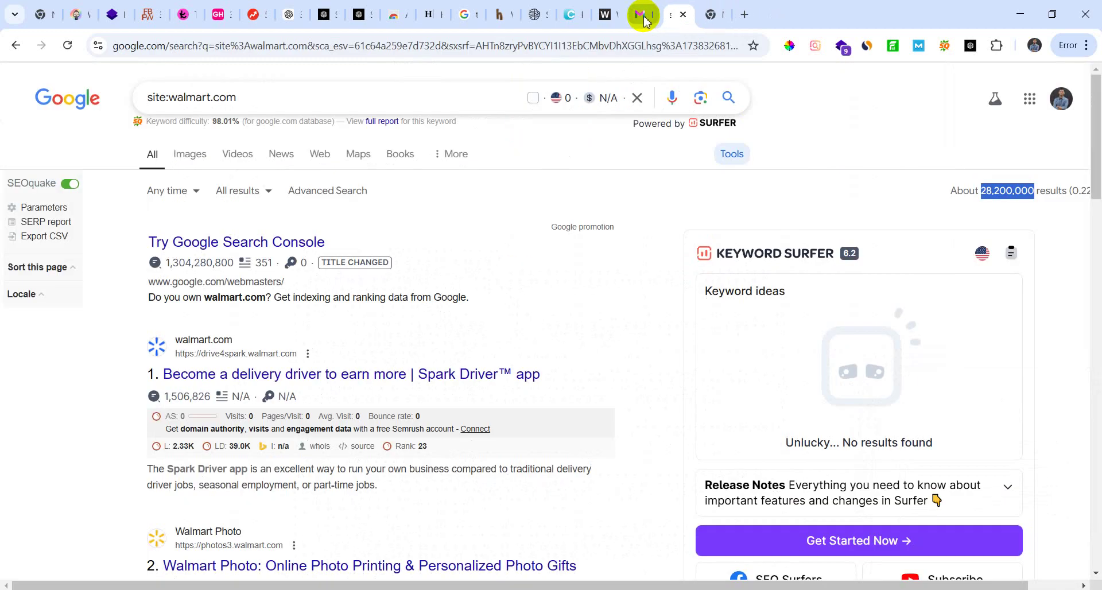
Step: Close the WordCounter, StealthWriter, AIPRM, article and extension tabs, keeping only two blank New Tabs
click(646, 17)
click(649, 15)
click(616, 16)
click(613, 14)
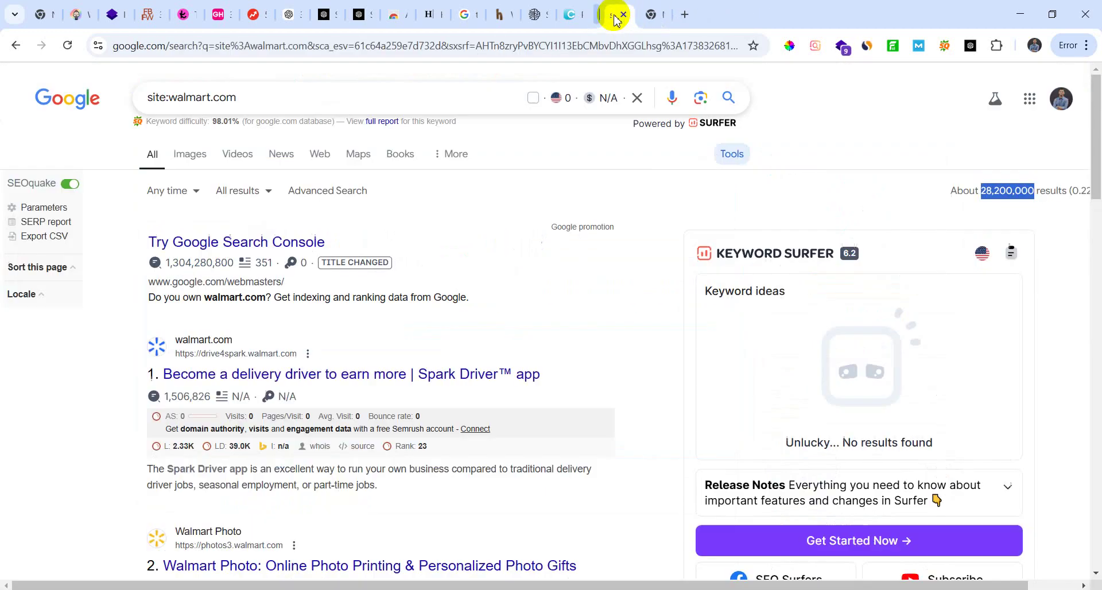
click(574, 17)
click(579, 17)
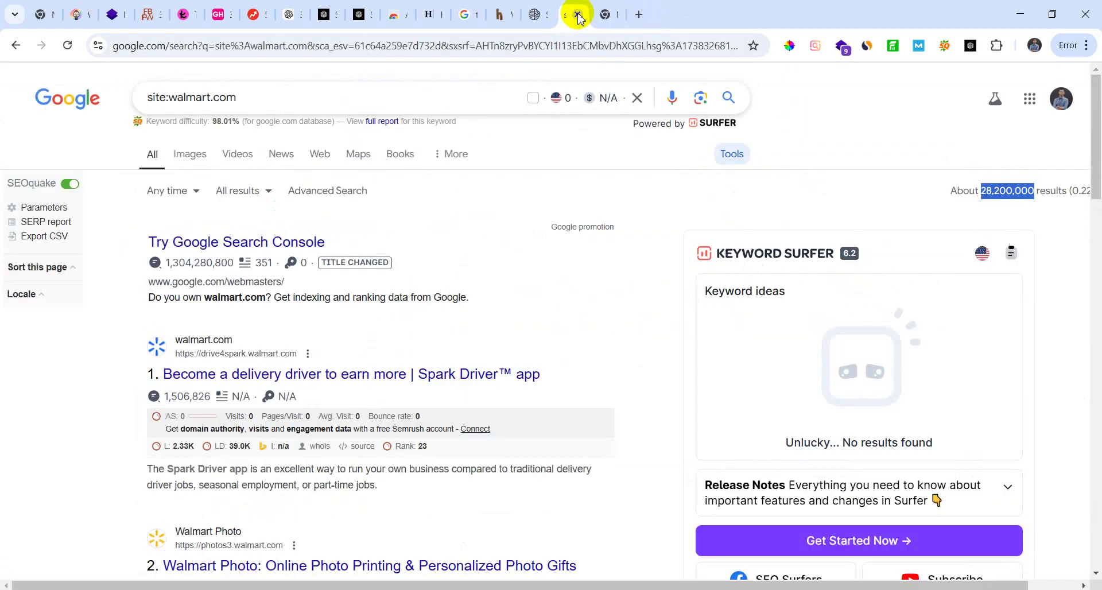
click(578, 16)
click(535, 17)
click(543, 17)
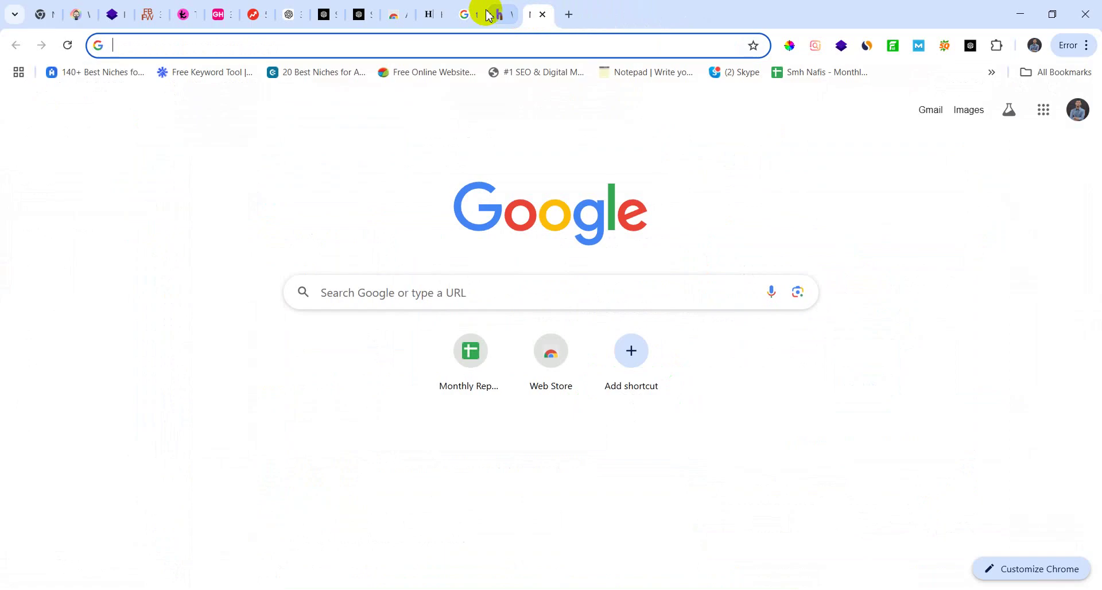
click(483, 16)
click(503, 15)
click(514, 15)
click(474, 22)
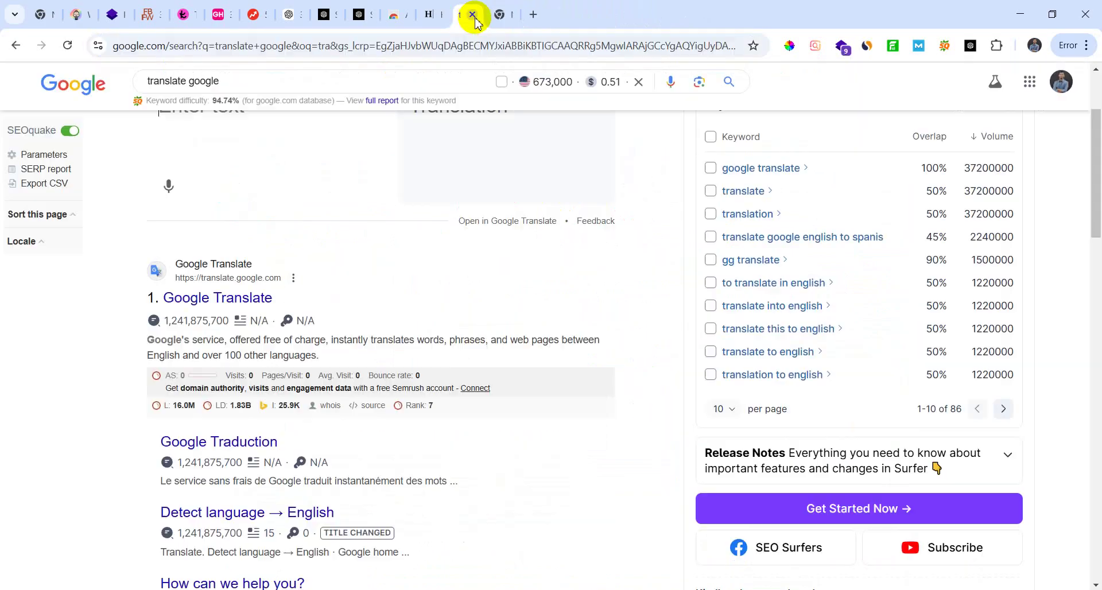
click(480, 16)
click(425, 15)
click(439, 14)
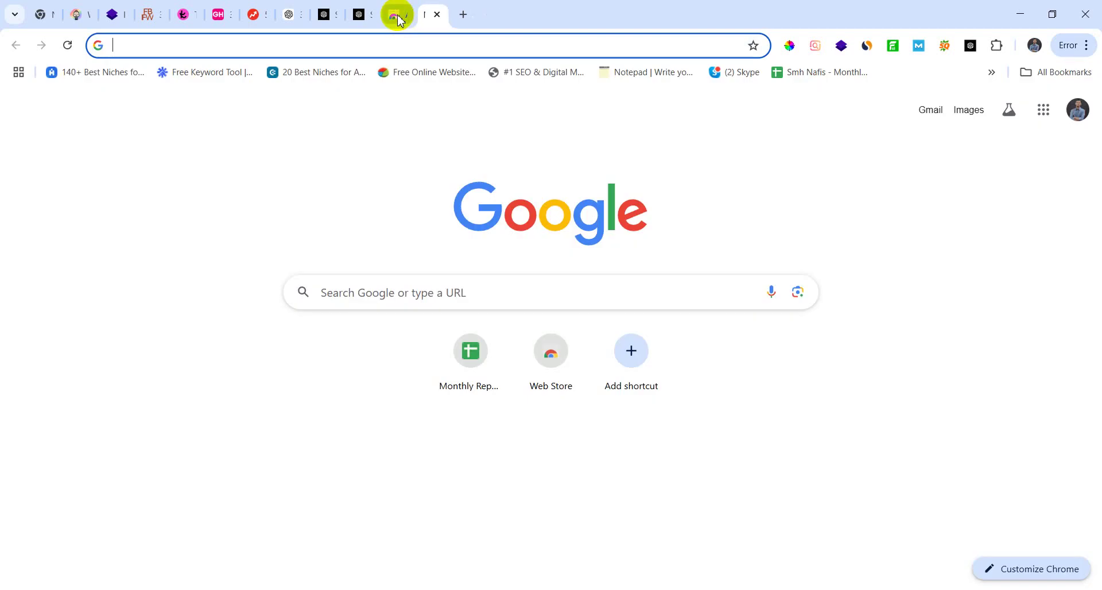
click(399, 14)
click(406, 15)
click(357, 17)
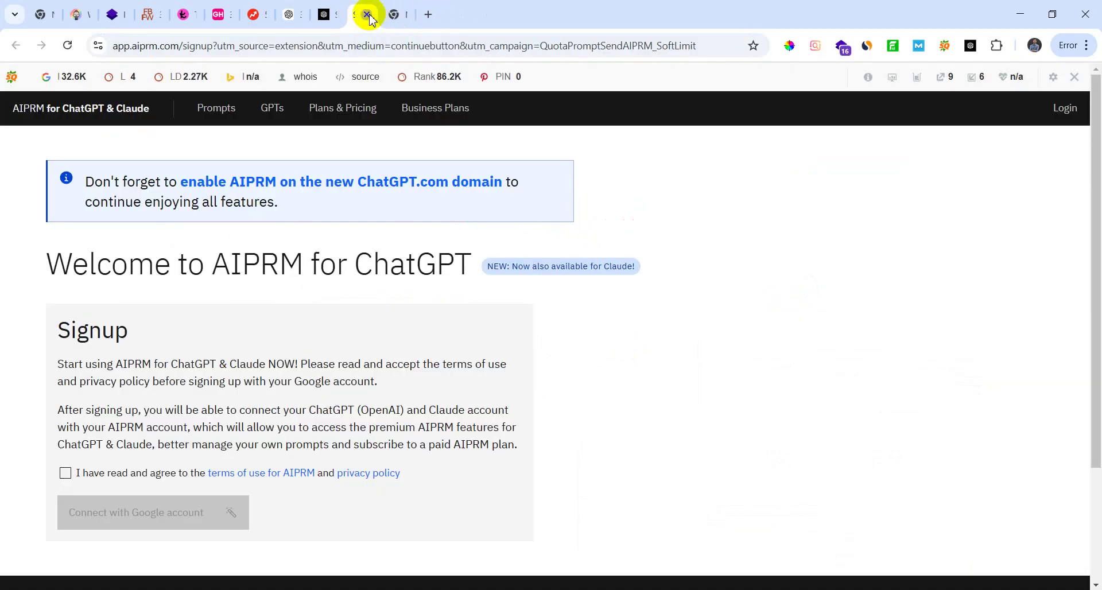
click(367, 15)
click(320, 13)
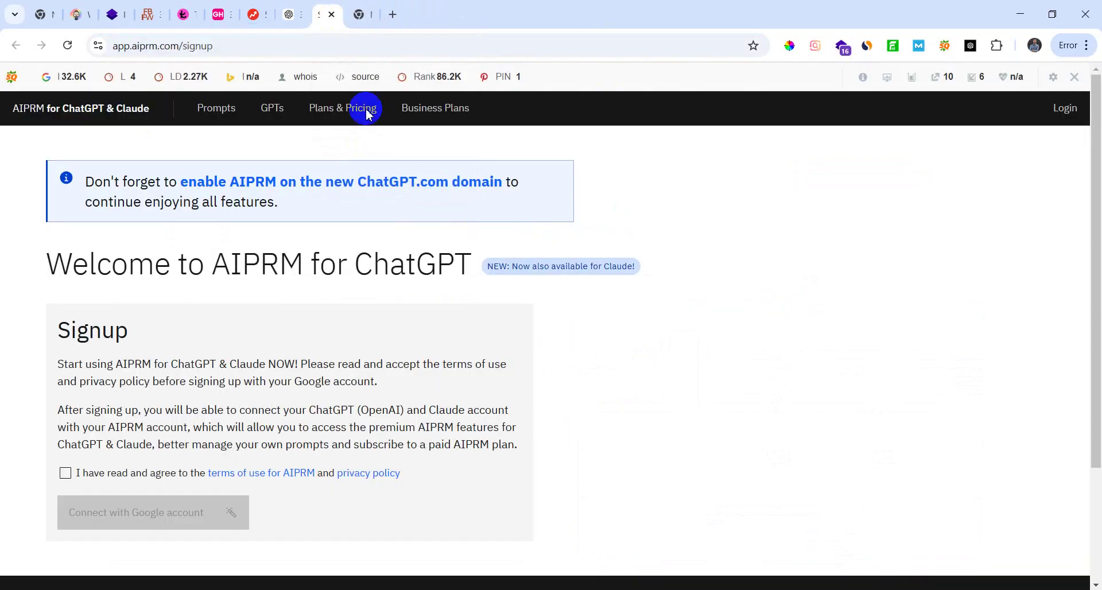
click(838, 17)
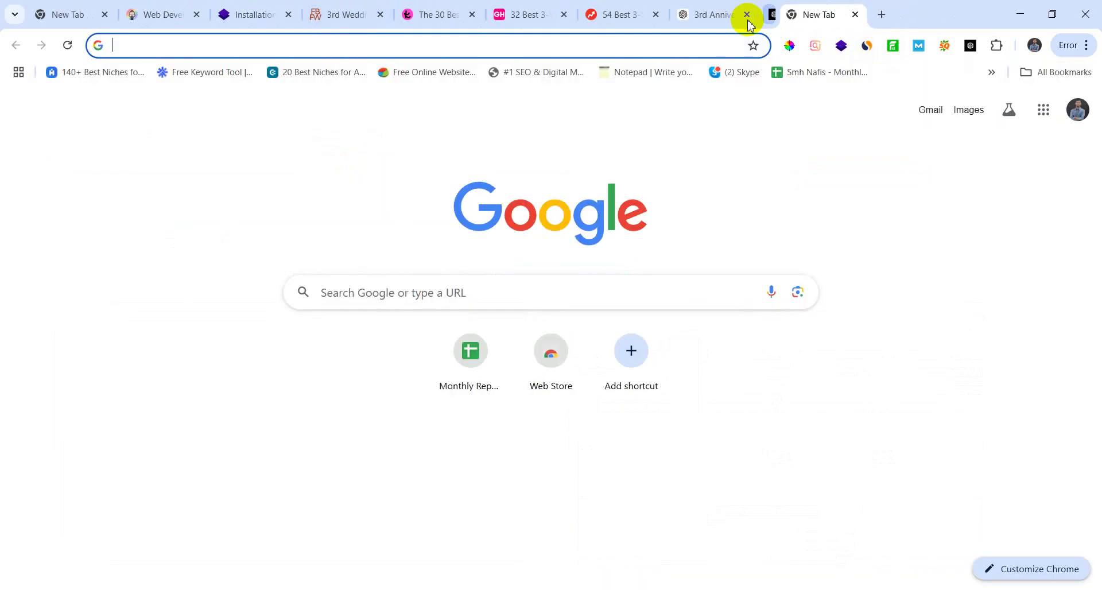
click(746, 16)
click(655, 15)
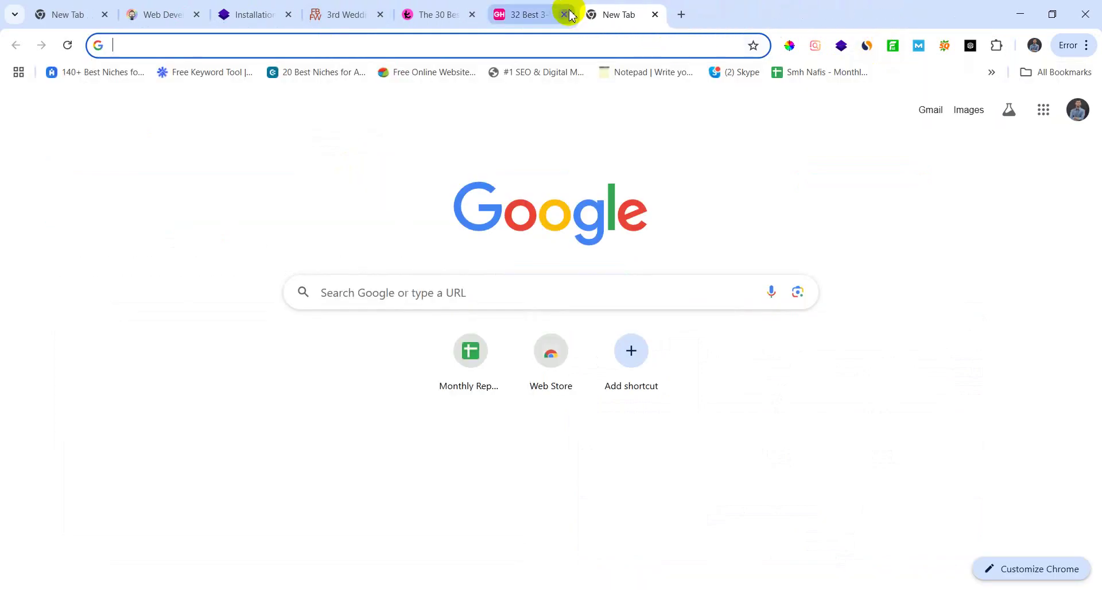
click(564, 14)
click(472, 15)
click(381, 15)
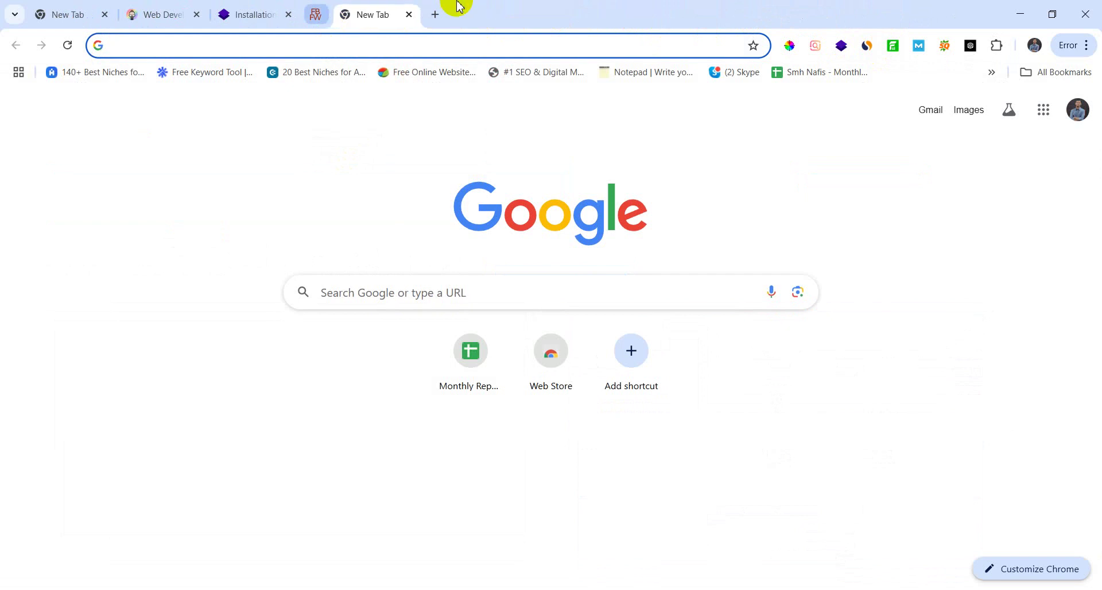
click(525, 15)
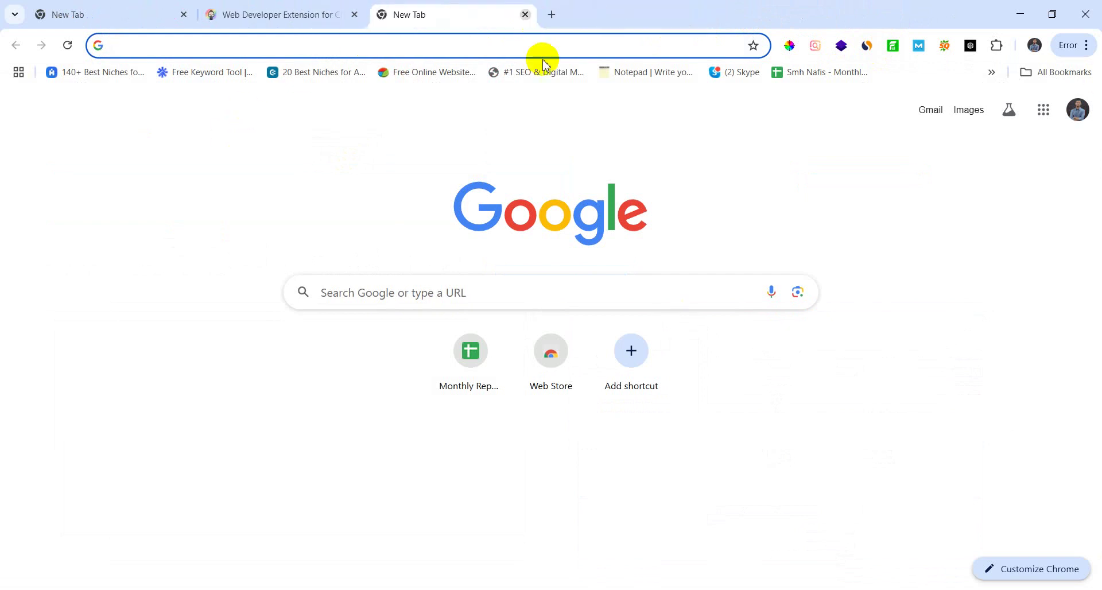
click(355, 15)
click(34, 9)
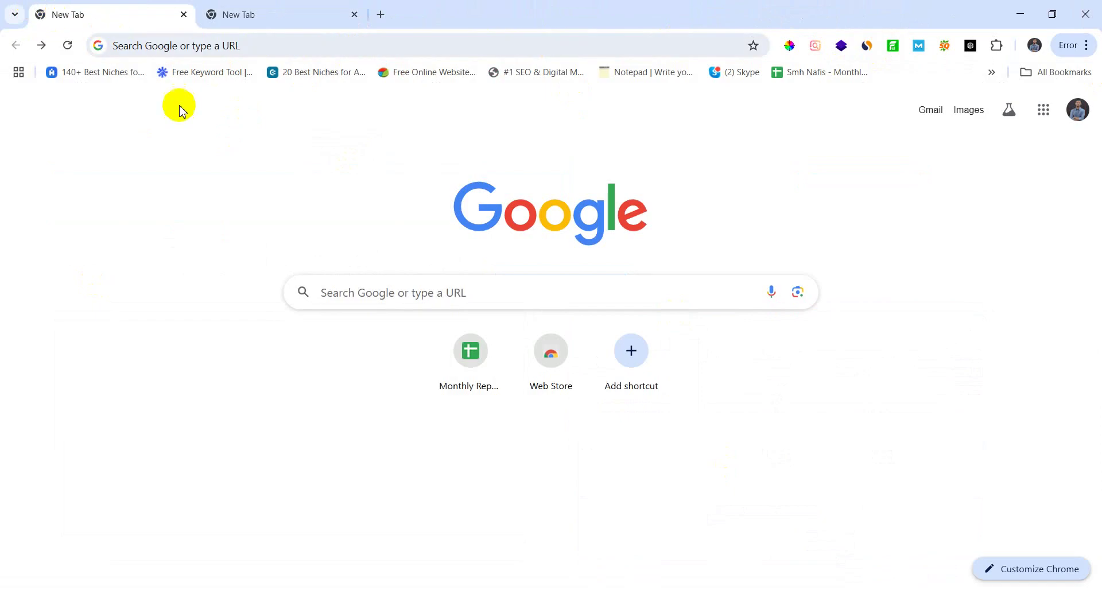
Step: Open the Instant Domain Search website from the address bar
click(206, 45)
text(do)
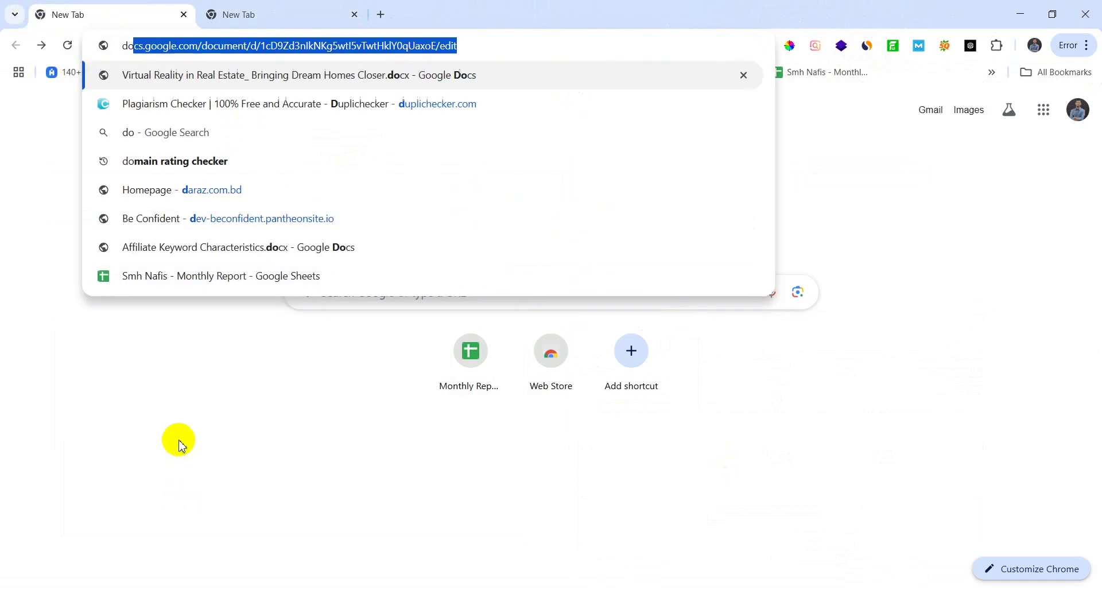
key(BackSpace)
key(BackSpace)
key(BackSpace)
text(instant)
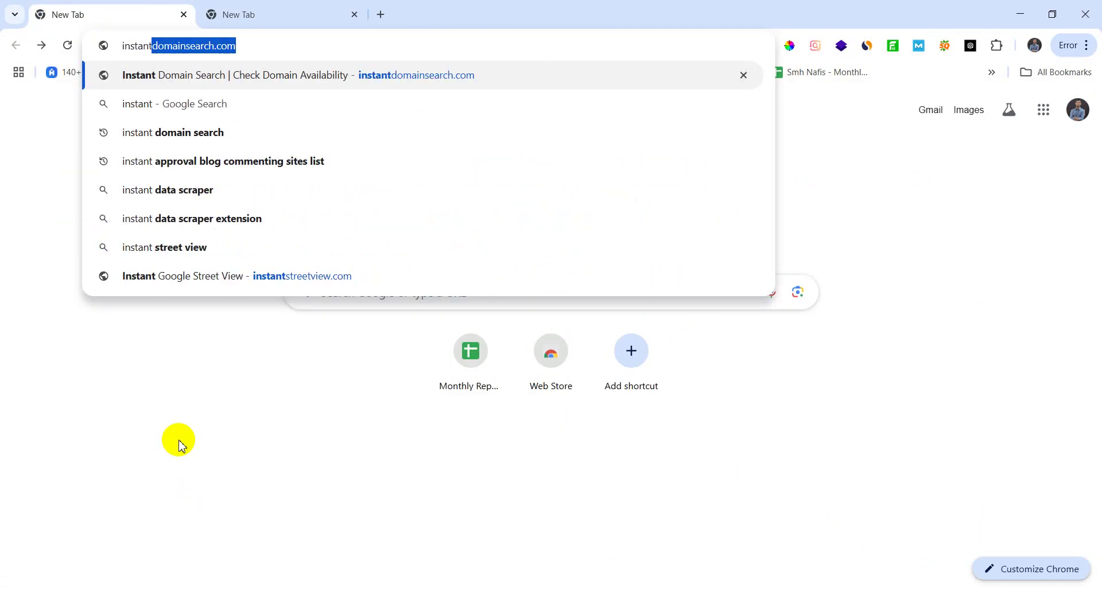
key(Return)
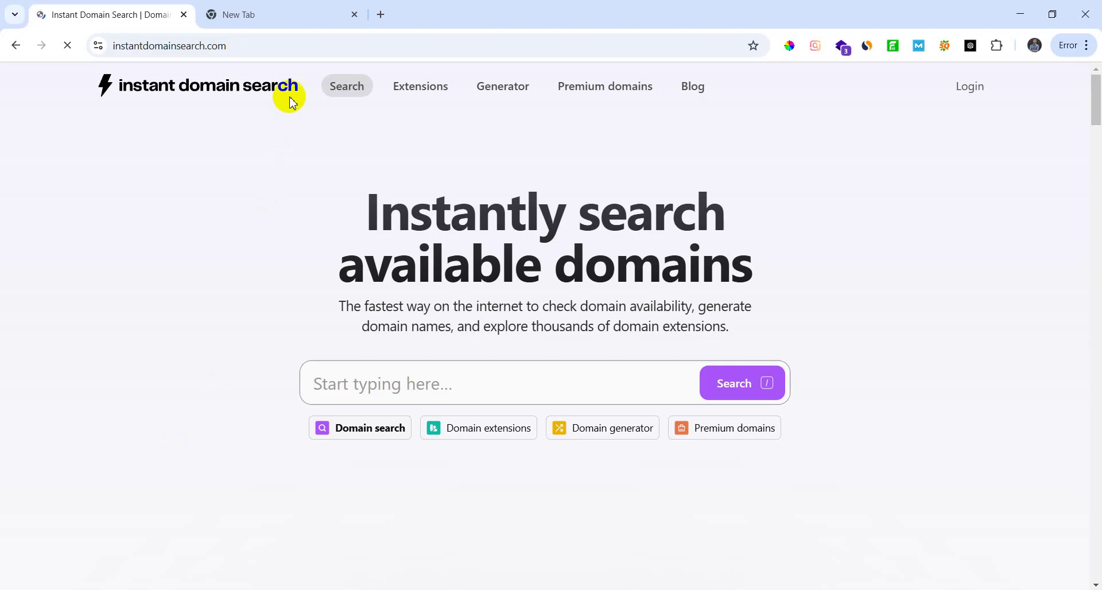
Step: In the blank tab, search Google for 'business name generator'
click(294, 14)
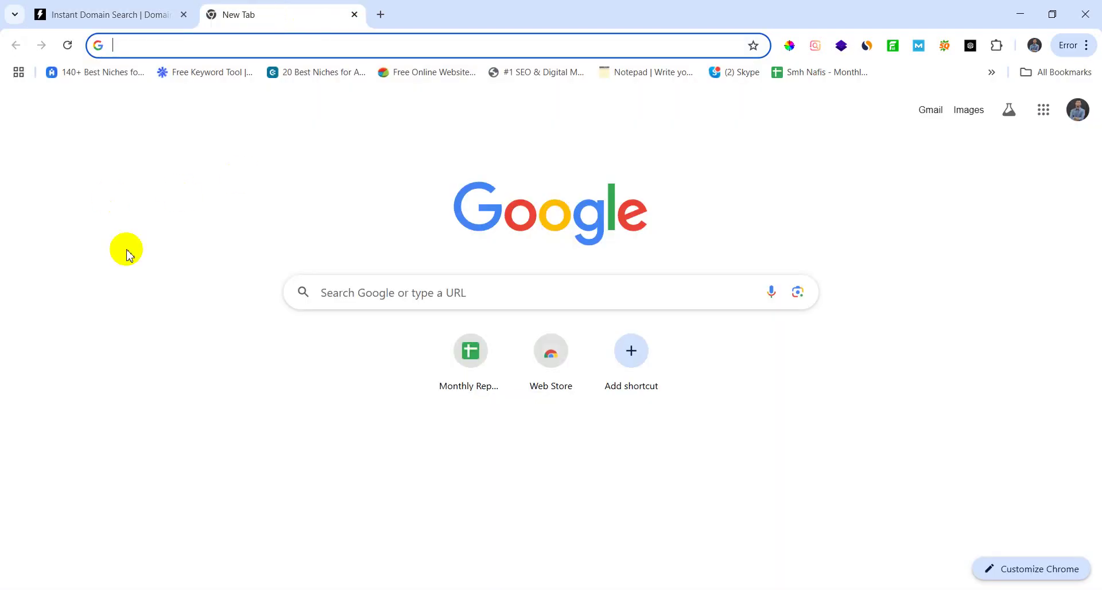
text(bi)
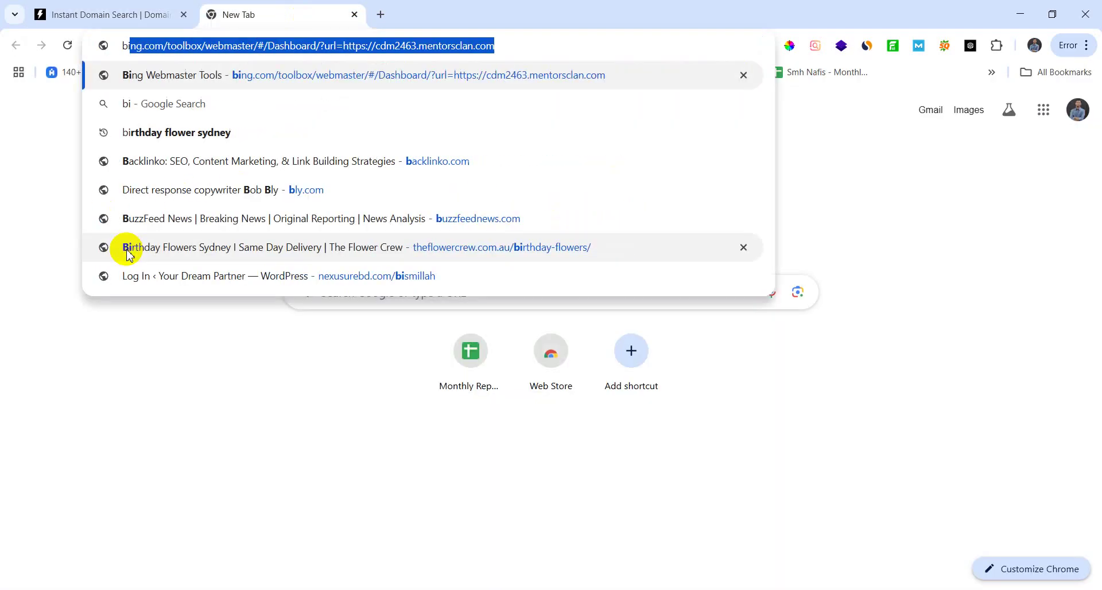
key(BackSpace)
key(BackSpace)
text(usinesss)
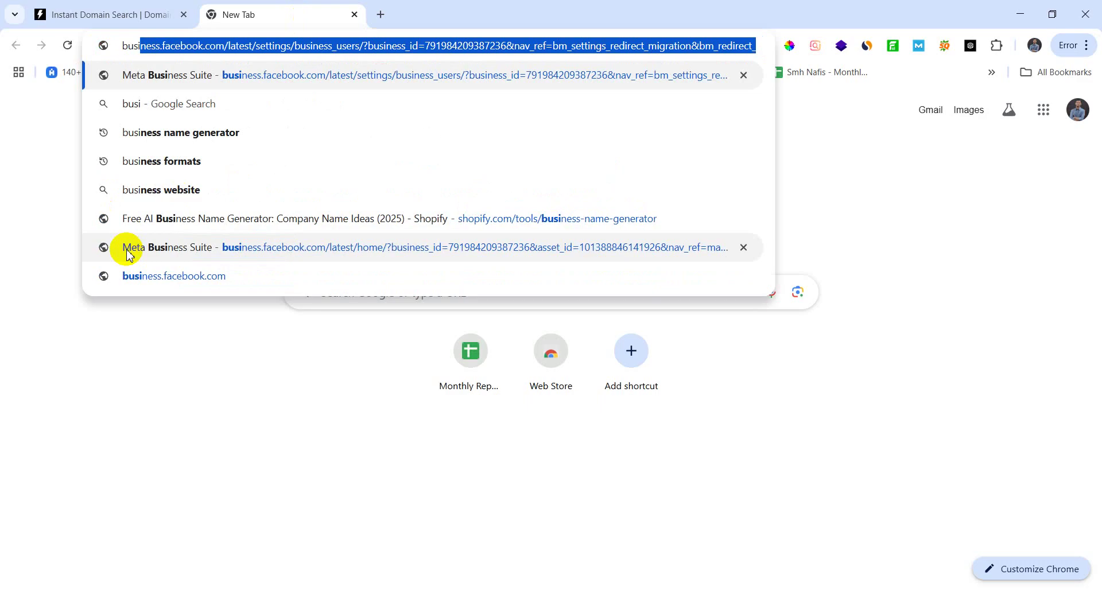
text( name)
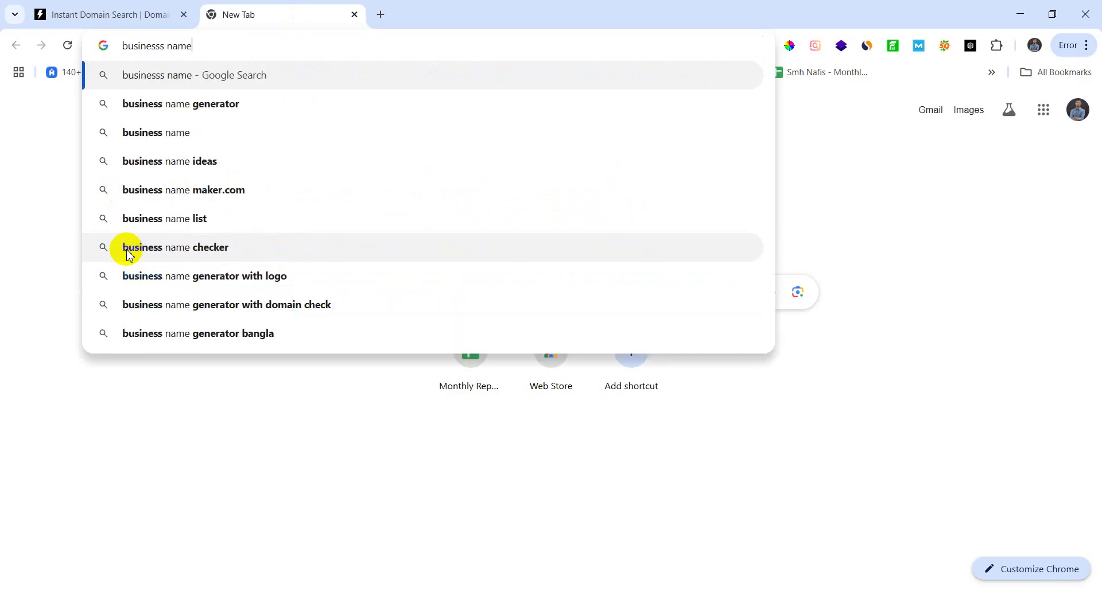
click(179, 106)
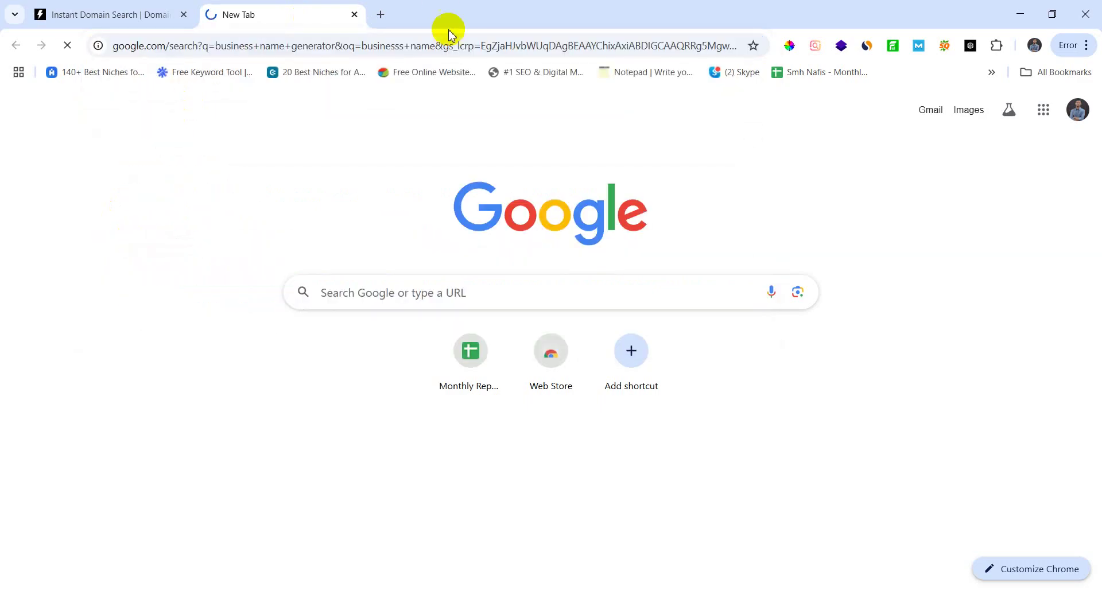
Step: Open another blank tab and glance at the class notes in Notepad
click(380, 14)
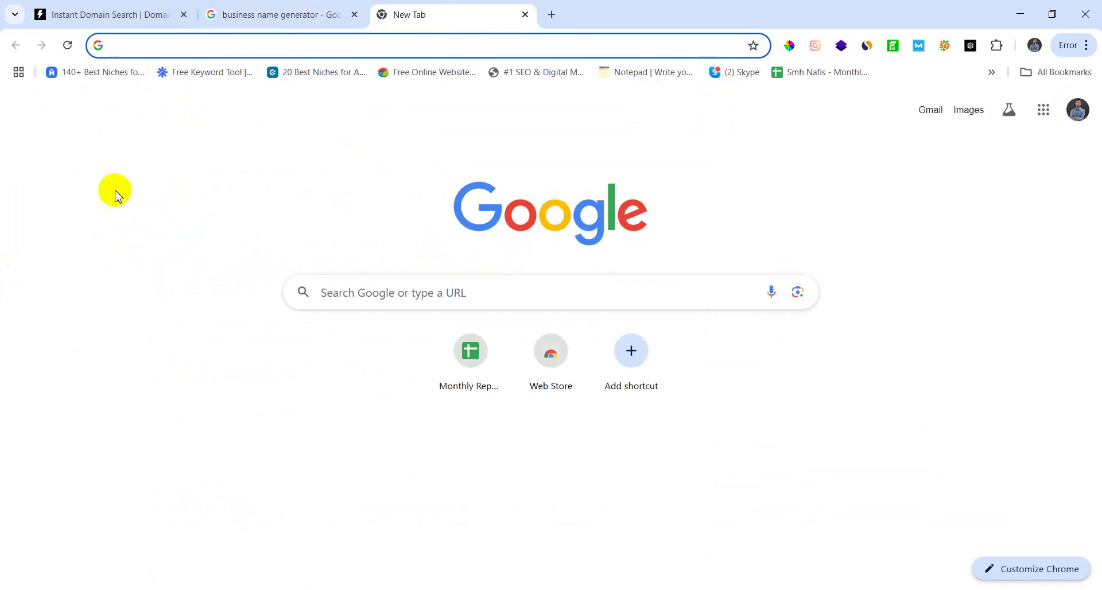
click(162, 18)
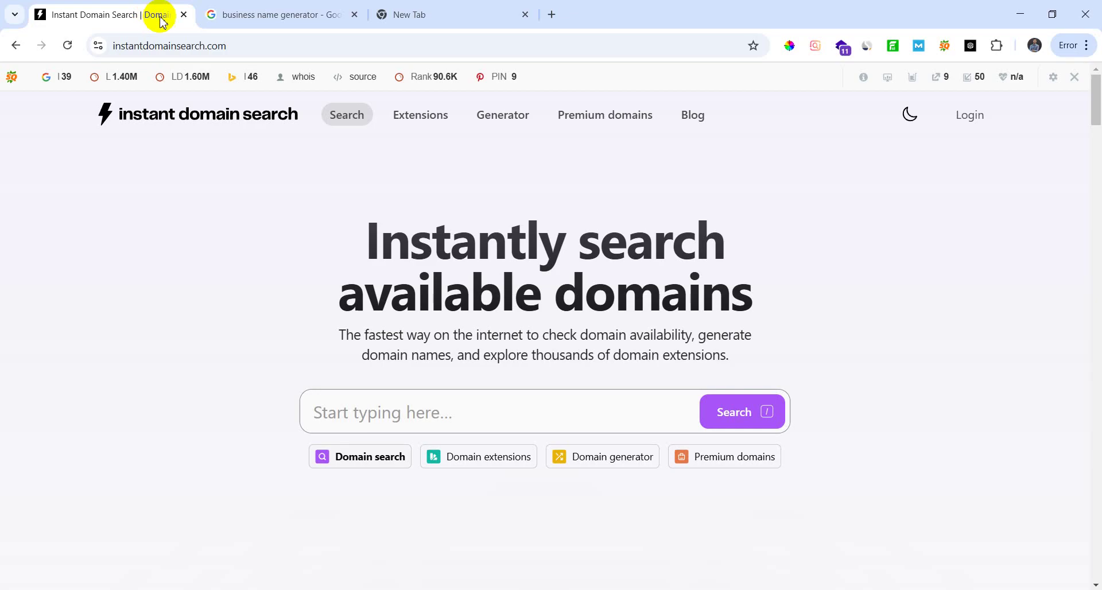
click(251, 15)
click(403, 15)
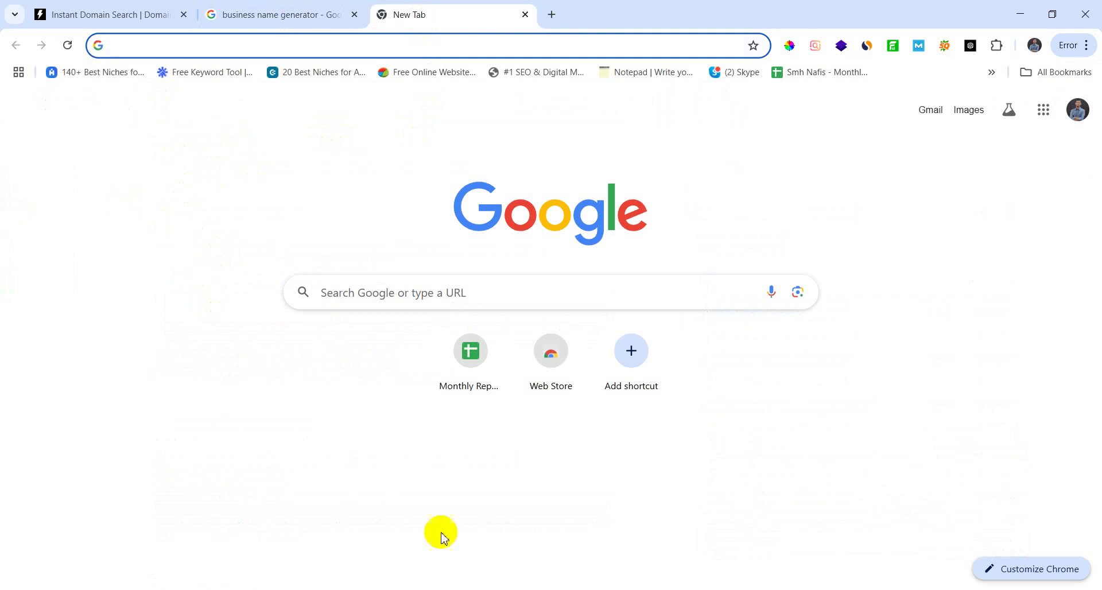
key(alt+Tab)
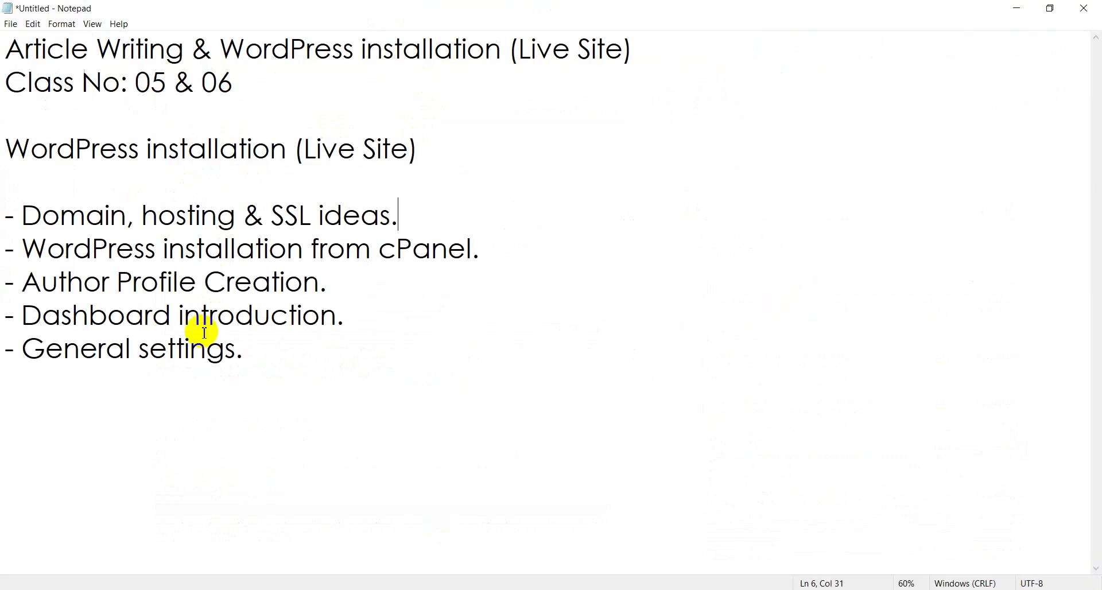
key(alt+Tab)
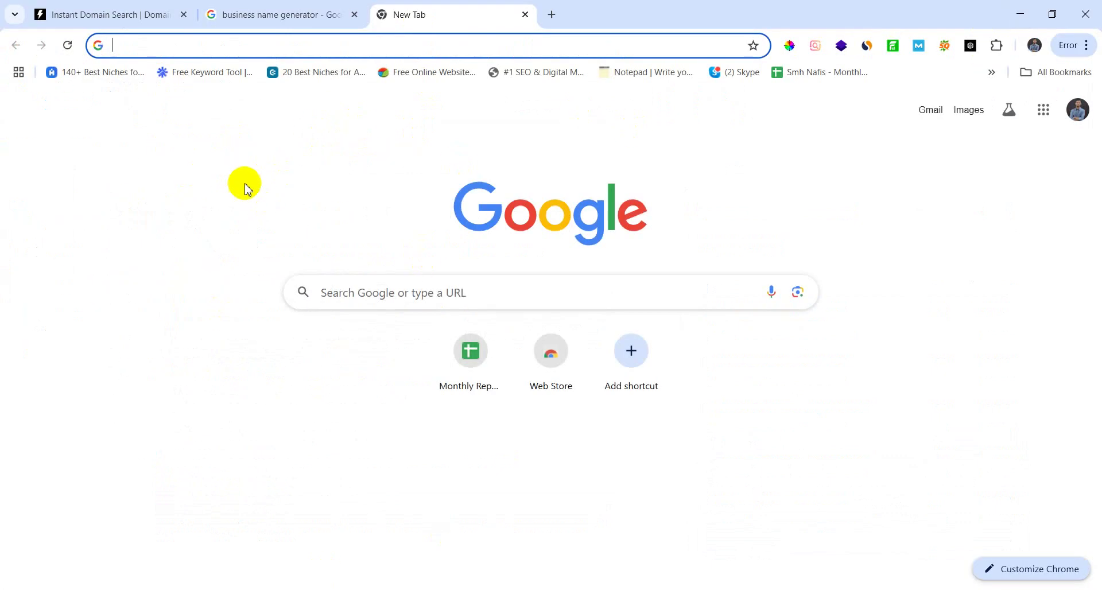
Step: Open the Namecheap website, then return to the business name generator search results
text(Nasm)
key(BackSpace)
key(BackSpace)
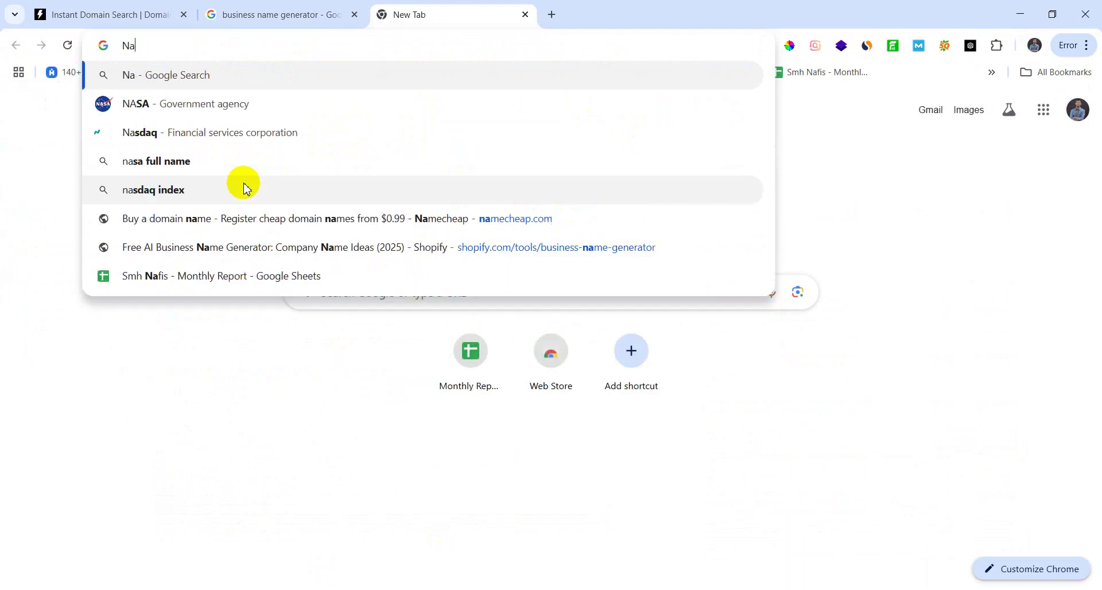
text(a)
key(BackSpace)
text(mner)
key(BackSpace)
key(BackSpace)
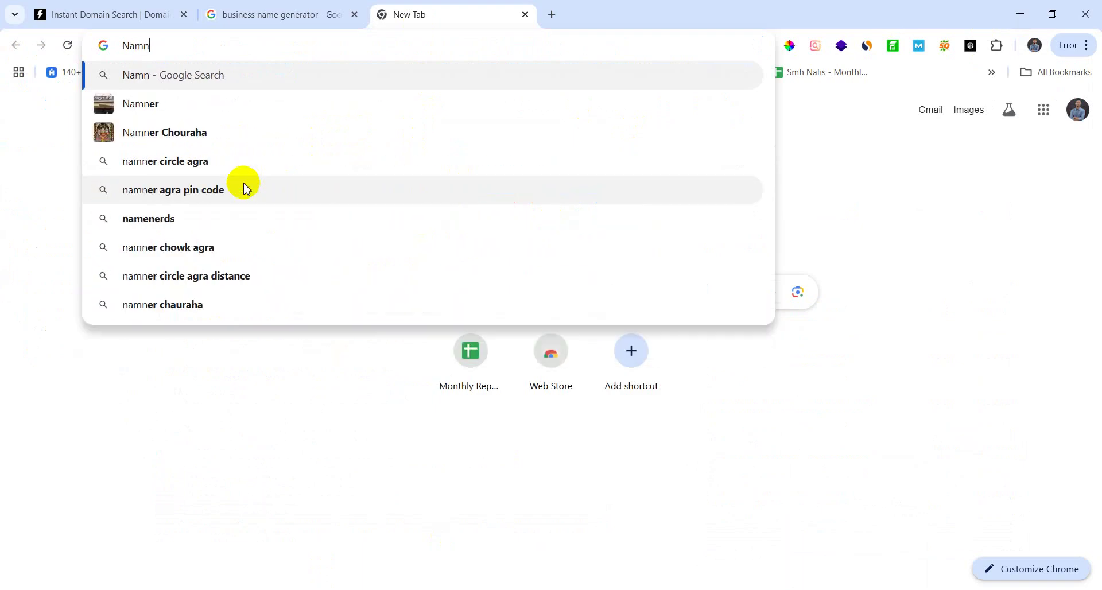
key(BackSpace)
text(eche)
key(Return)
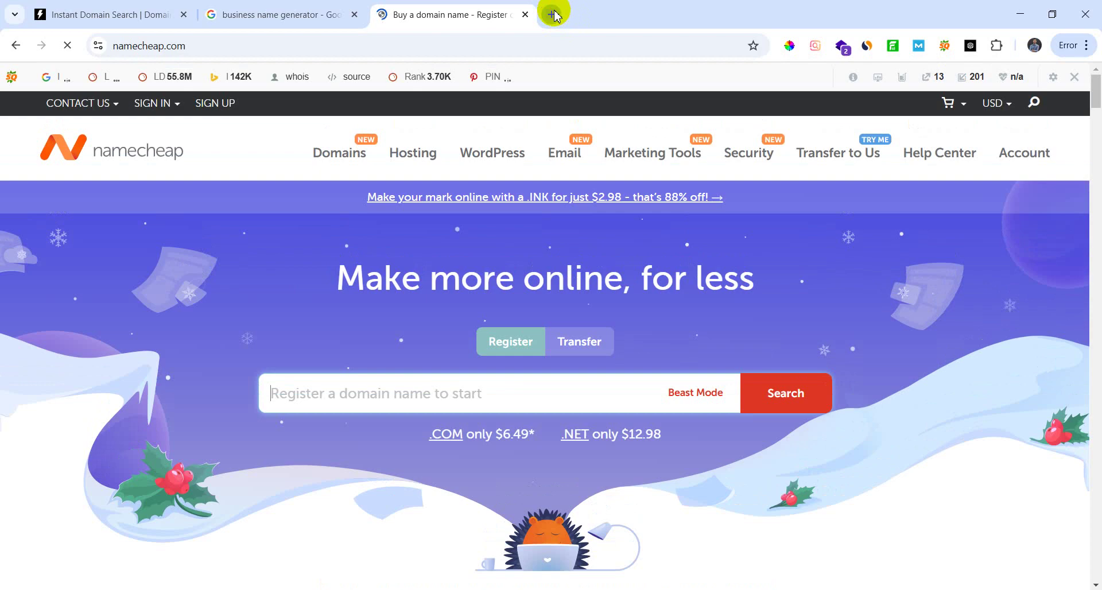
click(552, 14)
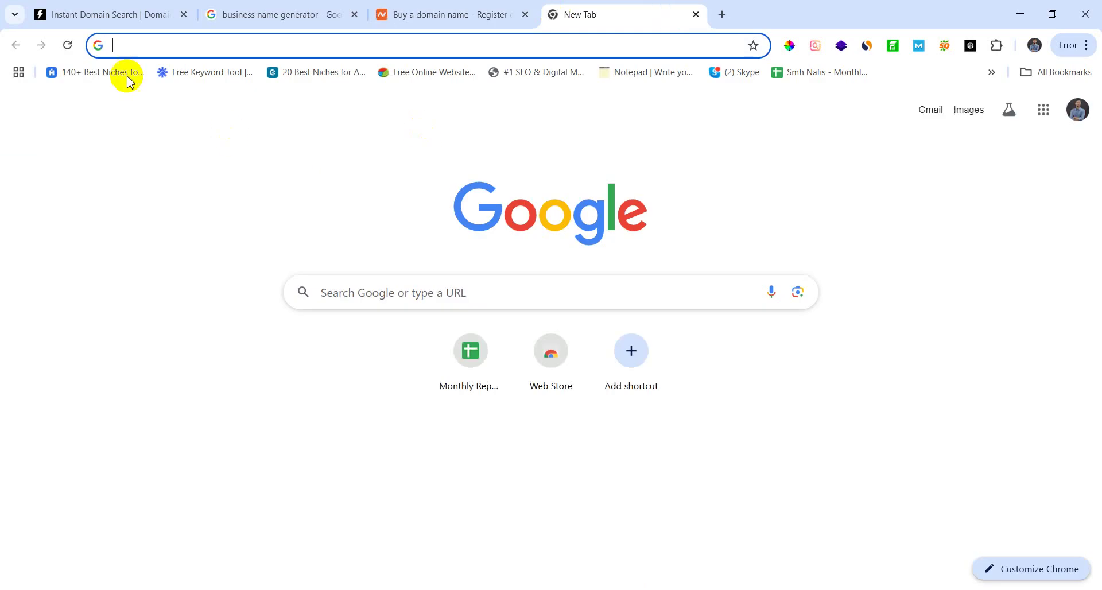
click(252, 14)
Step: Highlight the hosting & SSL ideas line in the notes and ready the Instant Domain Search box
click(115, 14)
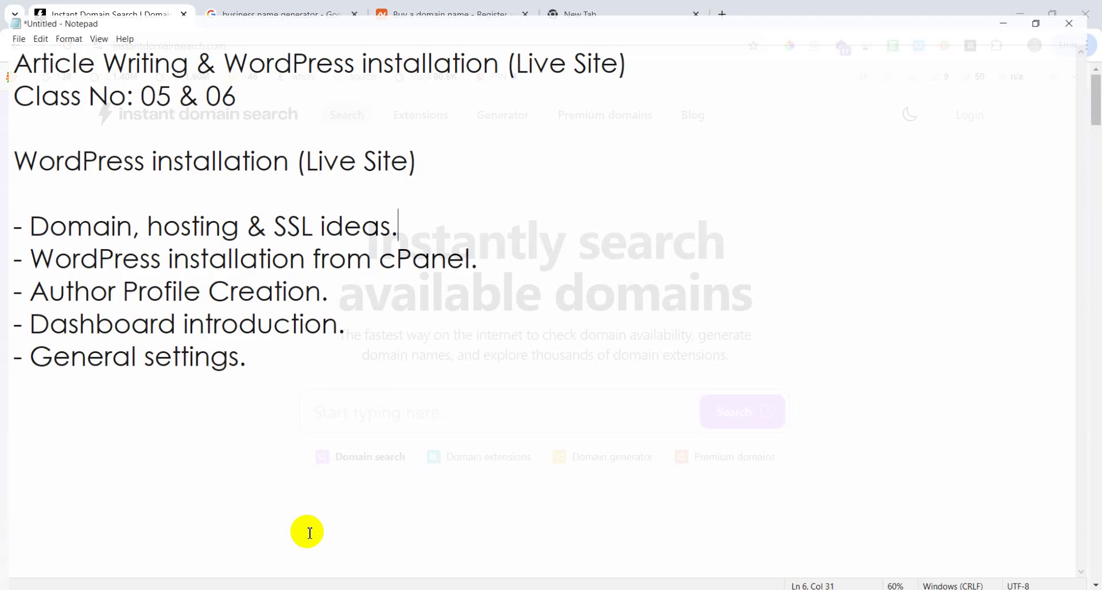
drag(398, 217, 22, 216)
click(1019, 7)
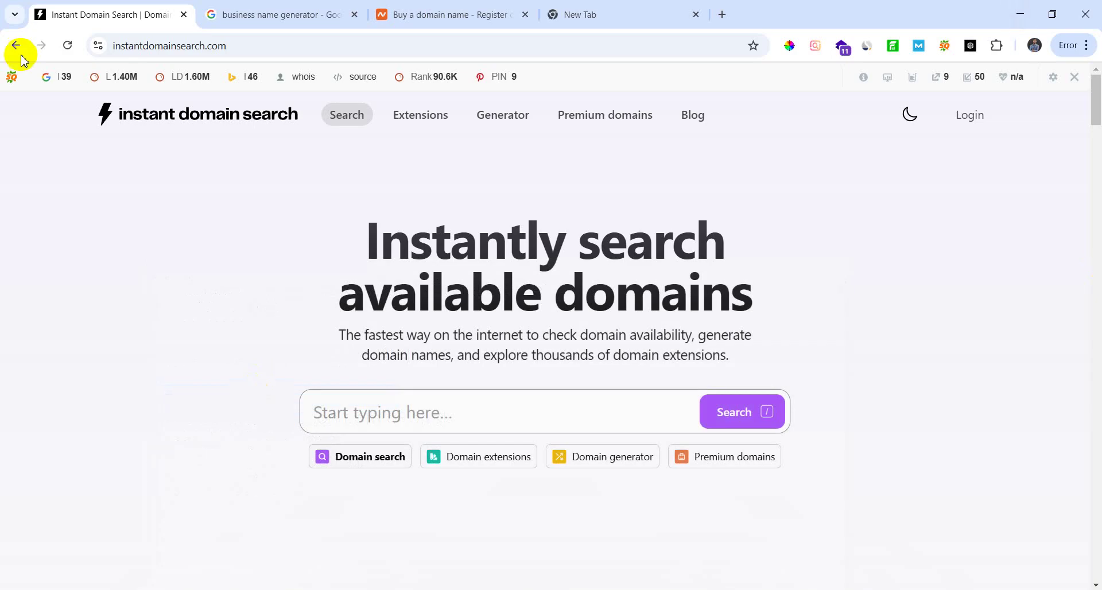
click(154, 45)
click(373, 406)
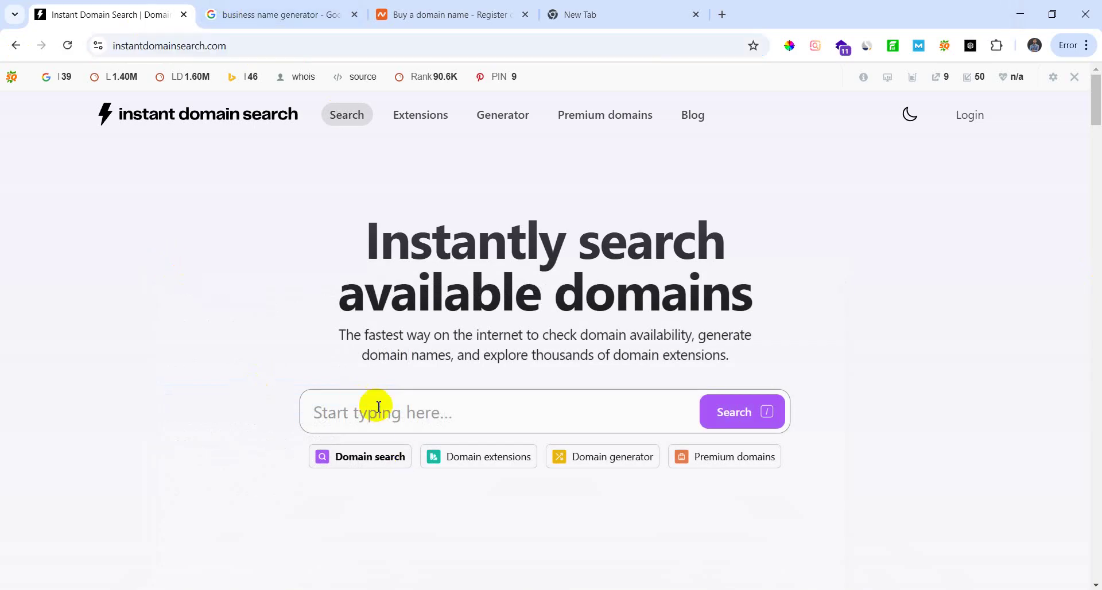
scroll(283, 352, down, 2)
Step: Copy the Shopify generator's link and open the Namelix result in a new tab
click(282, 15)
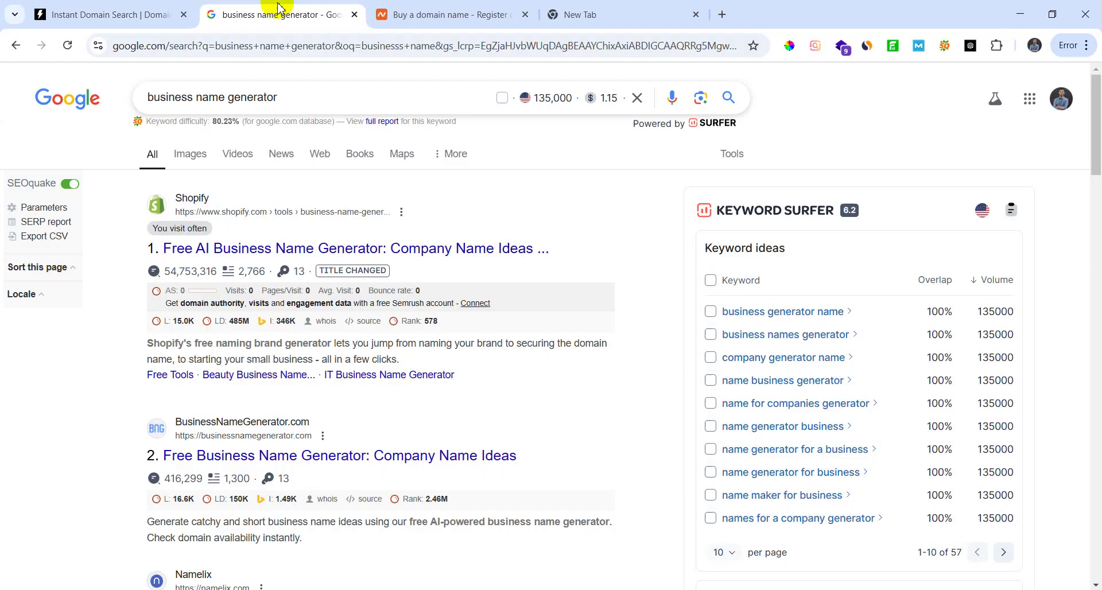
scroll(344, 320, down, 2)
right_click(260, 181)
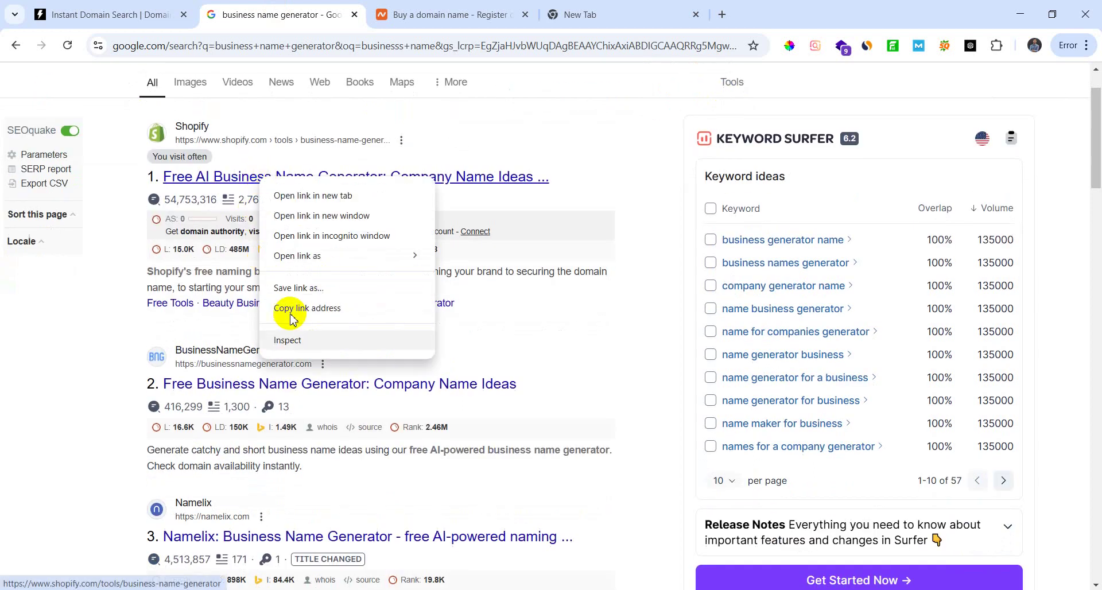
click(326, 309)
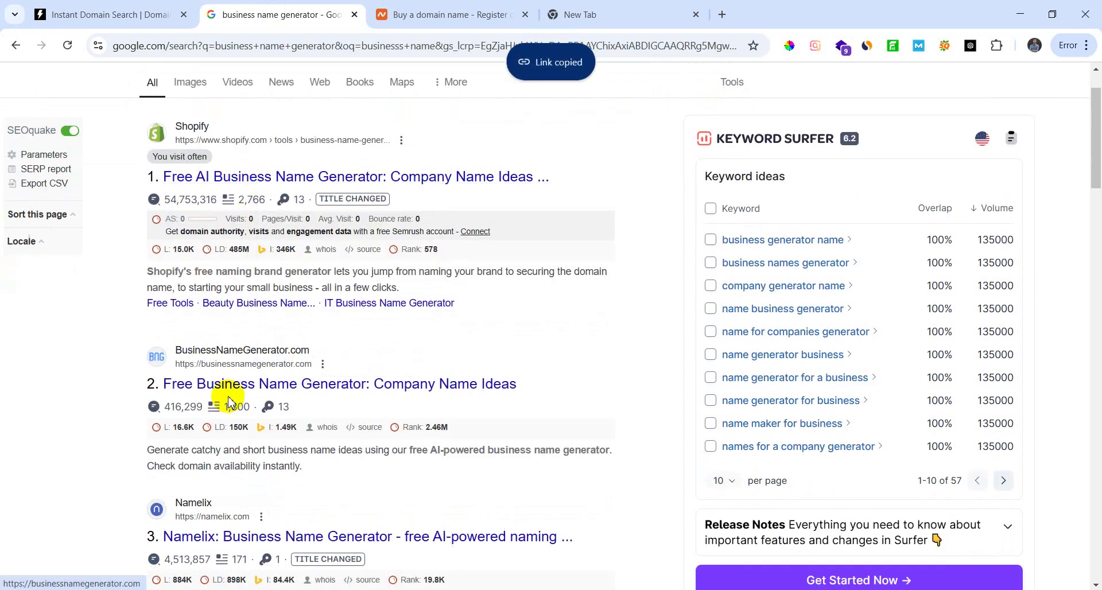
scroll(233, 393, down, 4)
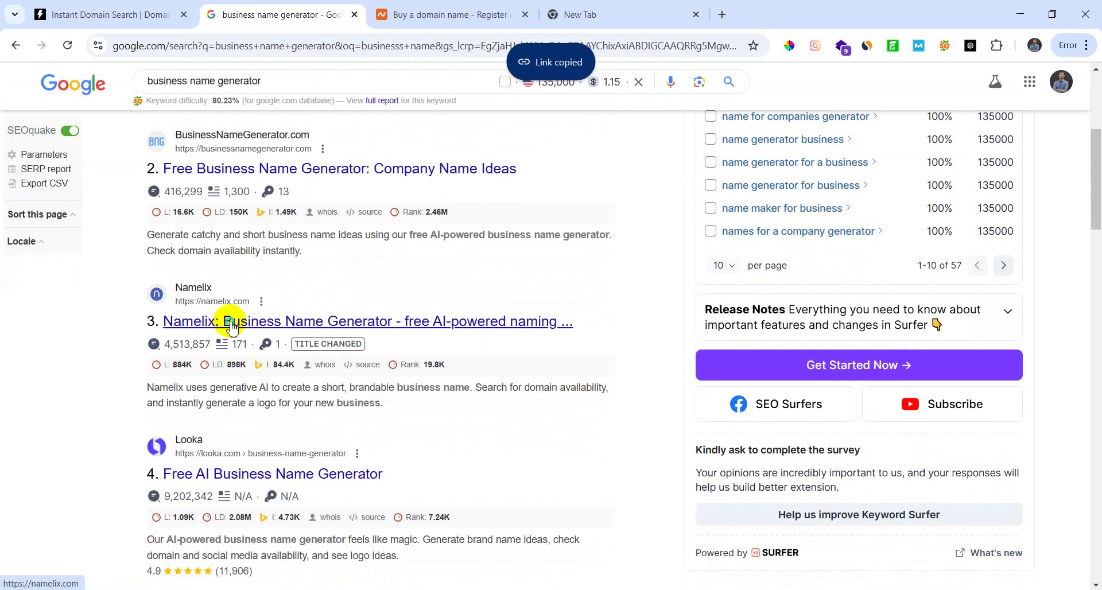
right_click(227, 321)
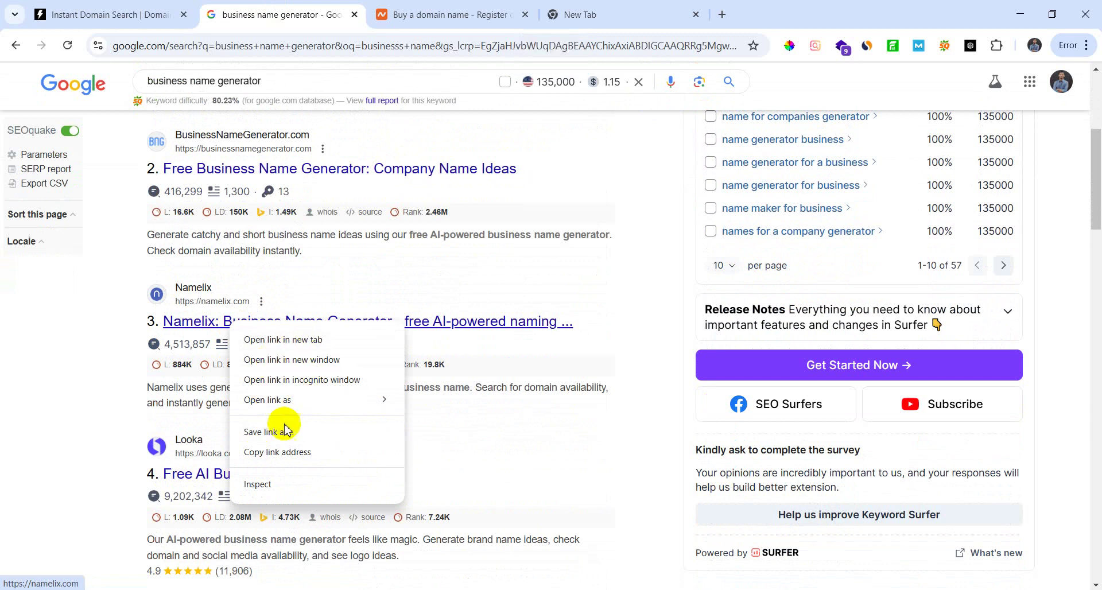
click(287, 340)
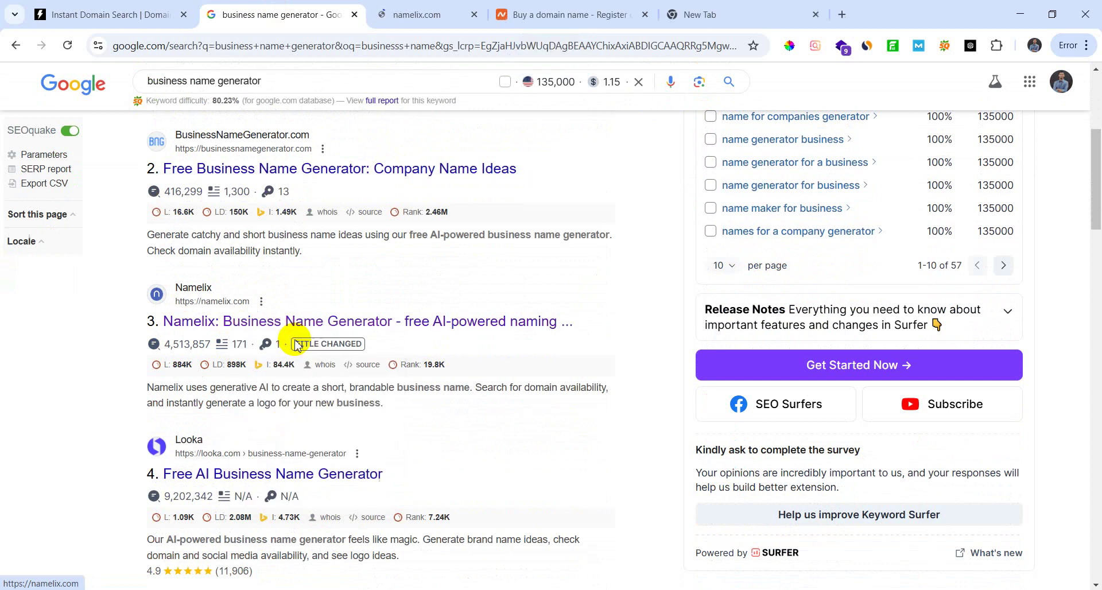
Step: Open Shopify's business name generator result in a new tab
scroll(238, 356, up, 4)
scroll(244, 306, up, 2)
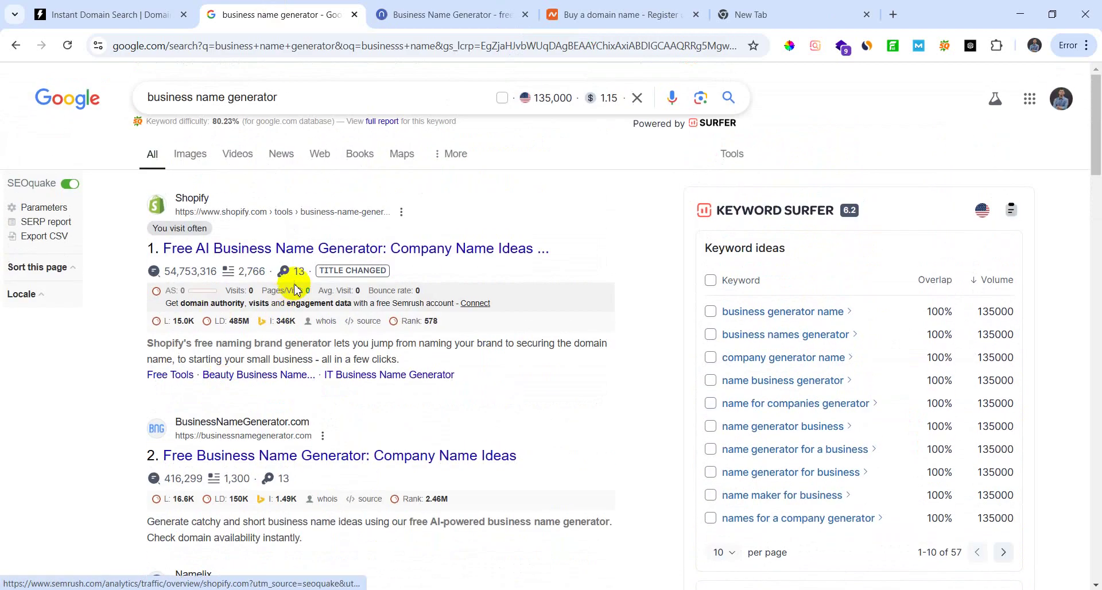
right_click(291, 252)
click(366, 270)
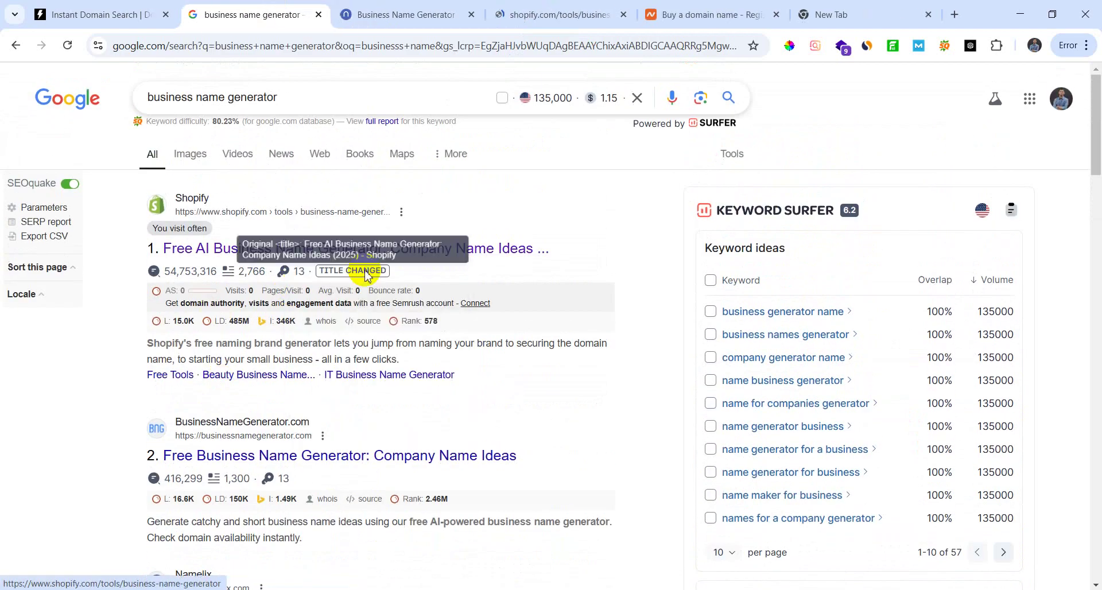
Step: Hide the SEOquake bar for namelix.com and move to the Shopify generator tab
click(408, 11)
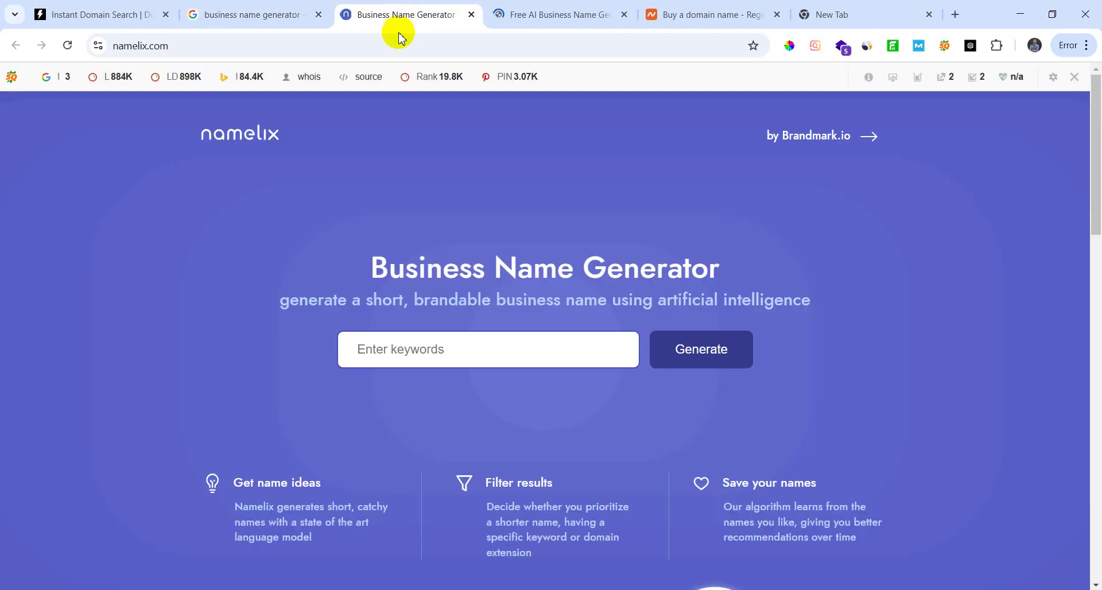
click(278, 16)
click(381, 8)
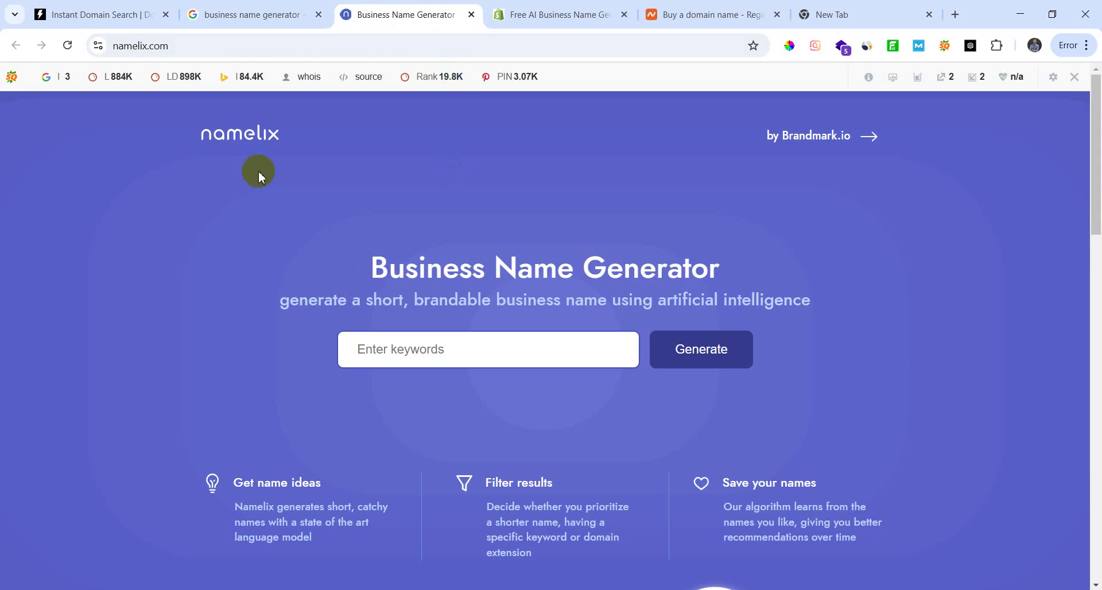
click(1076, 78)
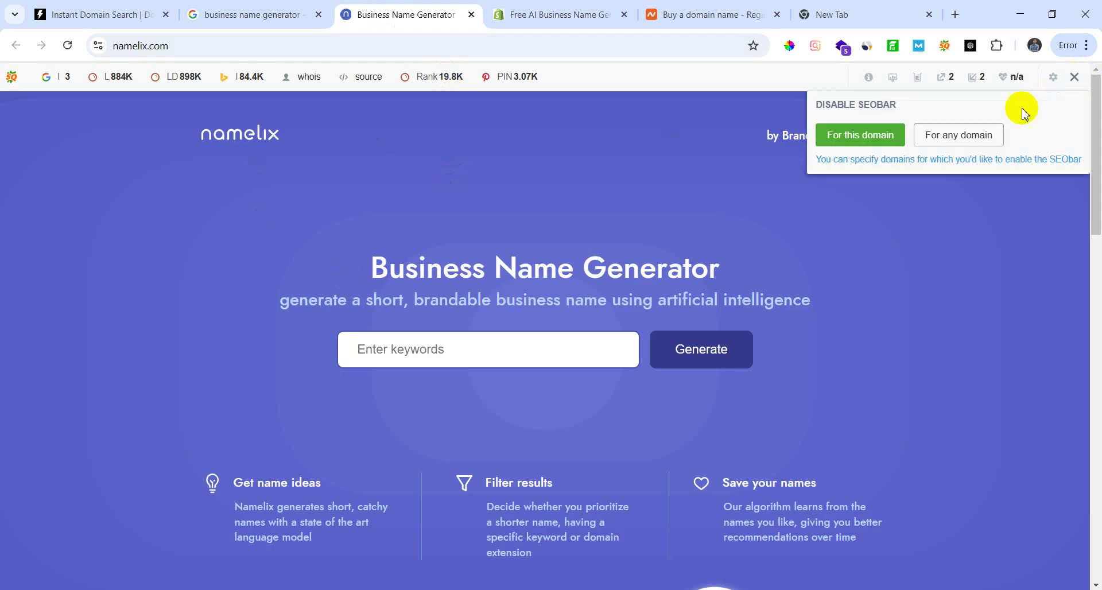
click(865, 141)
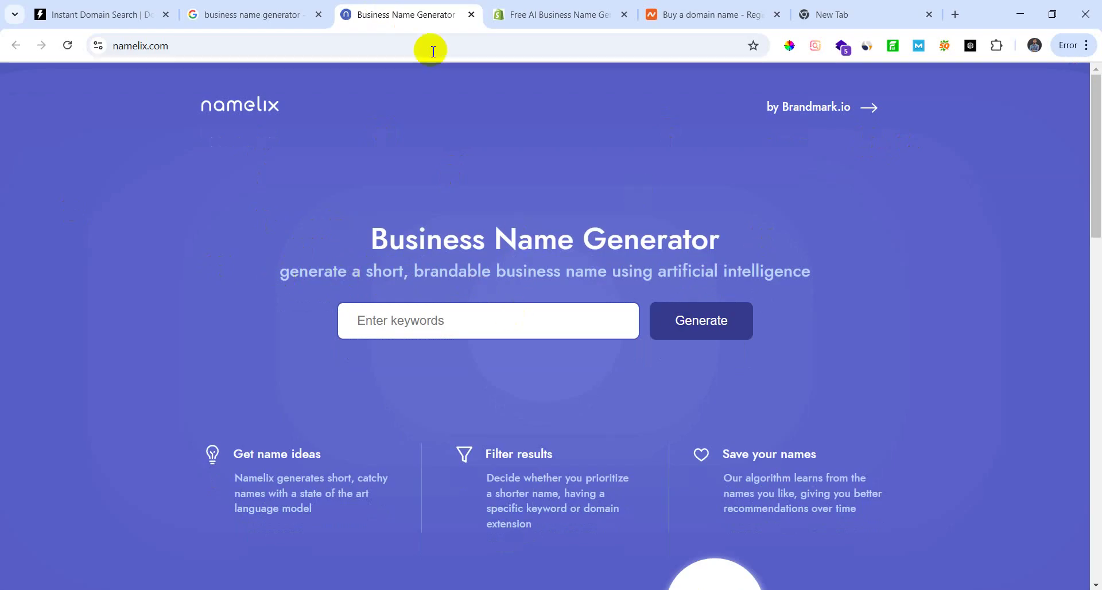
click(540, 14)
drag(1094, 93, 1093, 103)
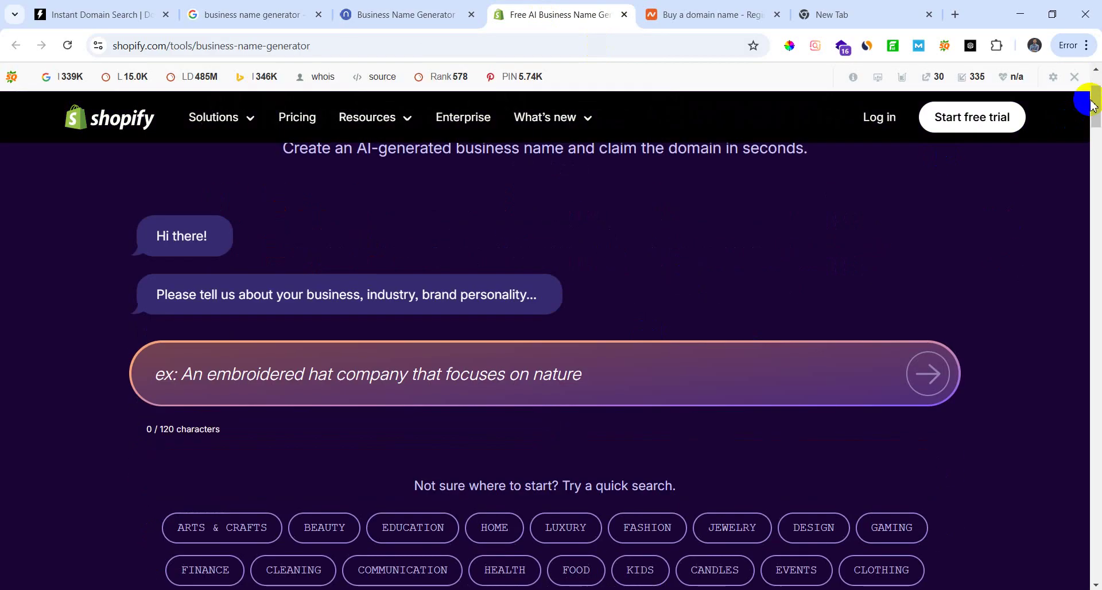
Step: Hide the SEOquake bar for the Shopify site
click(1075, 78)
click(875, 136)
scroll(598, 342, down, 1)
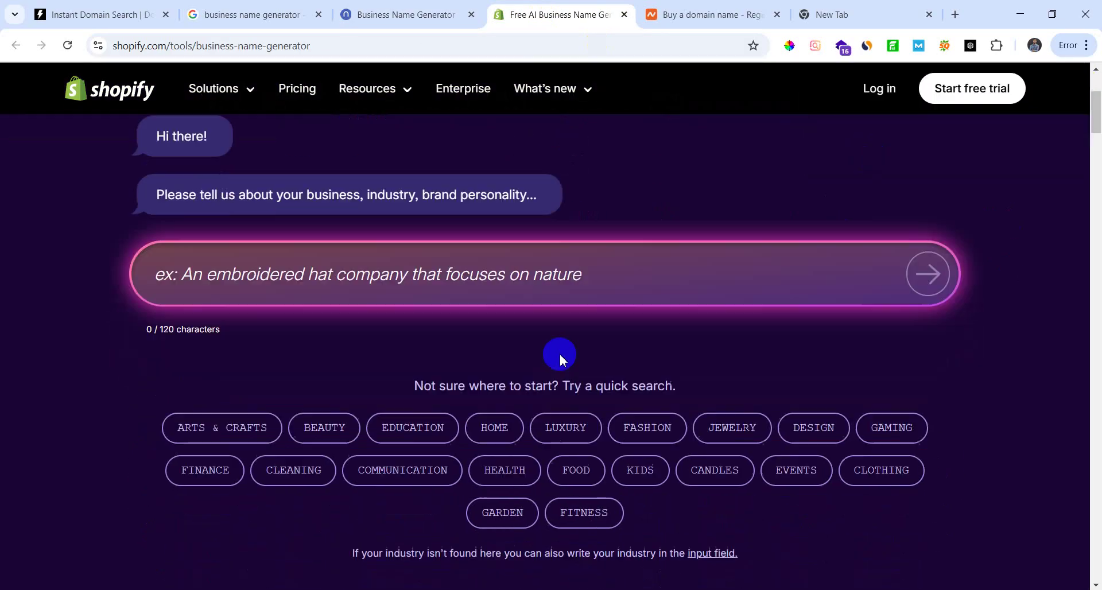
scroll(708, 356, up, 4)
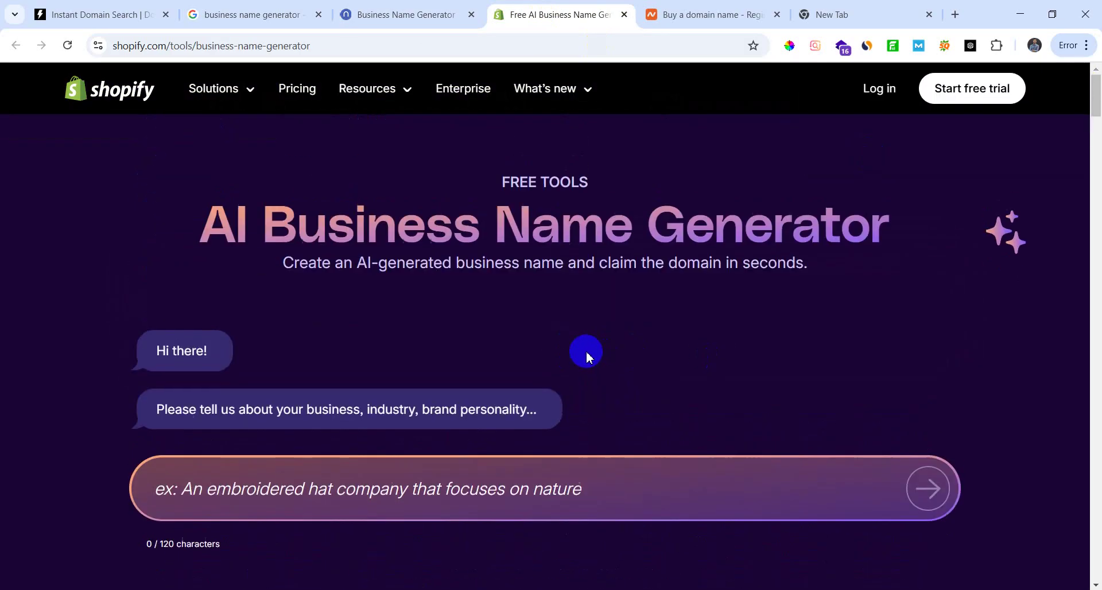
Step: On Namelix, place the caret in the keywords box after dismissing the suggestions
click(376, 17)
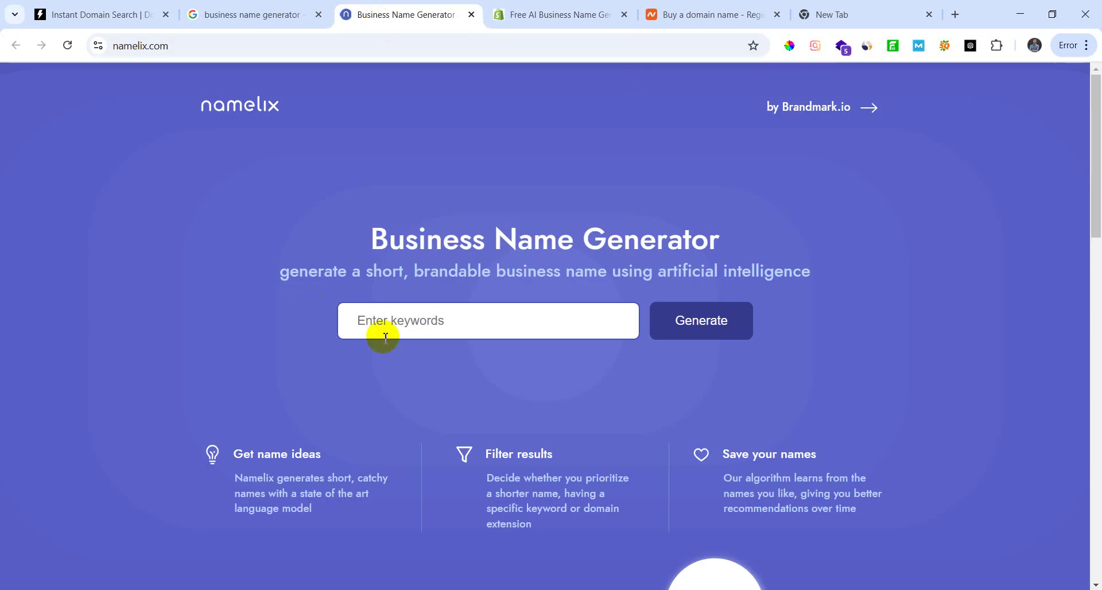
scroll(456, 310, down, 2)
click(434, 176)
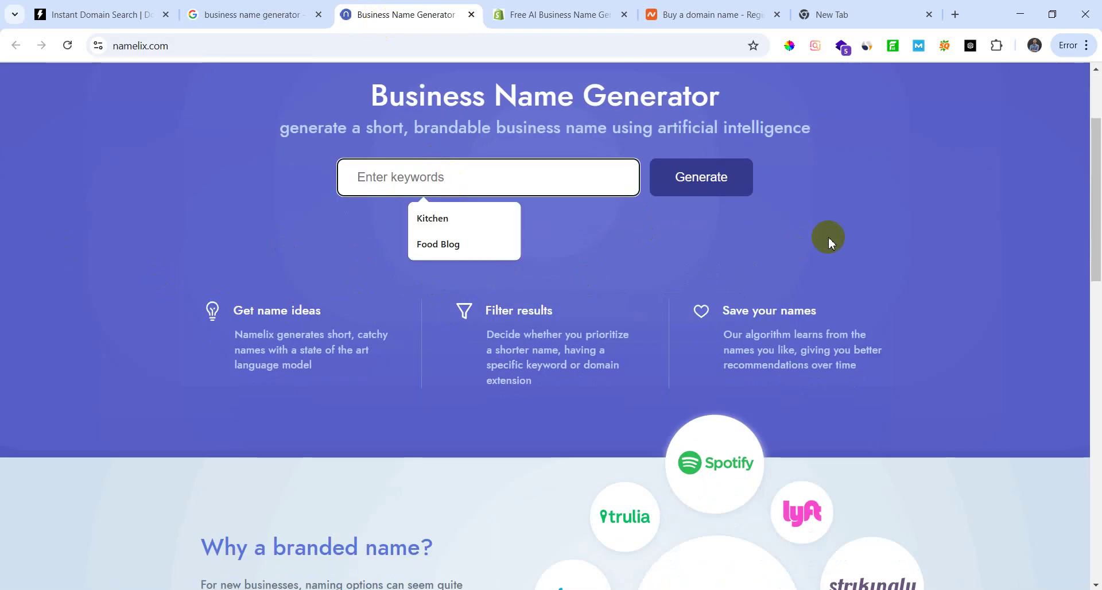
click(839, 213)
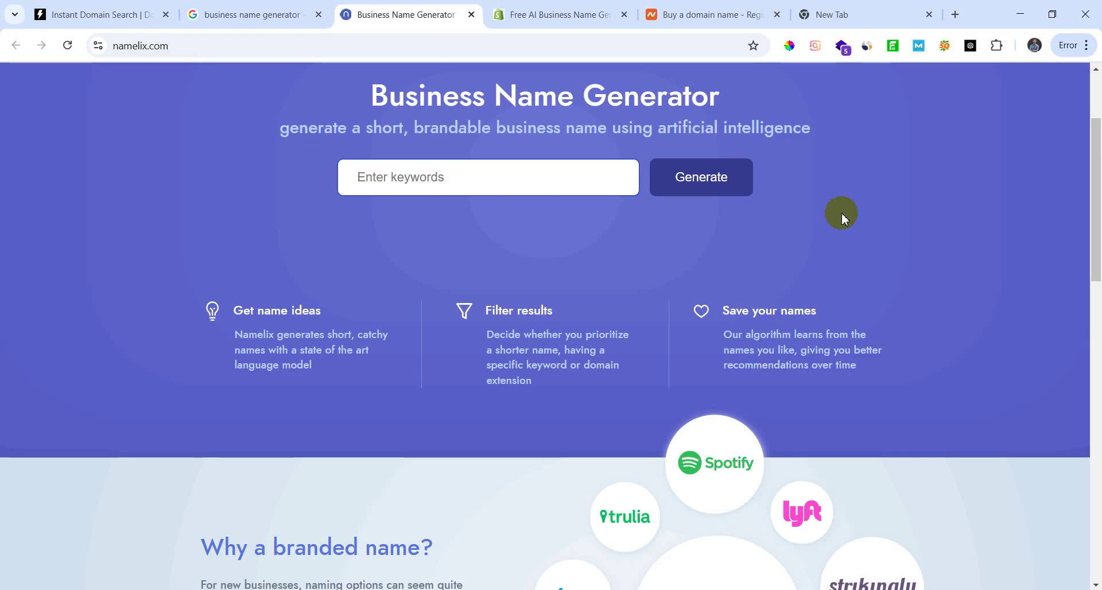
click(487, 167)
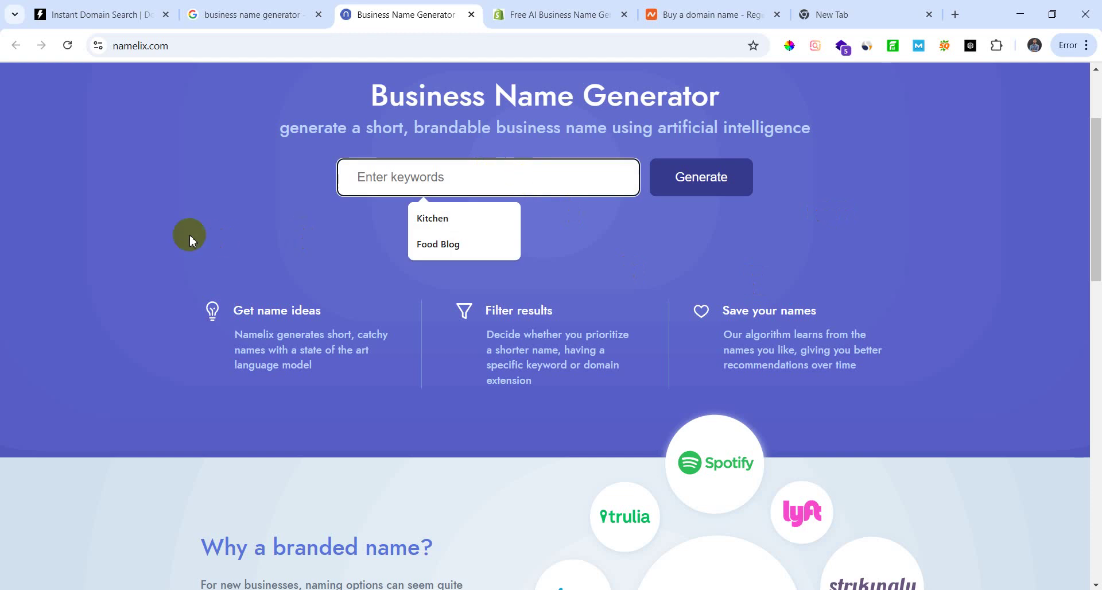
Step: Submit the keyword Games and pick the Brandable names style
text(Games)
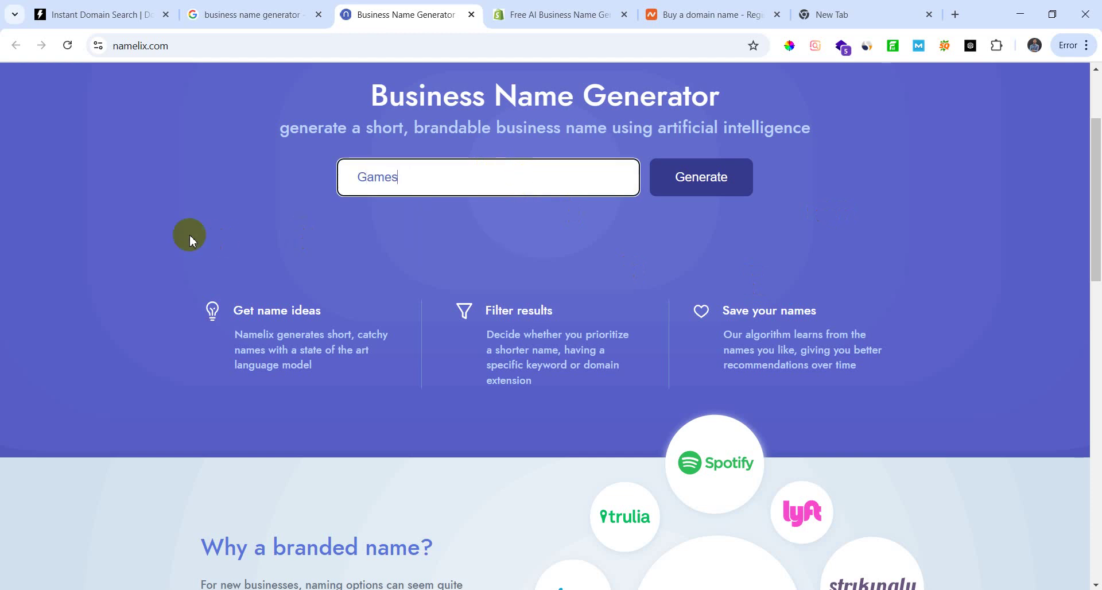
click(705, 179)
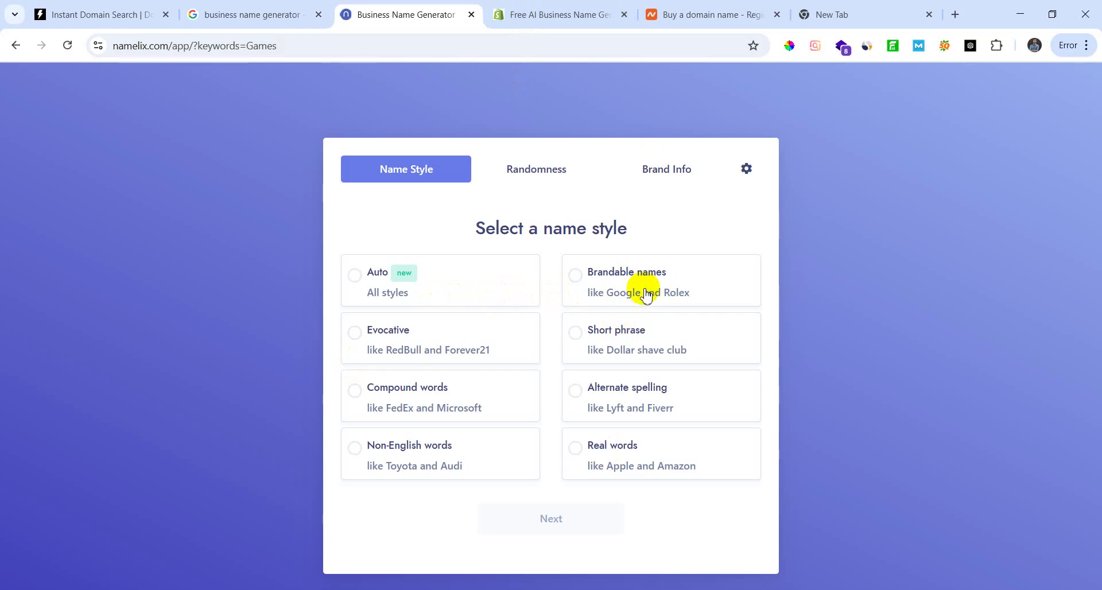
click(645, 291)
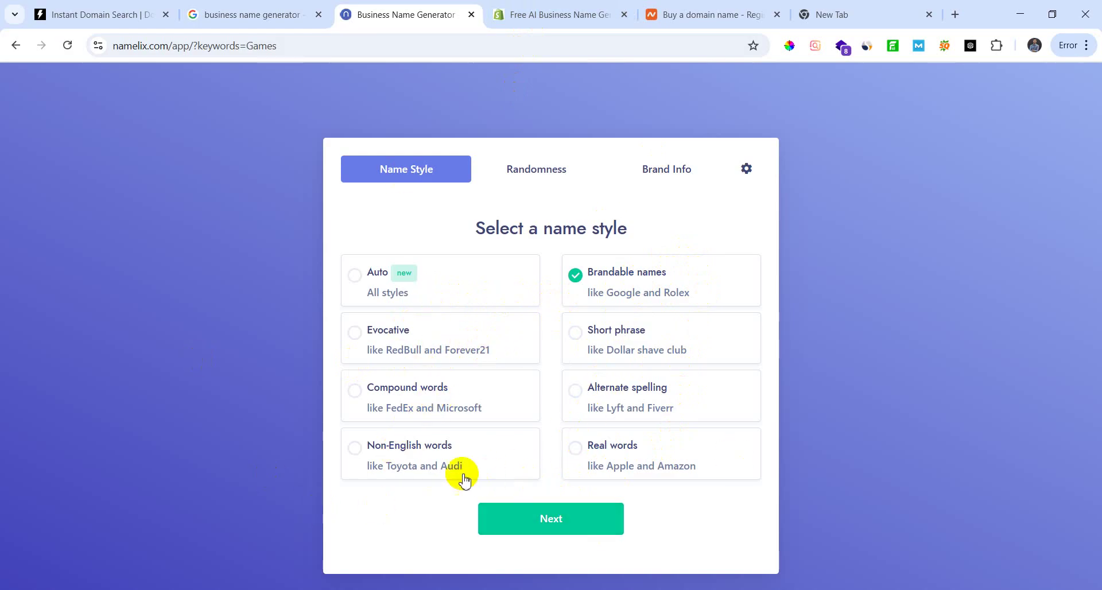
click(423, 348)
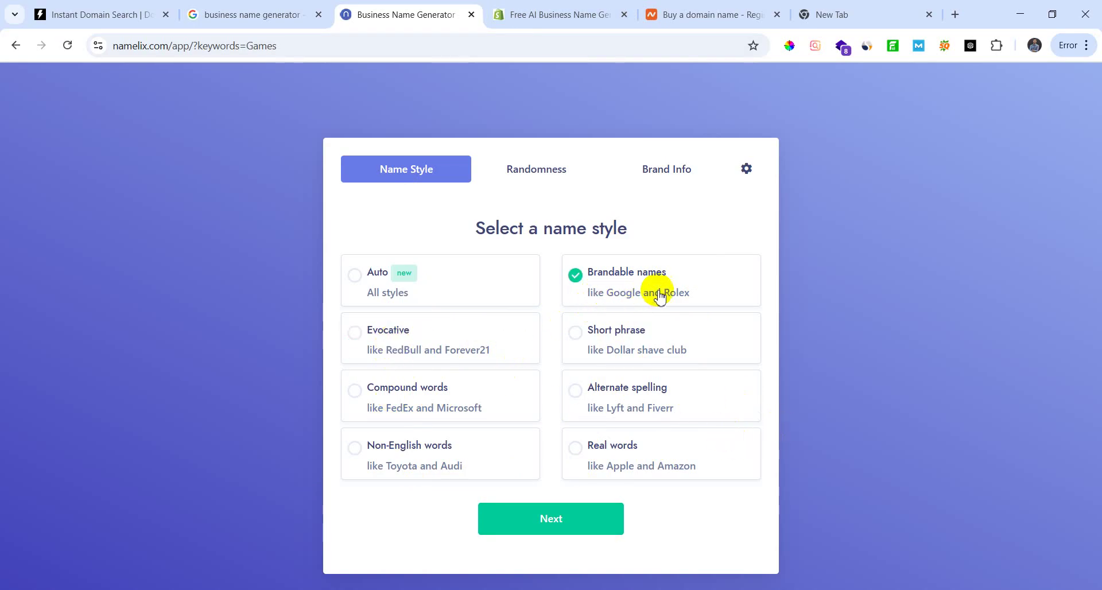
Step: Choose Medium randomness, leave the business description empty, and generate the names
click(556, 530)
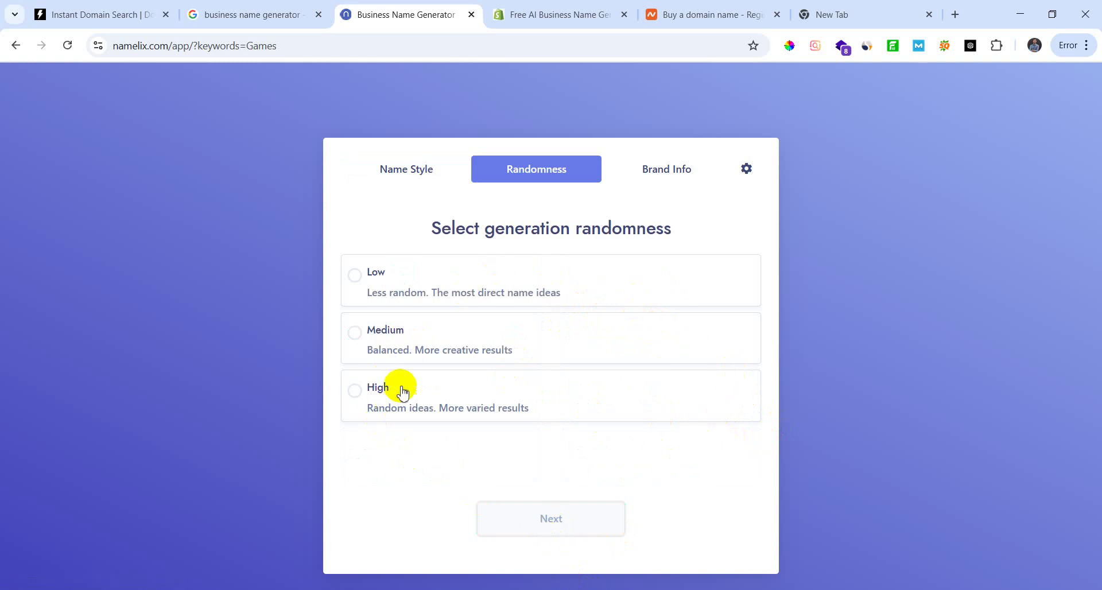
click(459, 348)
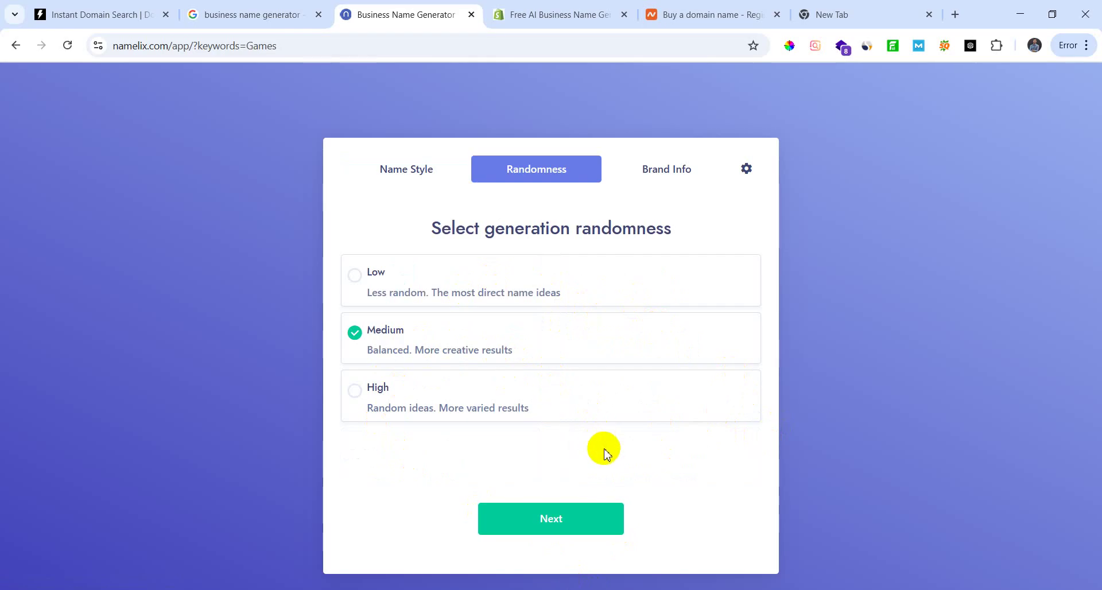
click(580, 516)
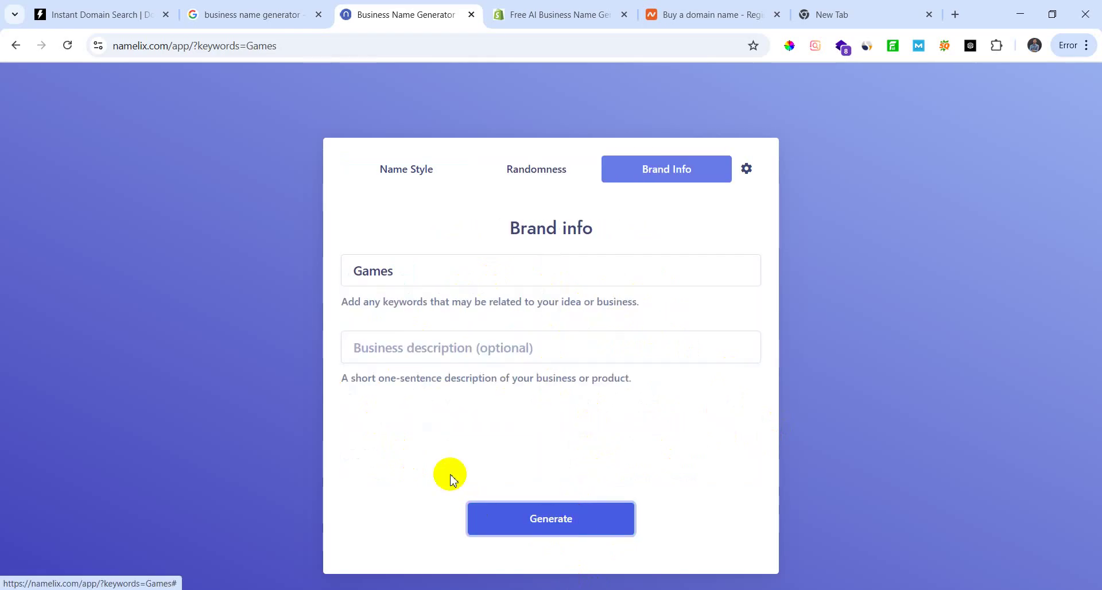
click(577, 339)
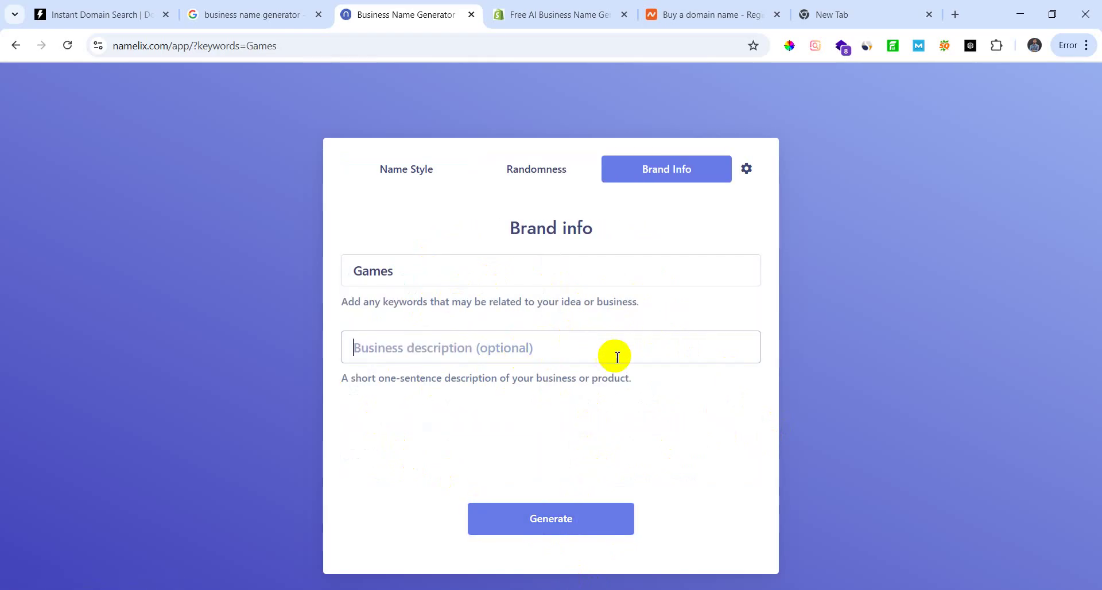
click(567, 538)
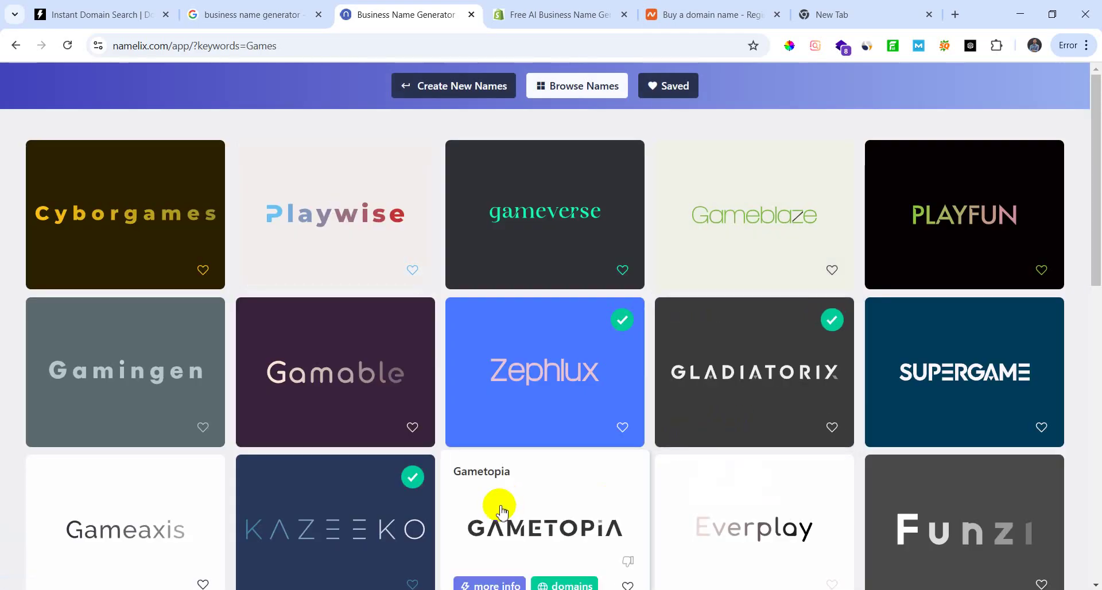
Step: Scroll through the Games name cards like Cyborgames, Zephlux, Kazeeko, Ludico and Playrium
scroll(488, 483, down, 1)
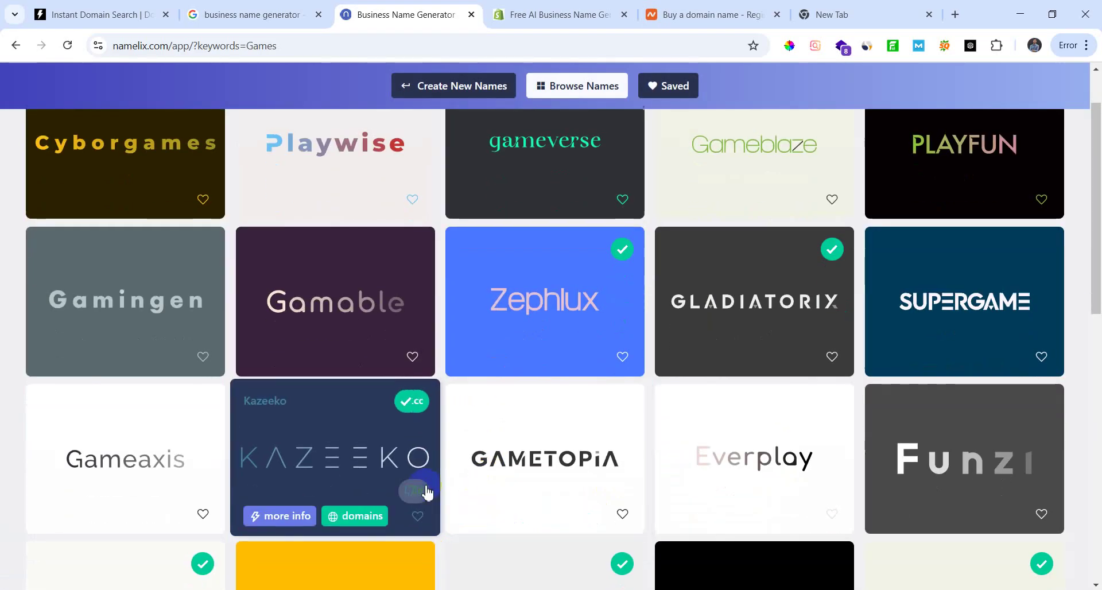
scroll(414, 460, up, 1)
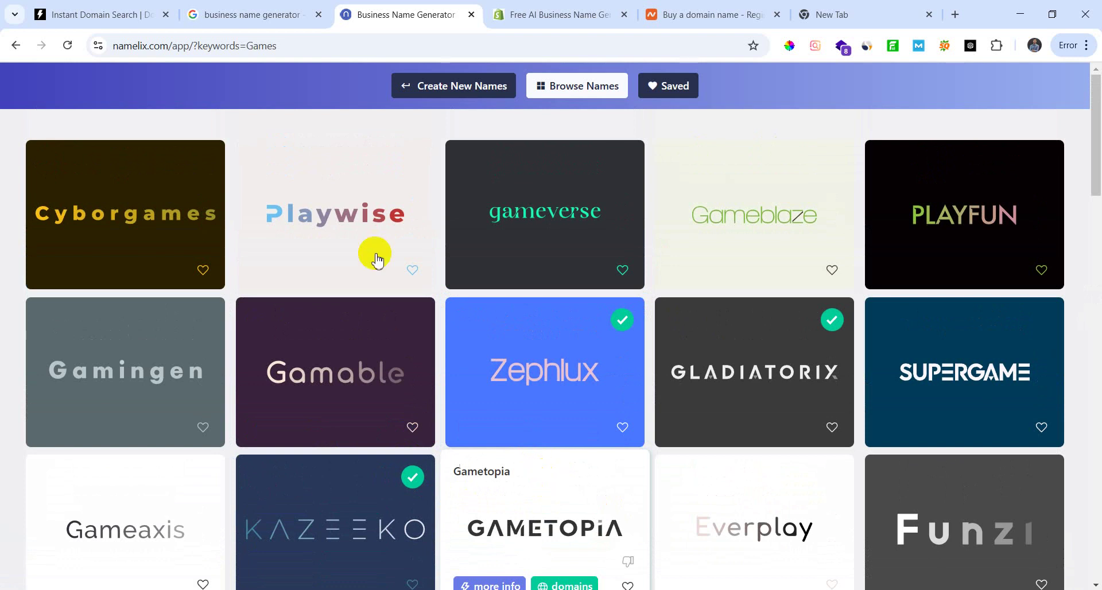
click(97, 11)
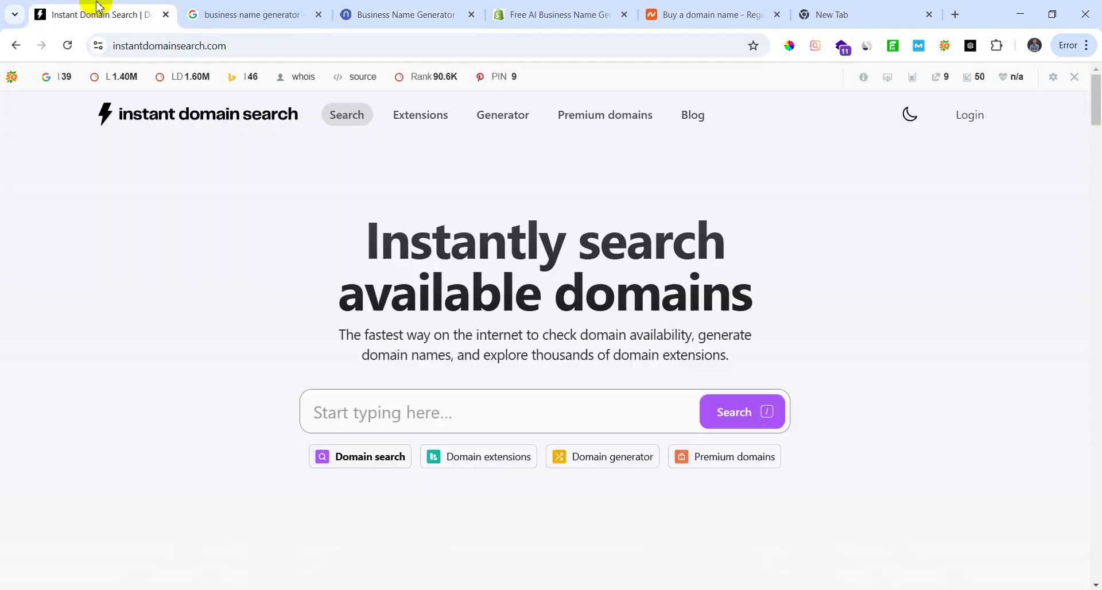
click(524, 14)
click(401, 11)
mouse_move(371, 437)
scroll(367, 453, down, 2)
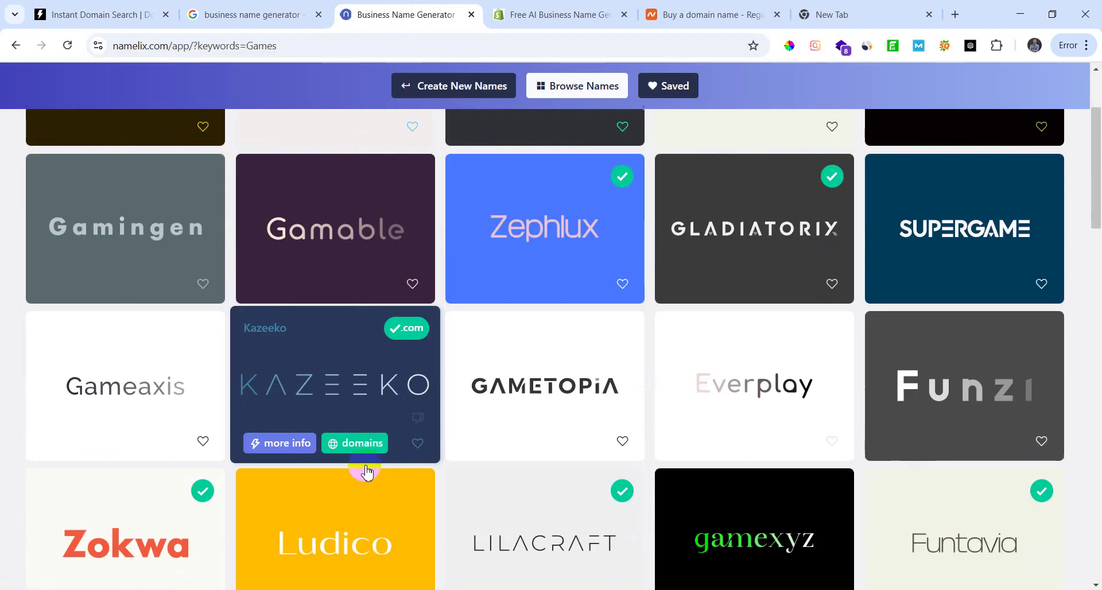
scroll(197, 517, down, 2)
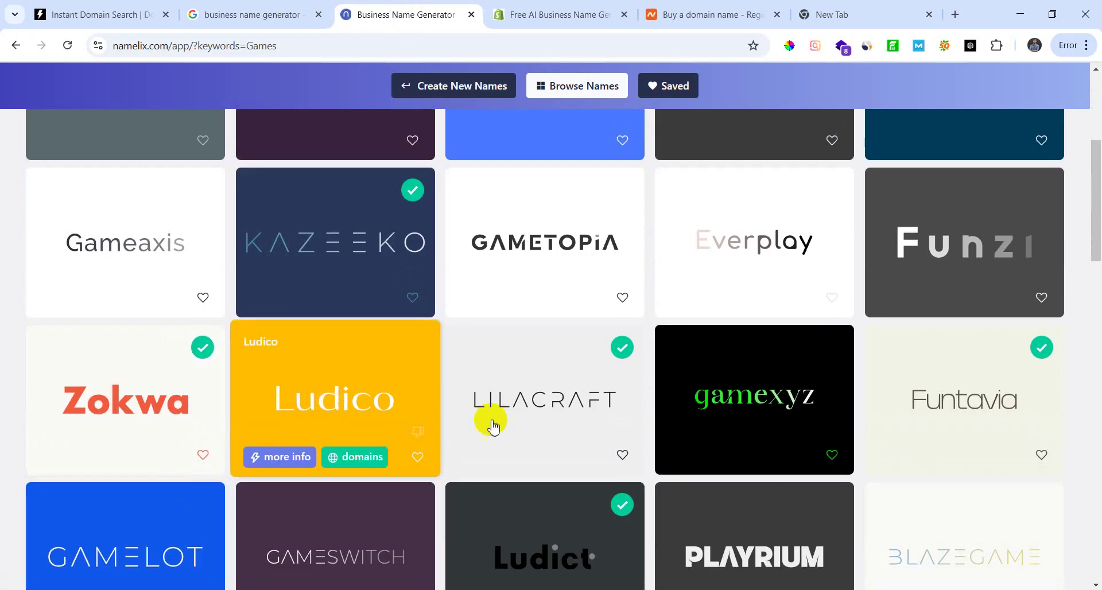
mouse_move(800, 434)
mouse_move(935, 435)
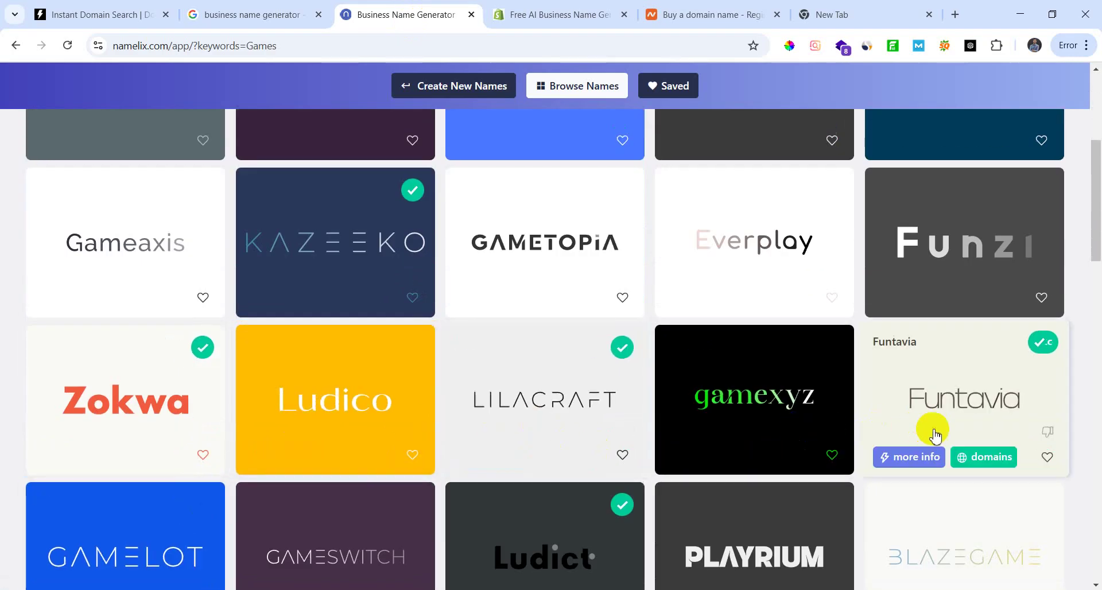
scroll(942, 439, down, 1)
scroll(983, 401, down, 1)
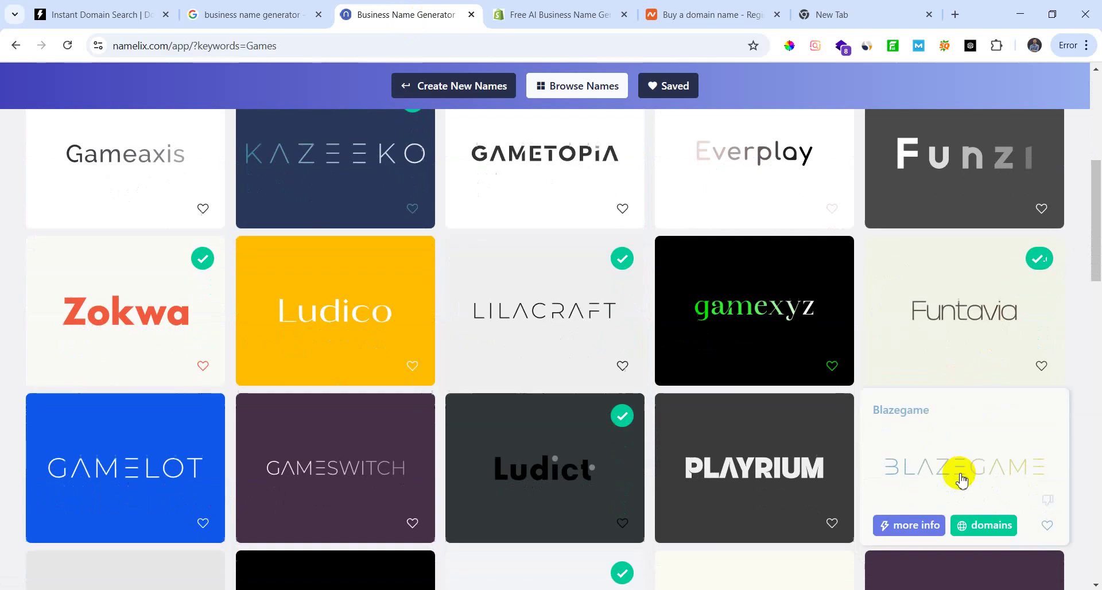
mouse_move(766, 435)
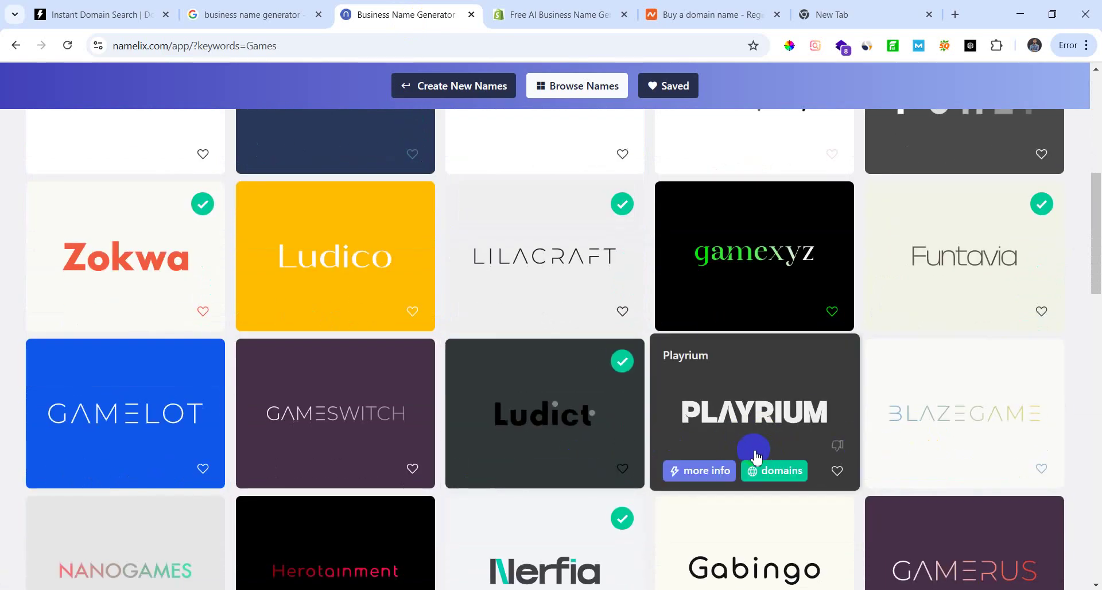
scroll(756, 456, down, 3)
mouse_move(945, 378)
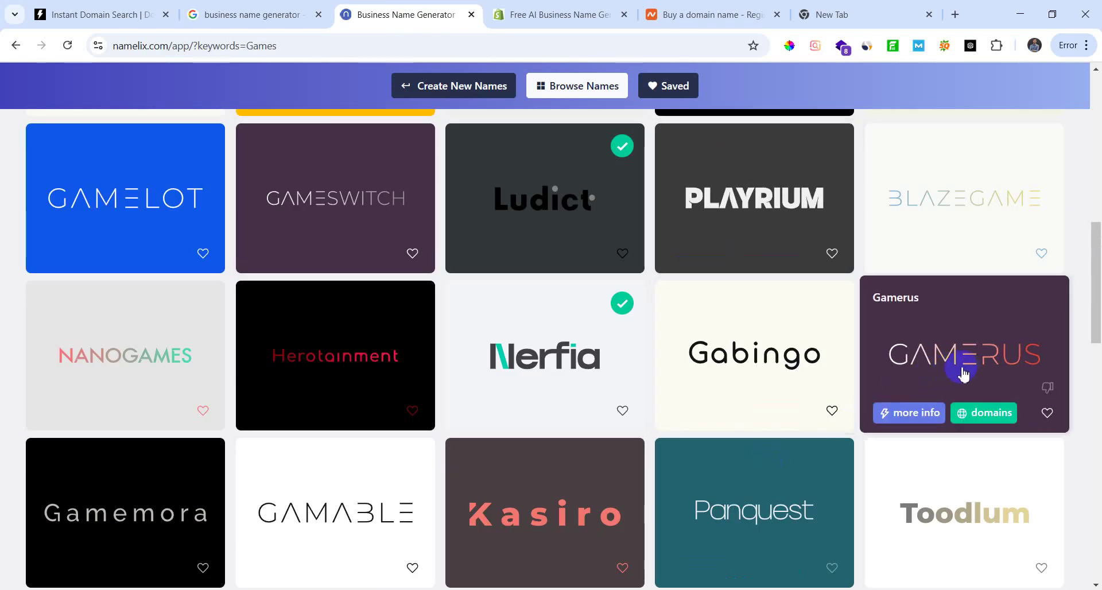
scroll(488, 401, up, 3)
mouse_move(366, 477)
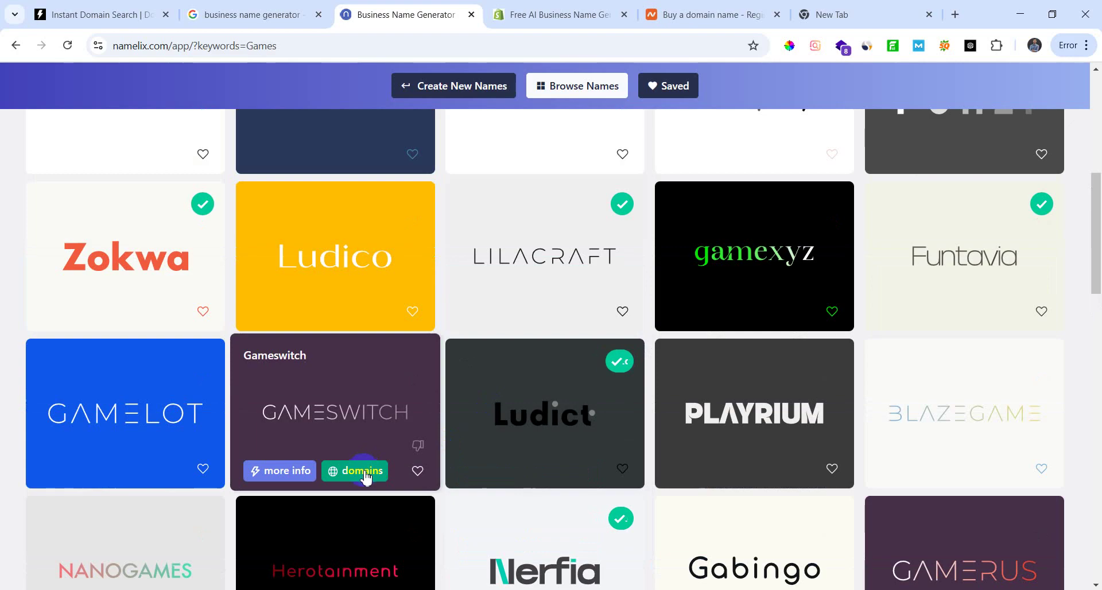
scroll(402, 454, up, 3)
scroll(465, 460, up, 3)
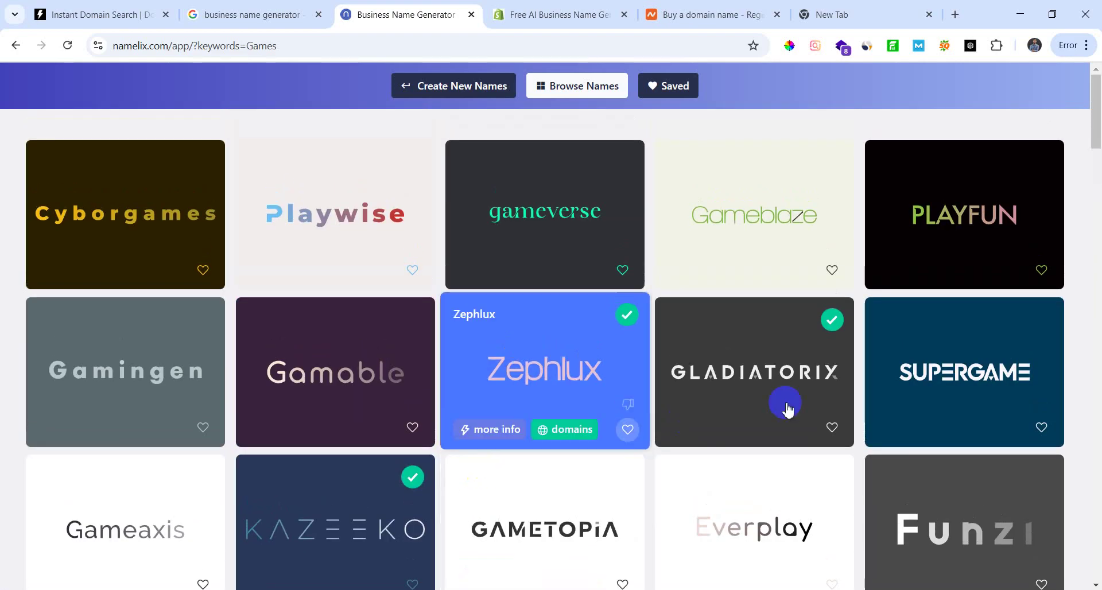
scroll(240, 395, down, 1)
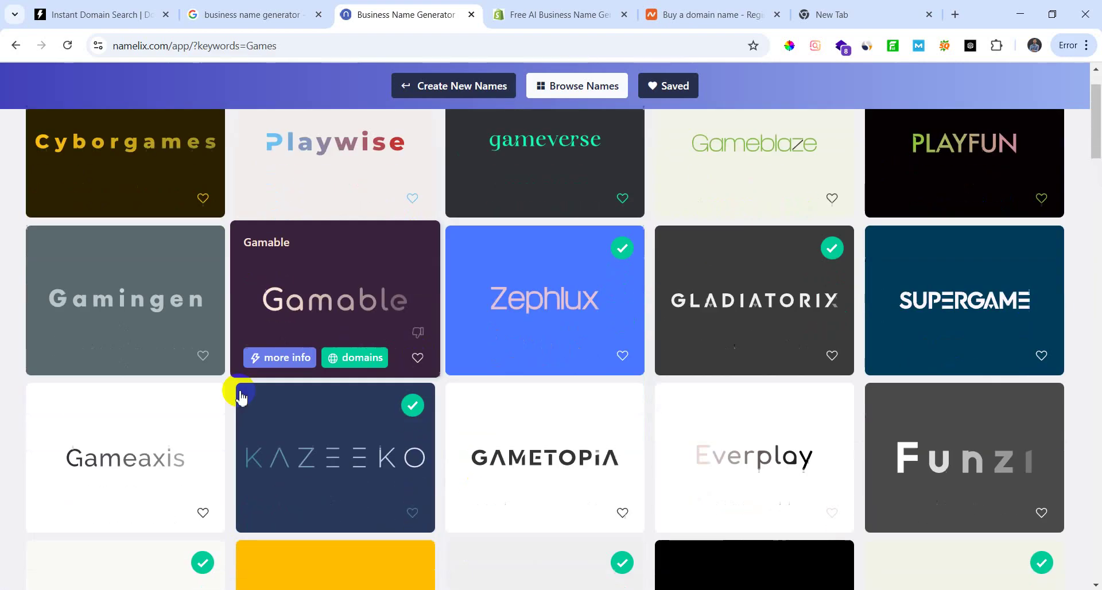
scroll(240, 395, down, 5)
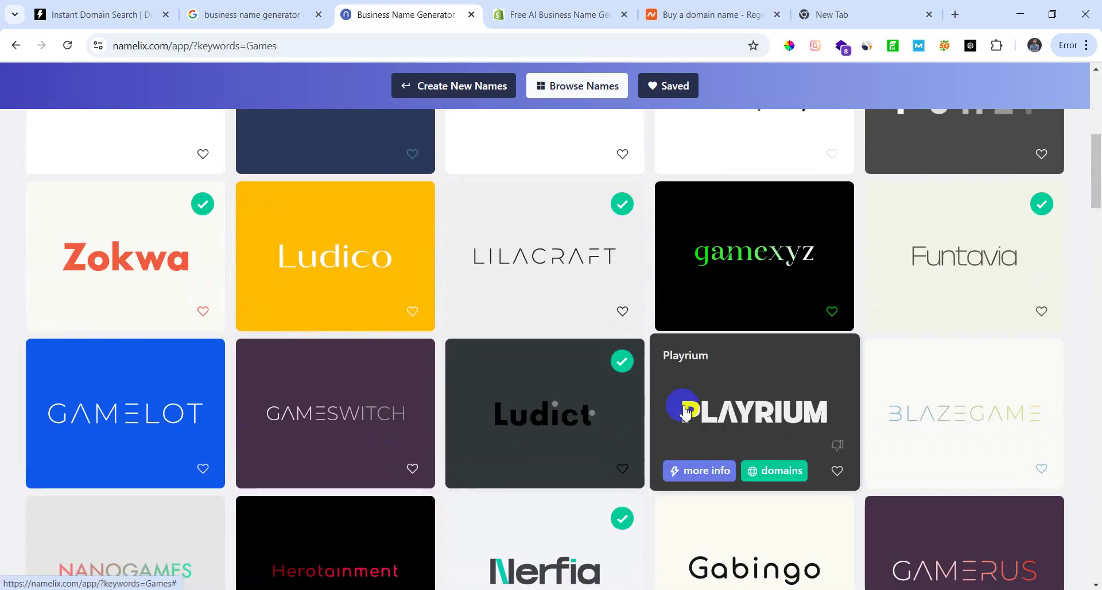
scroll(468, 492, up, 6)
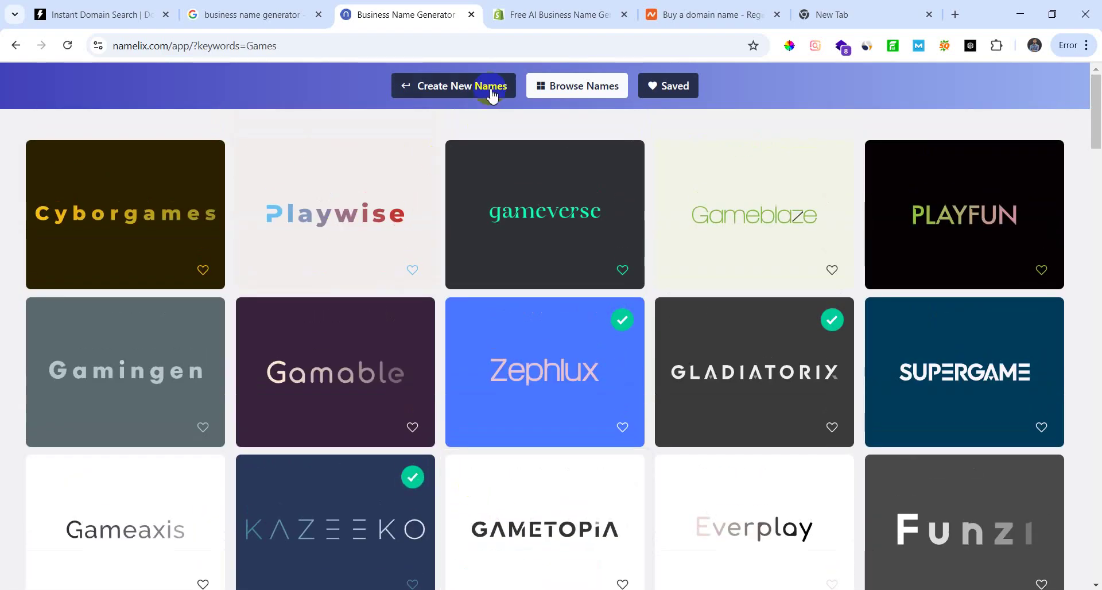
scroll(351, 381, down, 2)
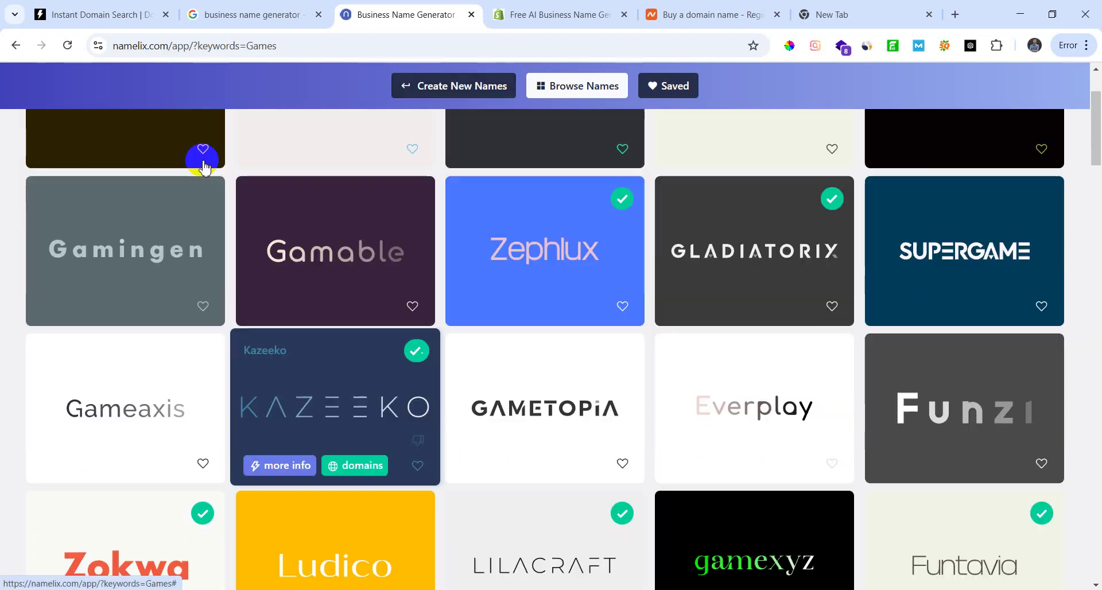
click(83, 12)
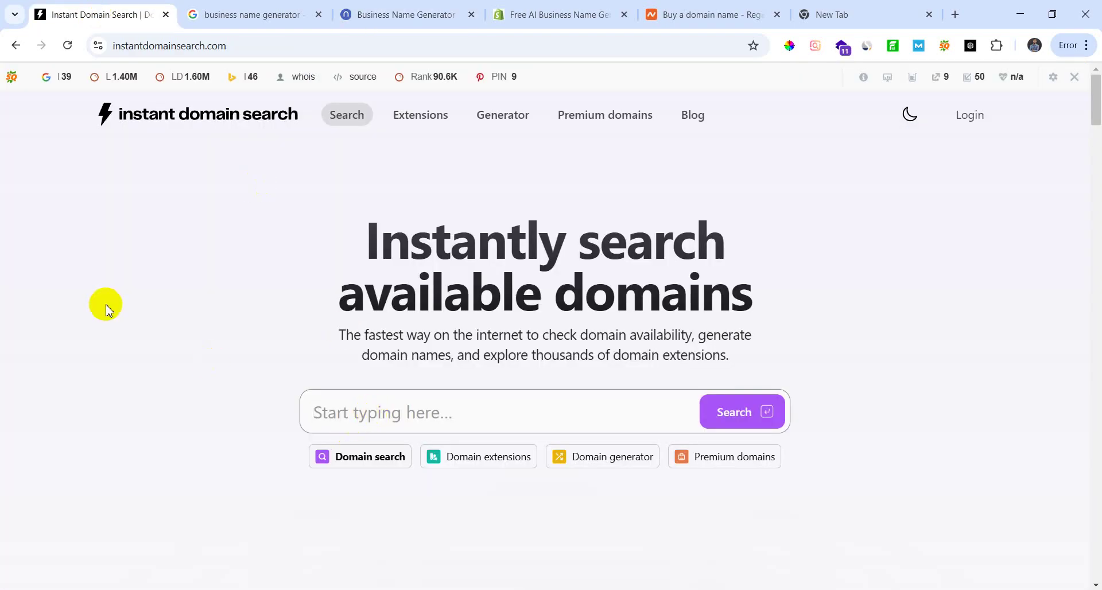
Step: Look up gamespedia and brosplay in Instant Domain Search (both .com taken), then return to Namelix
text(gams)
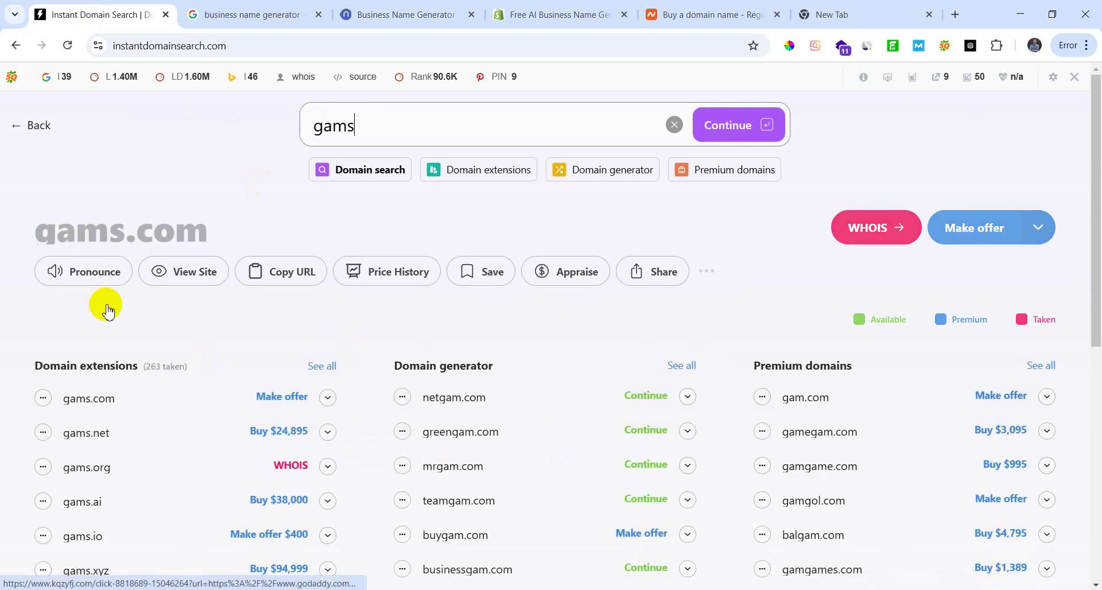
key(BackSpace)
text(es)
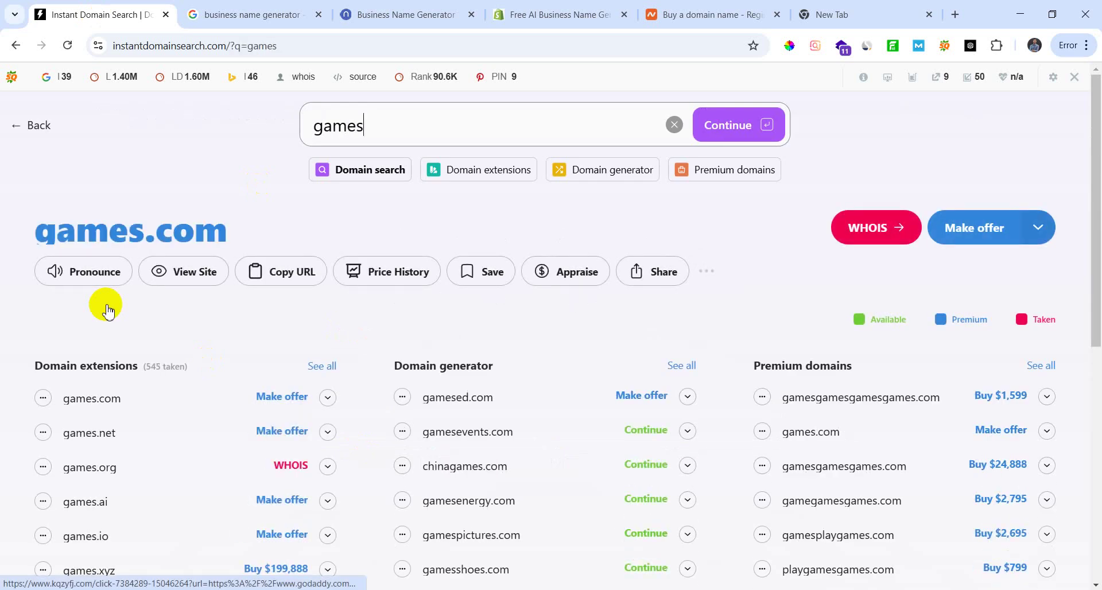
text(pedia)
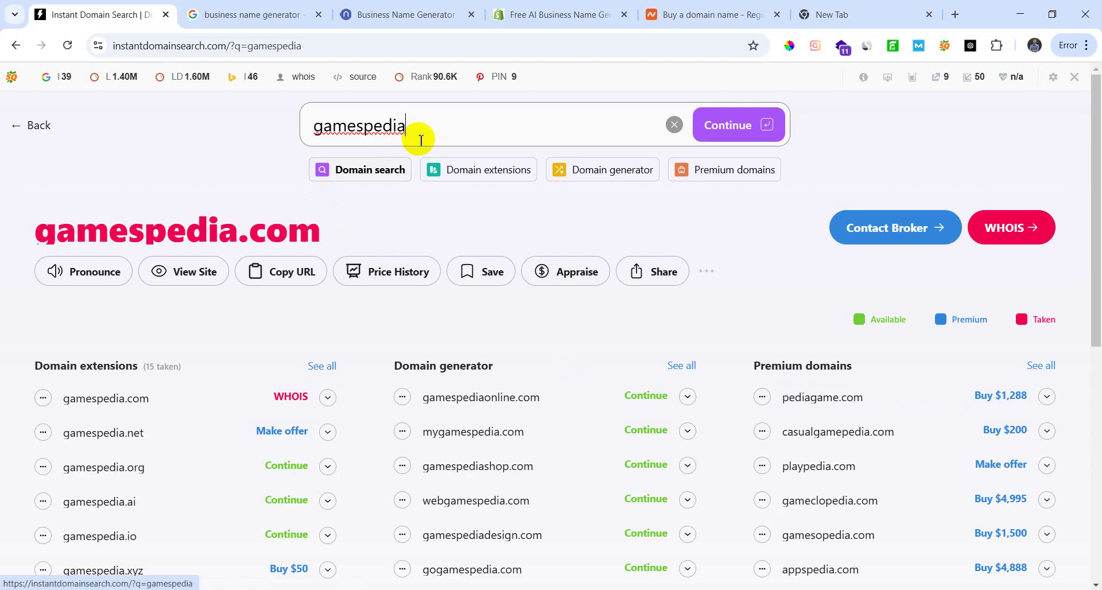
double_click(314, 124)
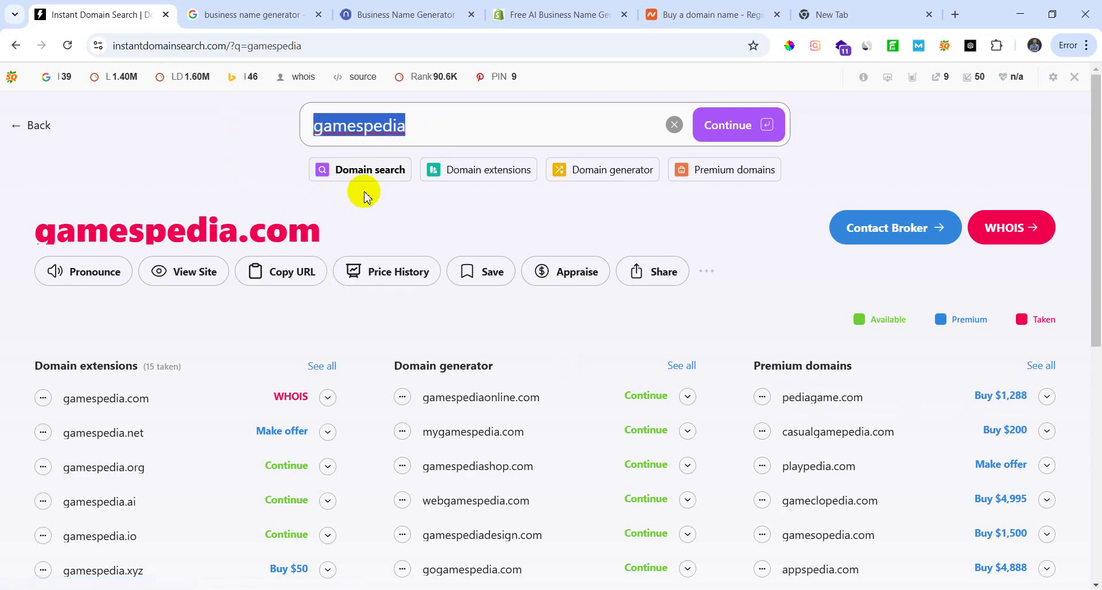
key(BackSpace)
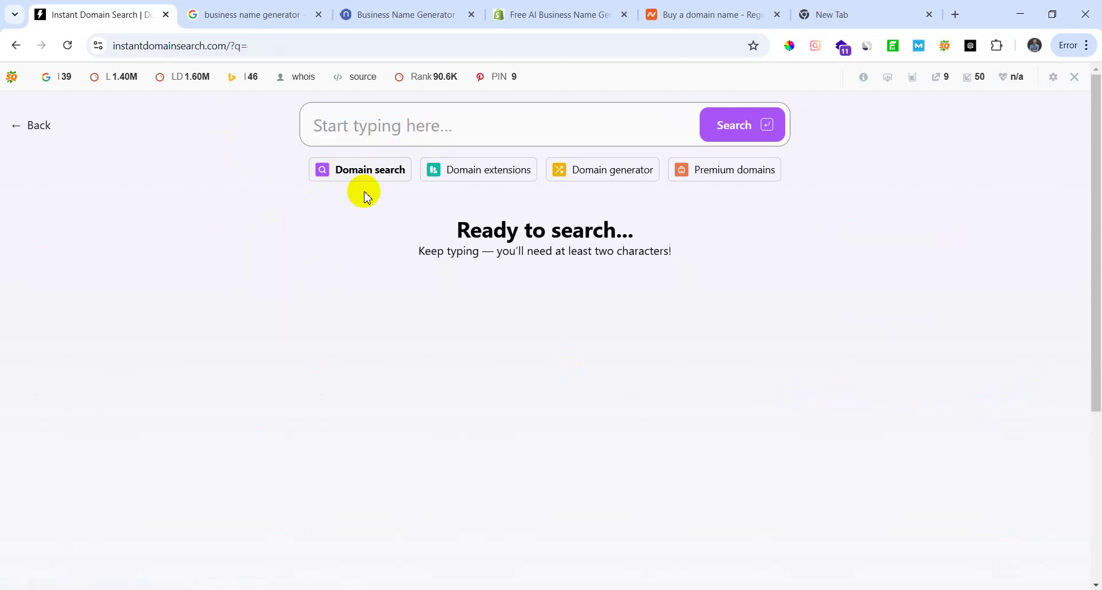
text(brosp)
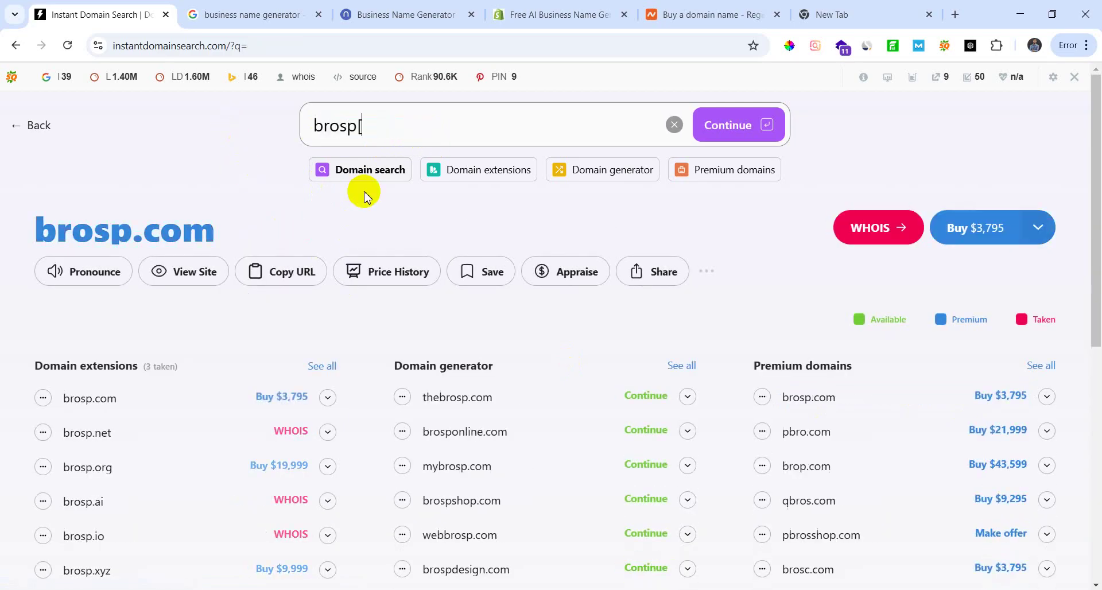
text(lay)
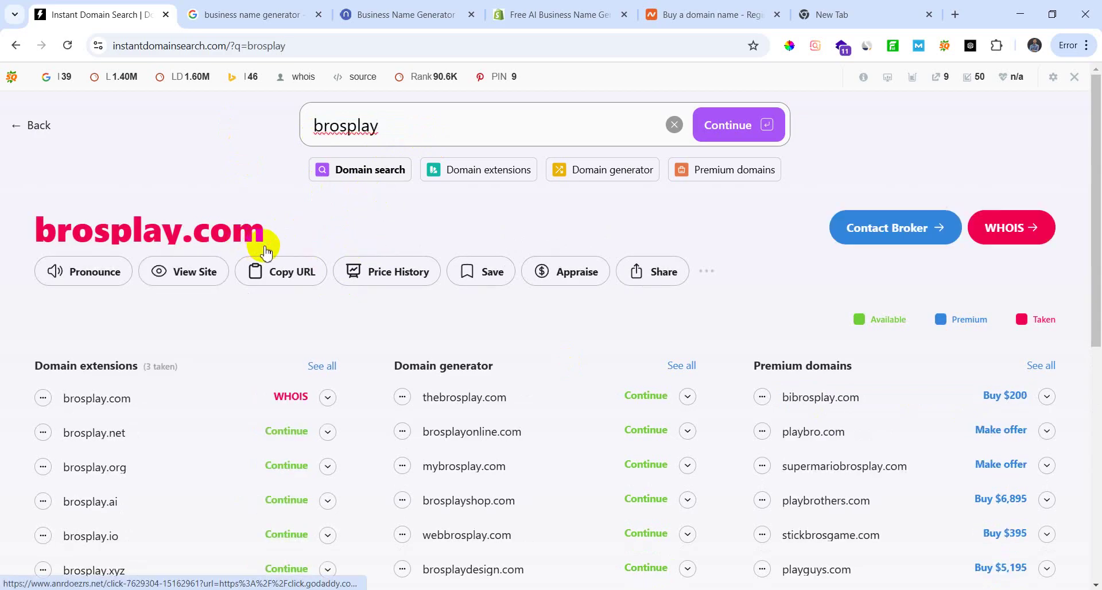
key(BackSpace)
key(BackSpace)
key(BackSpace)
key(BackSpace)
key(BackSpace)
key(BackSpace)
key(BackSpace)
key(BackSpace)
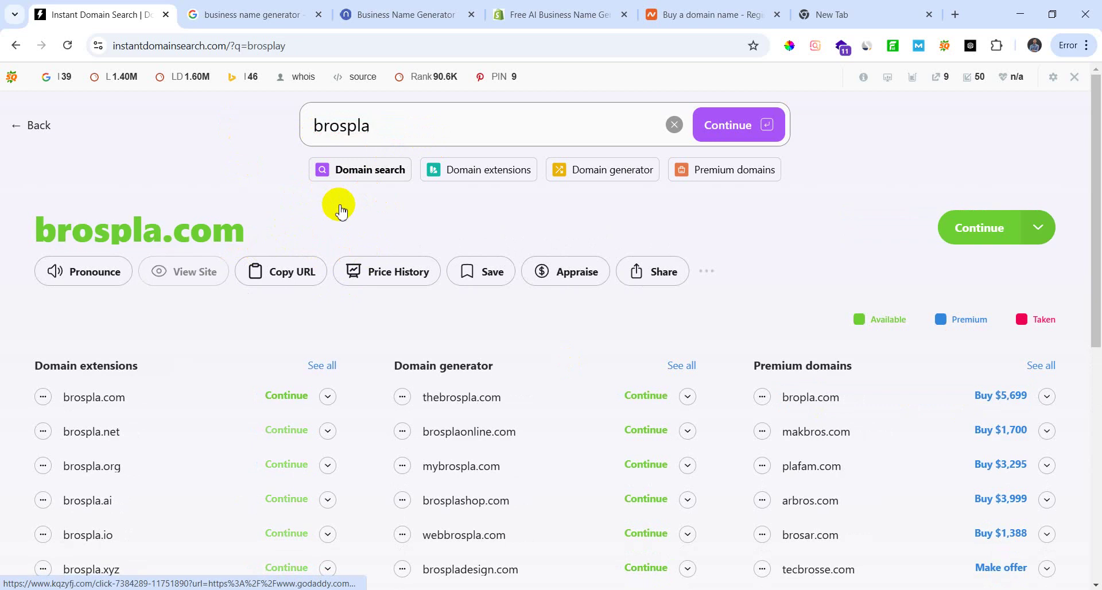
click(411, 19)
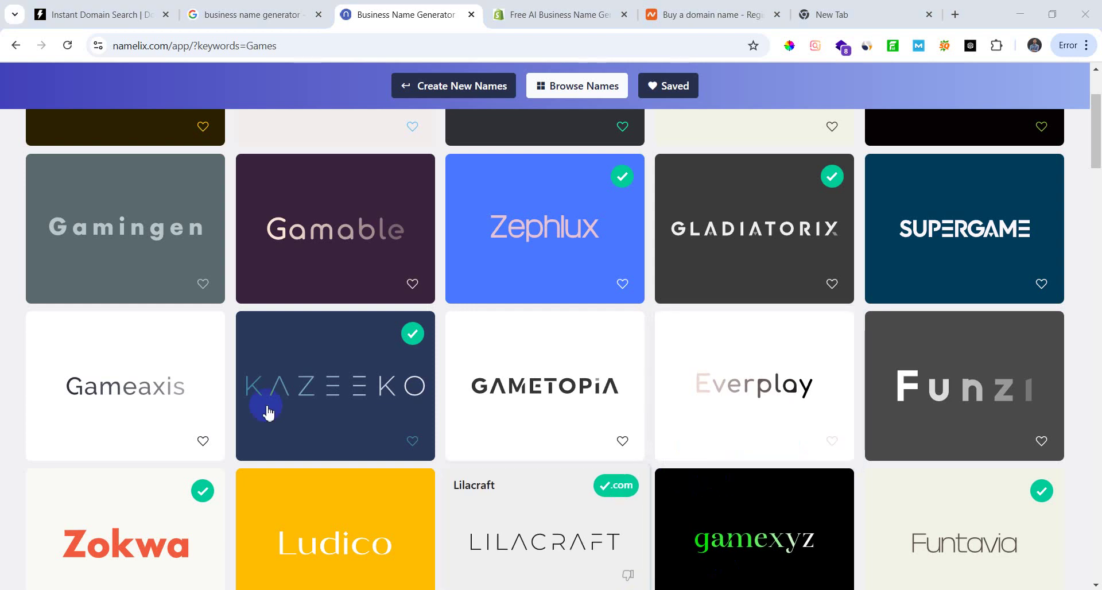
Step: Open Gametopia's Brandmark logo preview, then go back through Namelix to Instant Domain Search
mouse_move(525, 463)
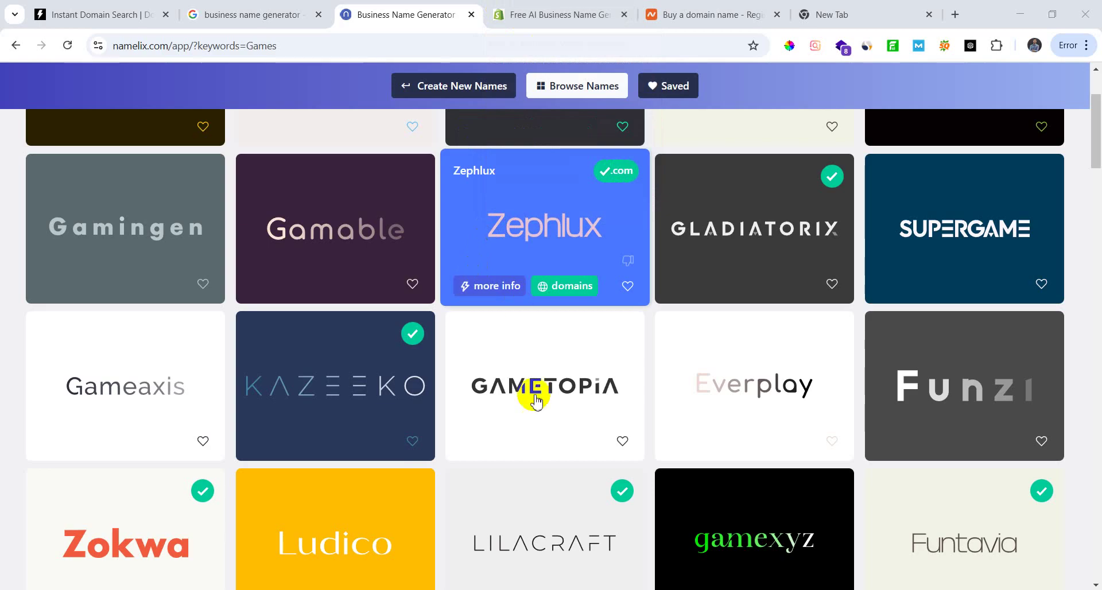
mouse_move(575, 413)
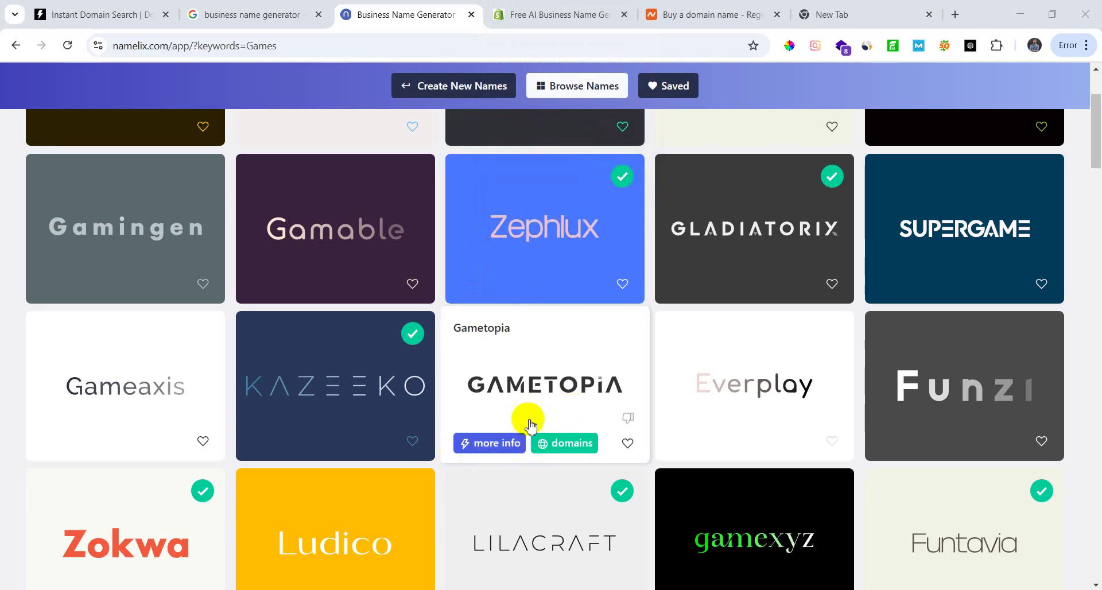
click(554, 391)
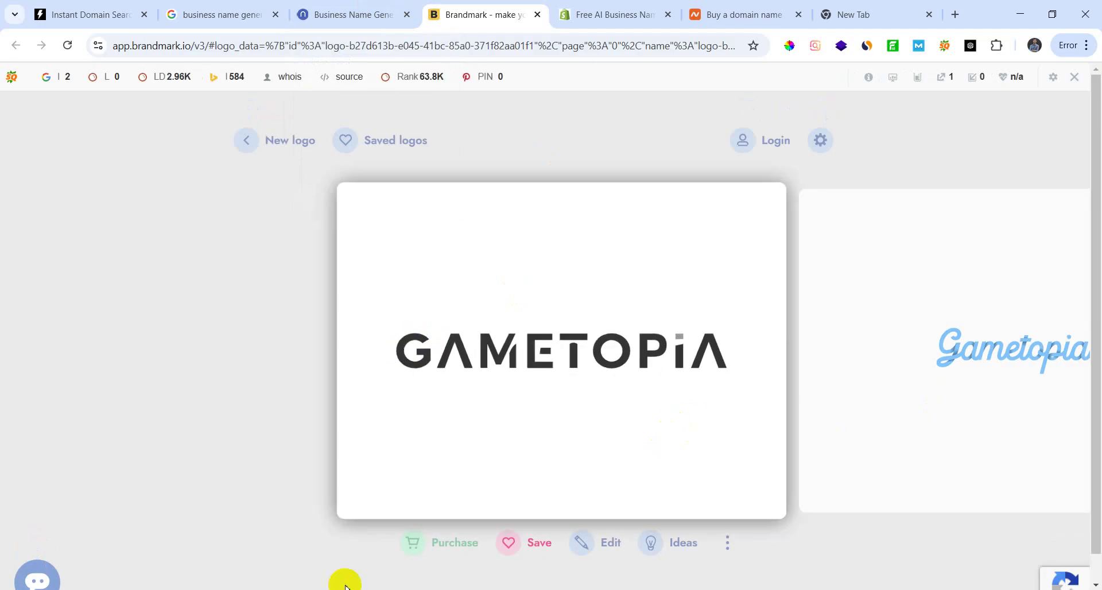
click(344, 15)
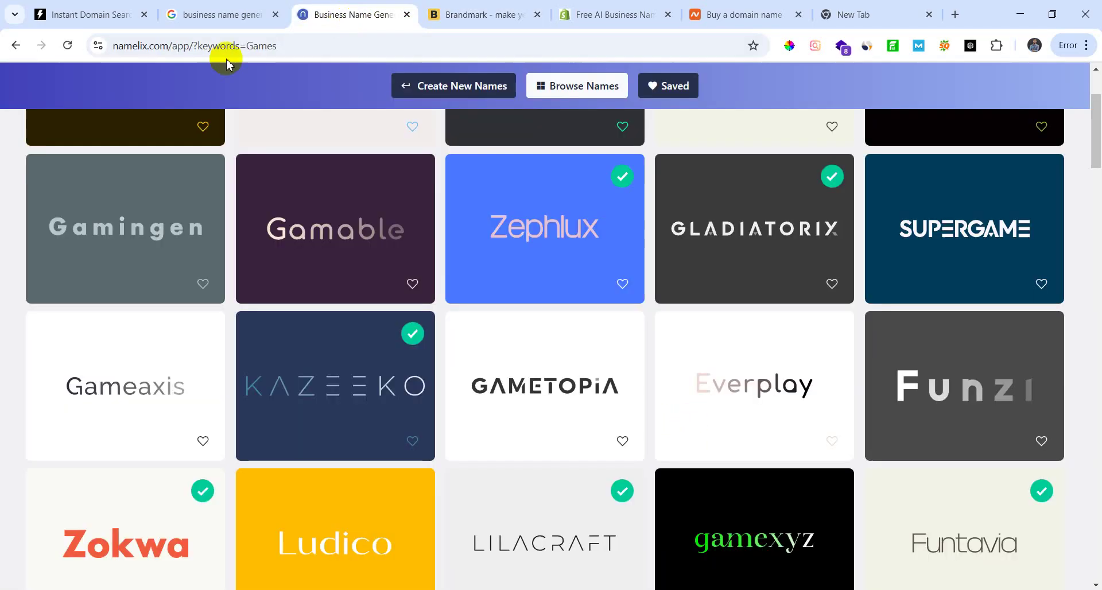
click(198, 15)
click(344, 14)
click(115, 11)
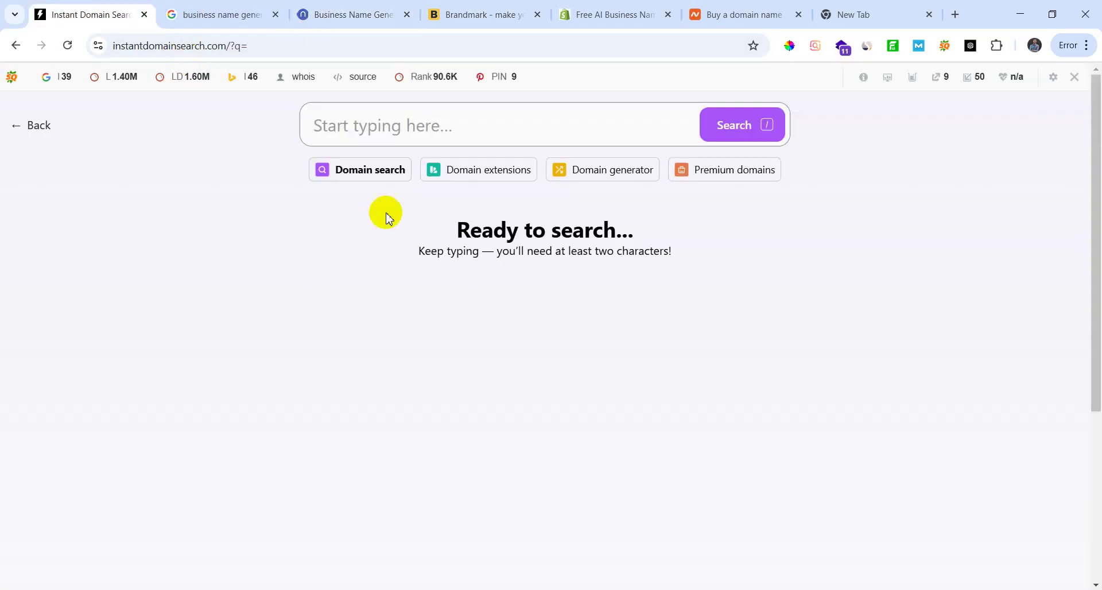
Step: Search gametopia.com, then brightskills, and clear the query once both show as taken
click(424, 117)
text(gam)
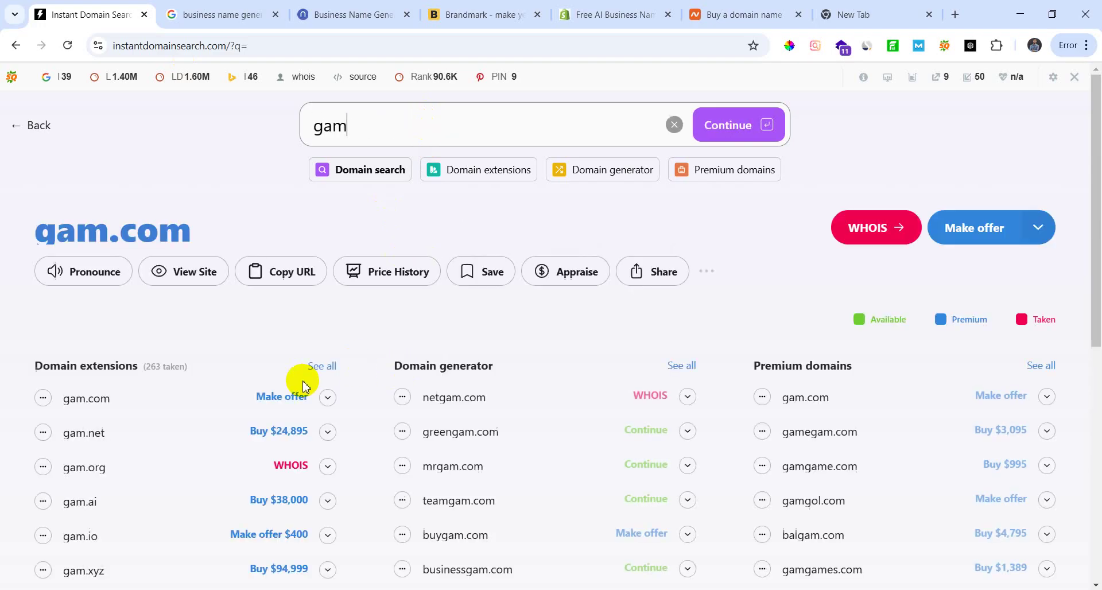
text(etopia)
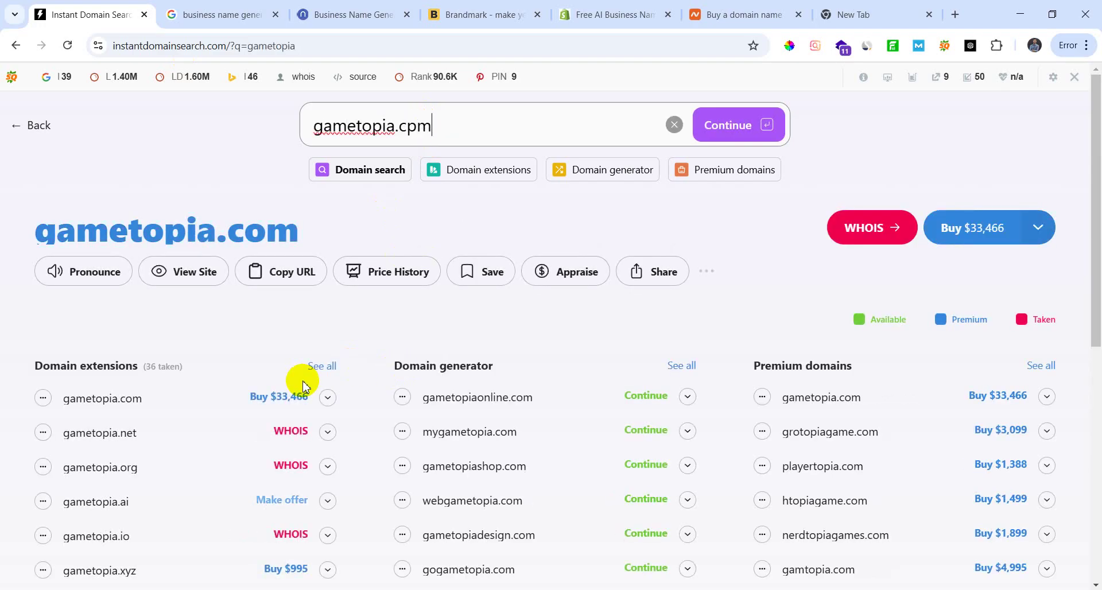
text(.com)
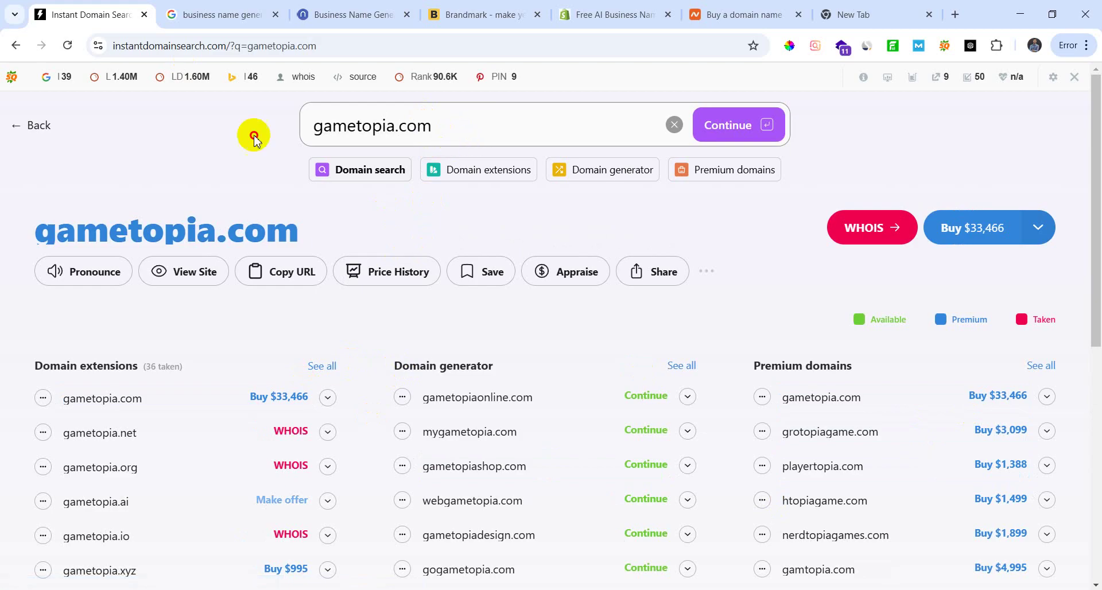
key(ctrl+a)
text(brig)
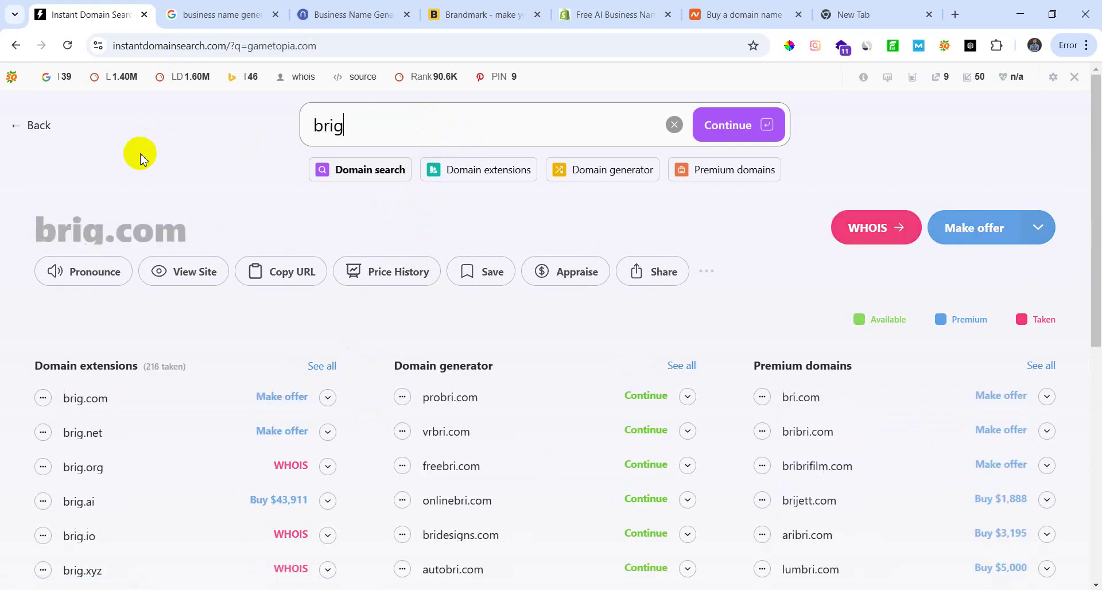
text(htskills.com)
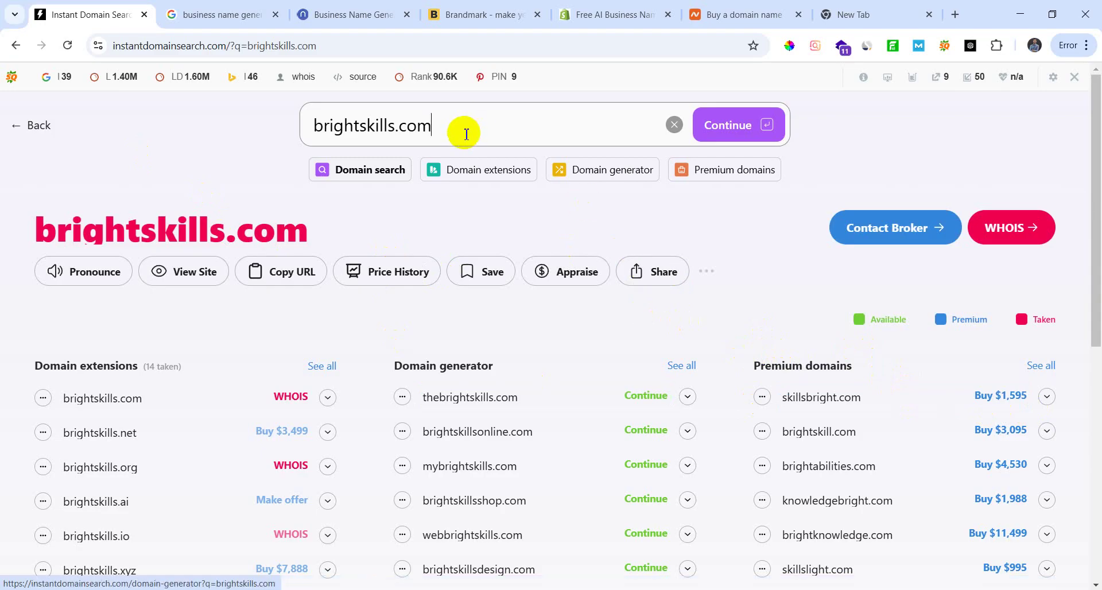
drag(460, 136, 153, 202)
key(BackSpace)
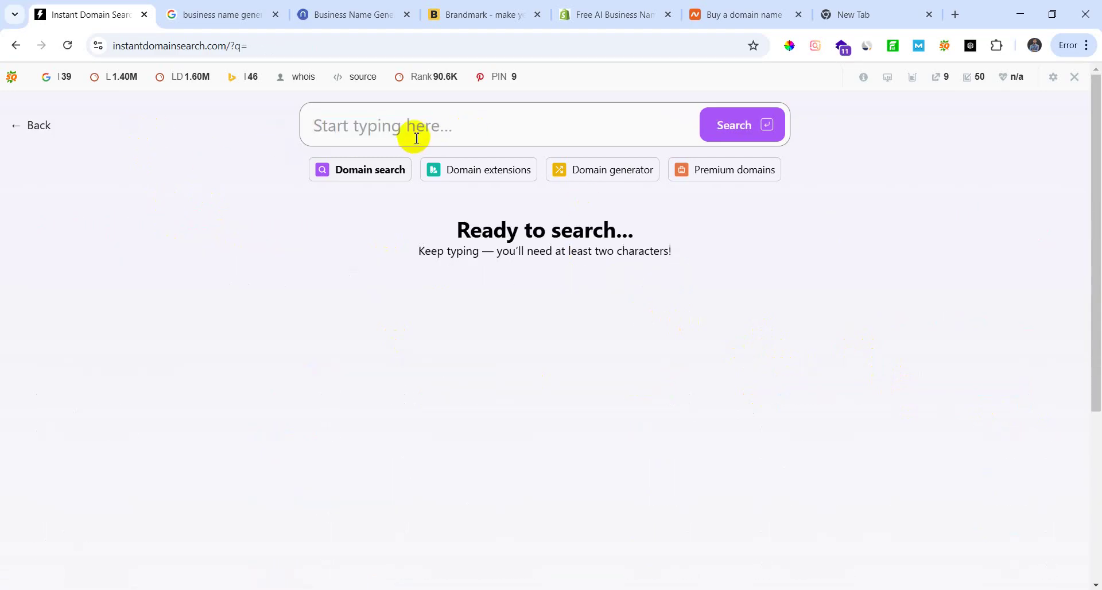
Step: Generate Gaming industry name ideas in Shopify's Business Name Generator and scroll through them
click(596, 16)
scroll(380, 449, down, 3)
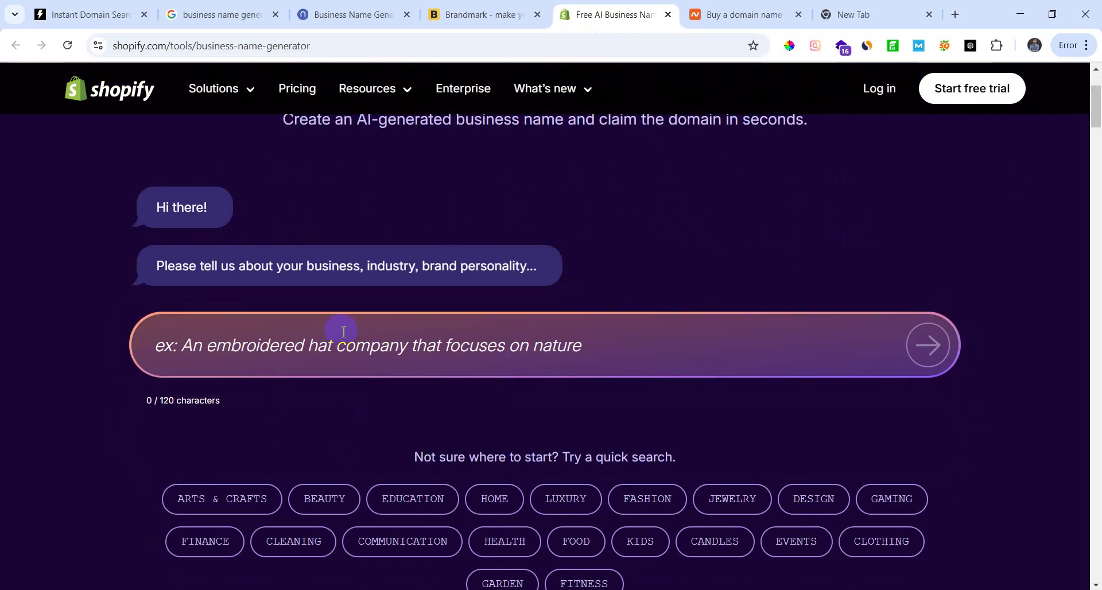
click(331, 356)
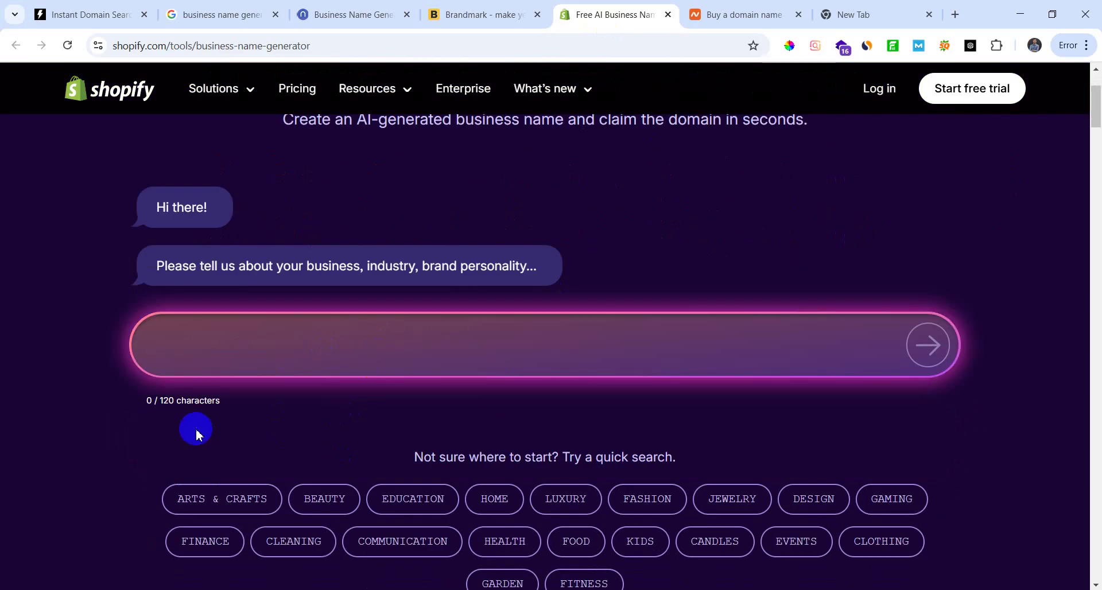
scroll(209, 428, down, 3)
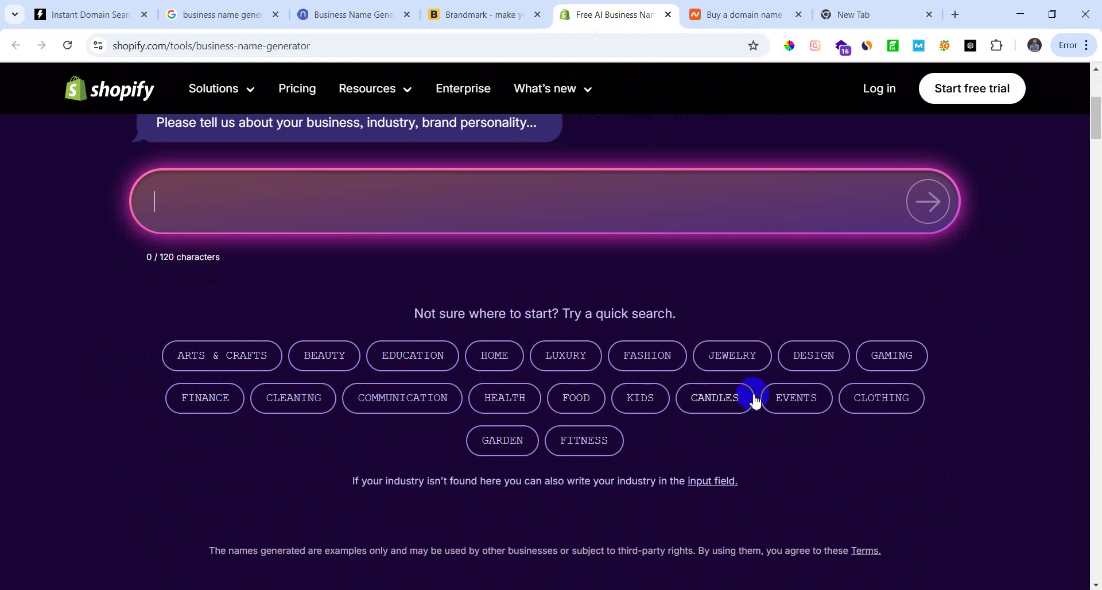
click(899, 358)
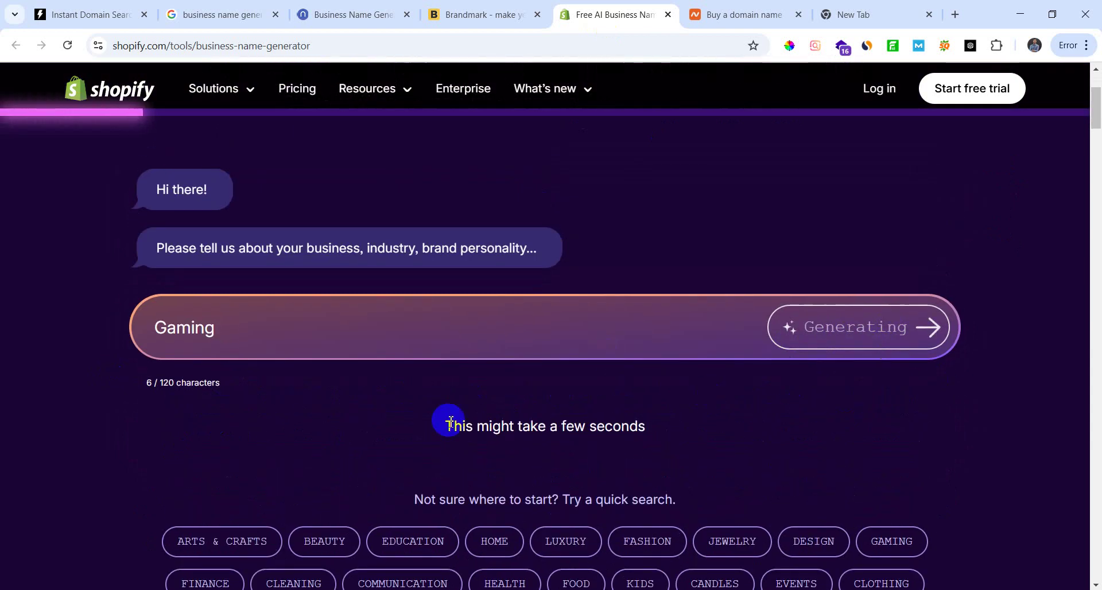
scroll(287, 447, up, 3)
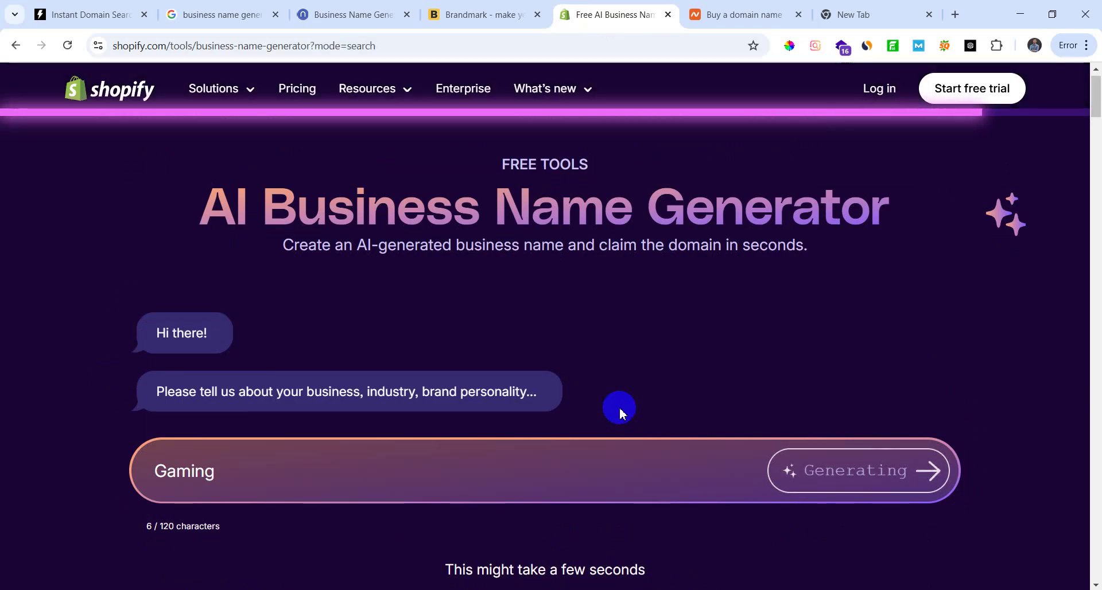
scroll(236, 574, down, 1)
scroll(236, 575, down, 2)
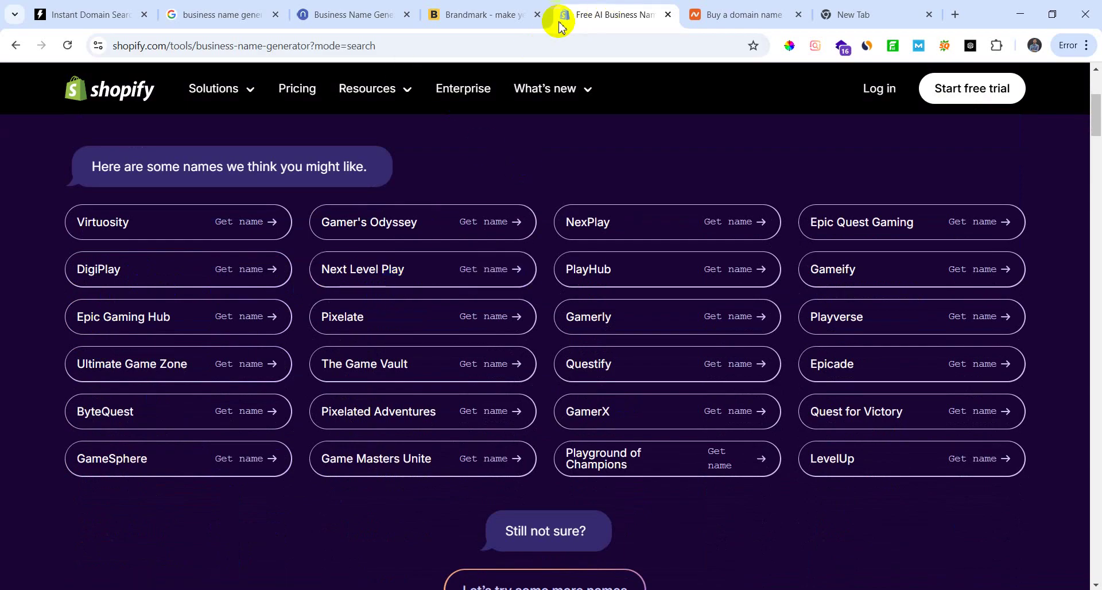
Step: Close the Brandmark logo tab, then go back to Instant Domain Search
click(364, 18)
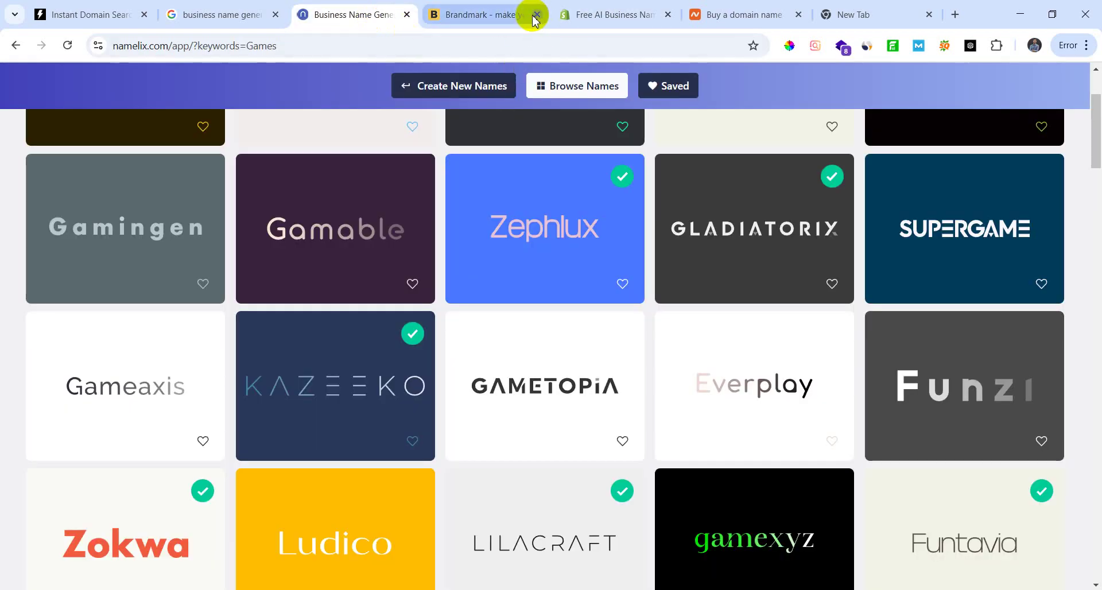
click(537, 14)
click(454, 15)
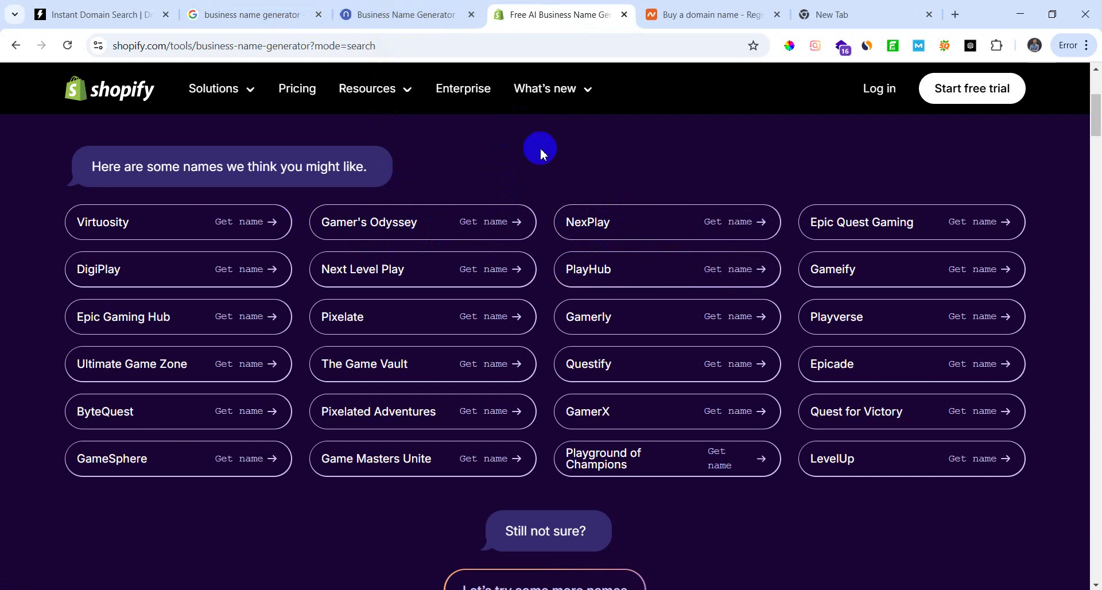
click(542, 188)
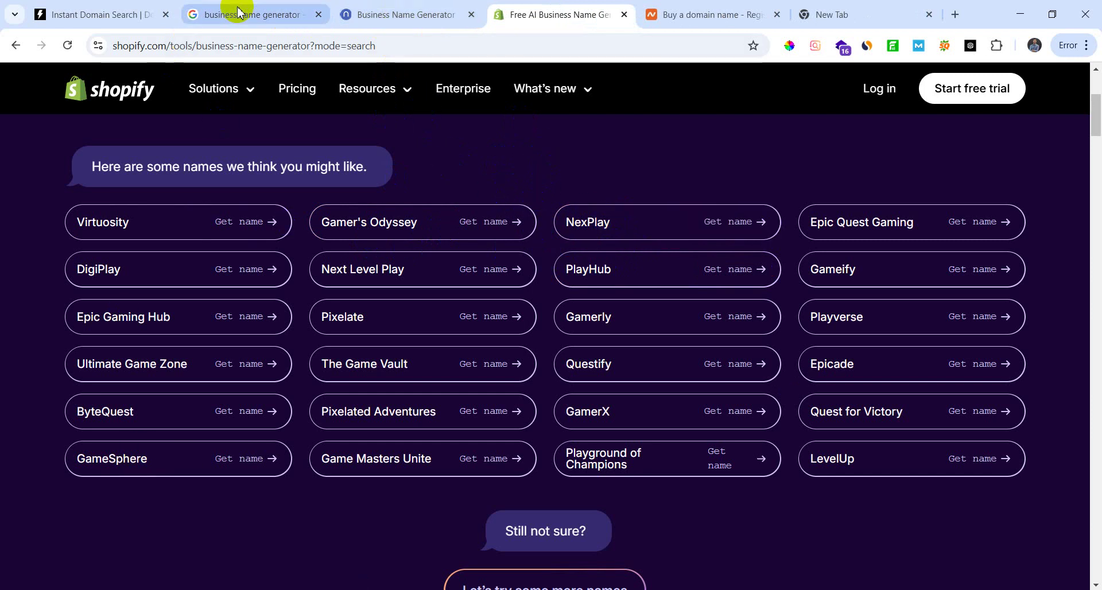
click(100, 15)
Step: Check nextopia.com and levelup.com, clearing the search after each, then return to Shopify's gaming names
click(398, 123)
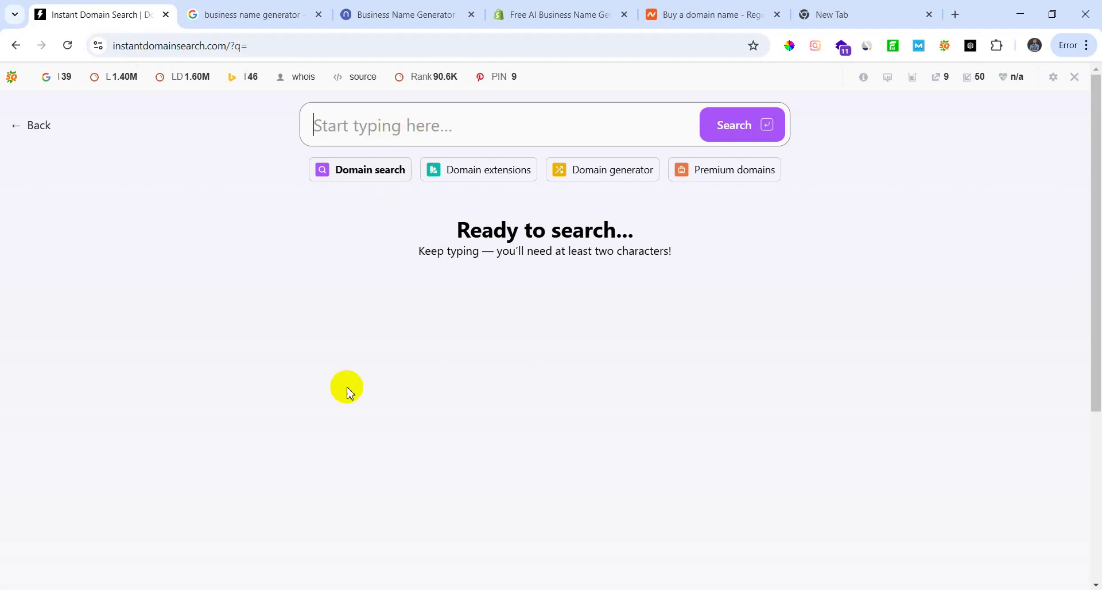
text(nex)
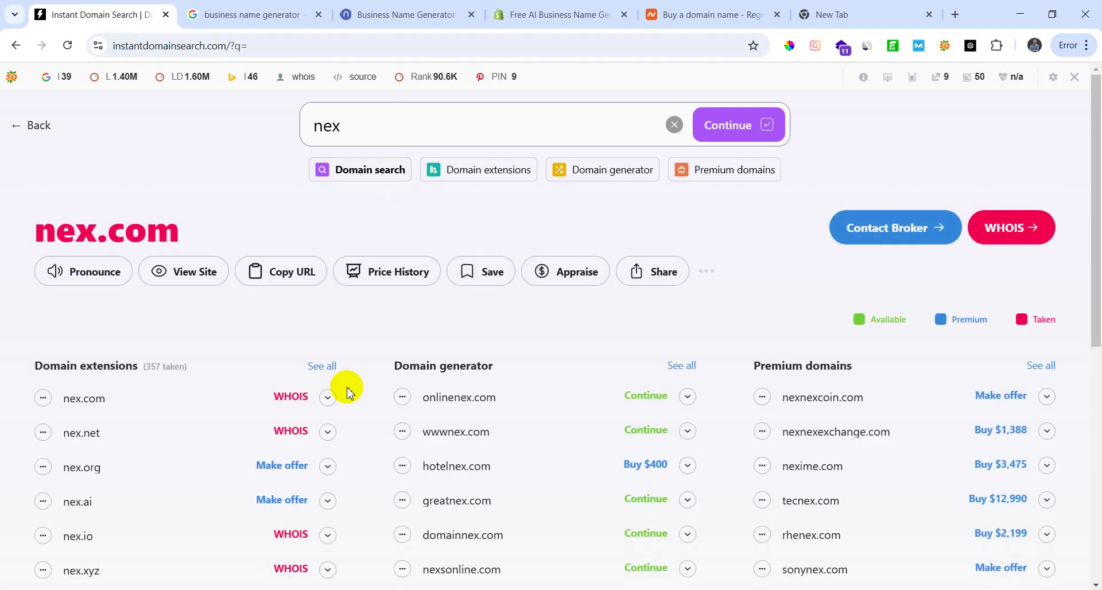
text(topia.com)
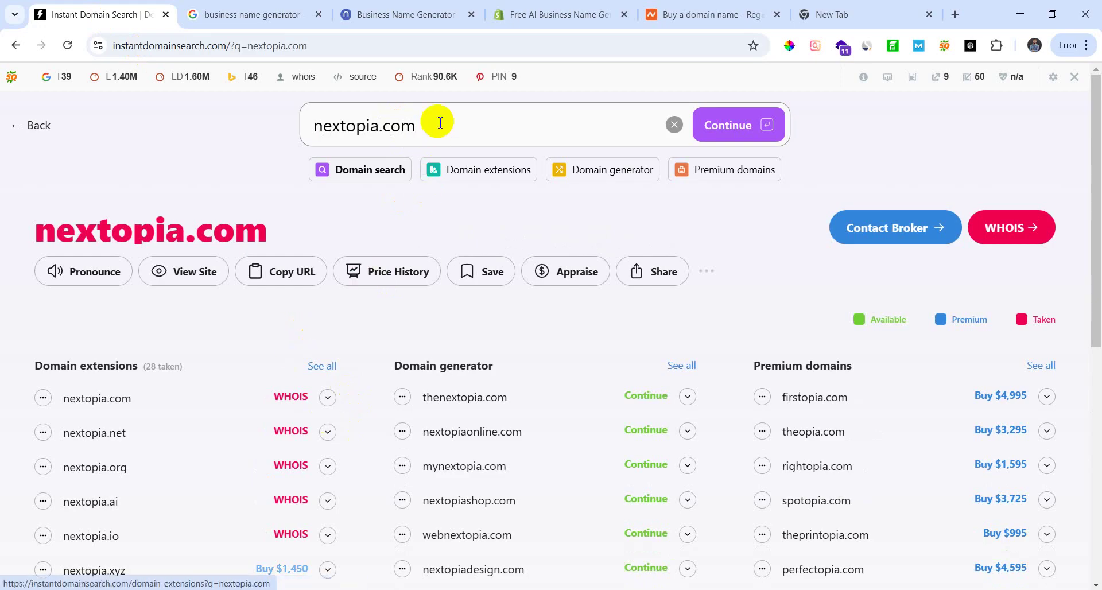
triple_click(357, 131)
key(BackSpace)
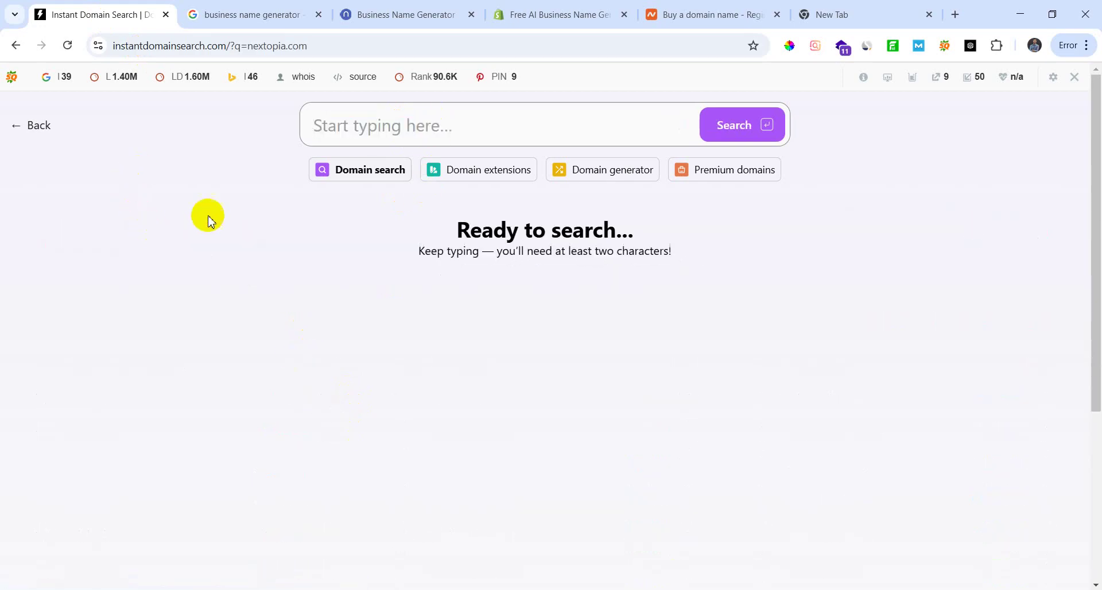
text(le)
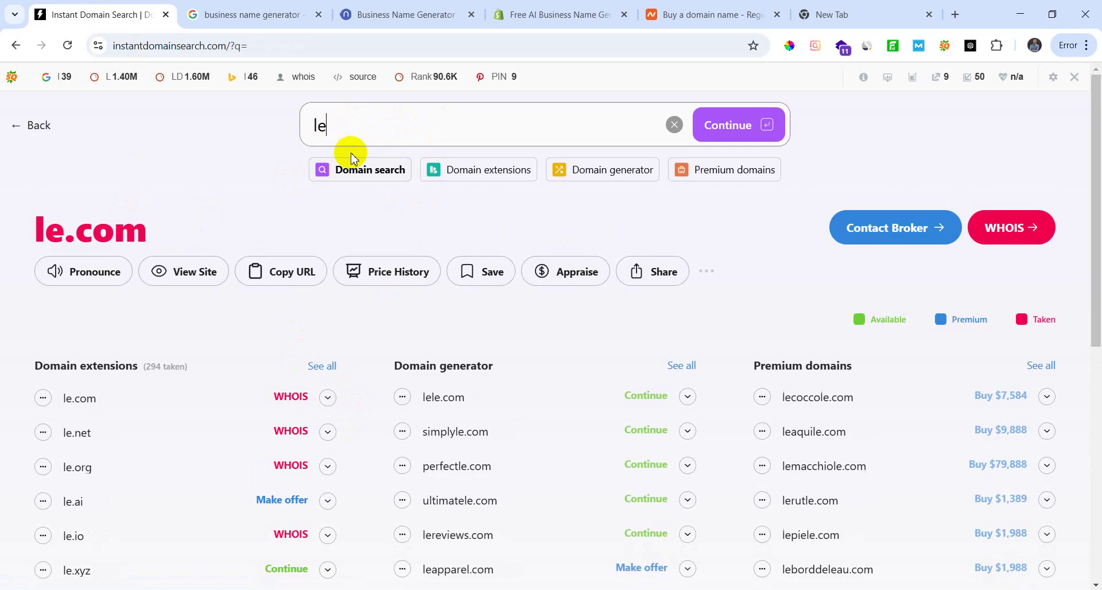
text(velup.com)
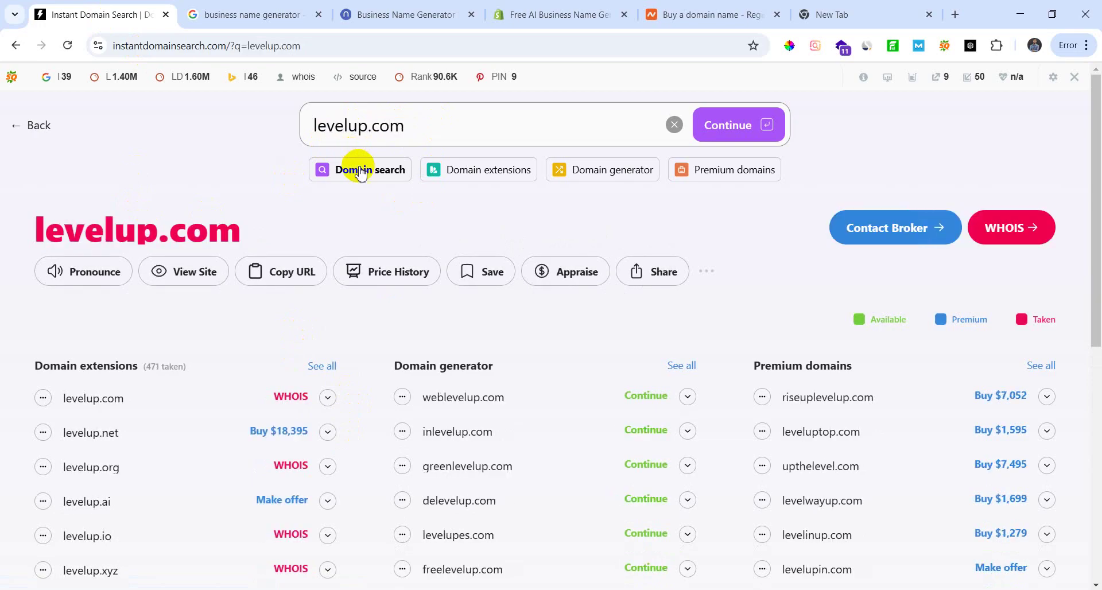
drag(424, 112, 202, 238)
key(BackSpace)
click(569, 13)
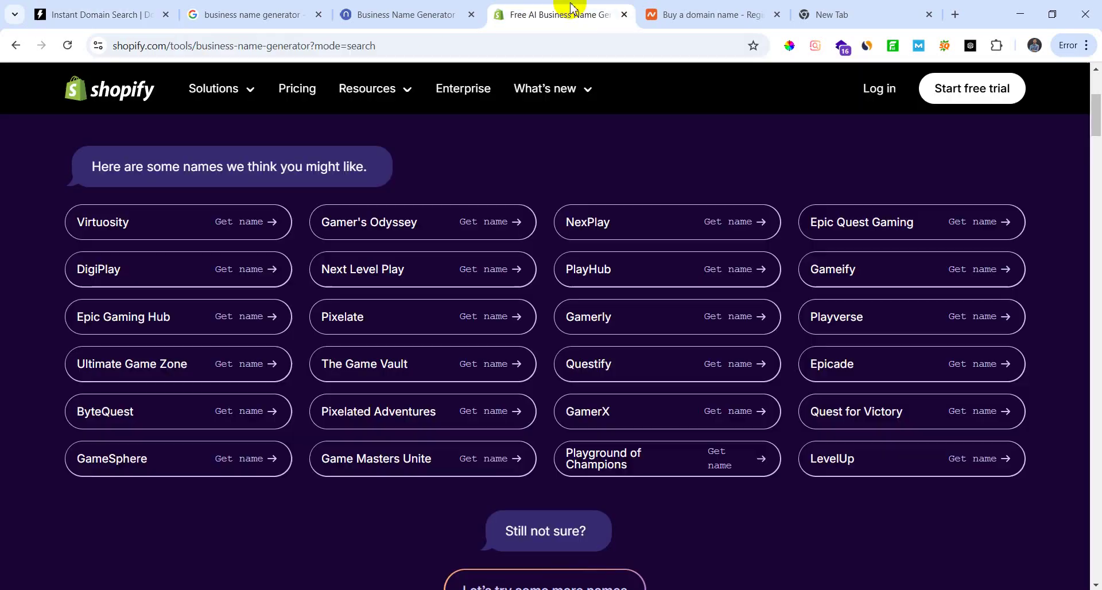
scroll(389, 330, down, 1)
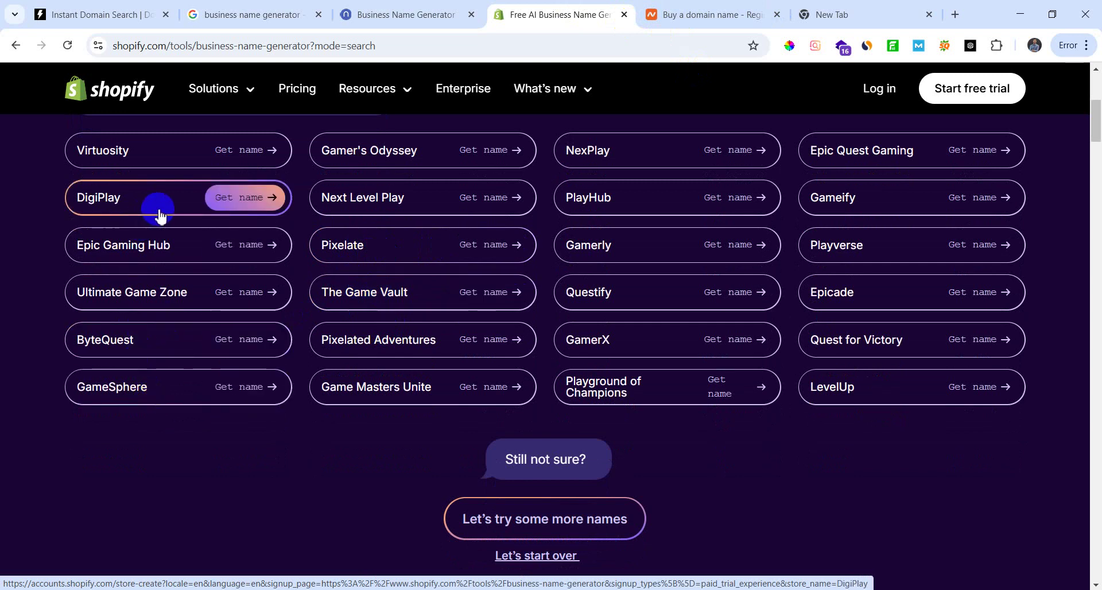
scroll(159, 215, up, 1)
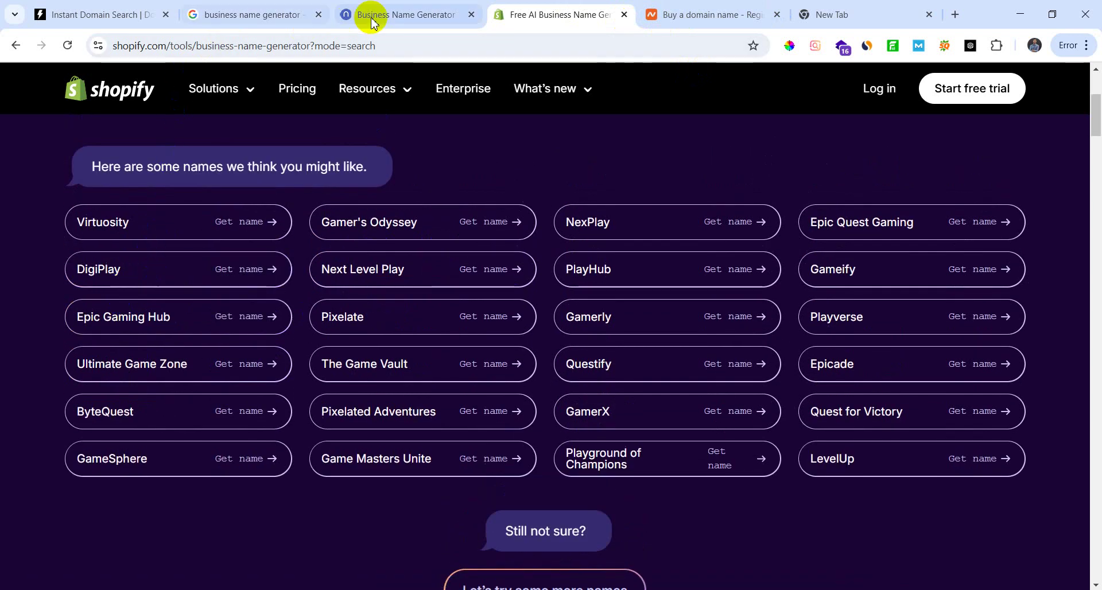
Step: Scroll through Namelix's generated Games name ideas such as Gamezeal and Ewordo
click(371, 22)
scroll(765, 264, down, 2)
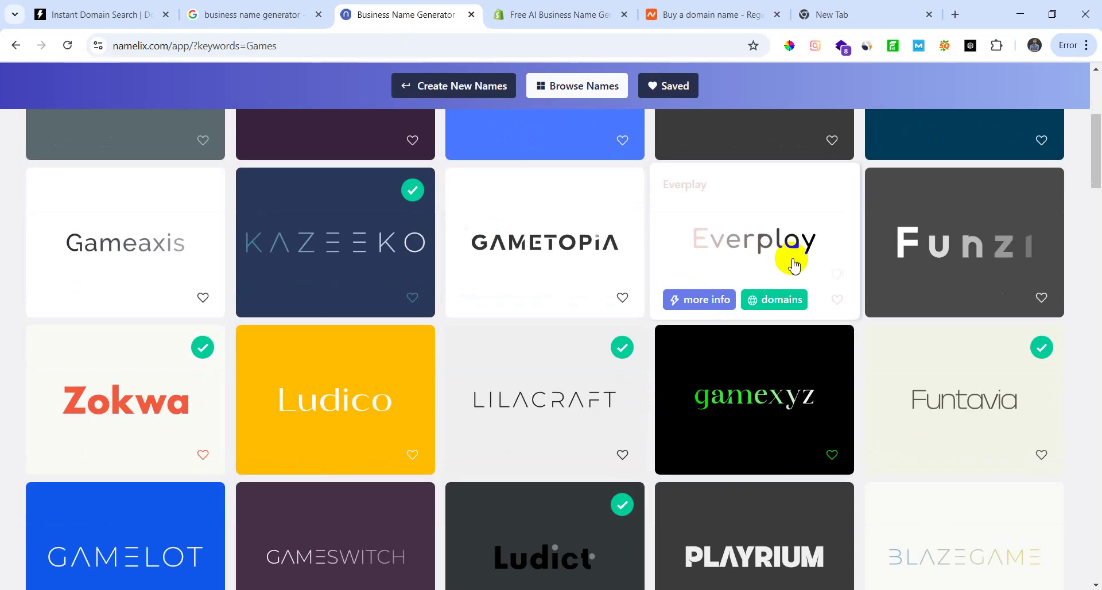
click(779, 428)
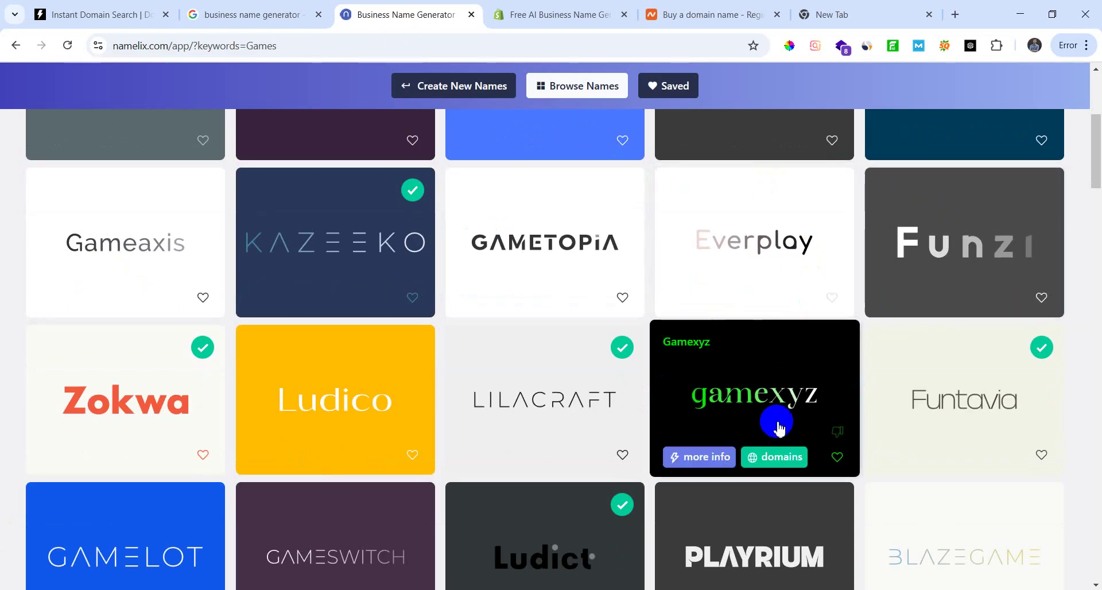
scroll(779, 428, down, 1)
scroll(943, 374, down, 2)
scroll(866, 394, up, 2)
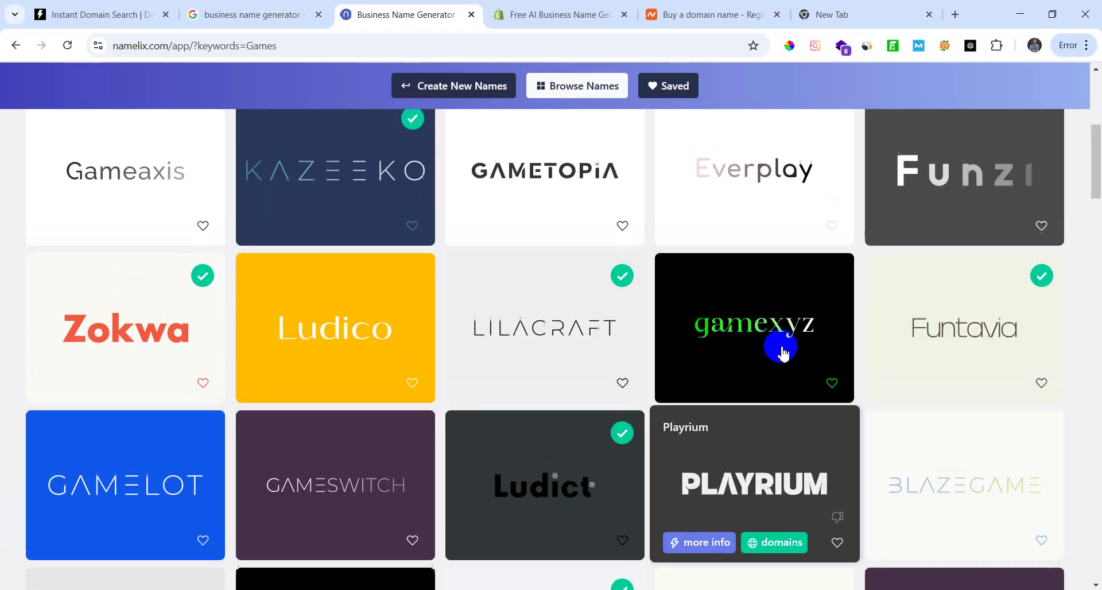
scroll(781, 352, down, 3)
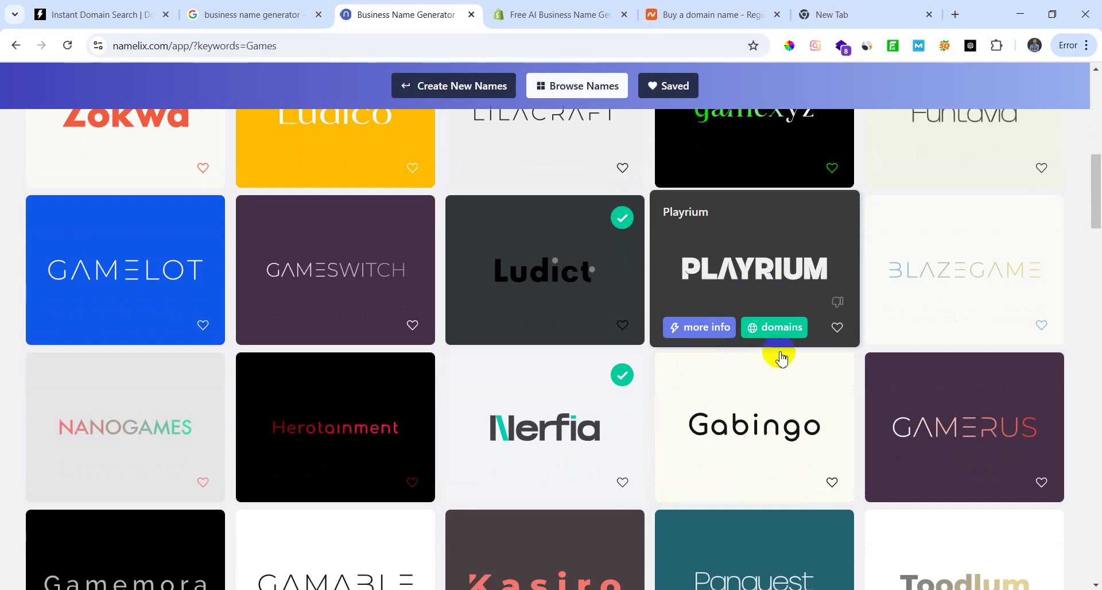
scroll(746, 390, down, 2)
scroll(717, 315, up, 2)
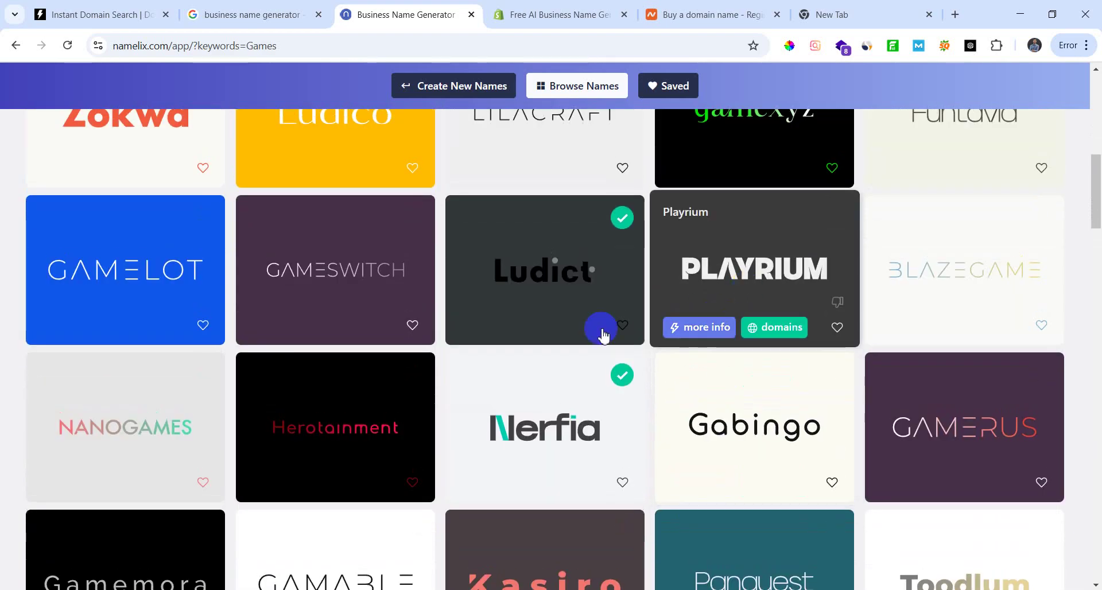
scroll(287, 373, down, 1)
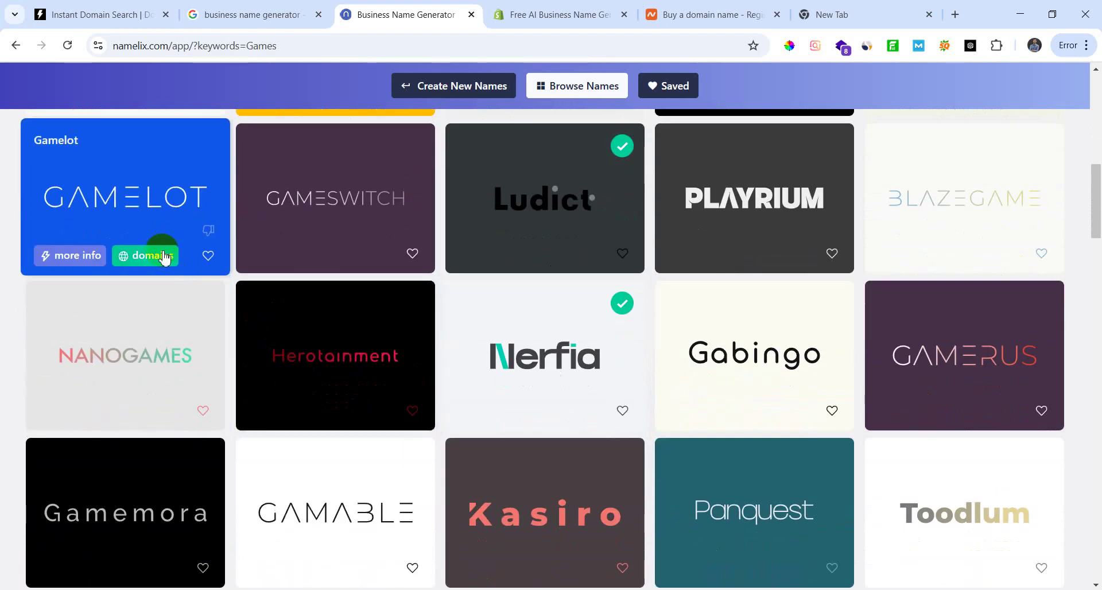
scroll(167, 315, down, 4)
scroll(205, 394, up, 1)
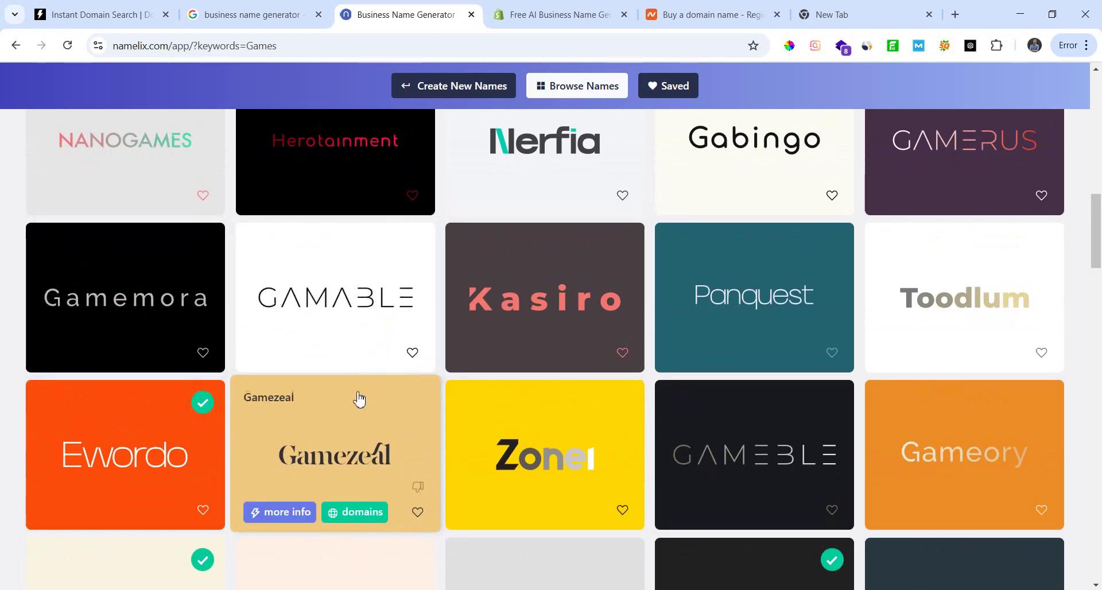
Step: Bring up Instant Domain Search with its empty search box focused
click(246, 13)
click(105, 11)
click(332, 126)
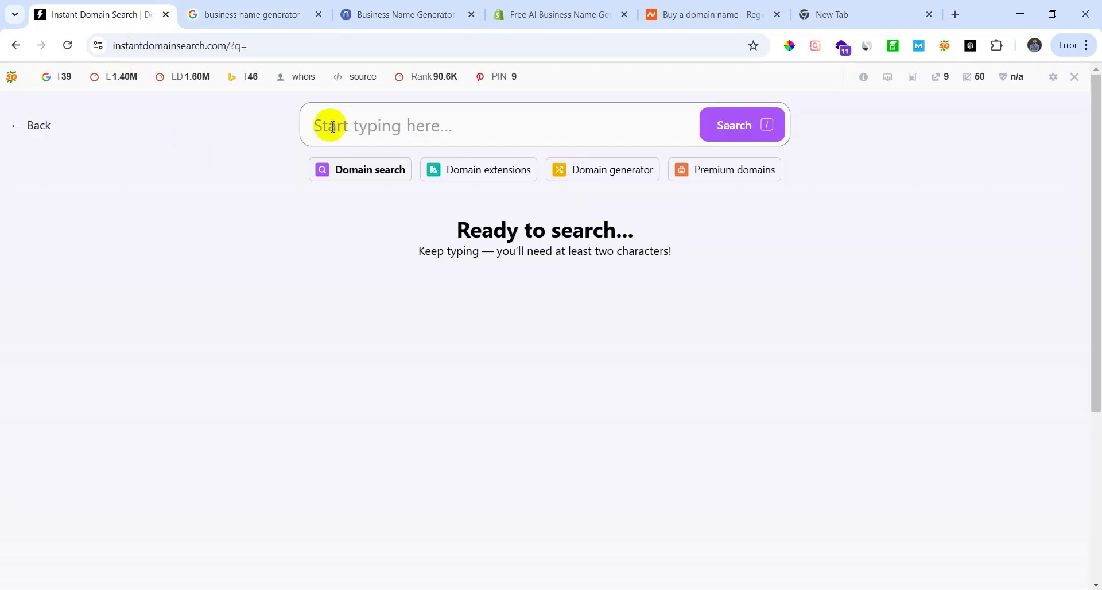
Step: Search gamemora, comparing it against Shopify's name suggestions, and find gamemora.com taken
text(game)
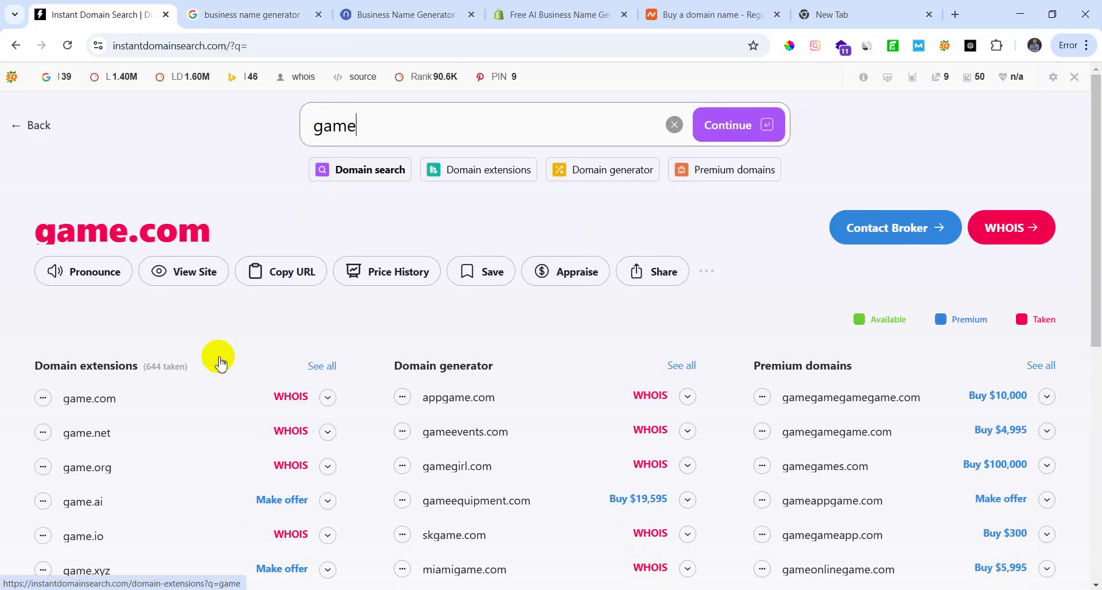
text(mo)
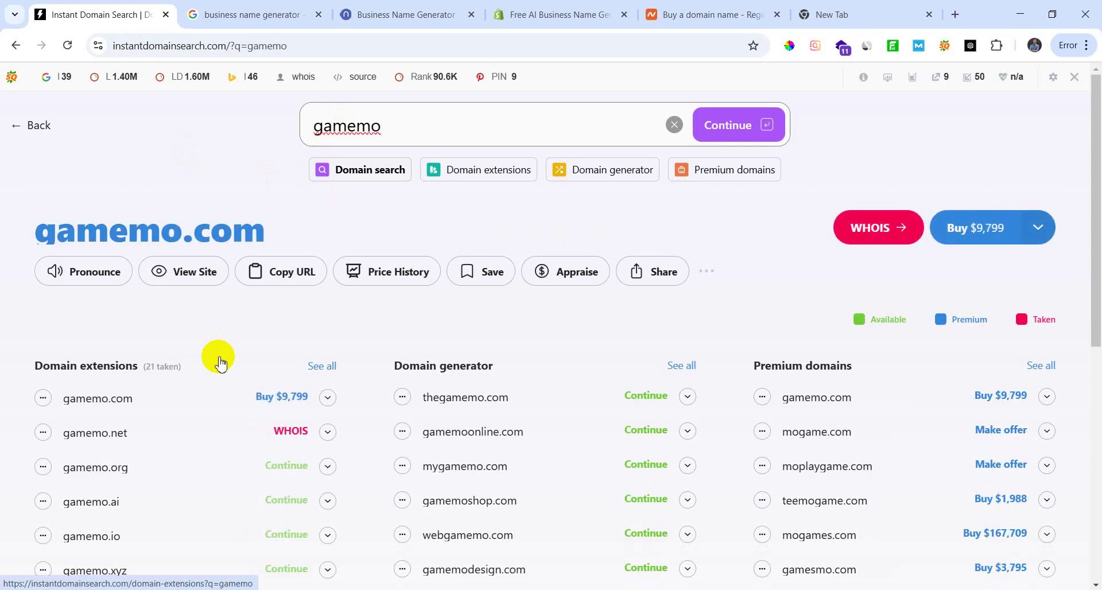
text(ra)
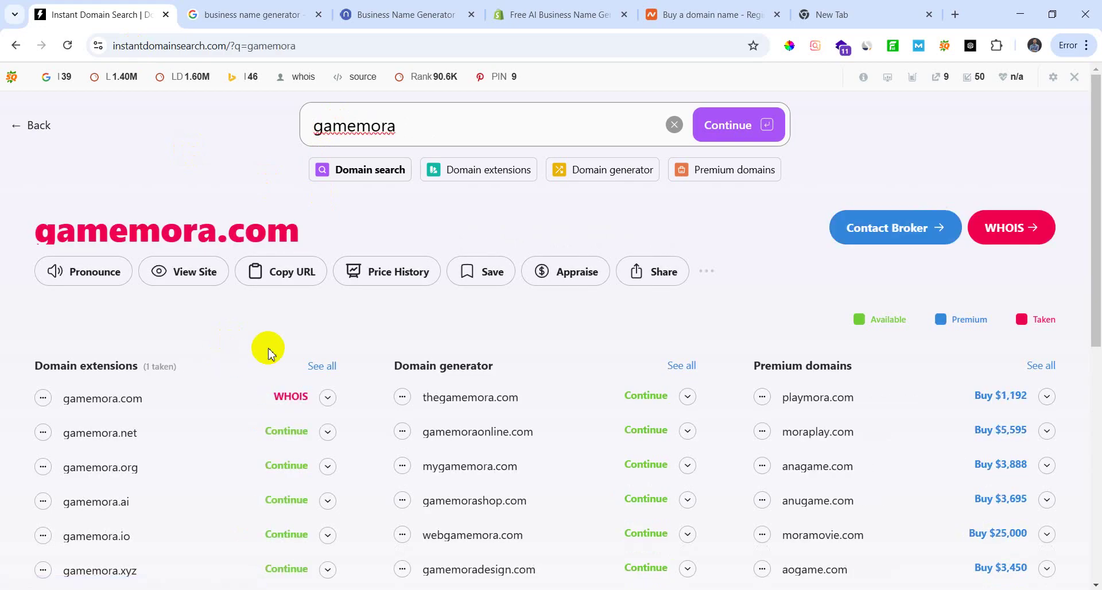
click(533, 18)
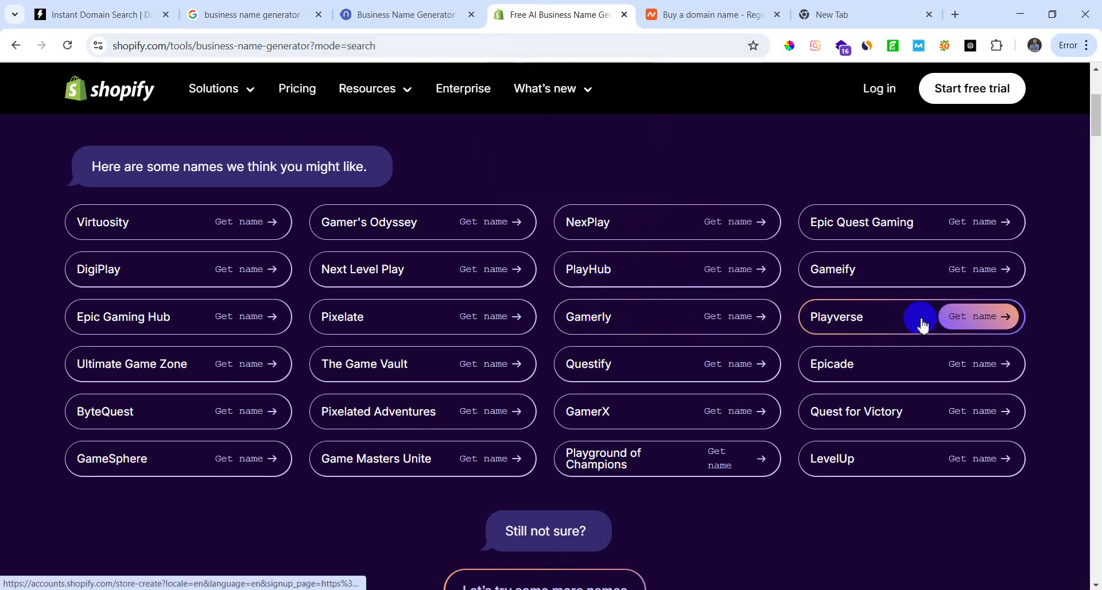
scroll(827, 285, down, 1)
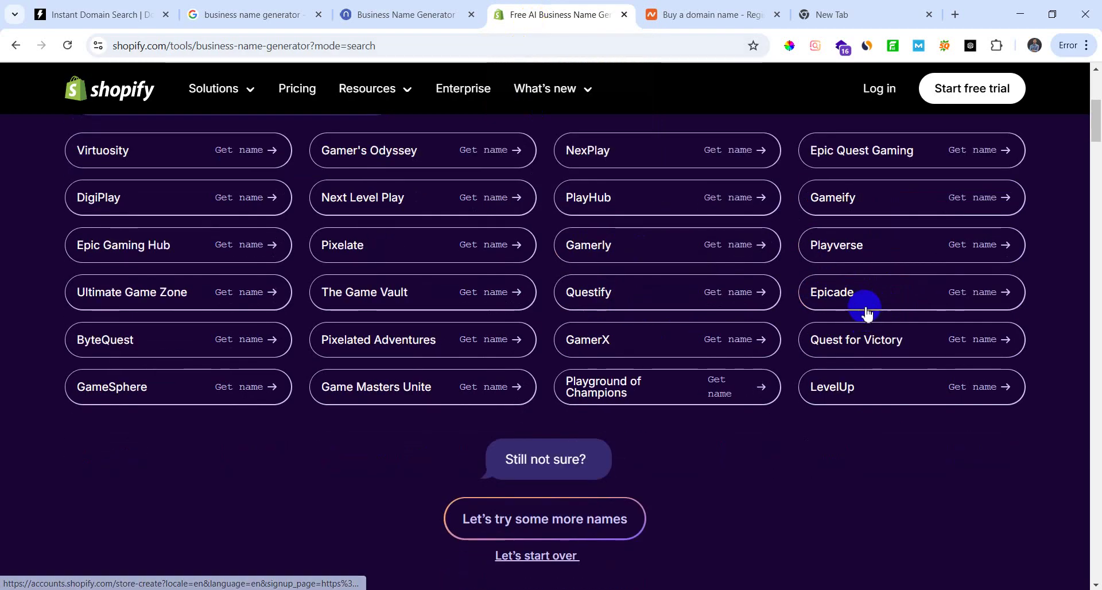
click(90, 8)
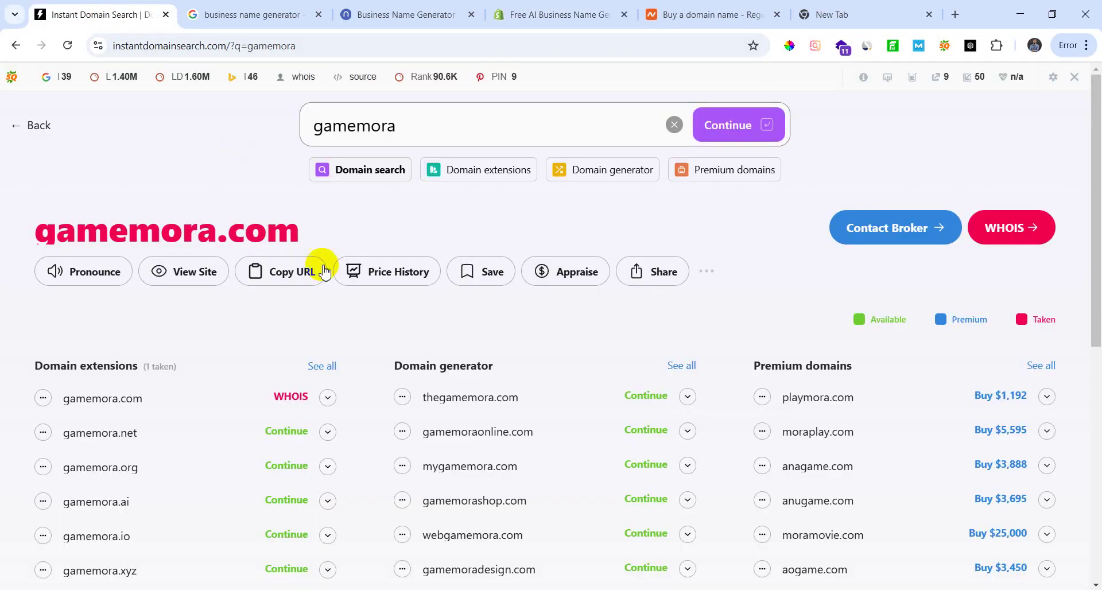
Step: Extend the query to gamemoraepicade.com and review its available extensions
click(455, 134)
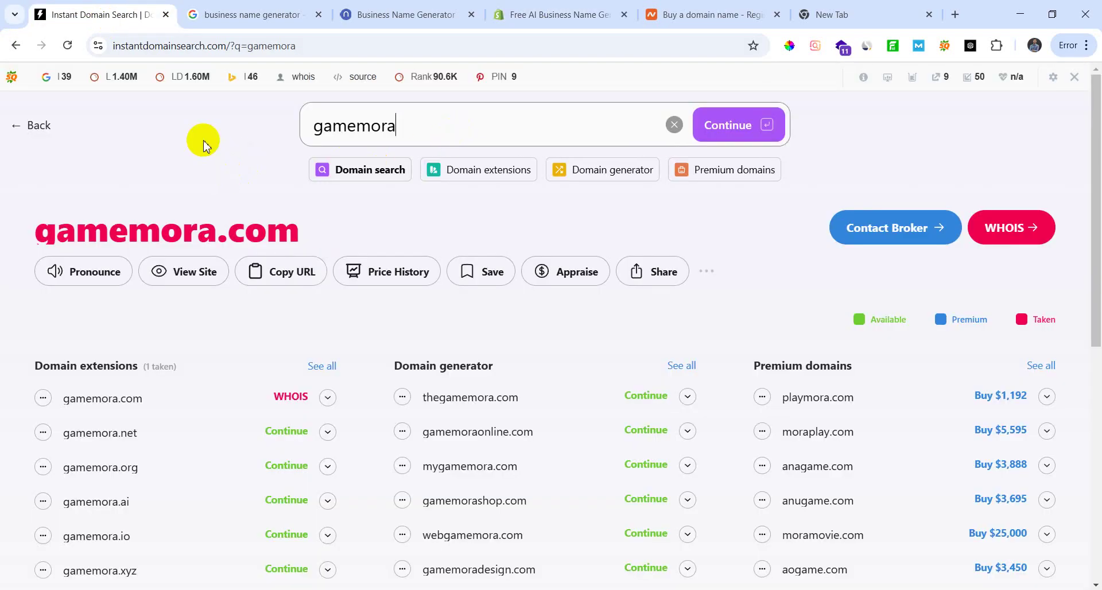
text(epica)
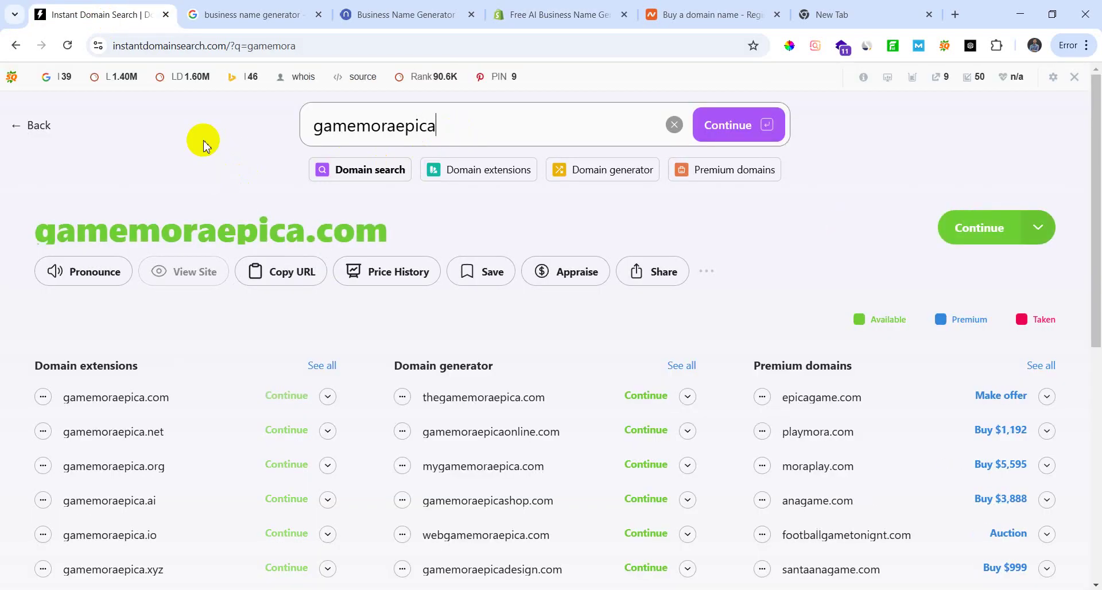
text(de.com)
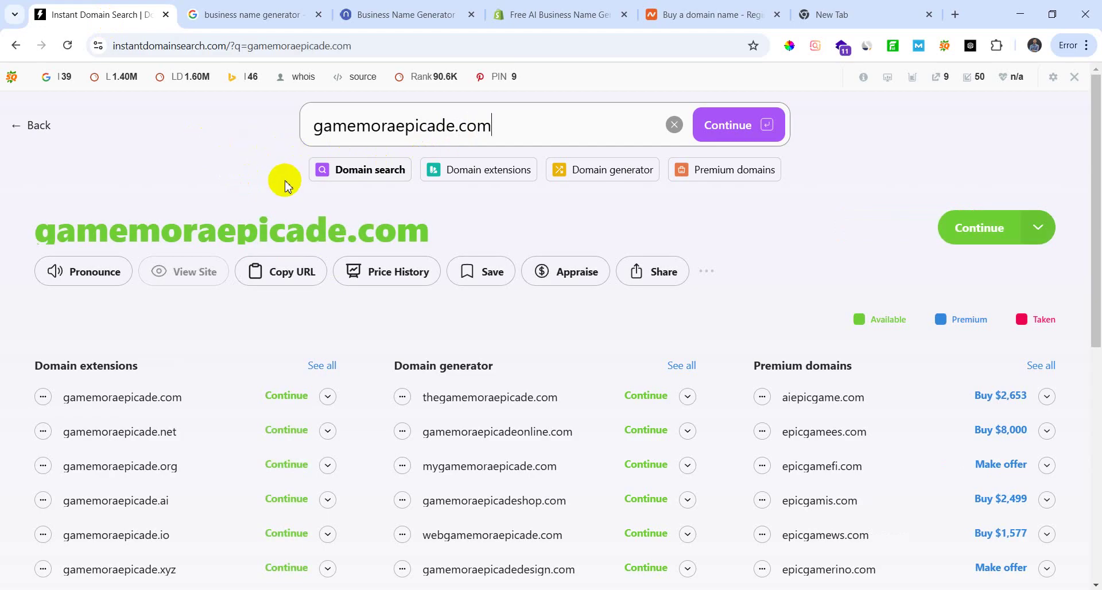
click(555, 16)
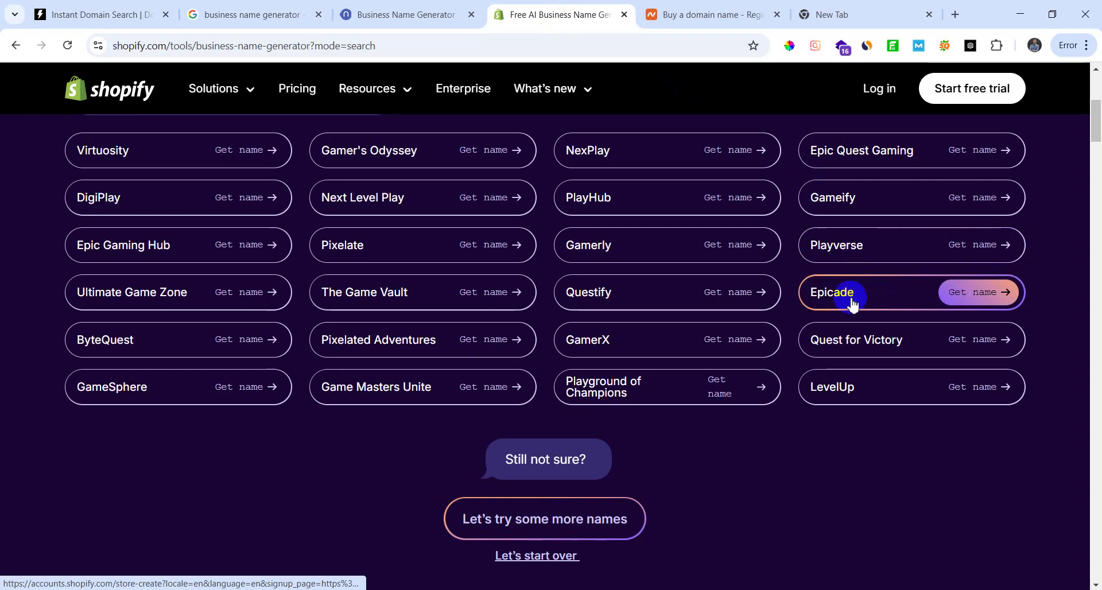
click(102, 22)
scroll(216, 386, down, 3)
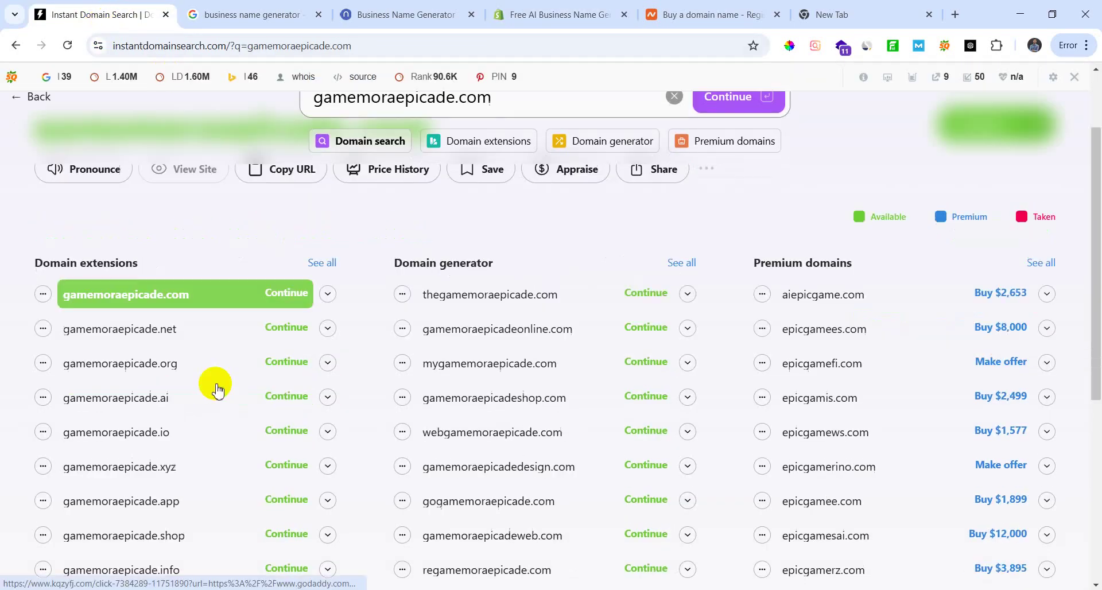
Step: Select the gamemoraepicade.com query and open its GoDaddy availability check in a new tab
scroll(198, 297, up, 1)
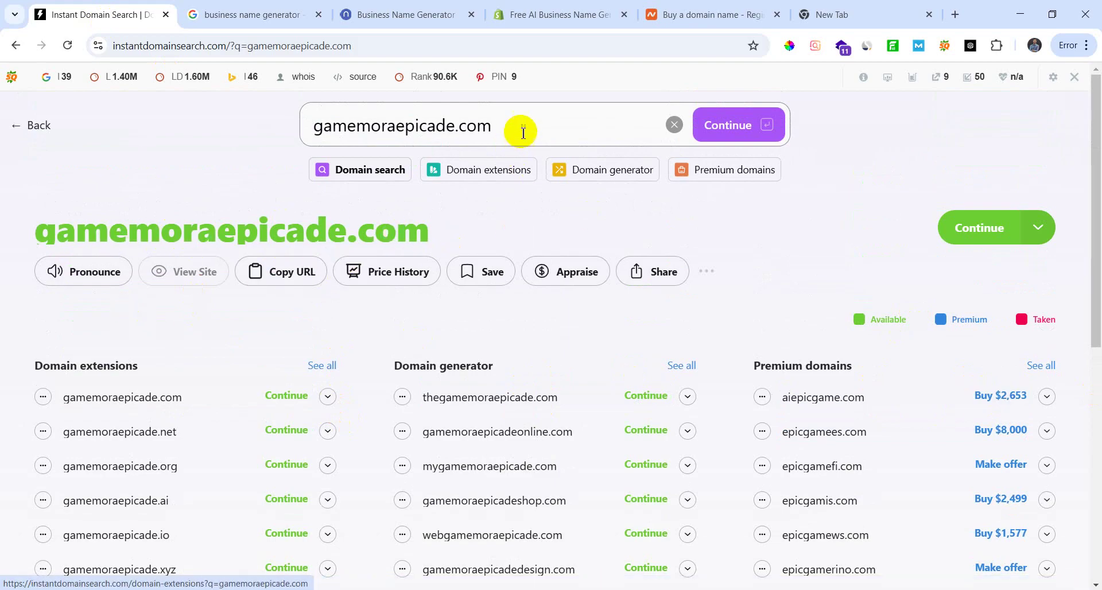
double_click(490, 127)
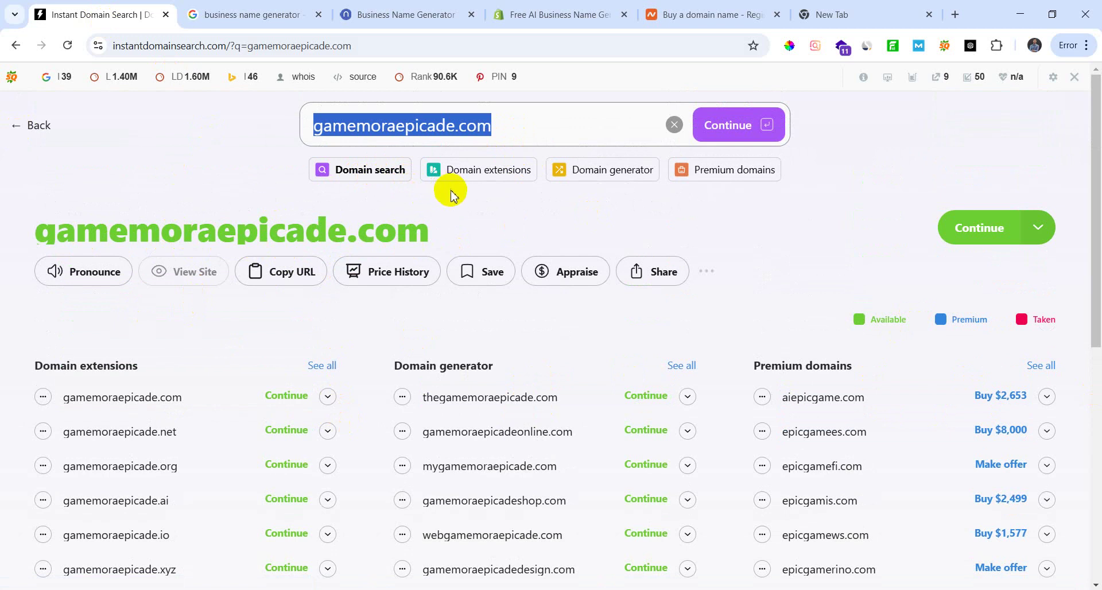
drag(515, 136, 305, 123)
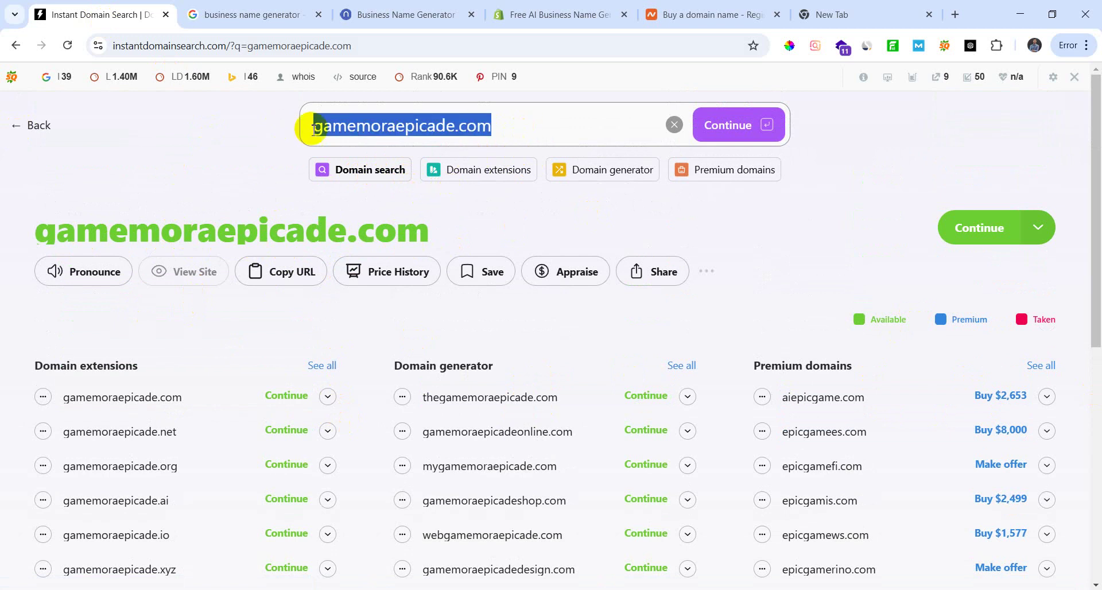
click(513, 130)
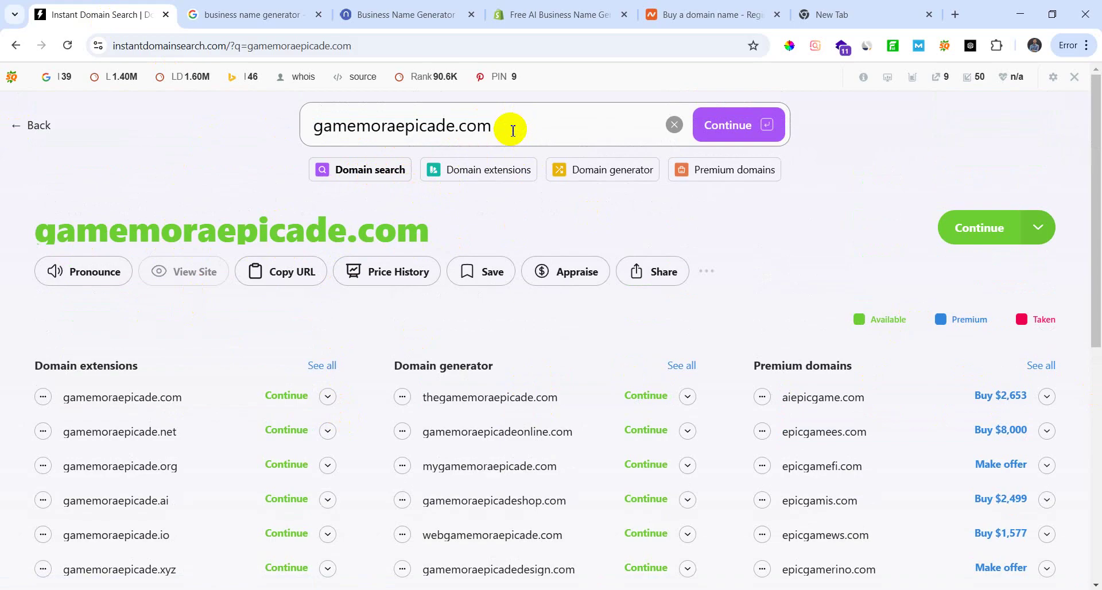
drag(512, 130, 281, 134)
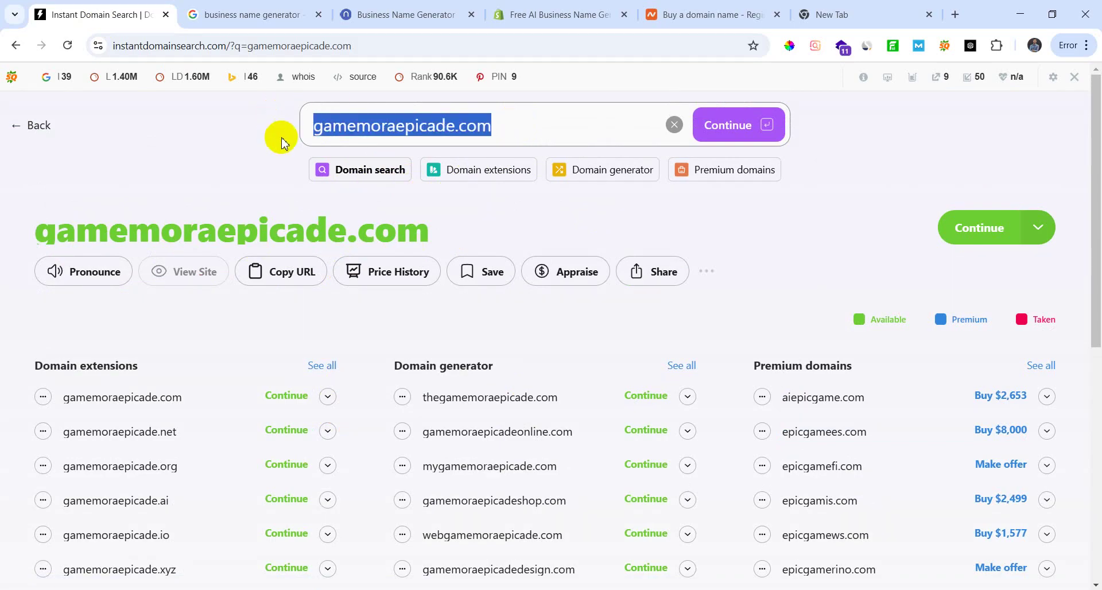
click(519, 126)
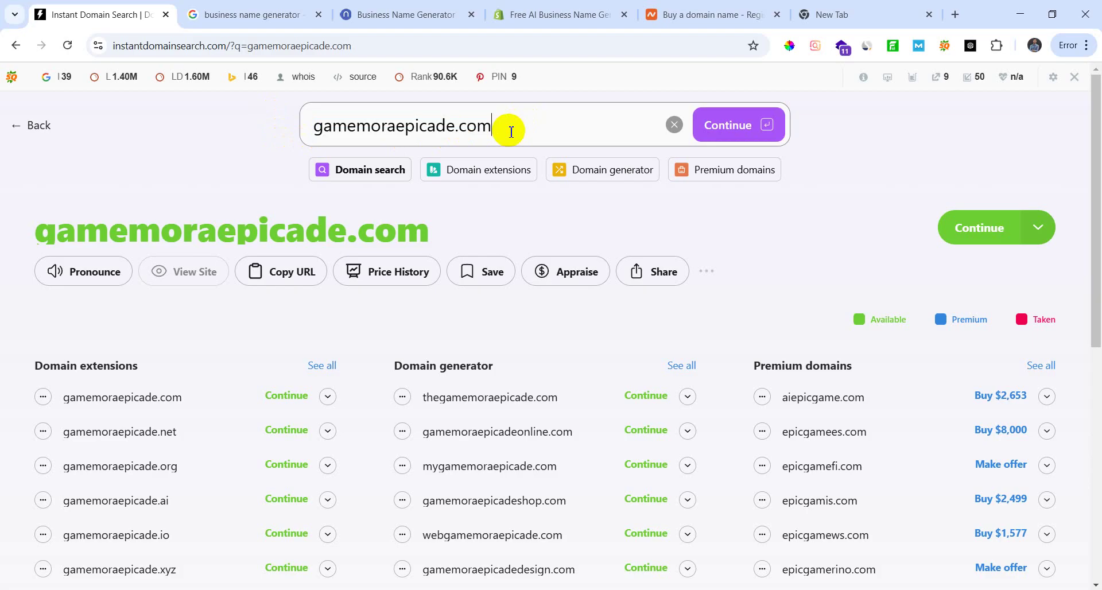
drag(511, 132, 303, 130)
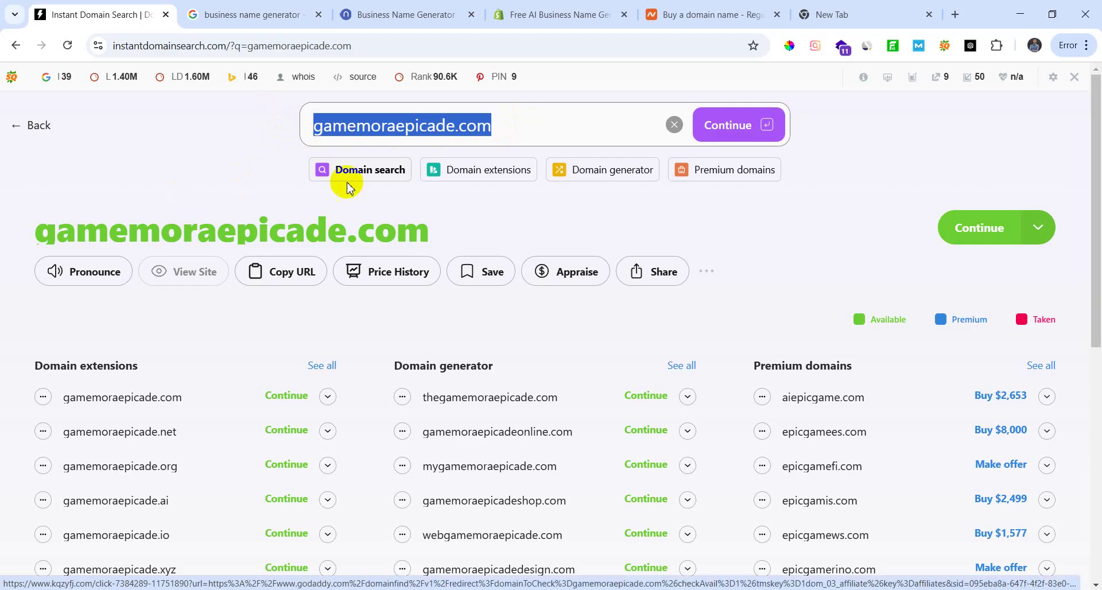
click(501, 125)
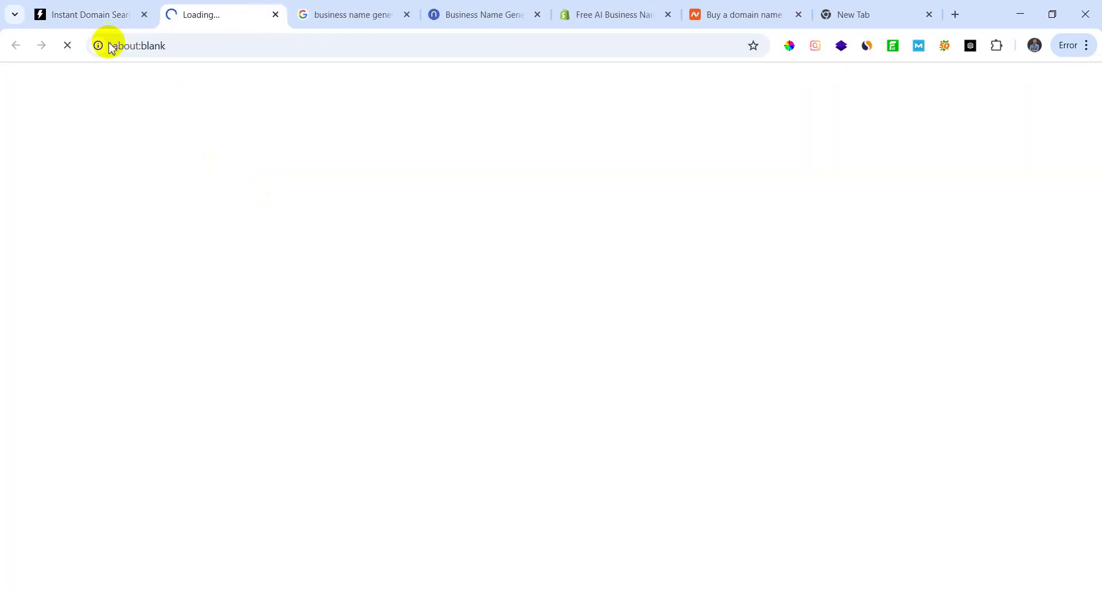
click(104, 16)
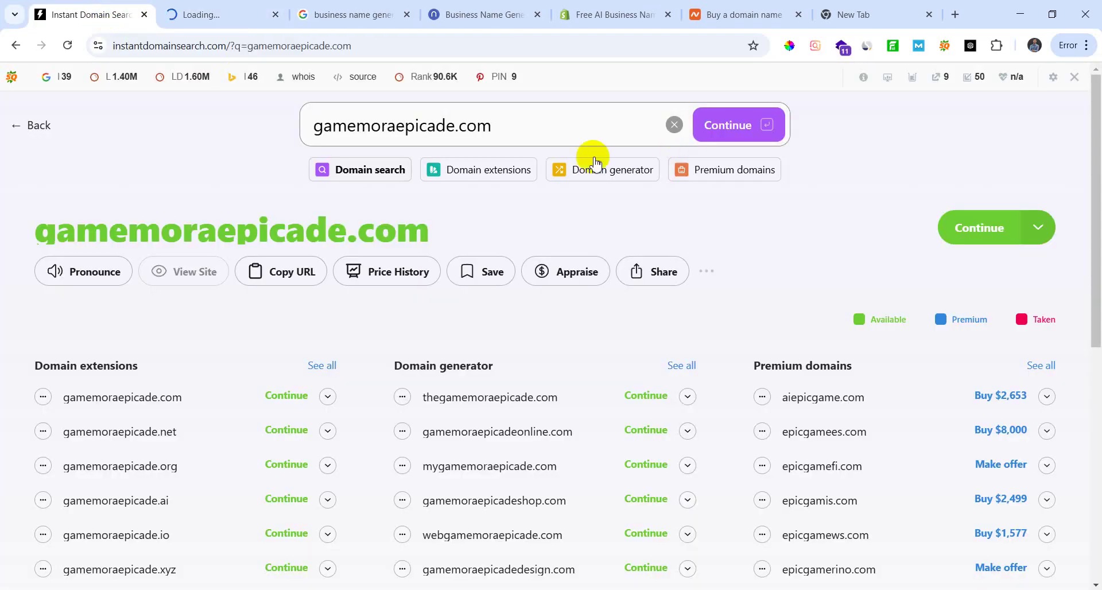
double_click(468, 125)
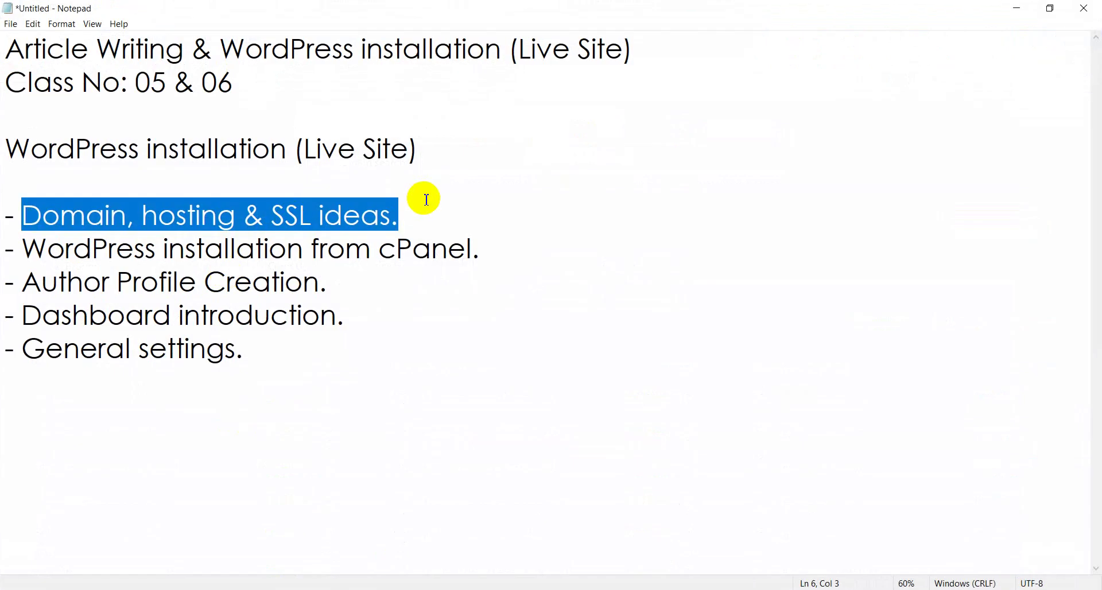
Step: Highlight 'Domain' on the agenda's domain, hosting & SSL line, then bring up Namecheap's domain page
click(427, 199)
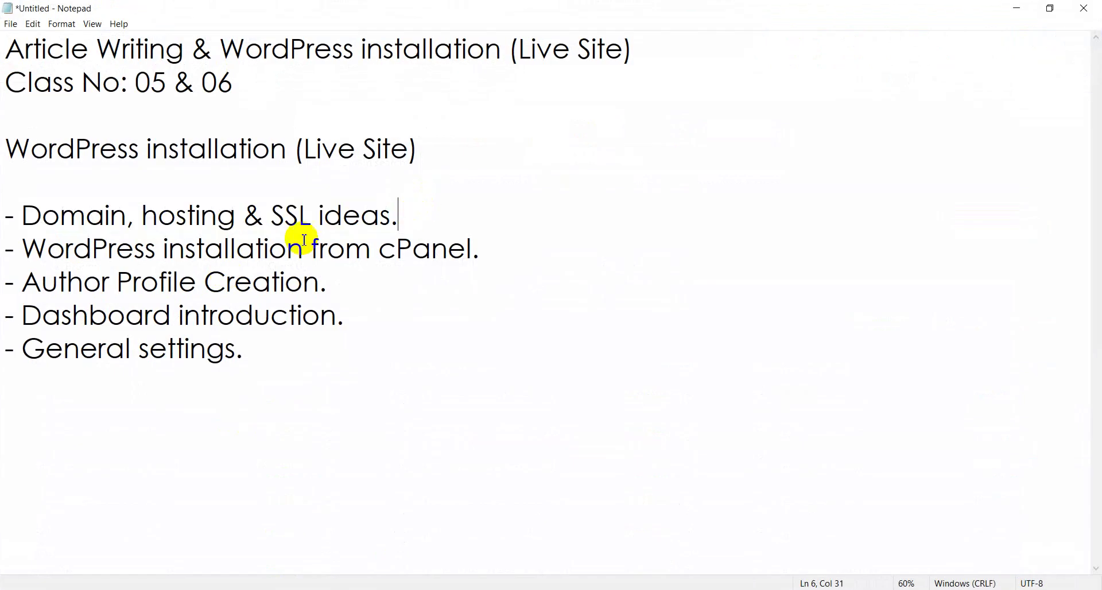
drag(25, 209, 432, 219)
click(430, 223)
click(307, 587)
click(714, 14)
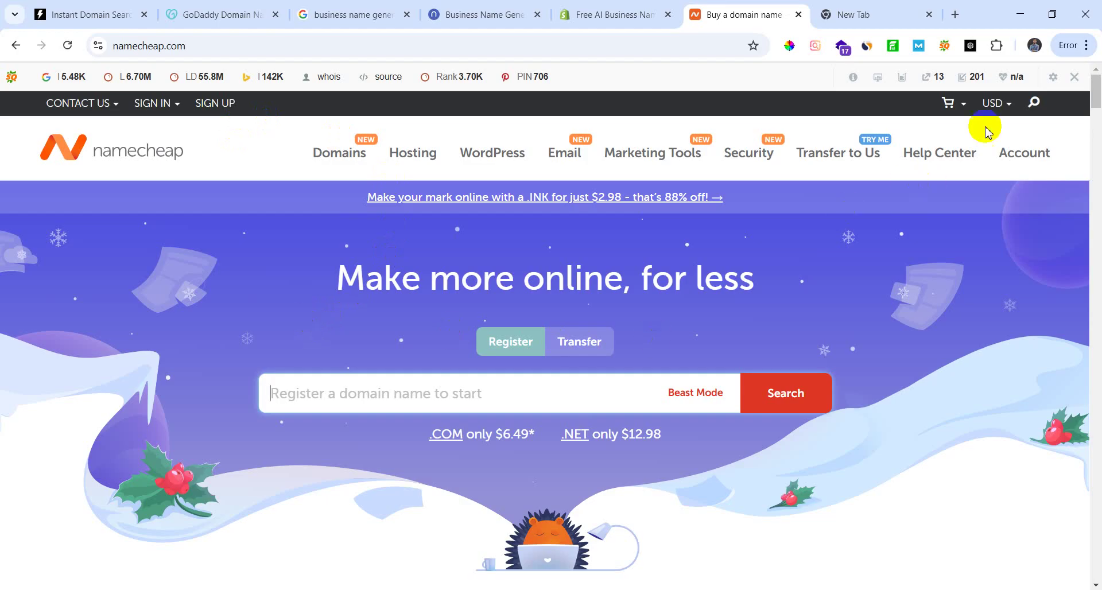
Step: Hide the SEO toolbar for Namecheap and browse the web hosting overview page
click(1075, 76)
click(870, 139)
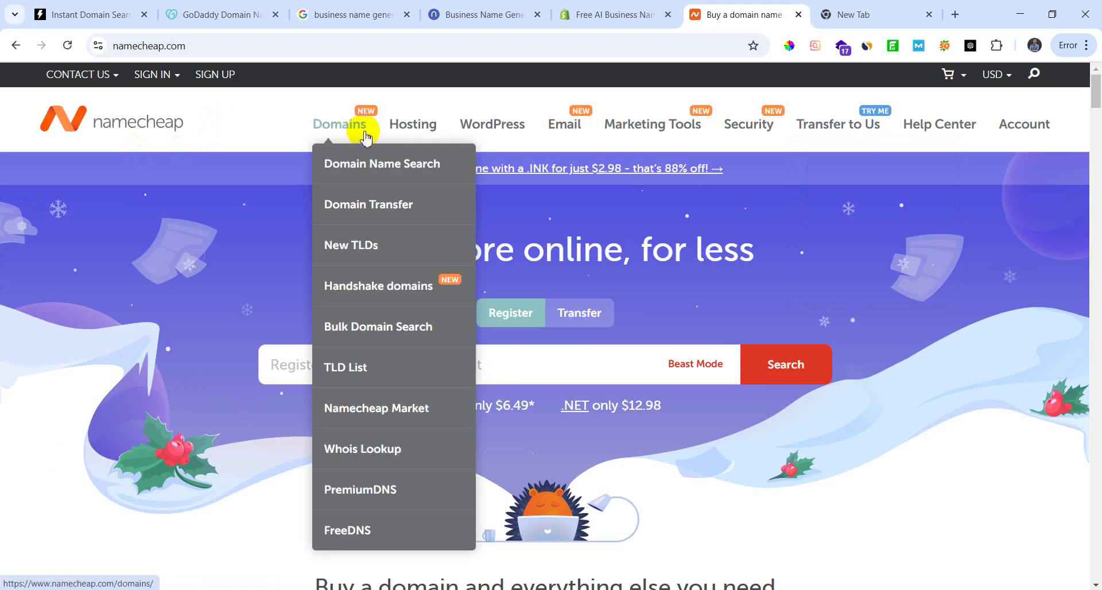
click(437, 136)
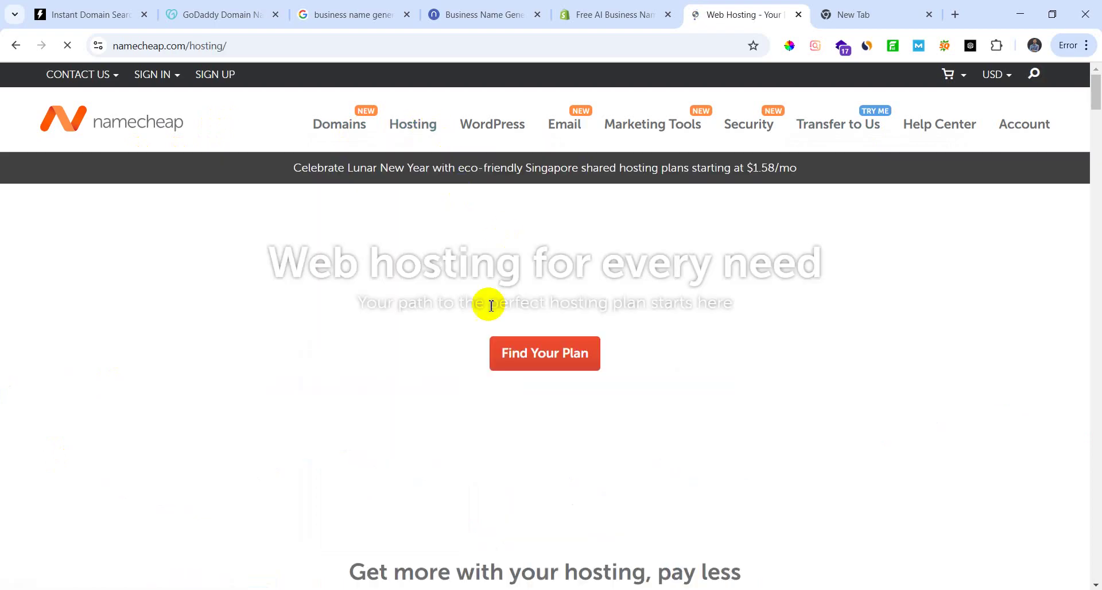
scroll(414, 478, down, 12)
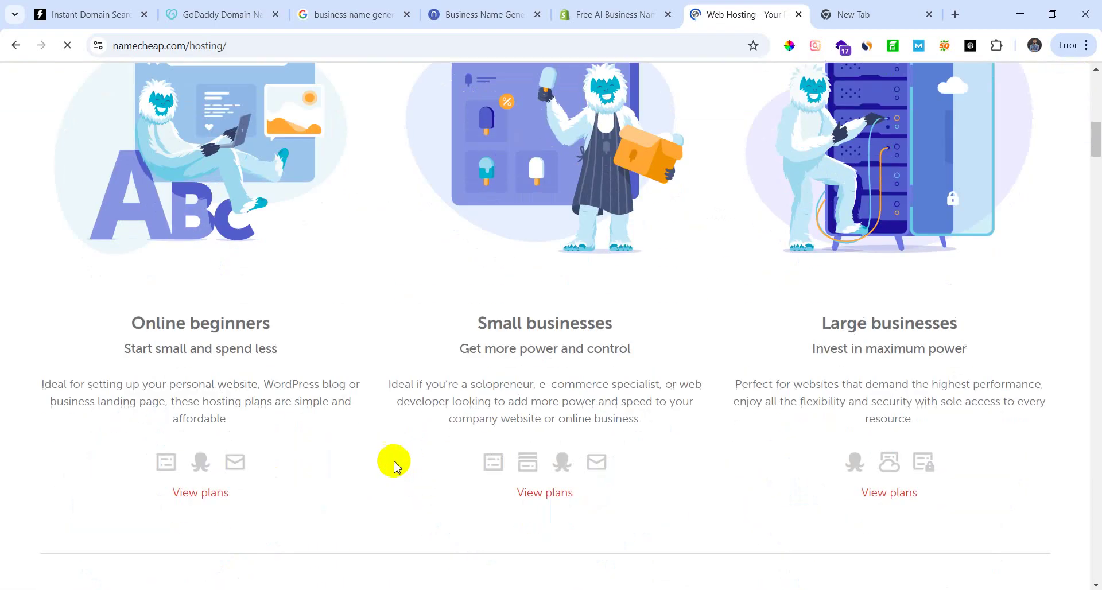
scroll(349, 484, down, 6)
scroll(351, 490, up, 3)
scroll(352, 490, down, 5)
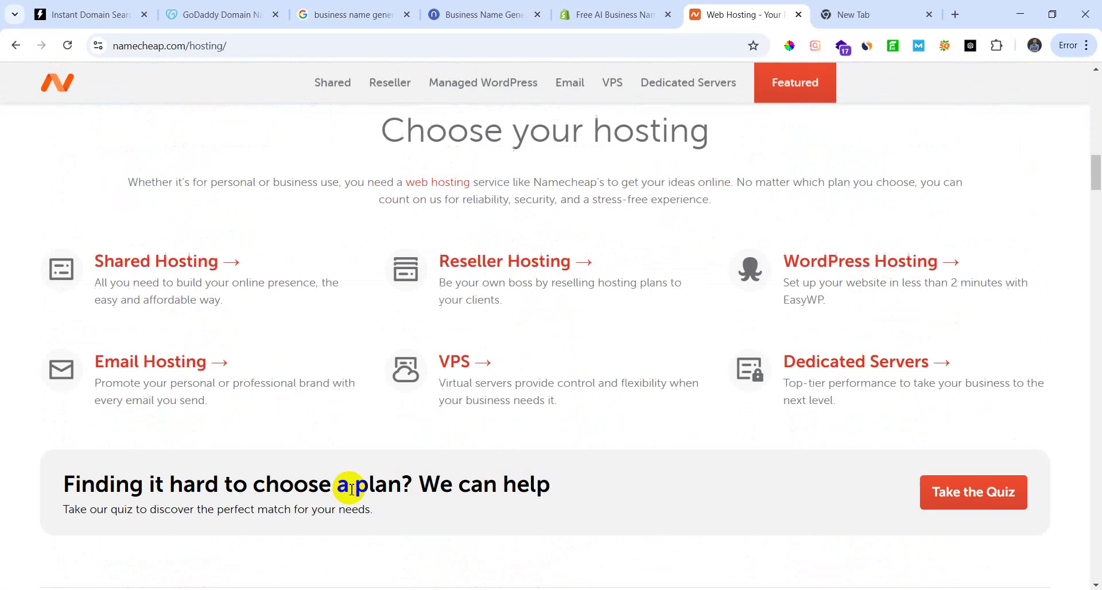
scroll(350, 482, up, 15)
Step: Open Shared Hosting to see Stellar $1.98, Stellar Plus $2.98 and Stellar Business $4.98 monthly
mouse_move(409, 121)
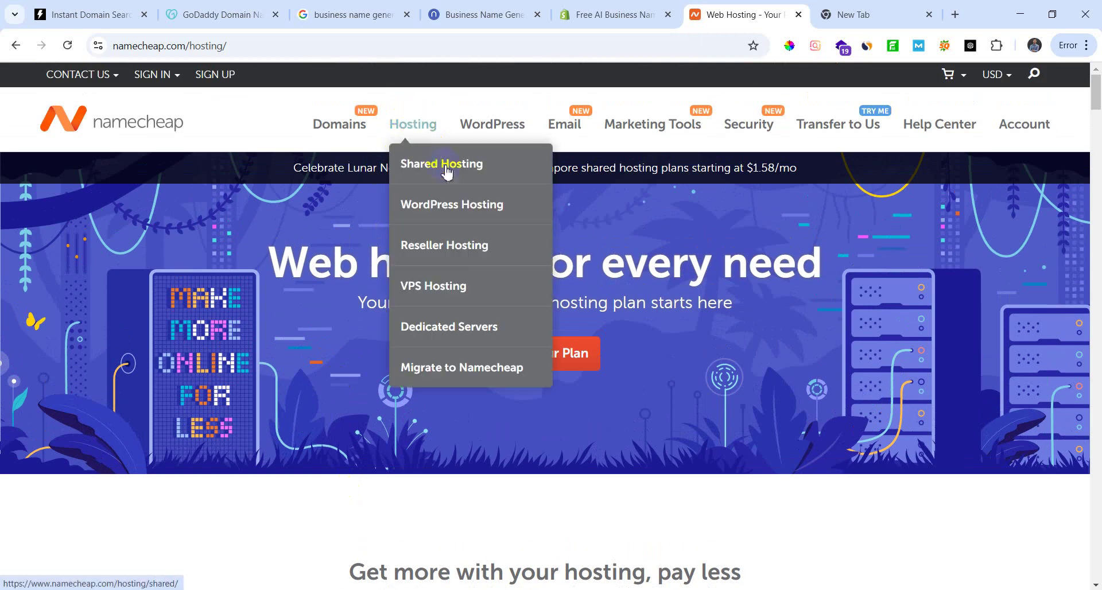
click(446, 164)
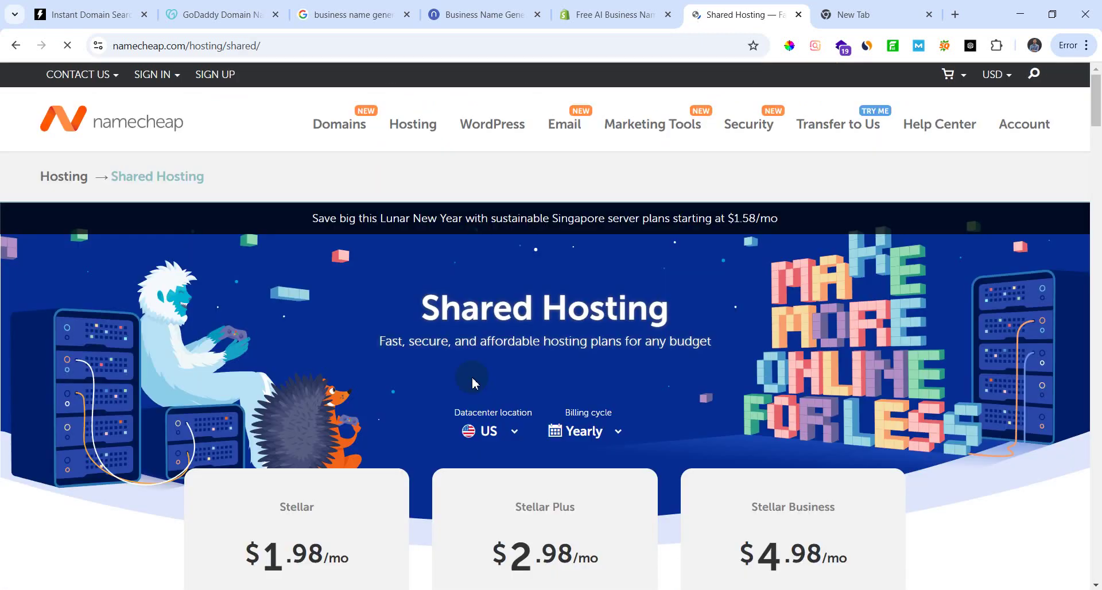
scroll(511, 459, down, 5)
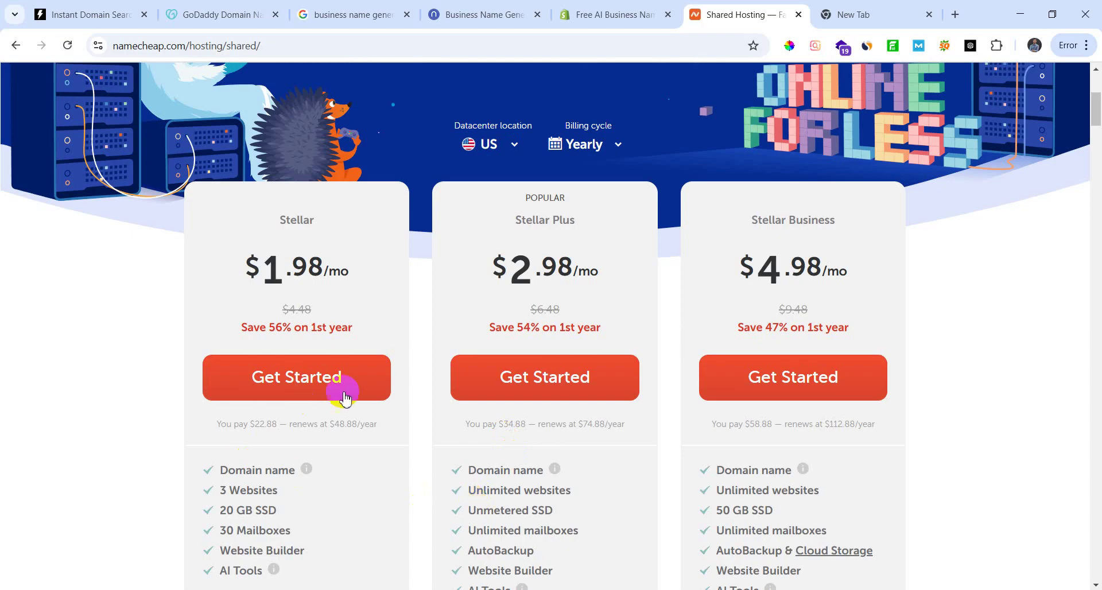
click(563, 397)
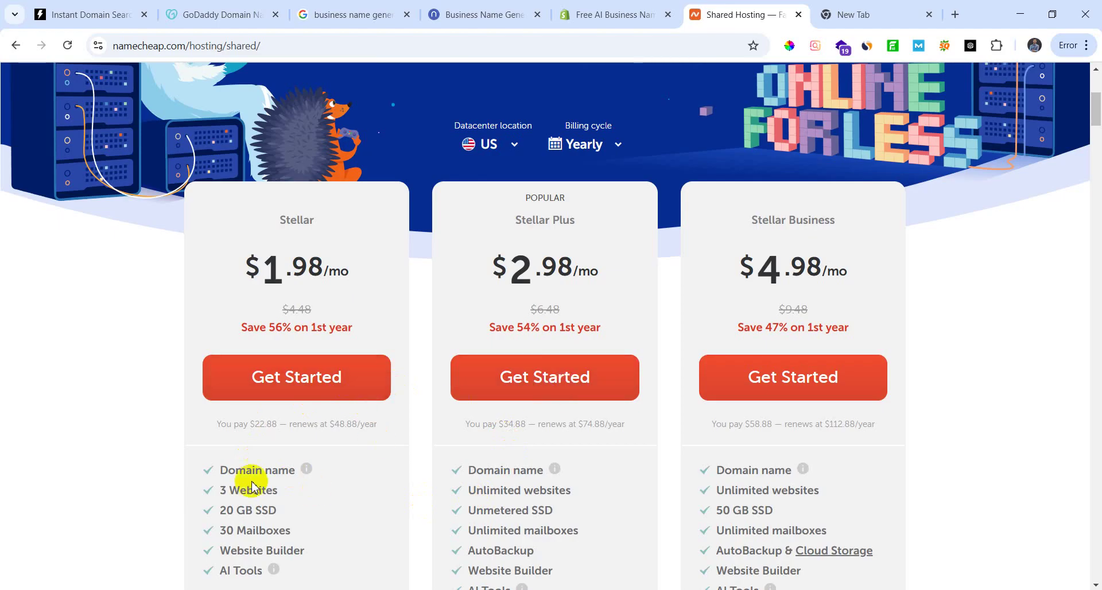
scroll(221, 374, up, 1)
scroll(344, 367, up, 4)
scroll(363, 374, down, 7)
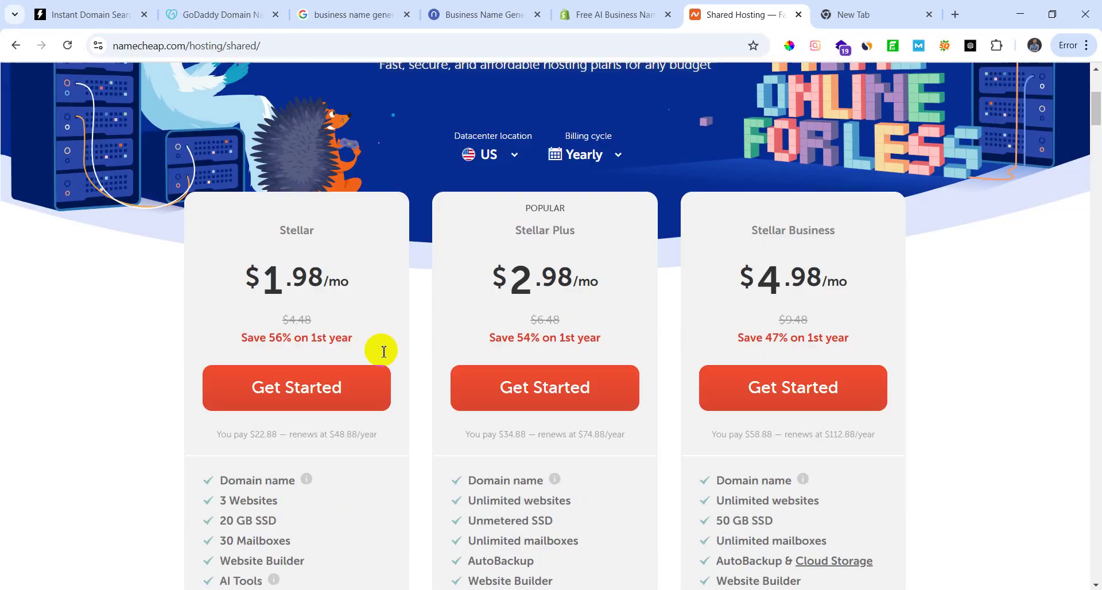
scroll(253, 456, up, 7)
scroll(332, 380, down, 5)
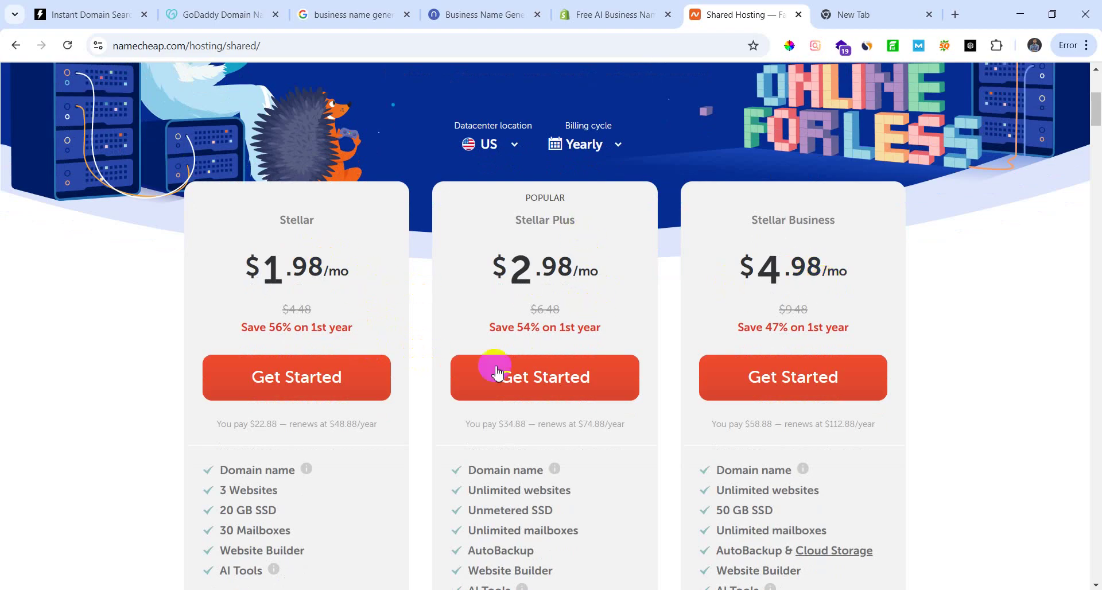
scroll(494, 330, down, 3)
scroll(202, 367, up, 3)
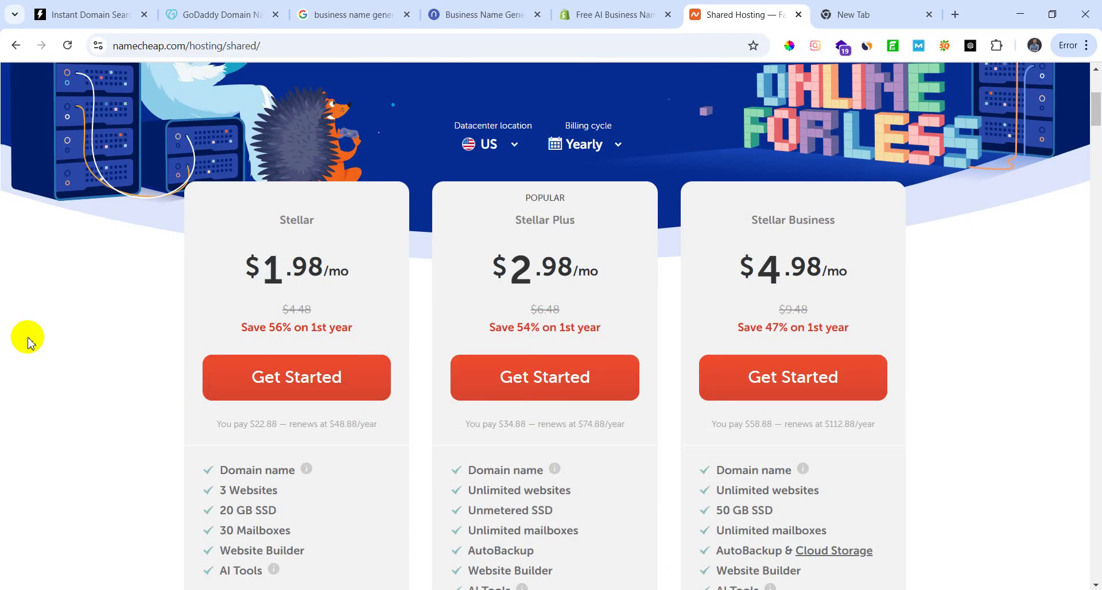
Step: Choose the Stellar shared hosting plan and review its $22.88 domain connection step
click(320, 372)
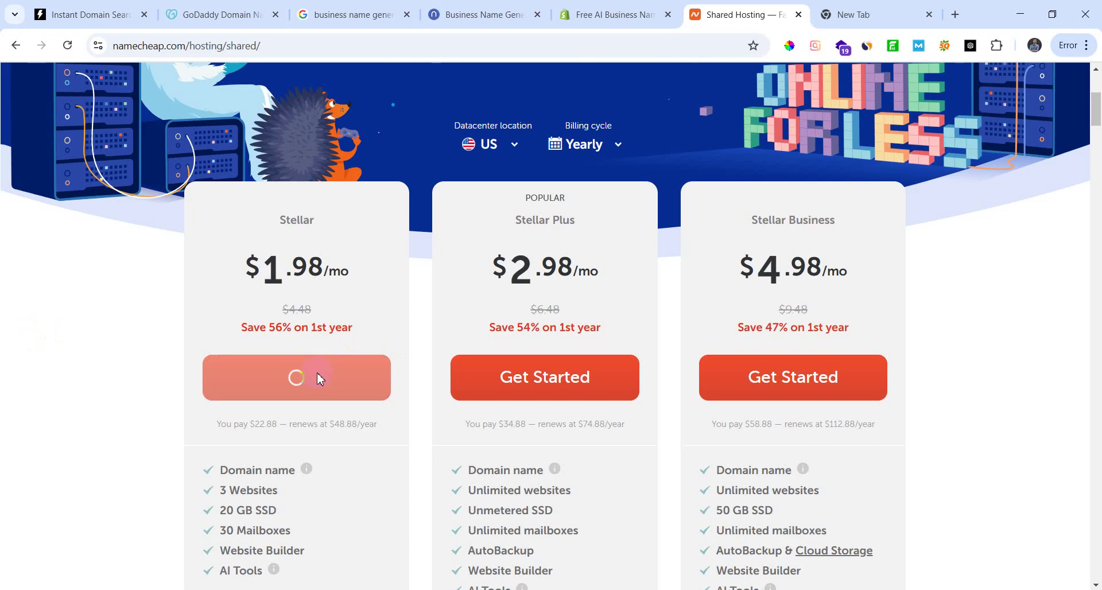
scroll(446, 446, down, 2)
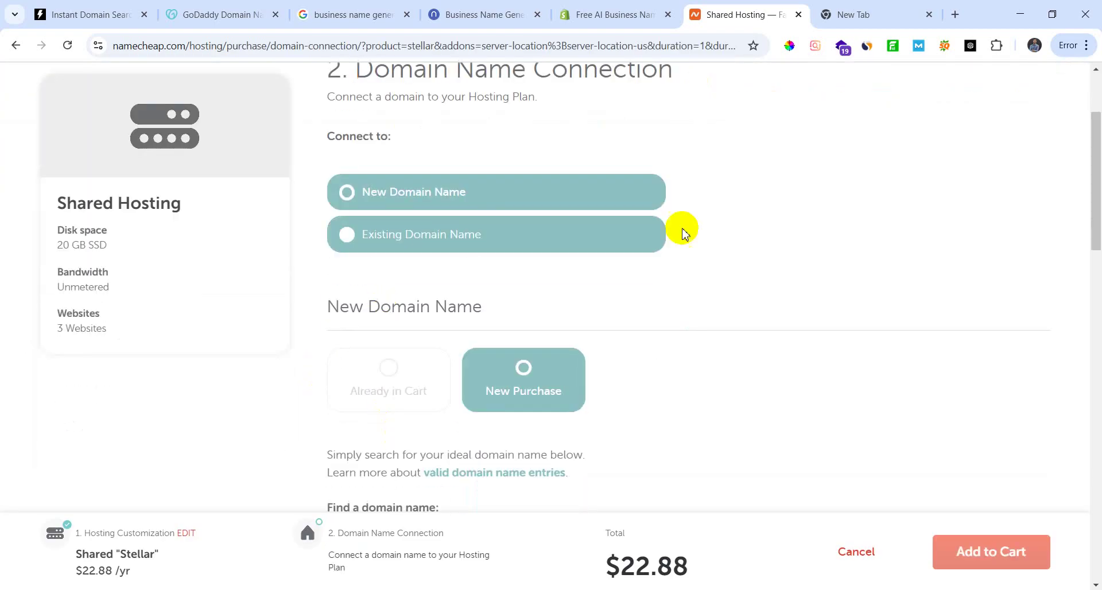
scroll(500, 401, down, 6)
scroll(463, 364, up, 4)
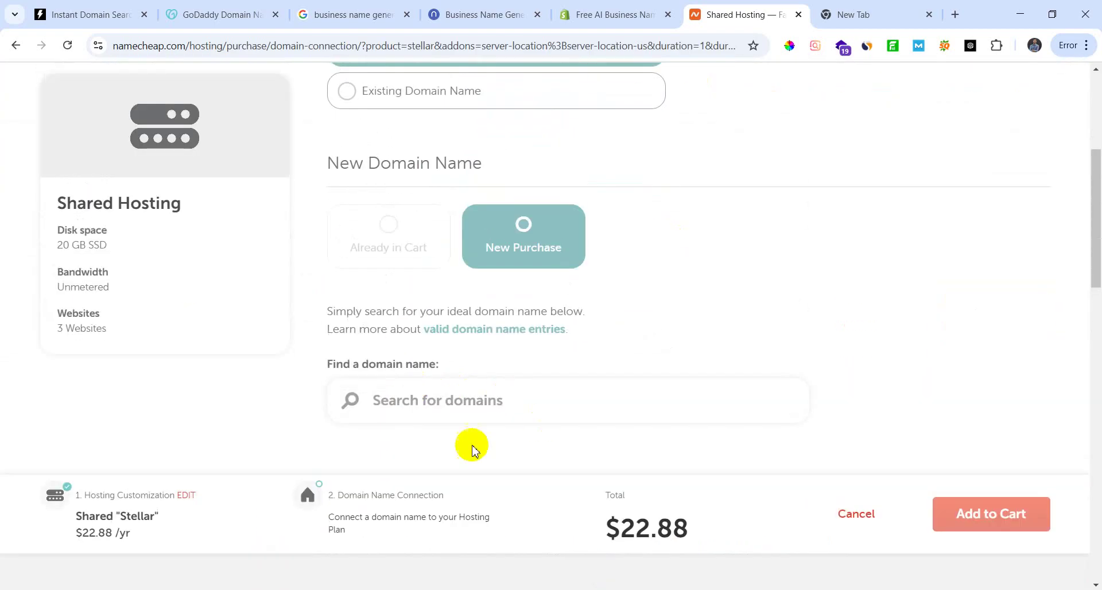
scroll(499, 414, down, 1)
scroll(525, 433, up, 3)
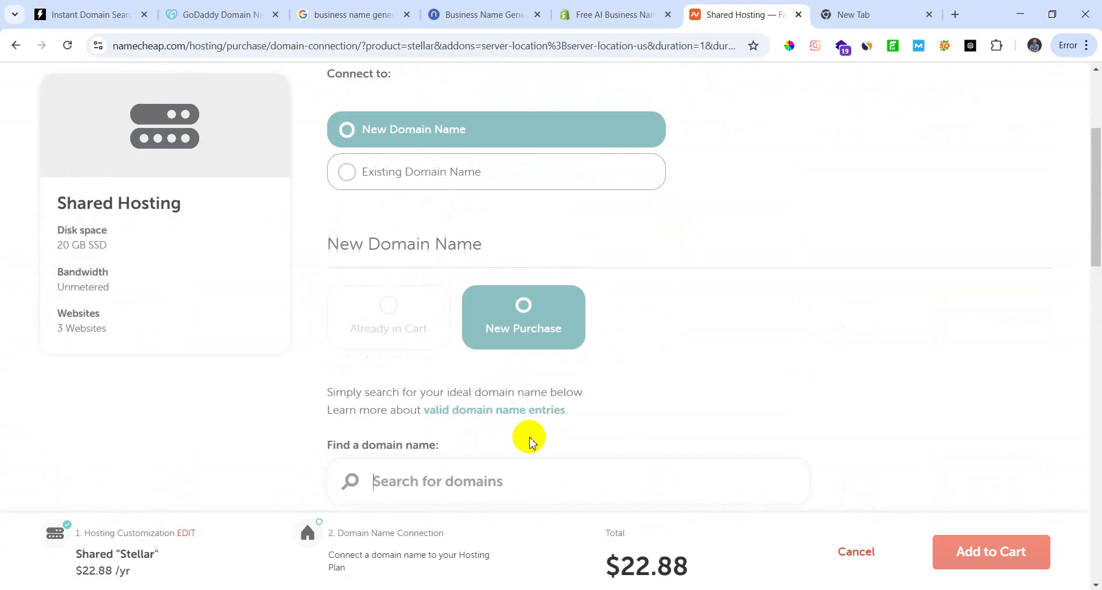
scroll(600, 427, down, 3)
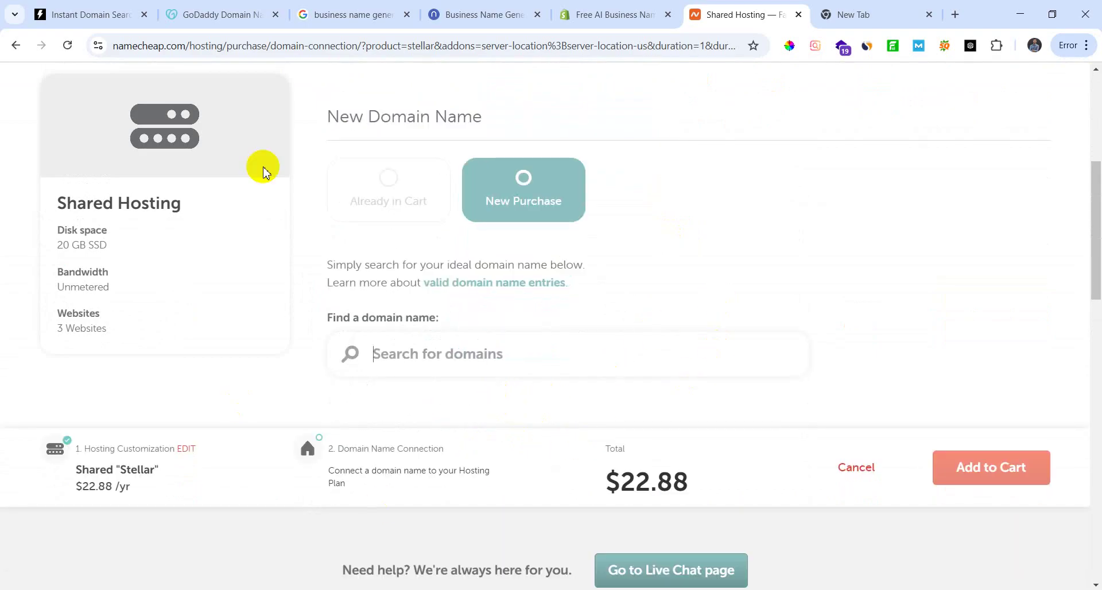
Step: Copy gamemoraepicade.com from the Instant Domain Search tab and return to the Namecheap checkout
click(617, 10)
click(244, 14)
click(351, 14)
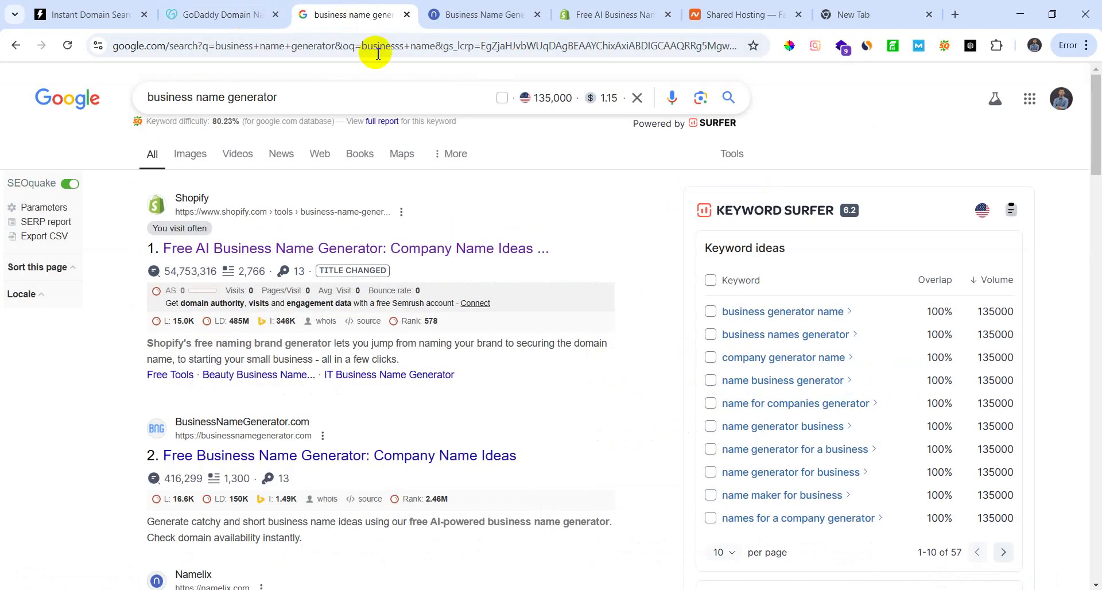
click(581, 14)
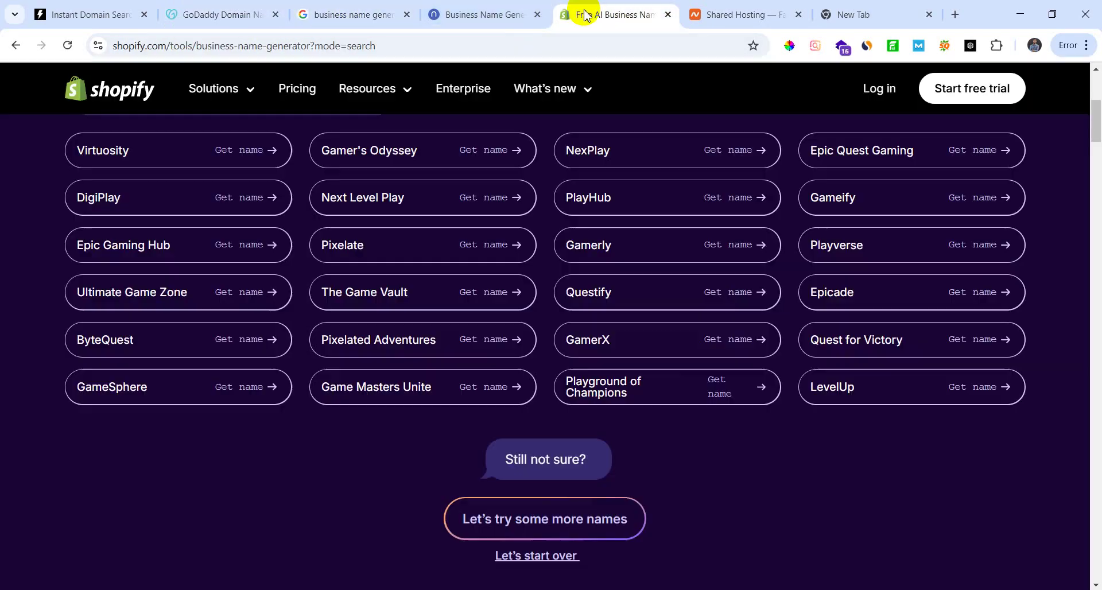
click(718, 14)
click(469, 15)
click(172, 13)
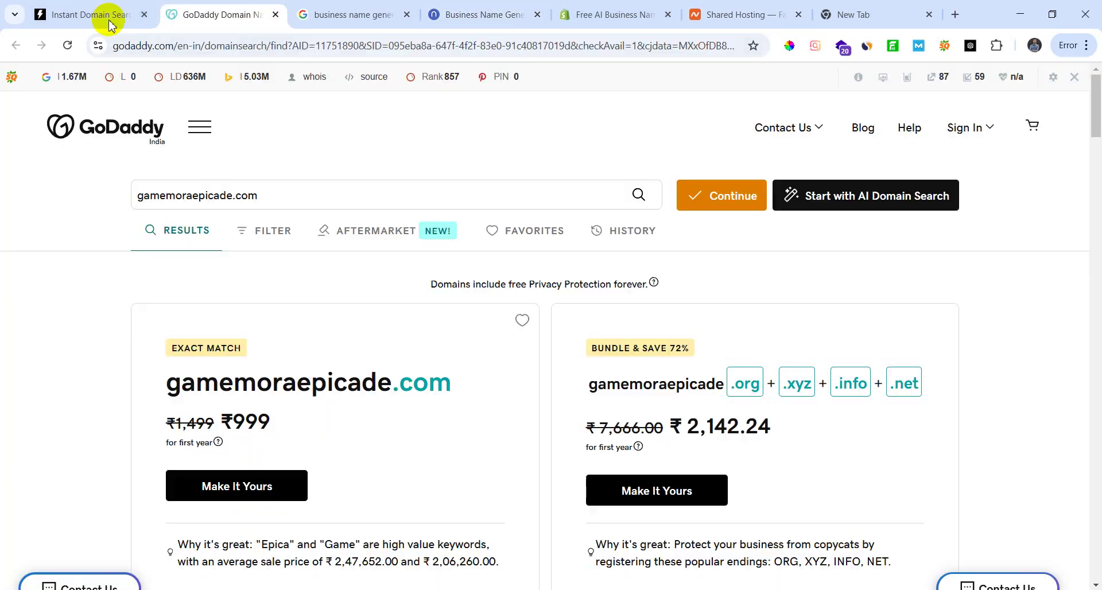
click(98, 16)
drag(502, 123, 266, 137)
key(ctrl+c)
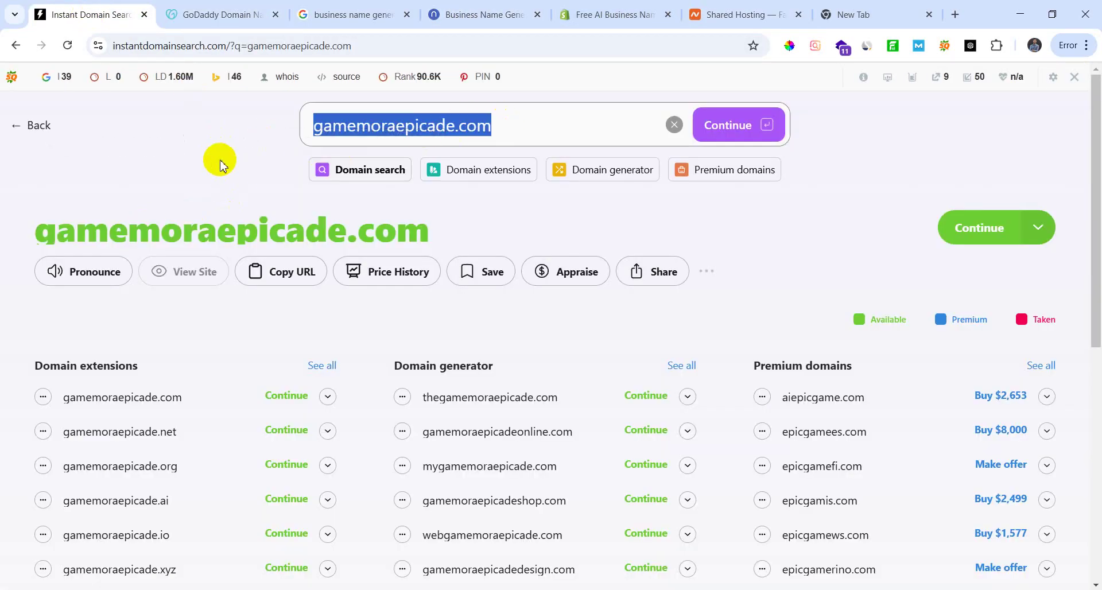
click(712, 13)
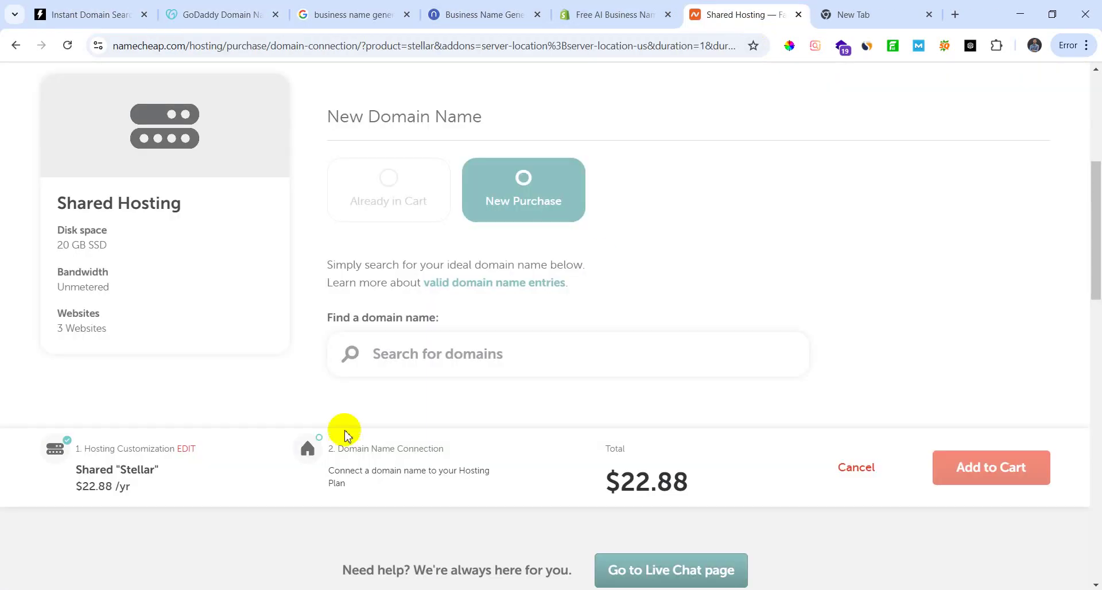
Step: Paste gamemoraepicade.com into the domain search and connect its .com result to the hosting
click(440, 345)
key(ctrl+v)
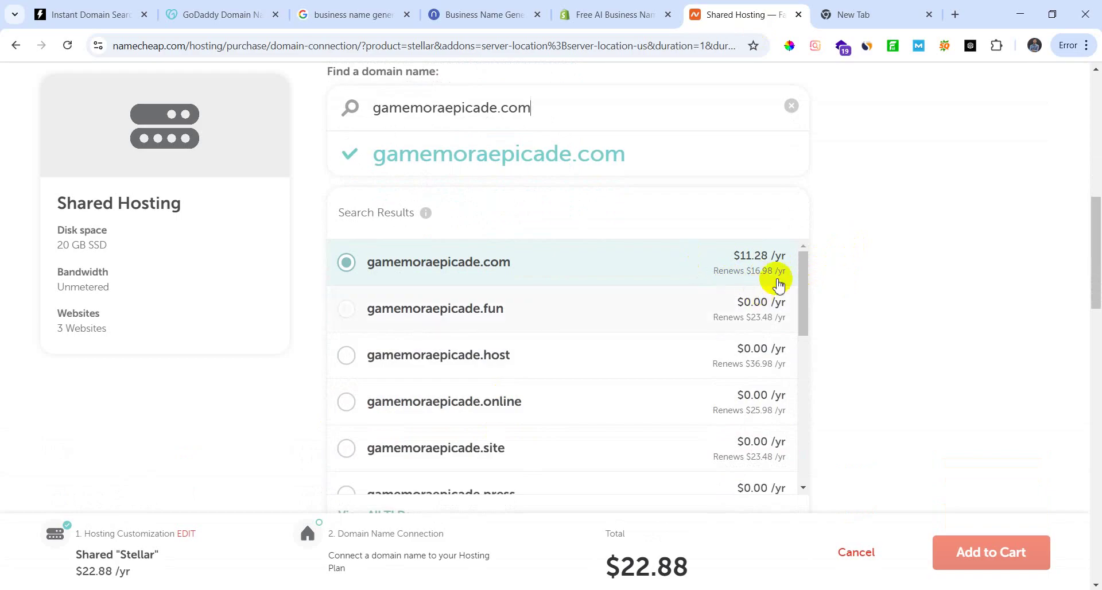
scroll(861, 349, down, 5)
click(748, 214)
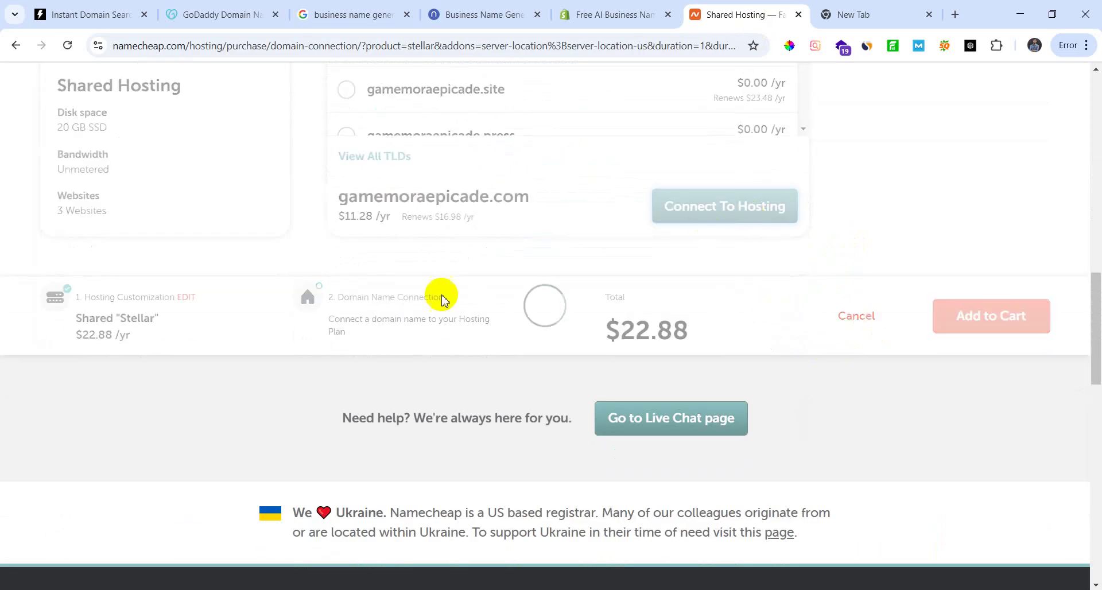
Step: Review the $34.34 total and add the hosting and domain to the cart
scroll(483, 423, down, 7)
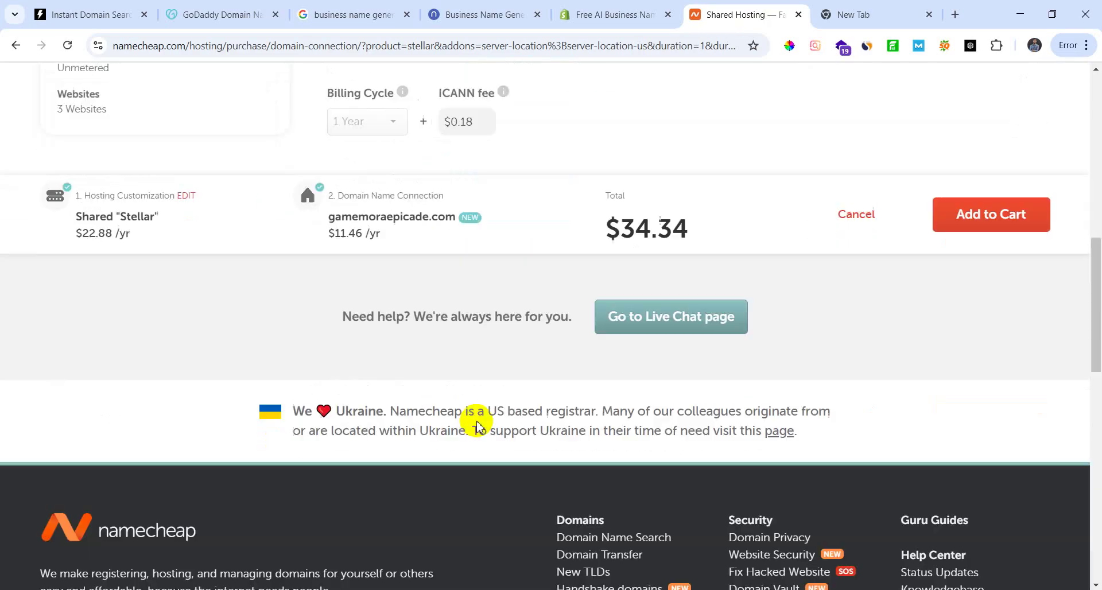
scroll(517, 428, up, 3)
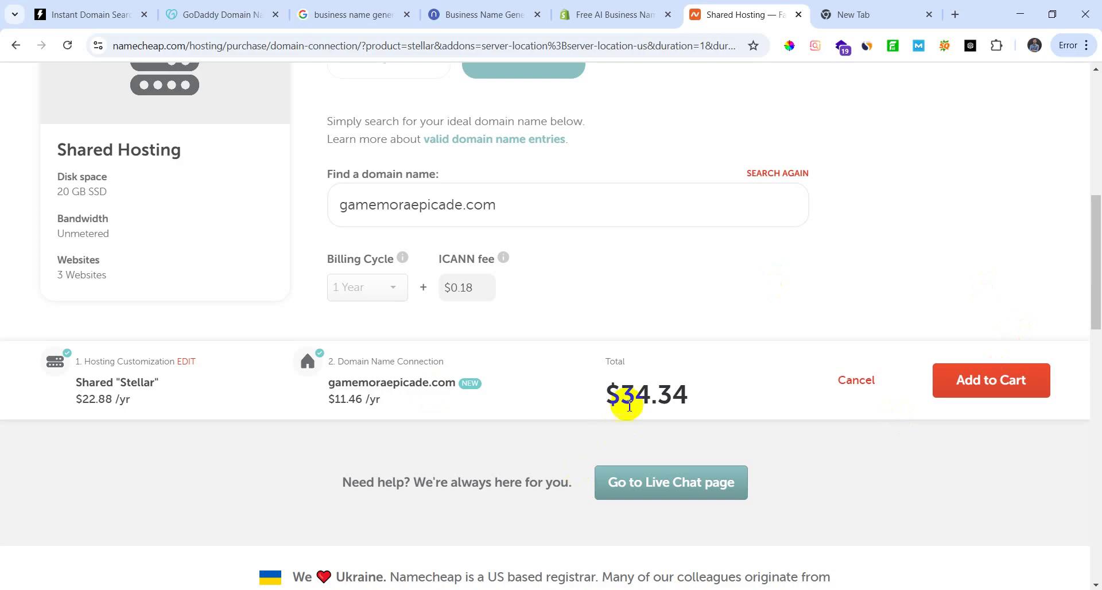
drag(633, 399, 716, 399)
click(784, 430)
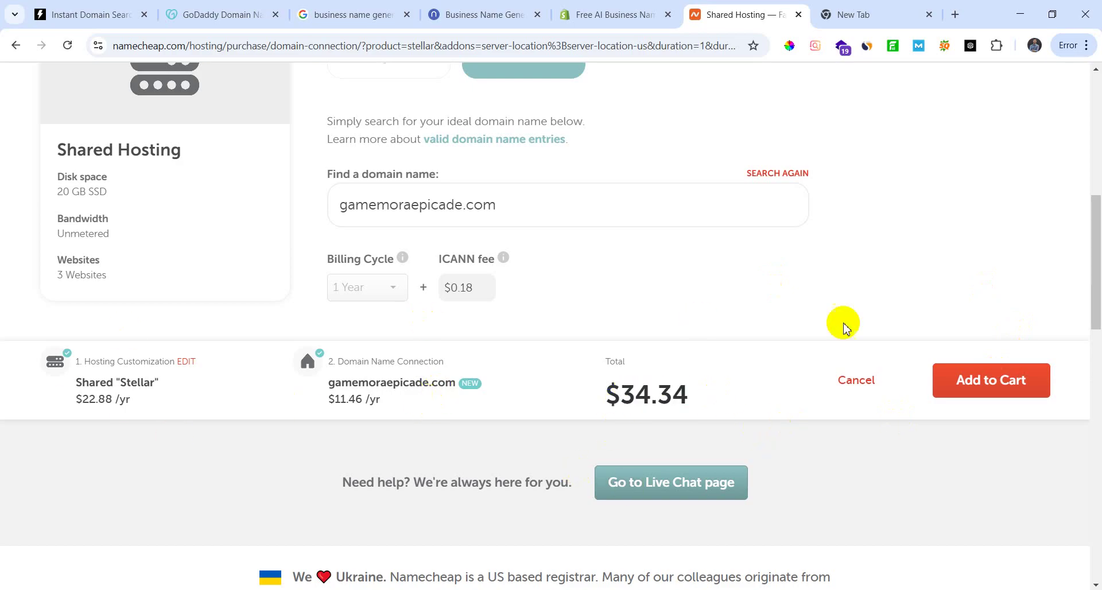
click(992, 386)
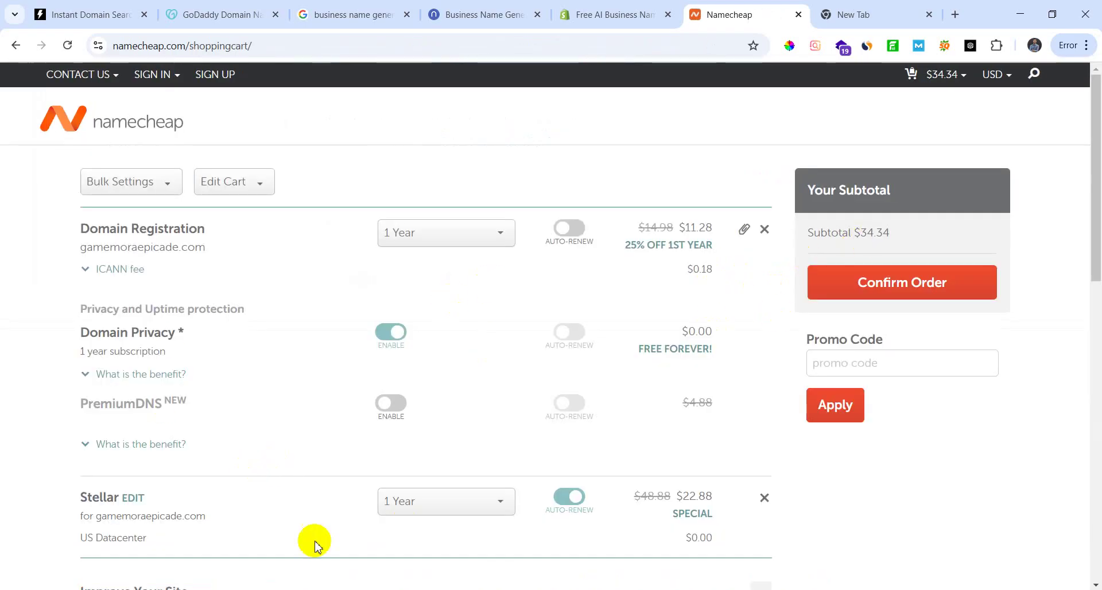
Step: Highlight the hosting, domain and SSL points in the Notepad outline, then minimize the notes
scroll(402, 505, down, 3)
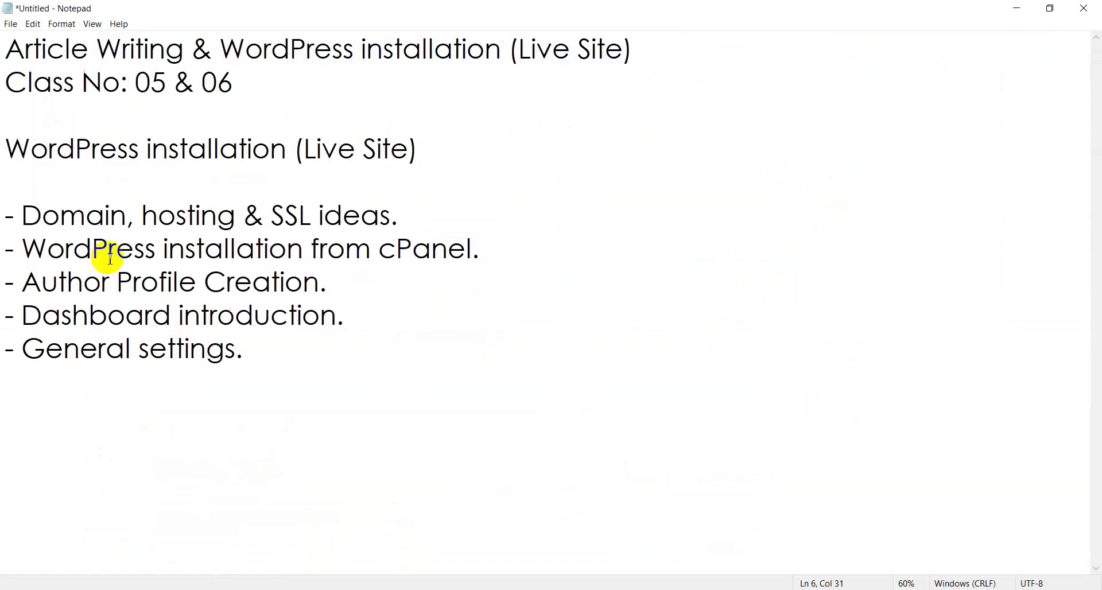
drag(136, 216, 522, 208)
click(458, 187)
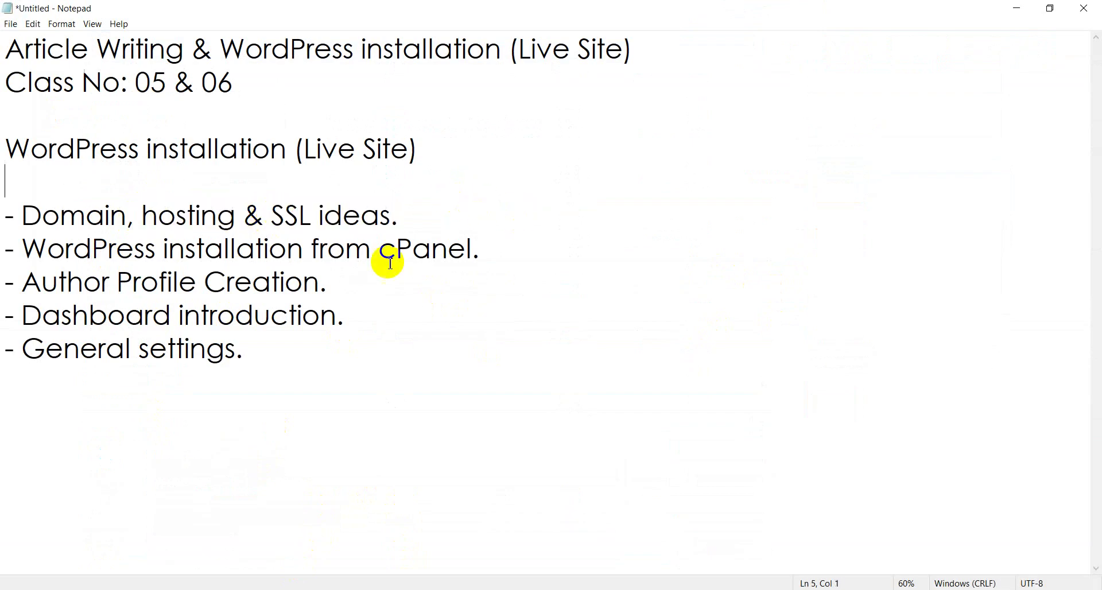
drag(273, 217, 310, 216)
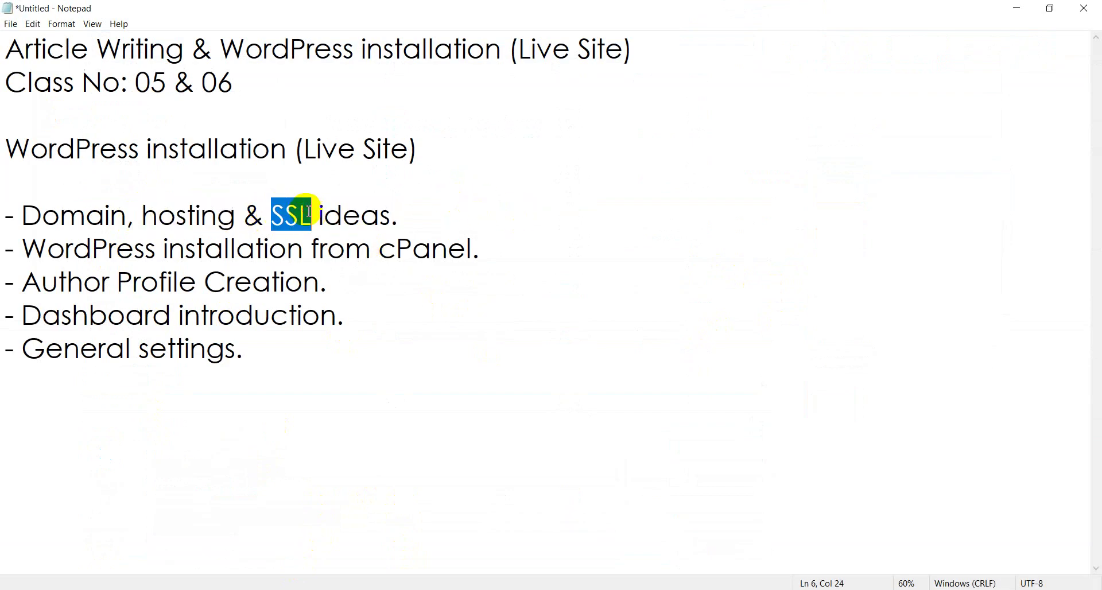
click(426, 216)
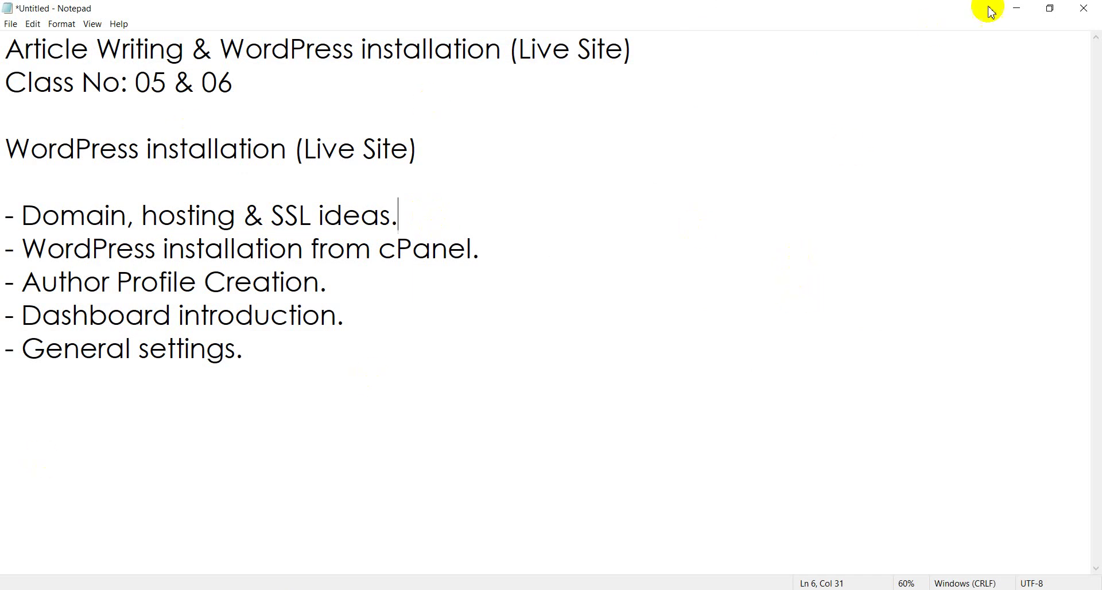
click(1013, 8)
scroll(295, 414, down, 10)
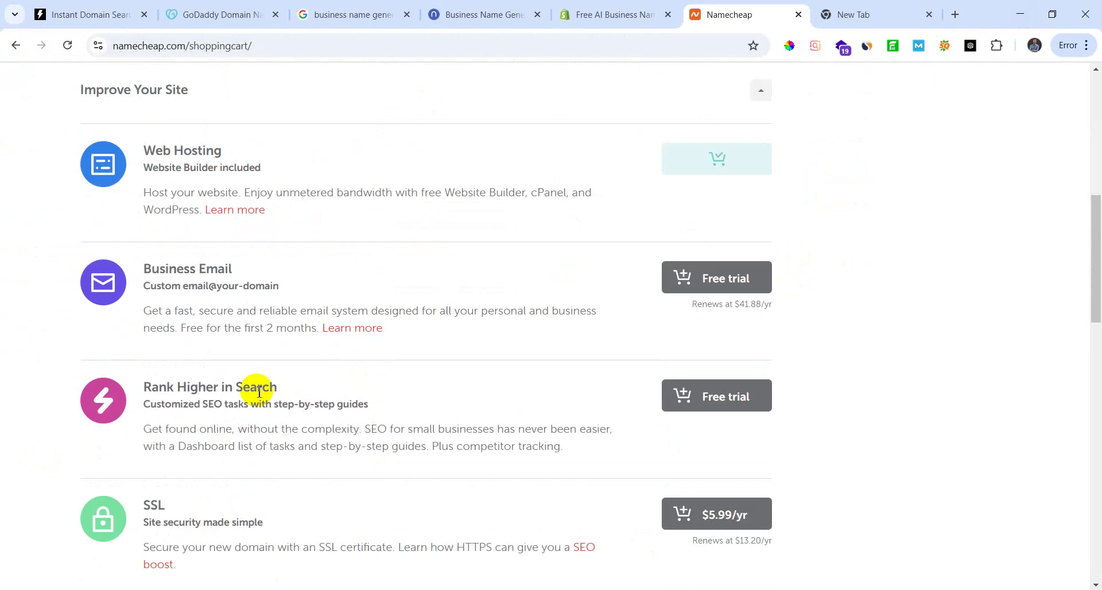
Step: Add the SSL certificate to the cart, try a promo code, and confirm the order
click(727, 303)
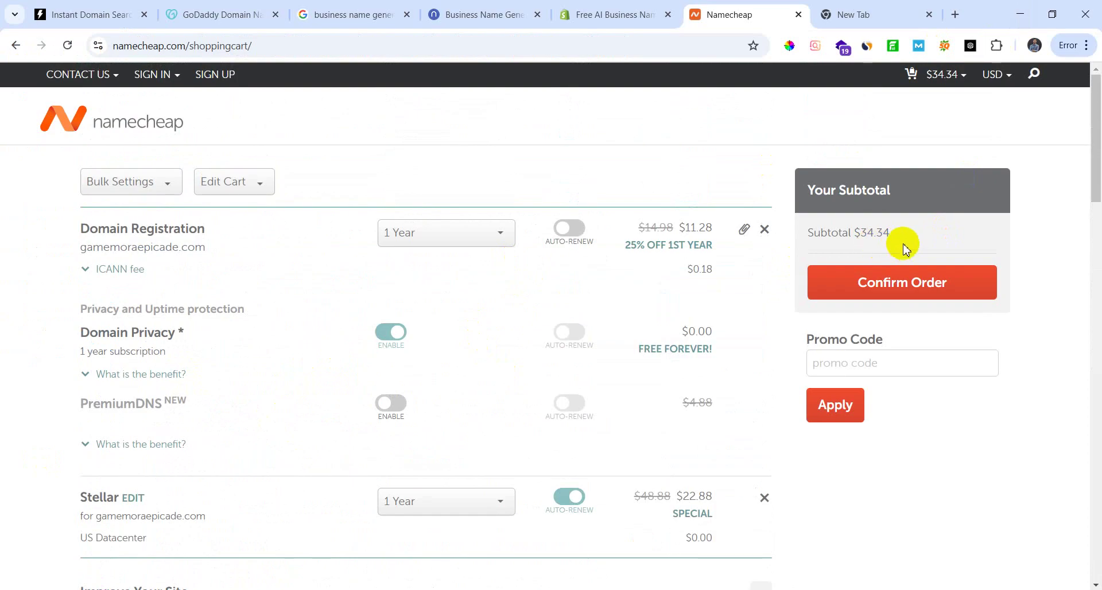
click(888, 362)
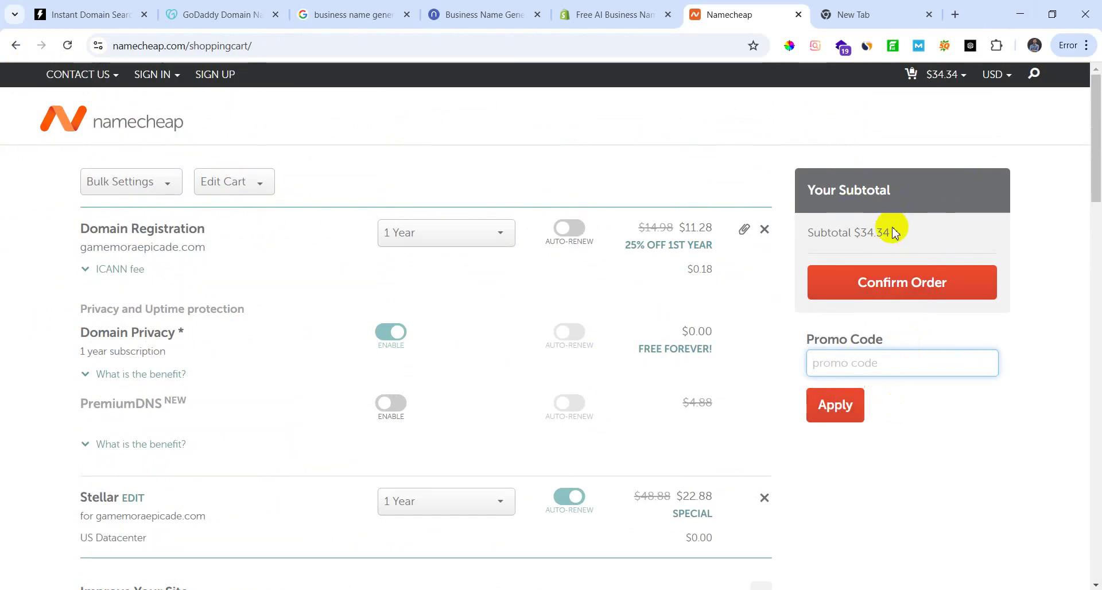
scroll(586, 373, down, 15)
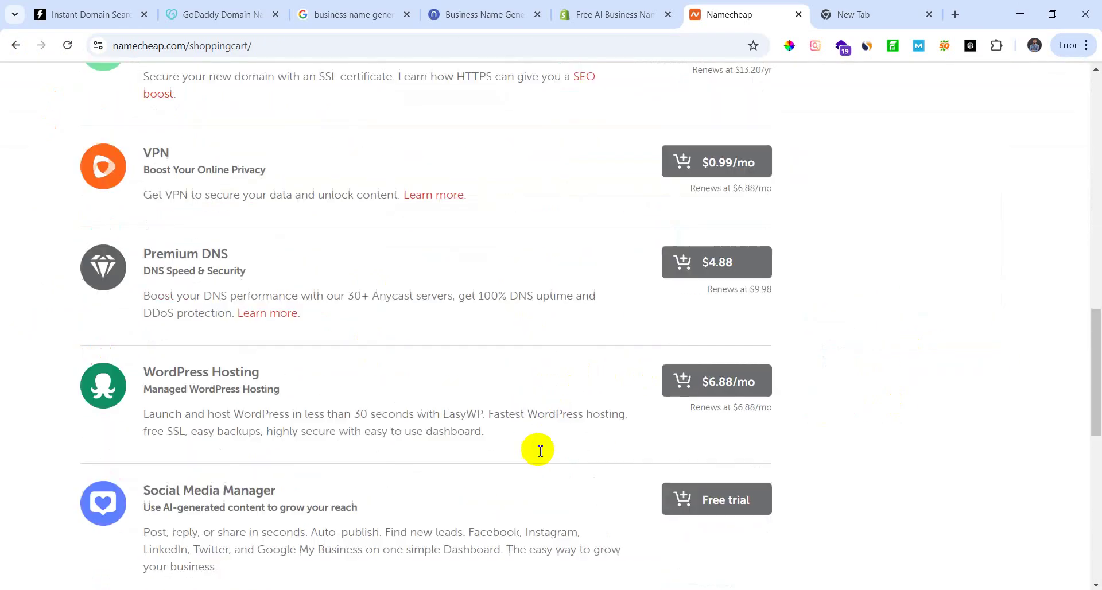
scroll(540, 451, down, 5)
scroll(553, 455, up, 20)
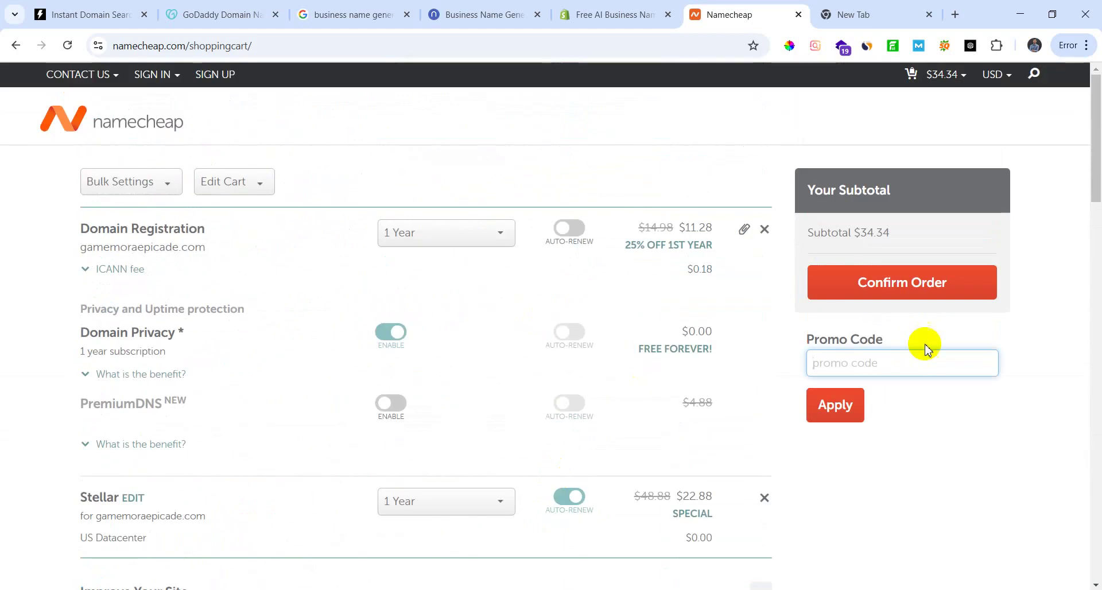
click(837, 402)
click(906, 285)
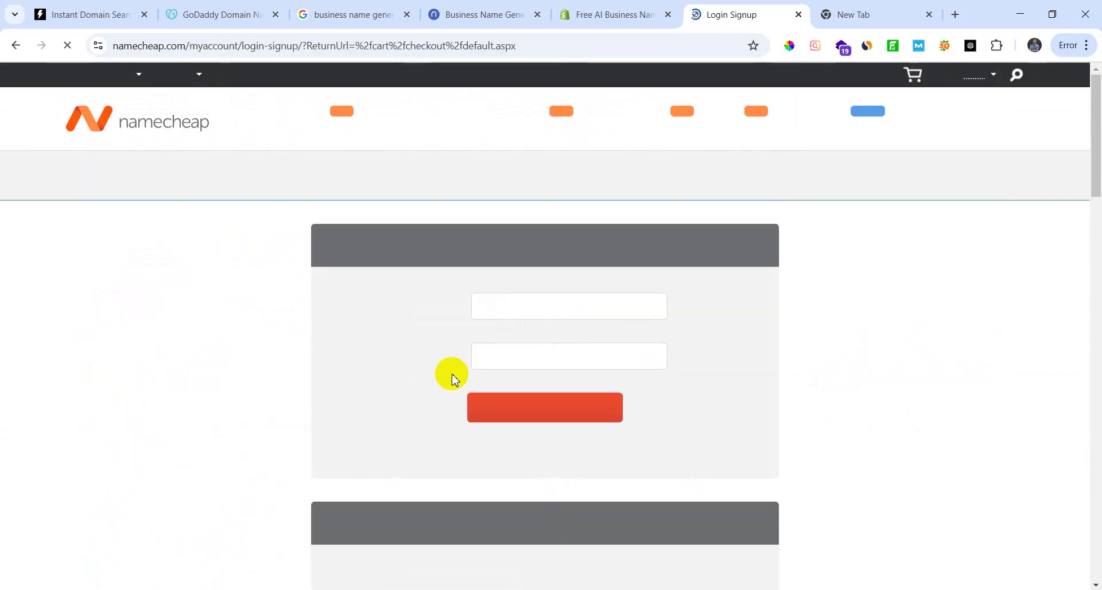
Step: Look over Namecheap's login/signup page, then switch to the blank New Tab
click(356, 418)
scroll(406, 479, down, 10)
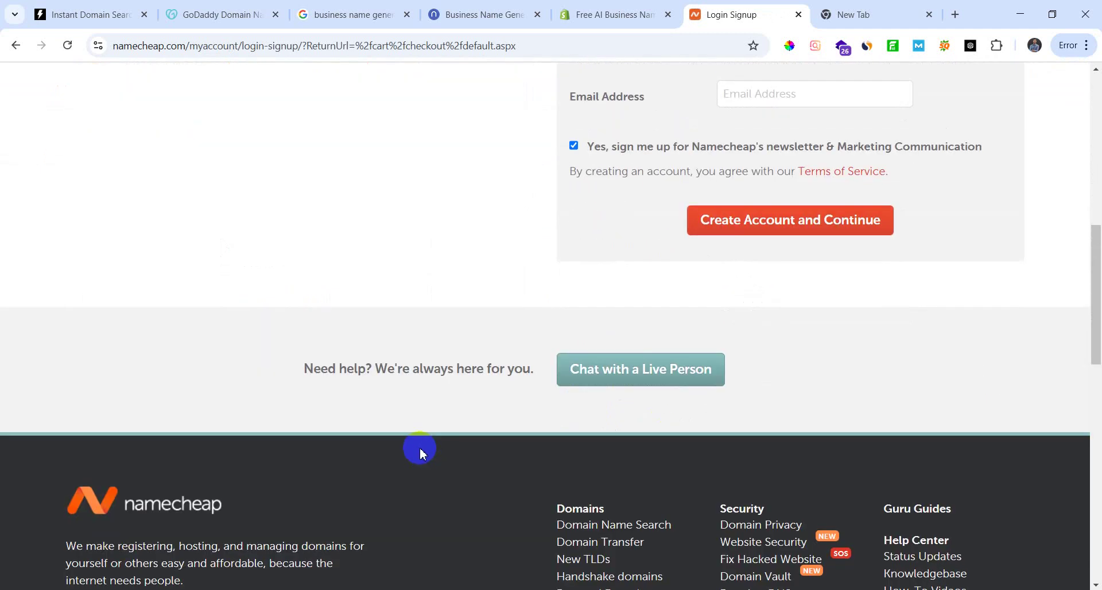
scroll(419, 450, up, 10)
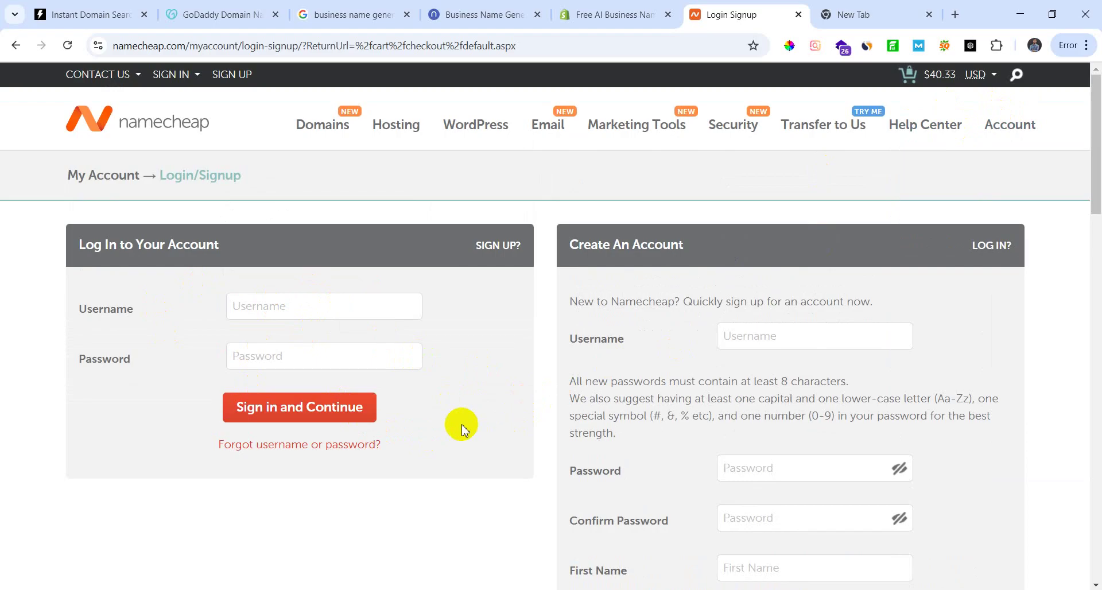
scroll(459, 428, down, 4)
scroll(464, 448, up, 4)
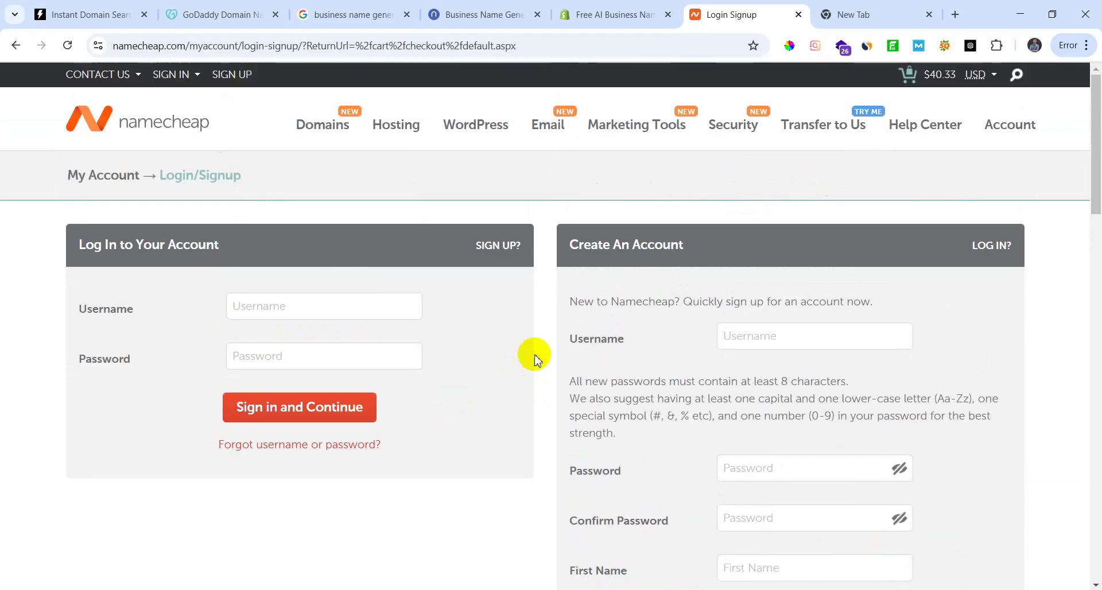
scroll(529, 356, down, 3)
scroll(787, 402, down, 3)
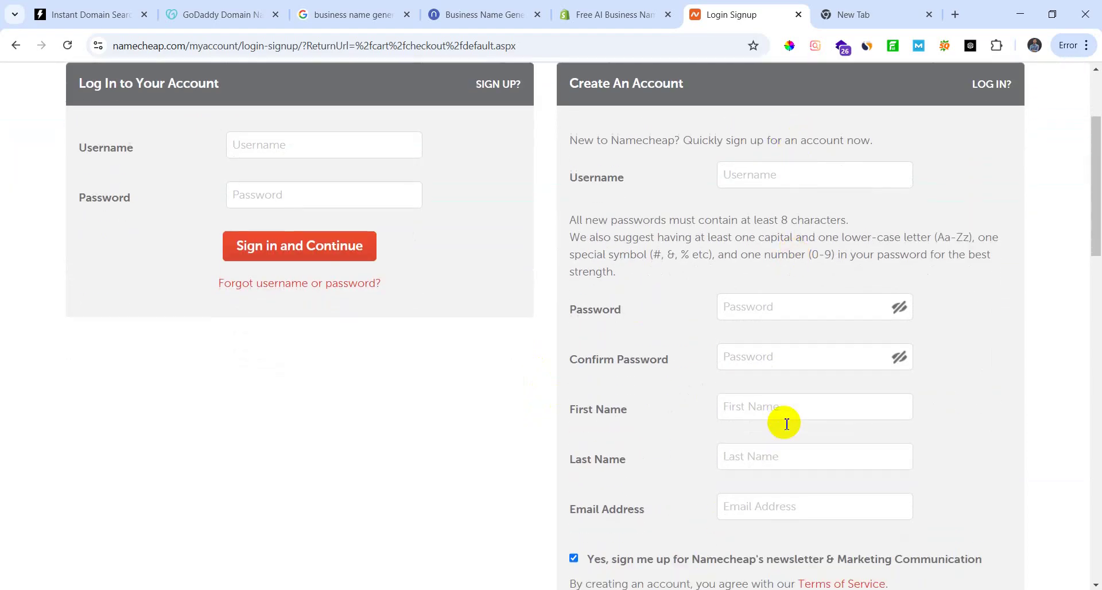
scroll(706, 381, up, 5)
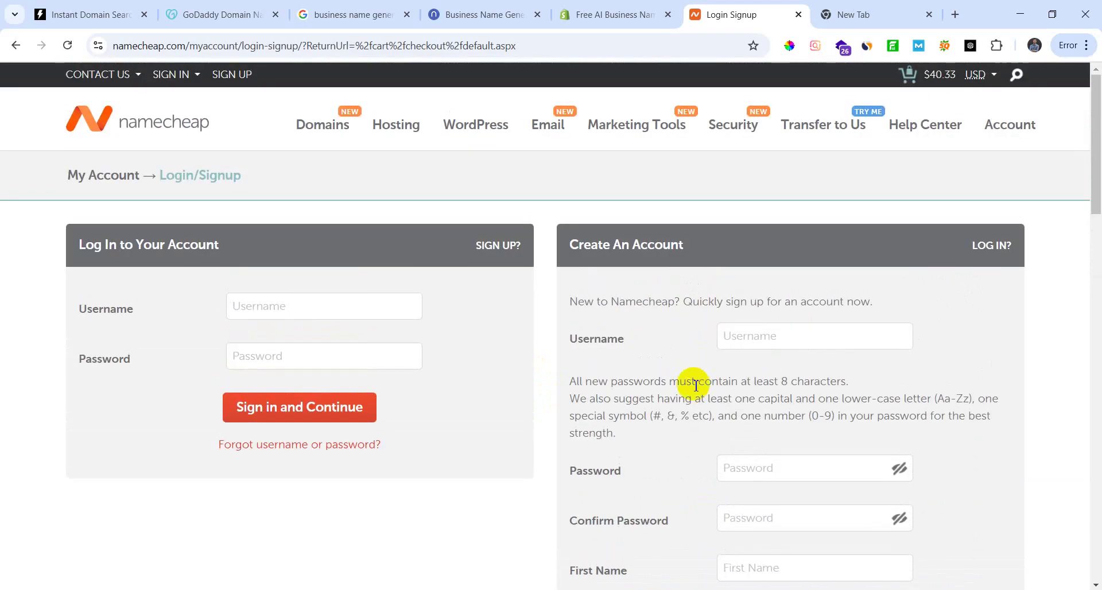
scroll(574, 344, down, 6)
scroll(604, 388, up, 5)
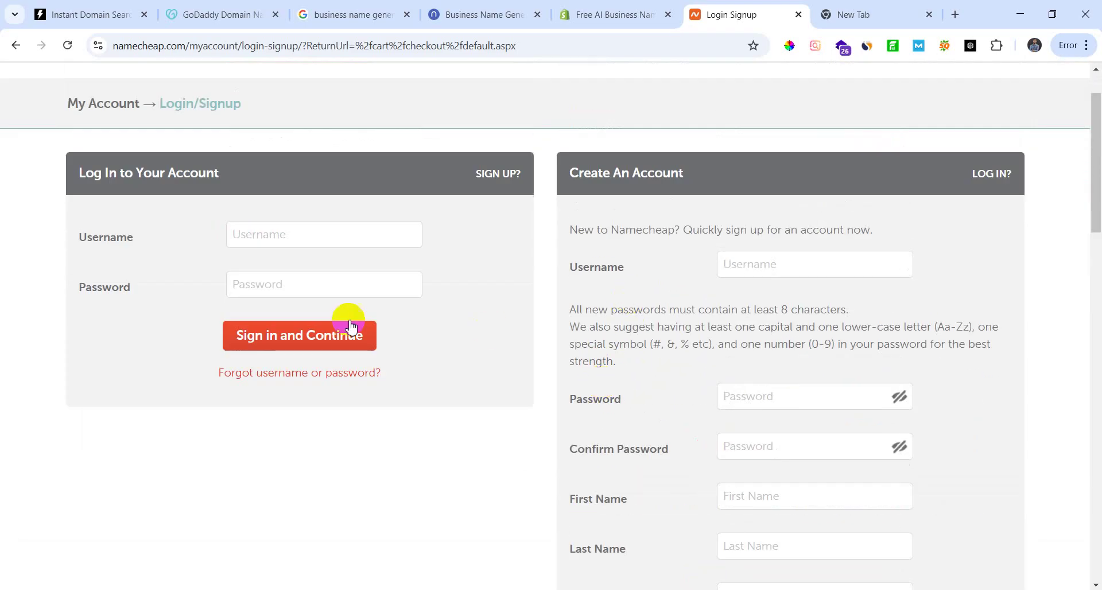
scroll(716, 334, down, 4)
scroll(810, 230, up, 1)
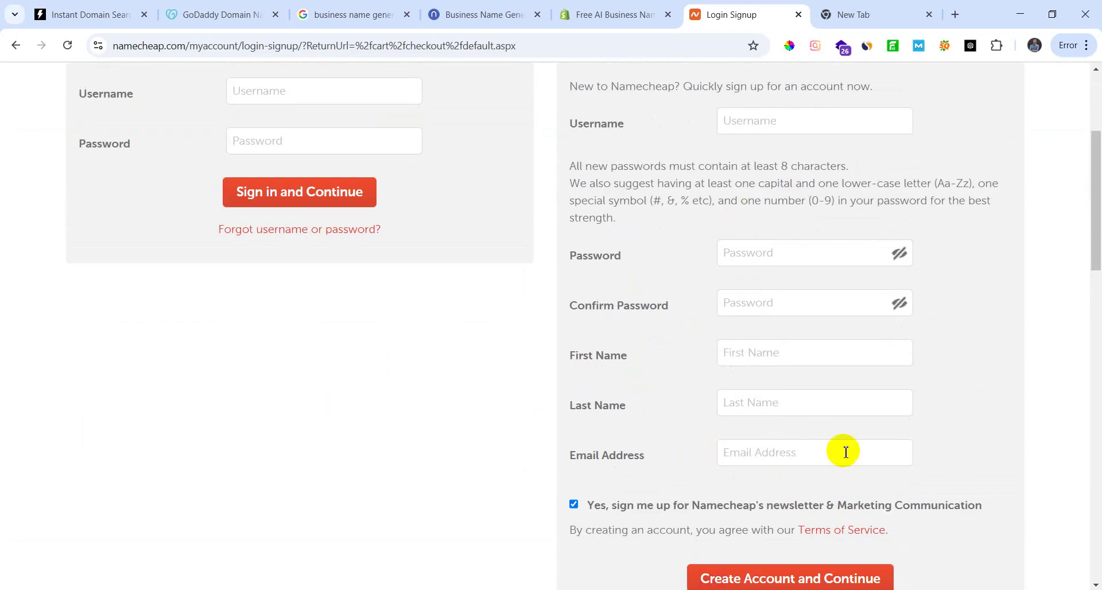
scroll(844, 459, down, 3)
scroll(494, 350, up, 4)
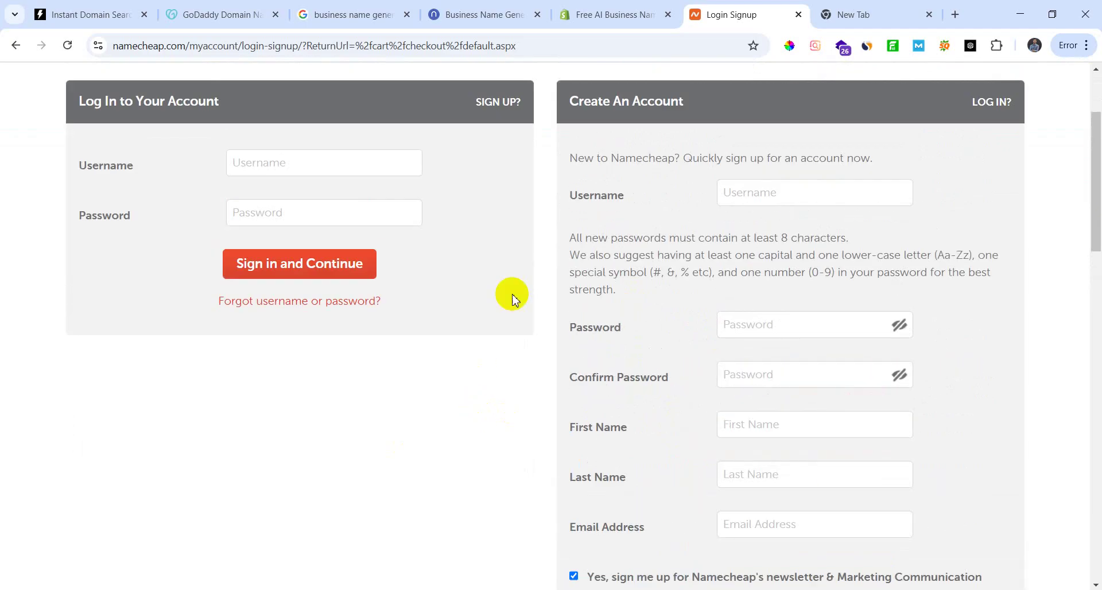
scroll(500, 333, up, 3)
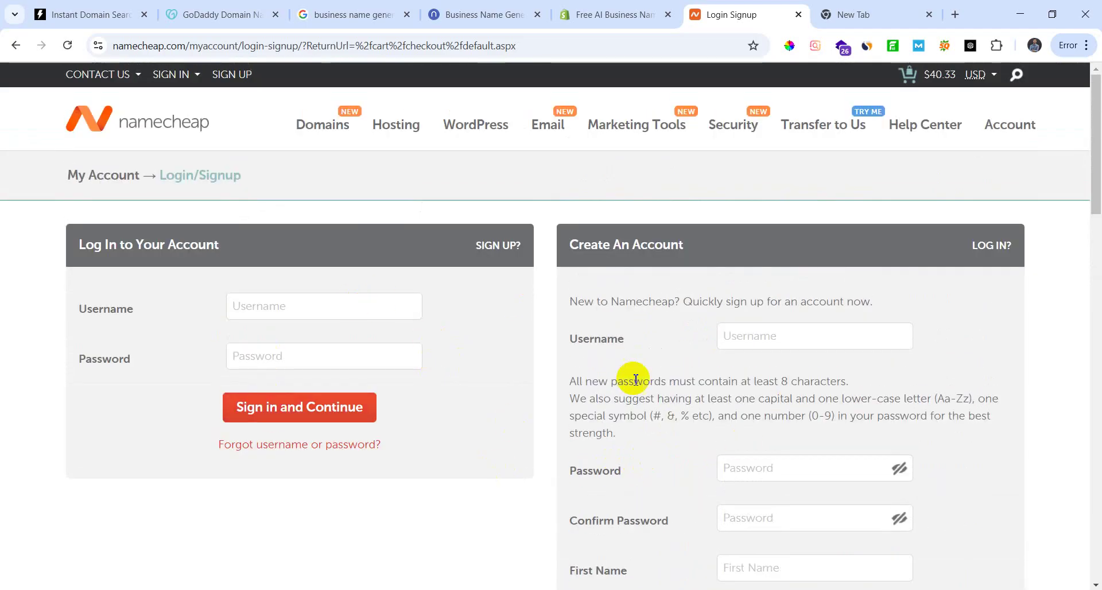
scroll(413, 393, down, 3)
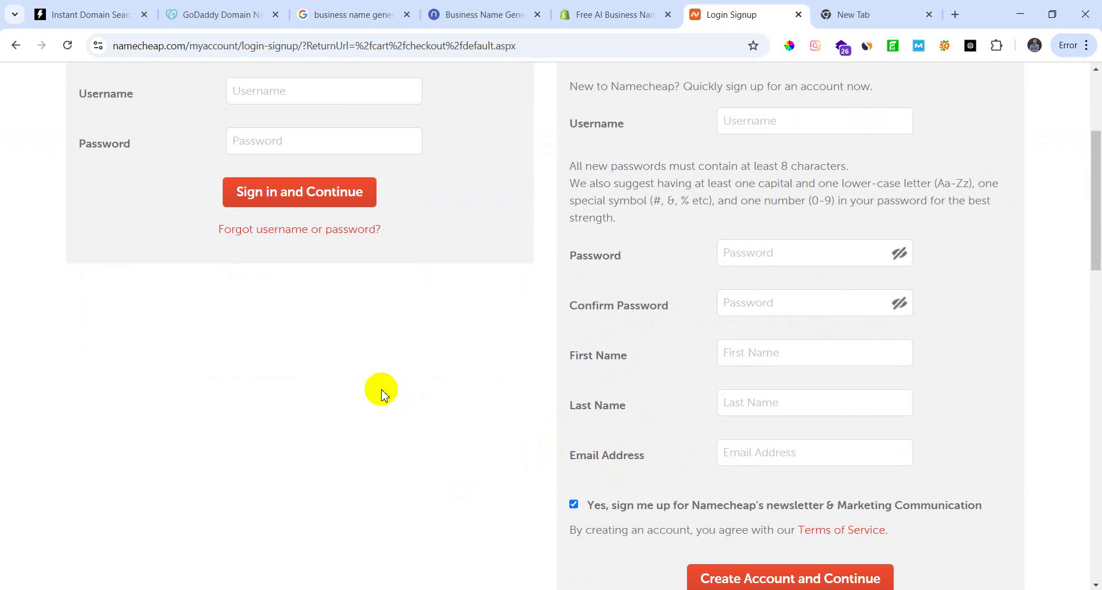
click(861, 17)
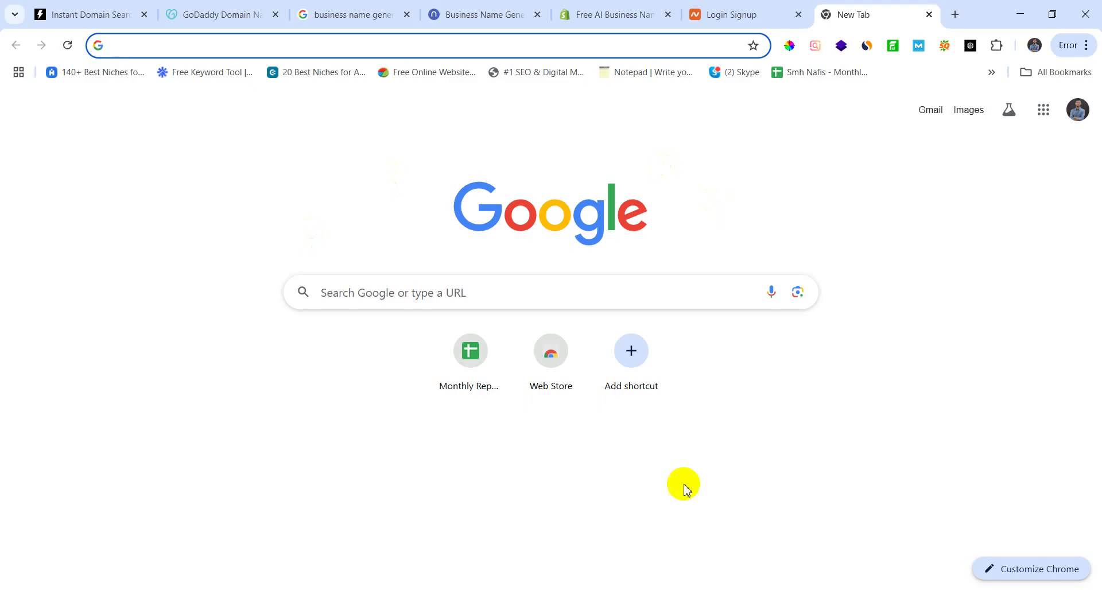
Step: Highlight the 'Domain, hosting & SSL' and 'WordPress installation from cPanel' outline topics, then minimize Notepad
drag(411, 214, 7, 224)
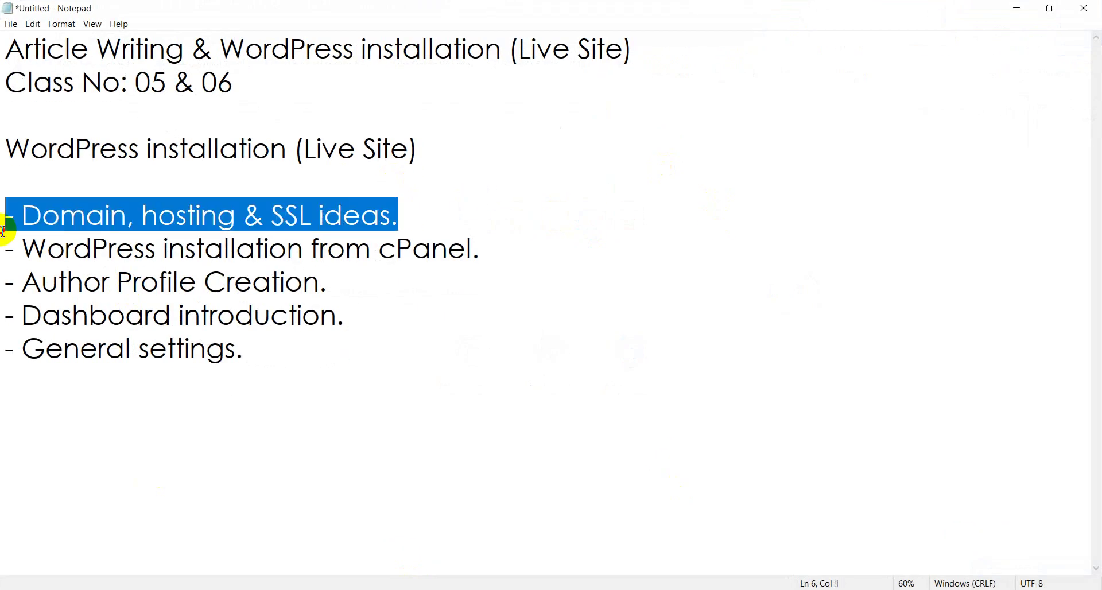
drag(481, 249, 5, 250)
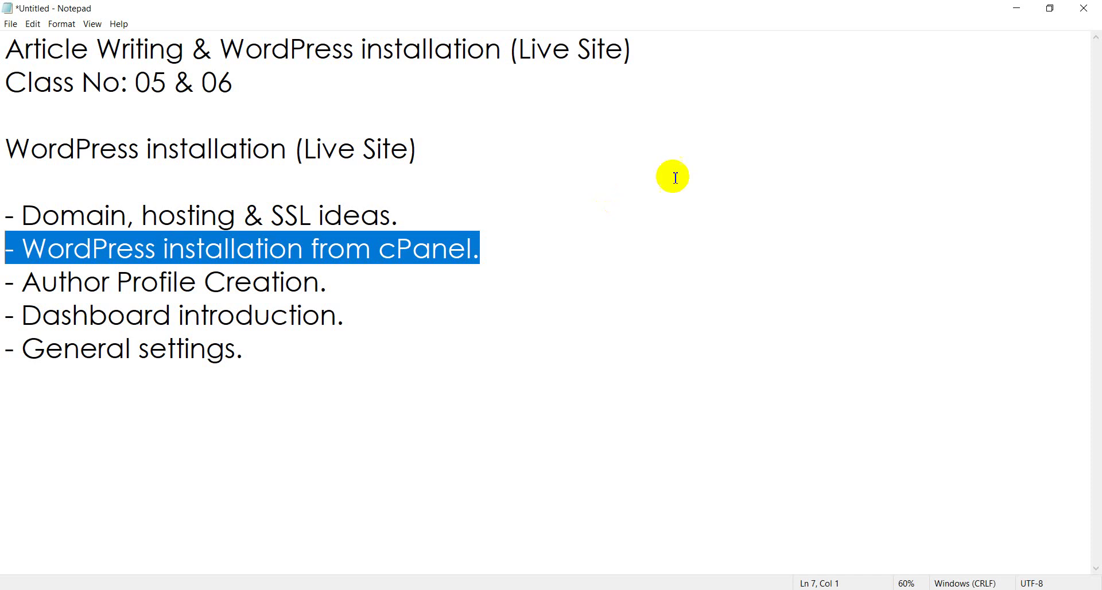
click(1016, 8)
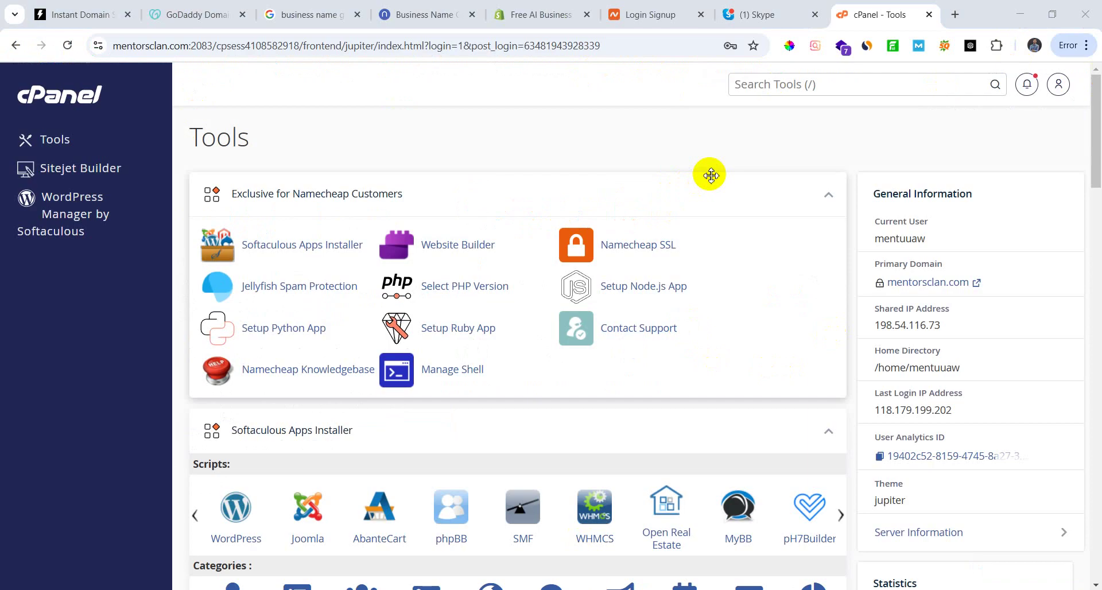
Step: Close the Skype tab and open WordPress Manager by Softaculous to view existing installations
click(813, 19)
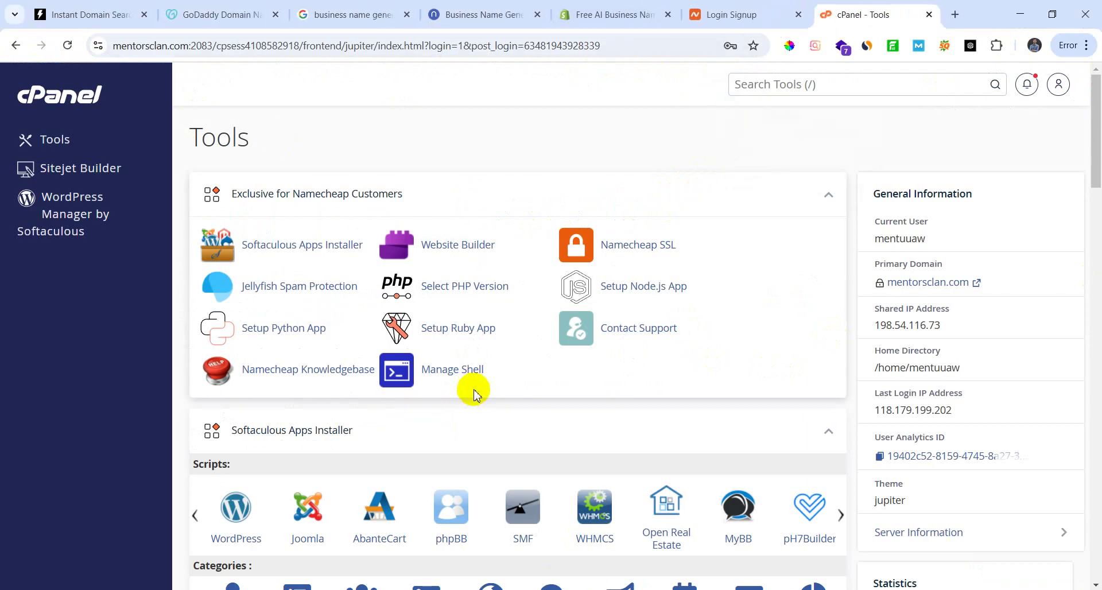
scroll(467, 381, down, 2)
scroll(472, 396, up, 2)
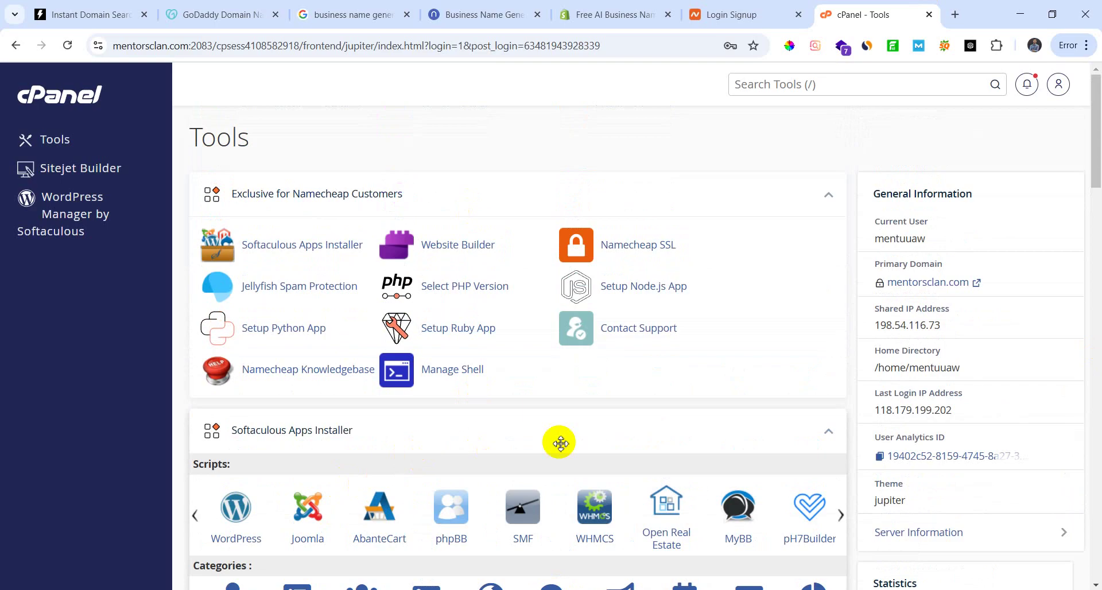
click(74, 202)
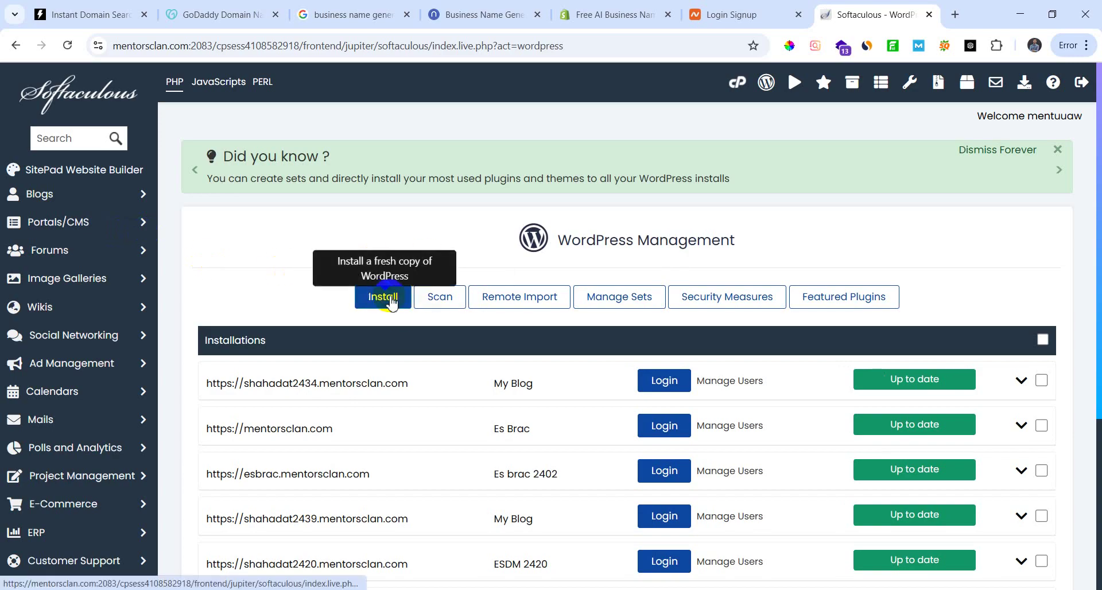
scroll(402, 488, down, 2)
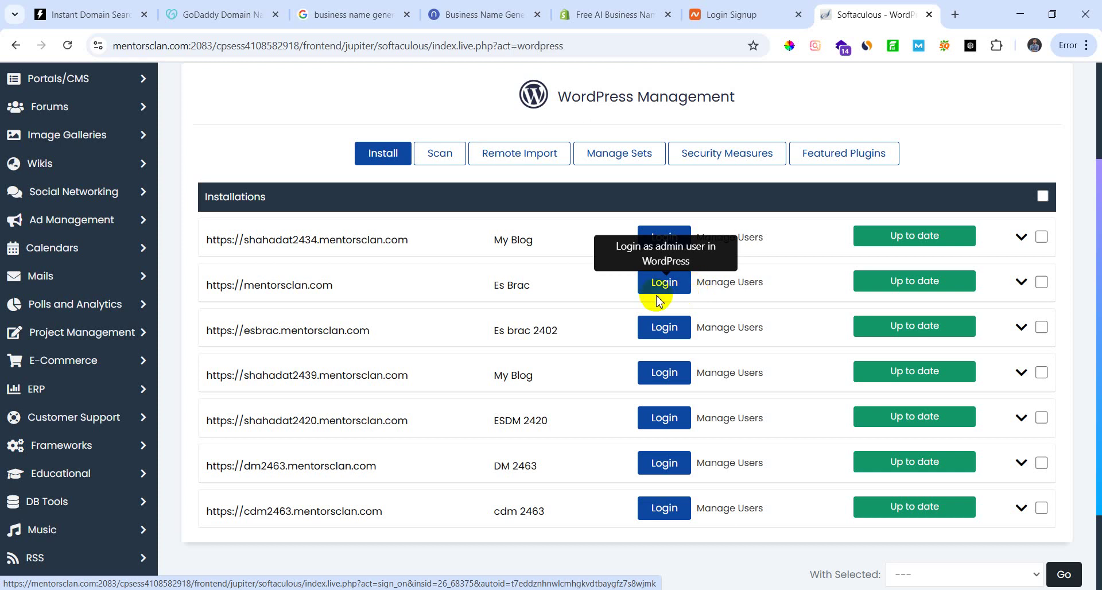
Step: Open the mentorsclan.com WordPress admin login, then go back to the cPanel Tools page
click(682, 283)
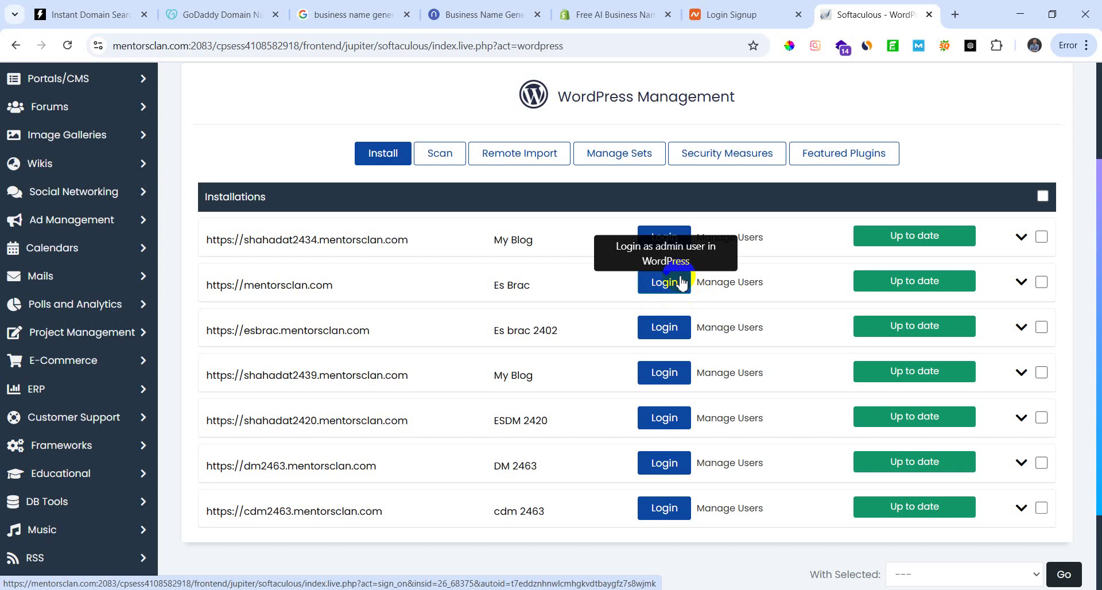
scroll(344, 456, up, 3)
scroll(382, 406, down, 5)
scroll(368, 557, up, 4)
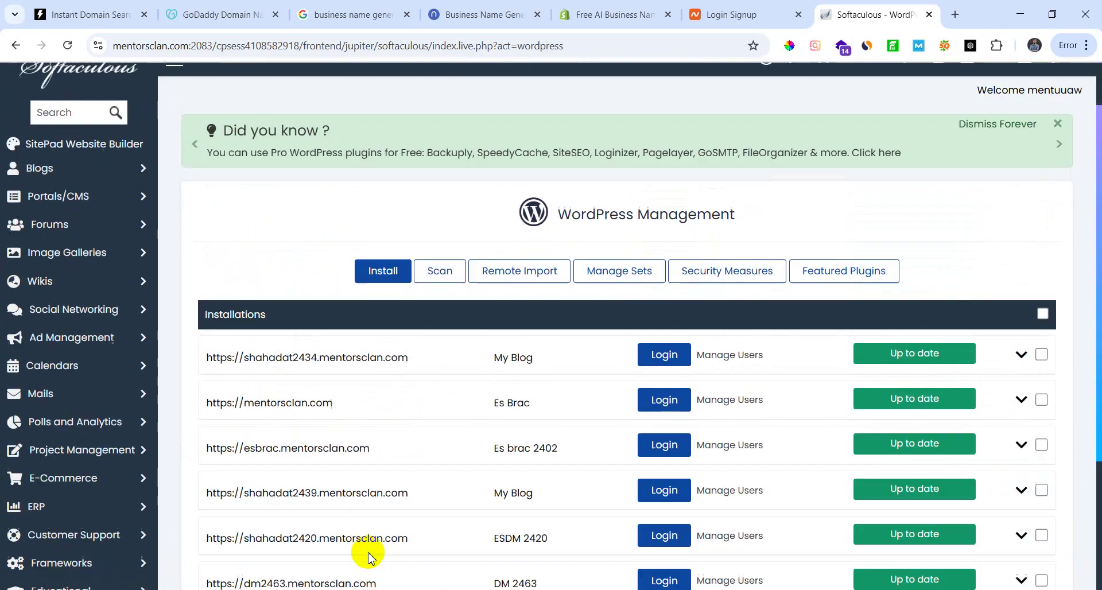
scroll(368, 557, up, 1)
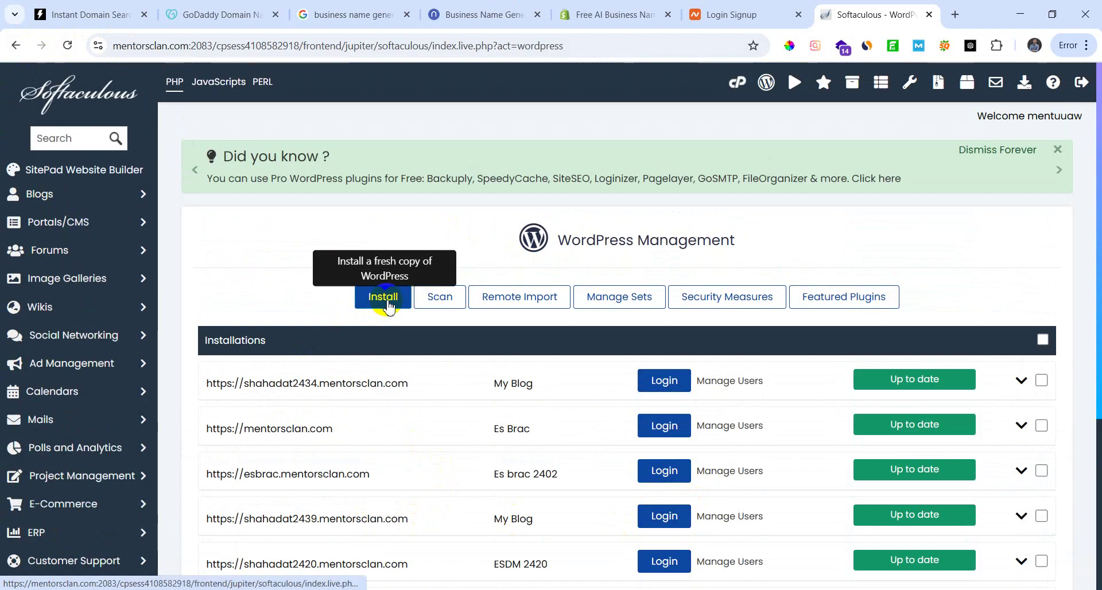
click(15, 45)
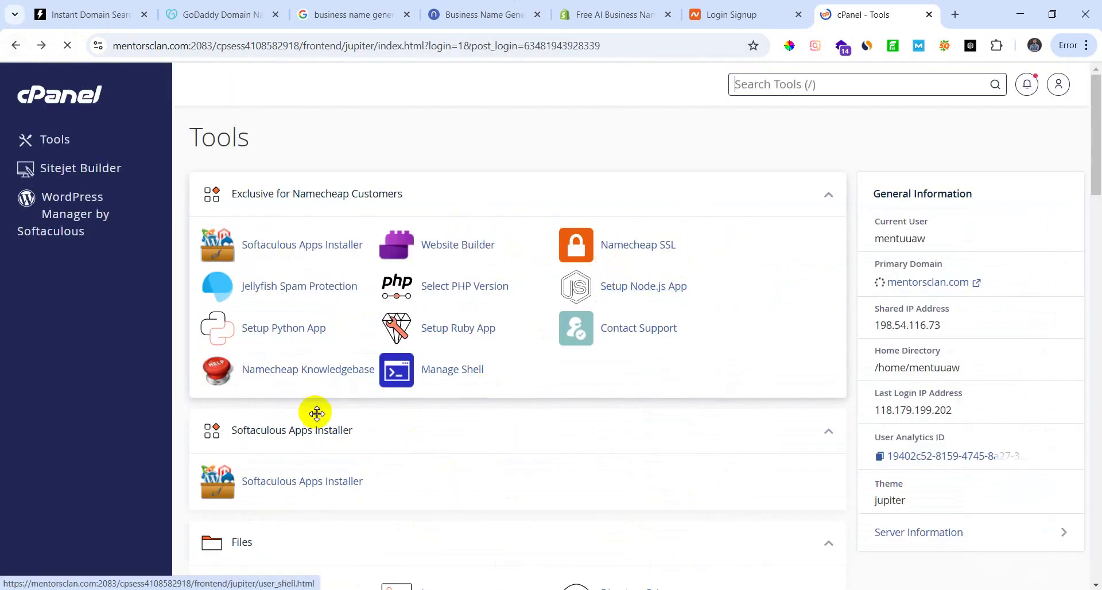
Step: Scroll the cPanel Tools page down to the Domains section
scroll(317, 413, down, 10)
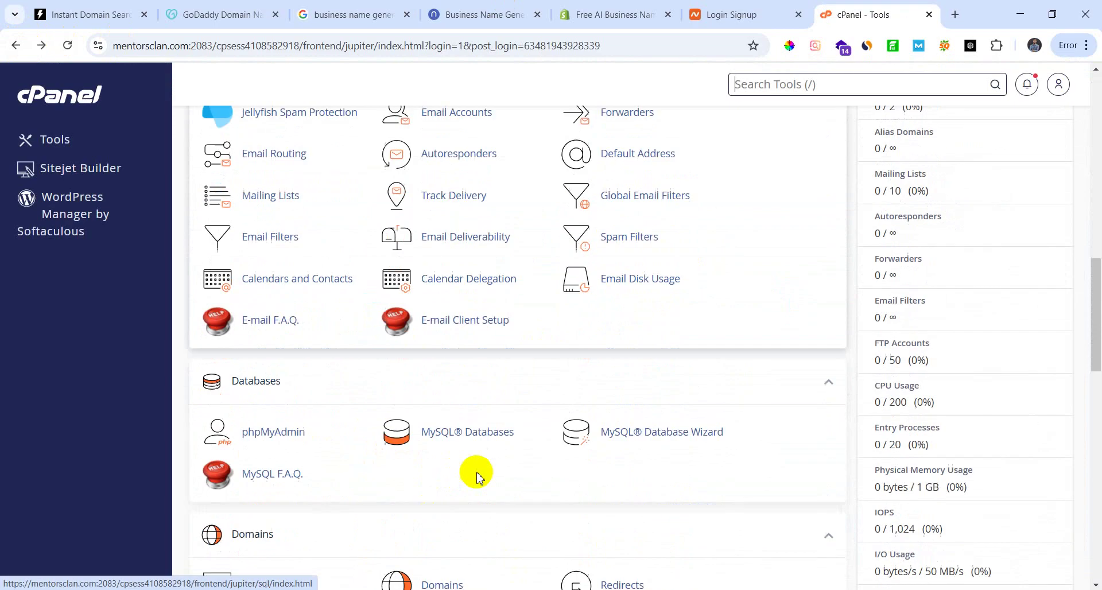
scroll(477, 474, down, 3)
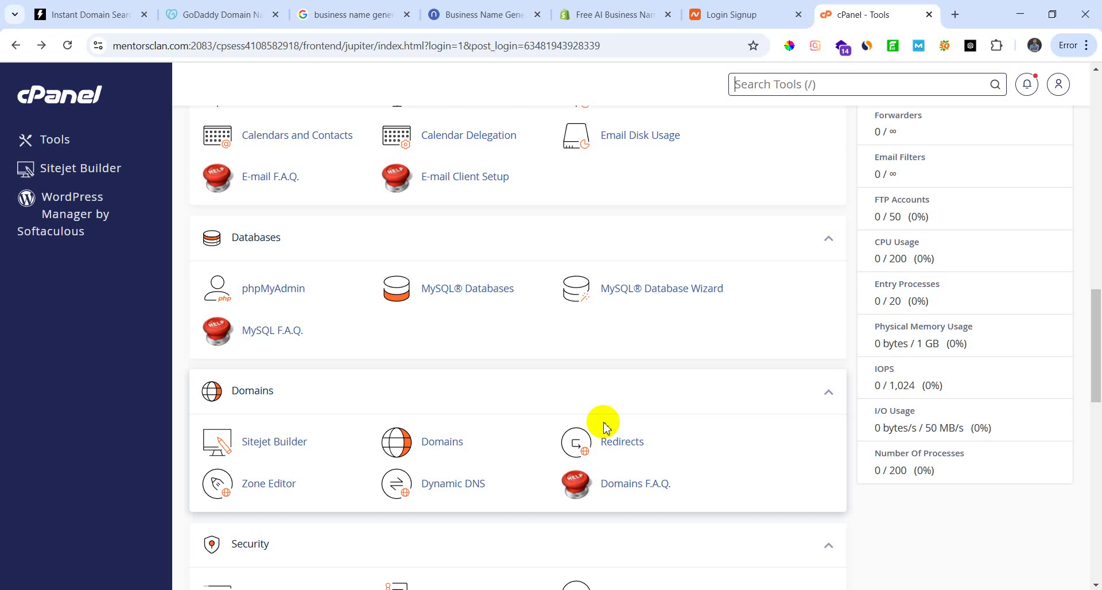
scroll(615, 400, down, 2)
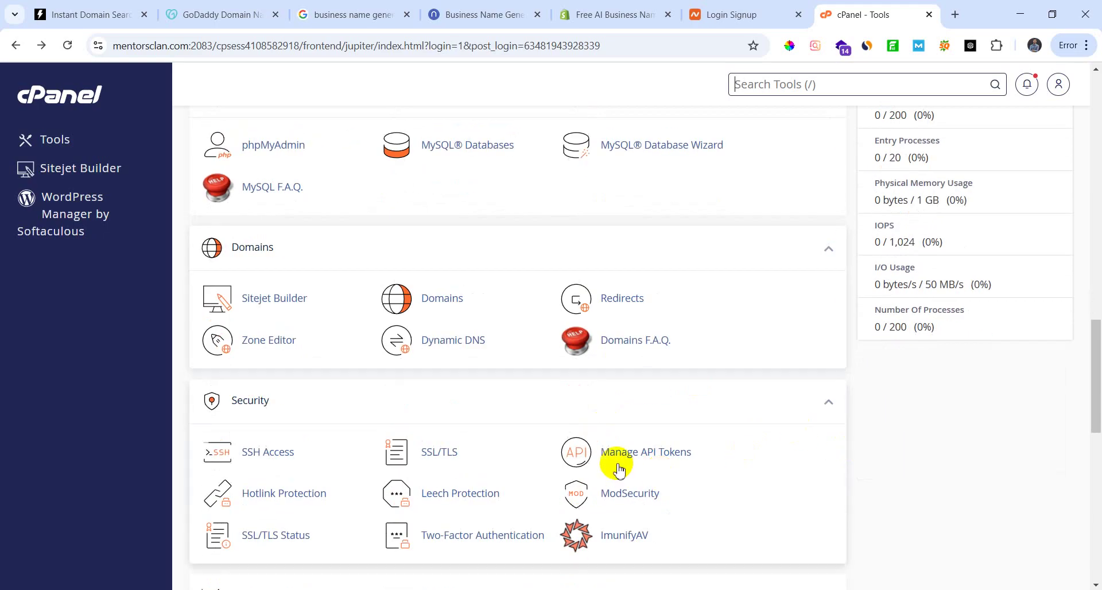
scroll(566, 422, up, 2)
scroll(565, 422, down, 2)
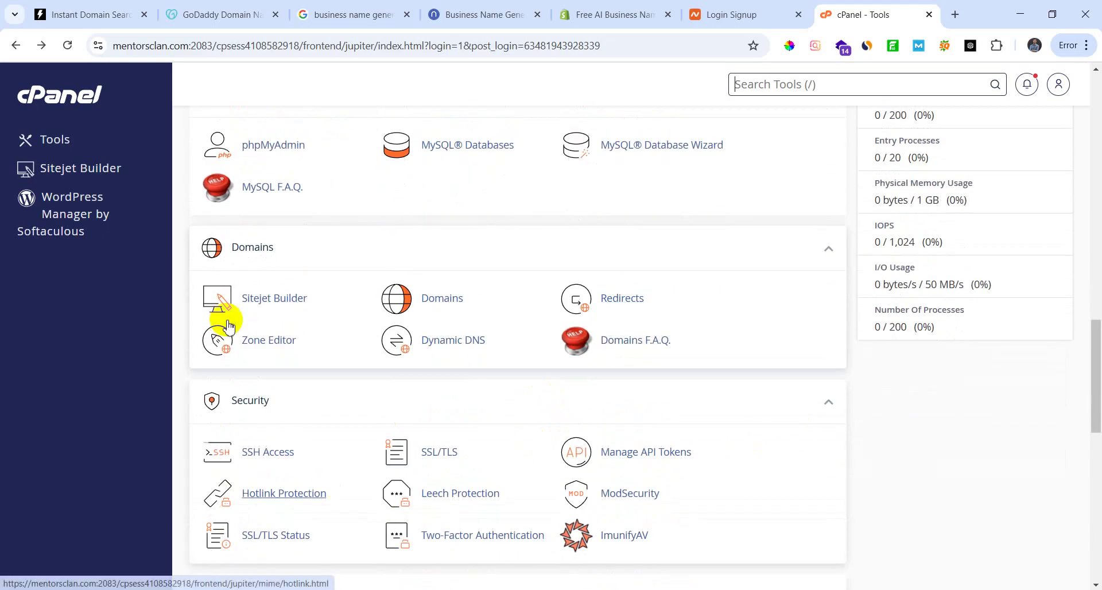
Step: Open Domains, search for cgas.mentorsclan.com (no results), and select the typed name
click(459, 303)
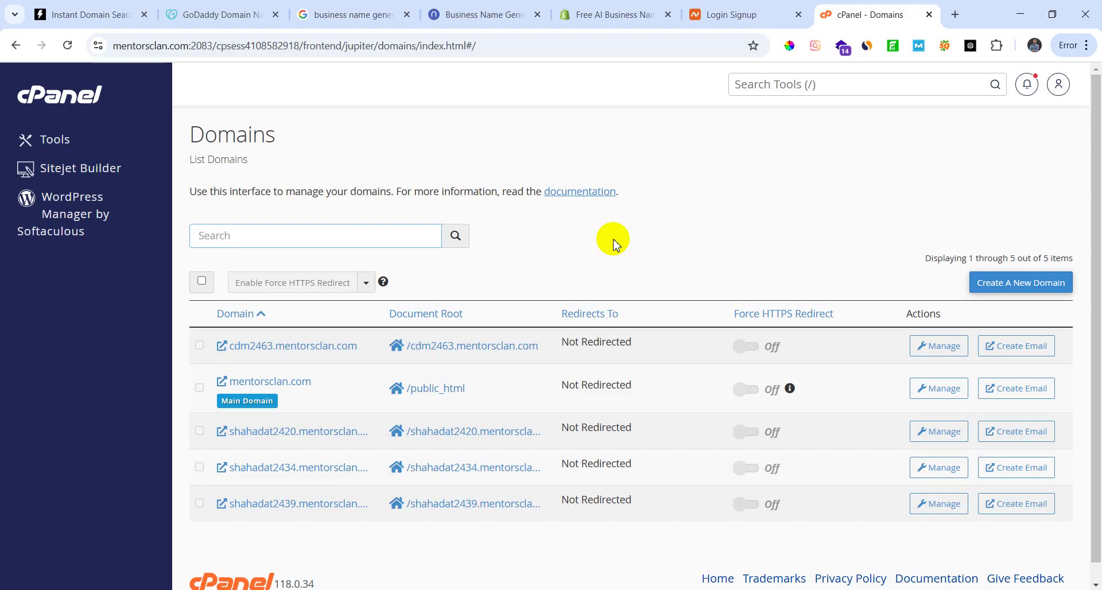
text(b)
key(BackSpace)
text(cgas)
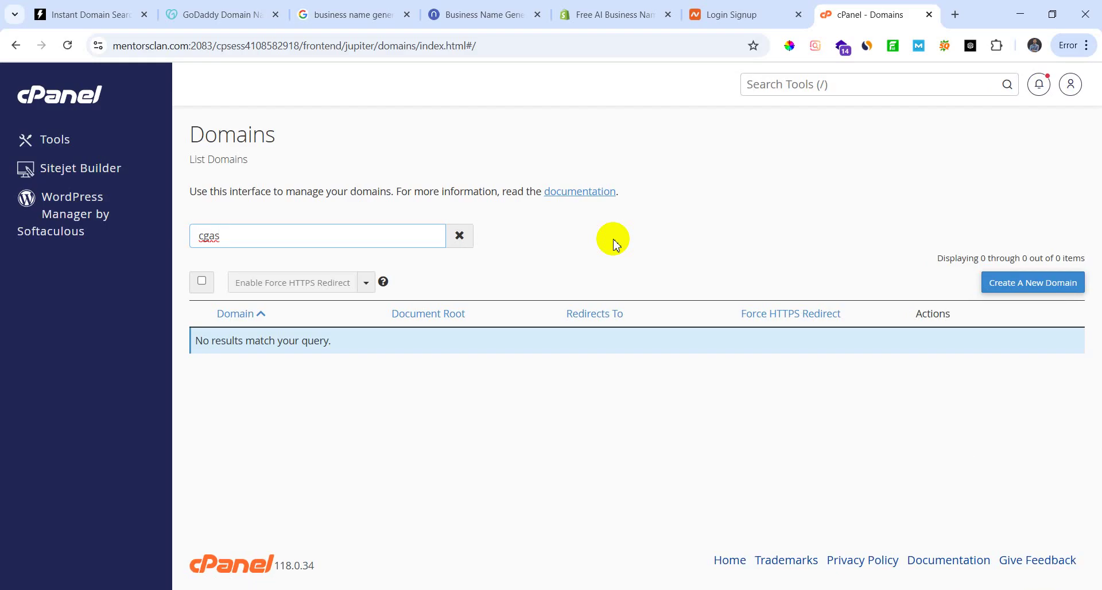
text(.mentorsclan.com)
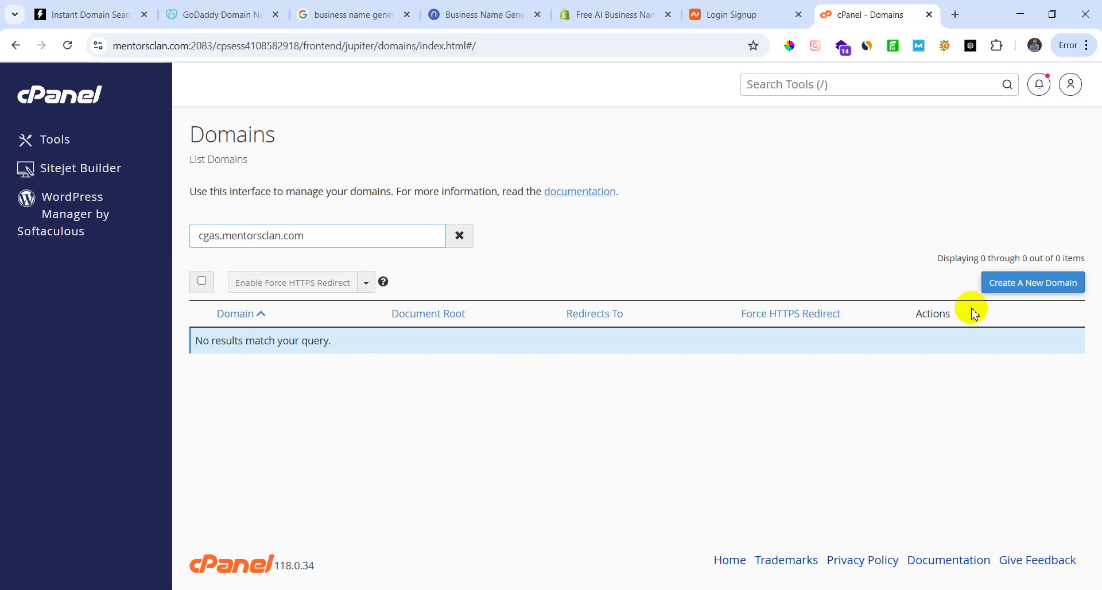
triple_click(315, 238)
key(ctrl+c)
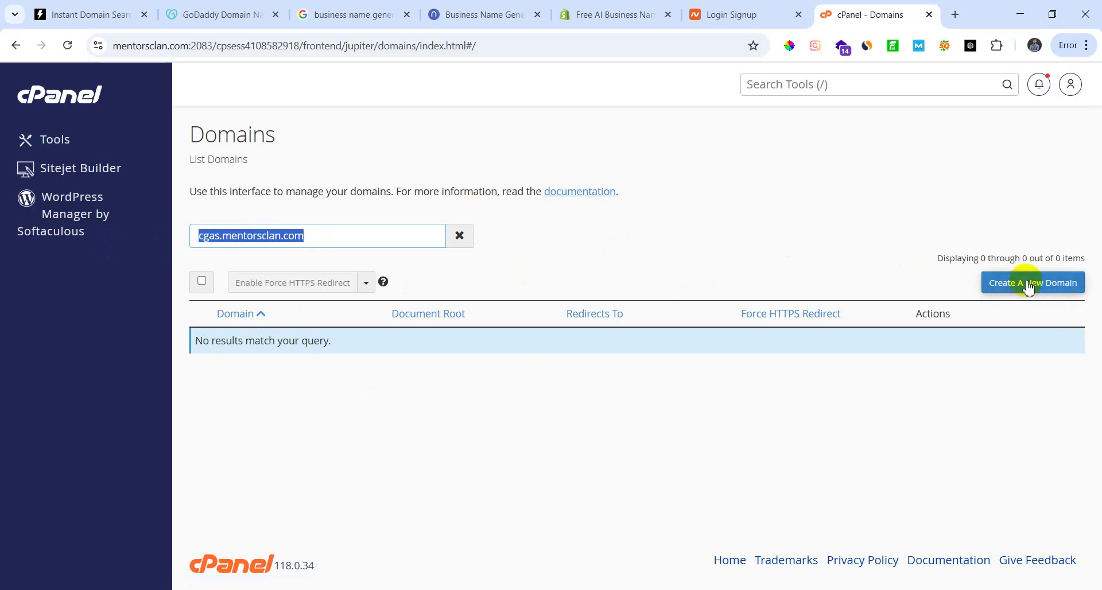
Step: Create a new domain cgas.mentorsclan.com by pasting the name and submitting the form
click(1030, 283)
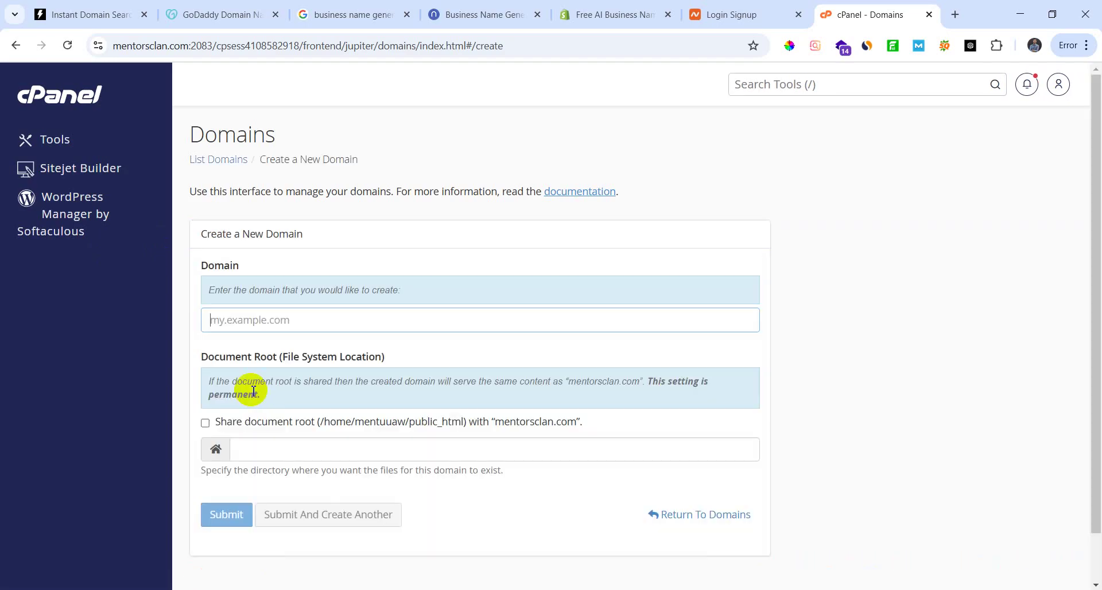
key(ctrl+v)
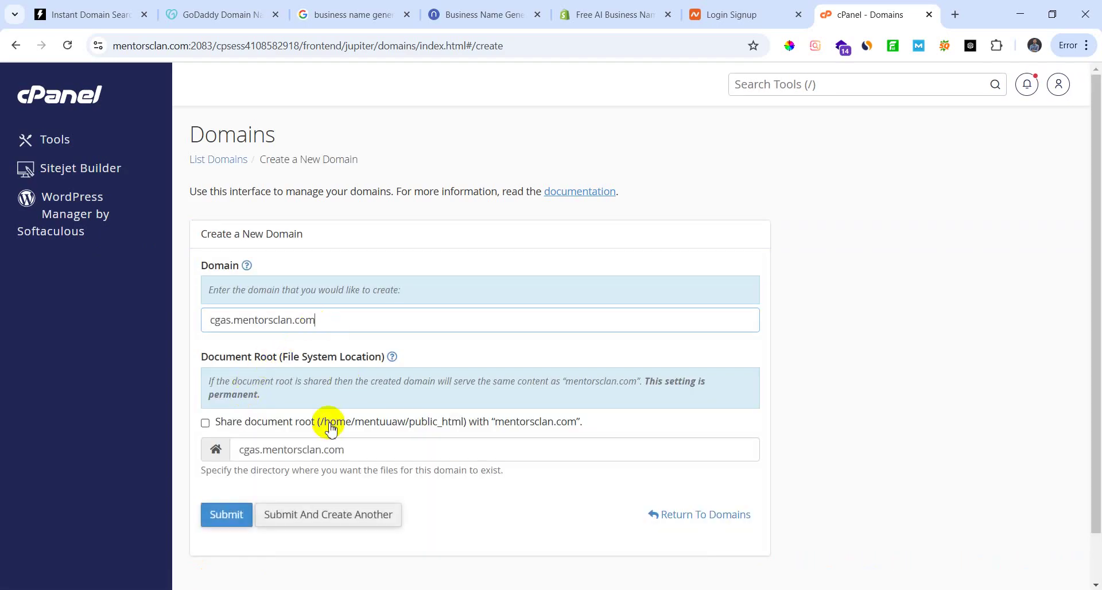
scroll(303, 459, down, 1)
click(230, 461)
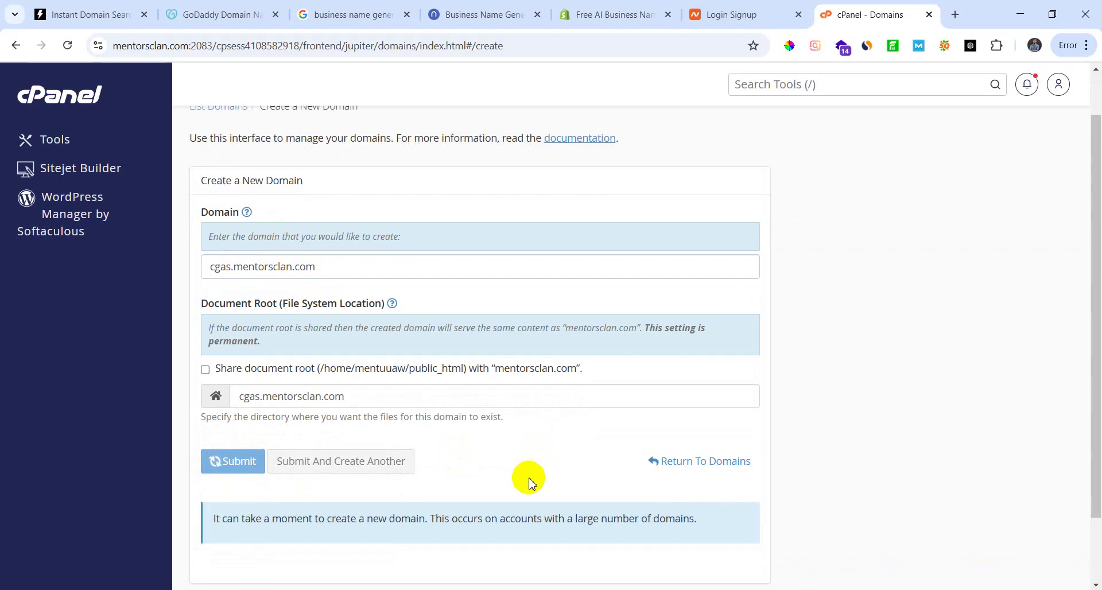
scroll(492, 517, down, 2)
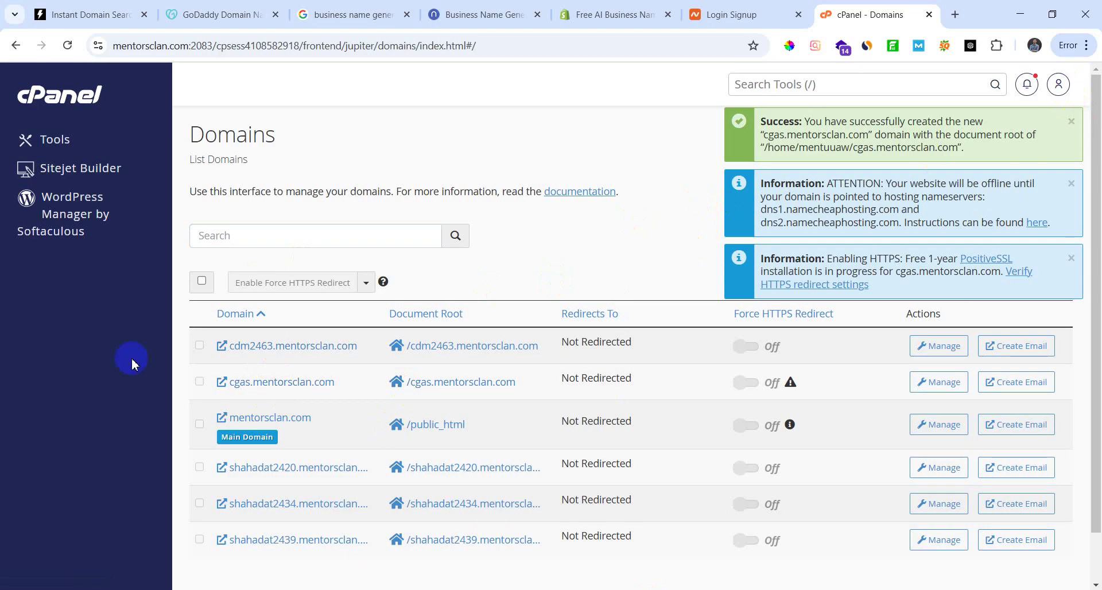
Step: Open WordPress Manager, start a new WordPress install, and open the Choose Protocol dropdown
click(86, 206)
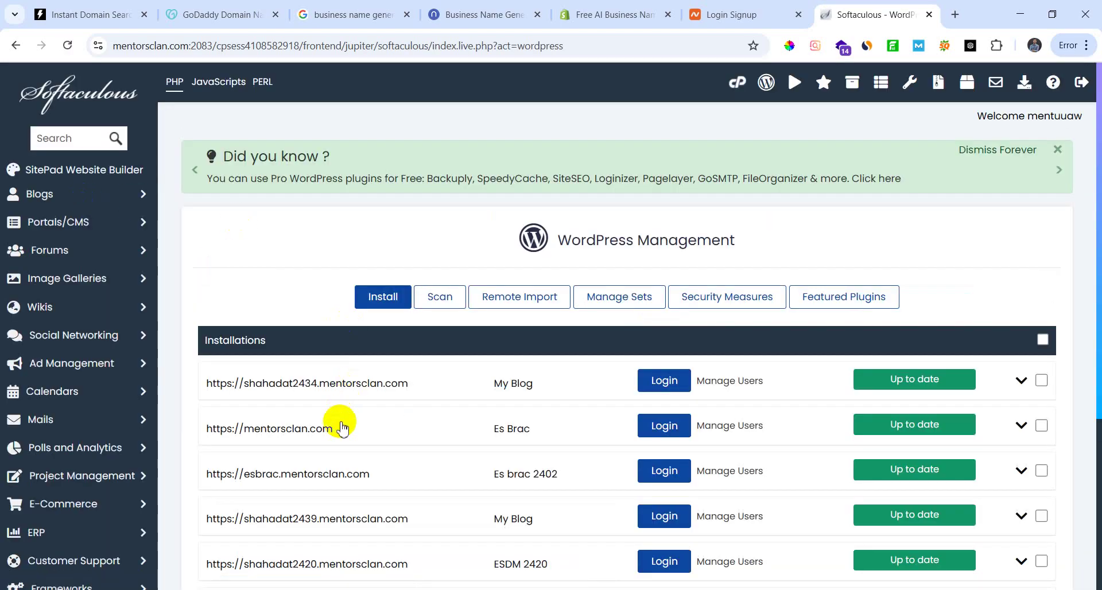
scroll(338, 421, down, 1)
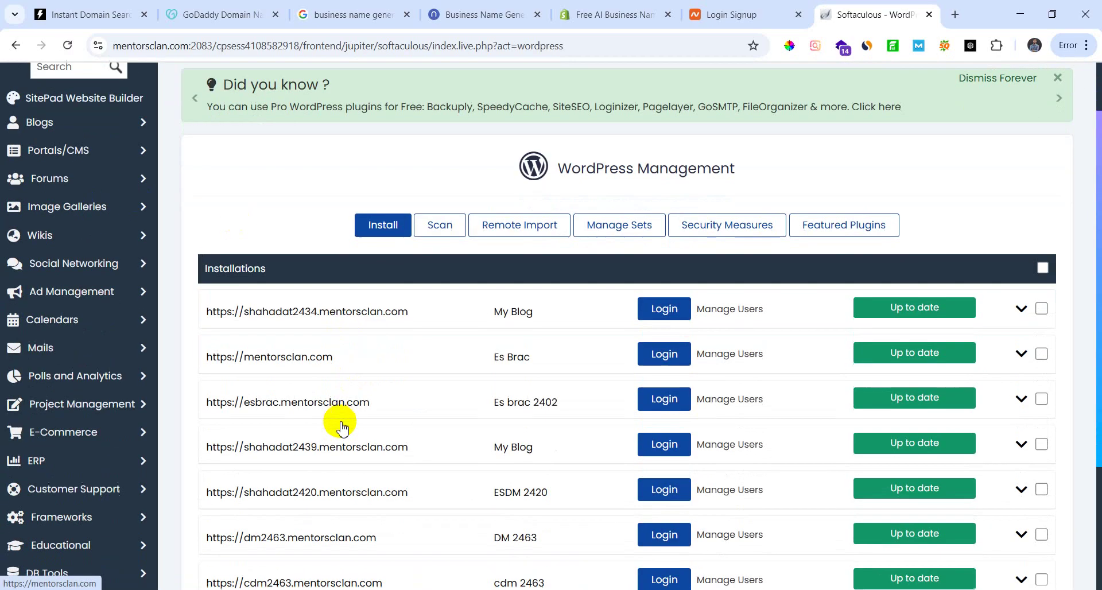
click(387, 241)
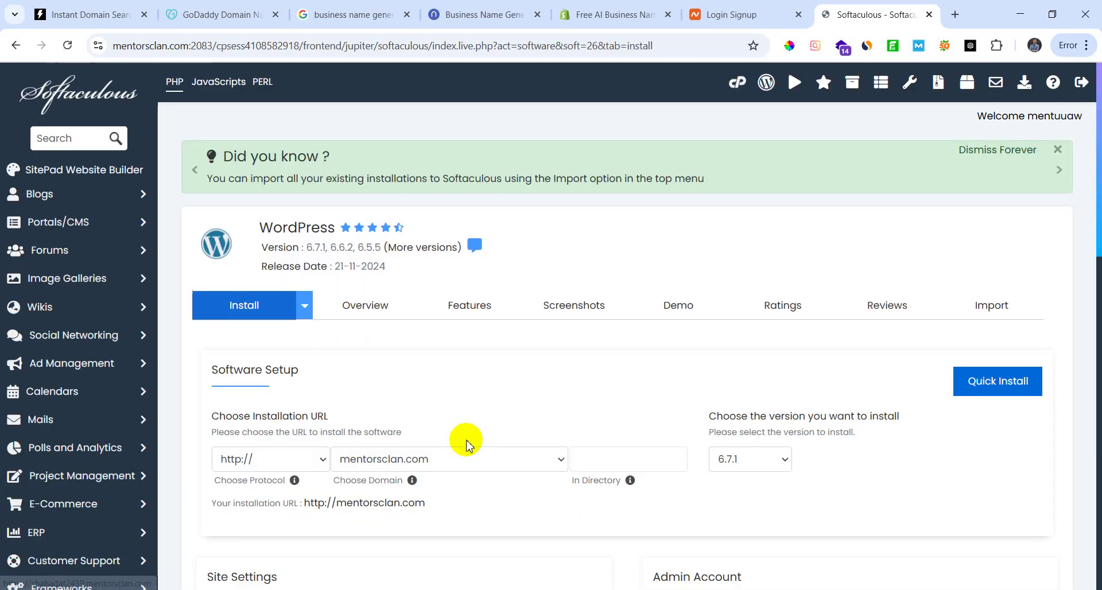
scroll(282, 477, down, 1)
scroll(282, 477, down, 2)
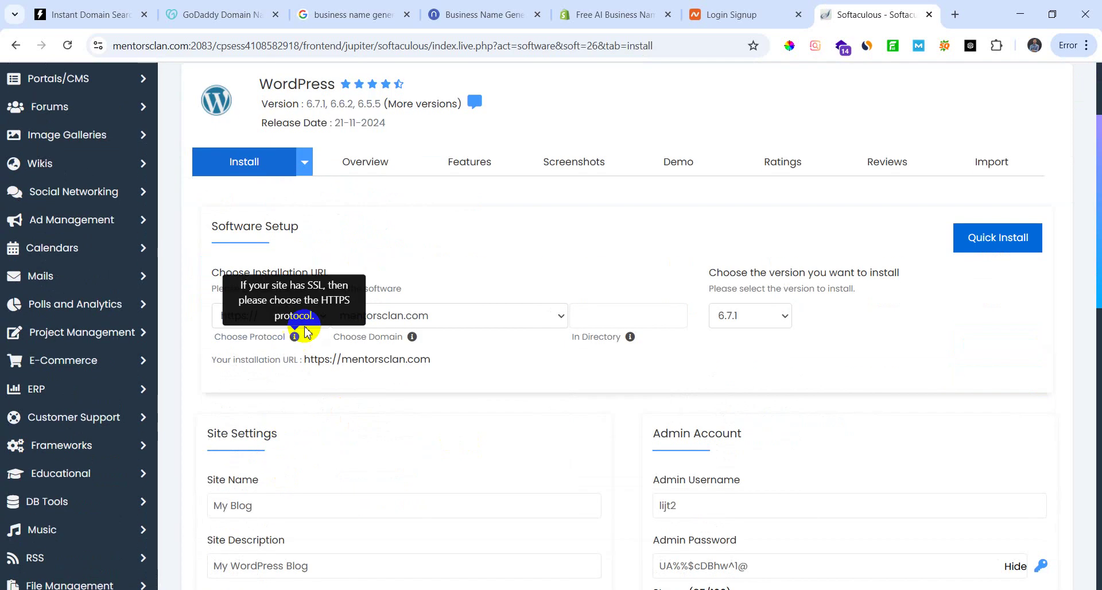
click(313, 316)
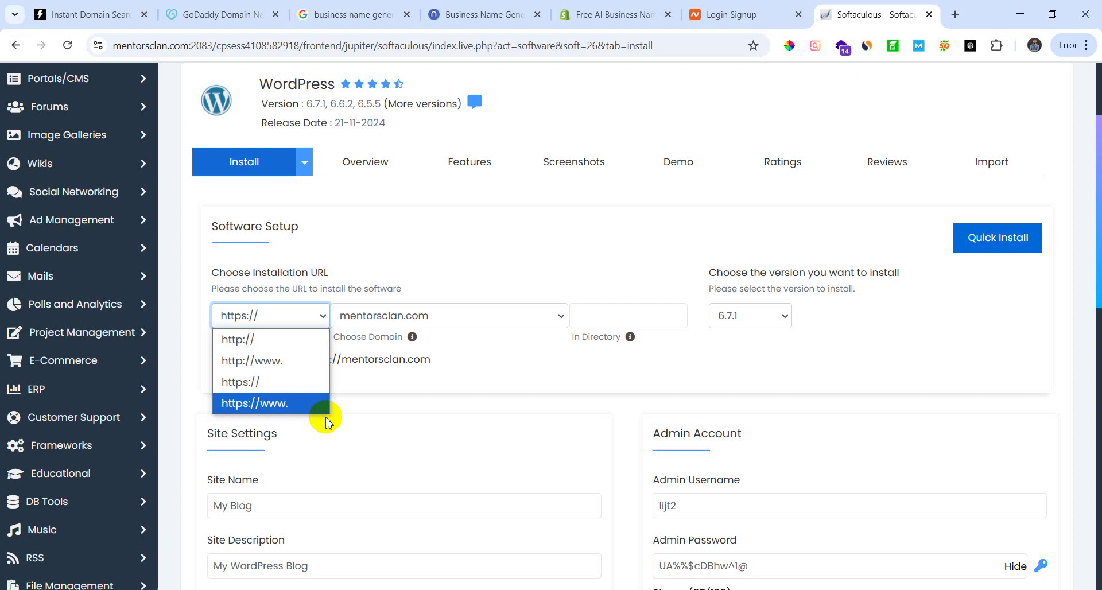
click(955, 14)
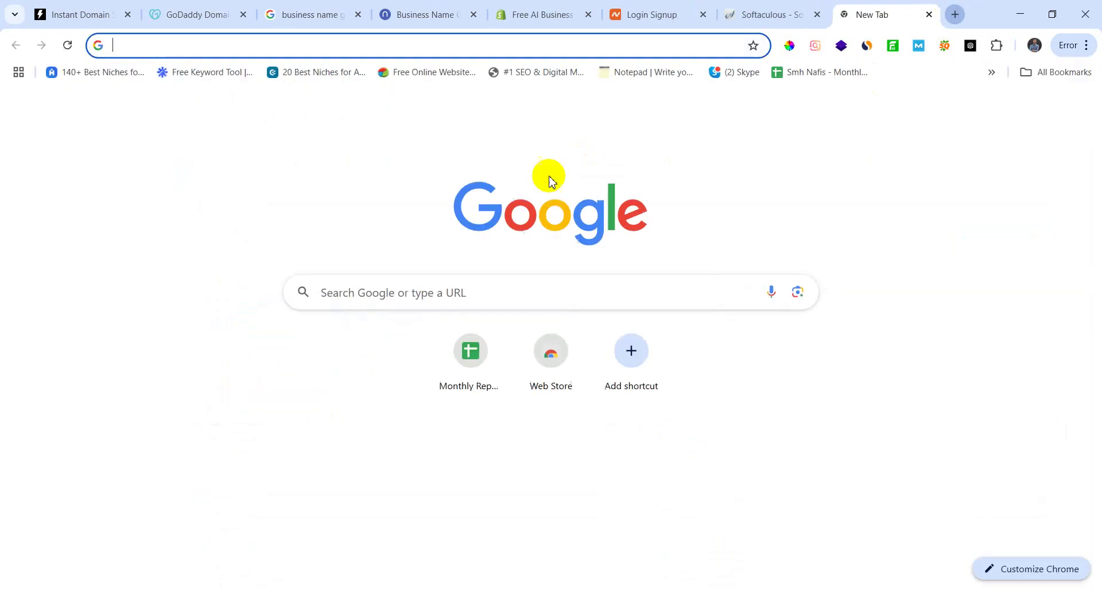
text(wik)
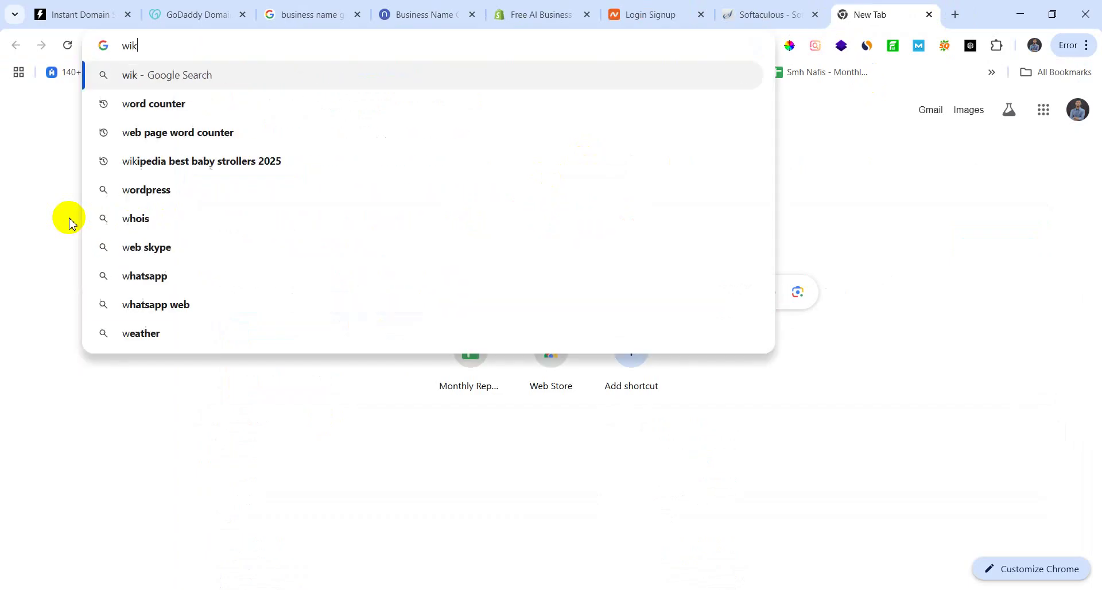
text(ipedia)
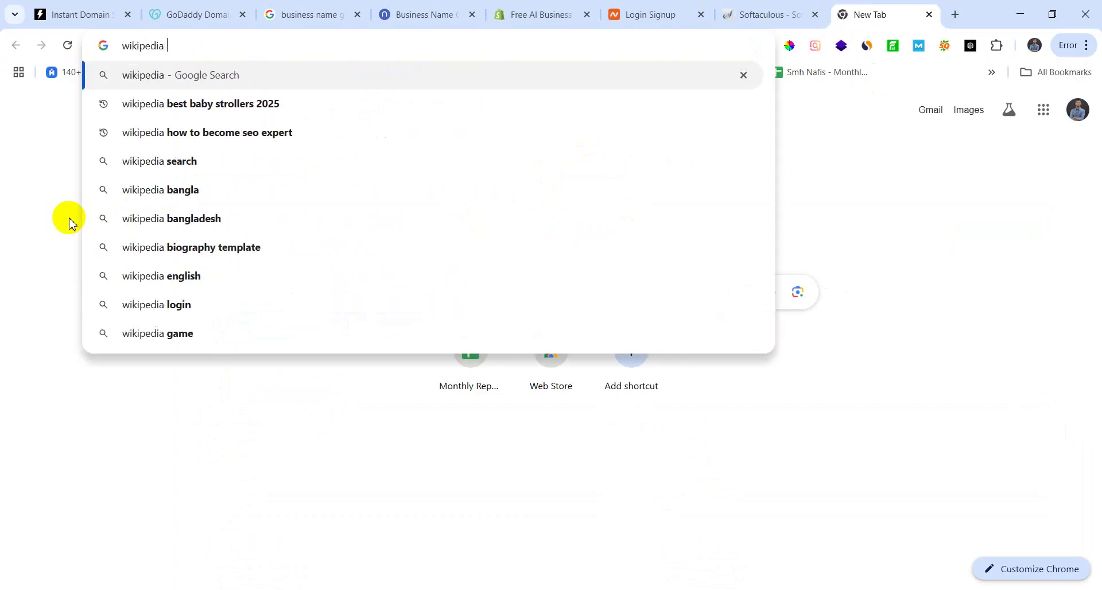
text(.com)
key(Return)
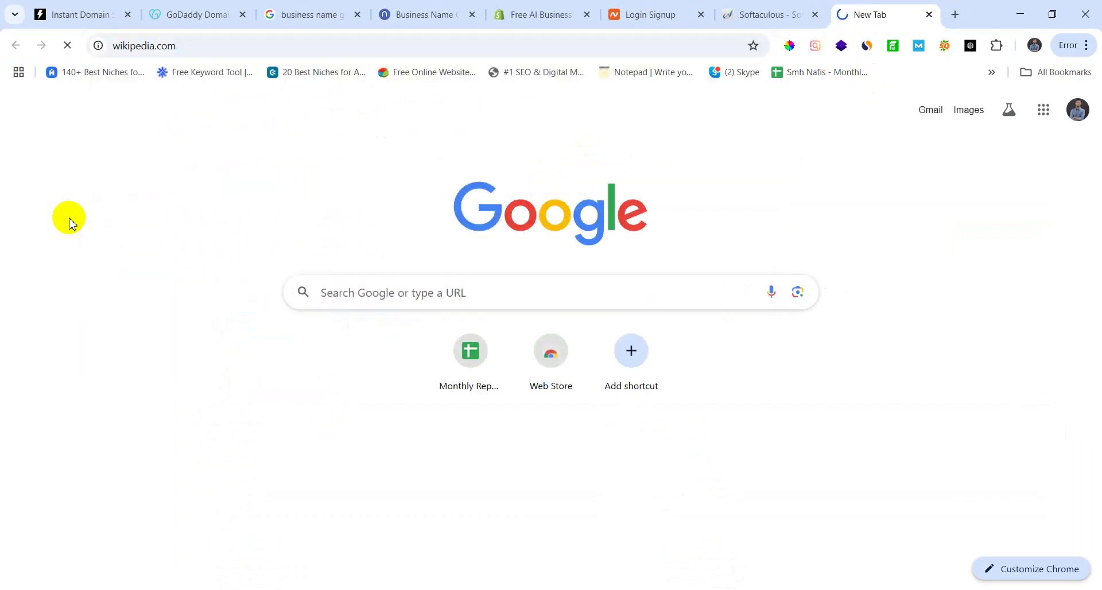
click(327, 43)
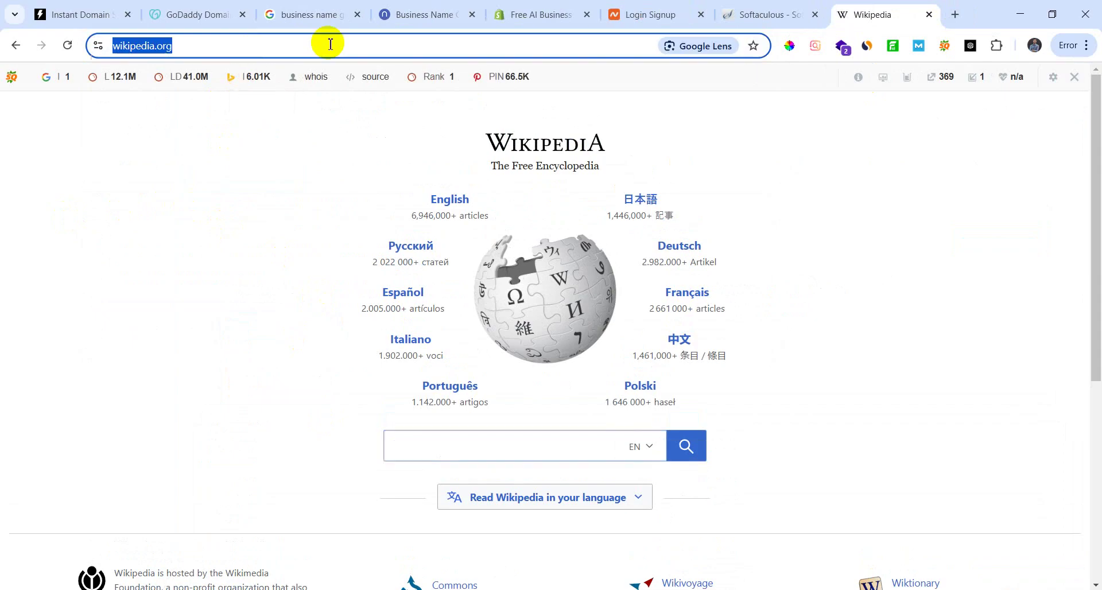
click(327, 43)
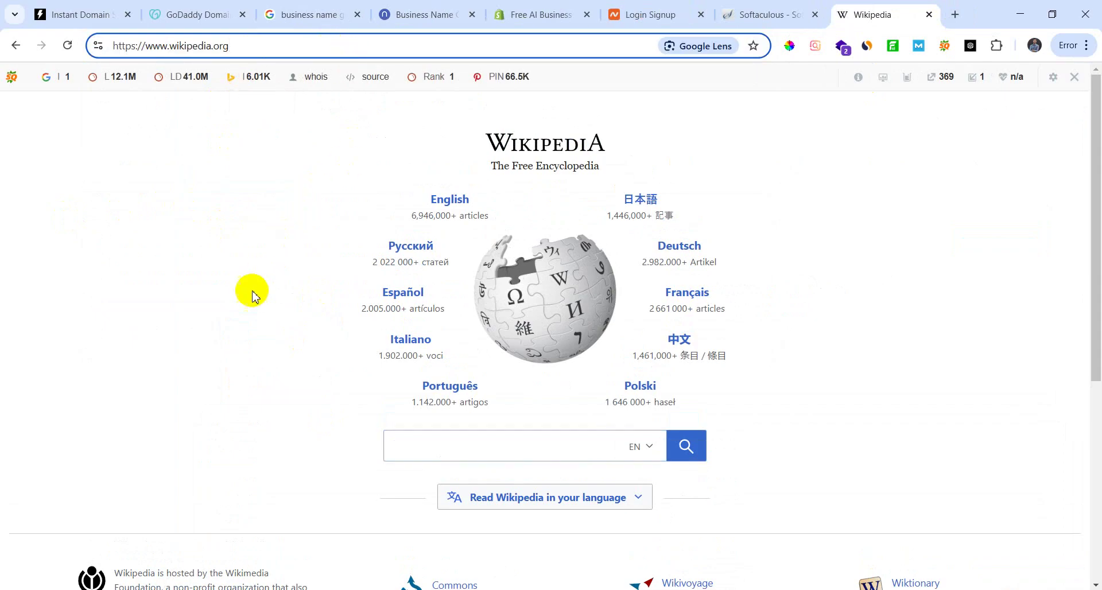
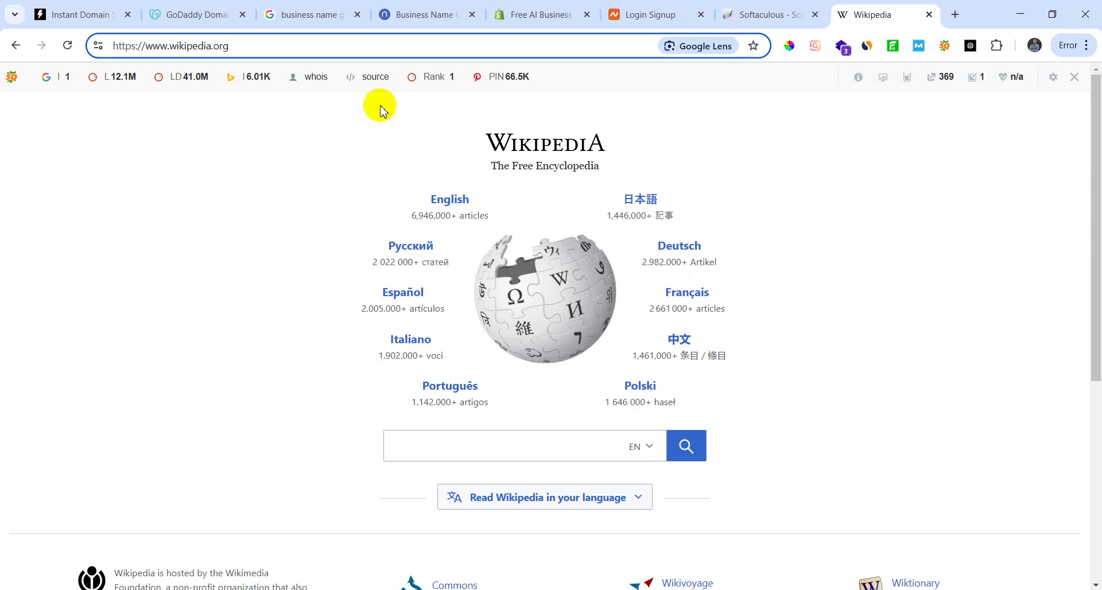
Step: Move through the business-name and Namecheap tabs back to the Softaculous WordPress installer tab
click(419, 13)
click(654, 13)
click(748, 8)
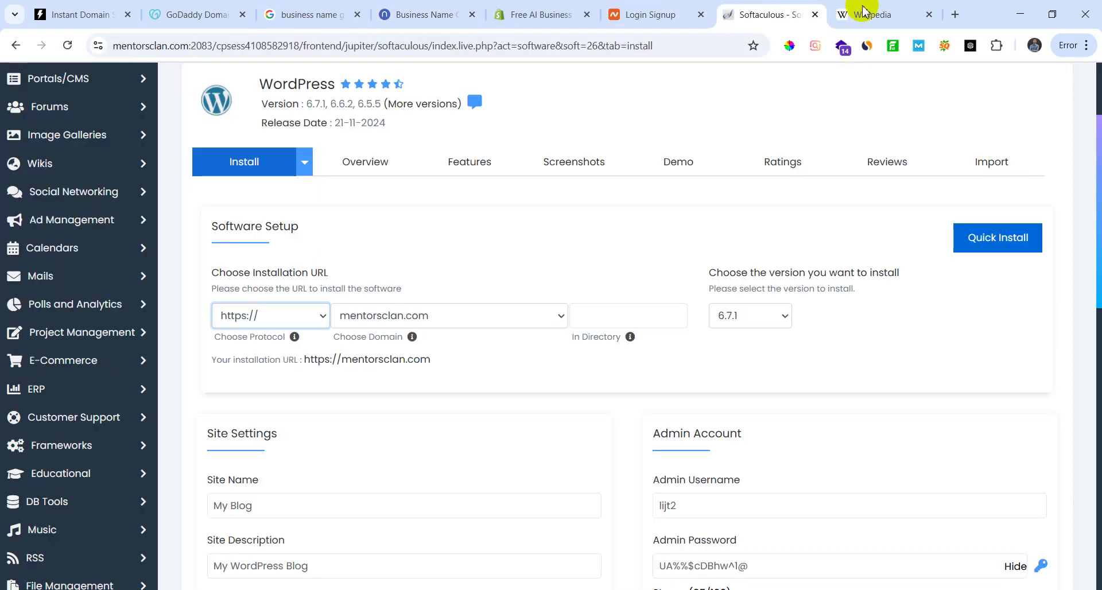
Step: Return to the installer and look over the protocol and domain choices without changing them
click(861, 13)
click(773, 13)
click(323, 321)
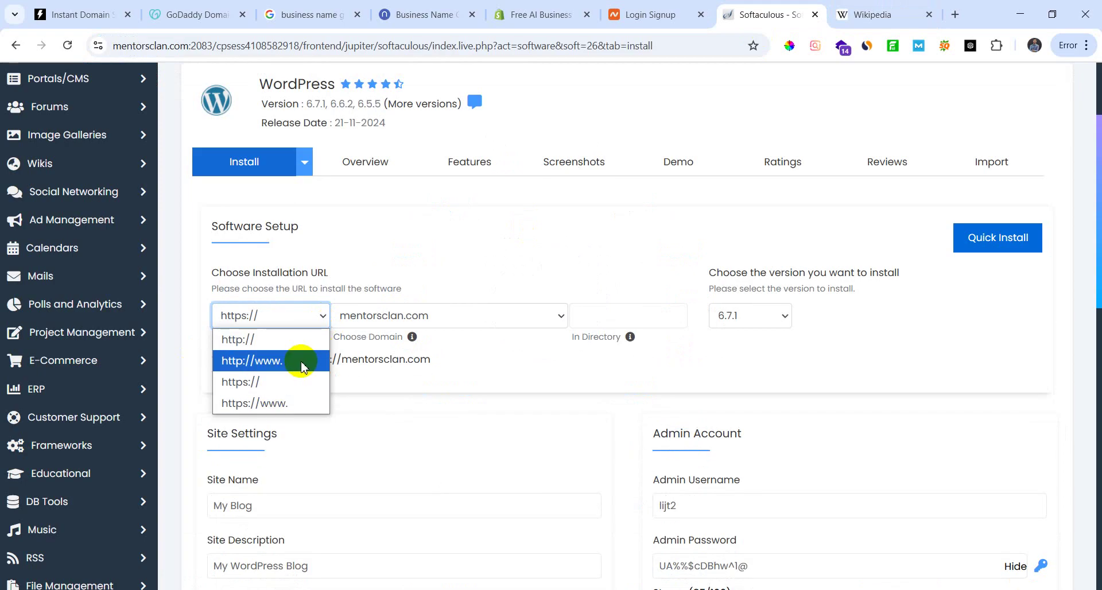
click(535, 326)
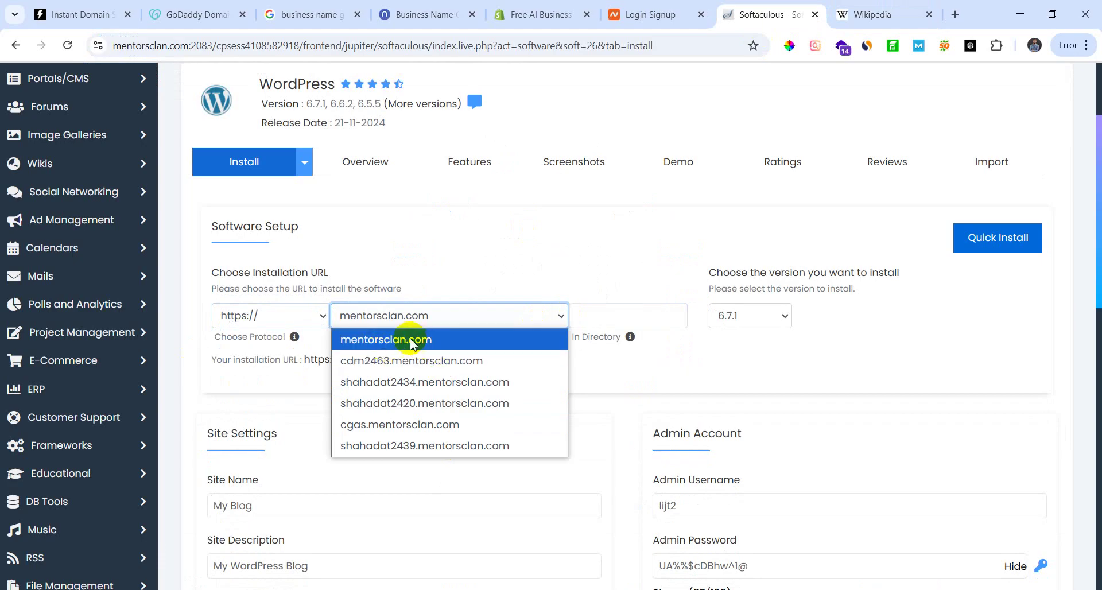
click(229, 45)
double_click(290, 46)
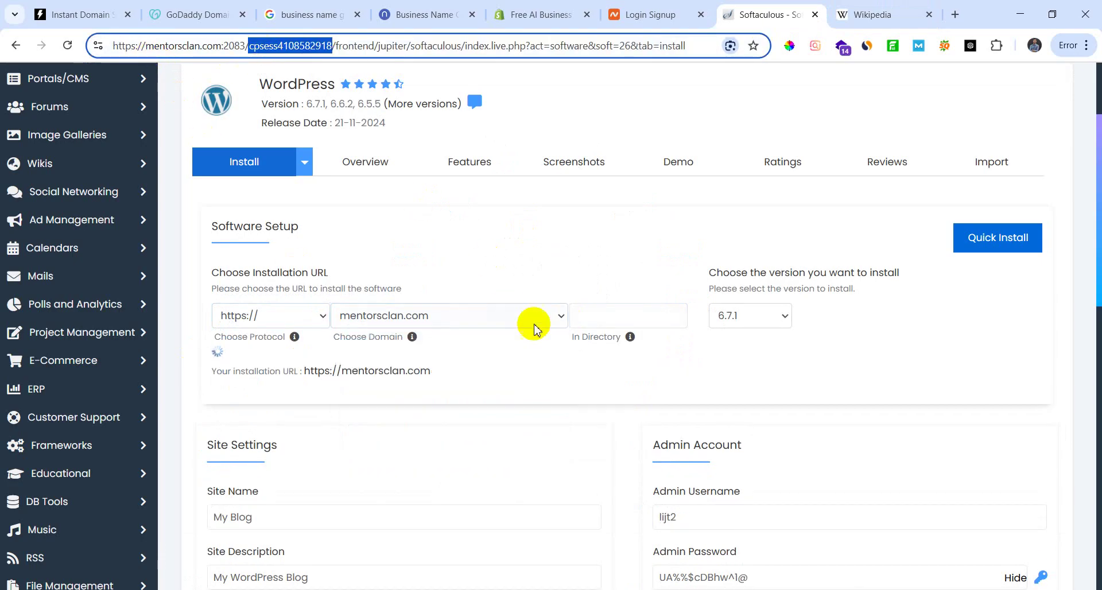
click(562, 316)
click(336, 318)
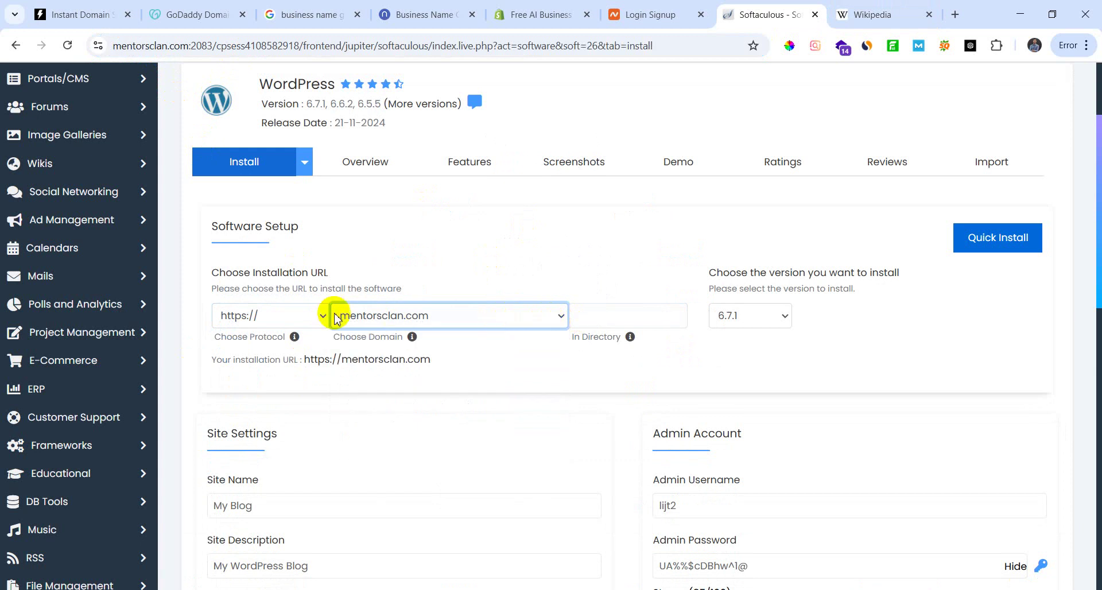
click(308, 315)
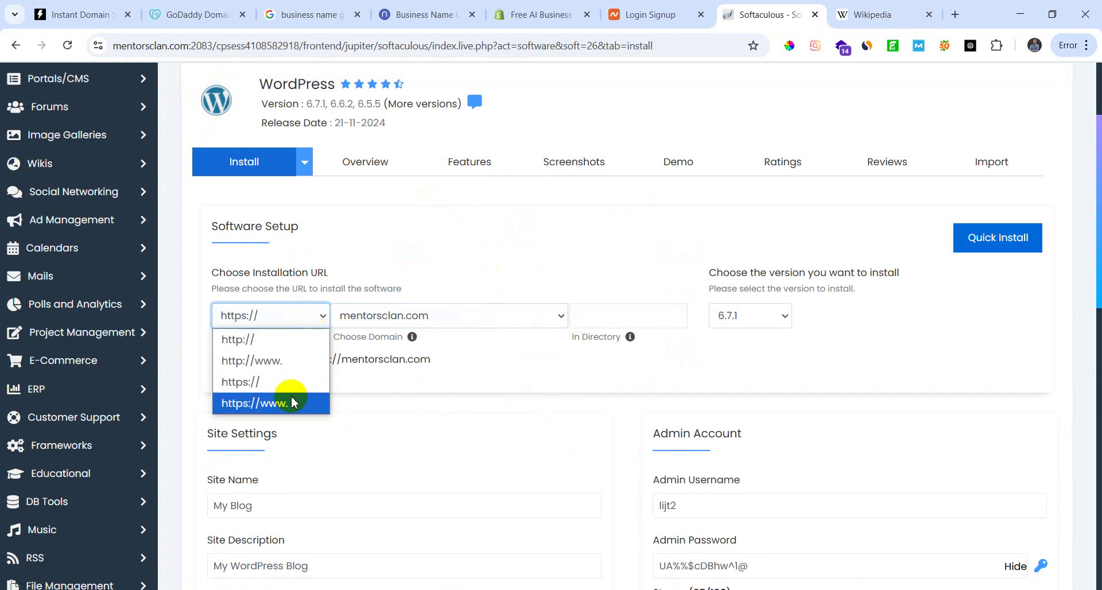
click(293, 402)
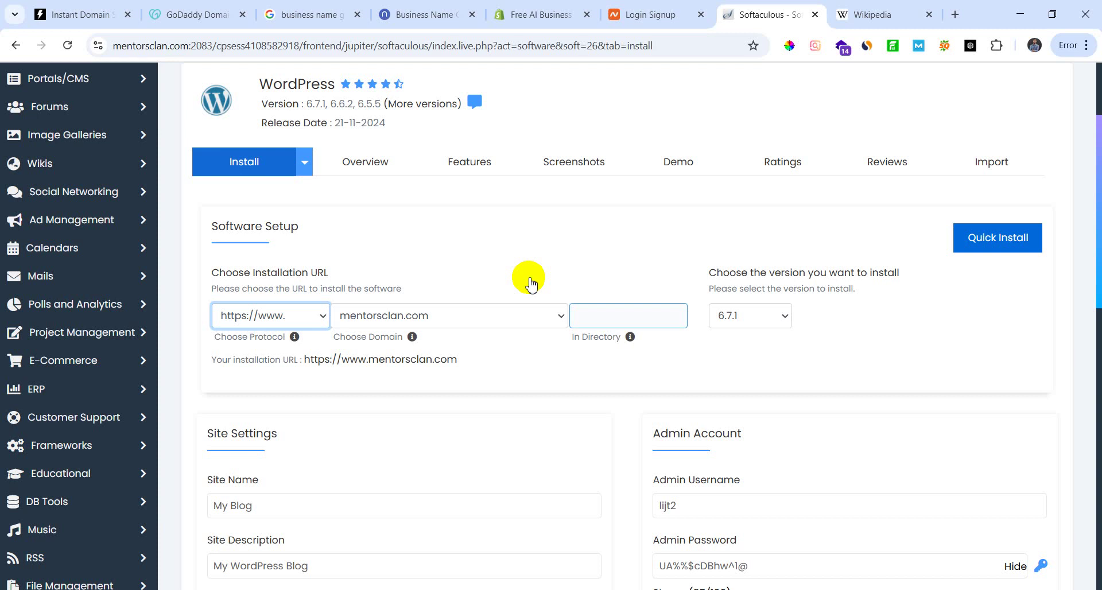
click(322, 316)
click(283, 382)
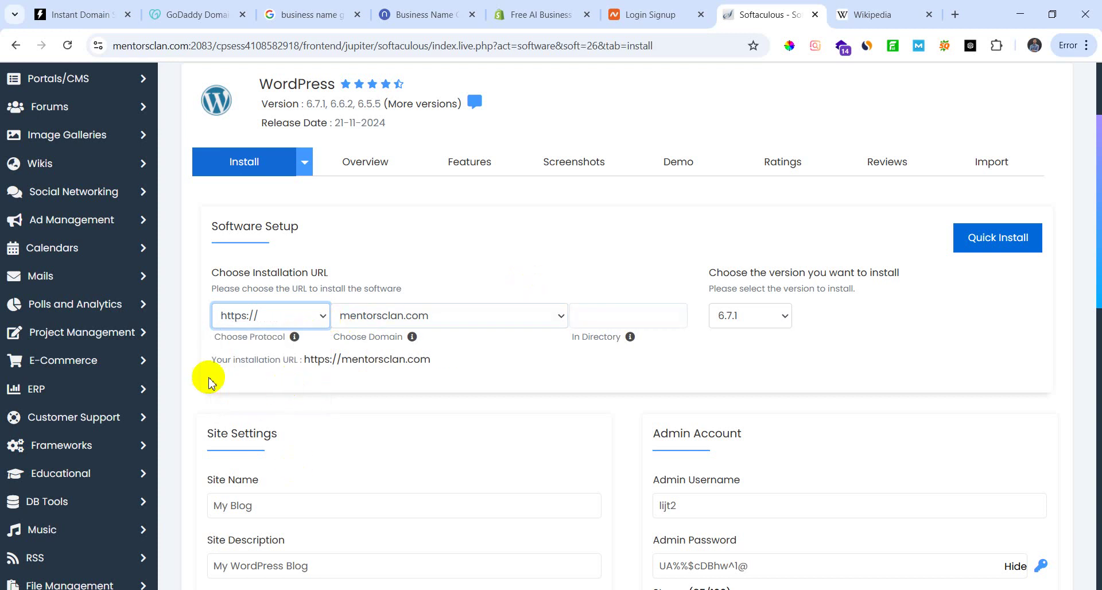
click(559, 319)
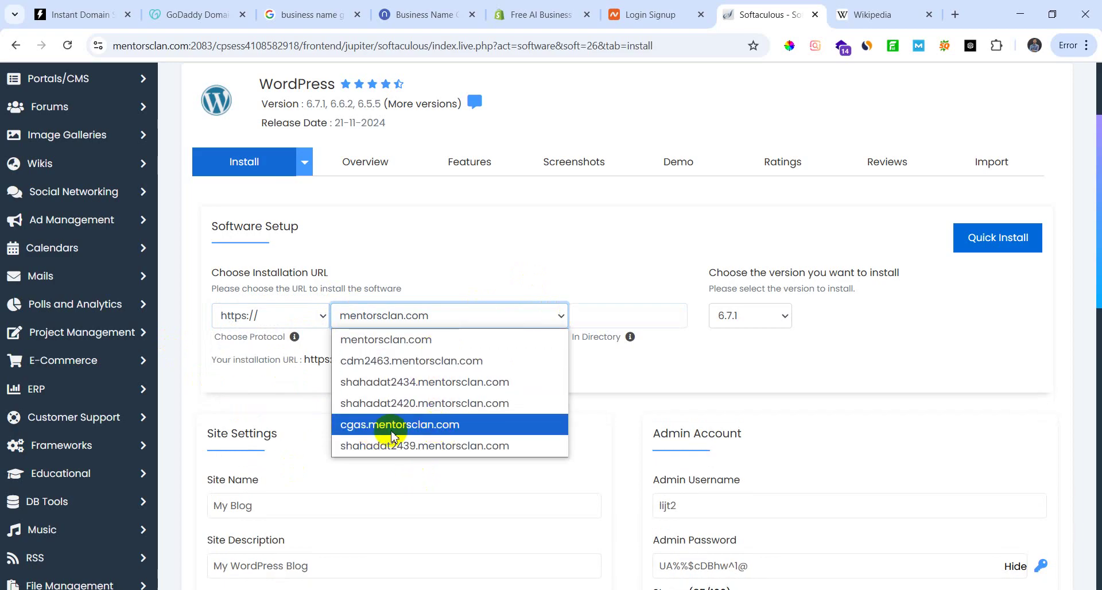
Step: Choose cgas.mentorsclan.com, enter then delete 'wp' in In Directory, and select the Site Name text
click(392, 428)
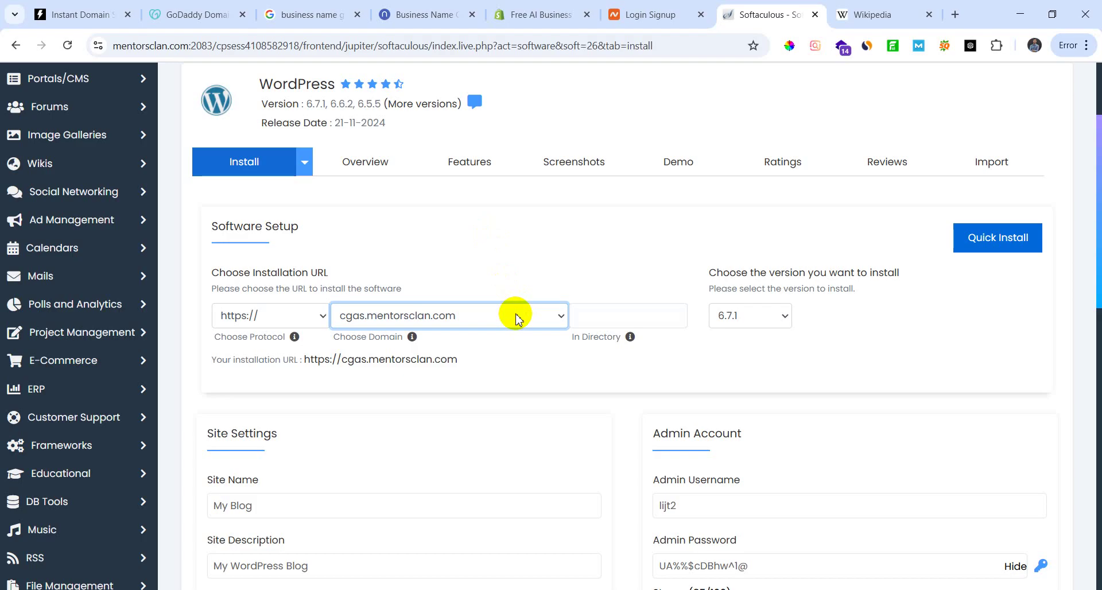
click(642, 313)
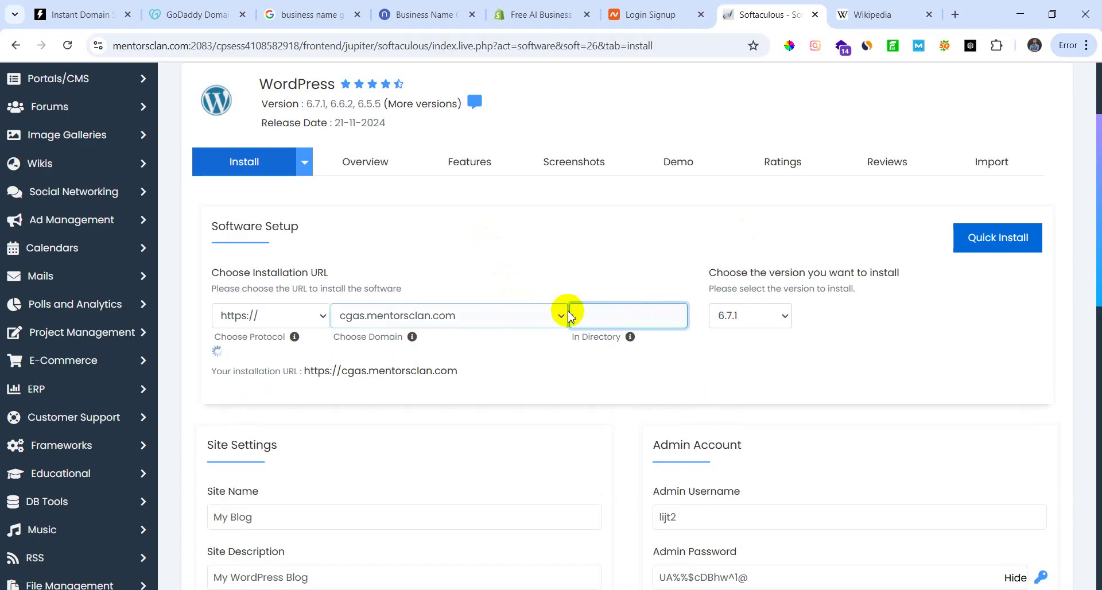
text(wp)
double_click(583, 316)
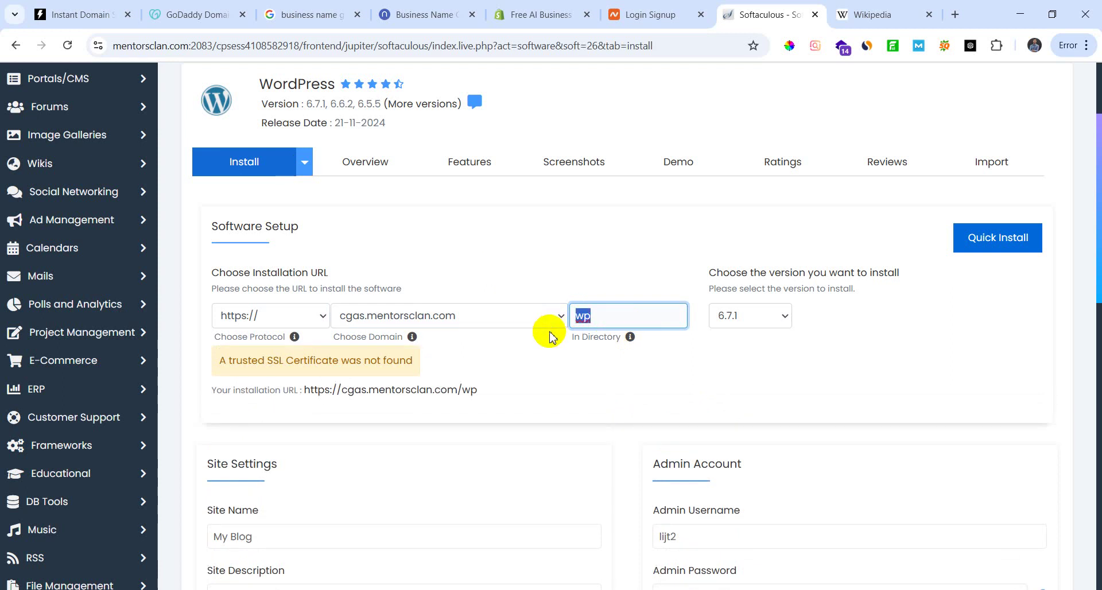
key(BackSpace)
click(556, 386)
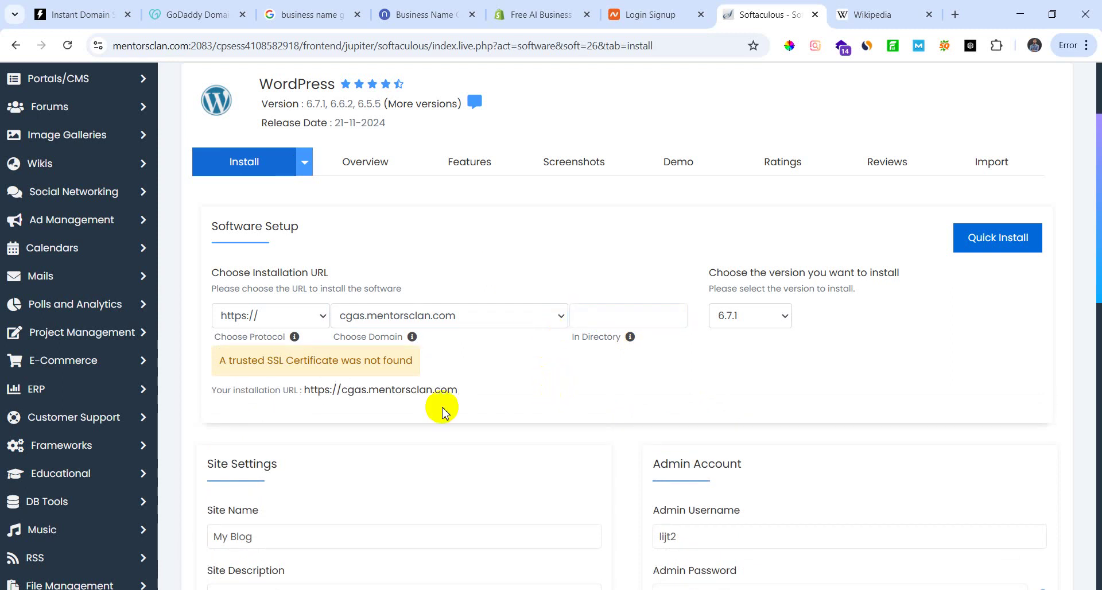
scroll(492, 450, down, 3)
drag(327, 323, 192, 324)
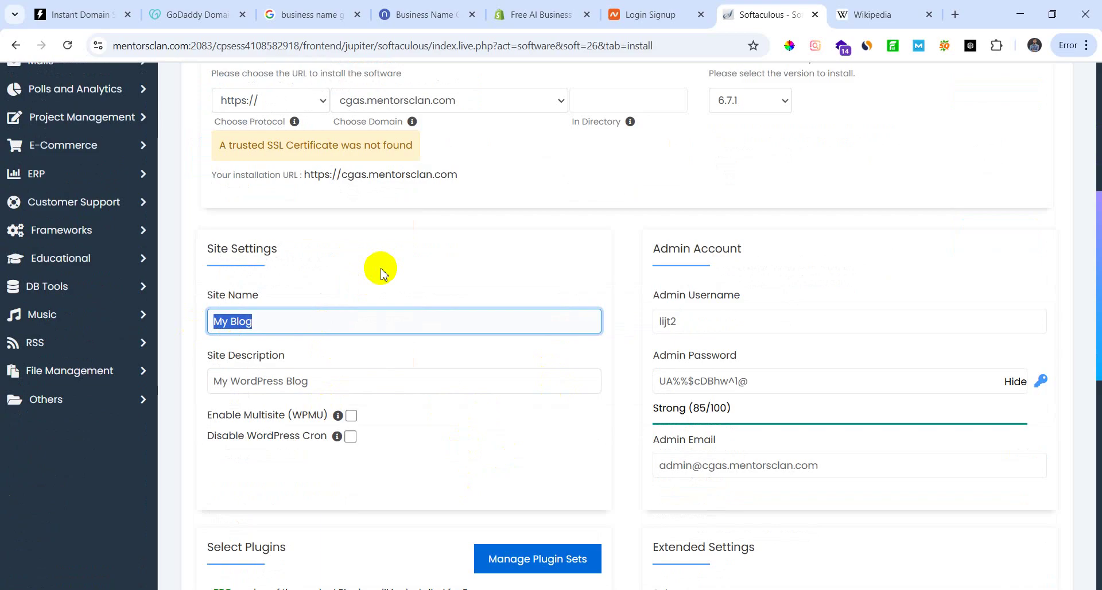
Step: Name the site 'game mora epicade', checking the name against the Namelix and domain search tabs
text(game)
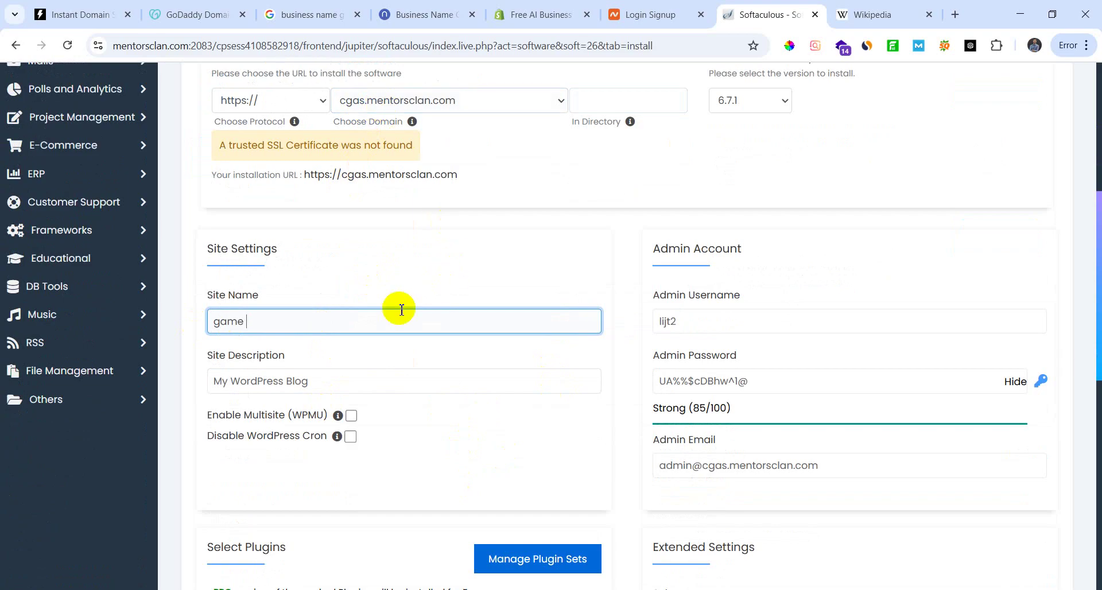
click(432, 15)
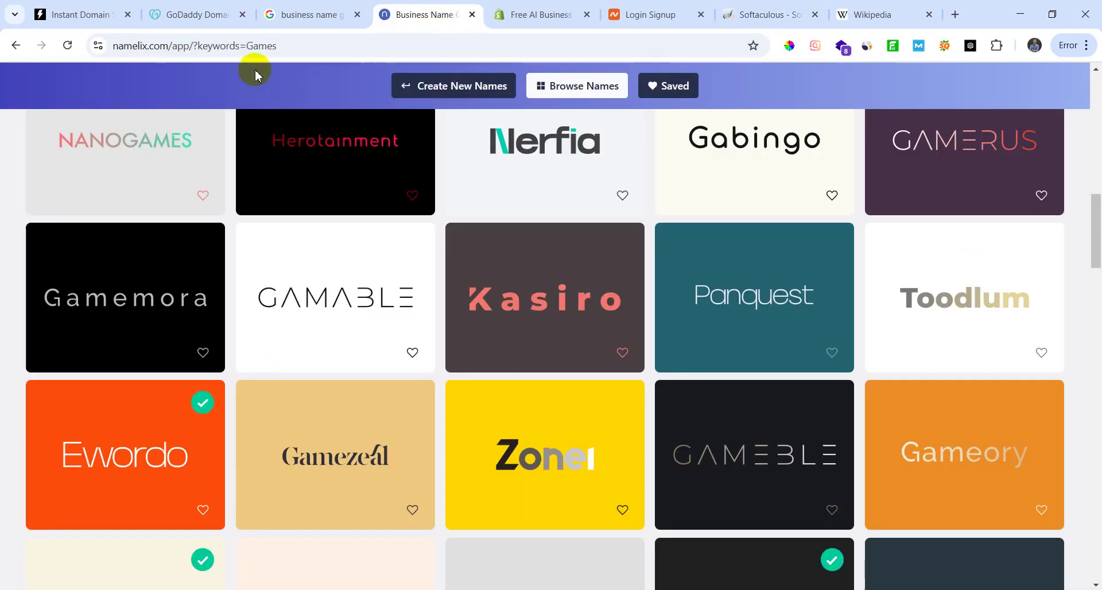
click(58, 14)
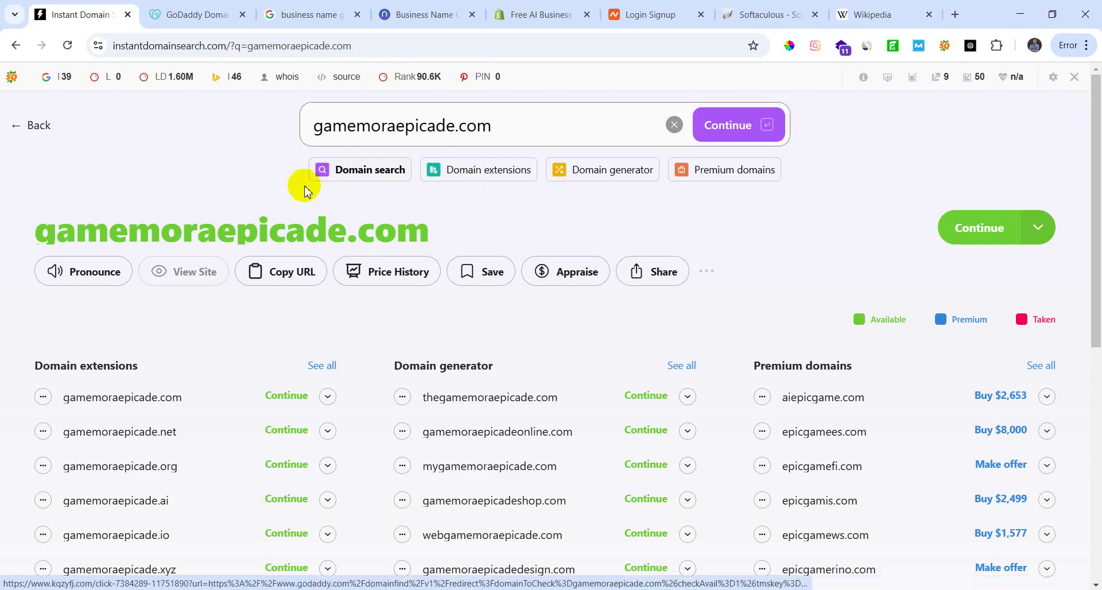
click(214, 14)
click(877, 12)
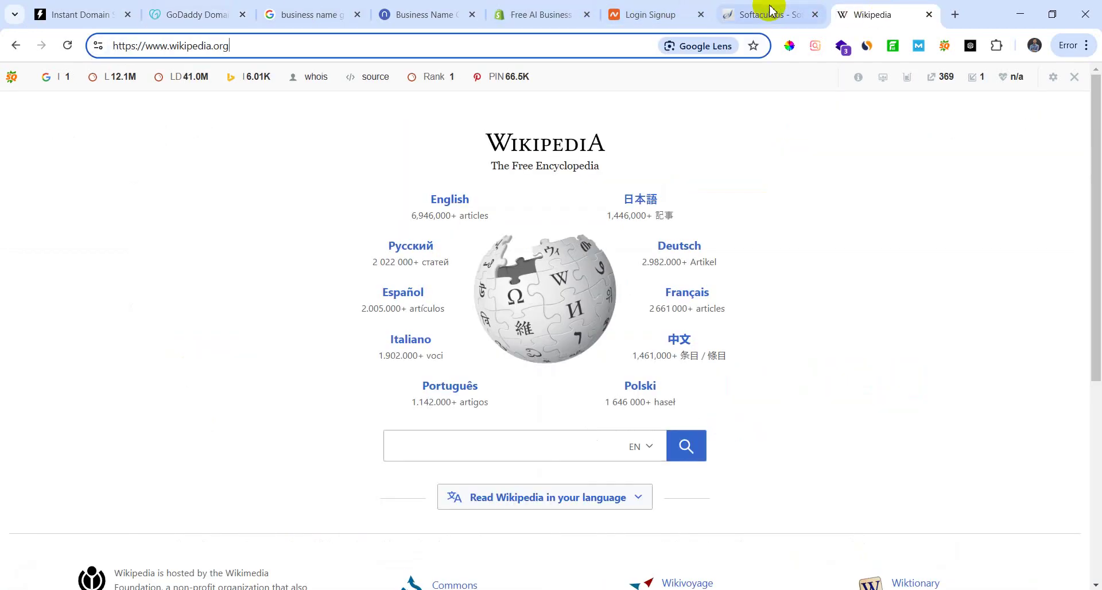
click(768, 14)
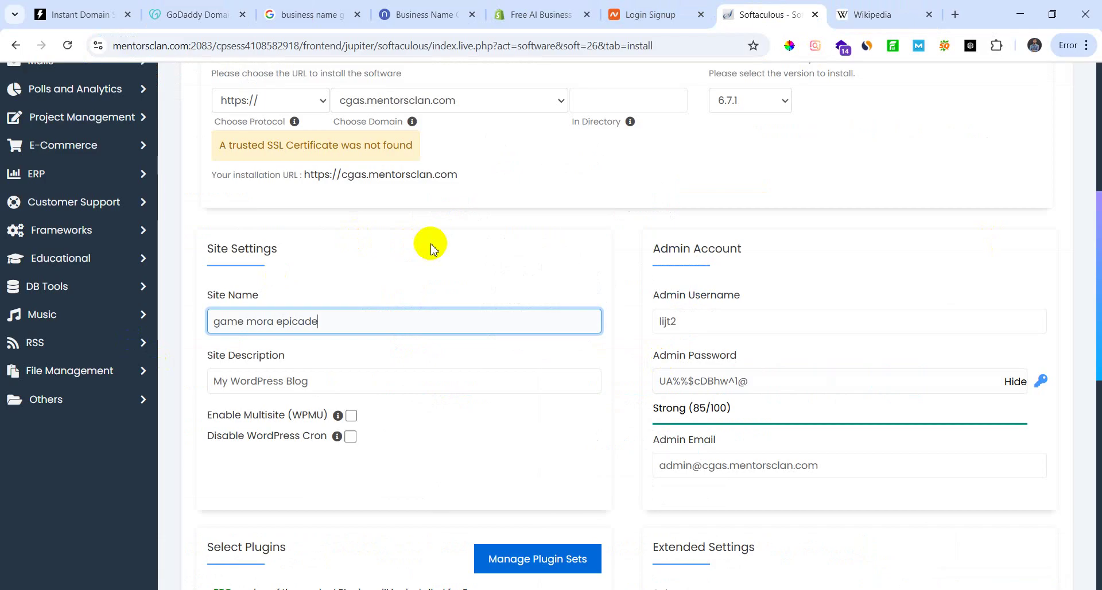
scroll(399, 402, down, 1)
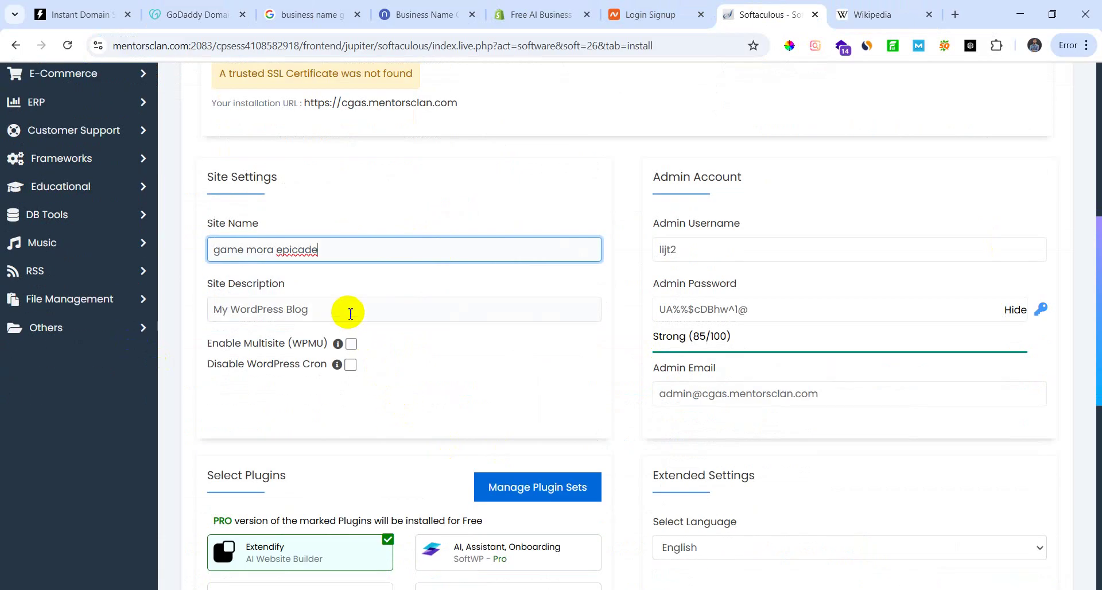
Step: Fill the site description with the autofill suggestion 'Learn more earn more', then scroll through the form
key(Tab)
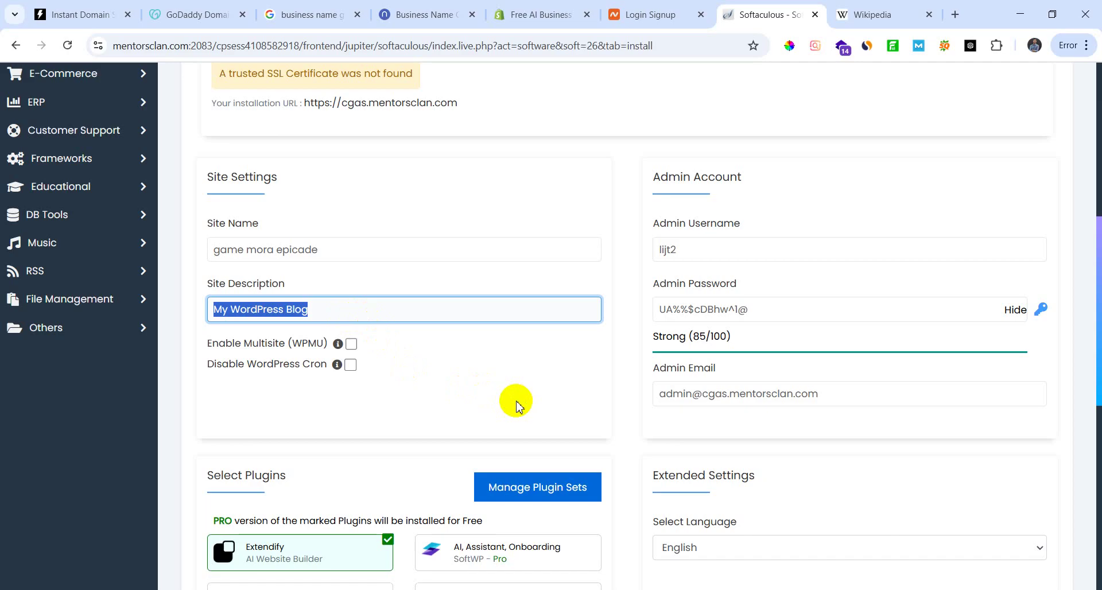
text(Le)
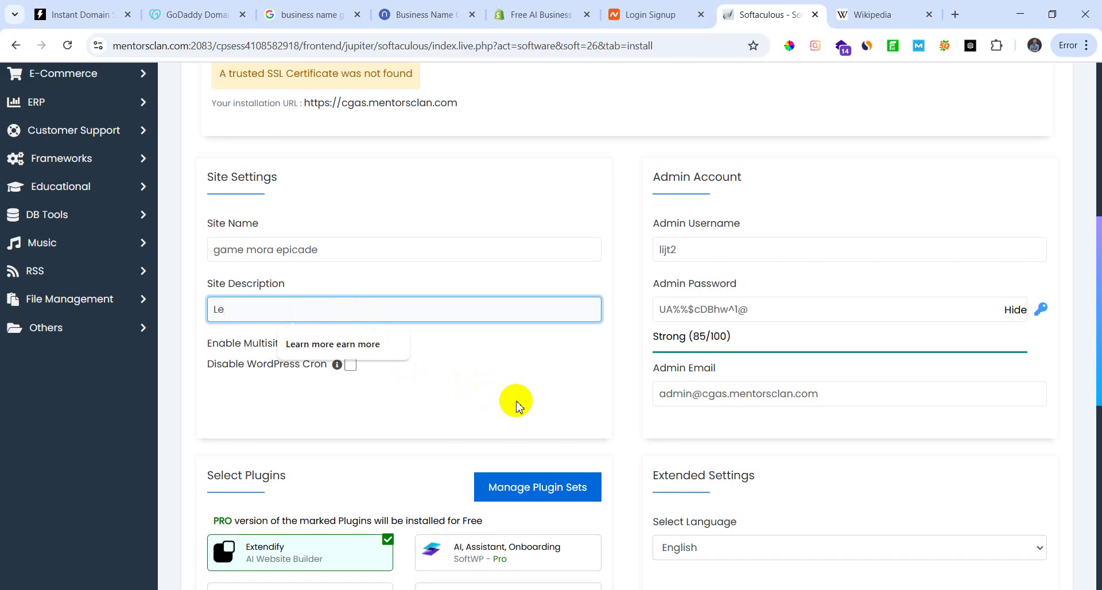
click(382, 342)
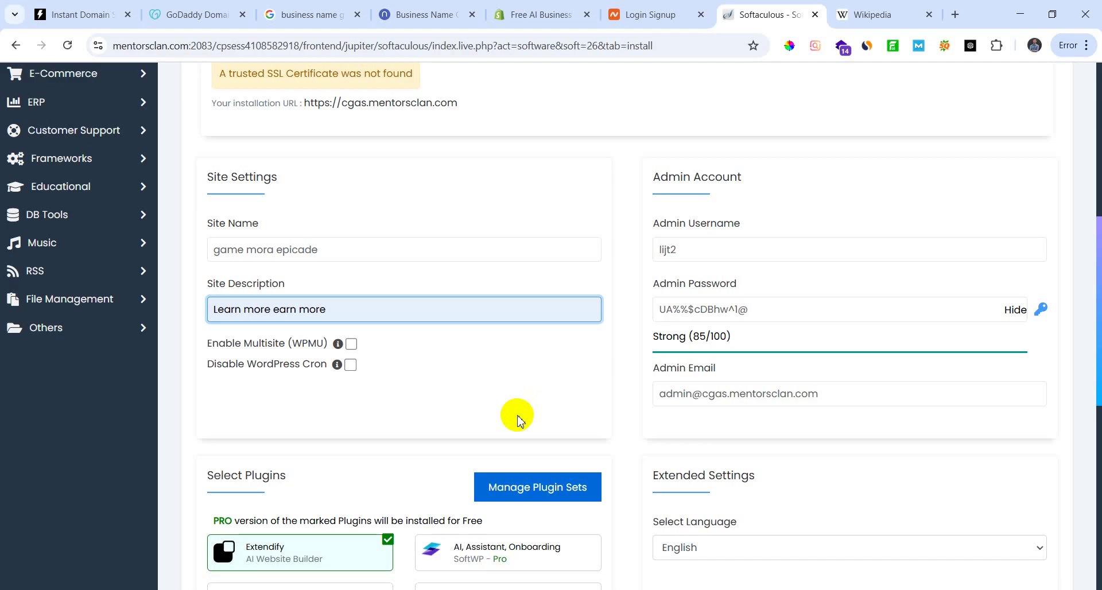
scroll(505, 475, down, 4)
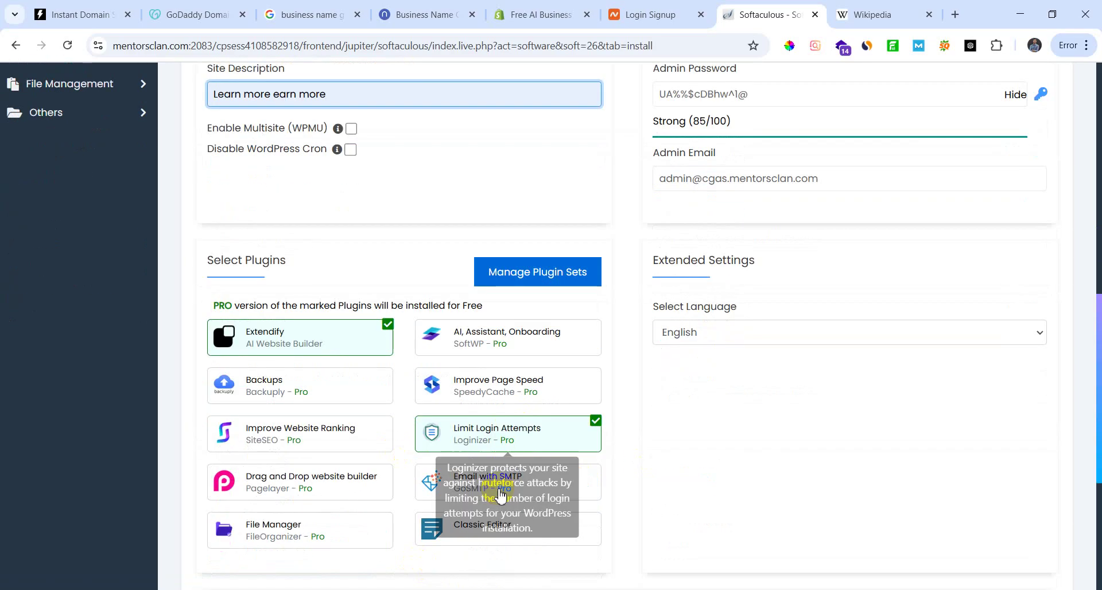
scroll(774, 431, up, 2)
scroll(524, 513, up, 2)
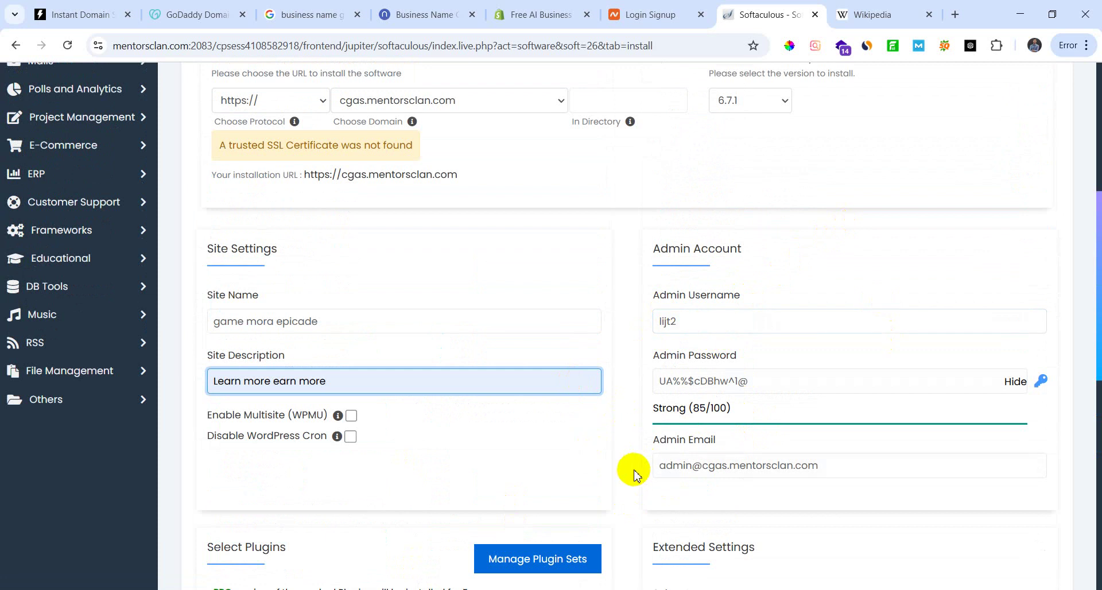
scroll(554, 476, down, 2)
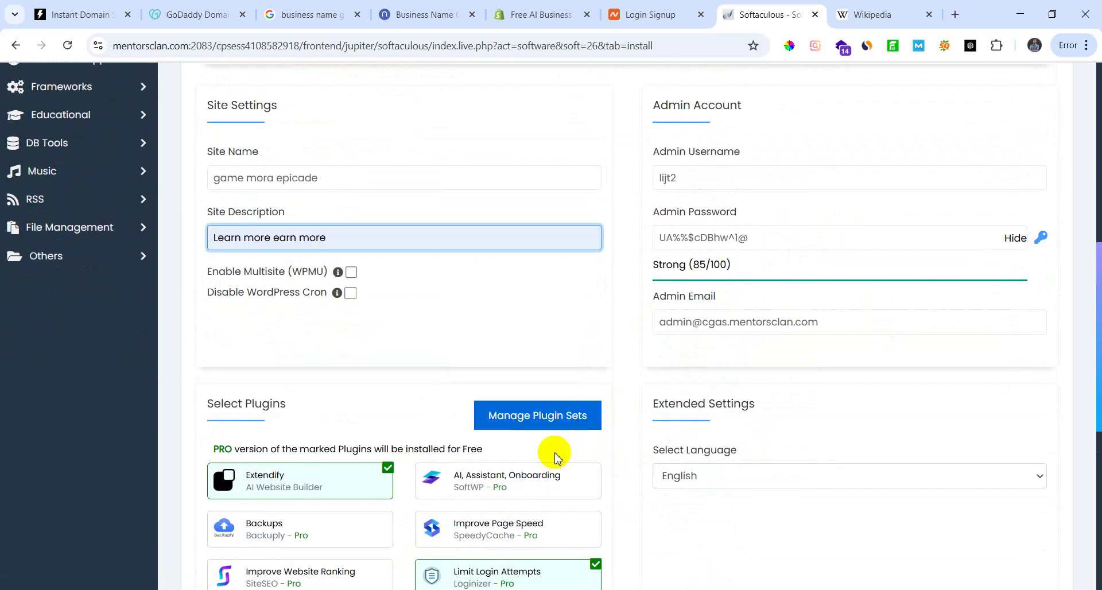
scroll(548, 459, up, 2)
scroll(546, 459, down, 10)
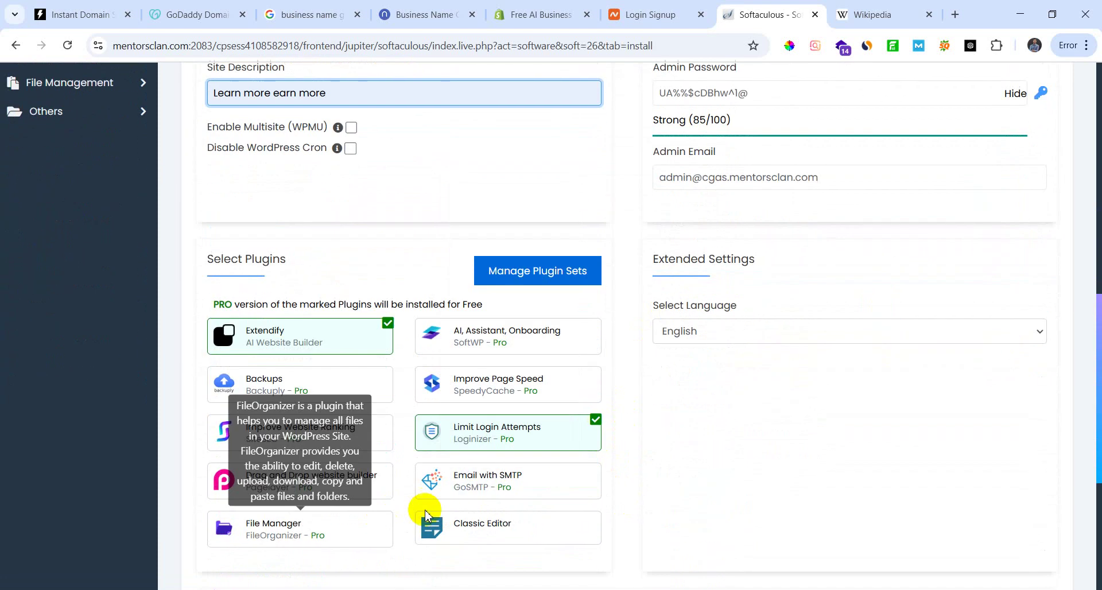
scroll(414, 500, up, 3)
scroll(615, 485, down, 3)
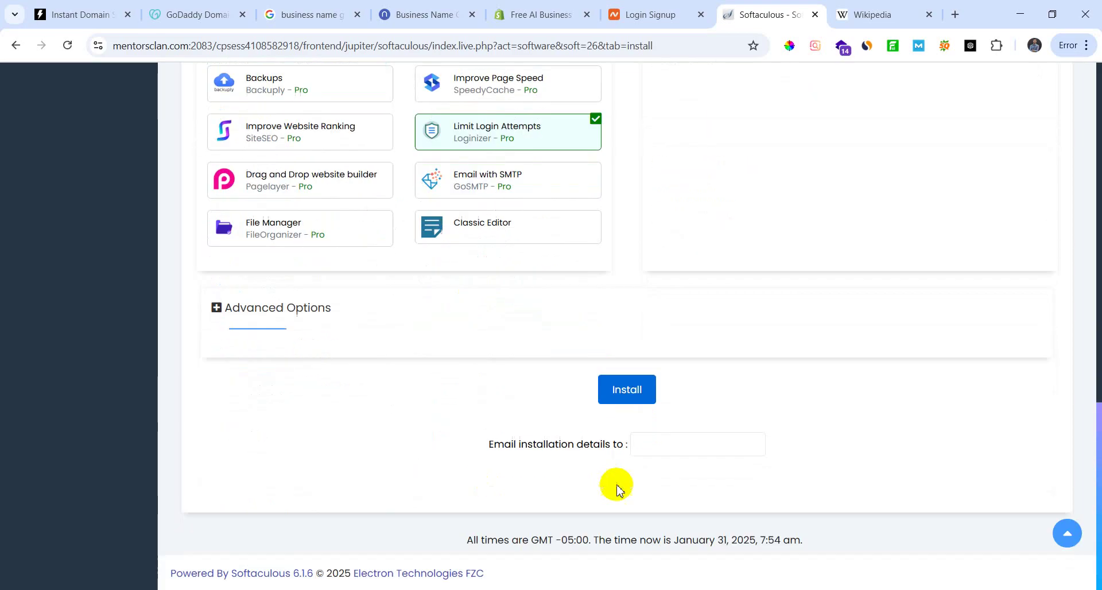
click(627, 389)
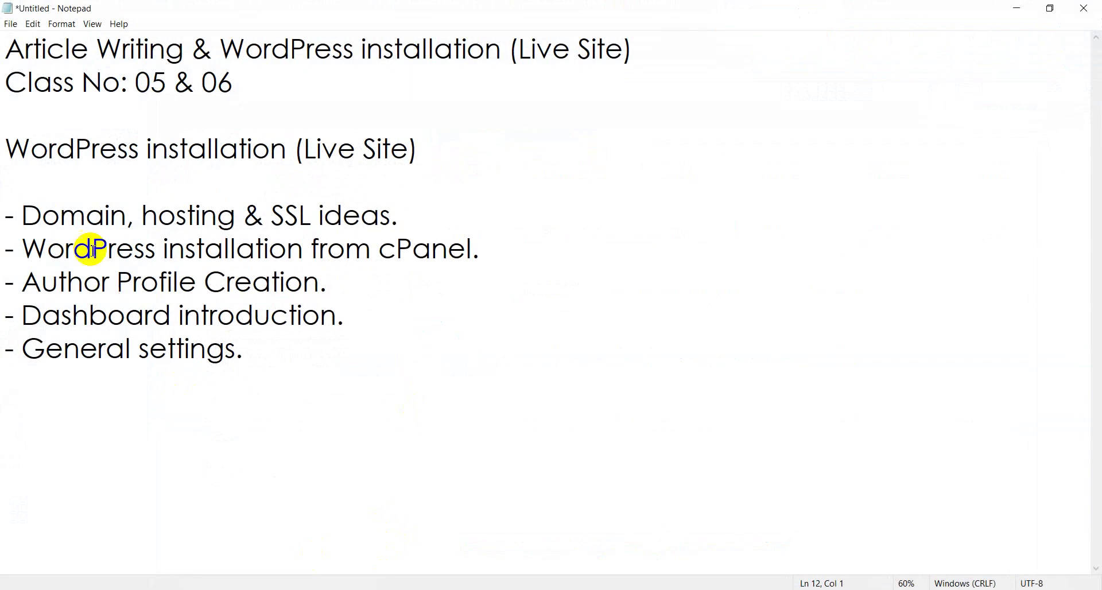
drag(8, 249, 562, 263)
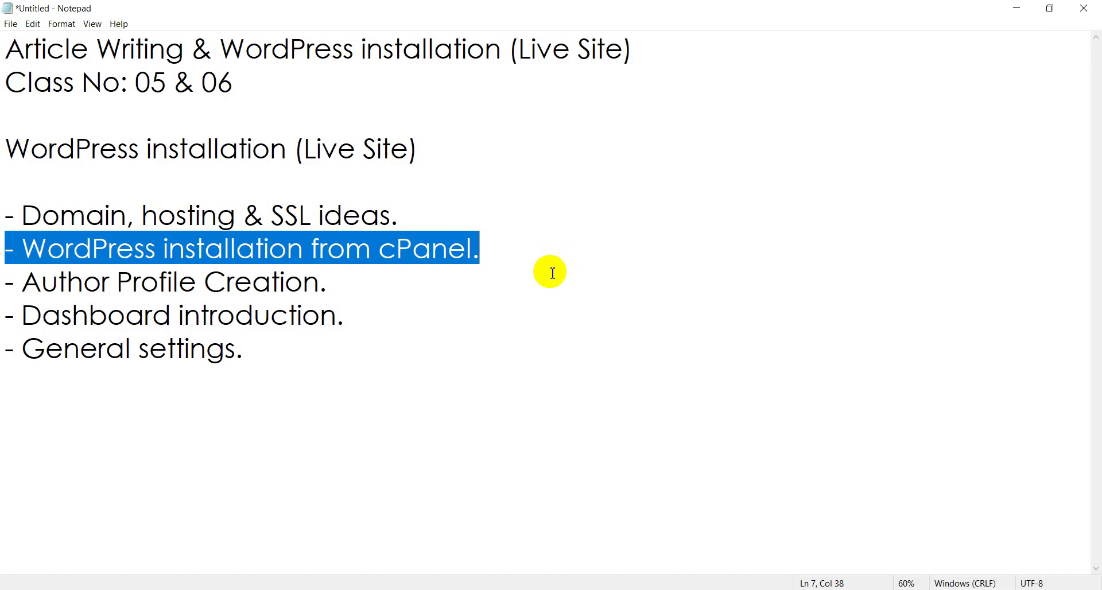
Step: Highlight the 'Domain, hosting & SSL ideas' line, then return to Chrome's gamemoraepicade.com domain search results
click(484, 280)
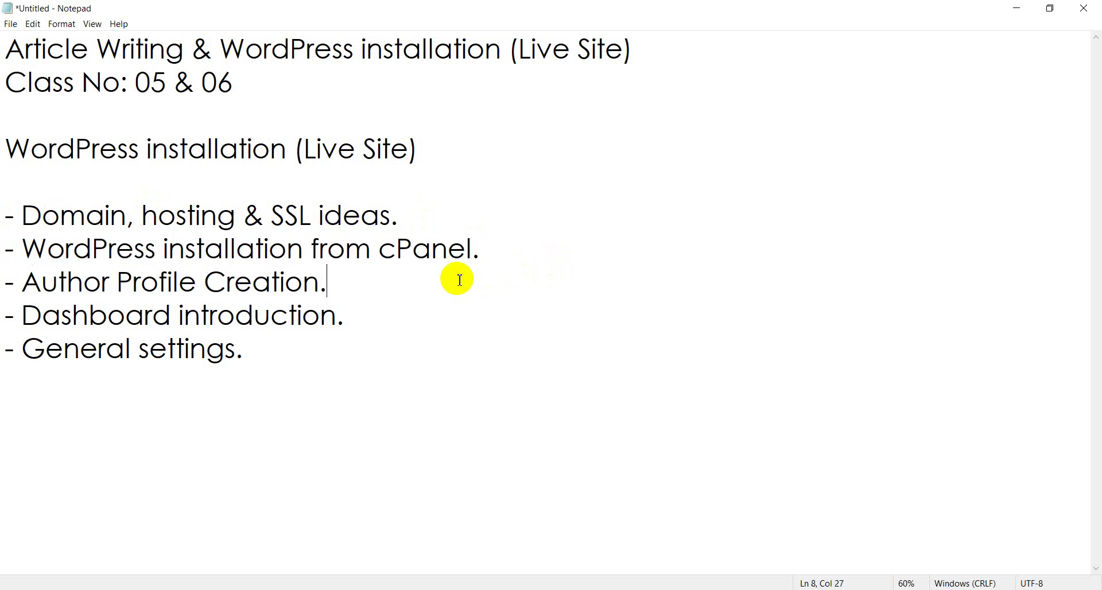
drag(410, 220, 3, 213)
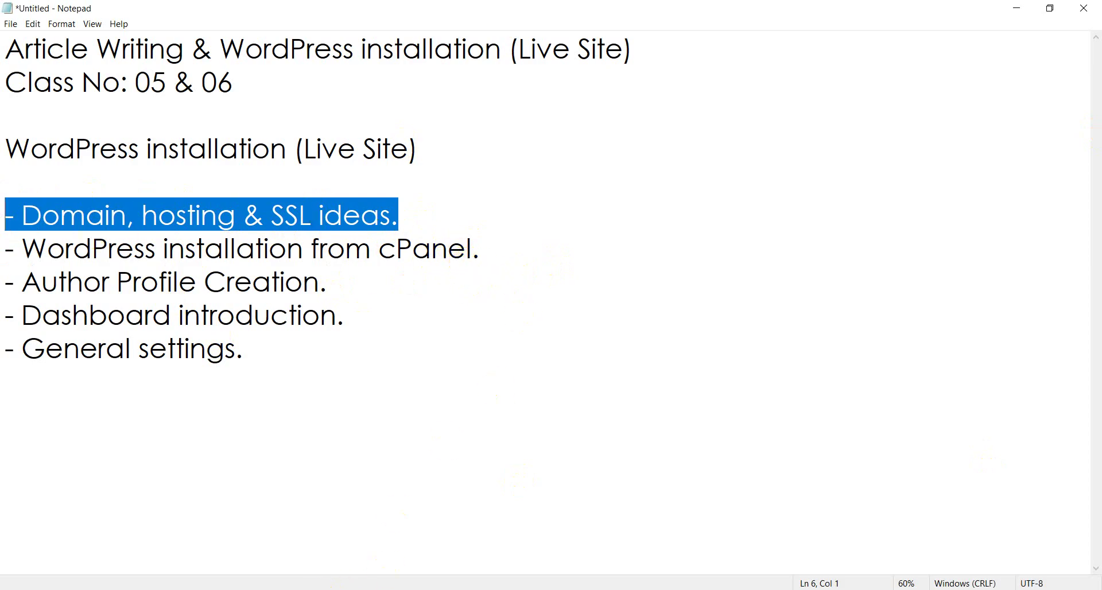
click(338, 589)
click(53, 14)
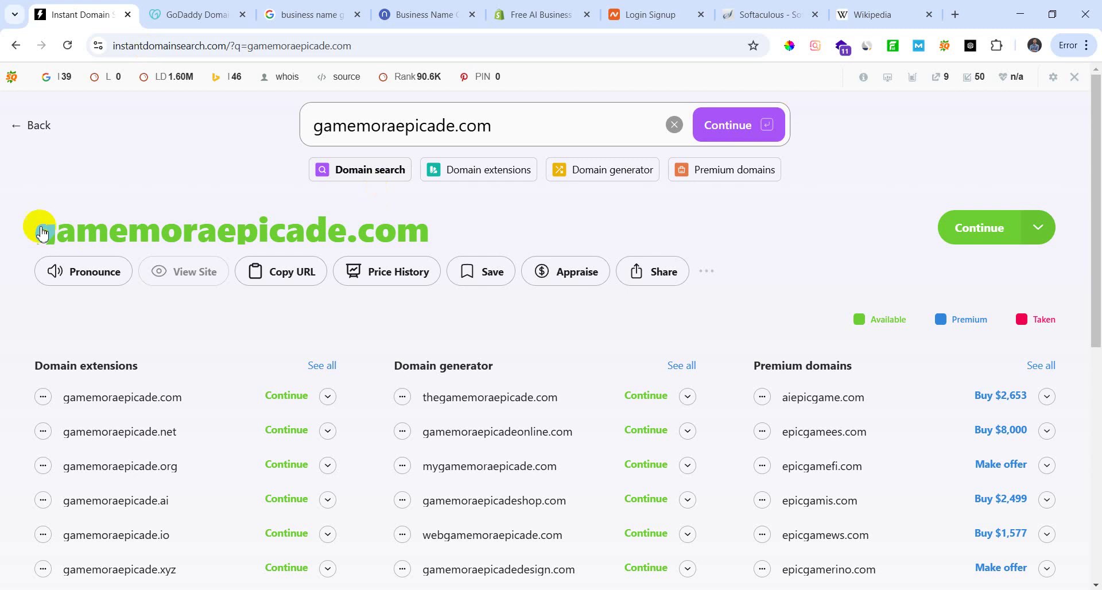
Step: Look through the Namelix and Shopify business-name results, then bring up the Namecheap login/signup page
scroll(143, 258, down, 1)
scroll(183, 230, up, 1)
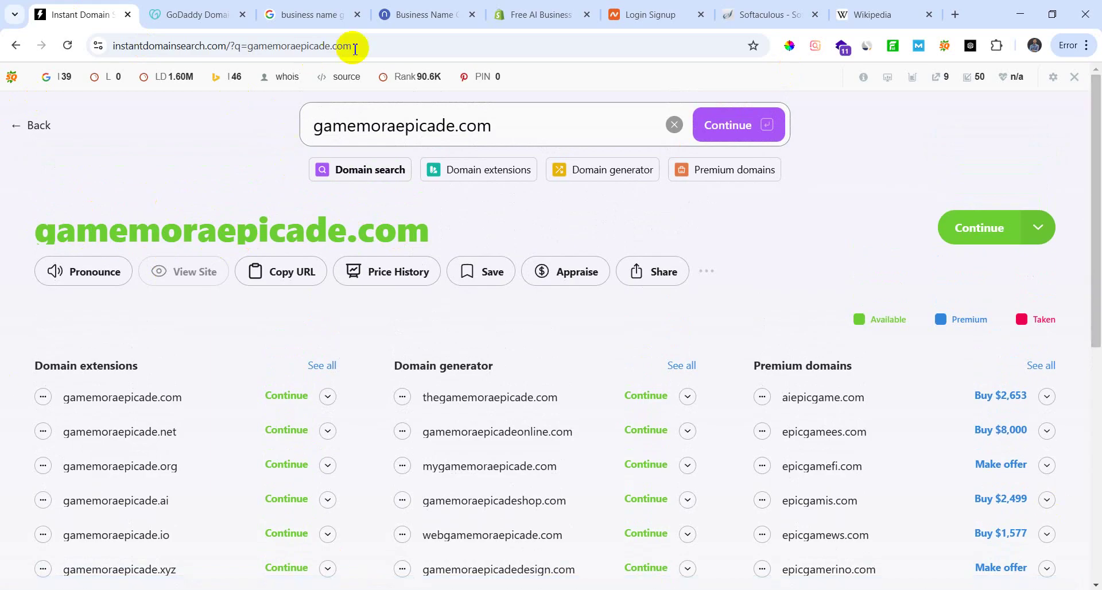
click(420, 24)
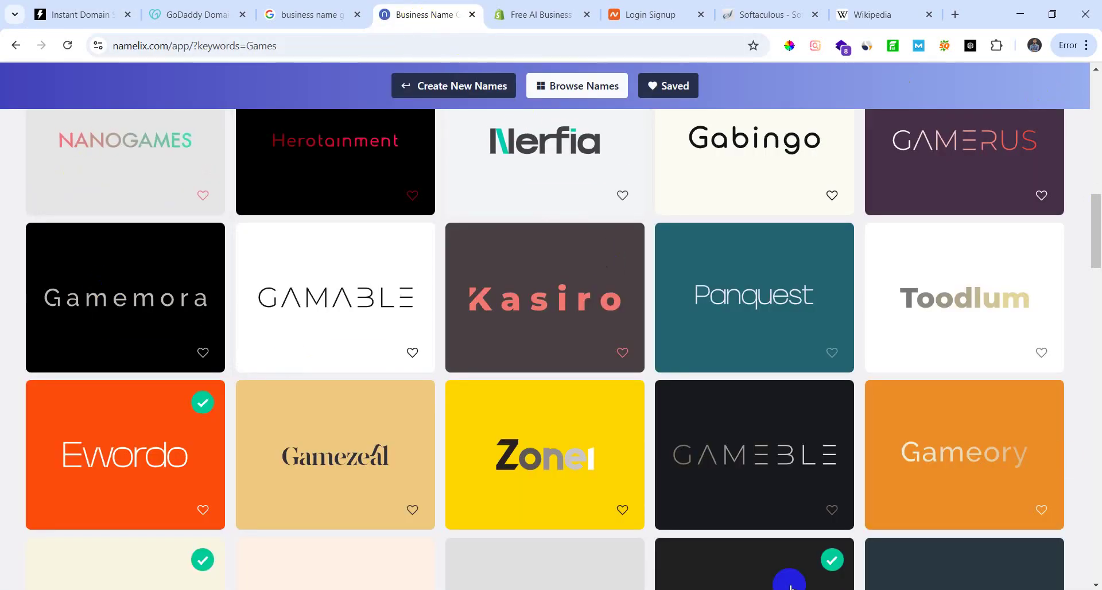
mouse_move(182, 207)
click(540, 15)
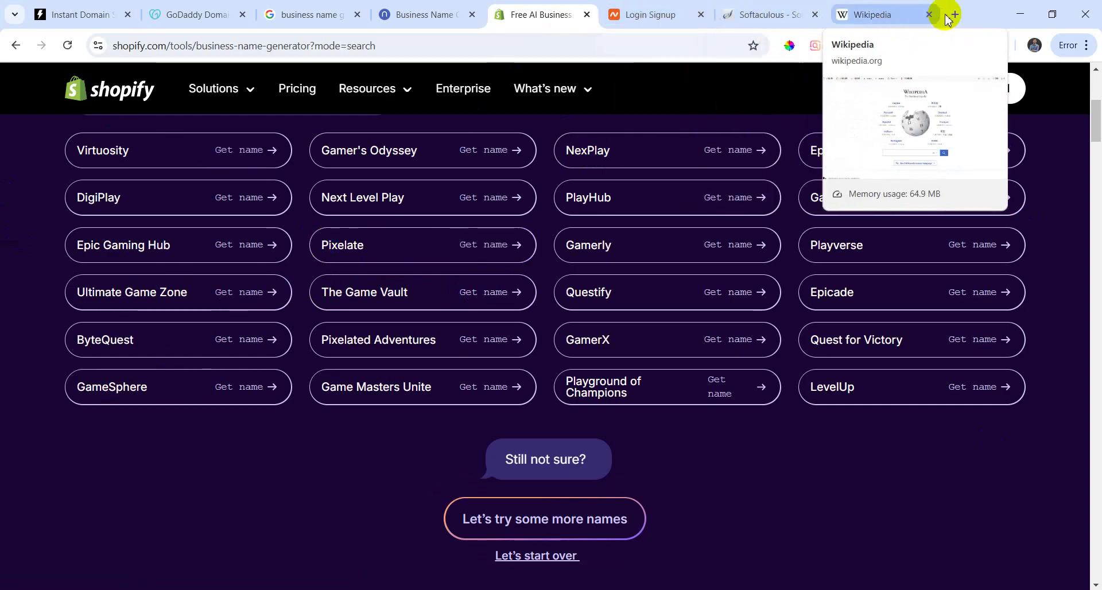
click(666, 11)
scroll(303, 347, up, 3)
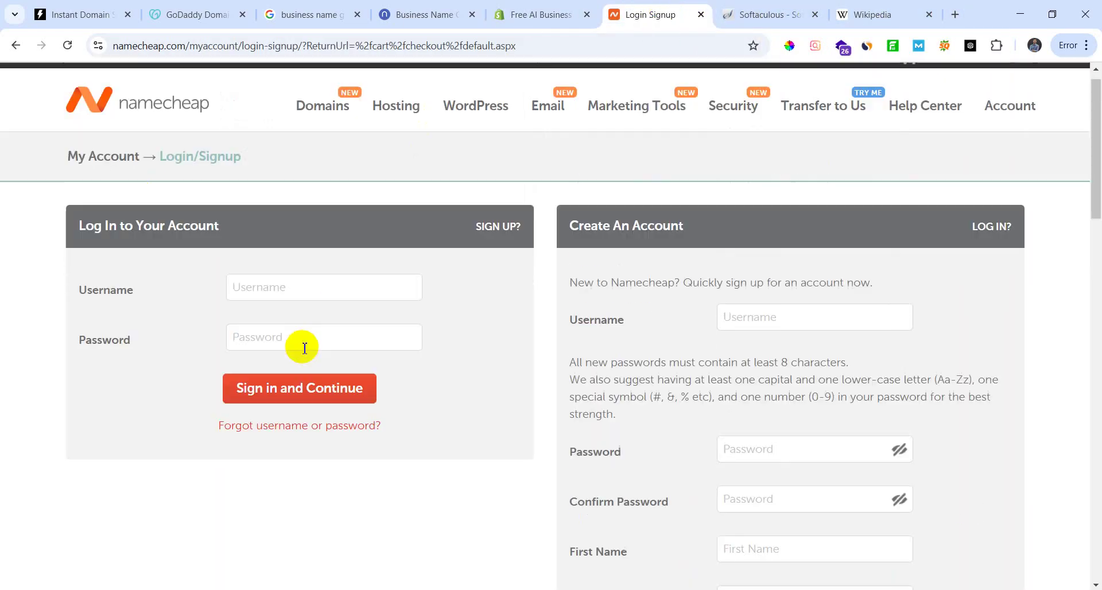
scroll(296, 348, down, 3)
scroll(310, 349, up, 3)
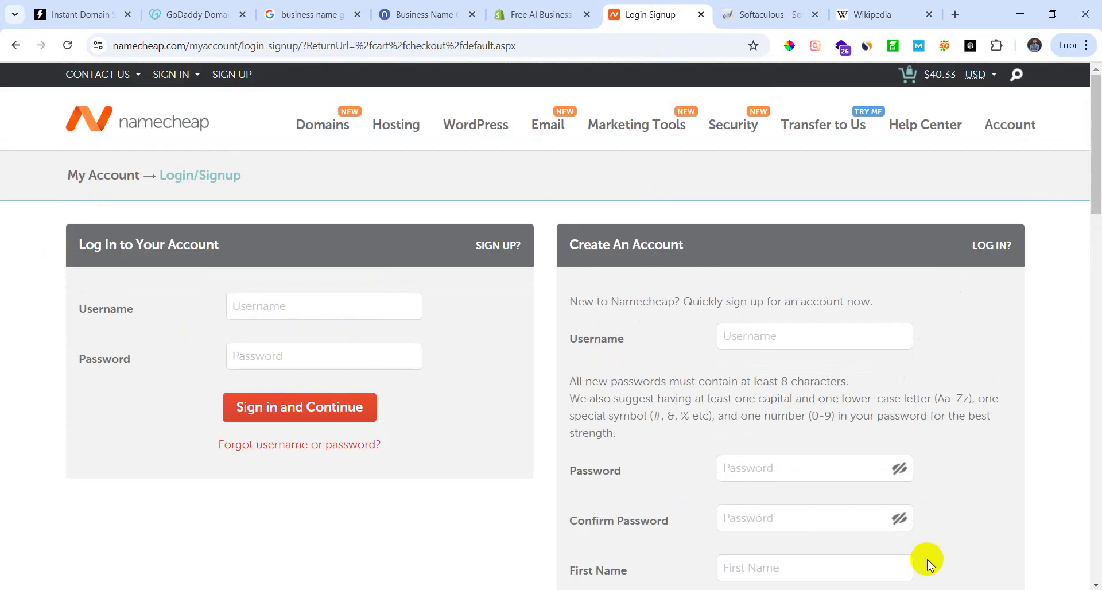
mouse_move(947, 77)
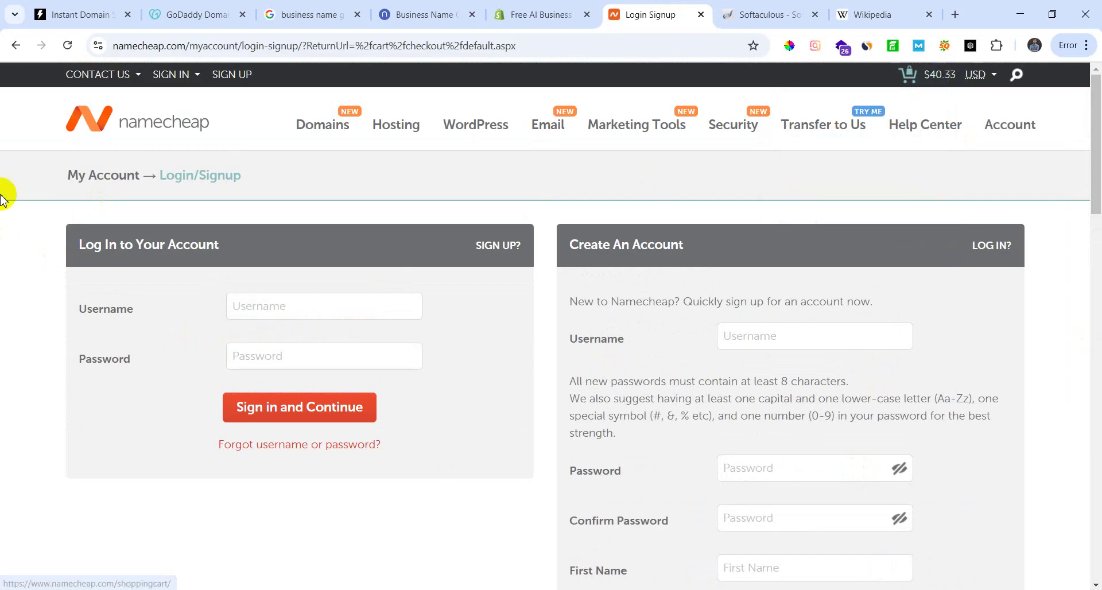
Step: Capture the Namecheap page on screen and draw a red box around the $40.33 cart total
key(Print)
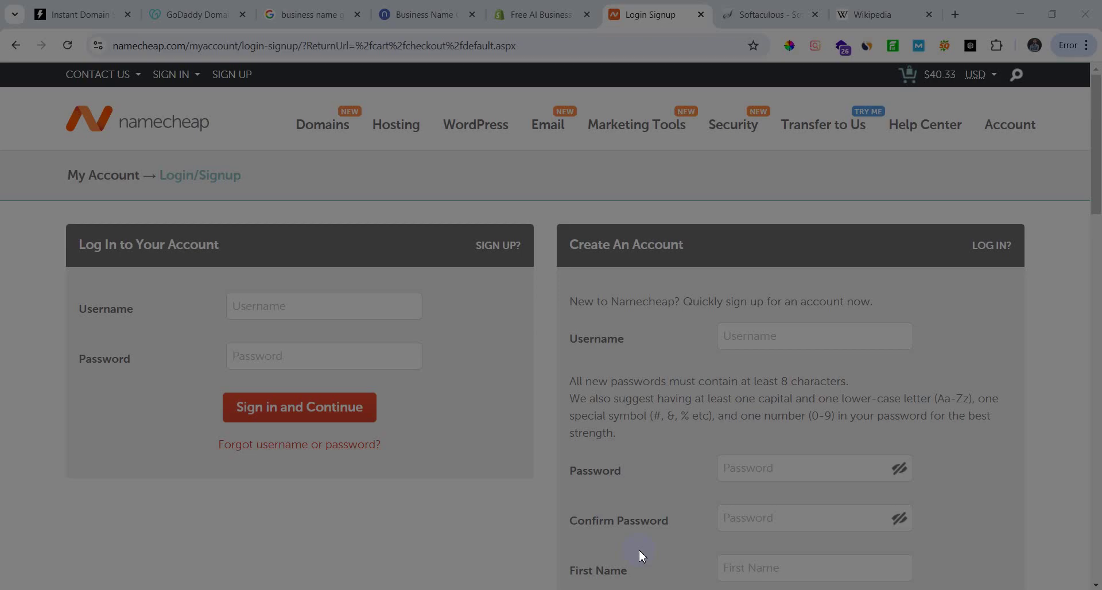
drag(14, 55, 1098, 587)
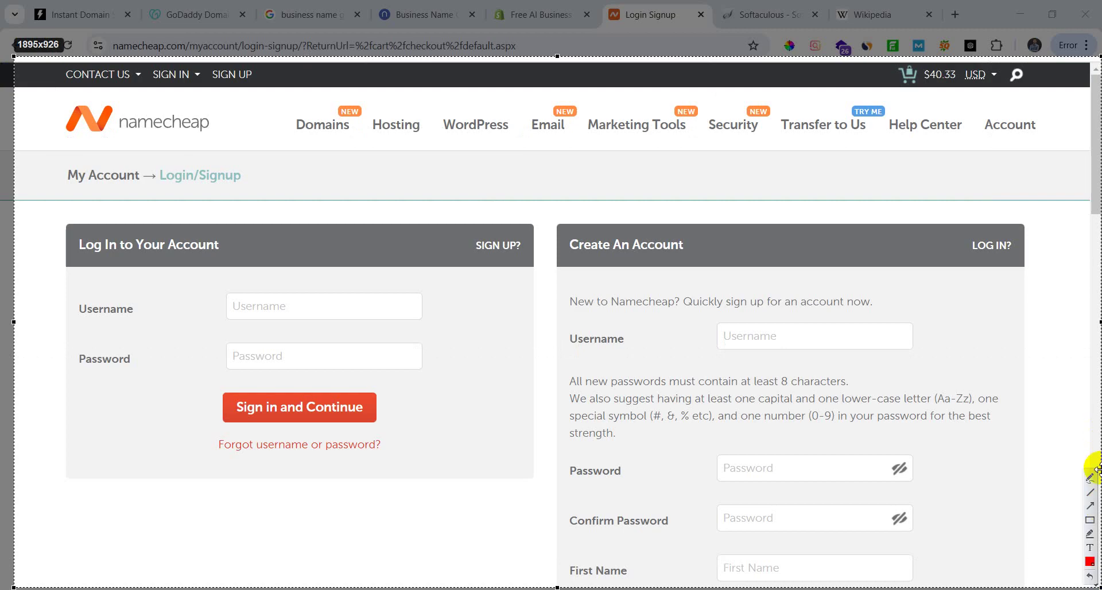
click(1091, 520)
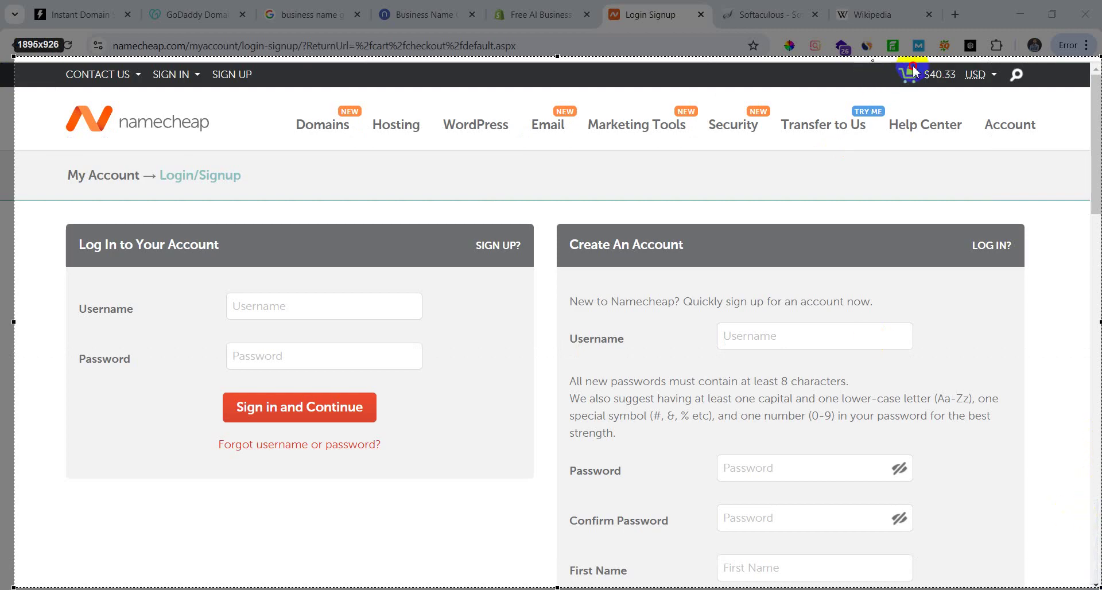
drag(873, 60, 1037, 95)
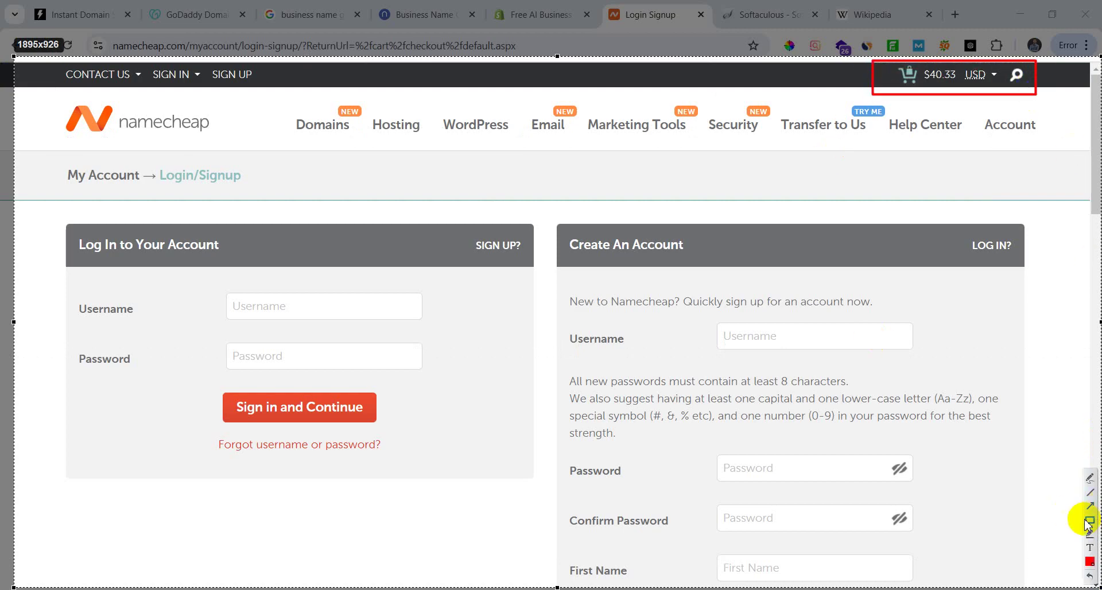
Step: Add an arrow pointing at the boxed $40.33 cart total, then close the annotation overlay
click(1090, 506)
drag(766, 232, 887, 88)
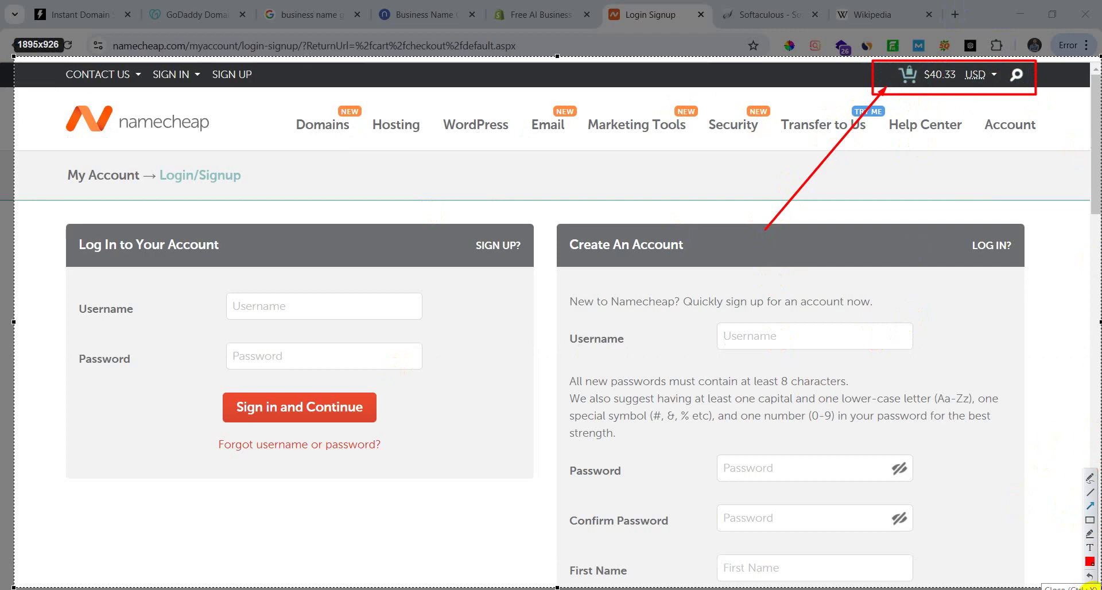
click(1091, 586)
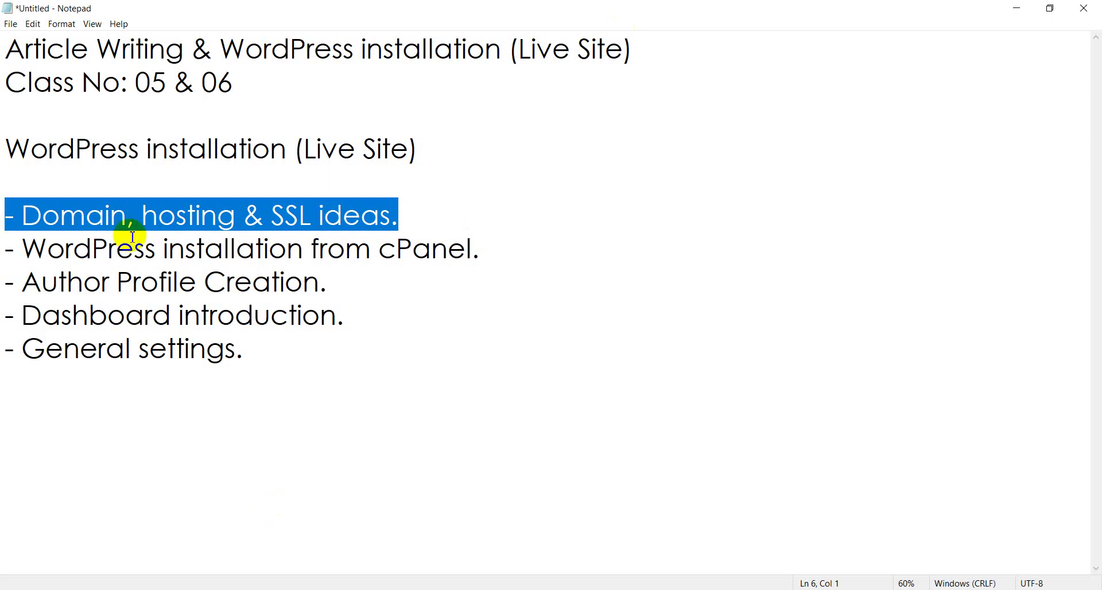
Step: Highlight the cPanel installation and Author Profile Creation lines in turn, then minimise Notepad
drag(6, 246, 485, 252)
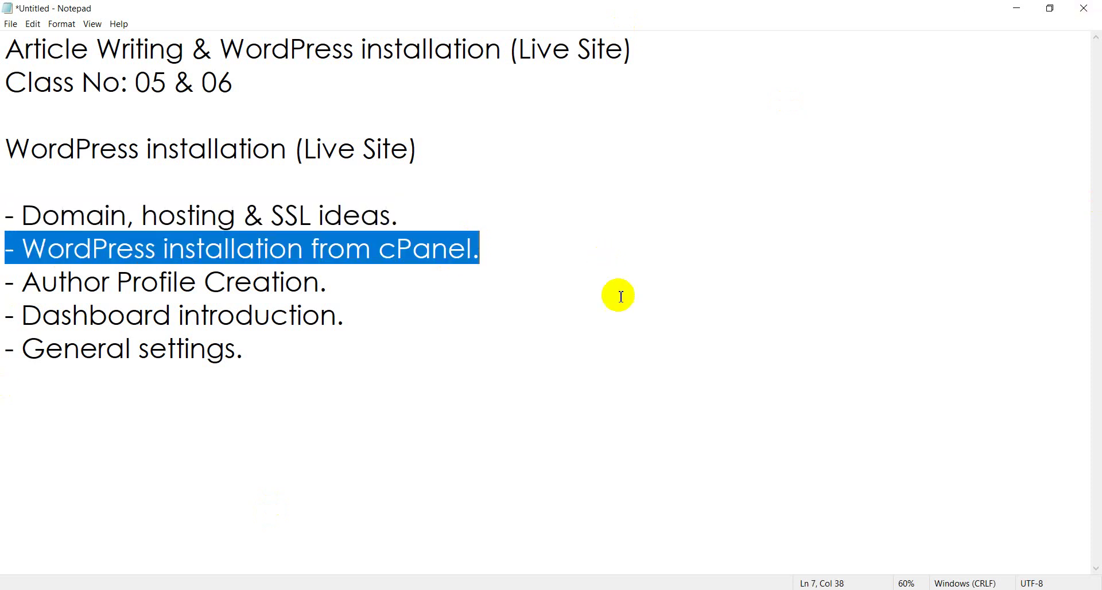
drag(8, 280, 361, 274)
click(348, 287)
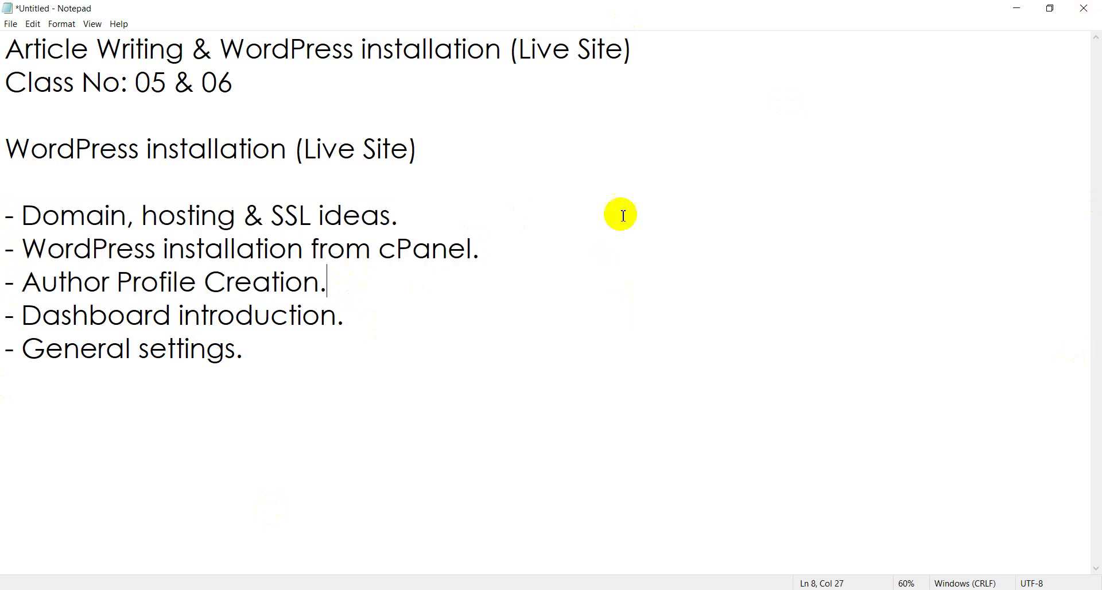
click(1014, 9)
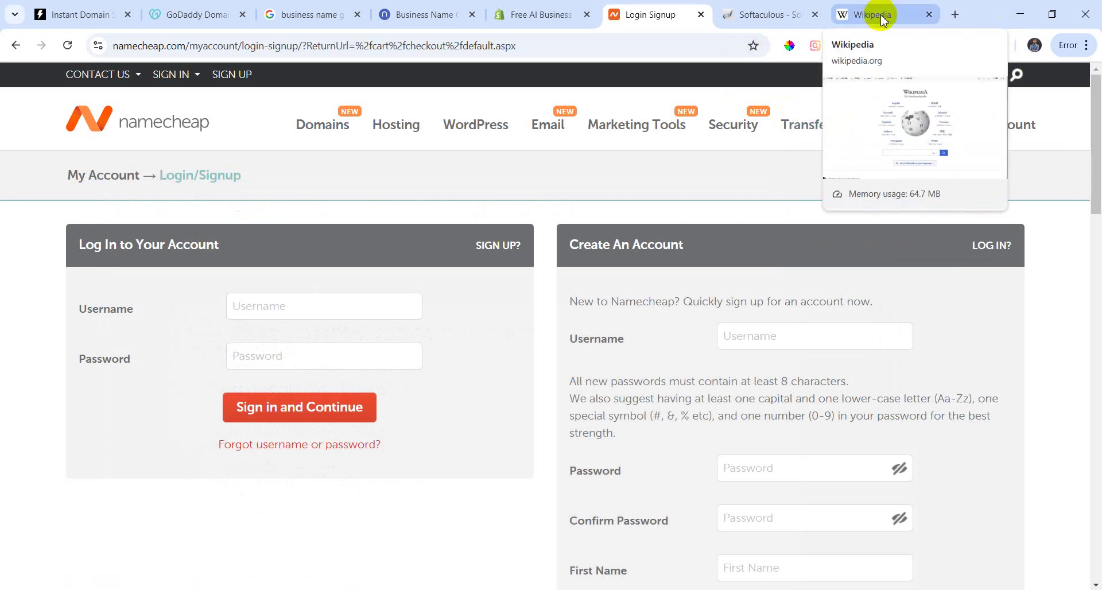
Step: From Softaculous's WordPress installations list, log in as admin to cgas.mentorsclan.com
click(74, 14)
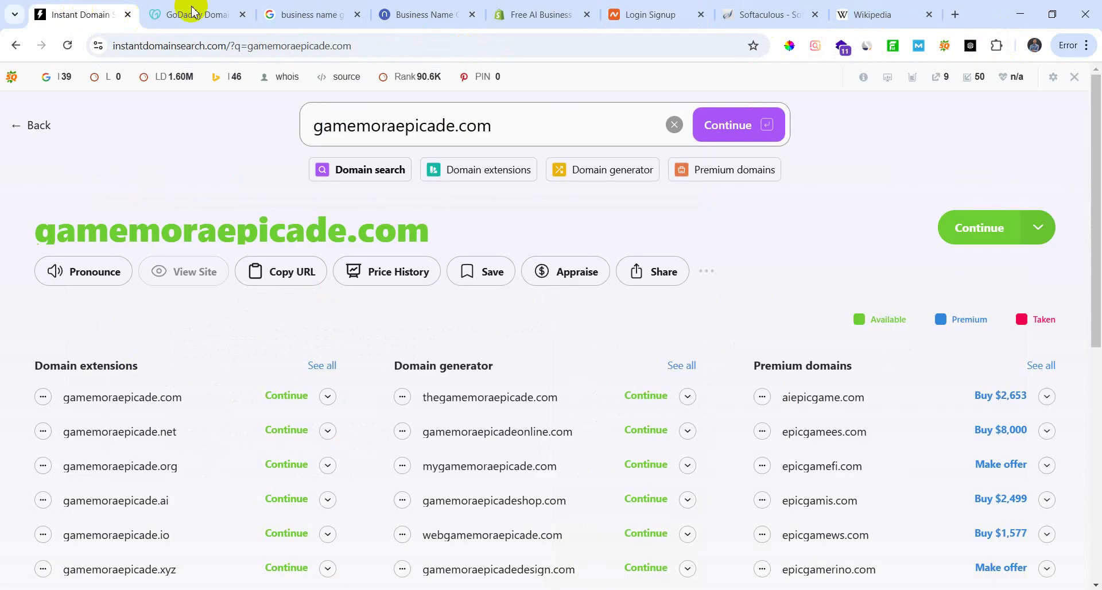
click(232, 15)
click(651, 14)
click(766, 14)
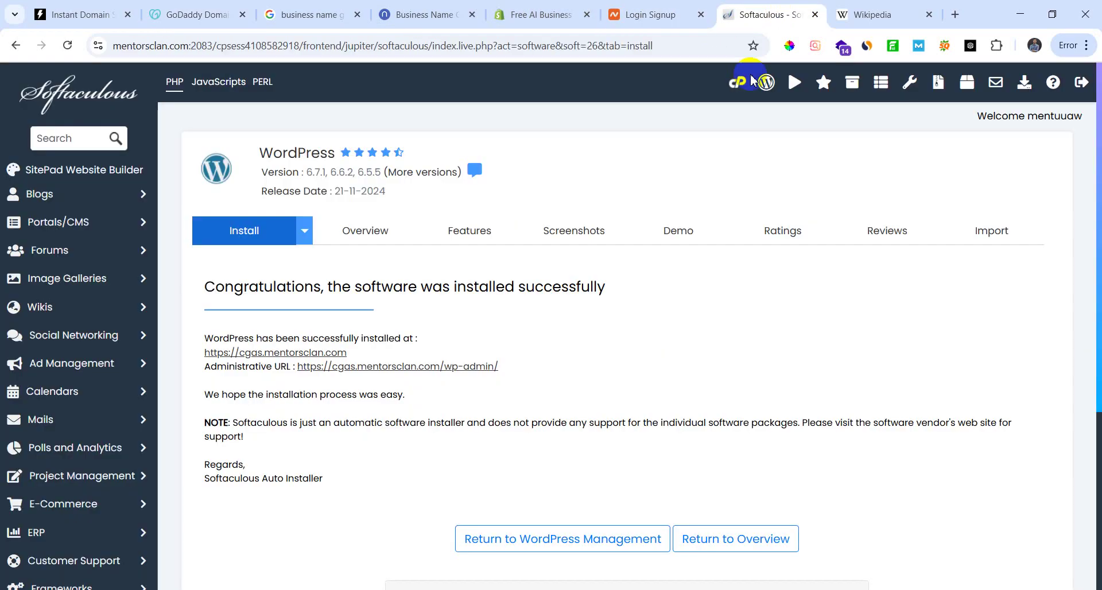
scroll(272, 428, down, 5)
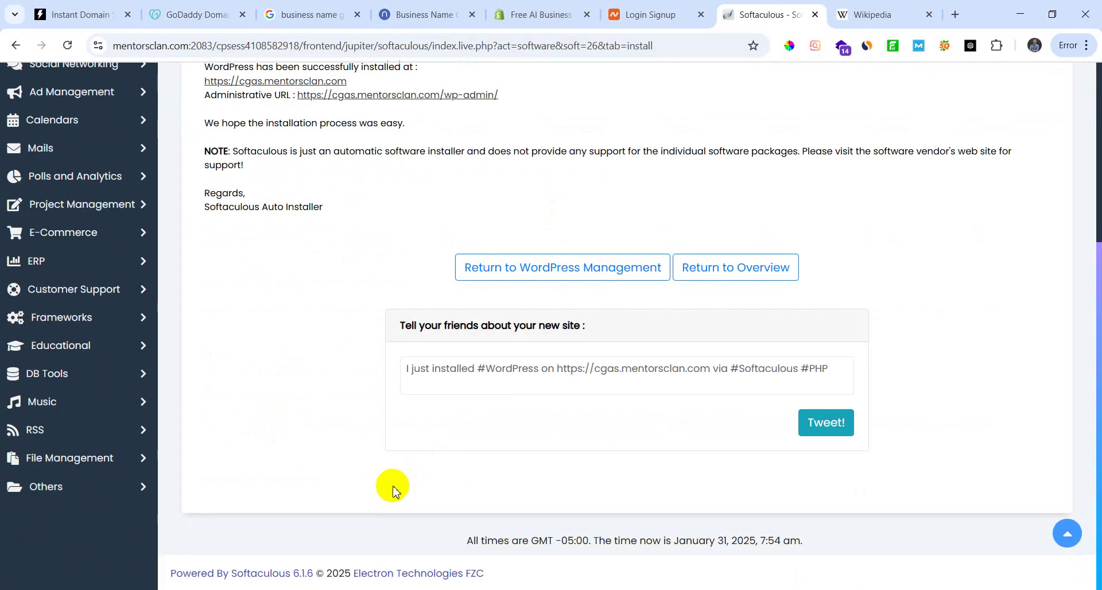
click(544, 280)
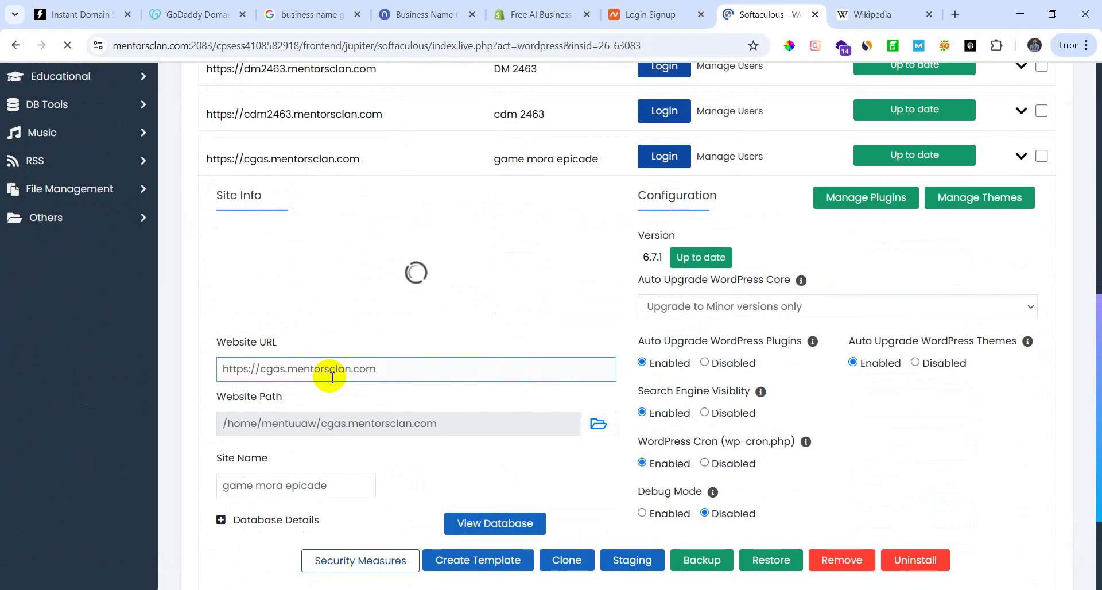
scroll(332, 377, up, 3)
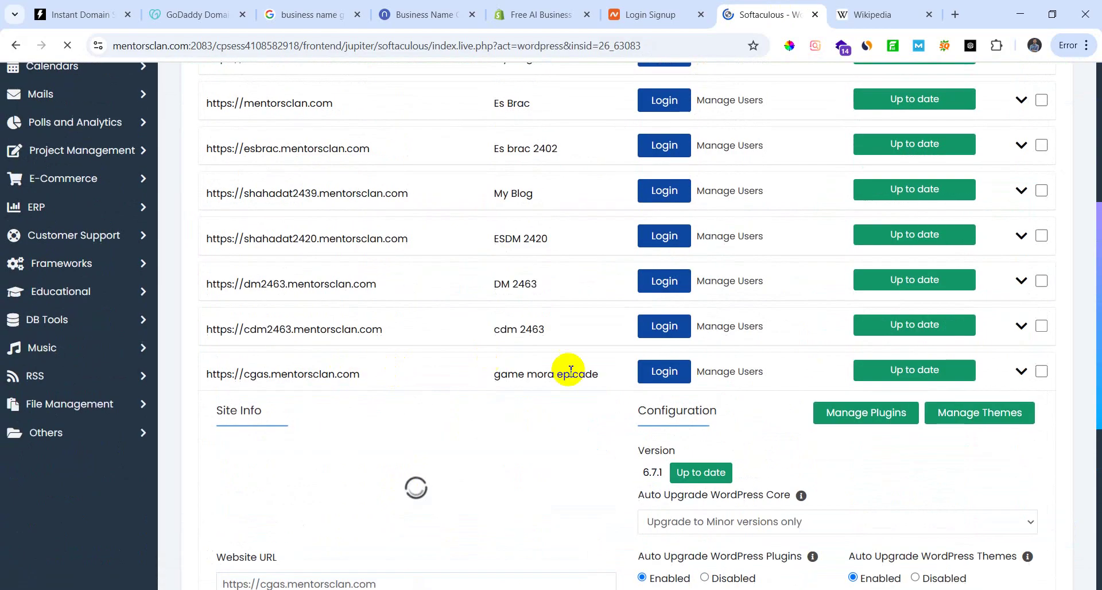
click(663, 373)
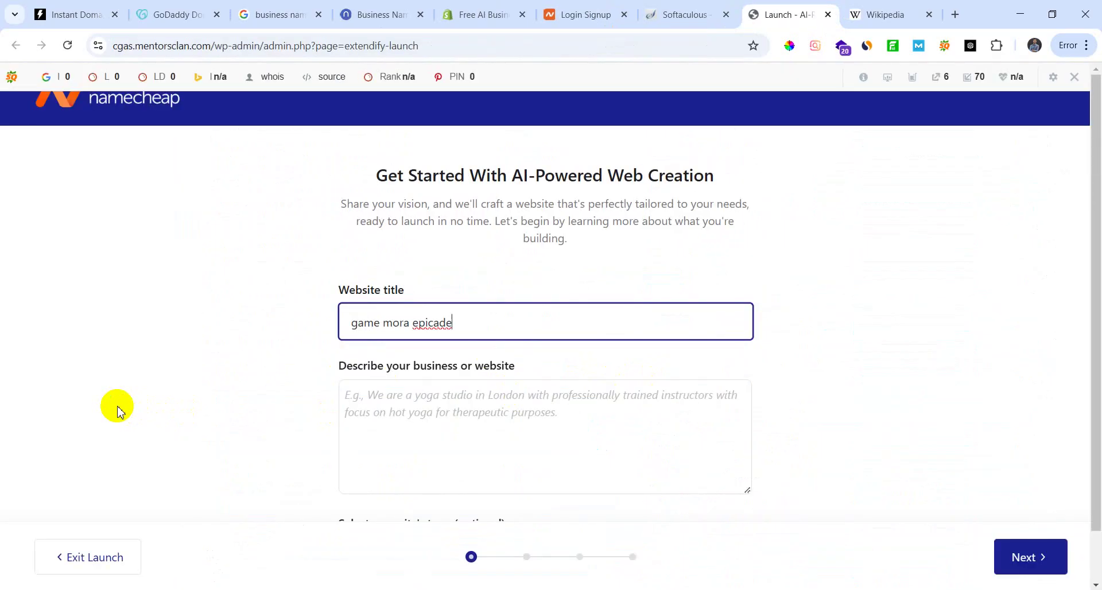
Step: Disable the SEO toolbar for this domain and continue past the wizard's opening screen
scroll(362, 448, down, 2)
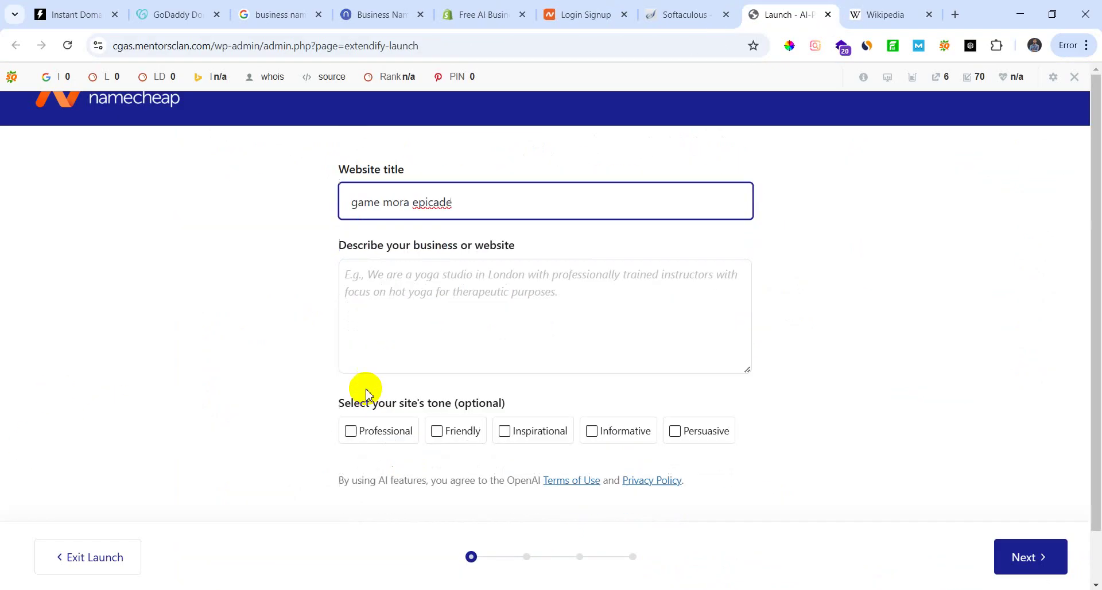
scroll(517, 258, up, 2)
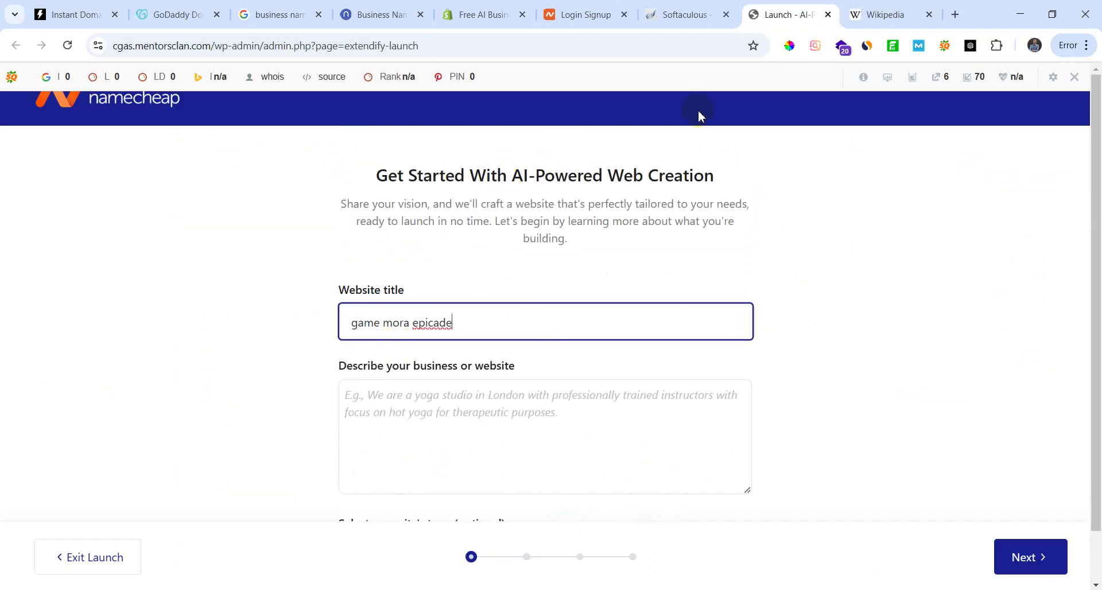
click(1075, 76)
click(873, 137)
scroll(402, 381, down, 2)
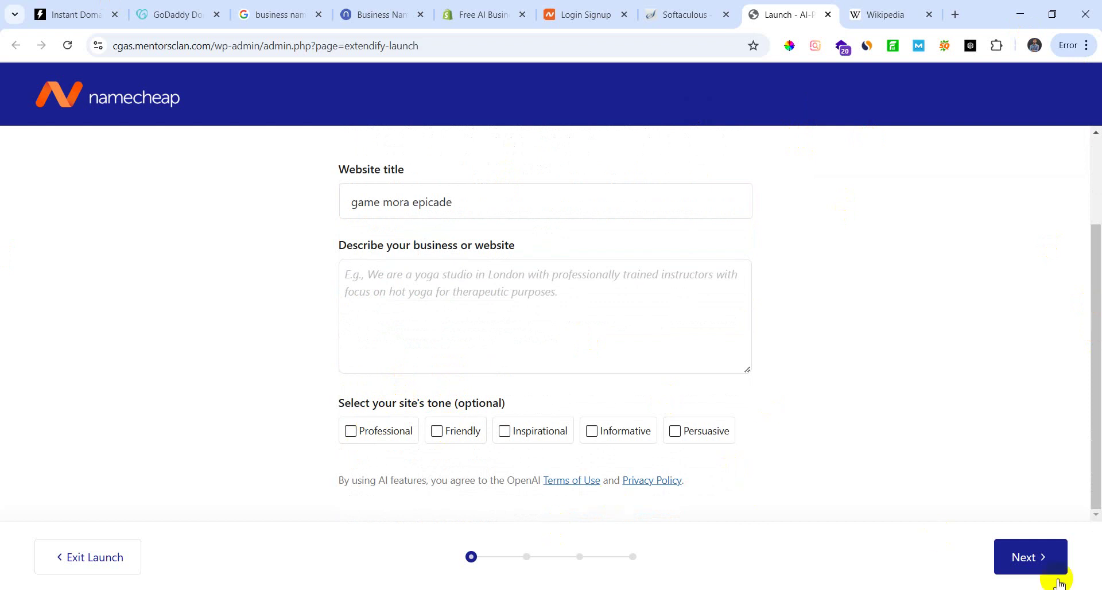
click(1037, 571)
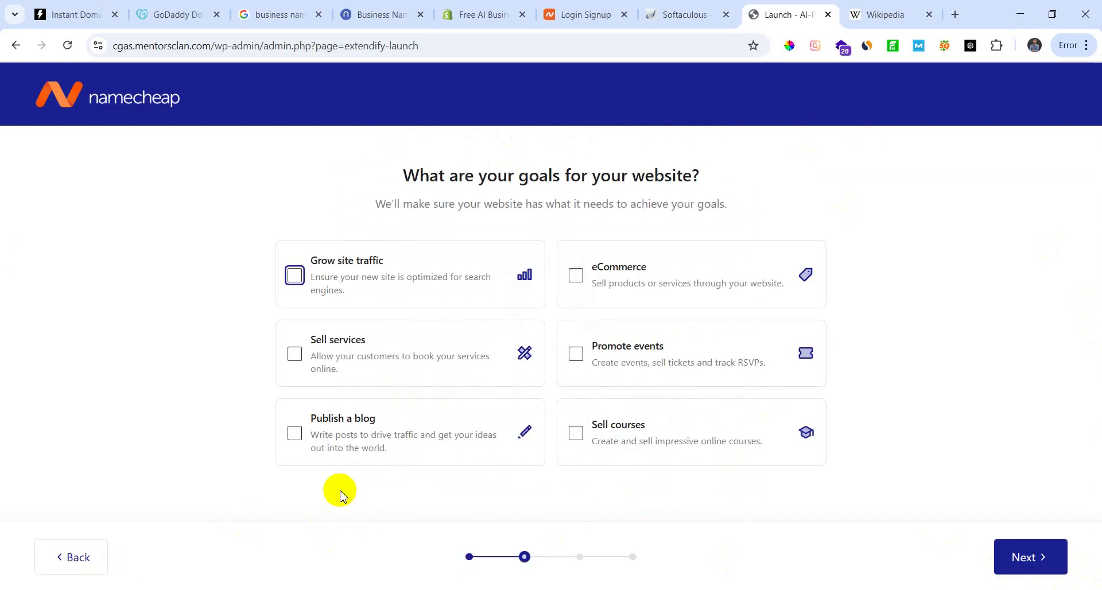
Step: Choose Grow site traffic and Publish a blog as the website goals, then continue
click(295, 276)
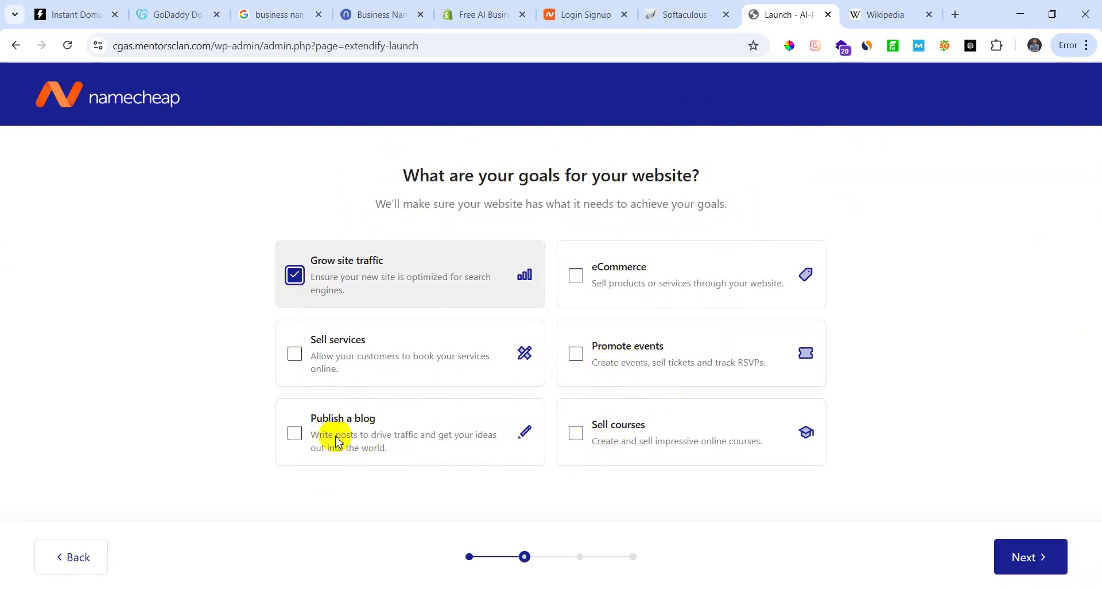
click(296, 436)
click(295, 436)
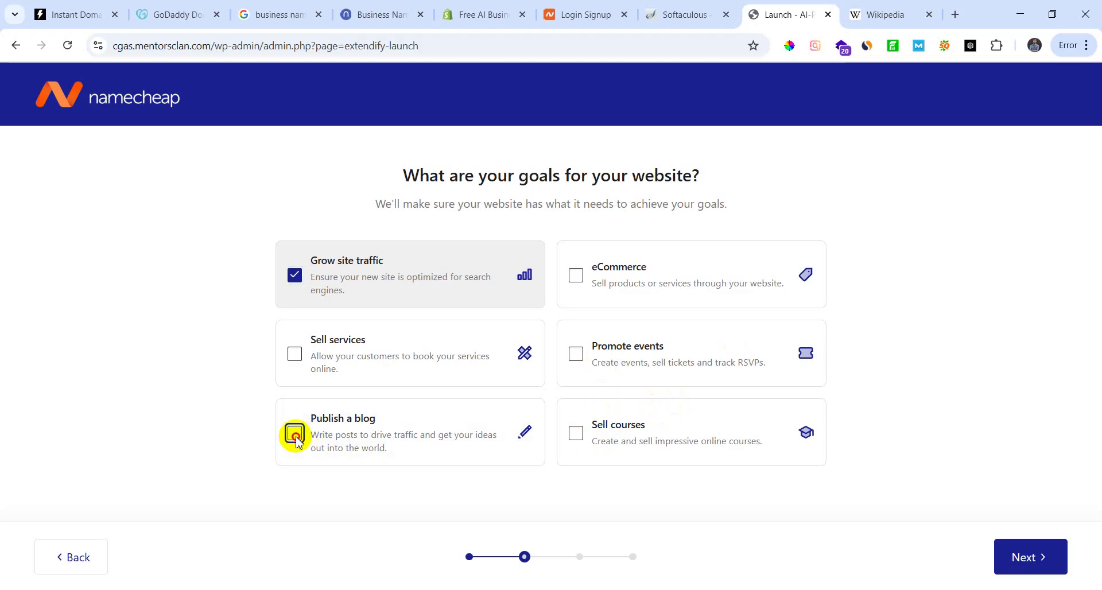
click(294, 435)
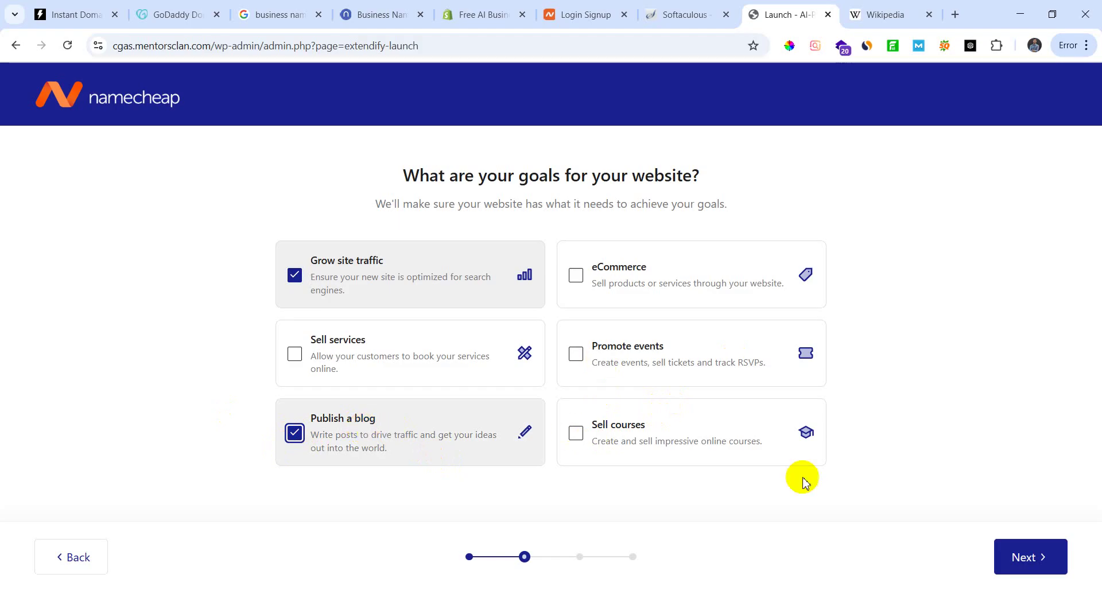
click(1028, 557)
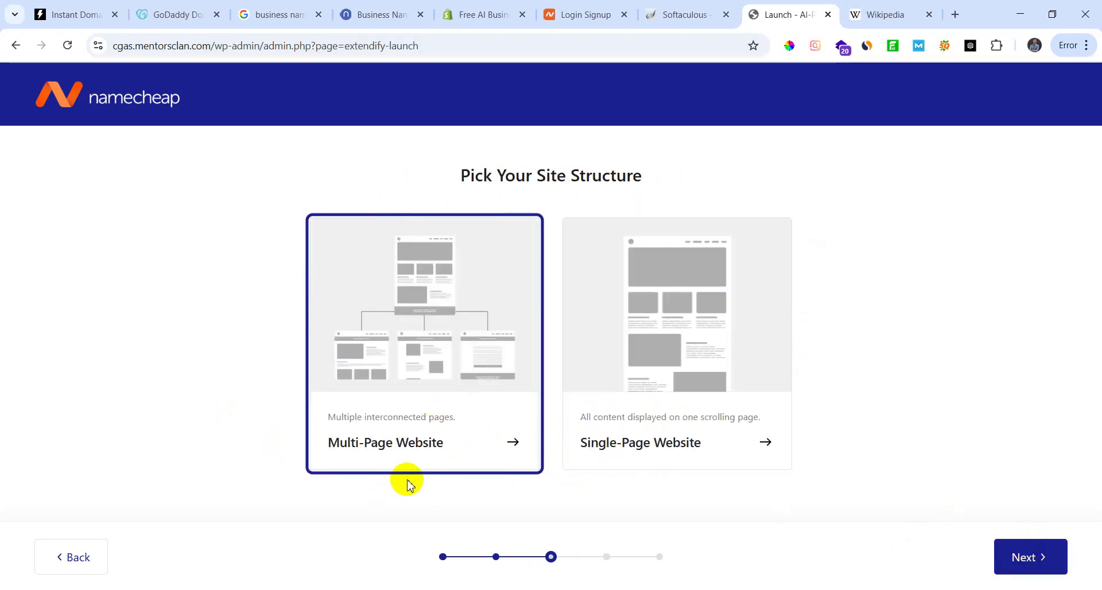
Step: Keep the multi-page structure and pick the Engage With Challenging Game Modes design
click(1040, 559)
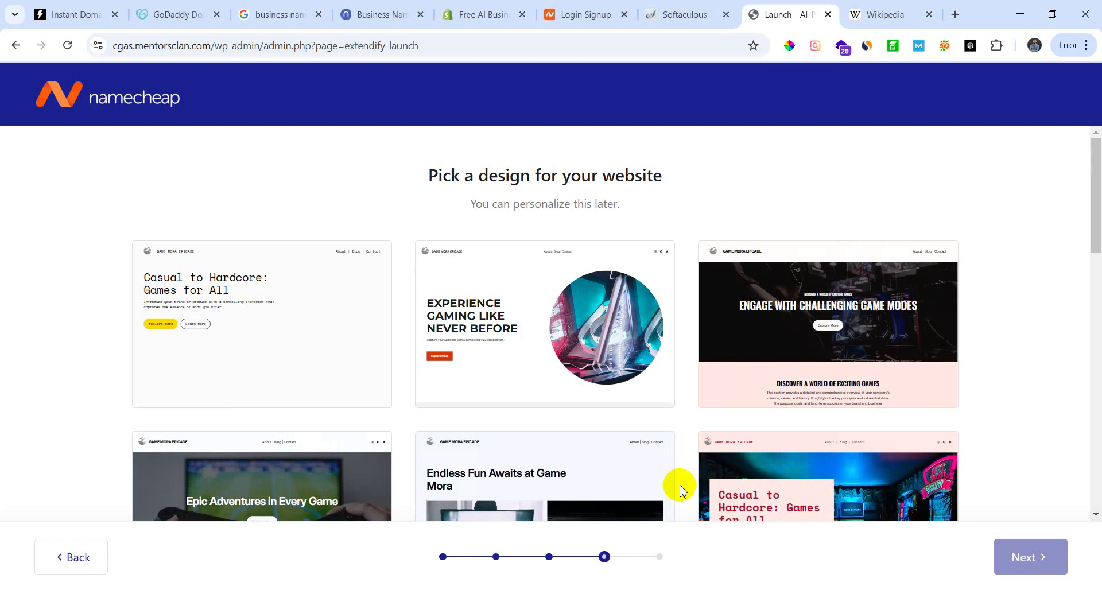
scroll(550, 305, down, 3)
scroll(455, 376, down, 4)
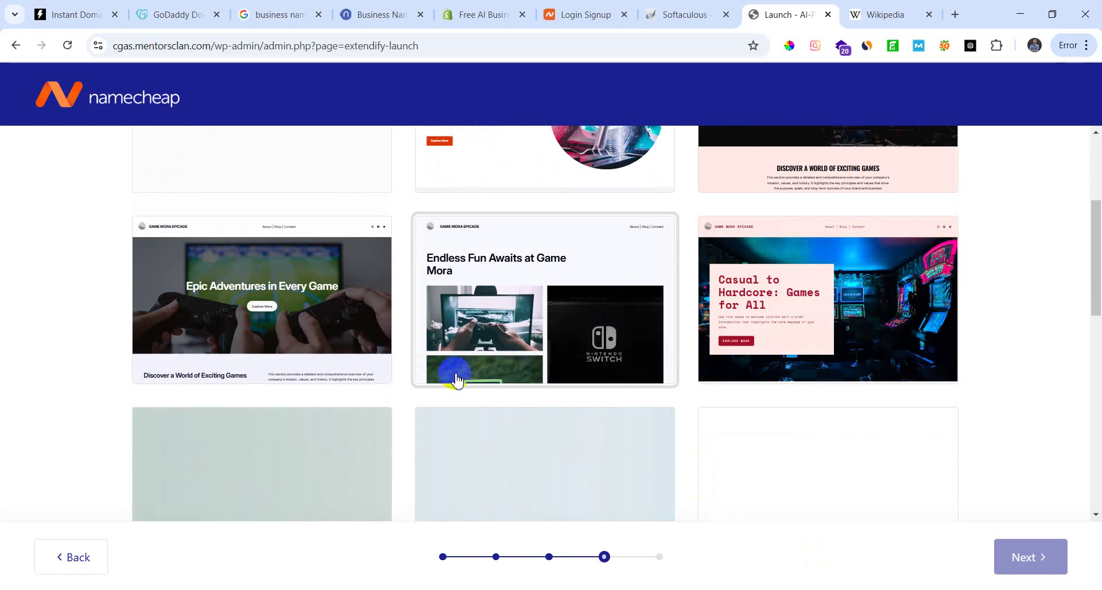
scroll(657, 357, up, 5)
scroll(454, 435, down, 1)
scroll(454, 434, up, 3)
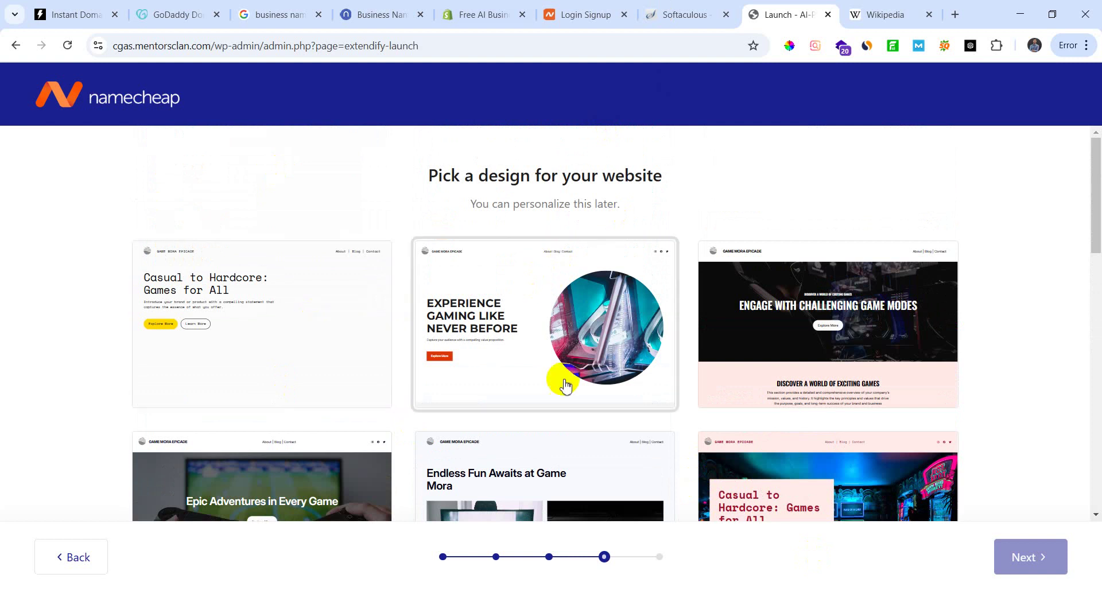
scroll(830, 307, down, 1)
click(789, 263)
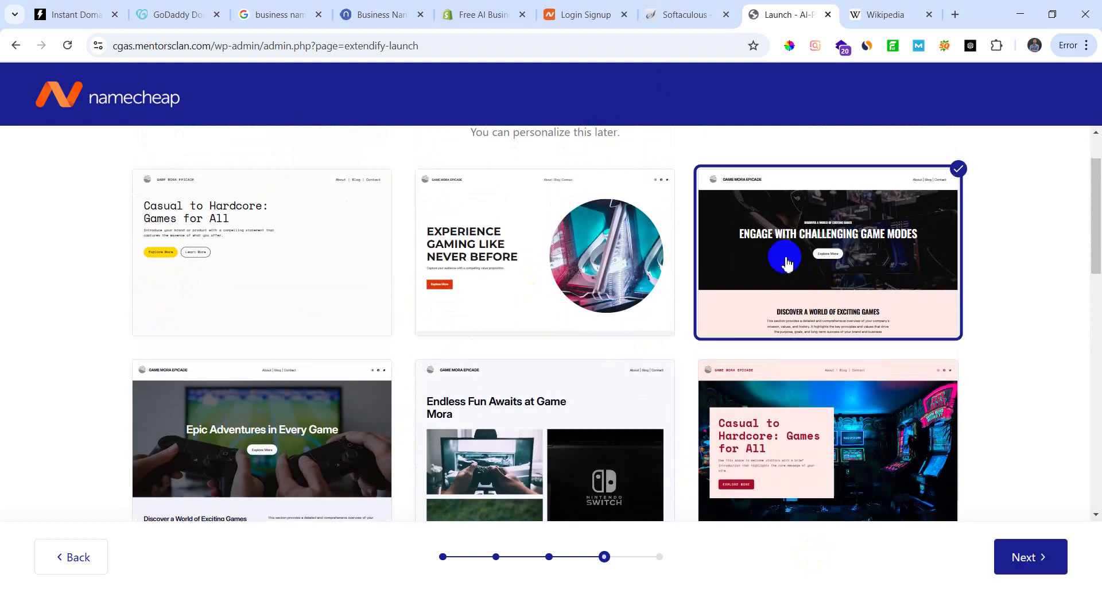
click(1018, 554)
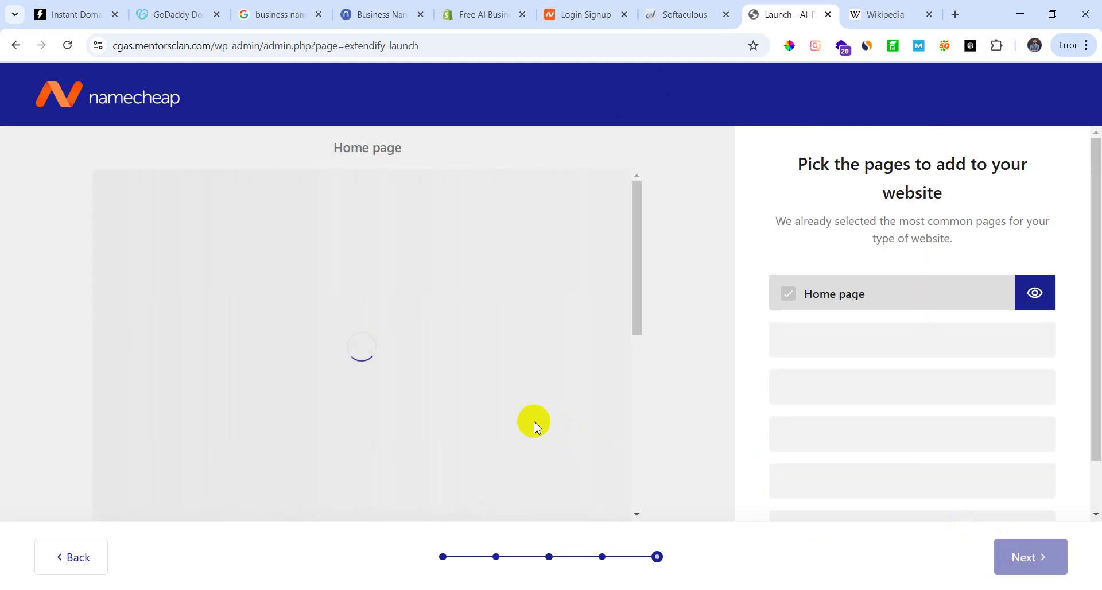
Step: Look over the Home page preview, leave all suggested pages ticked, and start the build
click(475, 389)
scroll(551, 400, down, 3)
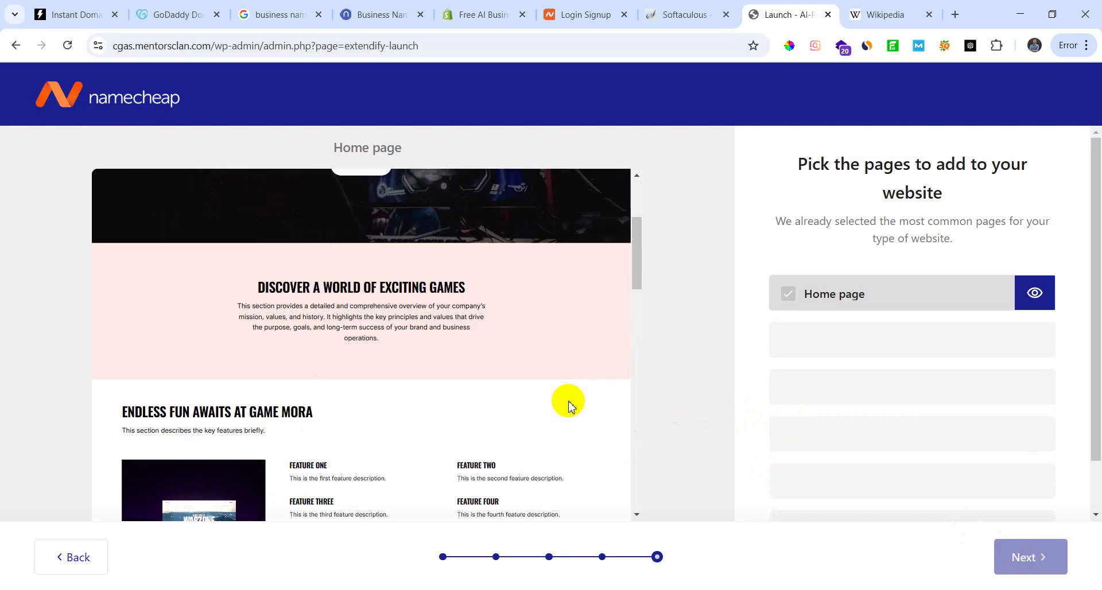
scroll(560, 404, up, 3)
click(542, 410)
scroll(517, 428, down, 6)
scroll(472, 439, down, 5)
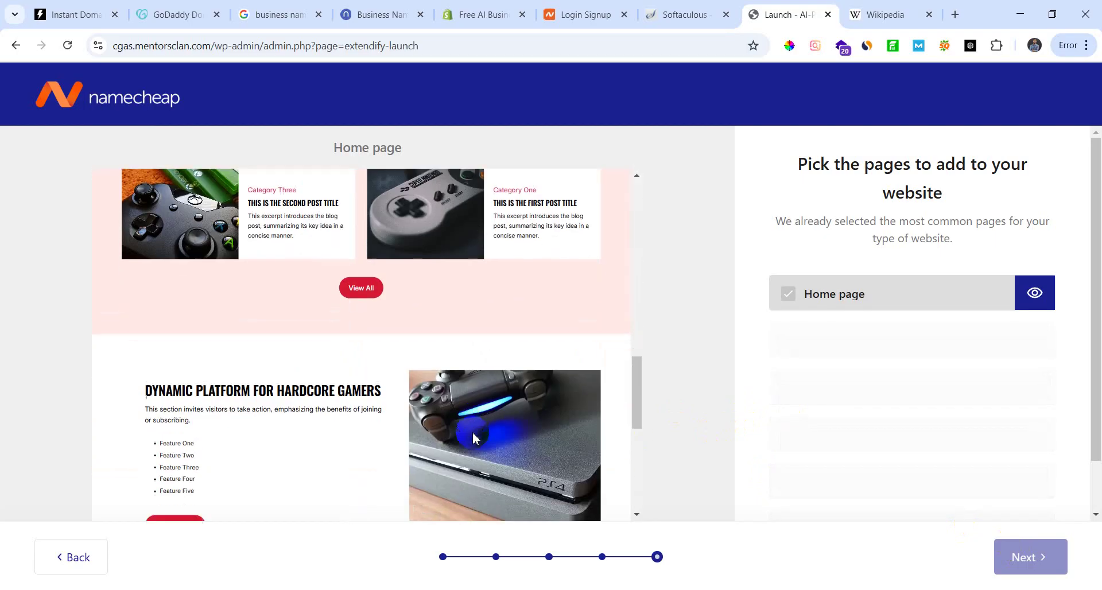
scroll(468, 439, up, 4)
scroll(453, 441, down, 3)
scroll(442, 443, up, 4)
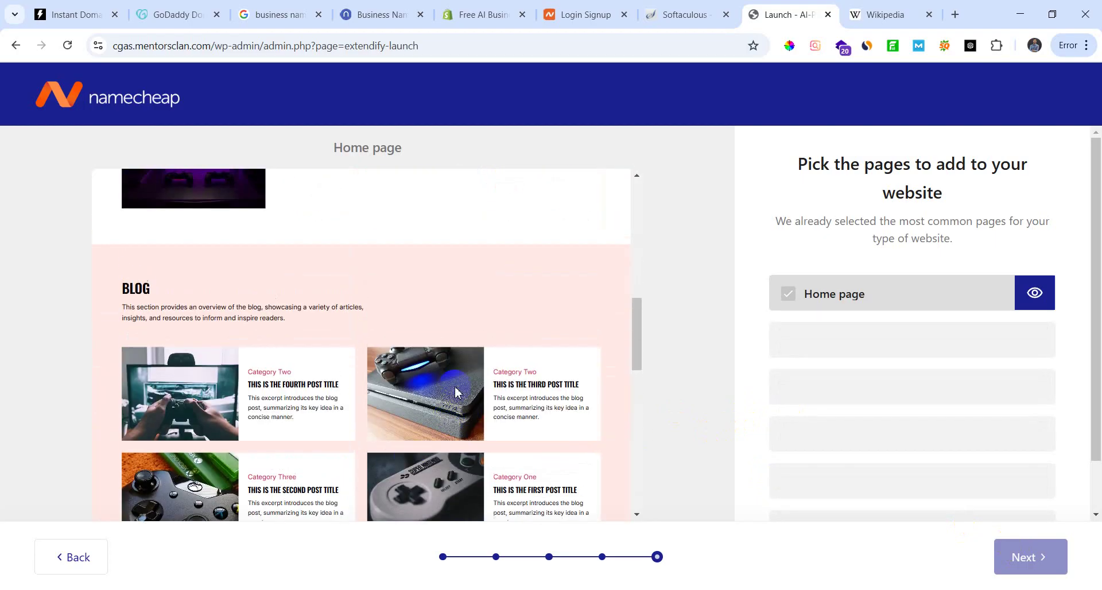
scroll(422, 448, down, 10)
scroll(419, 463, down, 2)
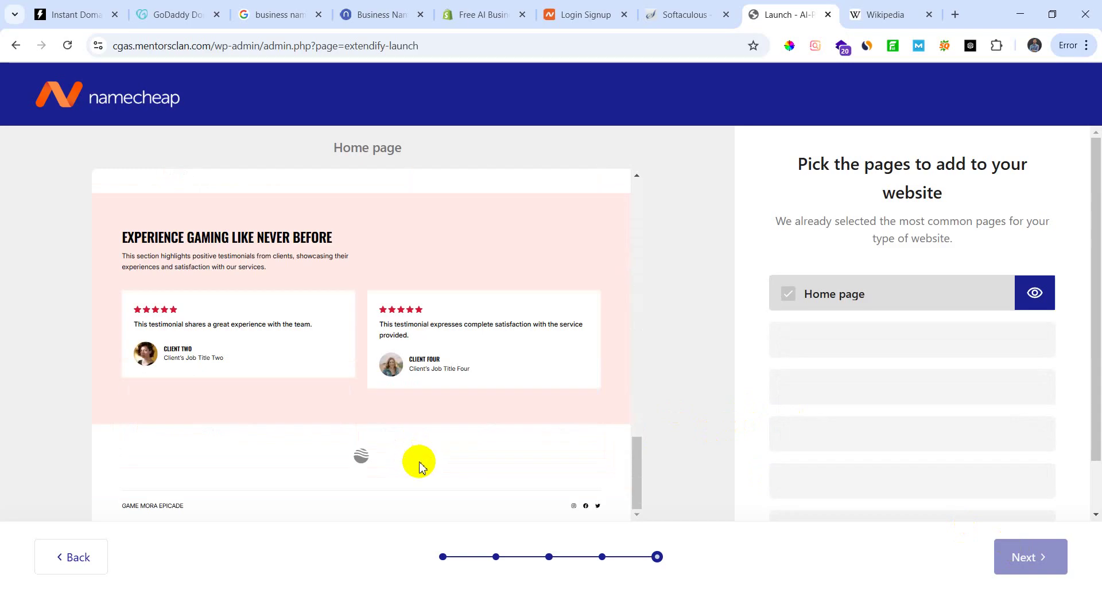
scroll(423, 459, up, 12)
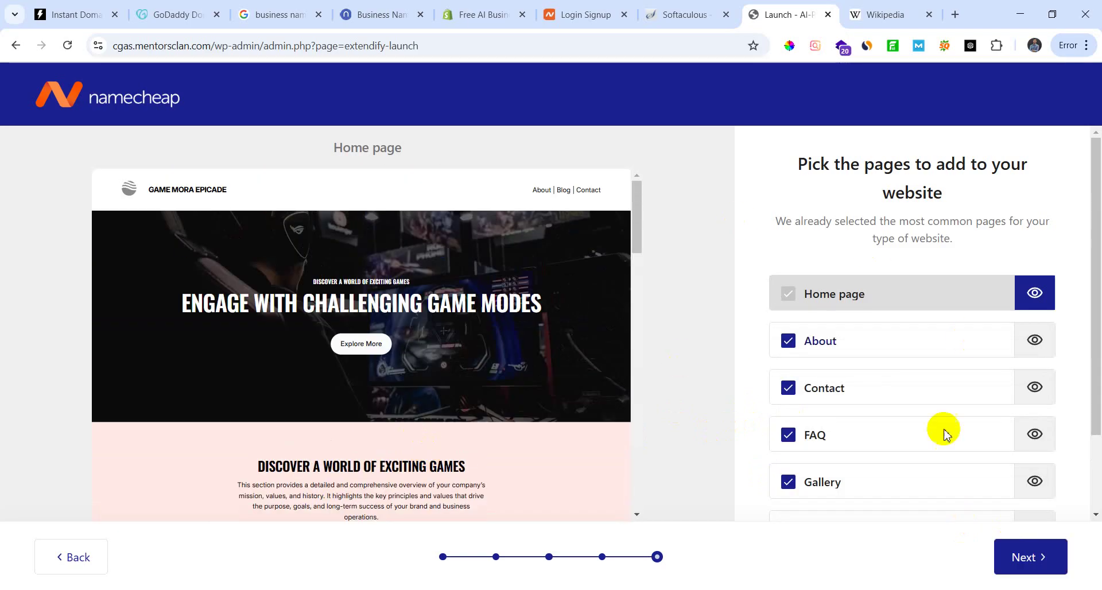
scroll(895, 425, down, 2)
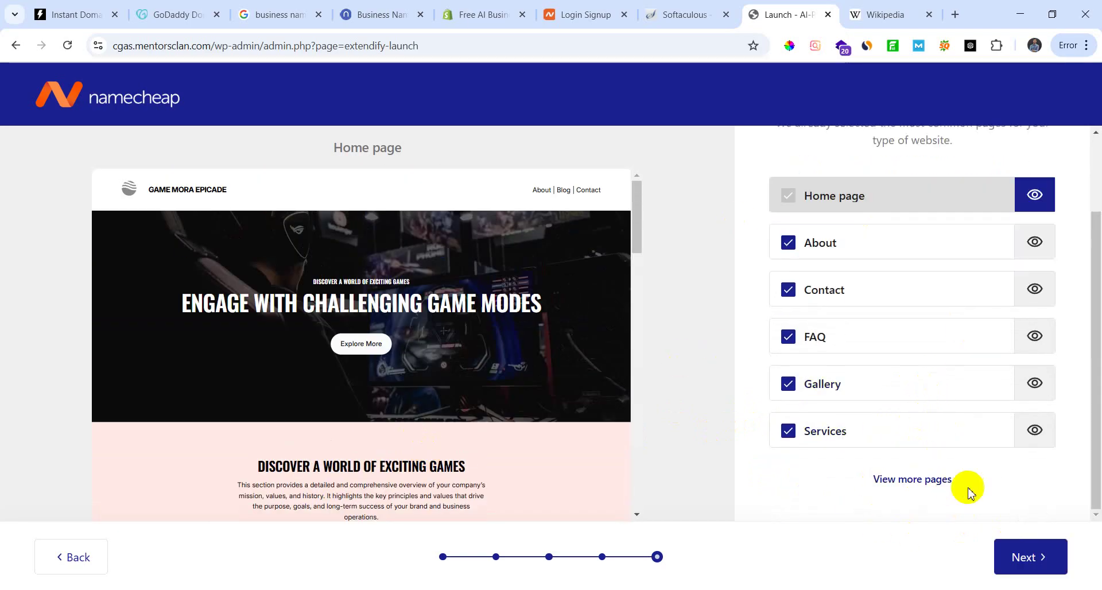
scroll(458, 410, down, 6)
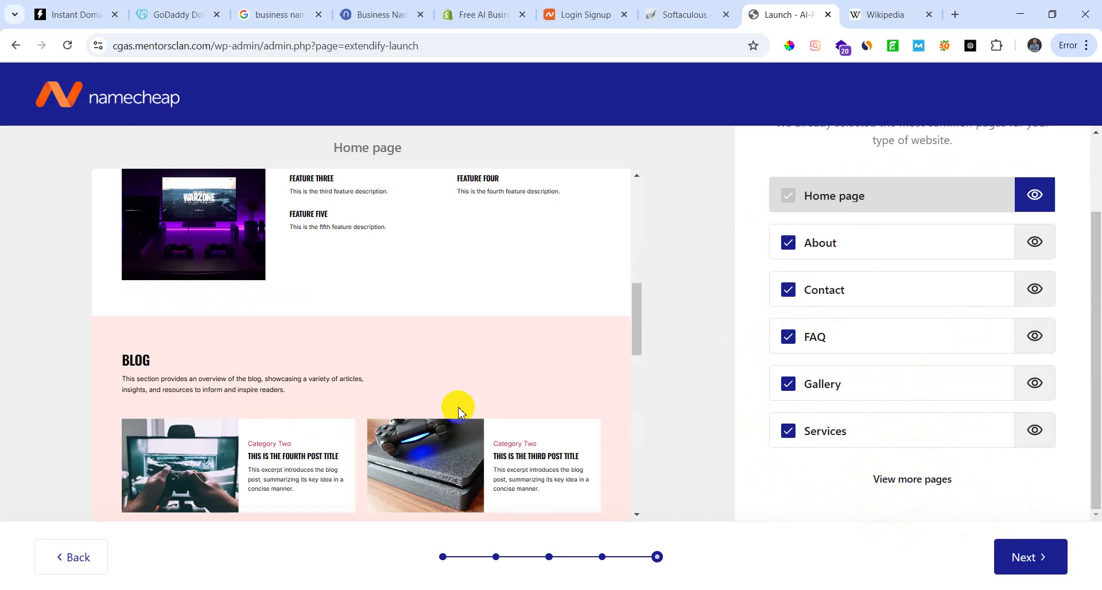
scroll(446, 414, up, 6)
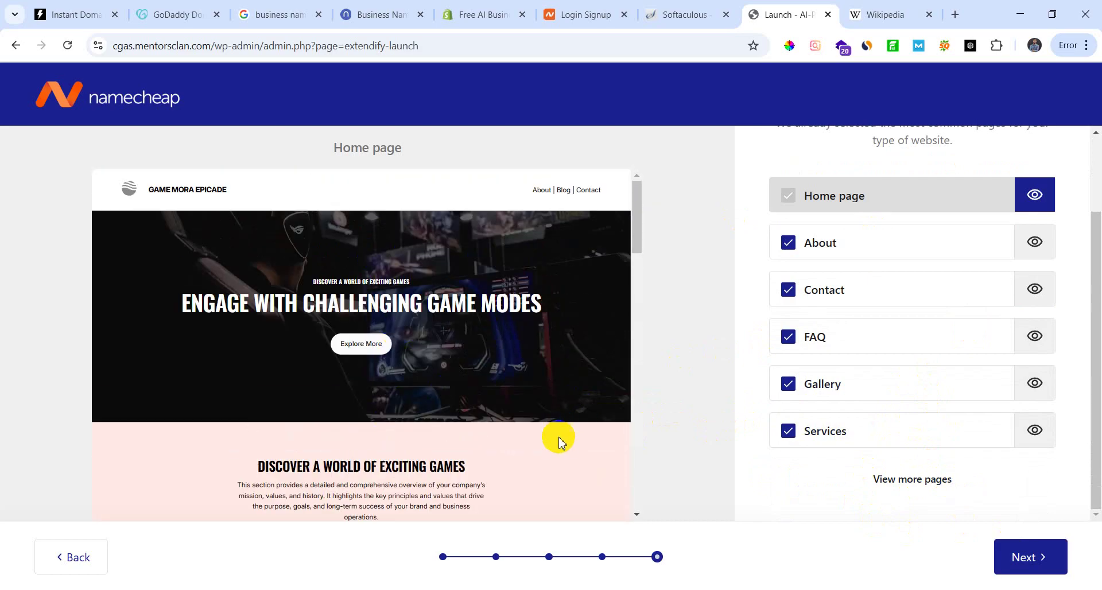
scroll(561, 438, down, 5)
scroll(519, 454, up, 5)
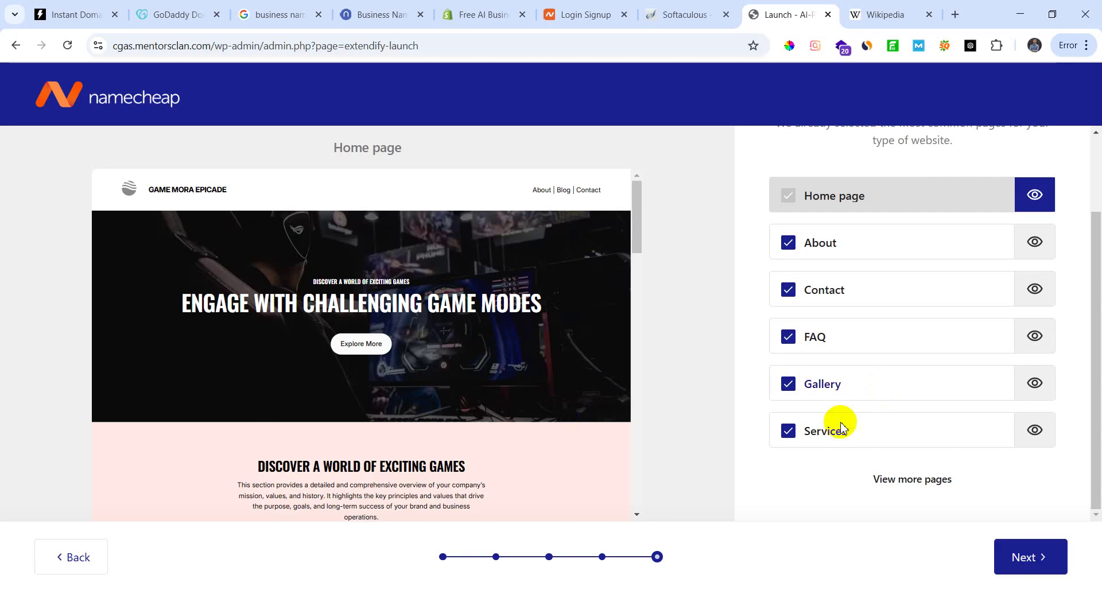
click(1037, 563)
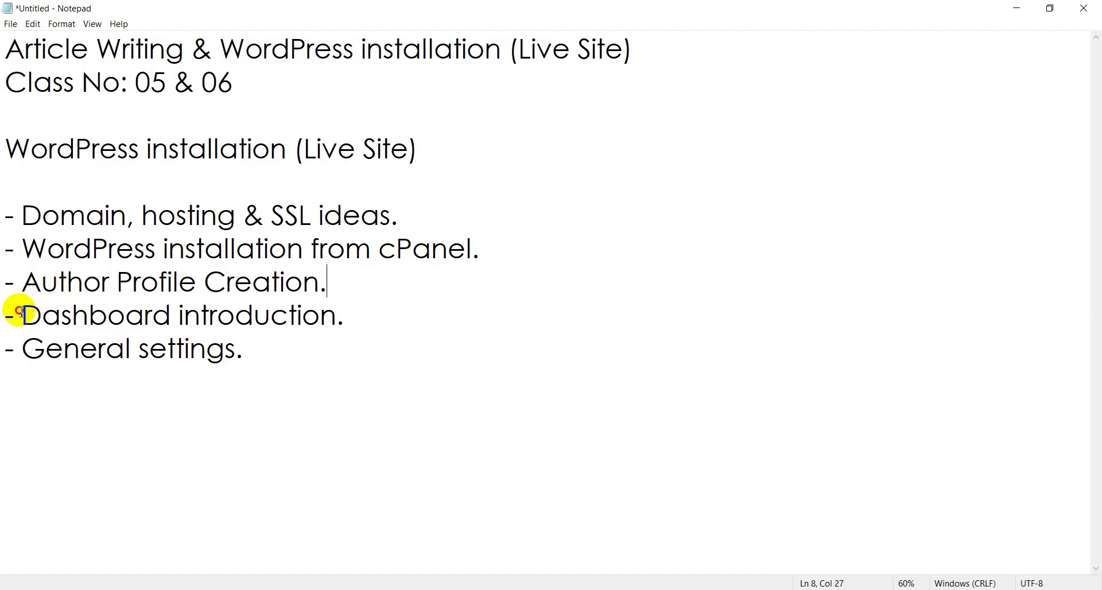
Step: Highlight the 'Dashboard introduction.' and 'General settings.' lines, then minimize Notepad
drag(22, 315, 345, 314)
drag(23, 349, 402, 359)
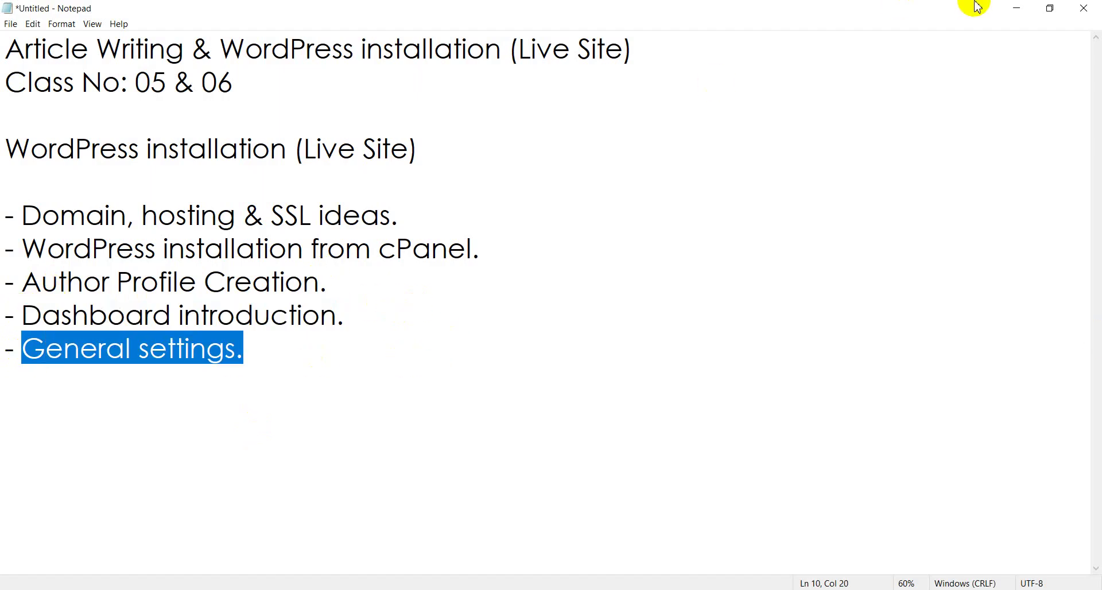
click(1017, 8)
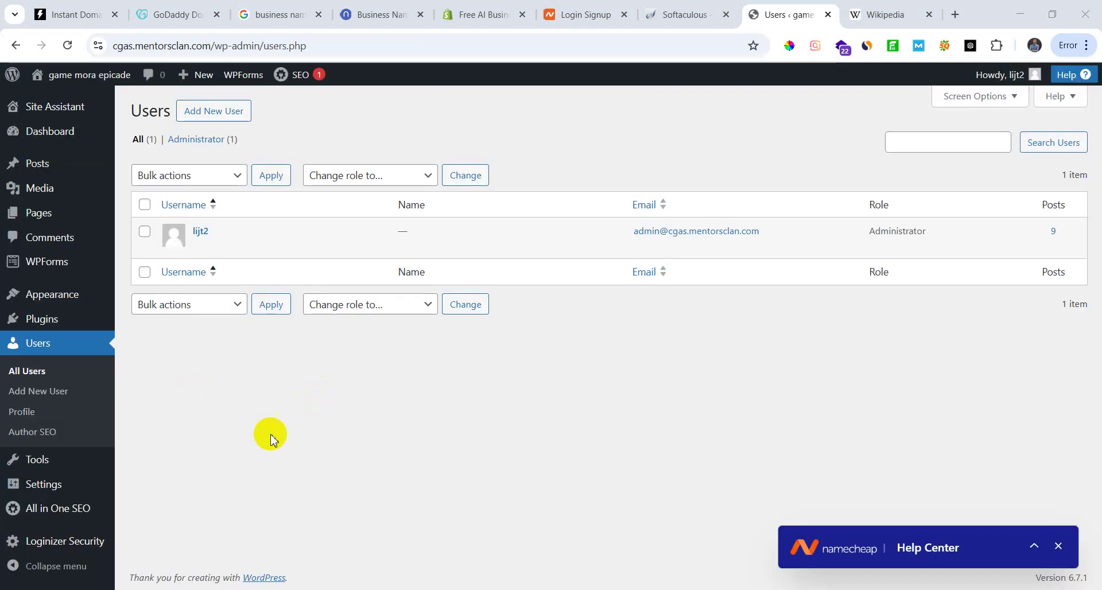
Step: Go to the Dashboard and collapse the AIOSEO Setup, Quick Draft, WPForms and Events and News widgets
click(31, 212)
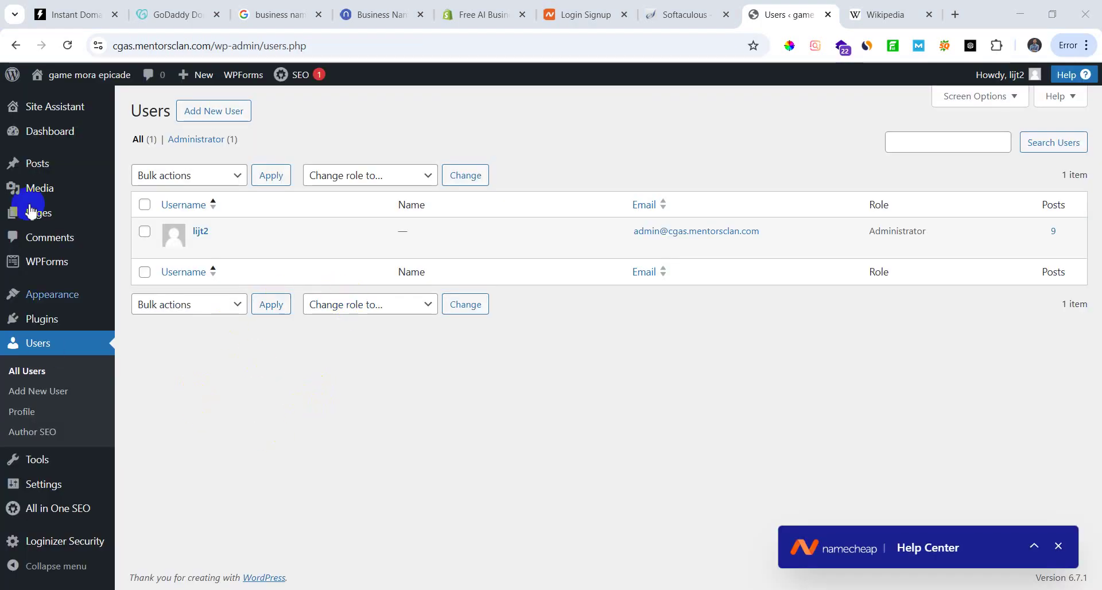
click(68, 136)
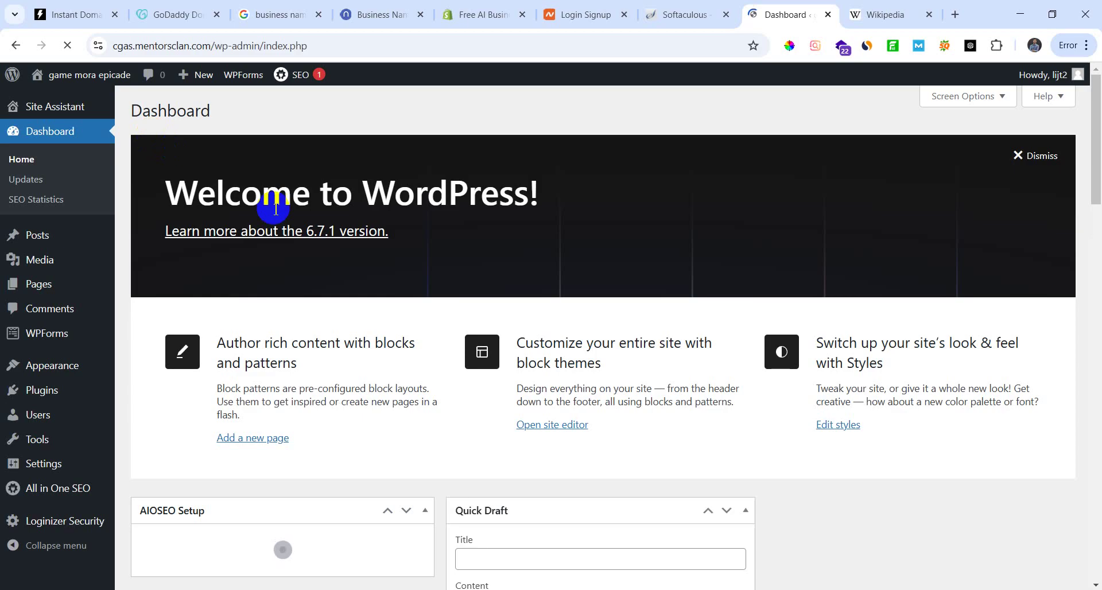
scroll(302, 496, down, 6)
scroll(427, 475, up, 10)
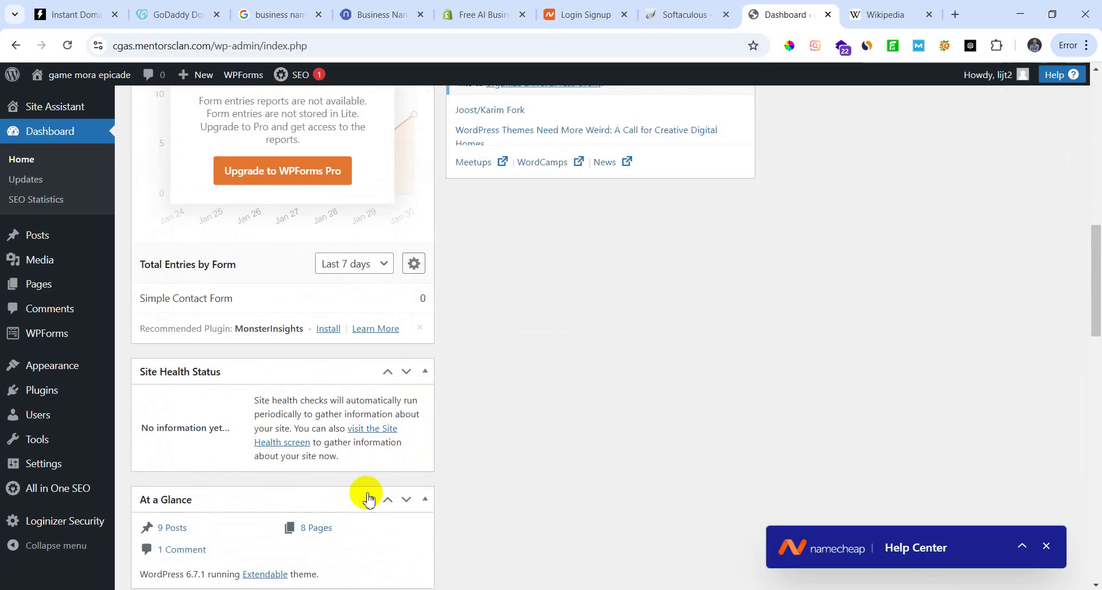
scroll(348, 475, down, 3)
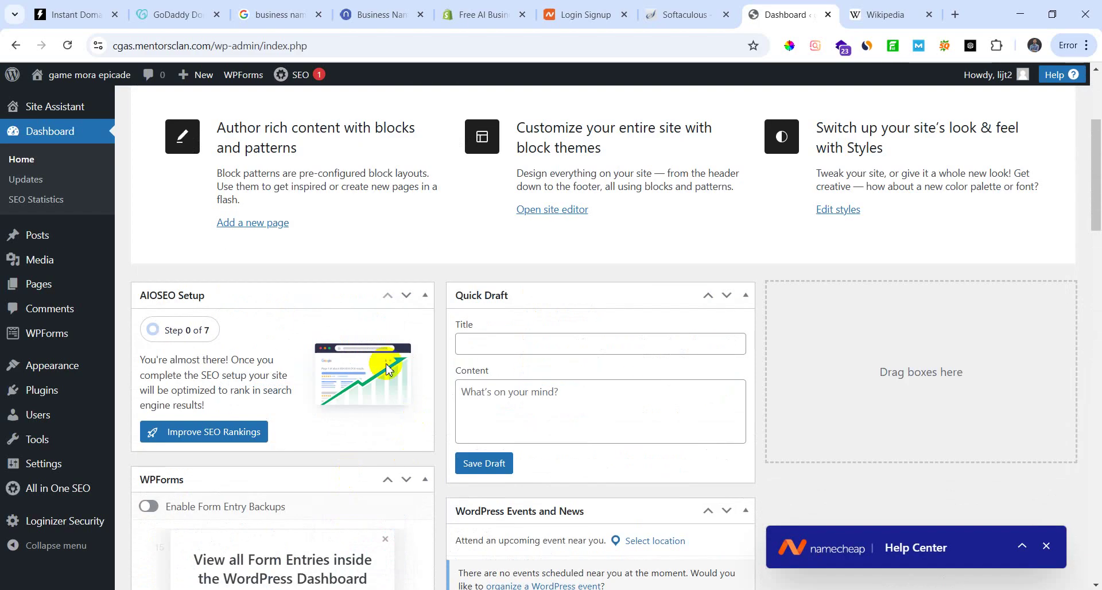
click(425, 295)
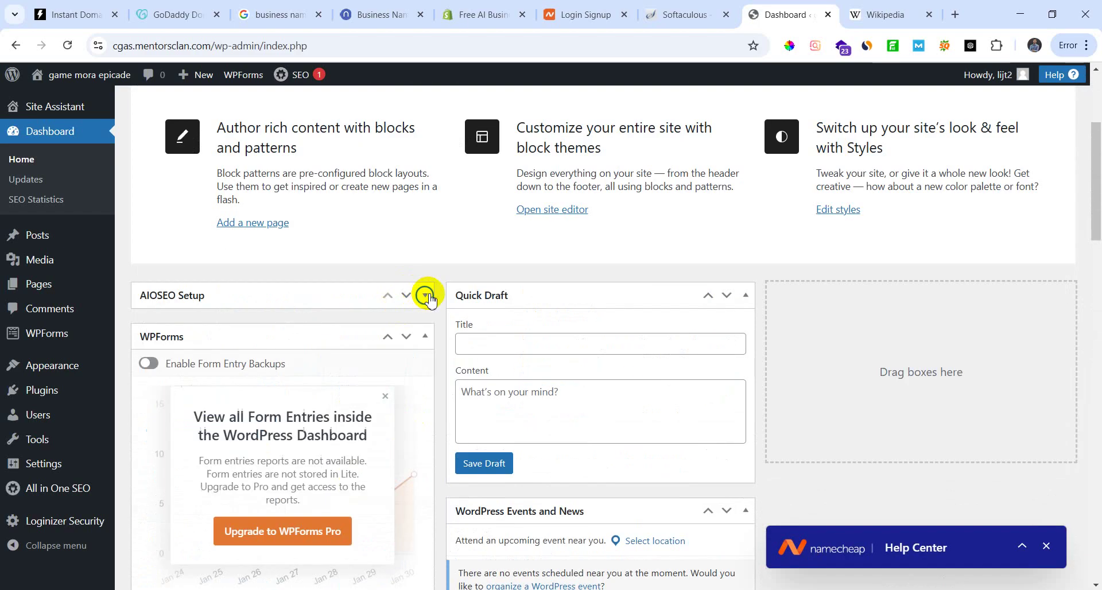
click(745, 295)
scroll(428, 273, down, 1)
click(425, 264)
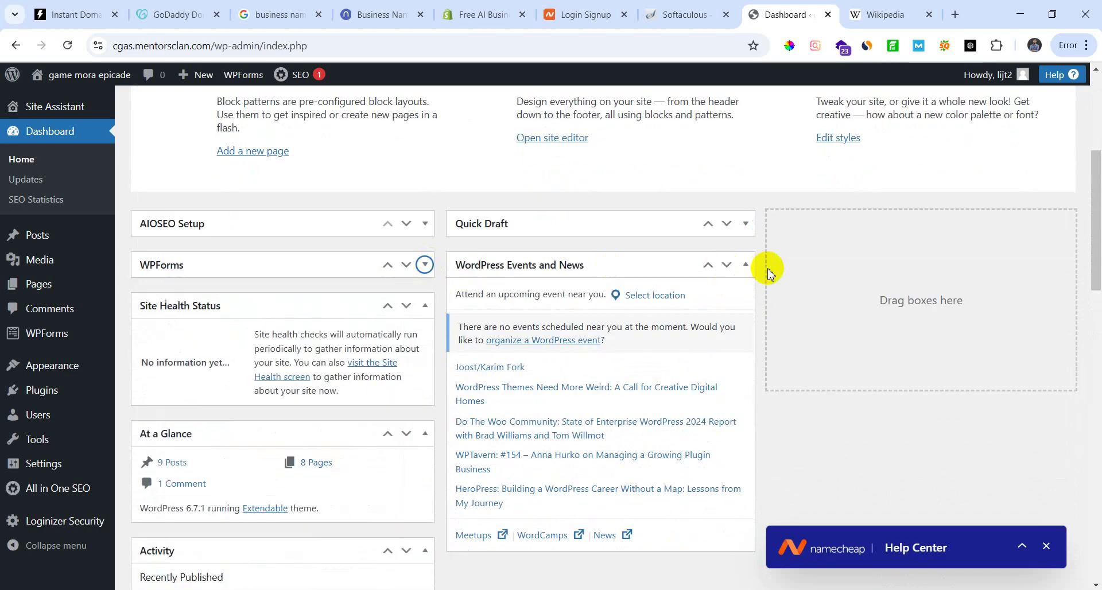
click(746, 264)
Step: Collapse the Site Health Status, At a Glance, Activity, AIOSEO Overview and SEO News widgets
scroll(505, 307, down, 2)
click(423, 163)
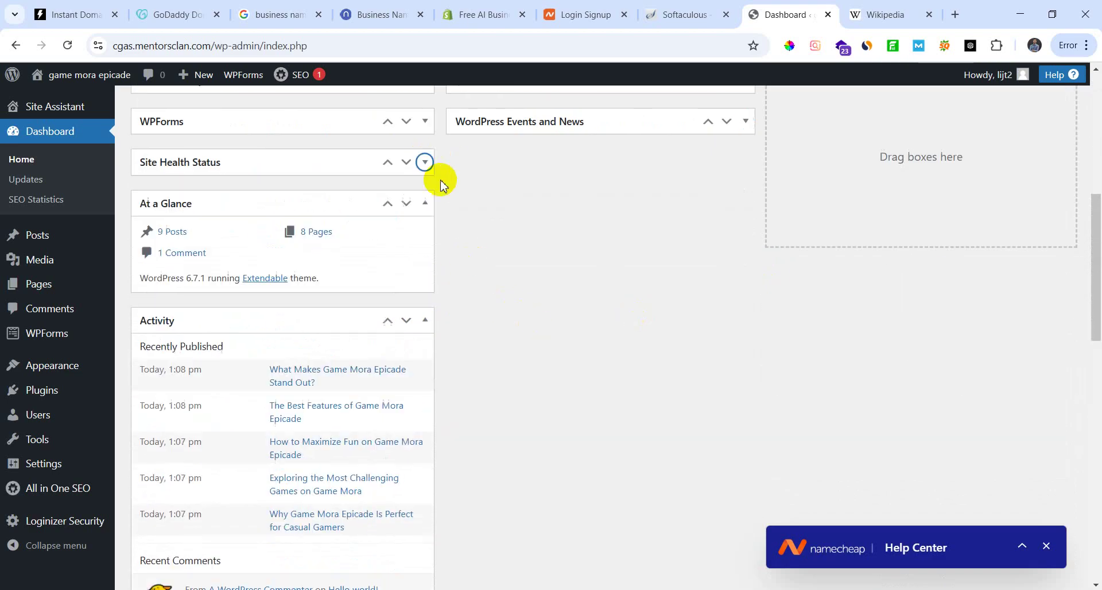
click(425, 205)
click(426, 247)
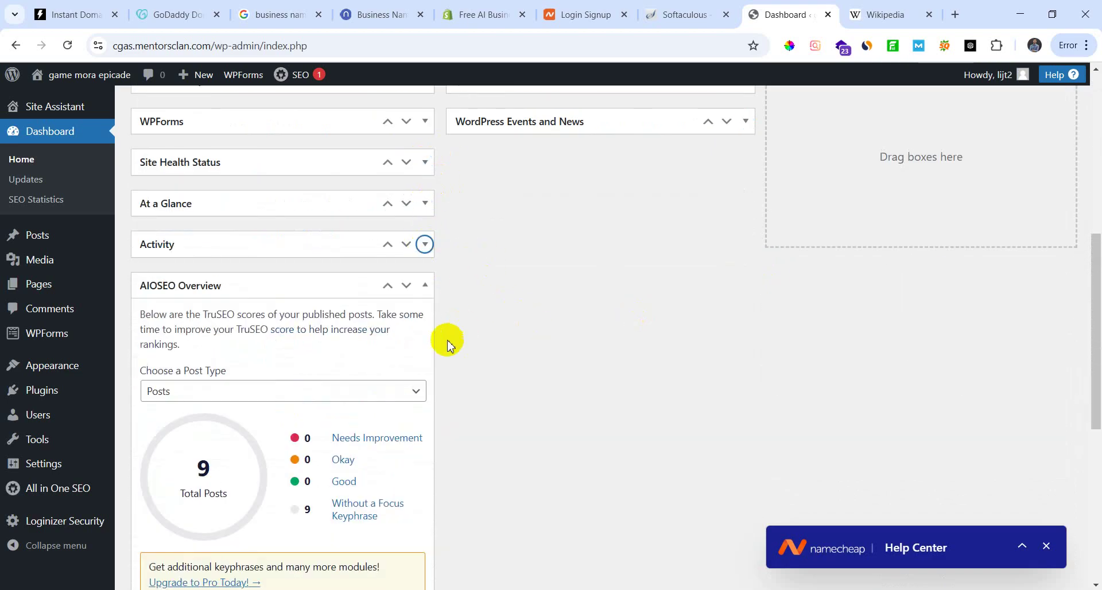
scroll(445, 341, down, 2)
click(425, 145)
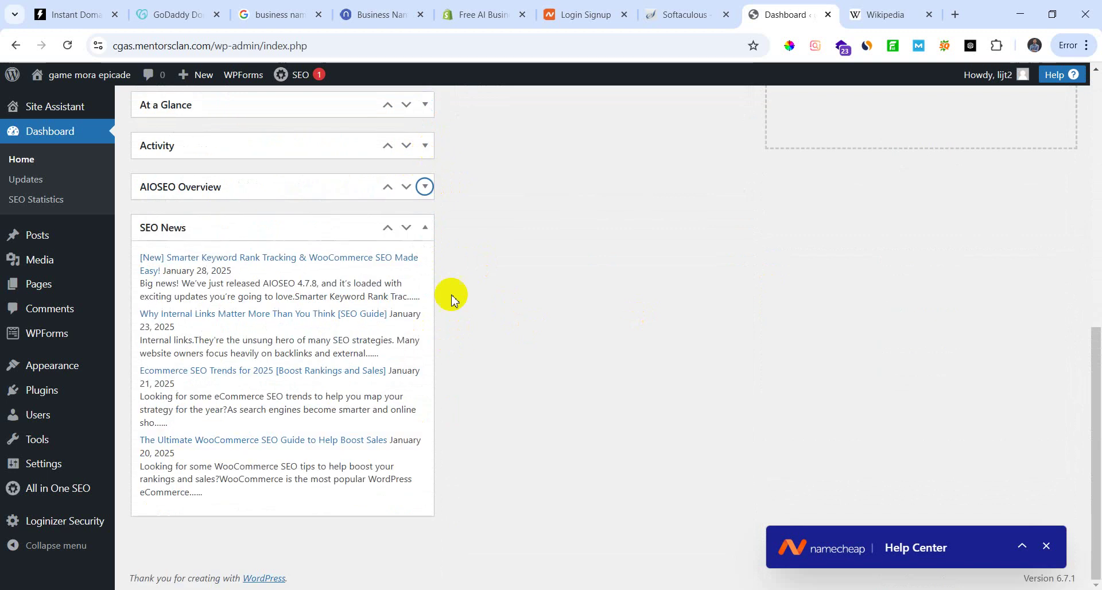
click(425, 227)
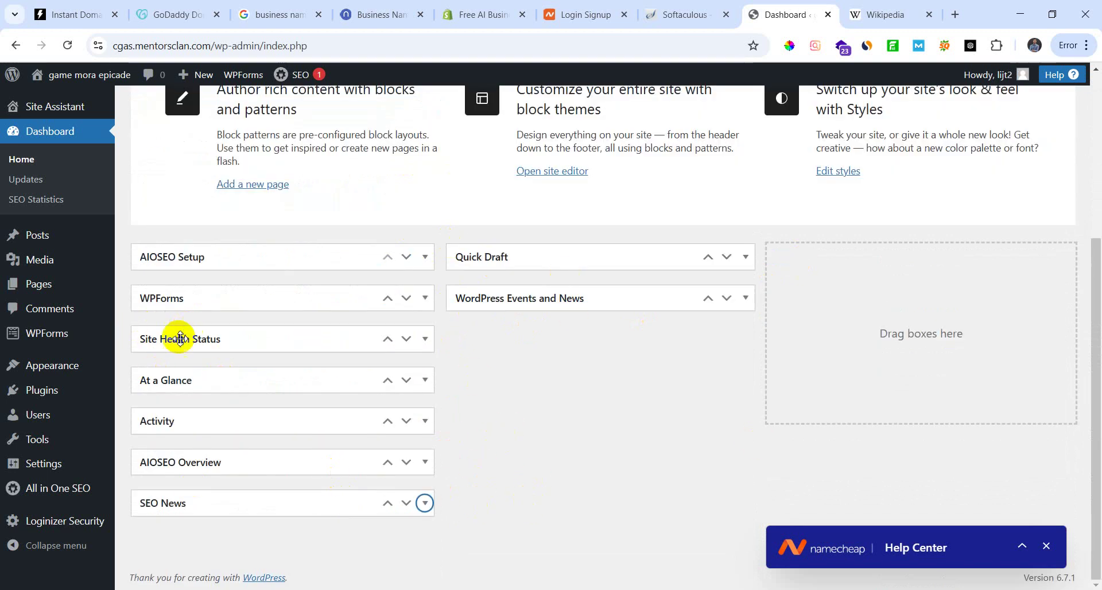
click(52, 334)
Step: View the All Users list and Add New User form, then leave the form for Profile
mouse_move(44, 418)
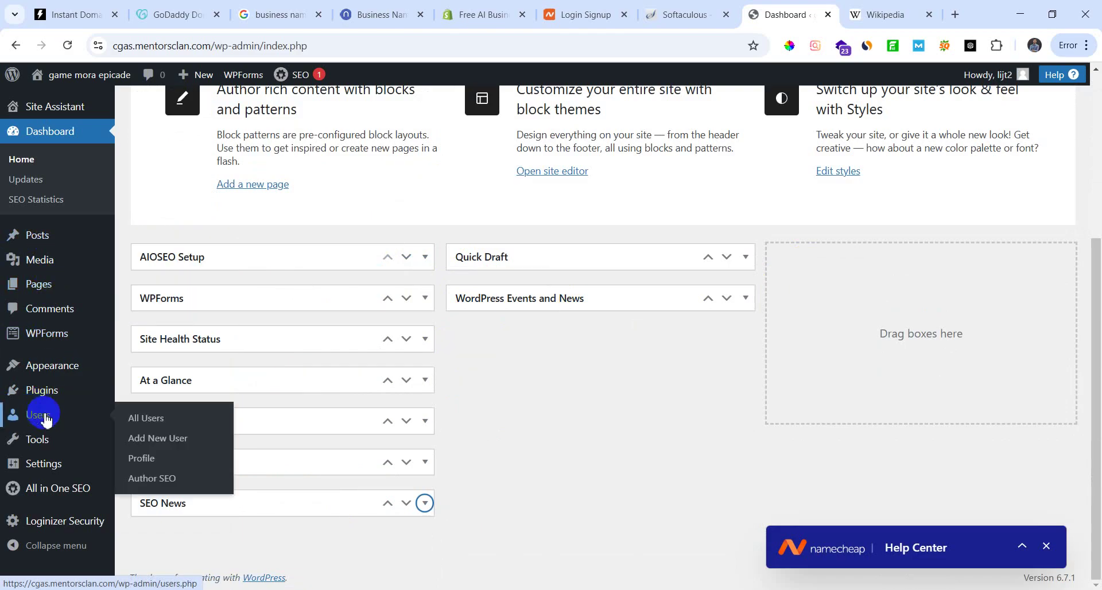
click(154, 423)
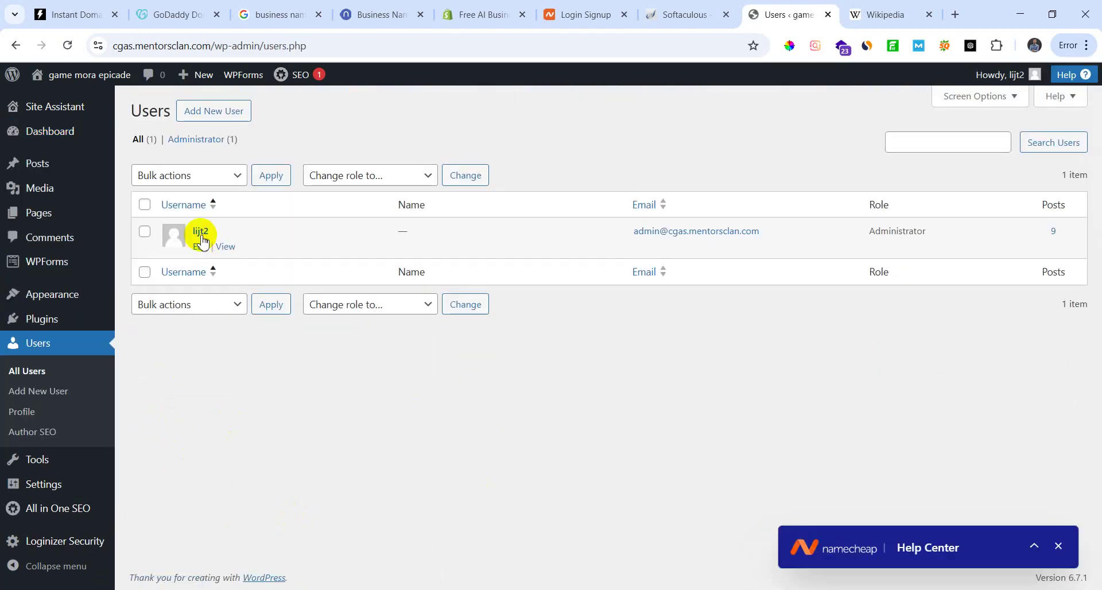
click(228, 114)
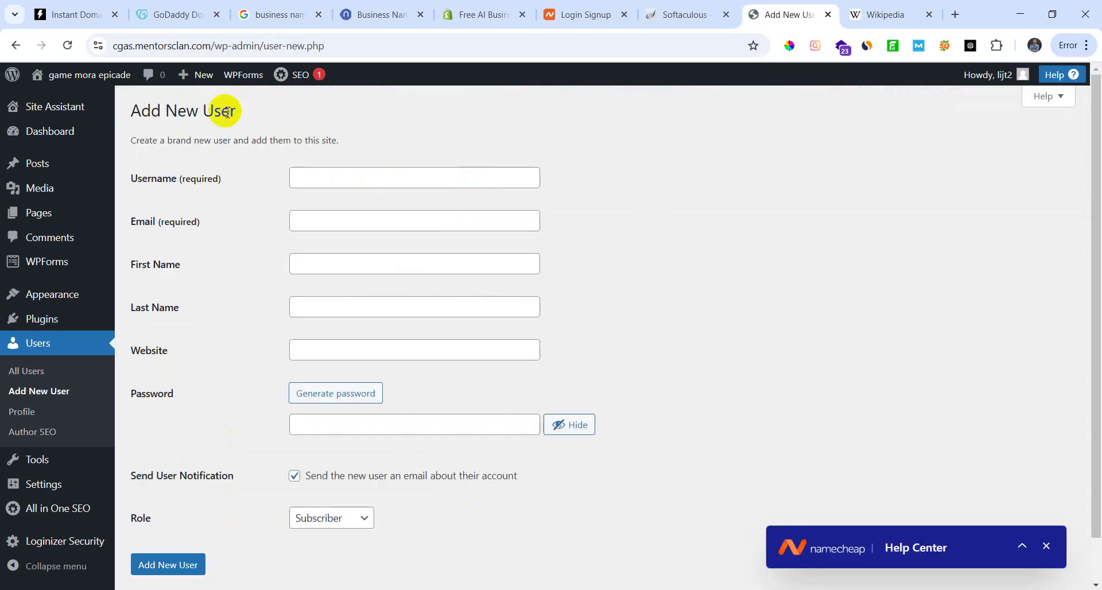
click(382, 175)
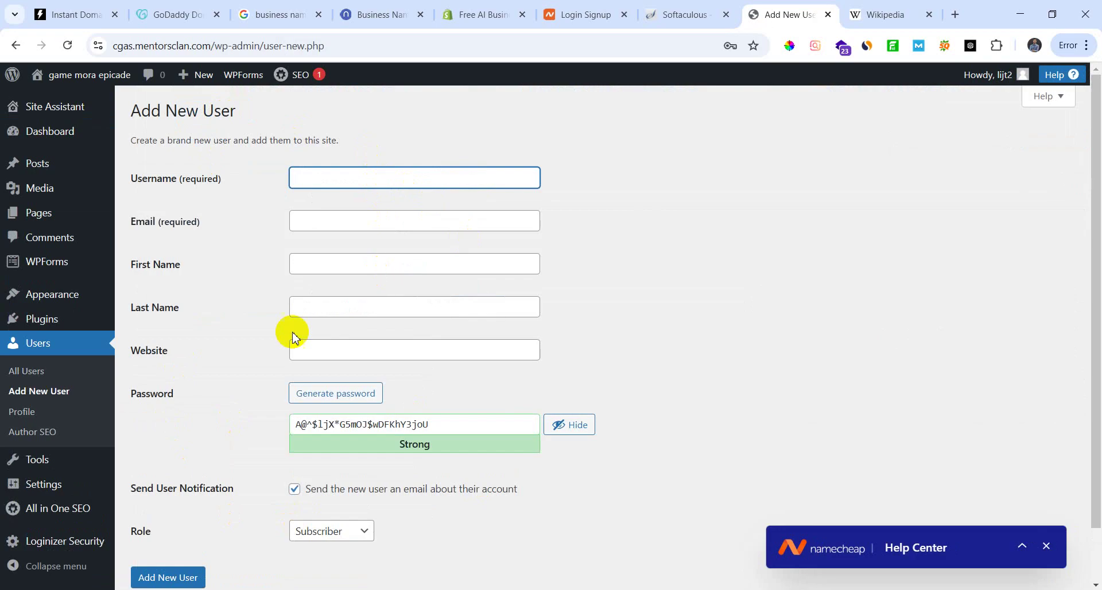
scroll(322, 356, down, 1)
scroll(339, 365, up, 1)
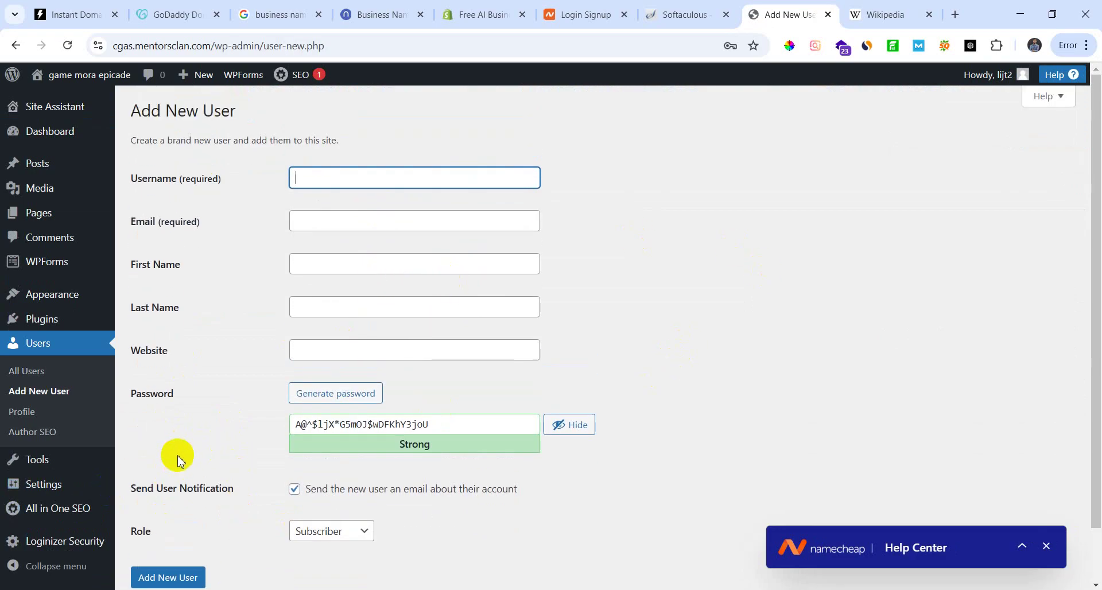
click(26, 412)
click(614, 138)
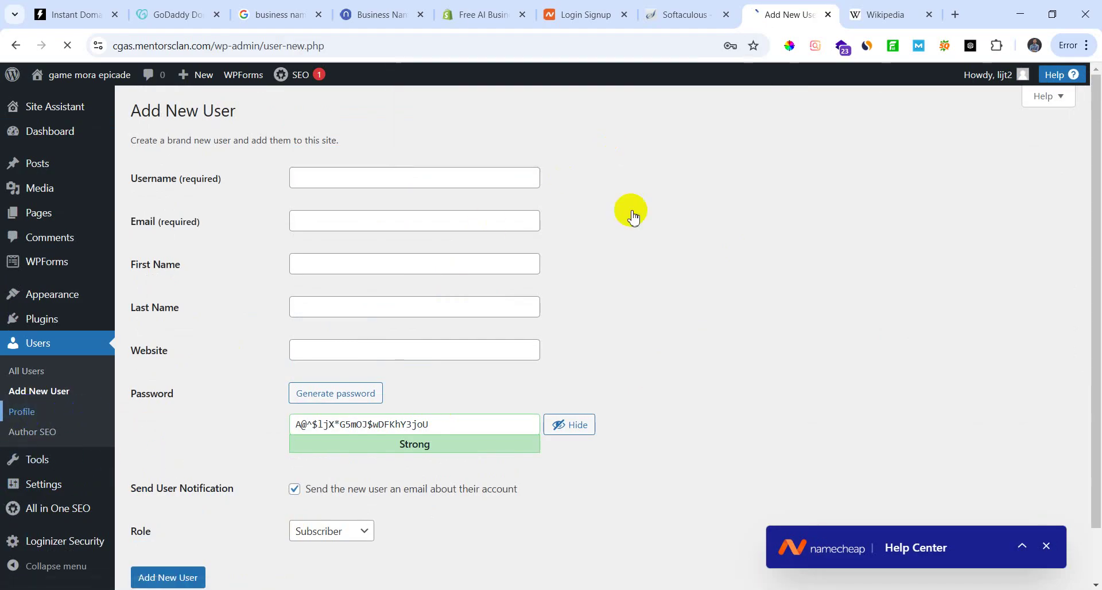
Step: Scroll through the Profile page, then leave it for the Add New User form
scroll(320, 450, down, 10)
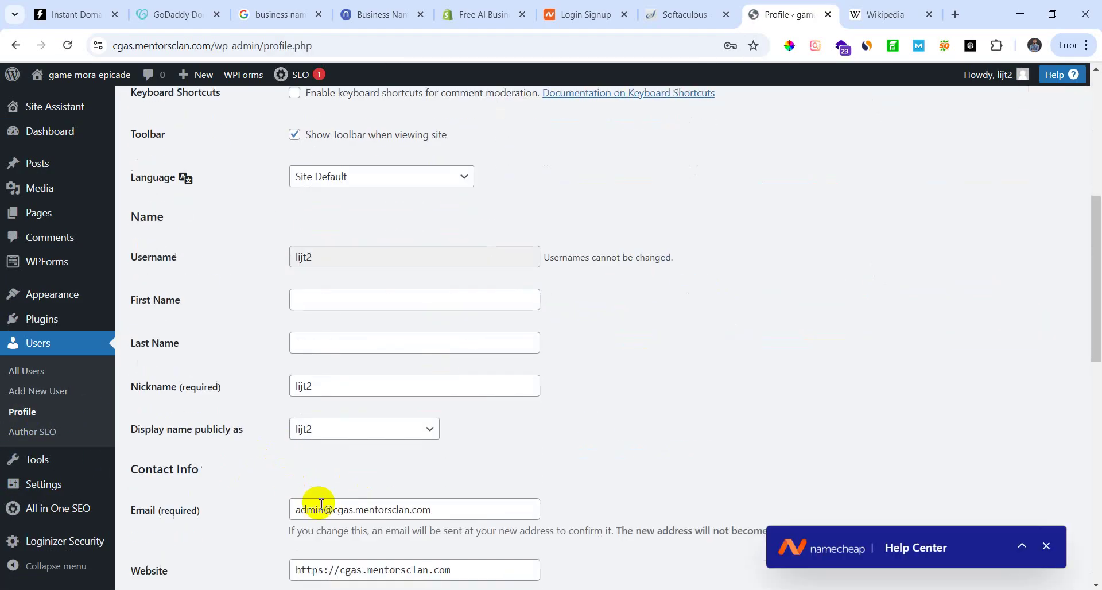
scroll(345, 523, down, 3)
scroll(320, 517, up, 2)
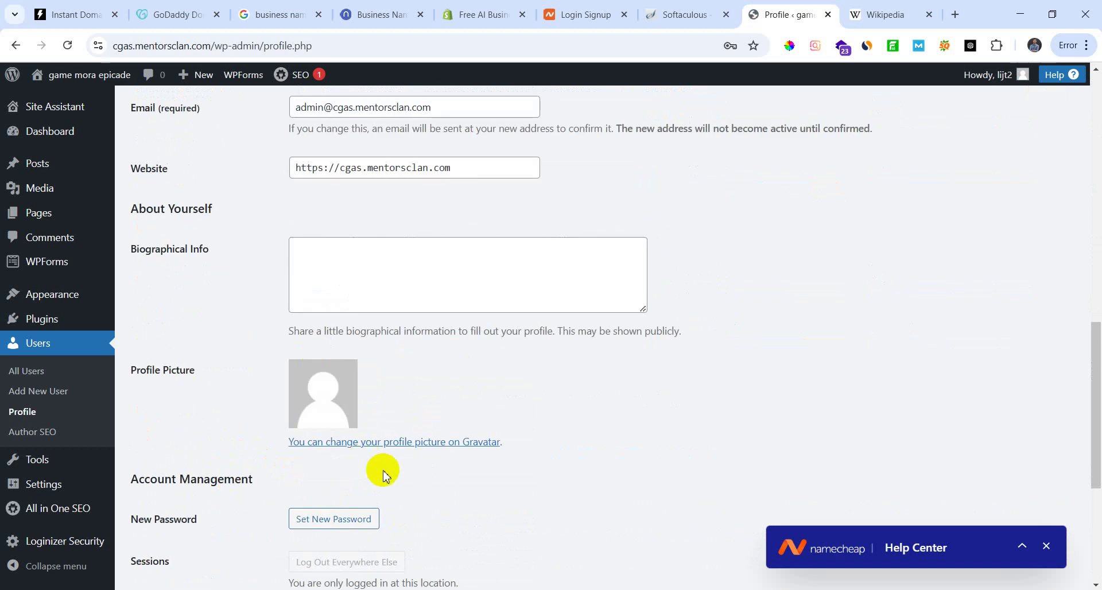
scroll(381, 470, down, 5)
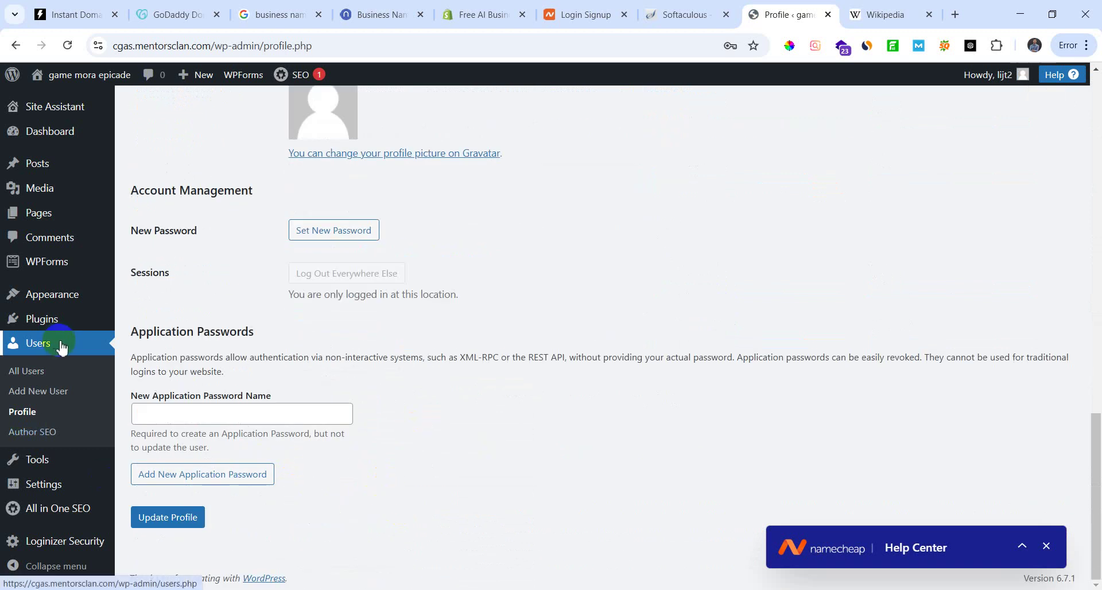
scroll(191, 454, up, 3)
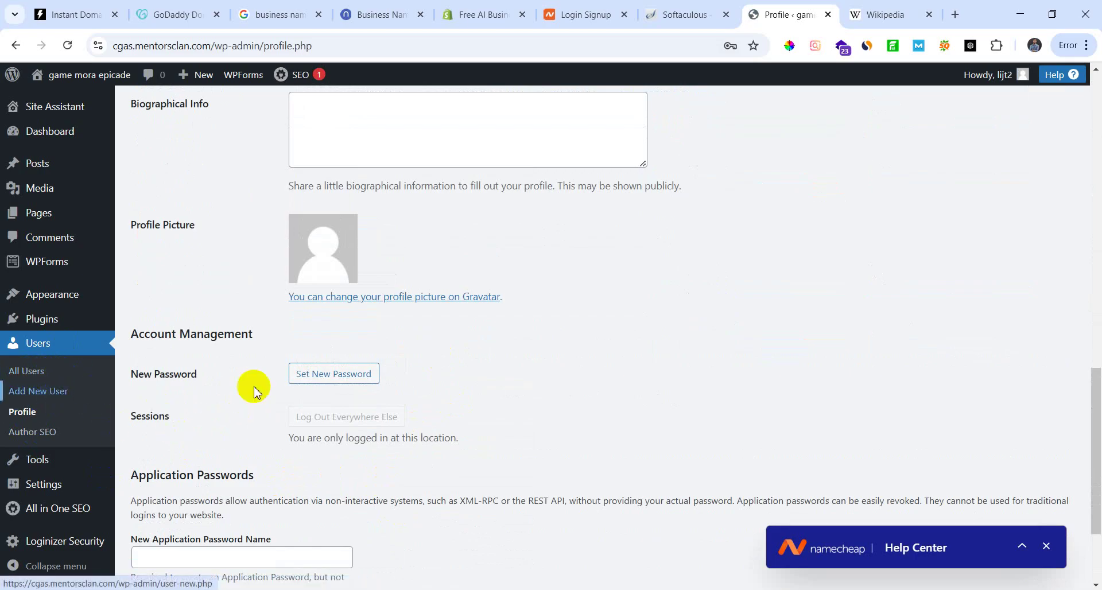
scroll(493, 412, up, 3)
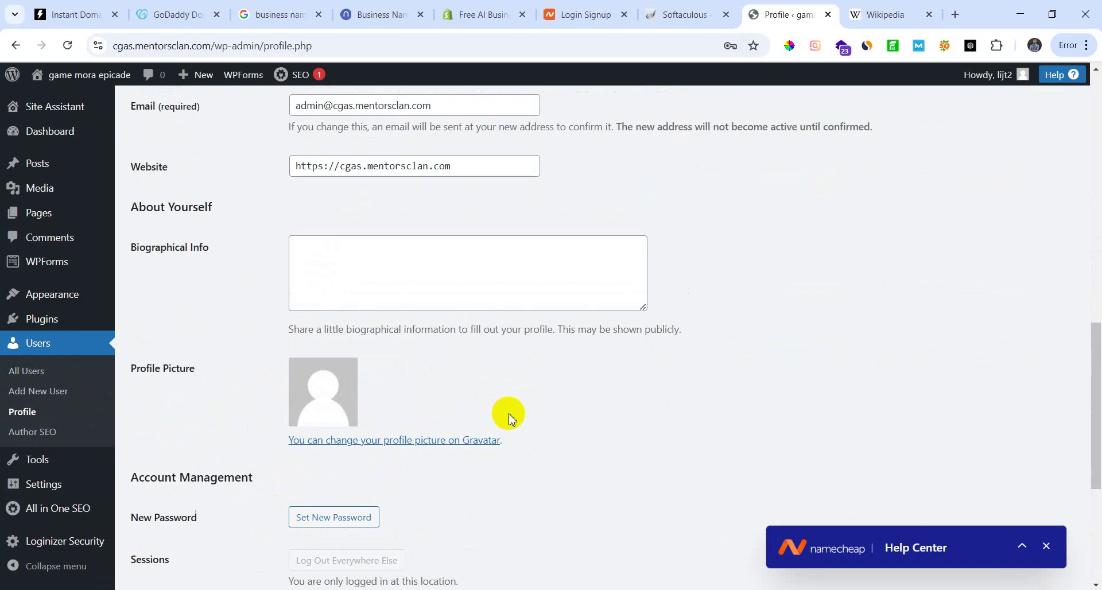
click(43, 394)
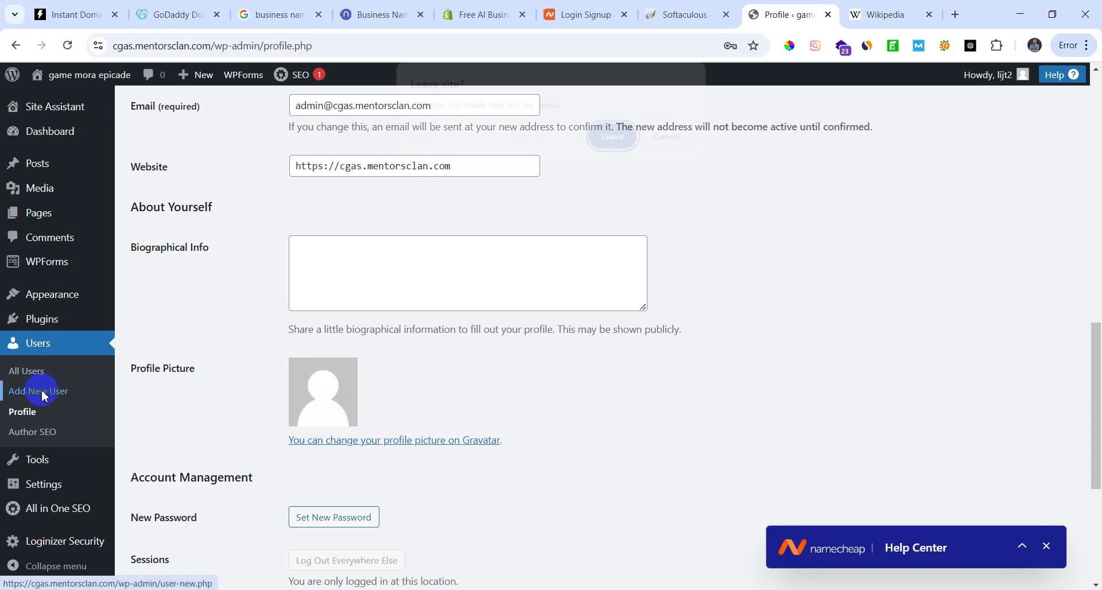
click(613, 137)
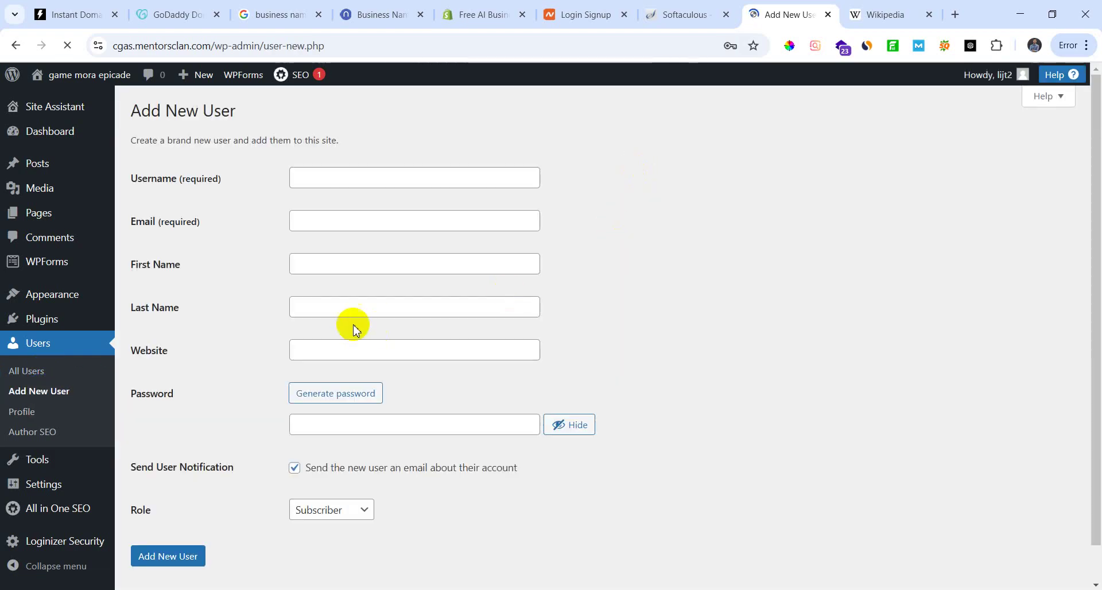
Step: Fill the new user's username, e-mail, first and last name from autofill, leaving Website blank
click(340, 179)
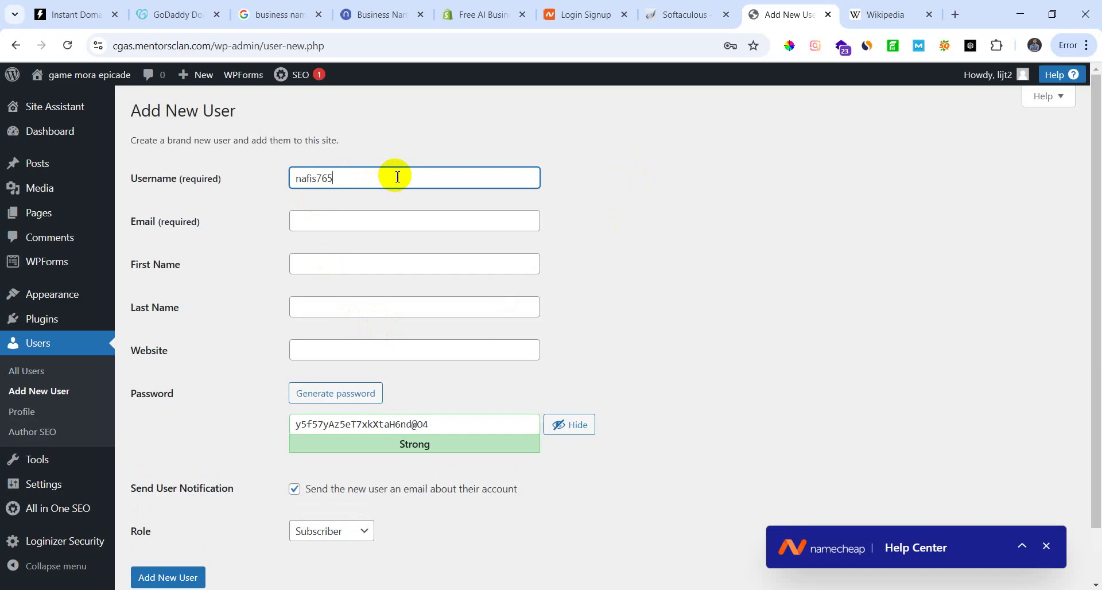
click(374, 221)
click(374, 253)
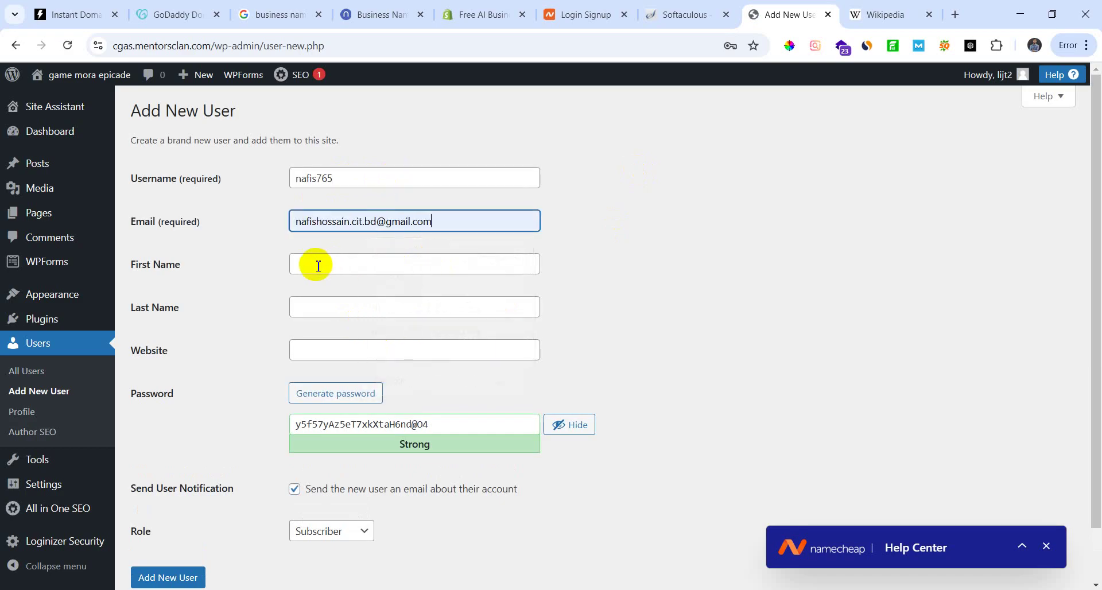
click(318, 265)
click(397, 295)
click(361, 305)
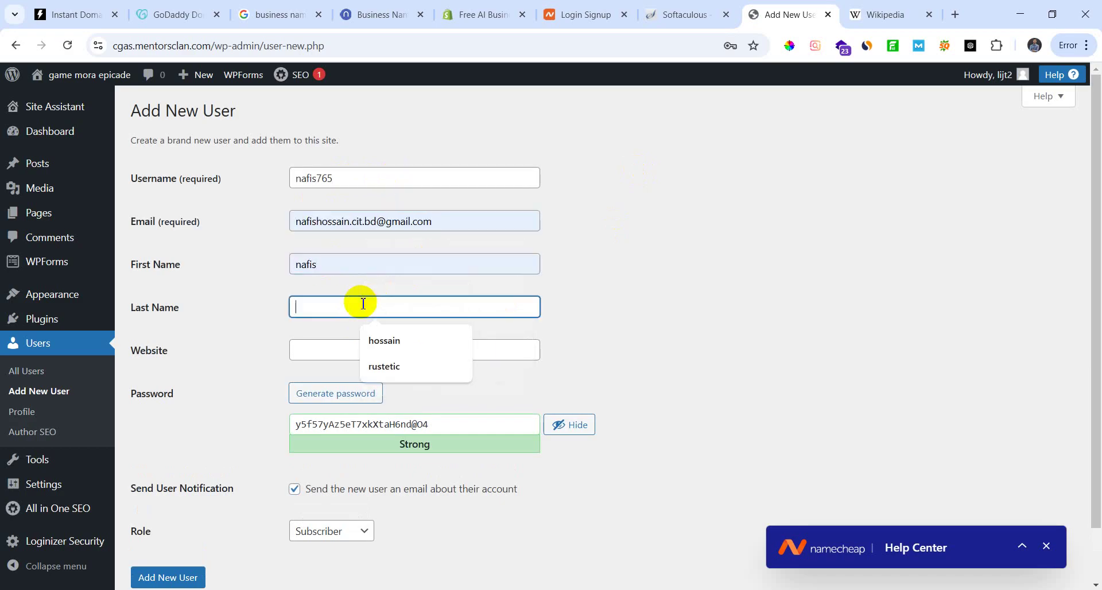
click(405, 344)
click(344, 348)
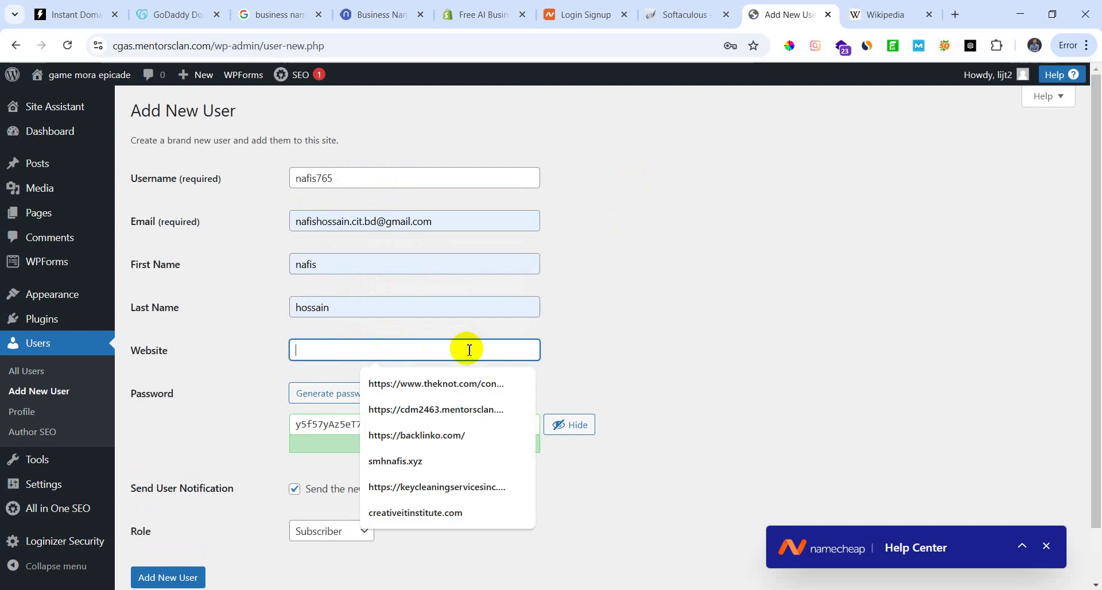
click(691, 295)
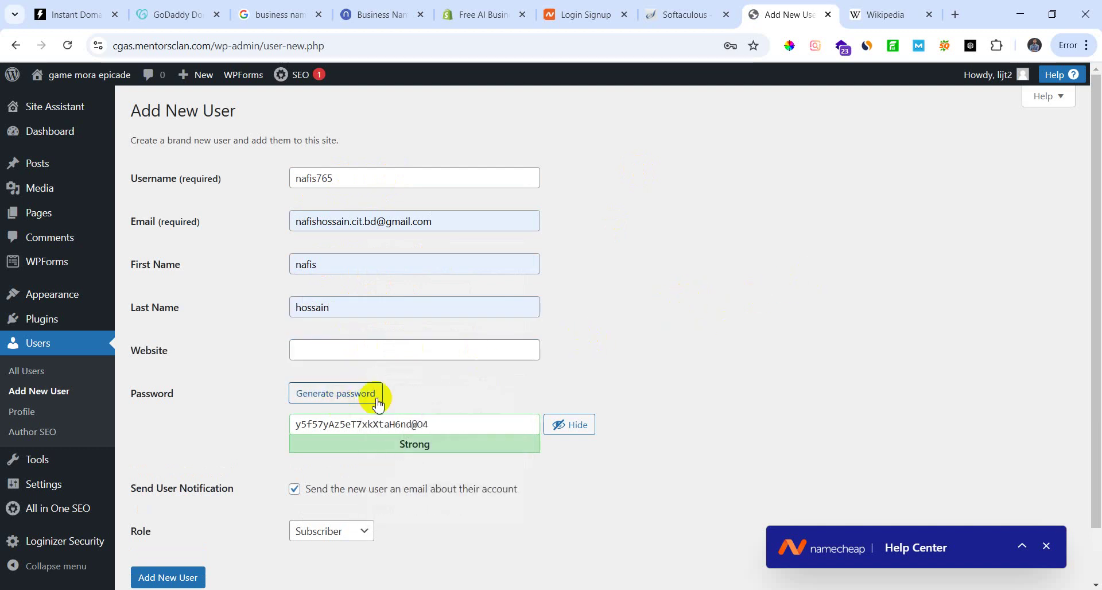
Step: Replace the generated password with a weak numeric one and confirm using the weak password
click(393, 437)
key(ctrl+a)
text(1)
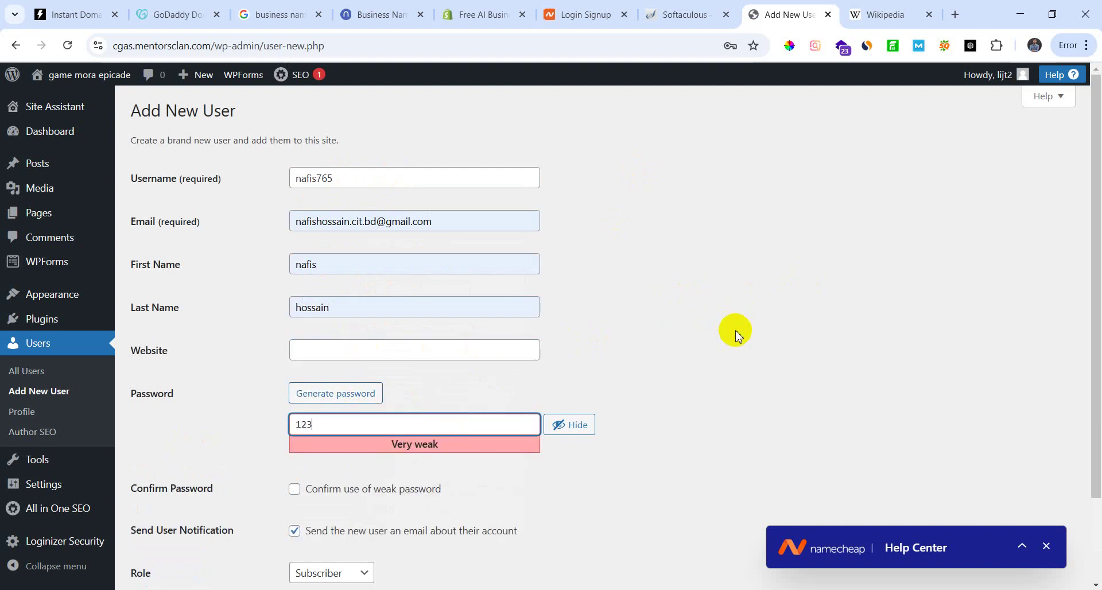
text(2345678909)
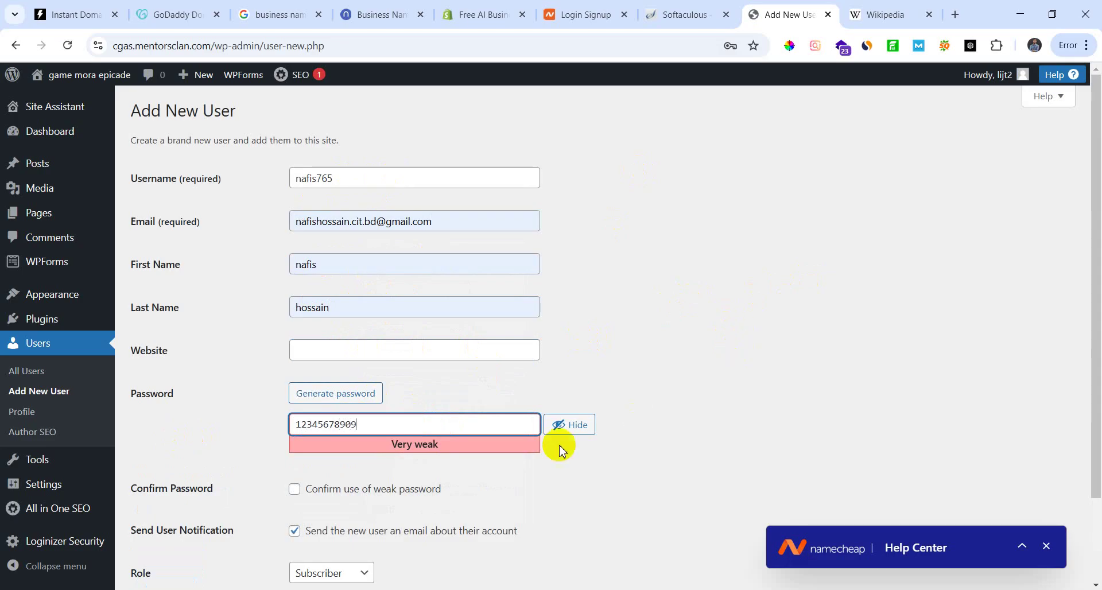
scroll(611, 361, down, 1)
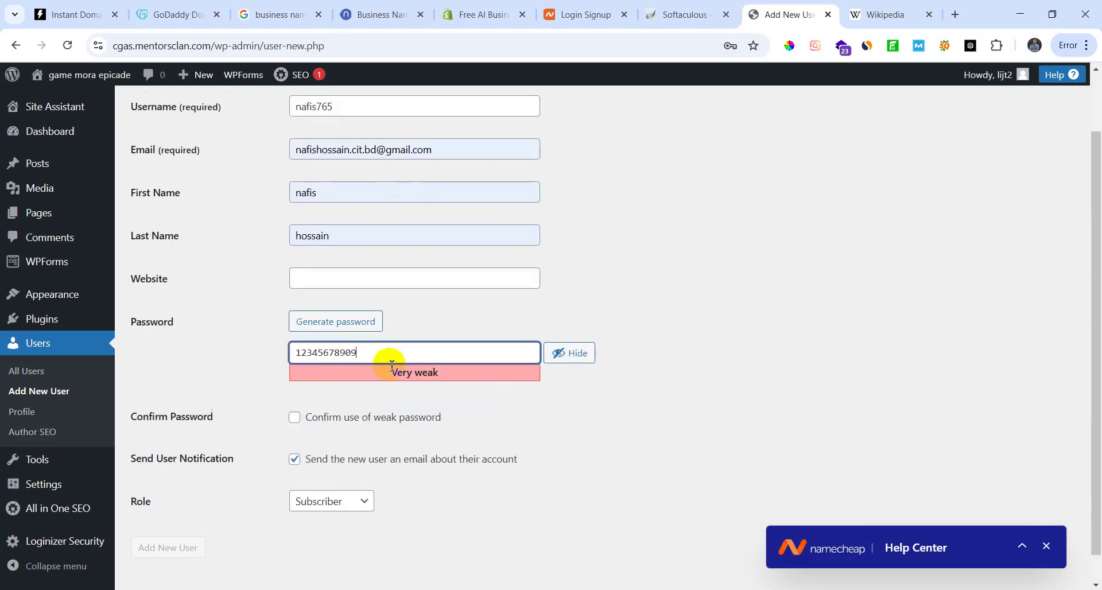
click(295, 416)
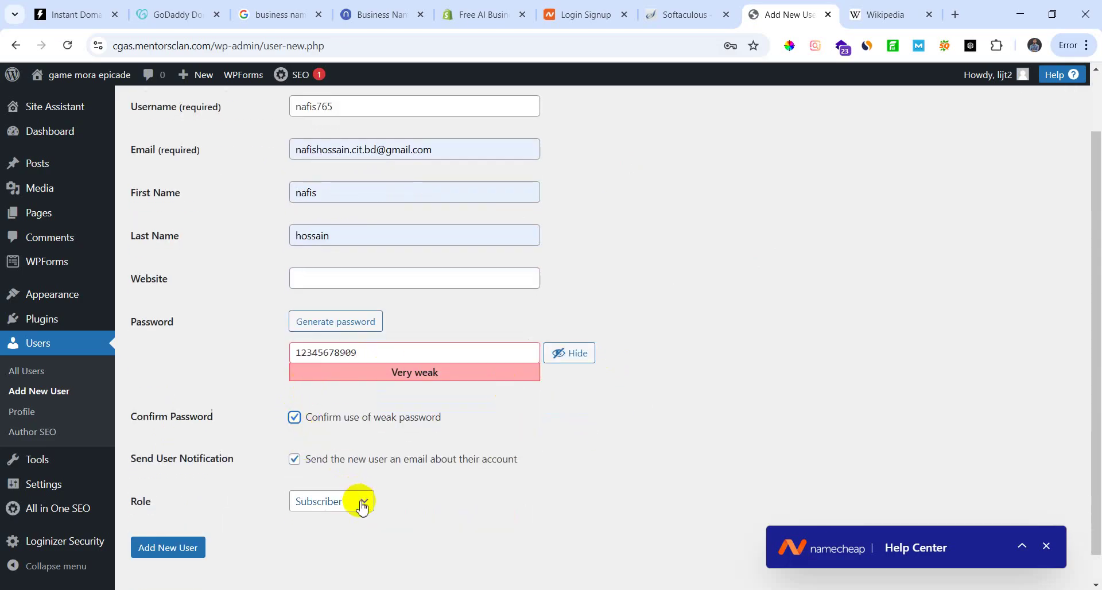
scroll(359, 502, down, 1)
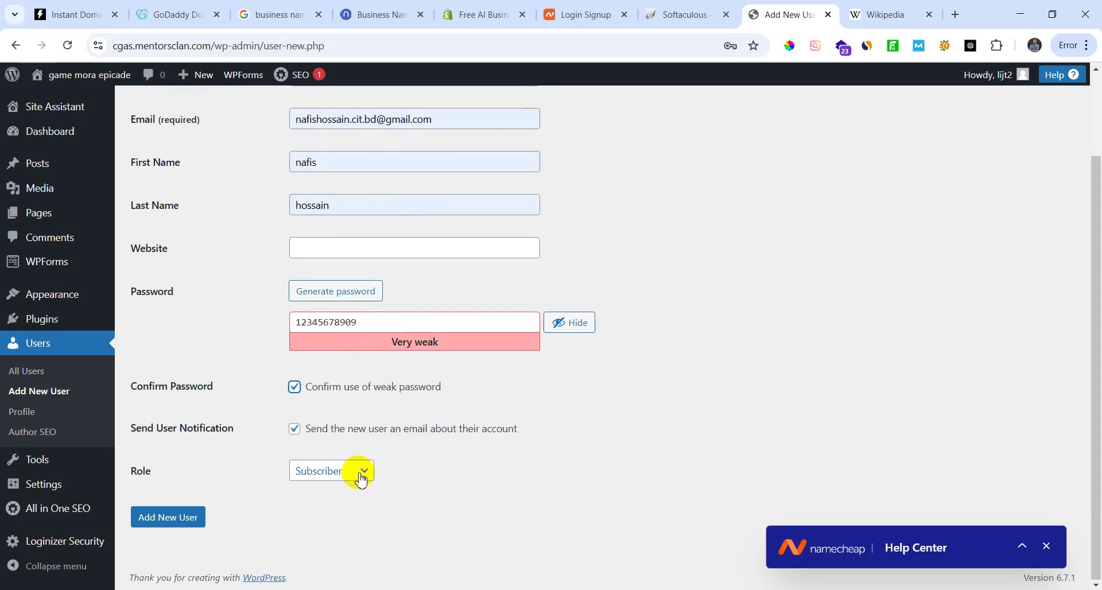
click(361, 477)
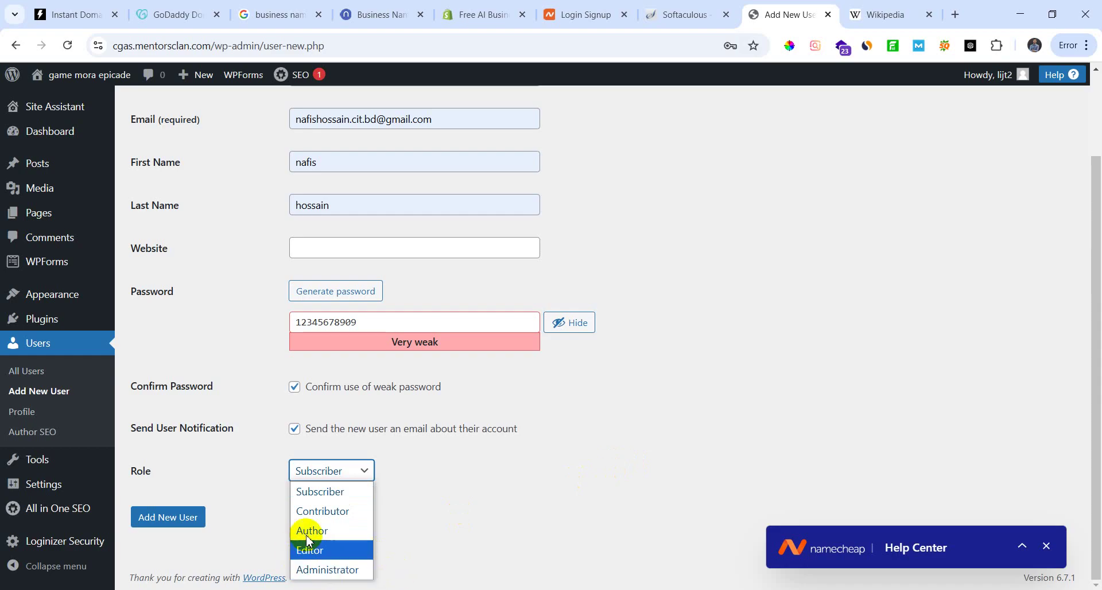
Step: Set the new user's role to Author with the account e-mail notification ticked, then go to Profile
click(333, 532)
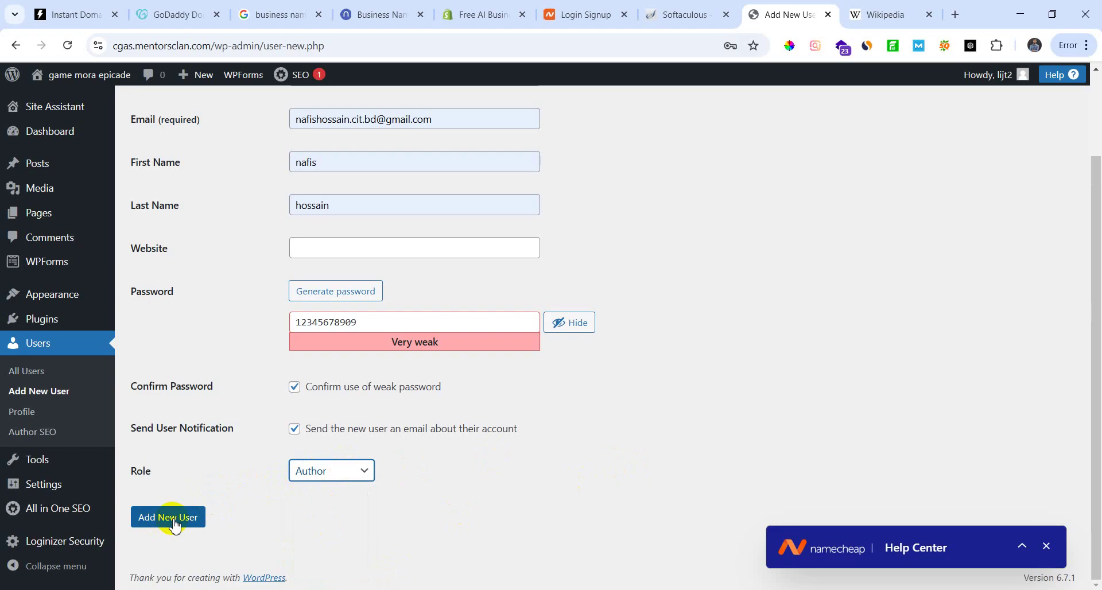
click(295, 431)
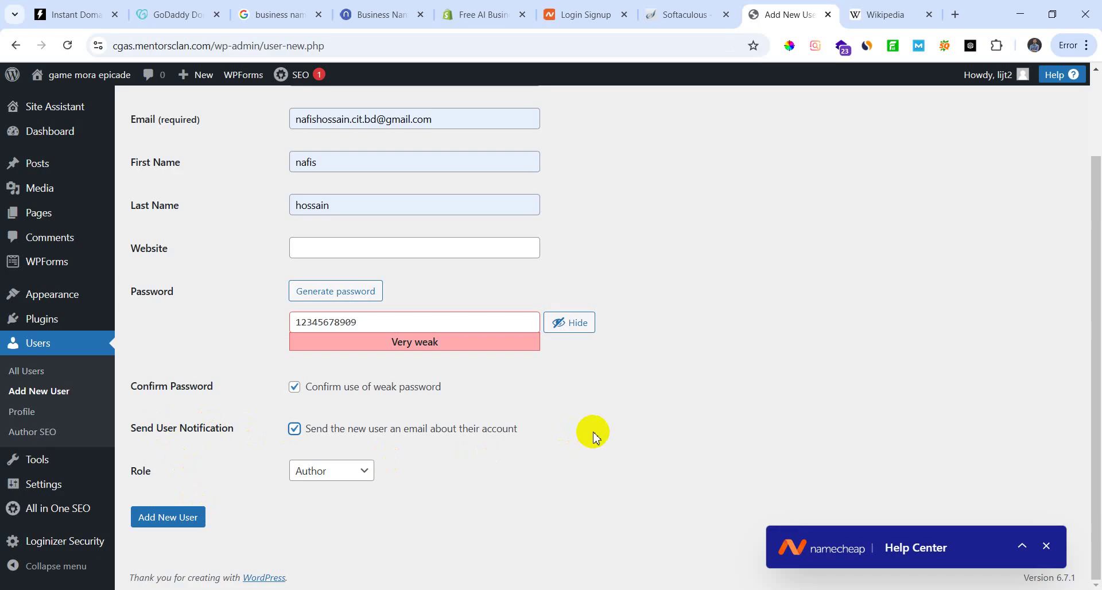
click(7, 415)
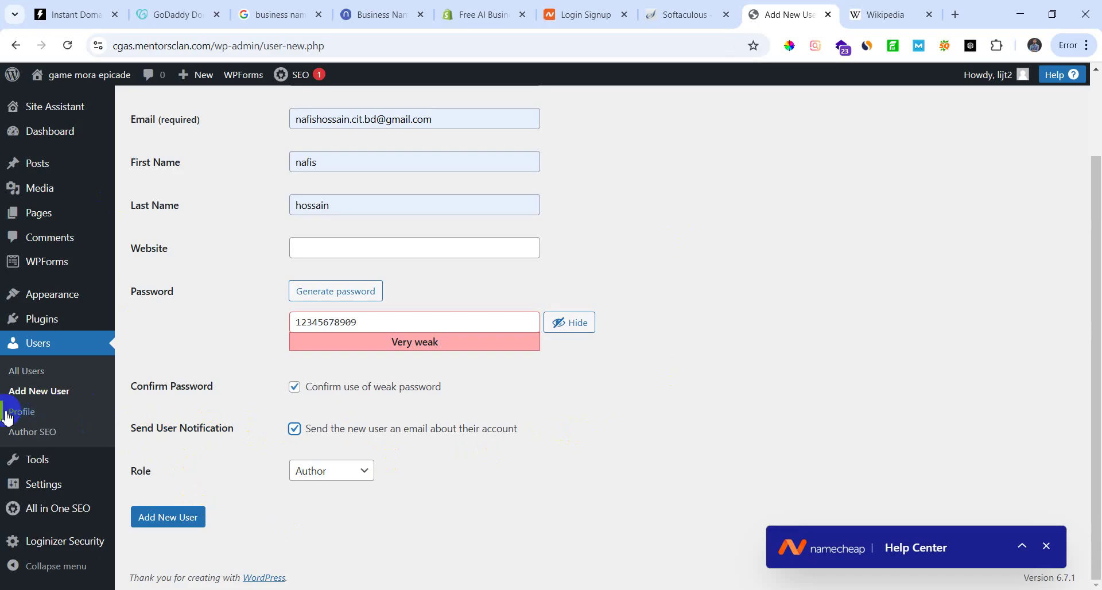
Step: Open your own profile page, discarding the unsaved new-user form, and select the read-only username
click(32, 416)
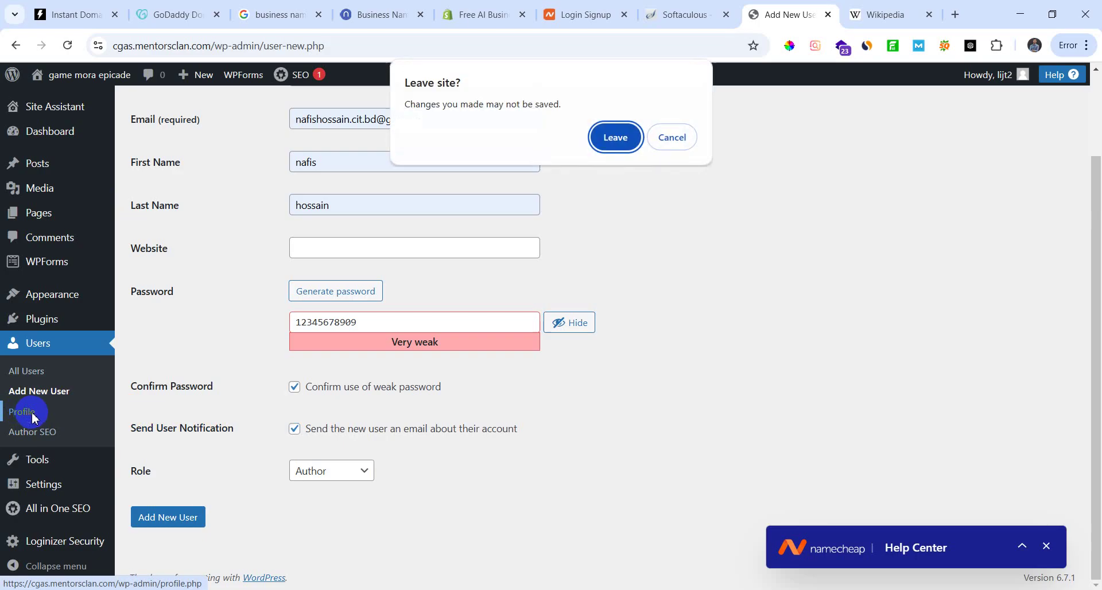
click(610, 138)
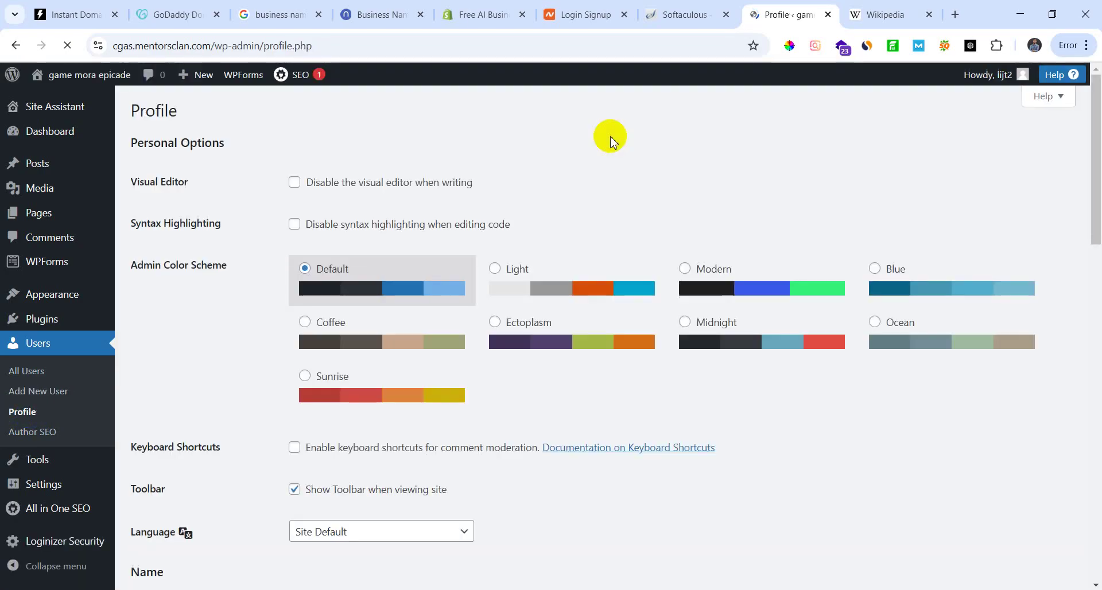
scroll(425, 425, down, 4)
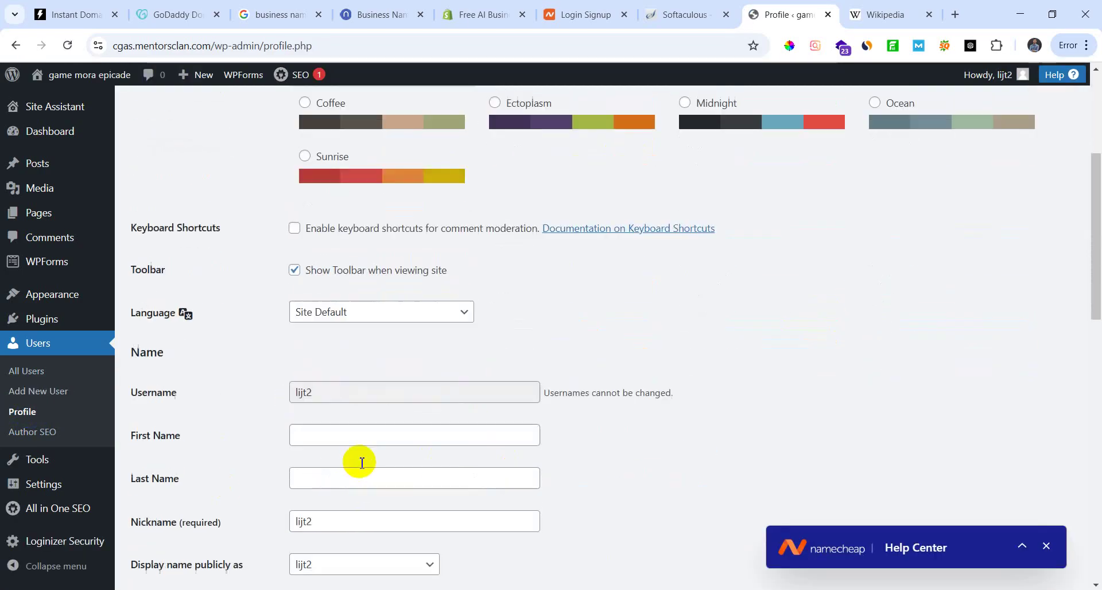
scroll(362, 463, down, 3)
drag(333, 219, 261, 224)
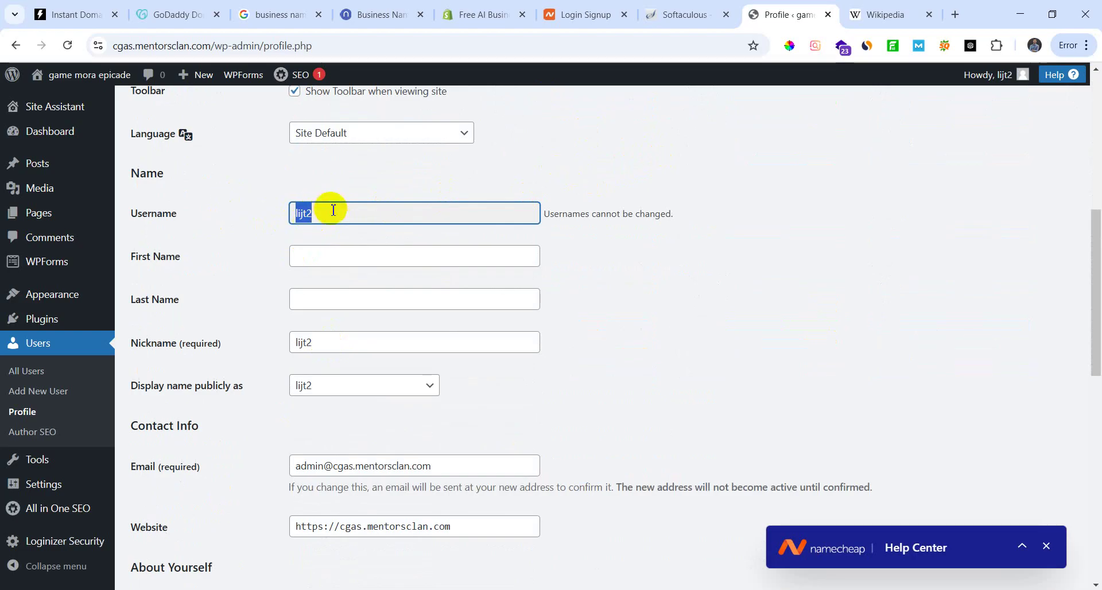
click(322, 214)
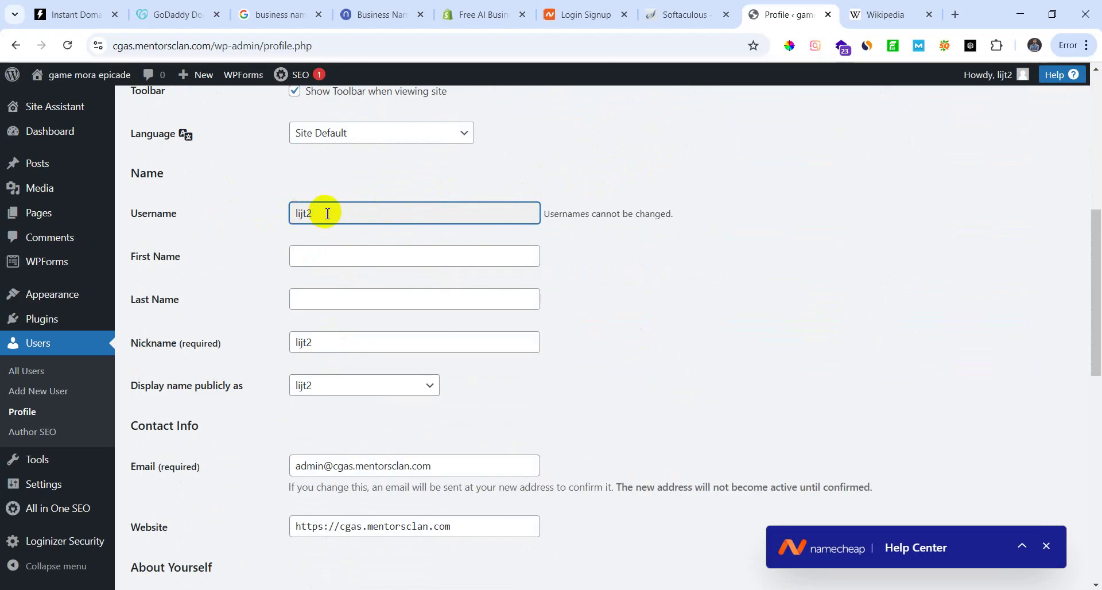
double_click(328, 213)
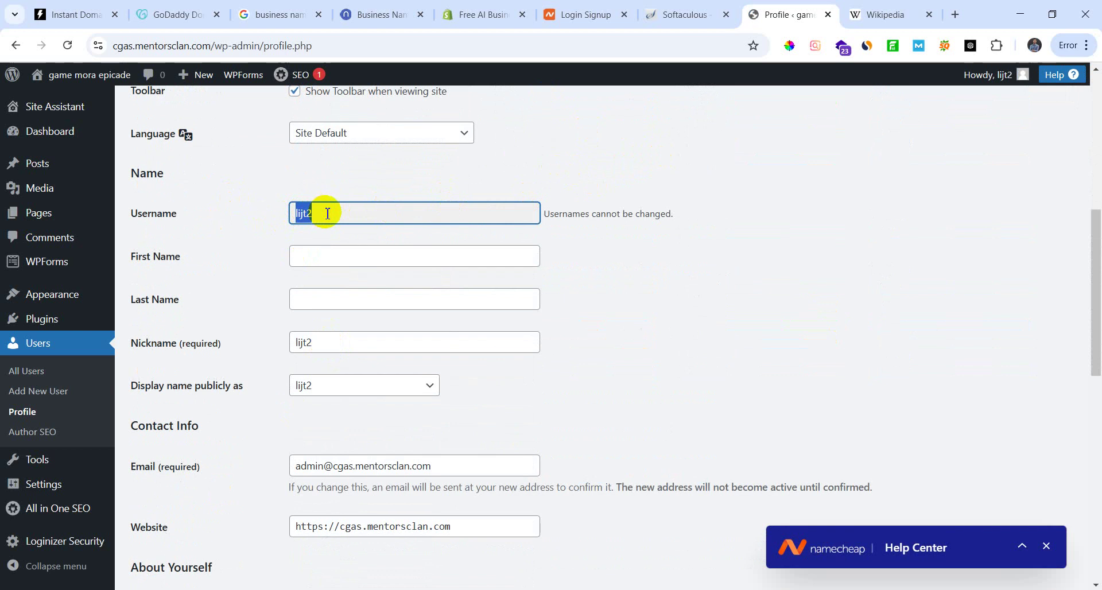
scroll(325, 269, up, 1)
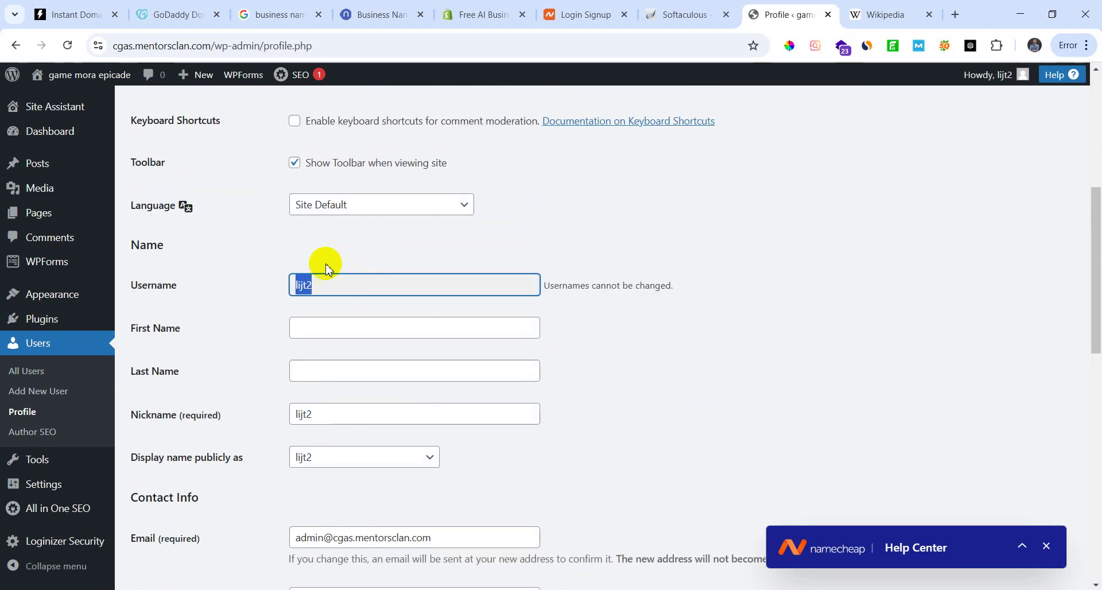
scroll(379, 318, up, 1)
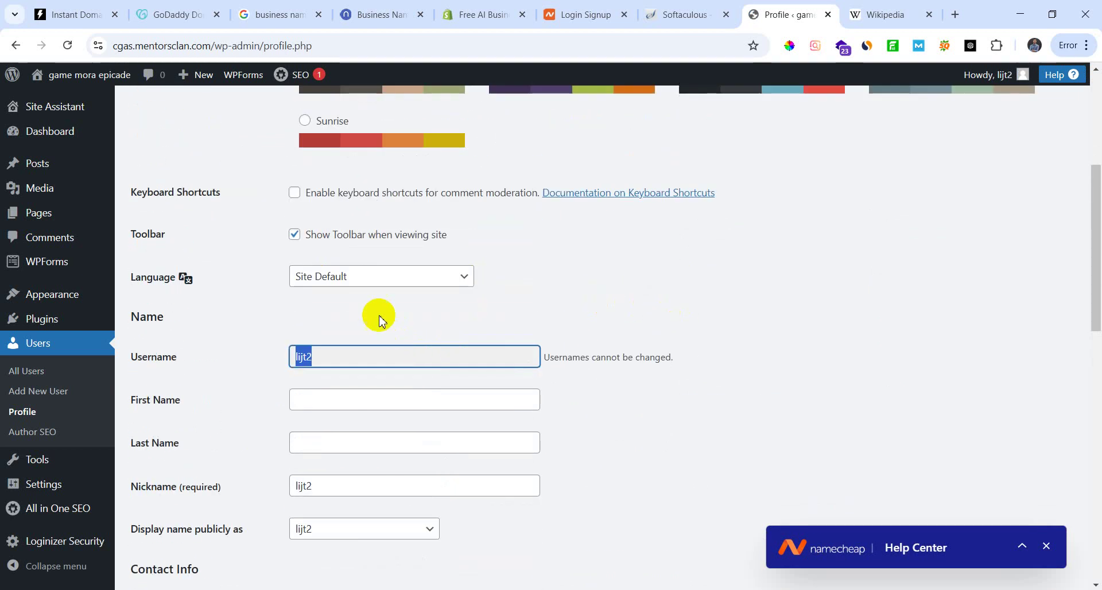
Step: Keep the profile language at Site Default
click(460, 278)
click(359, 316)
scroll(503, 295, up, 1)
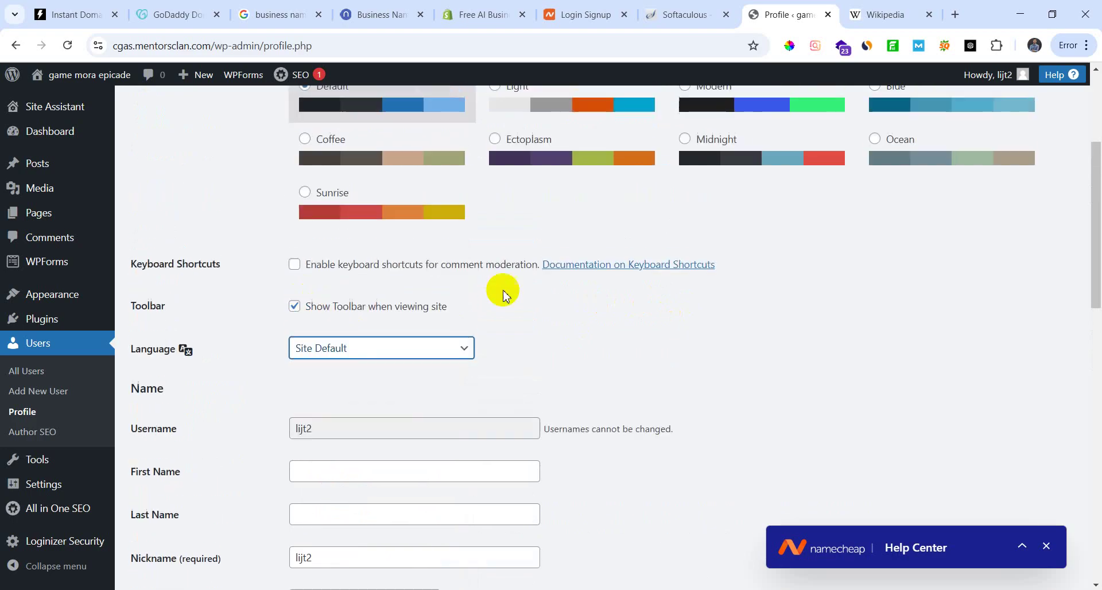
scroll(369, 344, down, 2)
Step: Fill in First Name and Last Name from the autocomplete suggestions
click(340, 325)
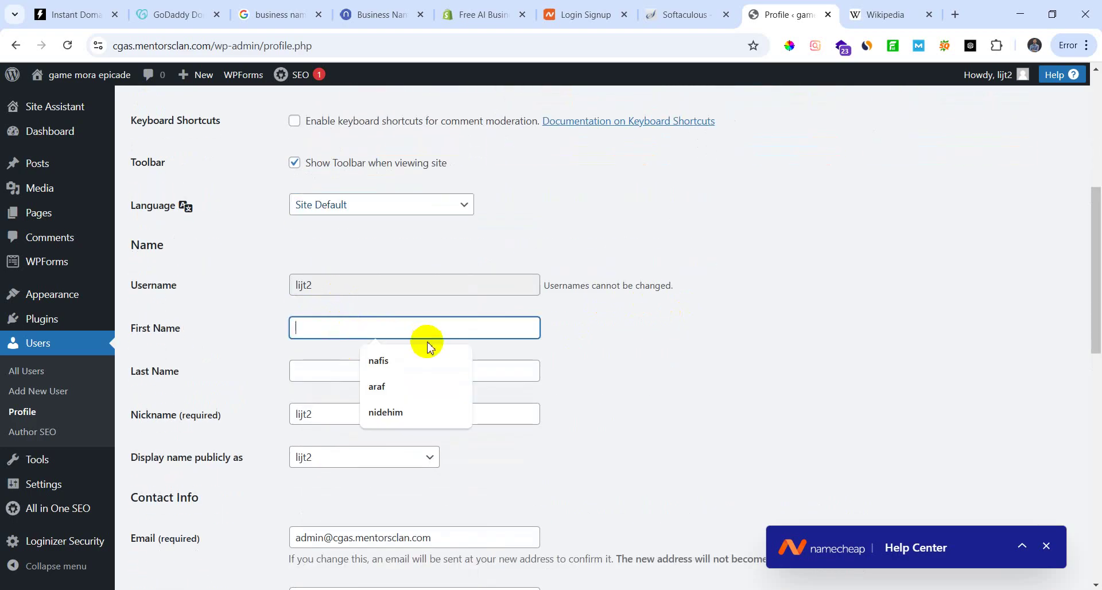
click(401, 361)
click(362, 372)
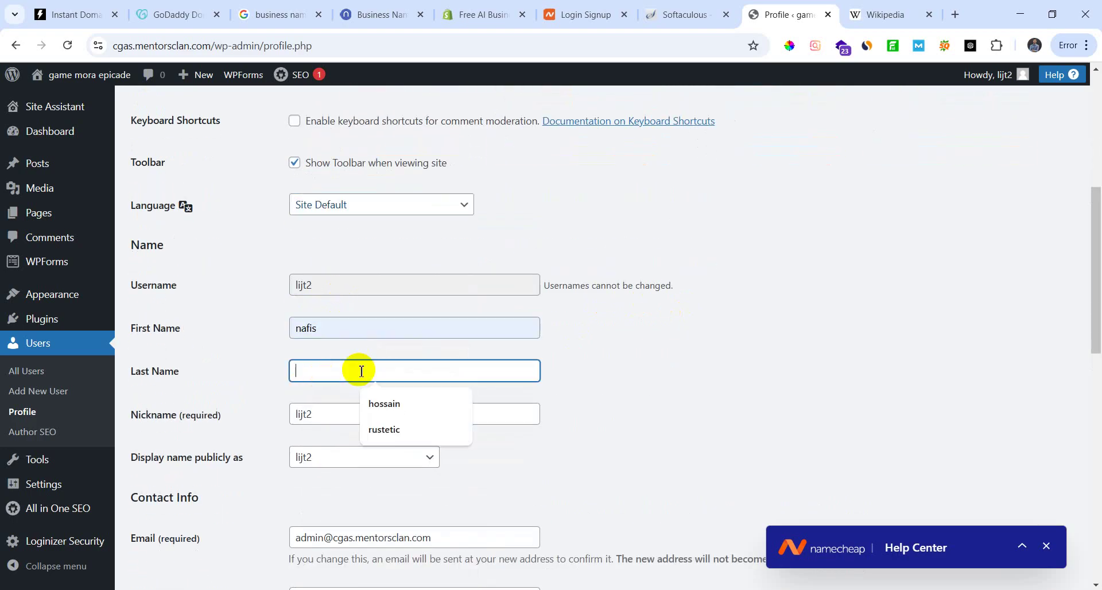
click(409, 406)
Step: Set 'Display name publicly as' to the full first-and-last name
scroll(328, 374, down, 2)
click(262, 274)
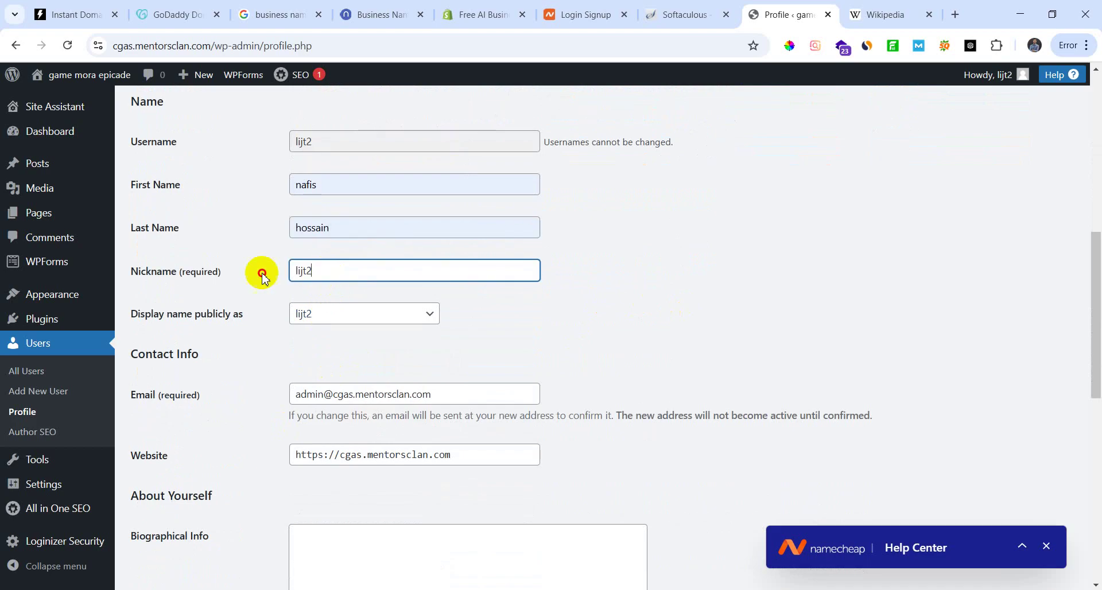
key(ctrl+a)
scroll(411, 384, up, 1)
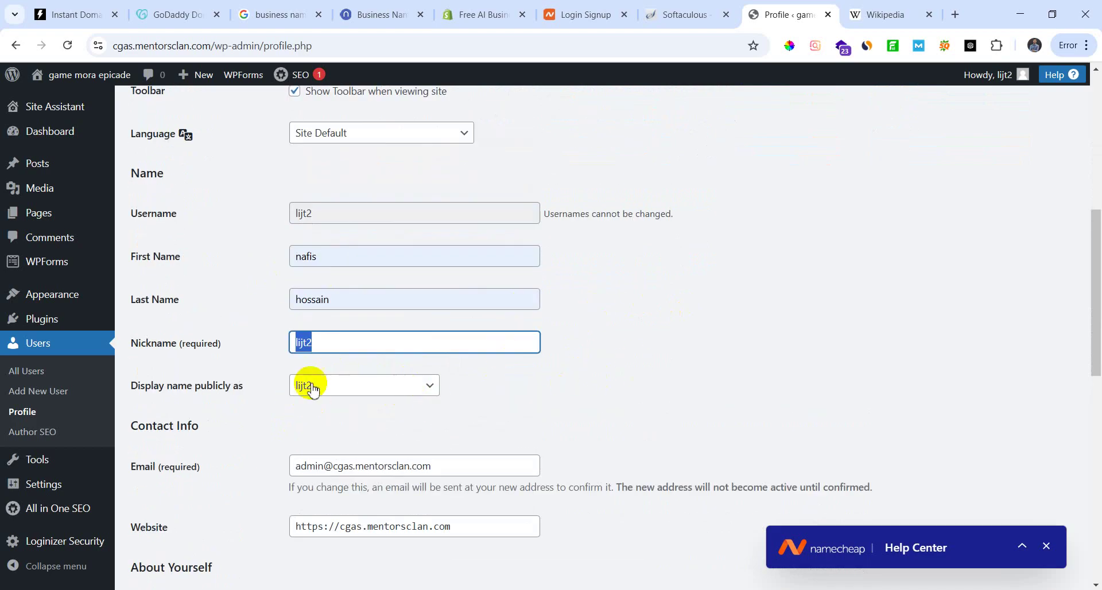
click(425, 386)
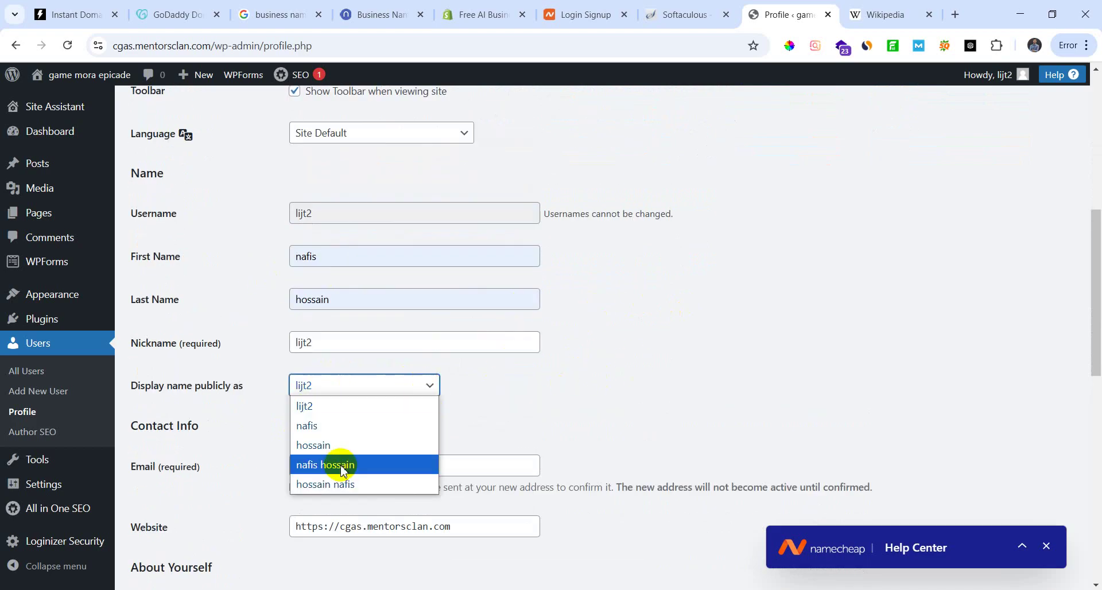
click(359, 463)
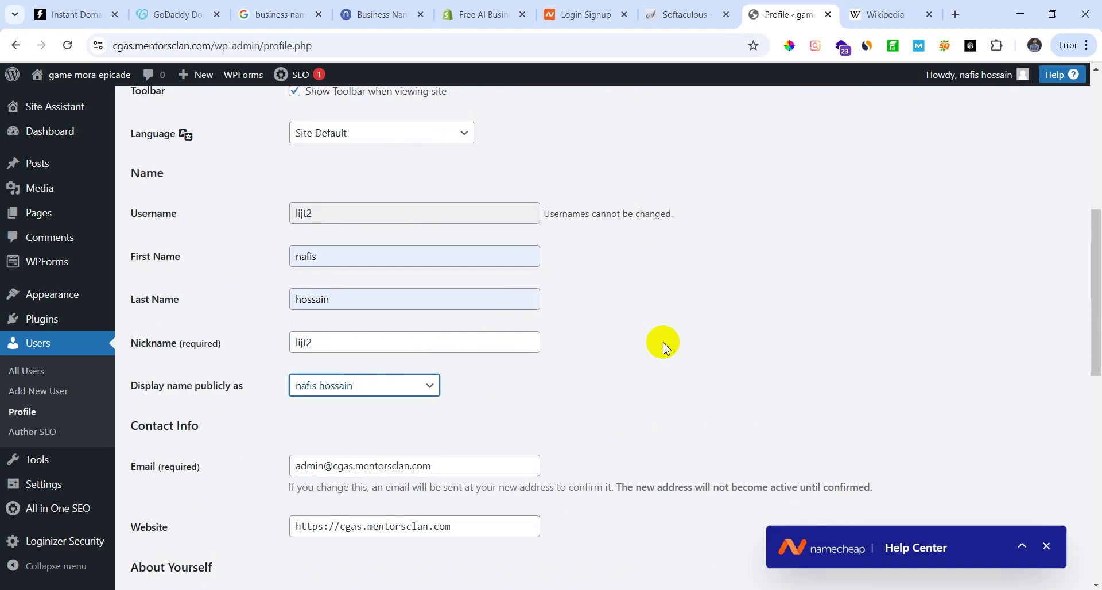
scroll(661, 344, up, 4)
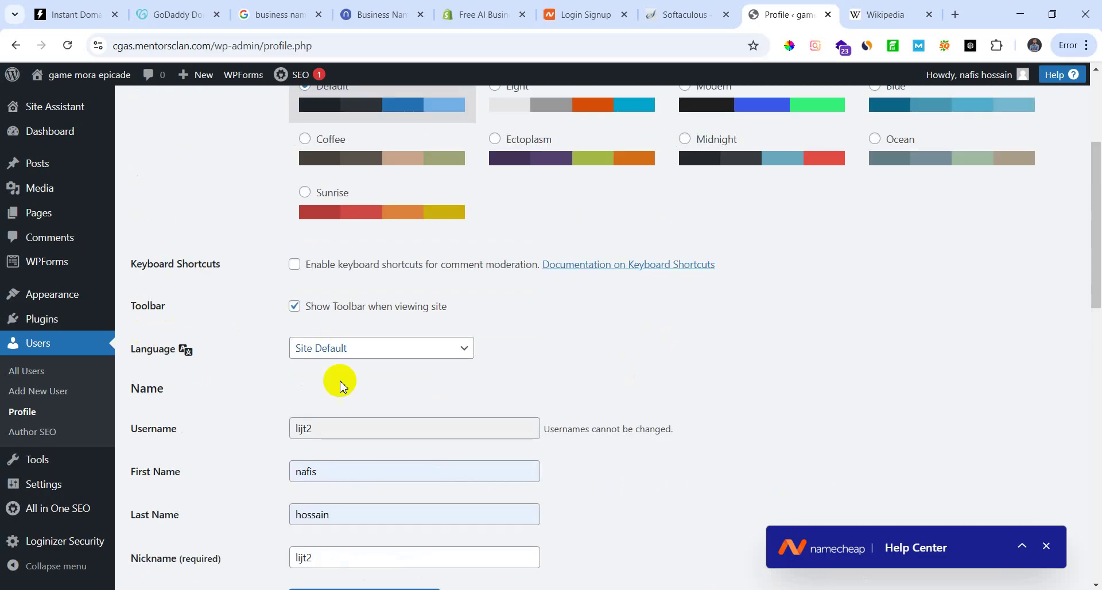
Step: Scroll to the contact info and select the account e-mail and website address
scroll(269, 364, down, 1)
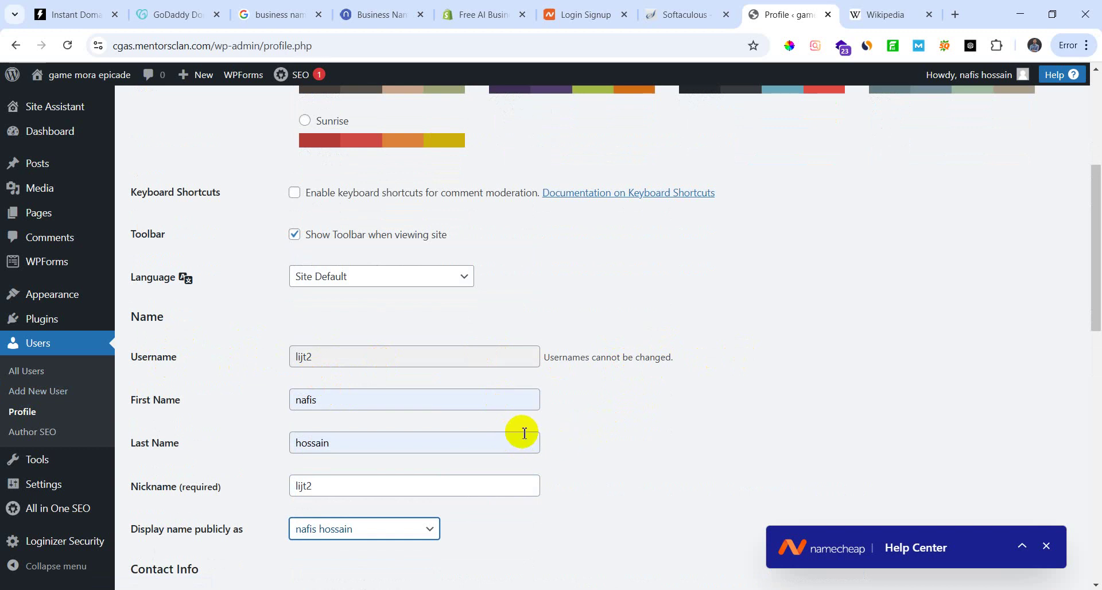
scroll(522, 432, down, 5)
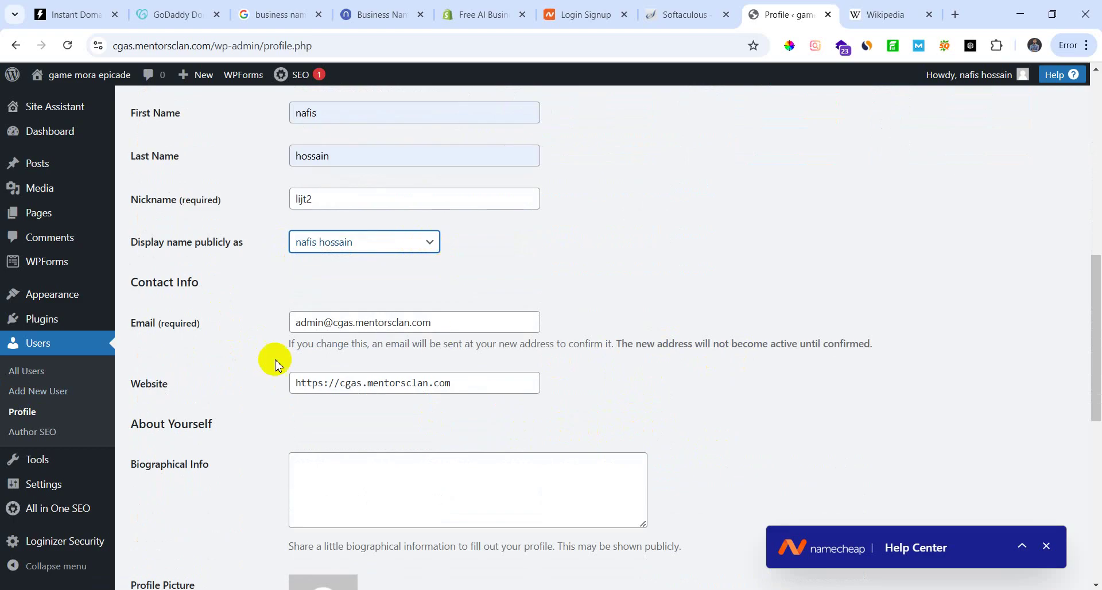
scroll(266, 439, down, 1)
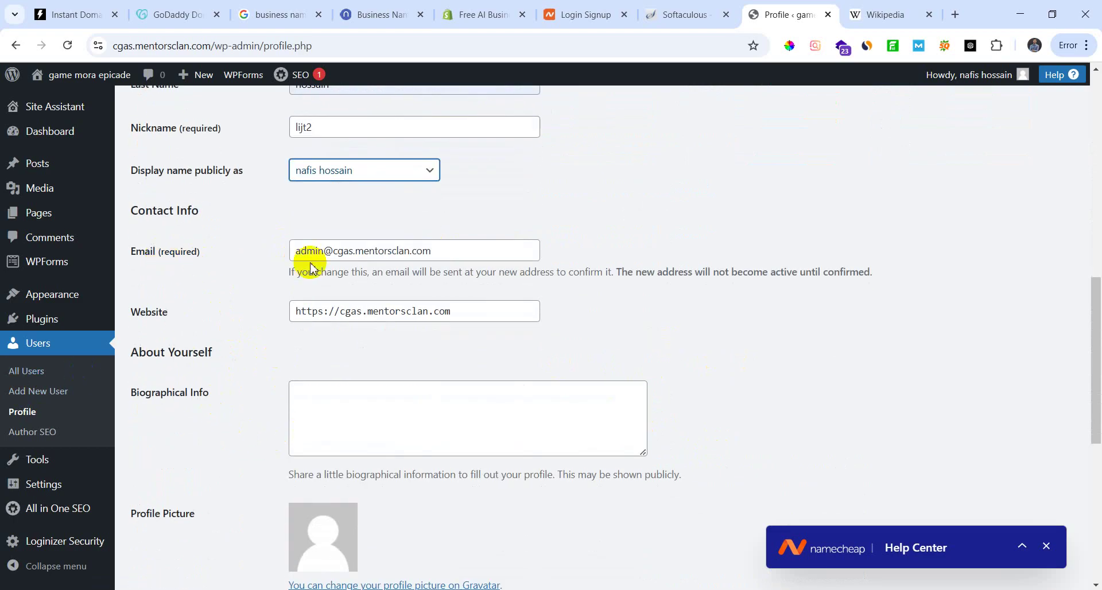
drag(445, 251, 280, 252)
click(523, 284)
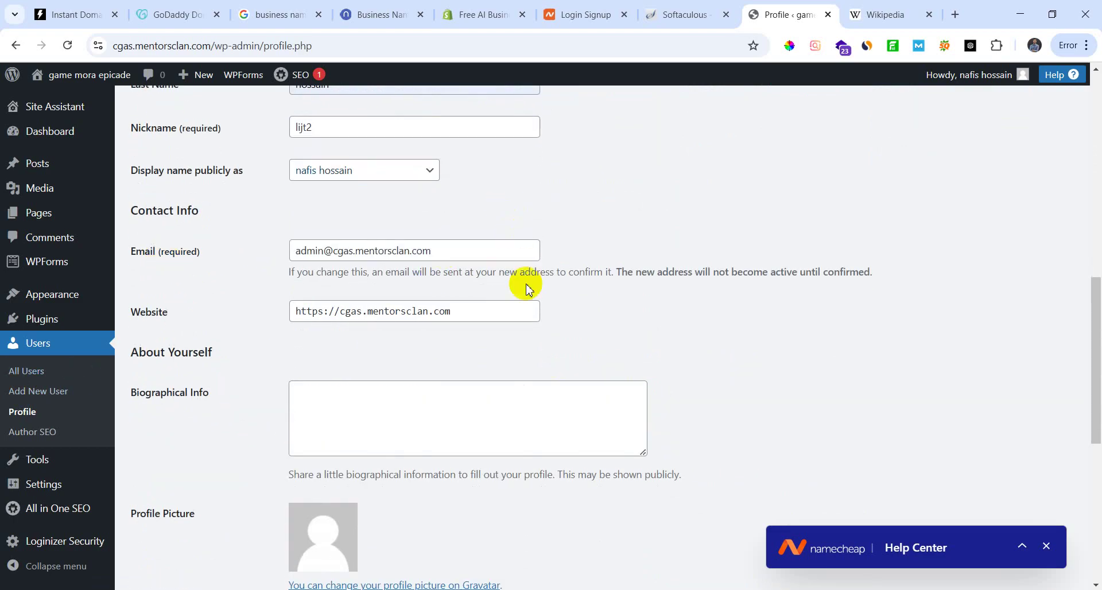
drag(458, 313, 140, 313)
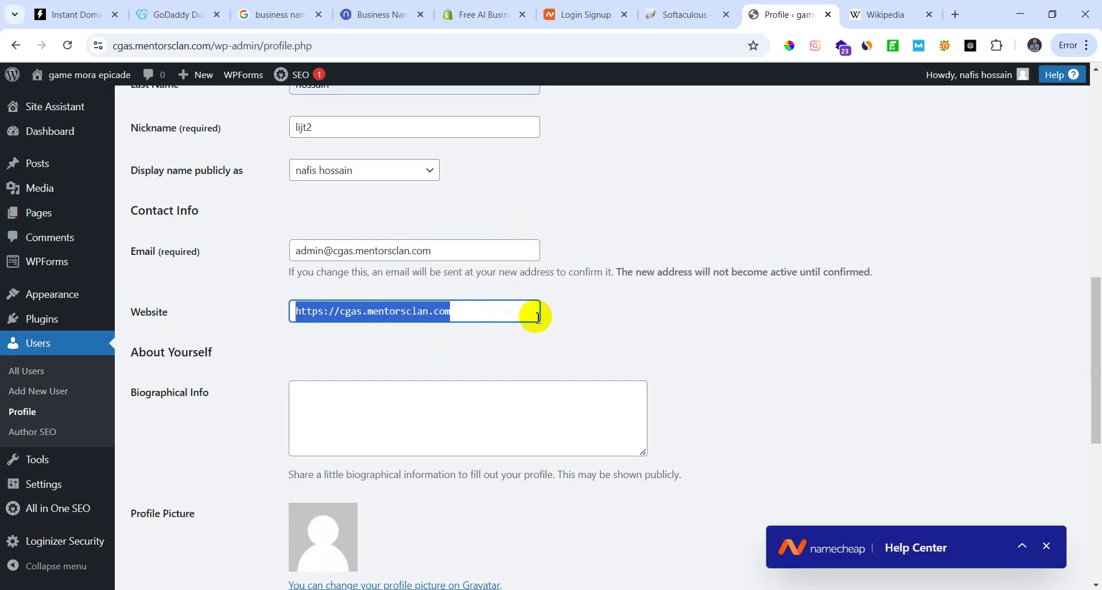
click(617, 322)
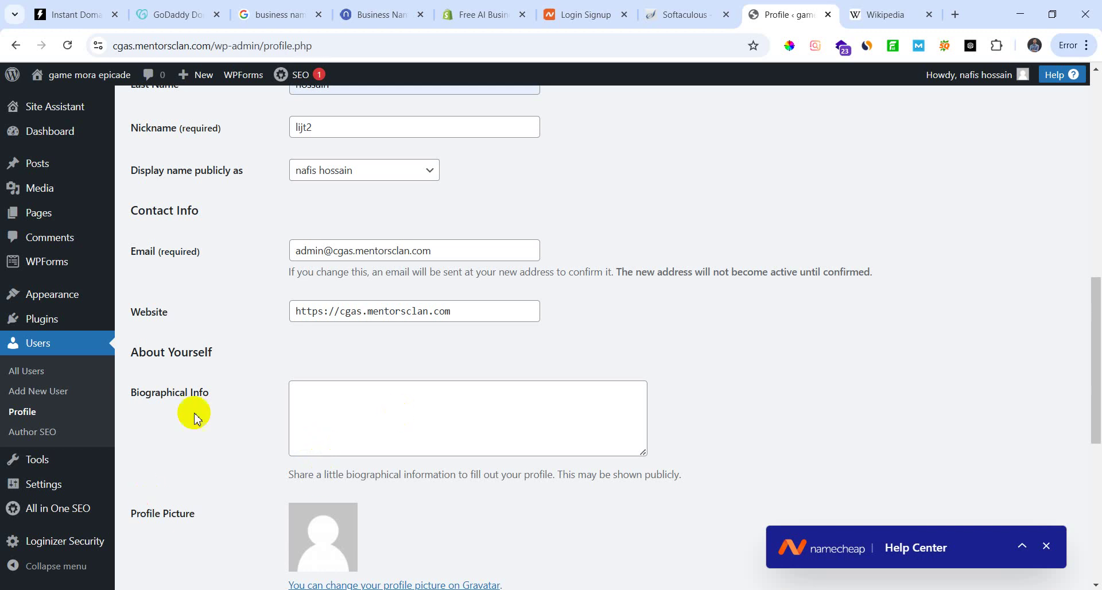
Step: Move past Biographical Info and follow the 'change your profile picture on Gravatar' link
scroll(172, 396, down, 1)
click(389, 329)
scroll(389, 329, down, 3)
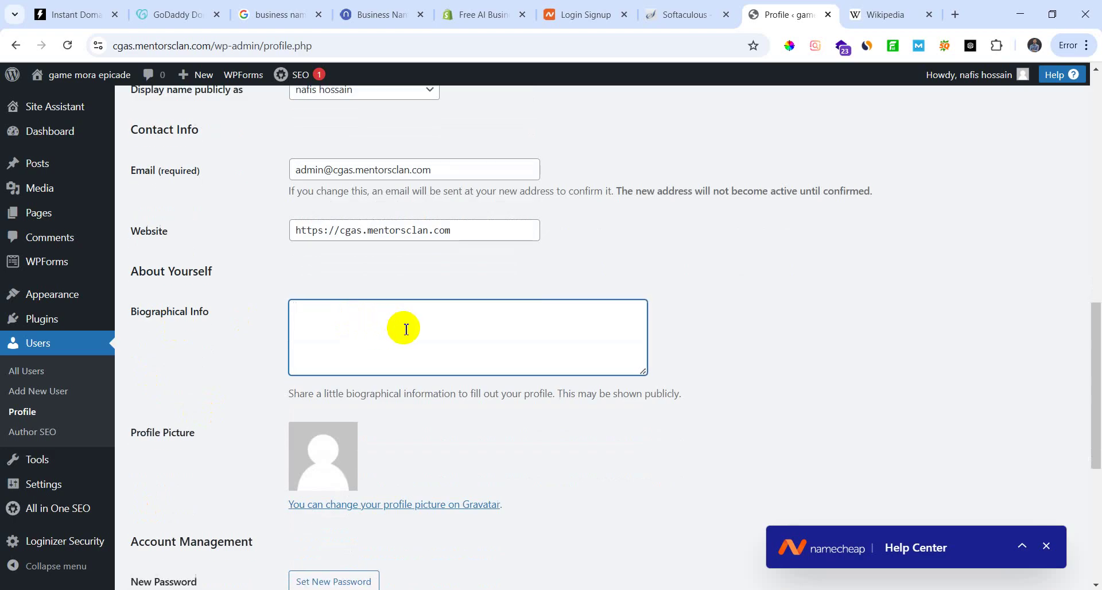
scroll(364, 384, up, 2)
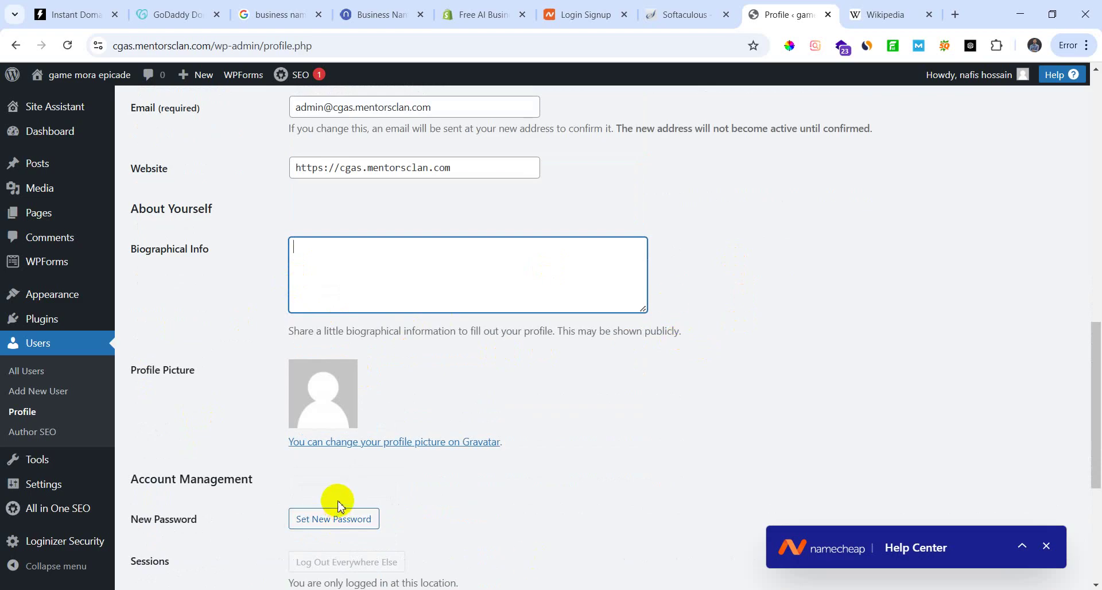
scroll(337, 222, down, 2)
click(347, 299)
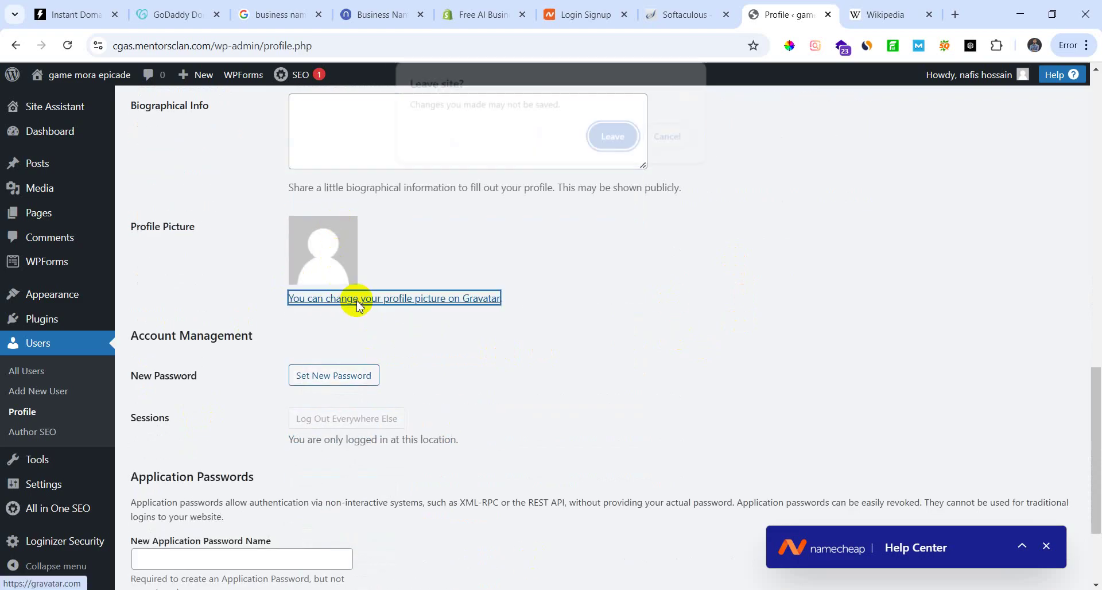
Step: Confirm leaving for Gravatar, hide the SEO metrics bar, and start creating a Gravatar profile
click(606, 138)
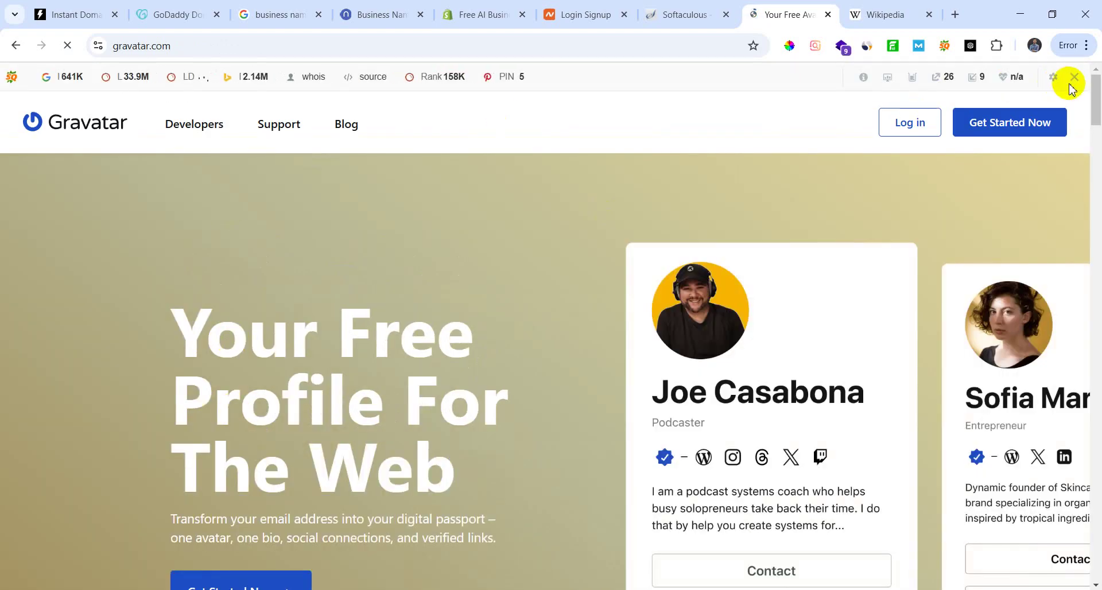
click(1074, 76)
click(853, 143)
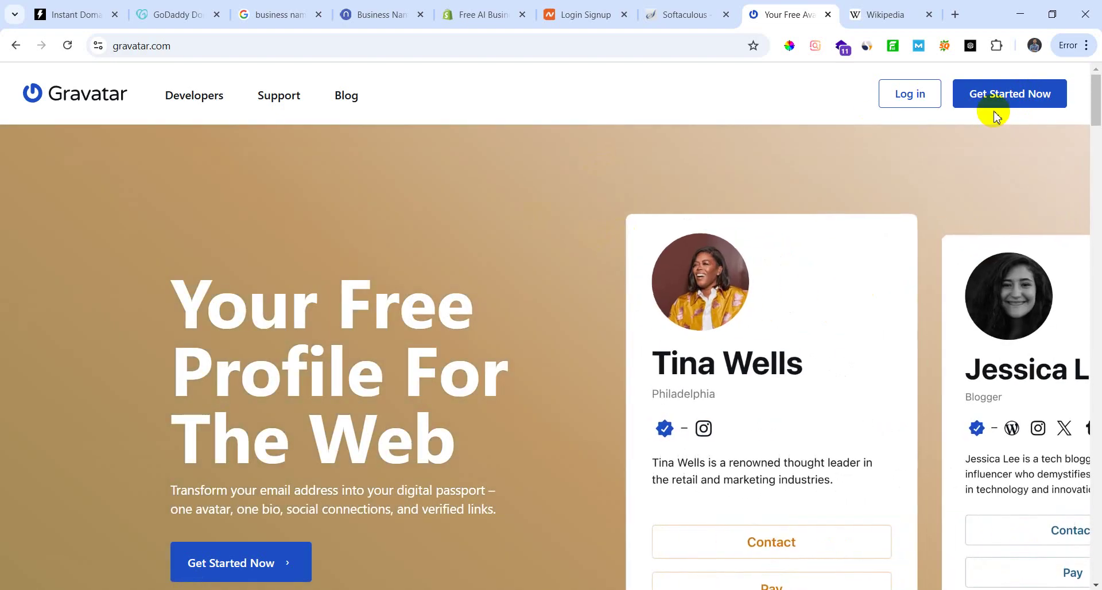
click(997, 107)
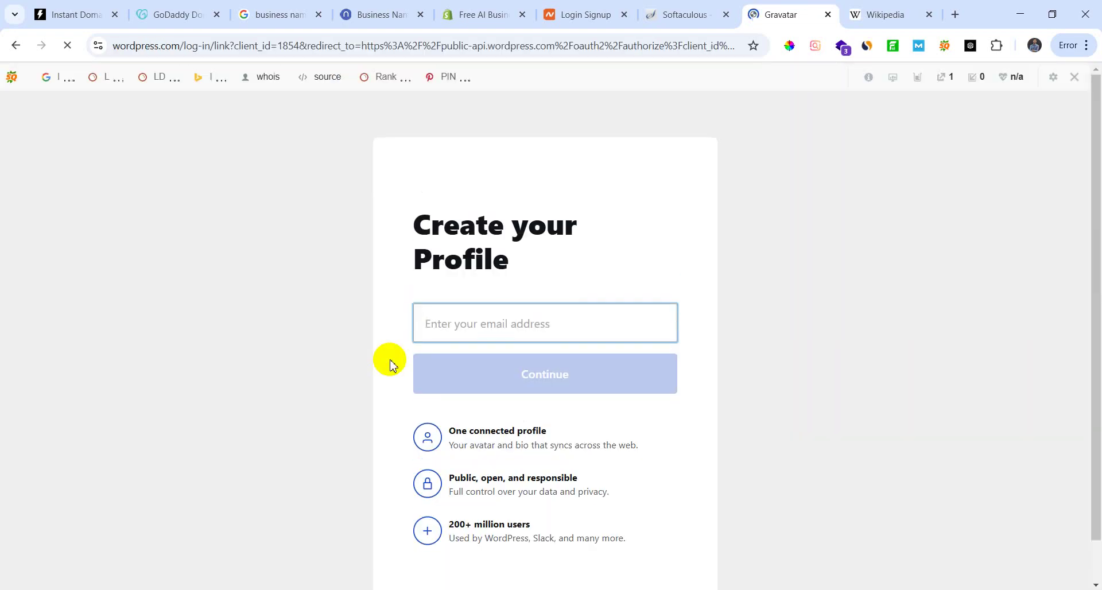
click(1076, 84)
click(868, 138)
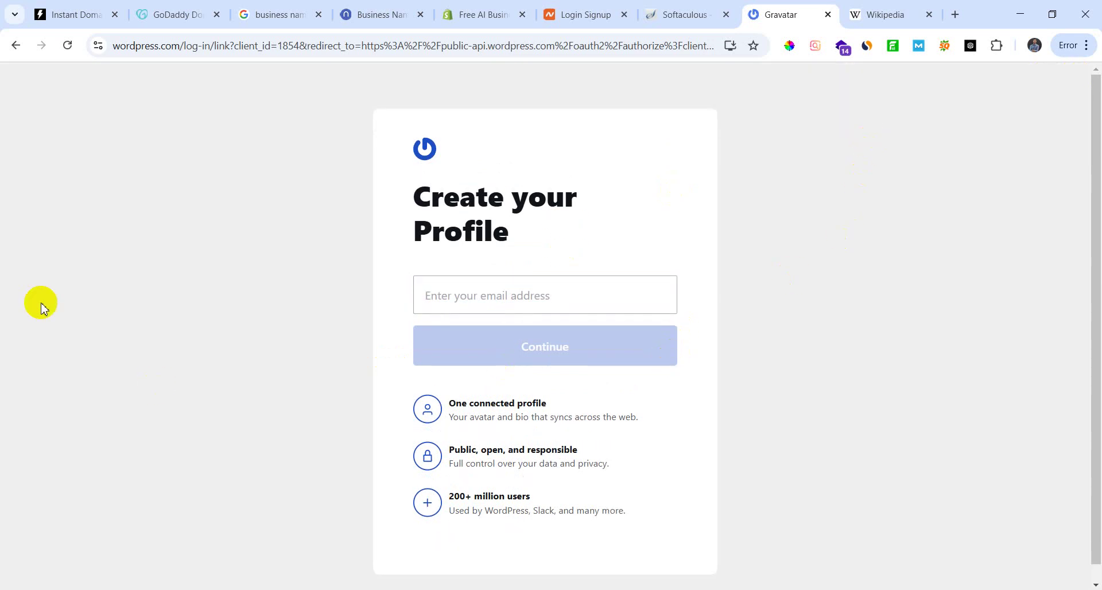
Step: Begin entering the account e-mail address in the Create your Profile field and try to continue
click(525, 293)
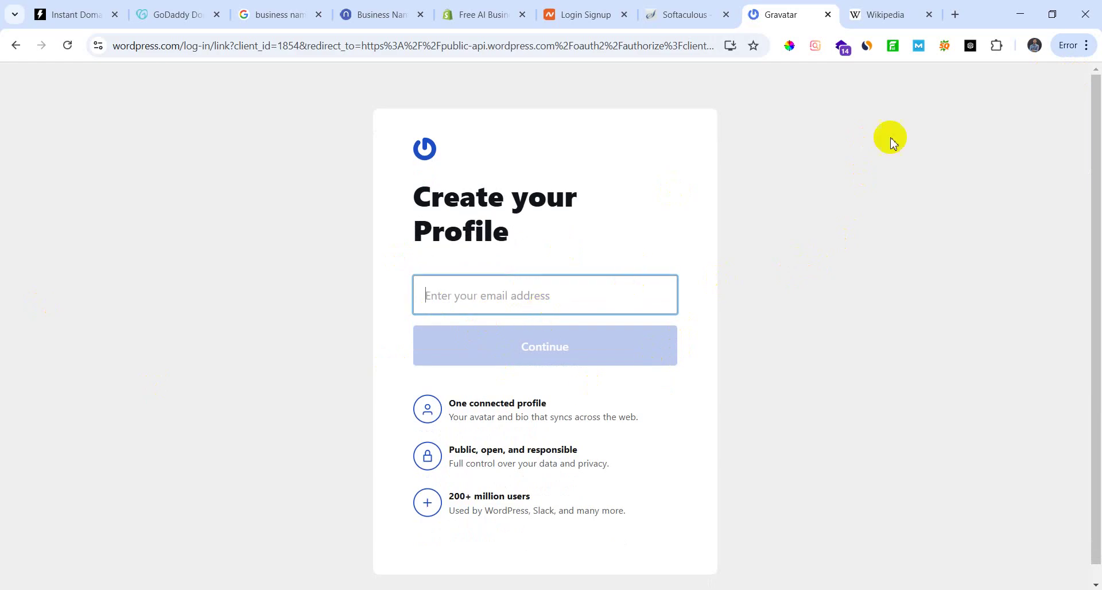
click(1035, 45)
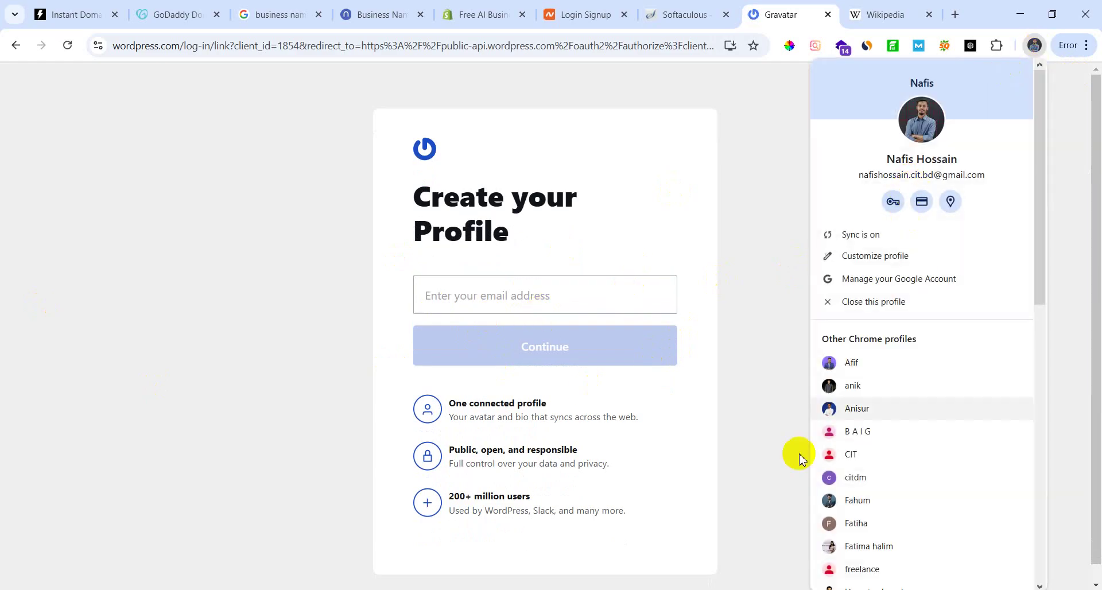
click(524, 292)
text(nafgi)
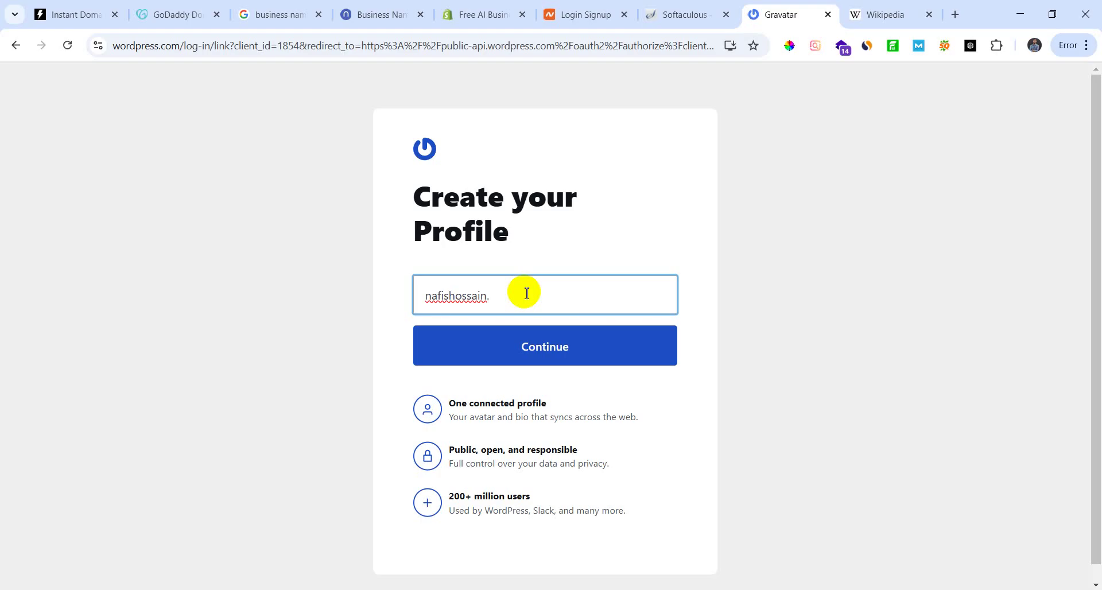
key(BackSpace)
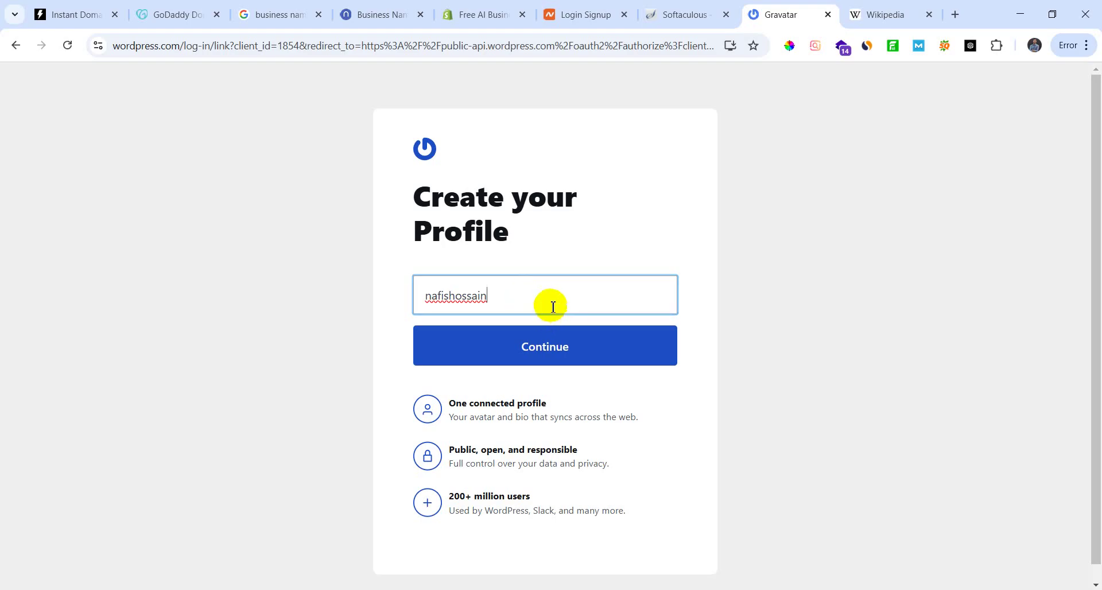
click(568, 350)
click(590, 362)
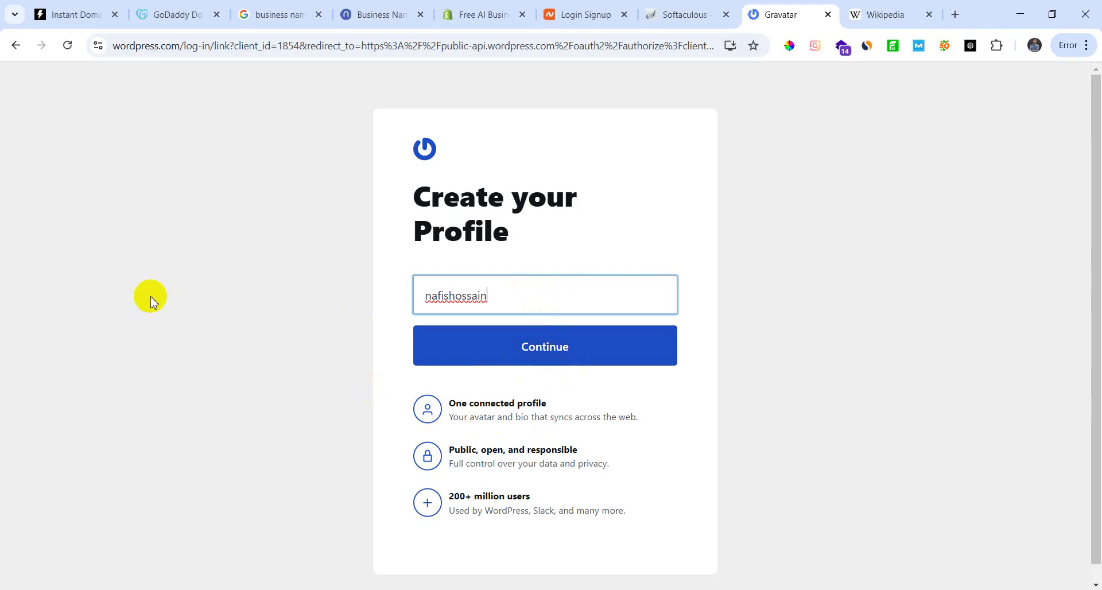
Step: Complete the account e-mail address and submit it to receive a verification code
drag(480, 292, 362, 318)
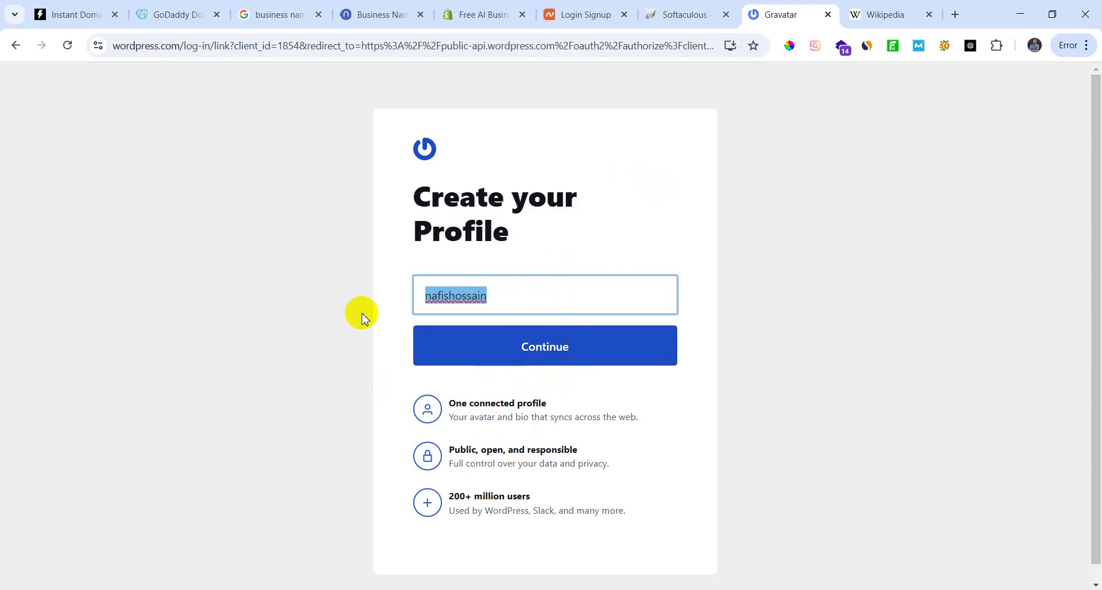
click(525, 295)
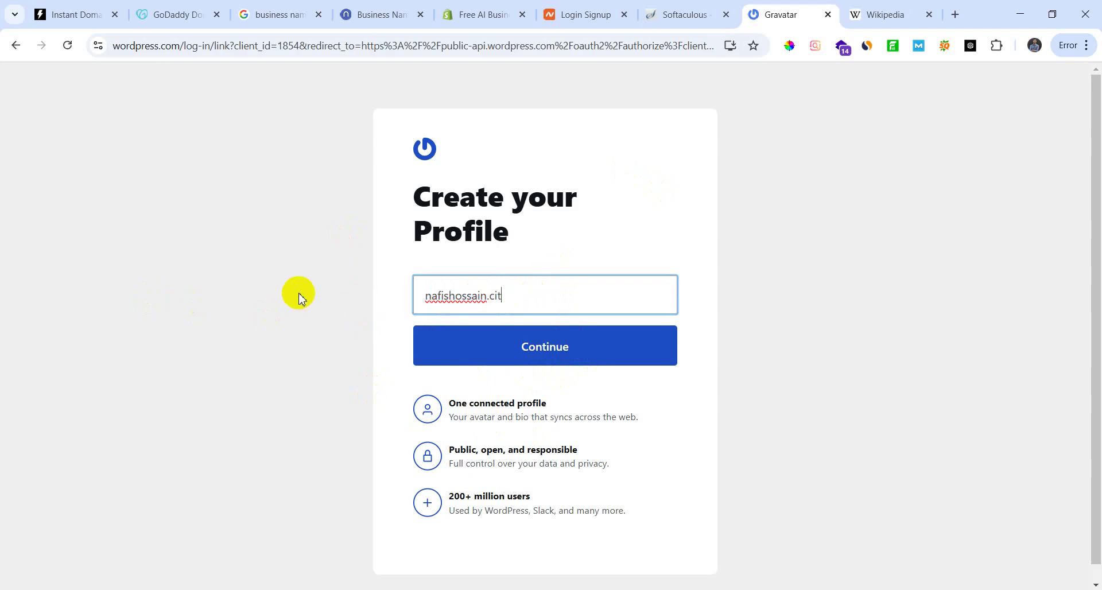
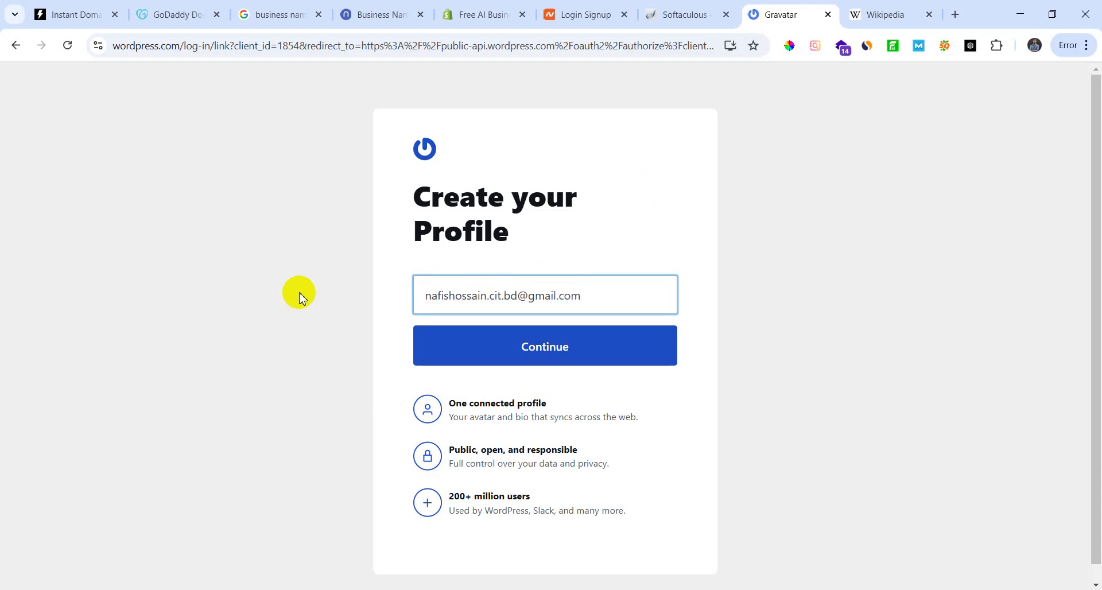
click(549, 353)
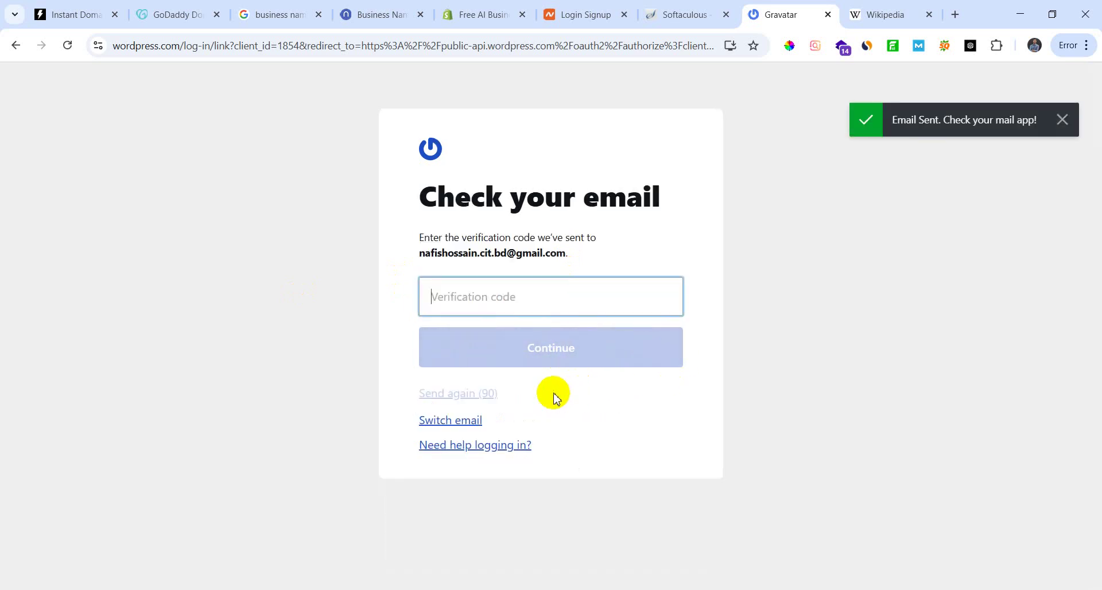
Step: In a new tab, open Gmail, copy the code from Gravatar's verification e-mail, and return to Gravatar
click(956, 14)
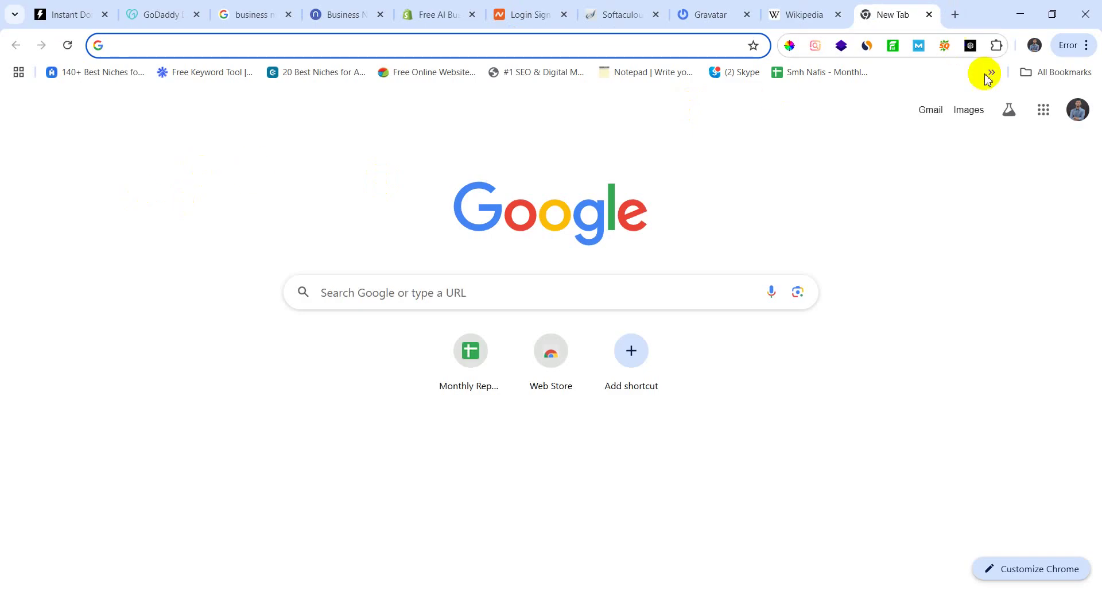
click(1043, 109)
click(1035, 274)
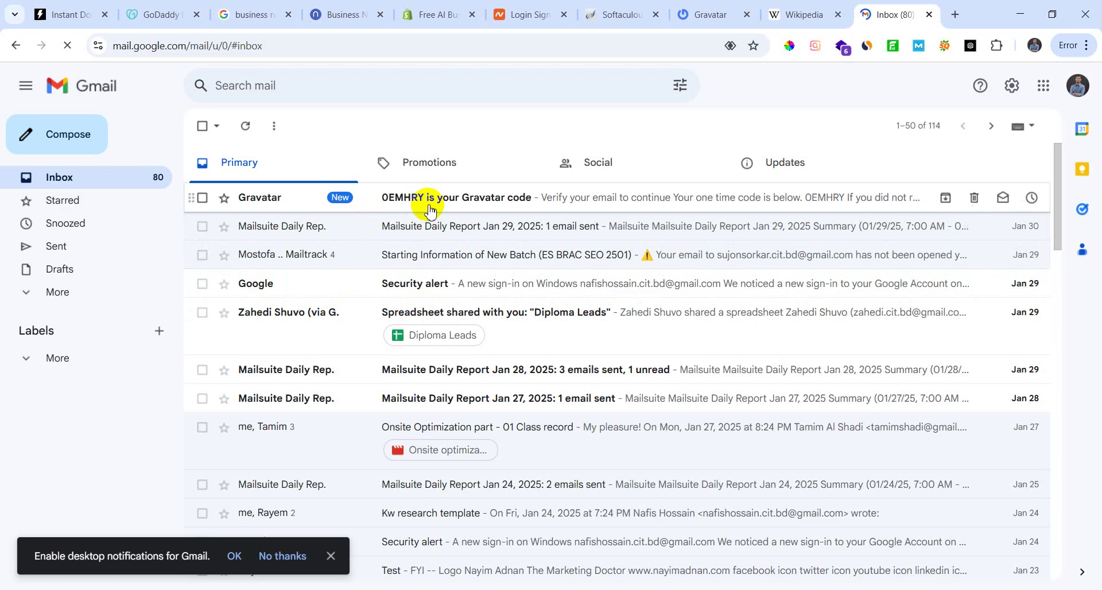
click(429, 202)
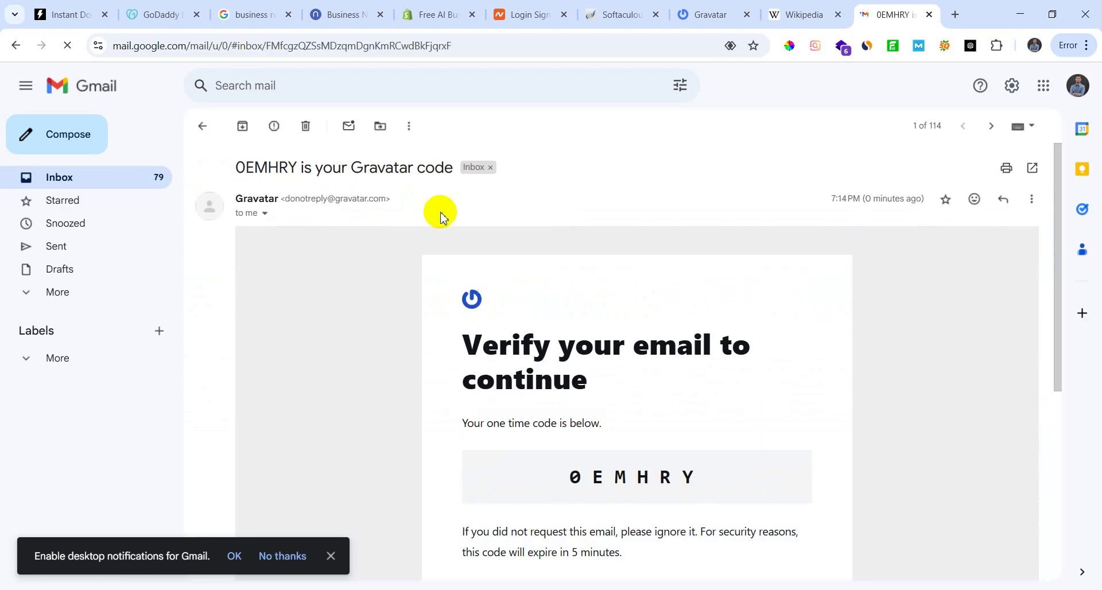
scroll(585, 423, down, 3)
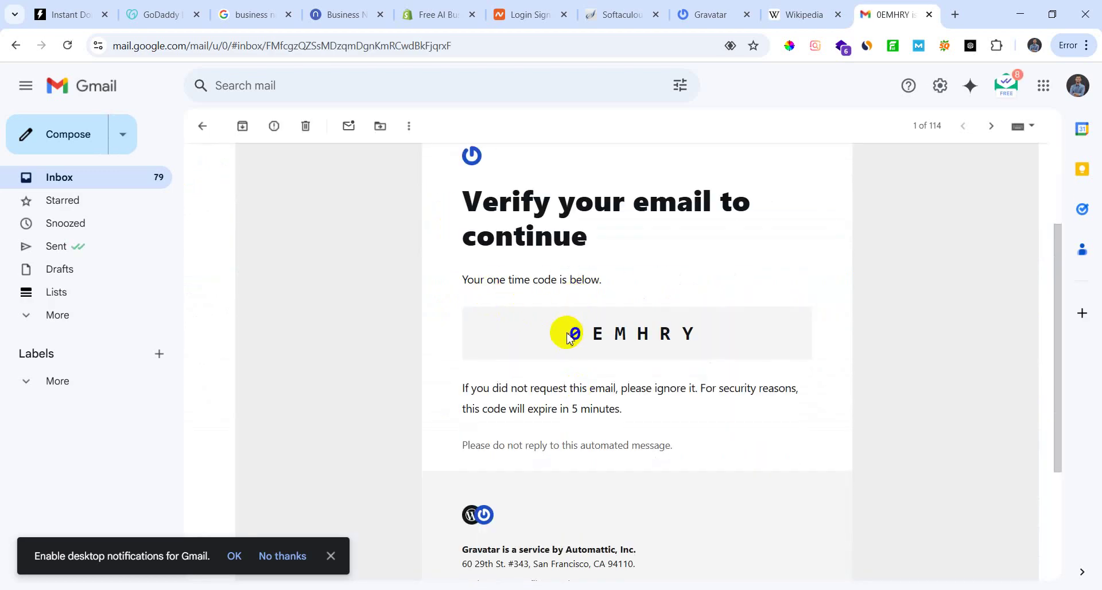
drag(569, 337, 719, 342)
key(ctrl+c)
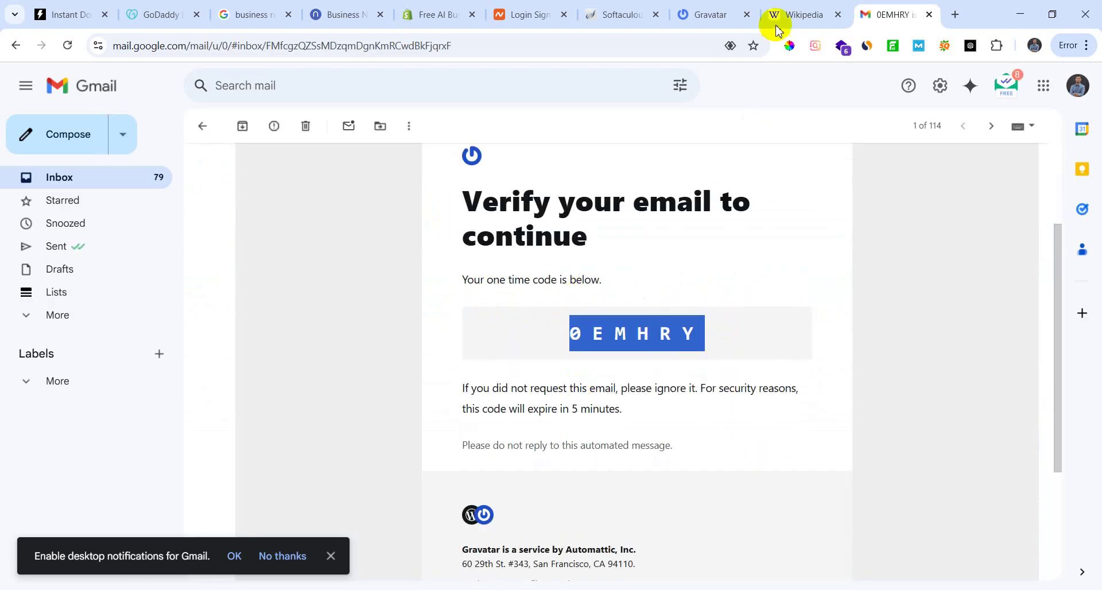
click(778, 17)
click(691, 13)
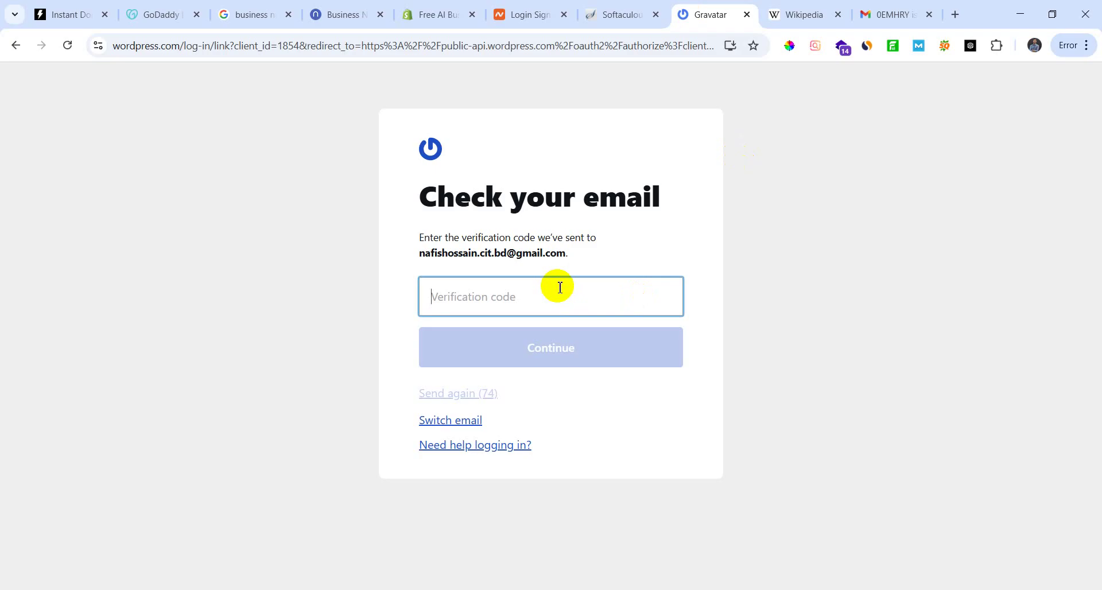
Step: Paste and submit the verification code, then approve logging in with the WordPress.com account
key(ctrl+v)
click(546, 352)
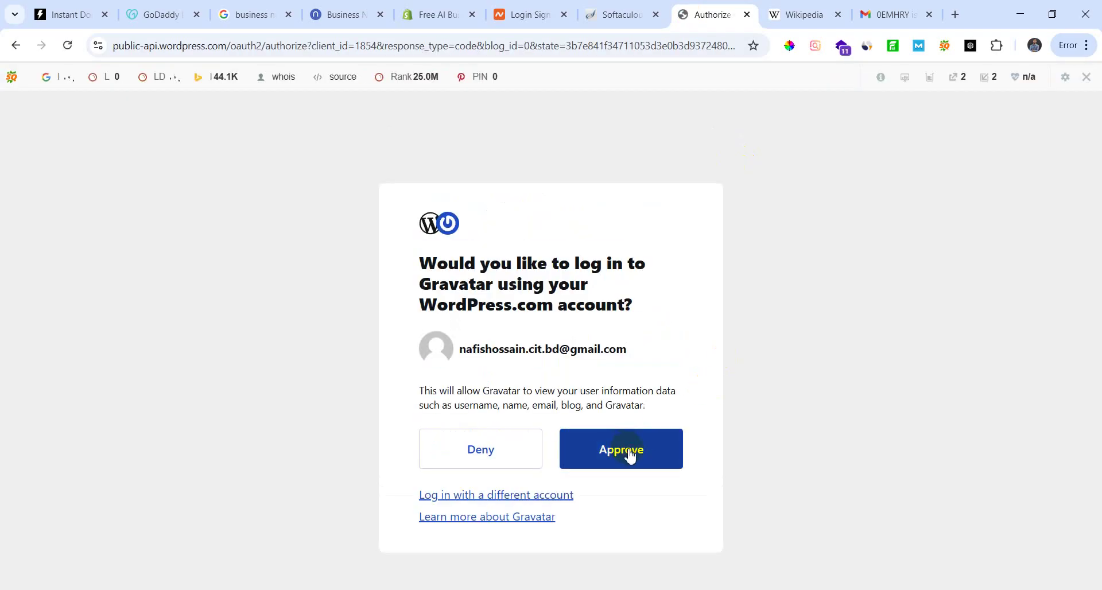
click(630, 454)
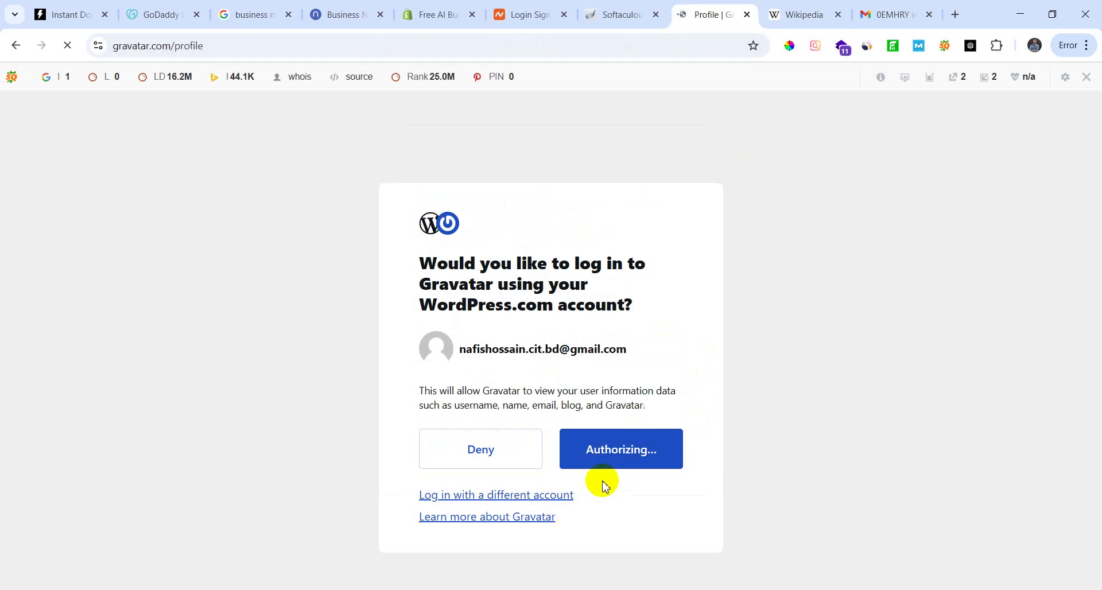
Step: Enter your full name as the Gravatar display name and continue
click(545, 361)
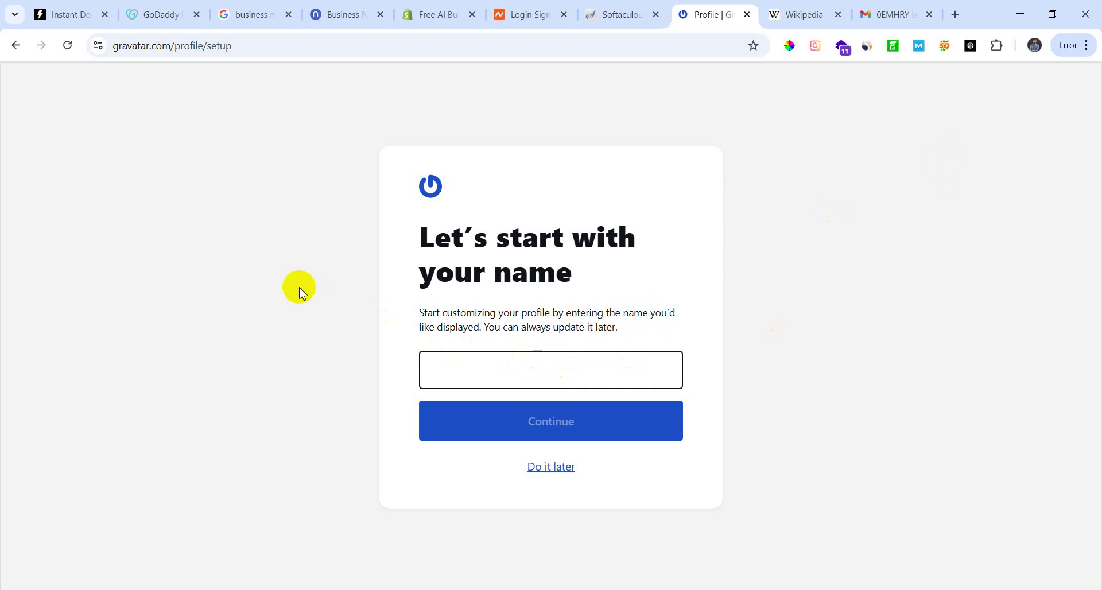
text(Nafis Hpossai)
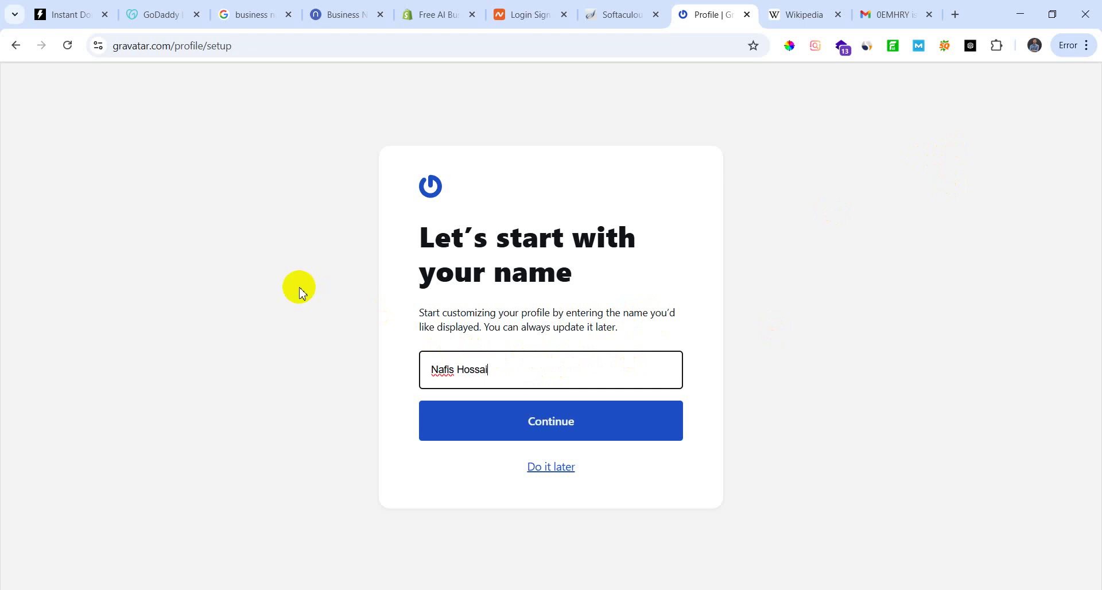
text(n)
click(625, 436)
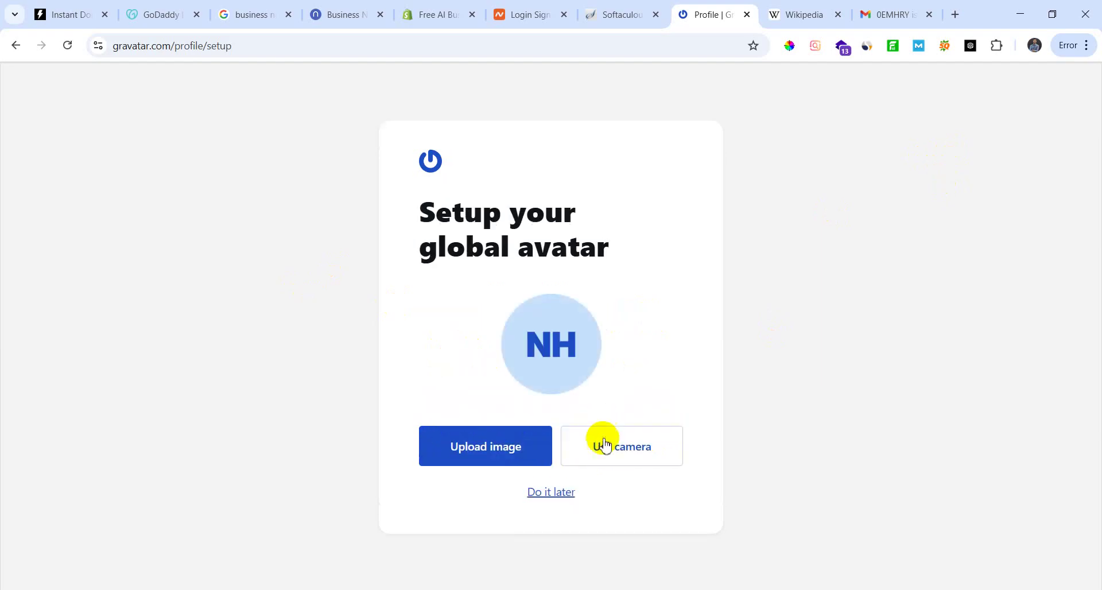
Step: Upload tct-how-street-style-has-evolved.jpg from Downloads as the avatar, shift it lower in the crop, and accept
click(531, 452)
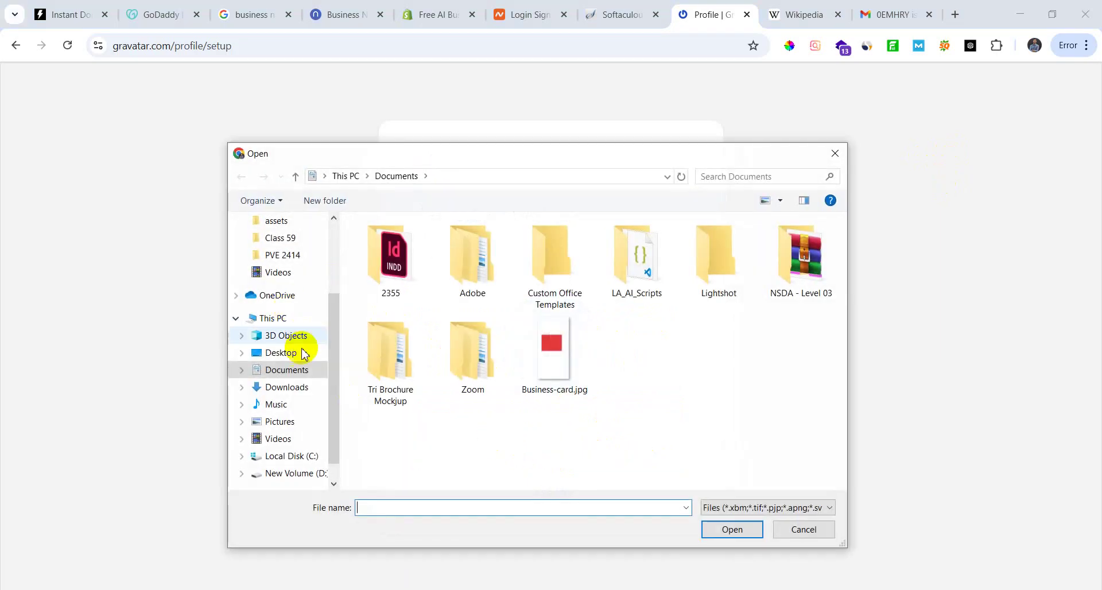
click(305, 390)
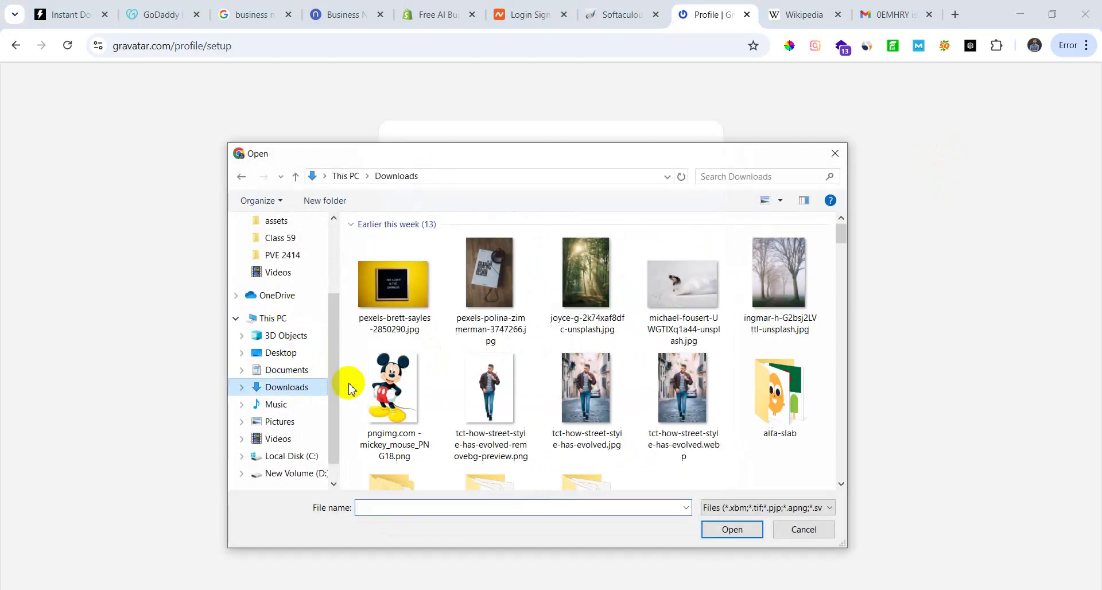
click(403, 384)
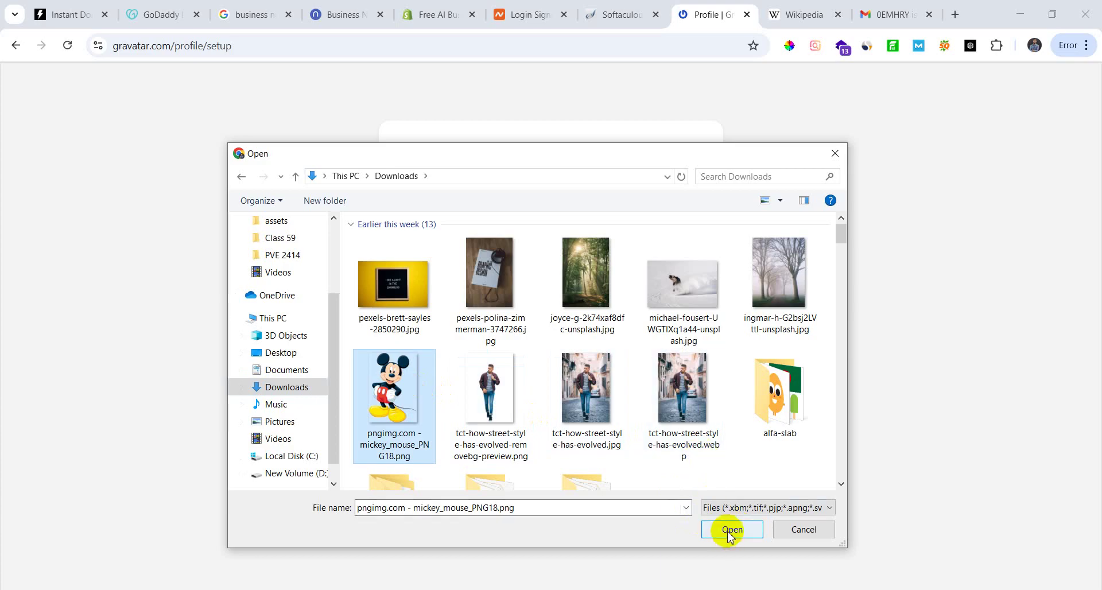
click(705, 422)
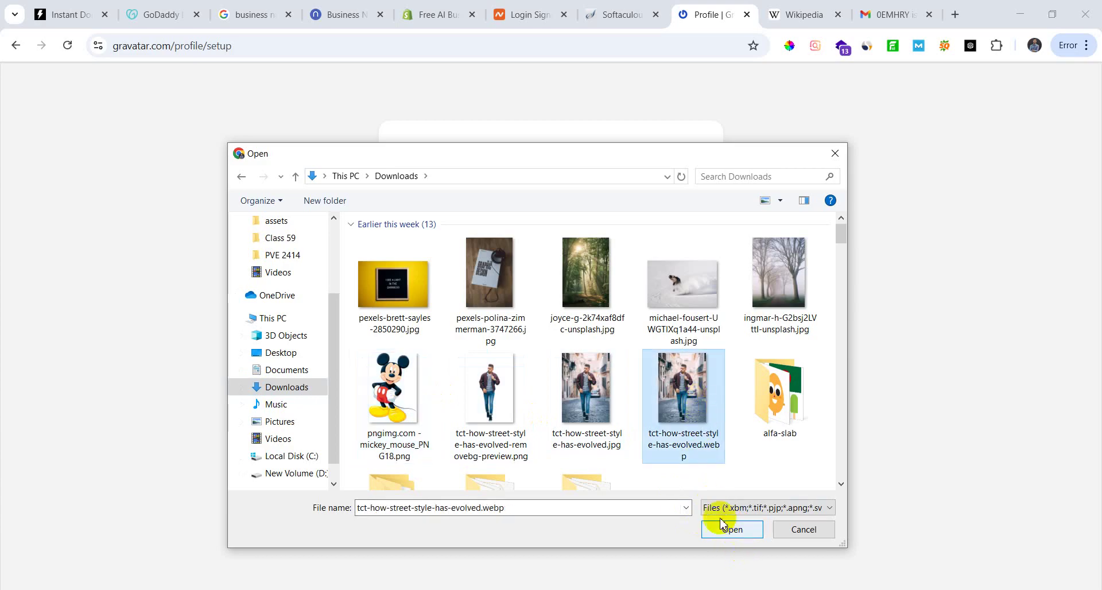
click(615, 419)
click(725, 529)
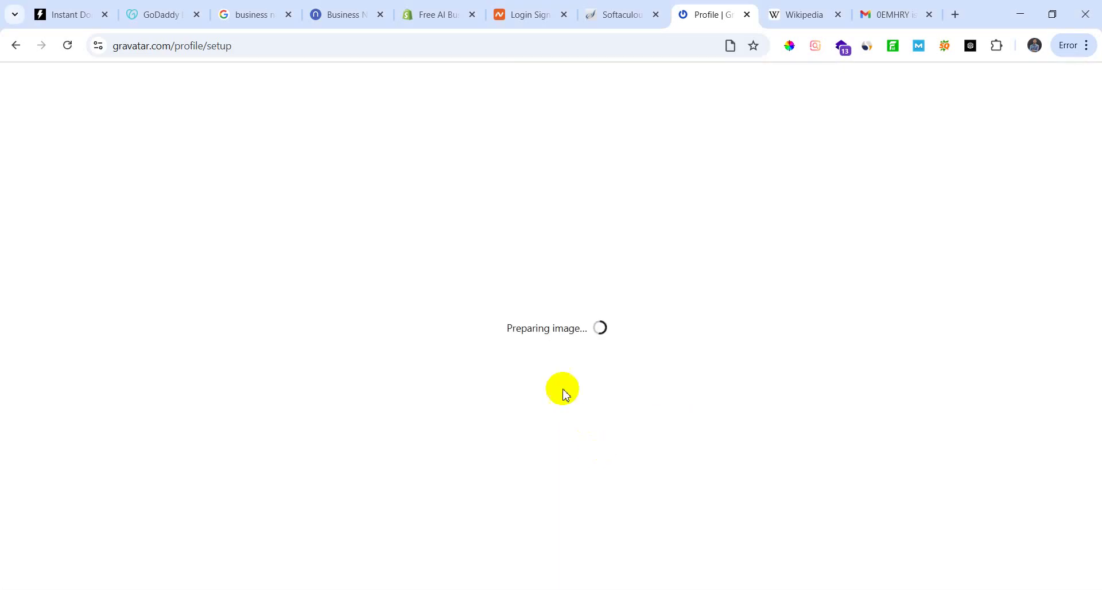
drag(585, 294, 577, 350)
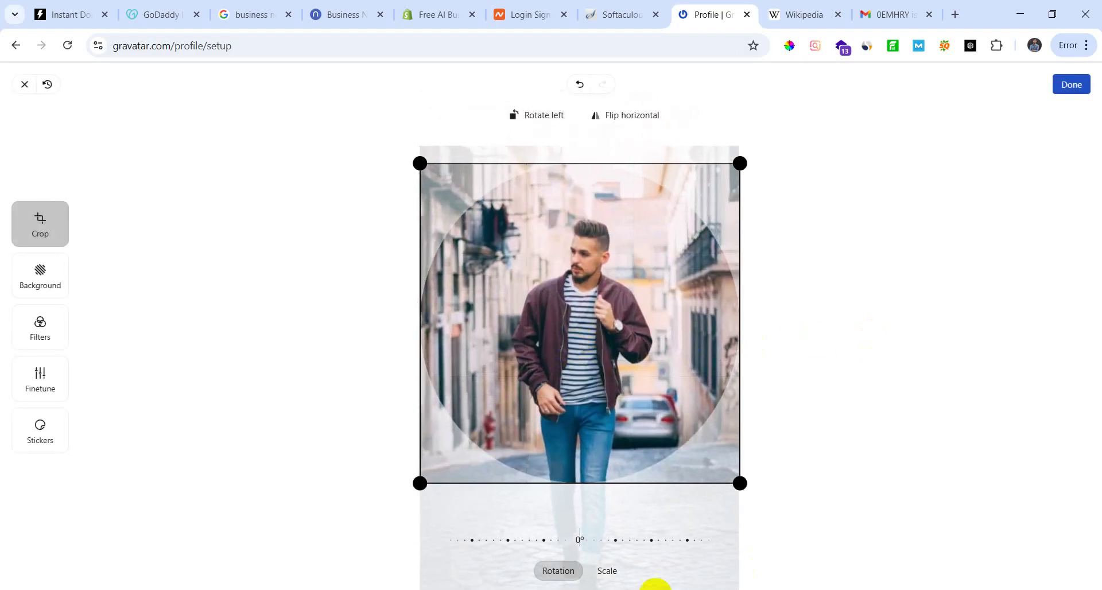
click(1072, 84)
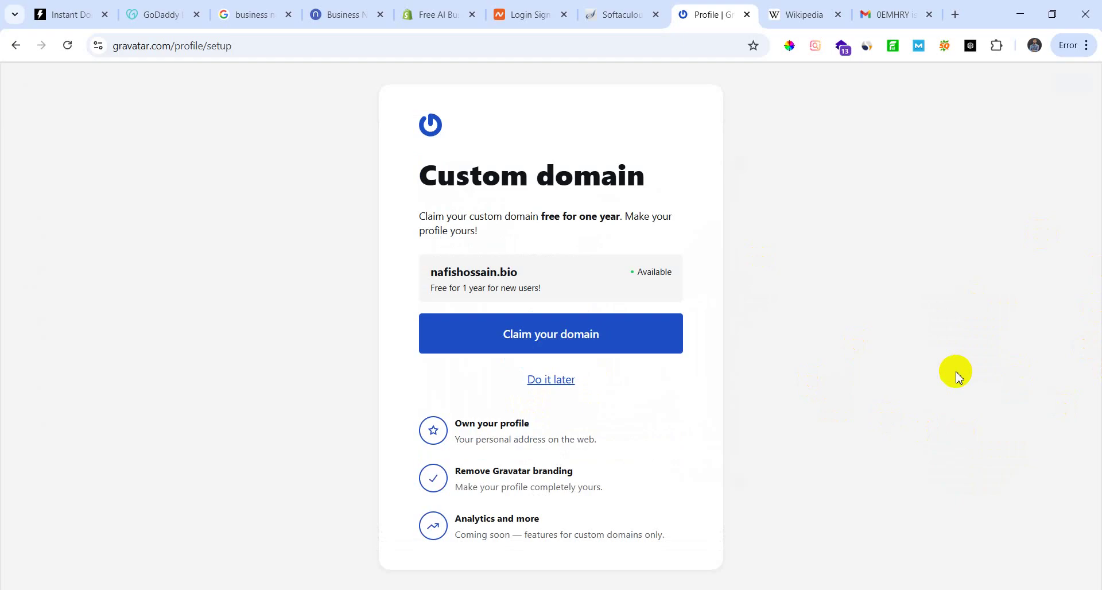
Step: Skip the free .bio custom domain offer and dismiss the profile trust banner
click(562, 389)
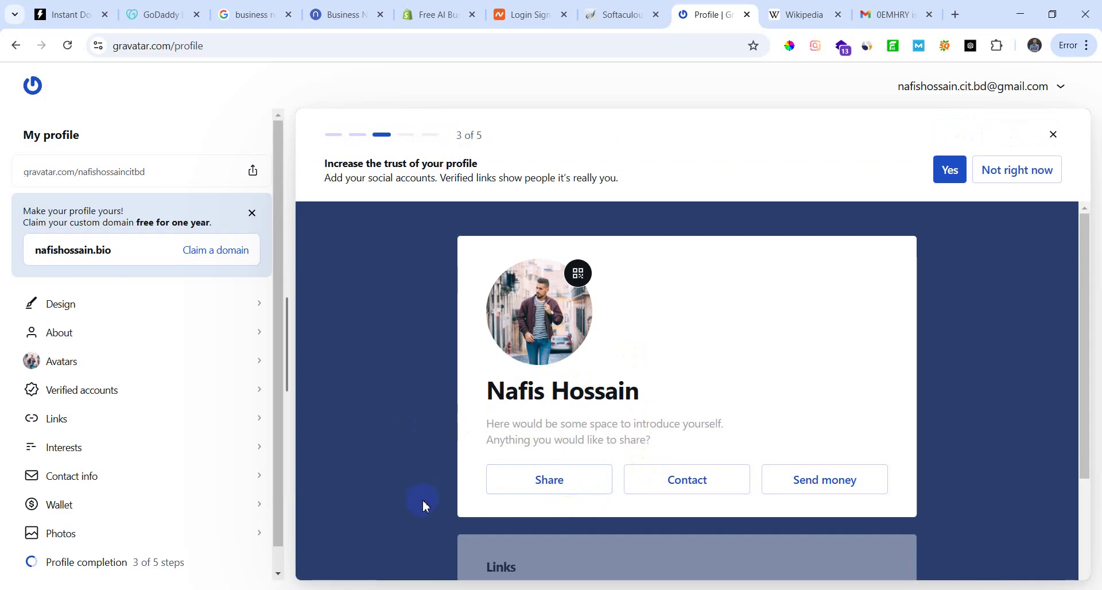
scroll(426, 498, down, 3)
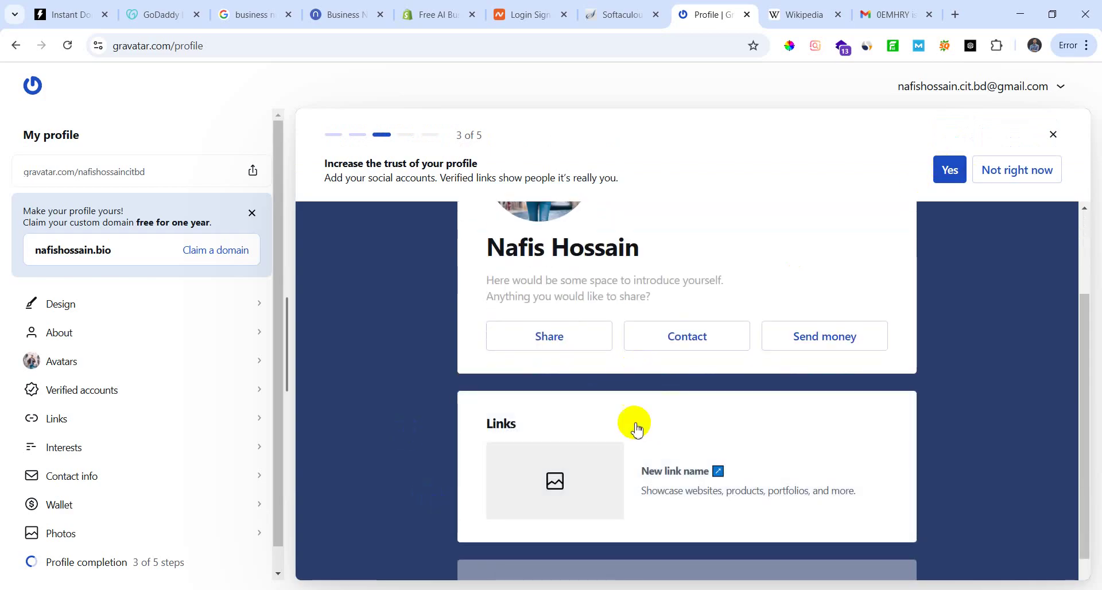
scroll(636, 430, up, 3)
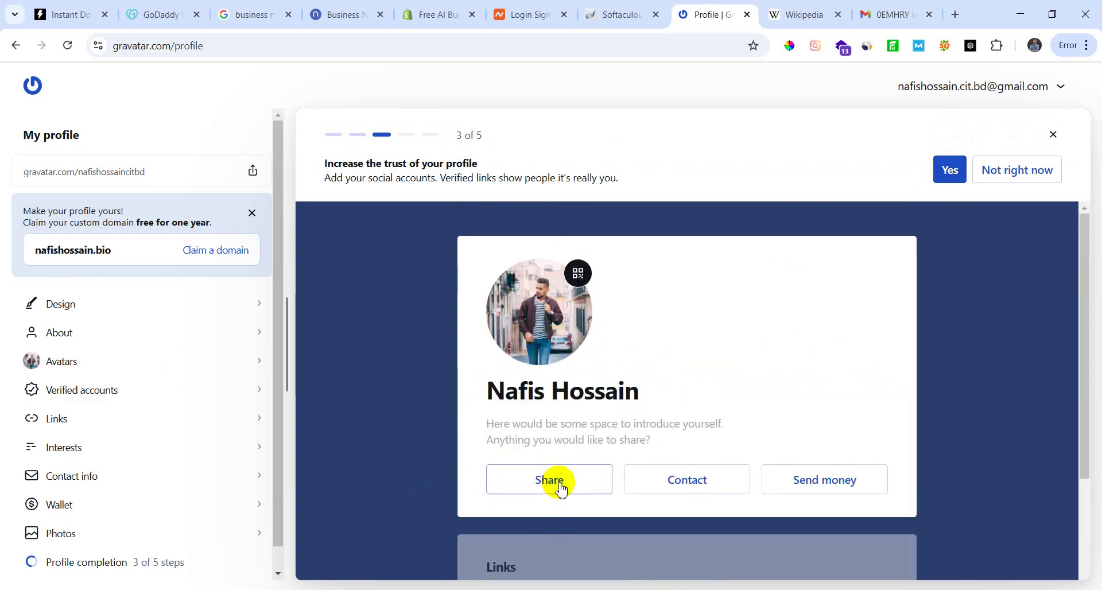
click(1053, 134)
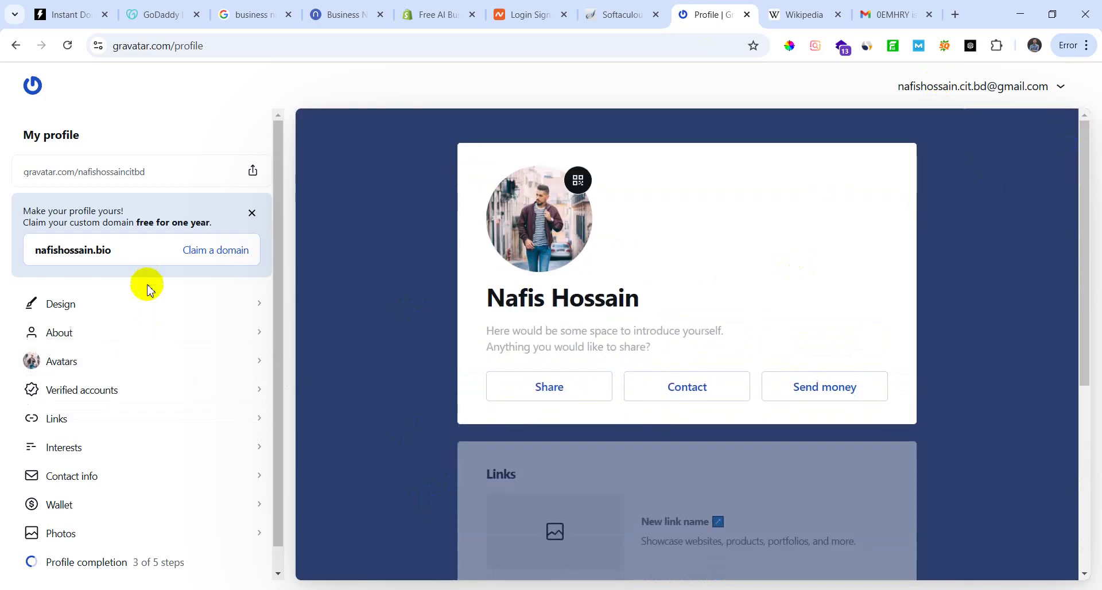
scroll(126, 396, down, 1)
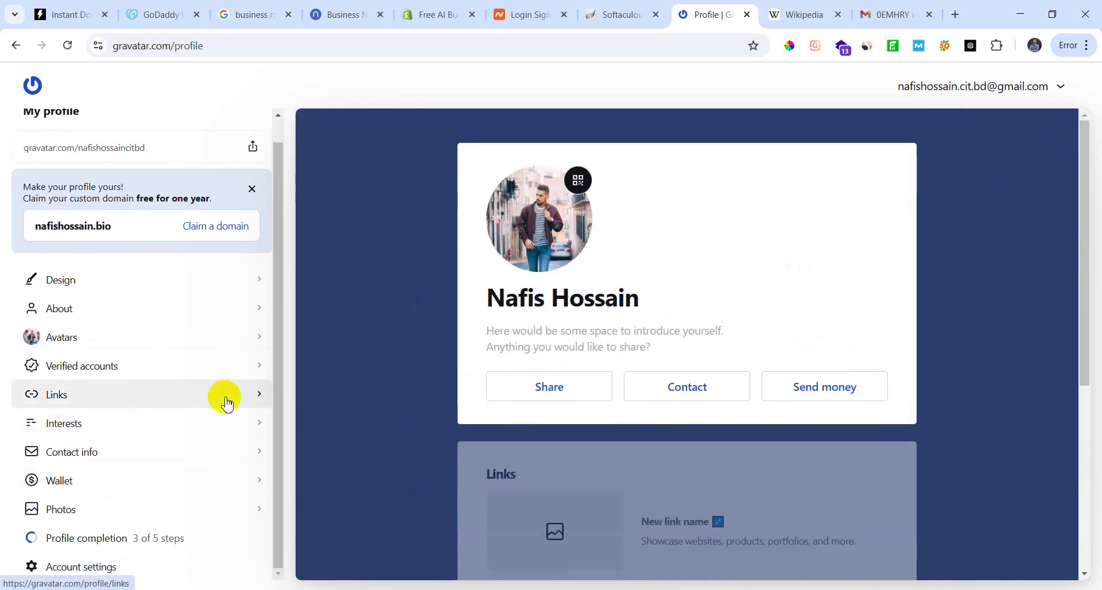
Step: Start a new profile link, abandon it, and go to the profile's Design options
click(224, 397)
click(160, 364)
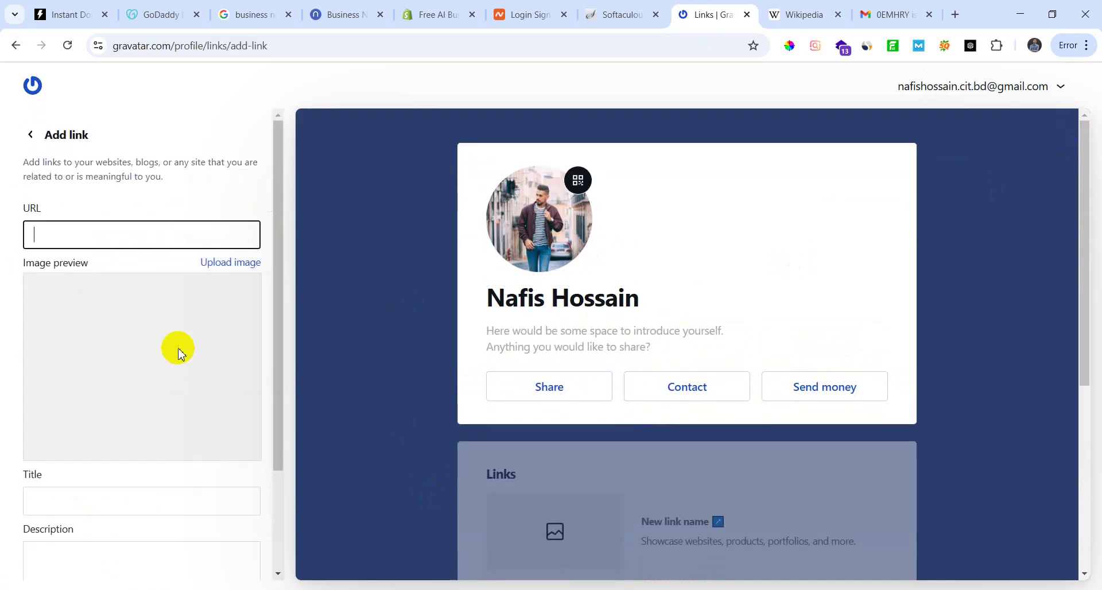
scroll(162, 505, down, 2)
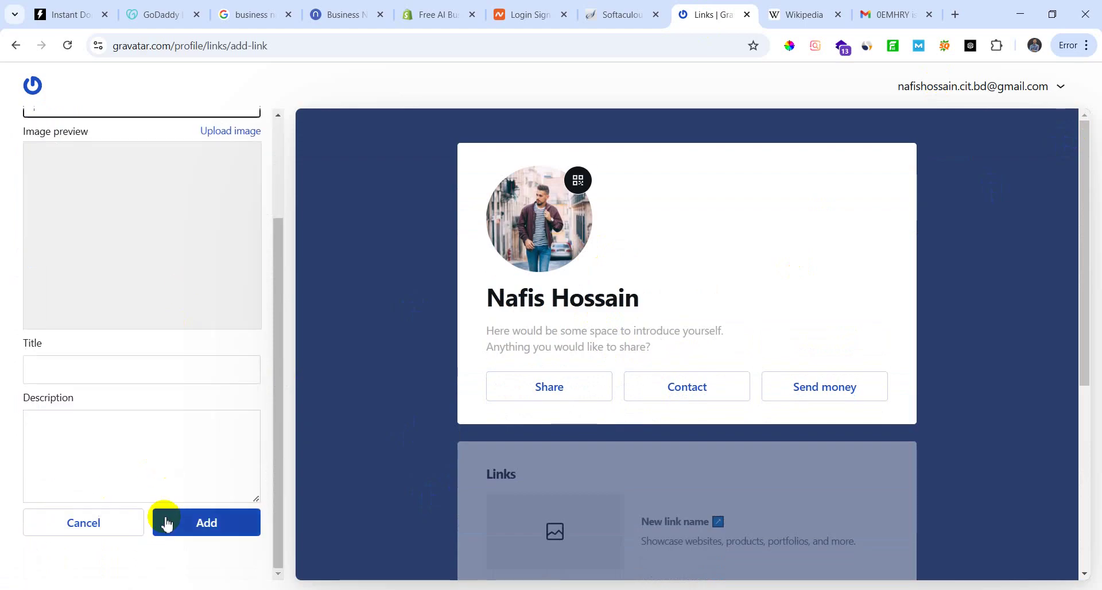
scroll(152, 472, up, 2)
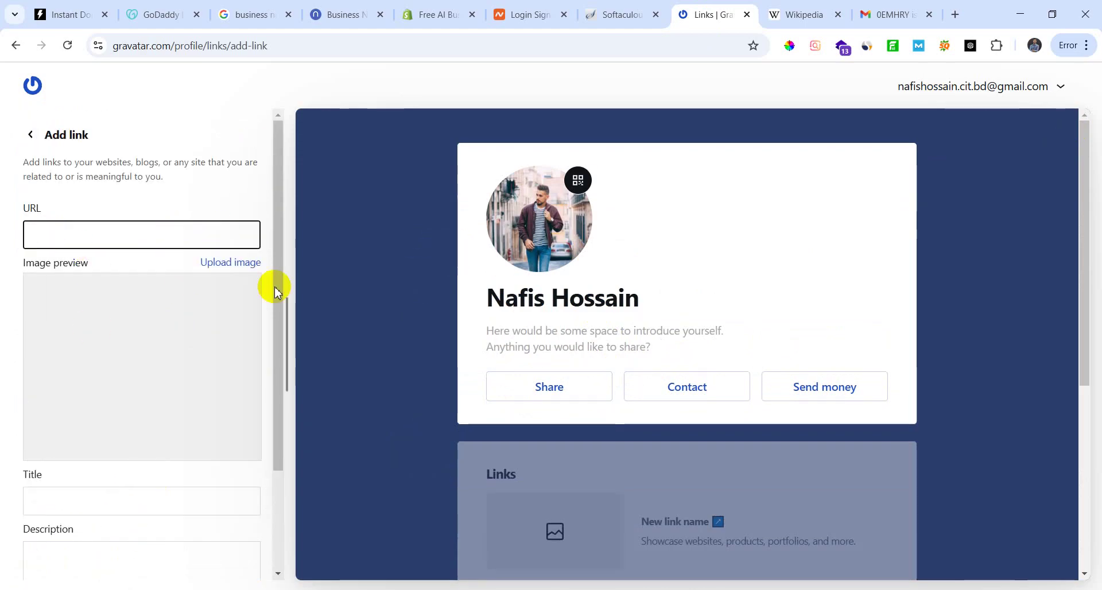
scroll(140, 445, down, 2)
scroll(175, 396, up, 2)
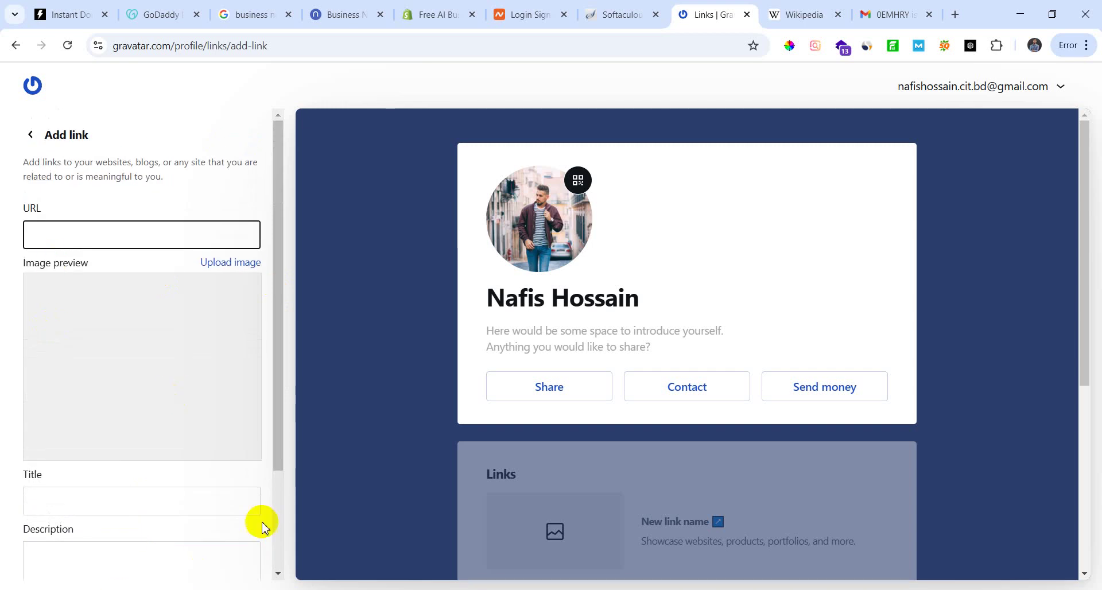
scroll(185, 413, down, 2)
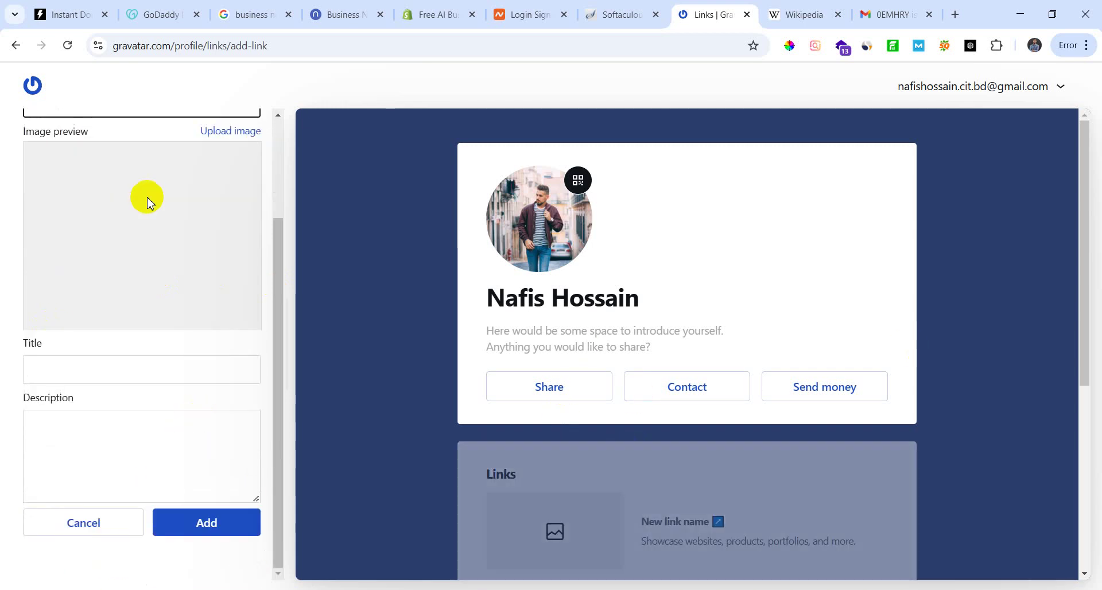
click(16, 48)
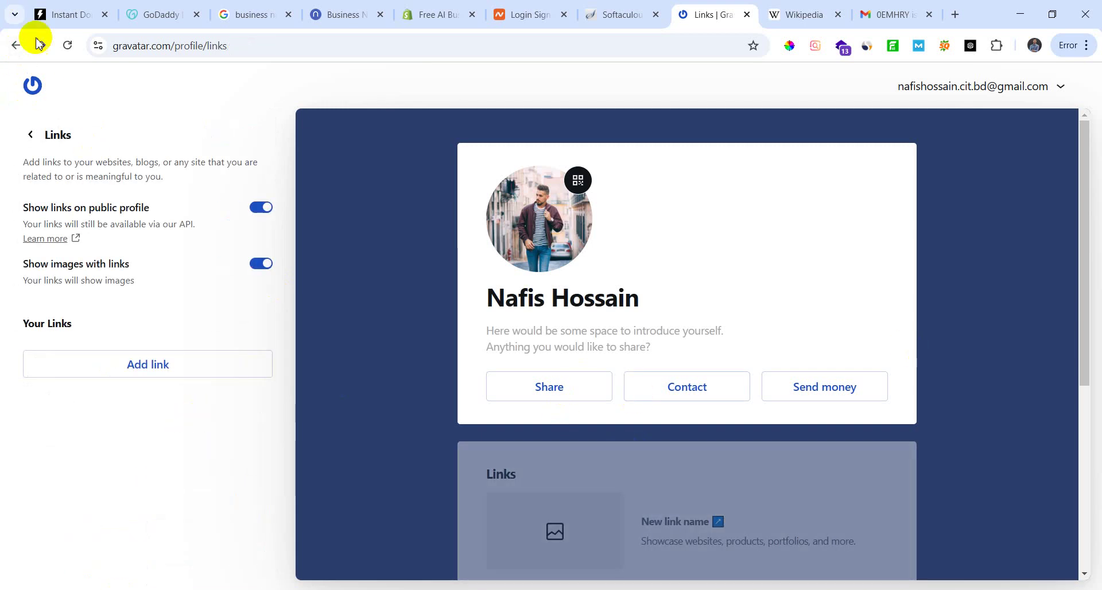
click(15, 46)
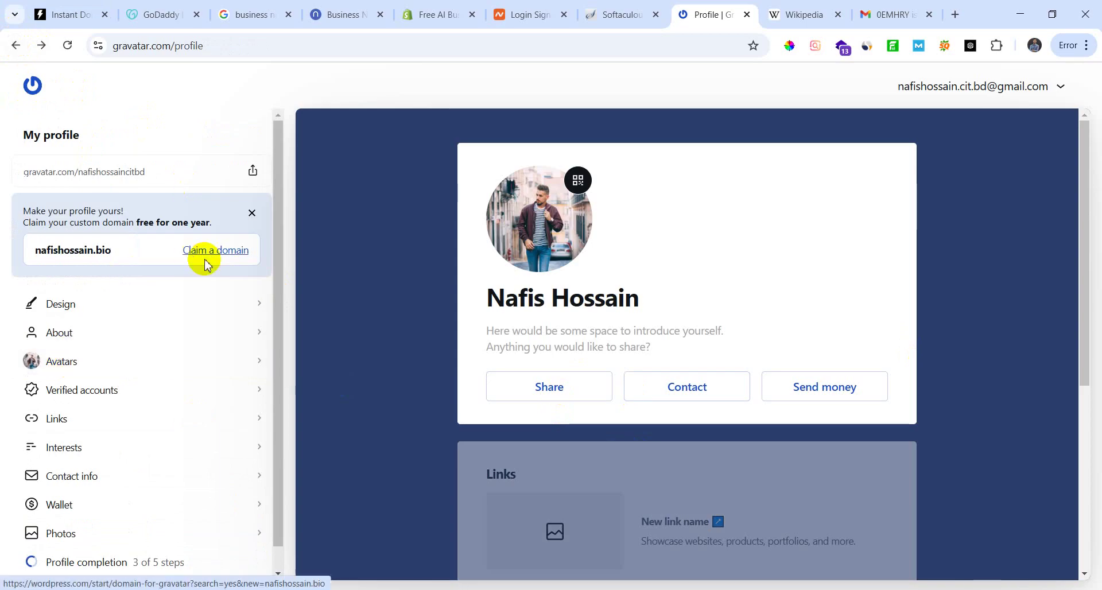
click(185, 307)
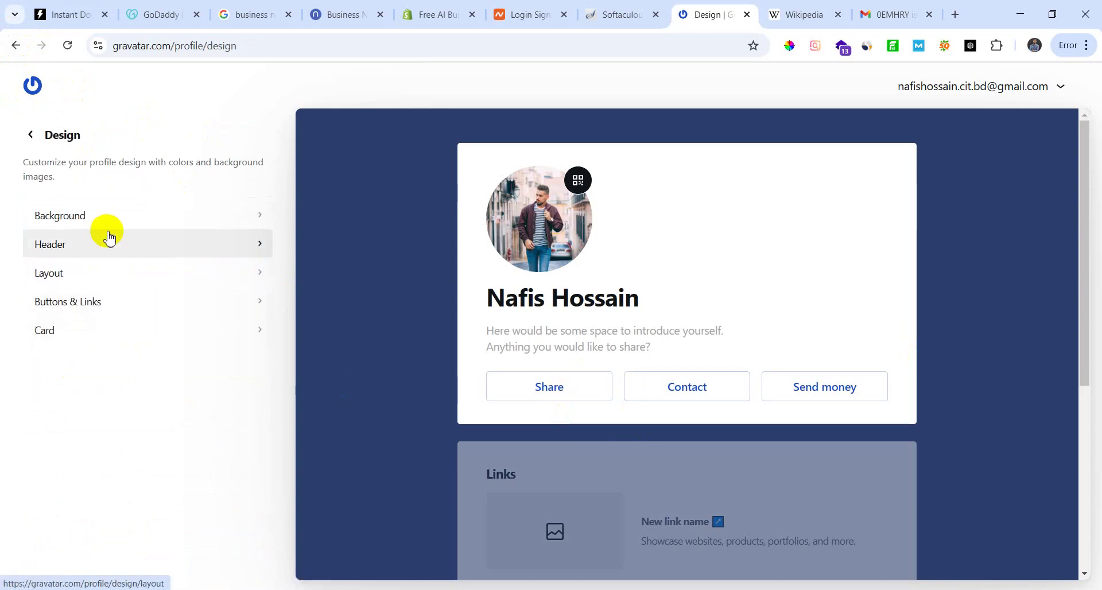
Step: Open the About section and type 'duisohfgosdhoifgsd' as the About Me bio
click(29, 134)
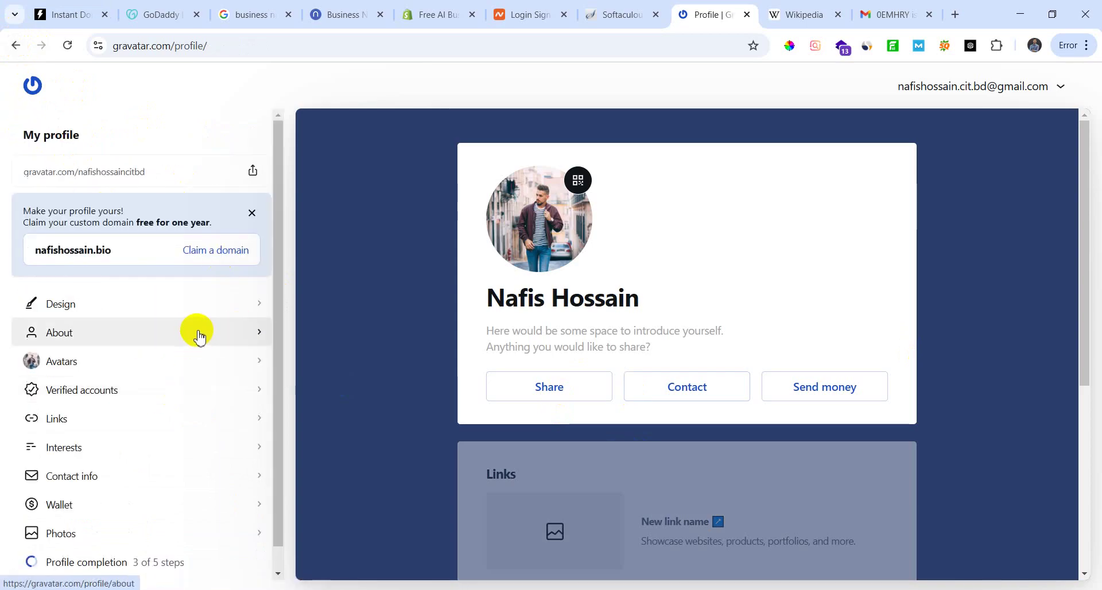
click(217, 333)
click(123, 290)
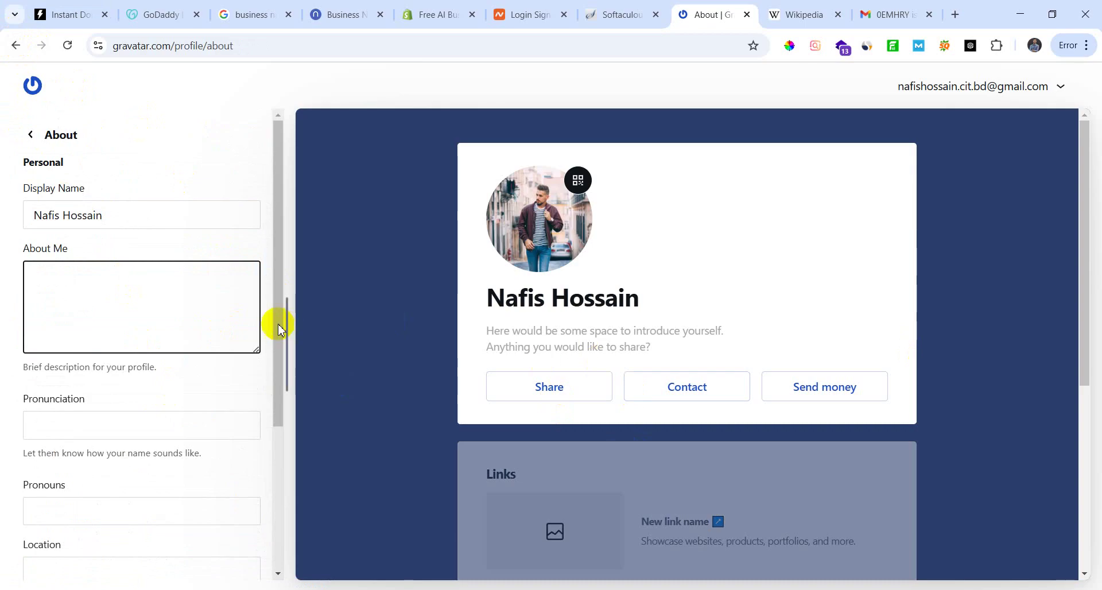
text(duisohfgosdhoifgsdoijfdkvkdfmvidsjvksd)
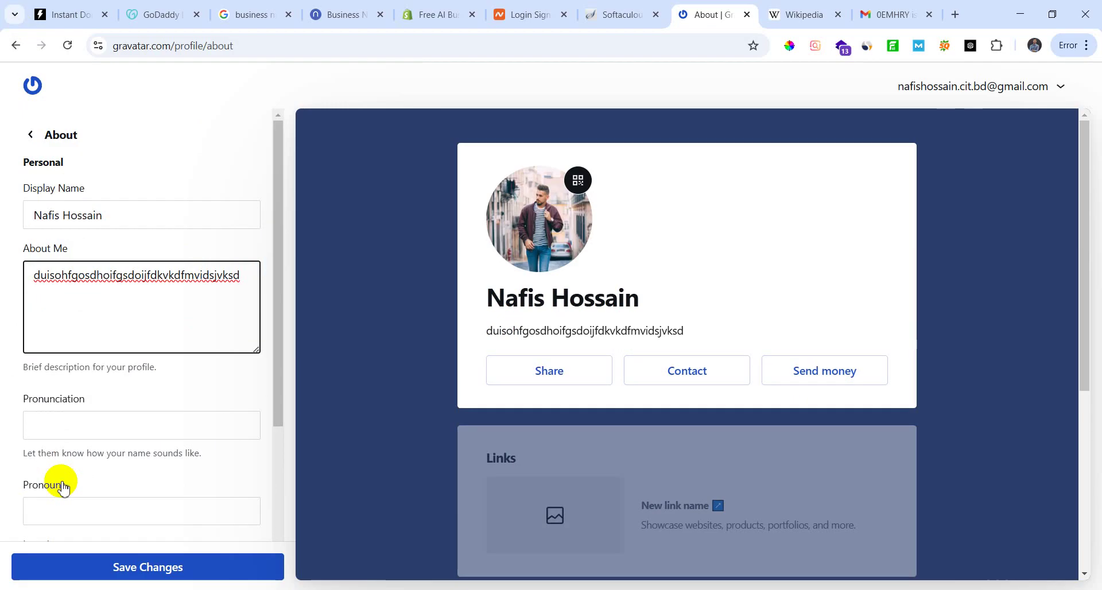
Step: Fill in job title Digital marketing expert and company Creative IT Institute
click(129, 428)
scroll(126, 431, down, 3)
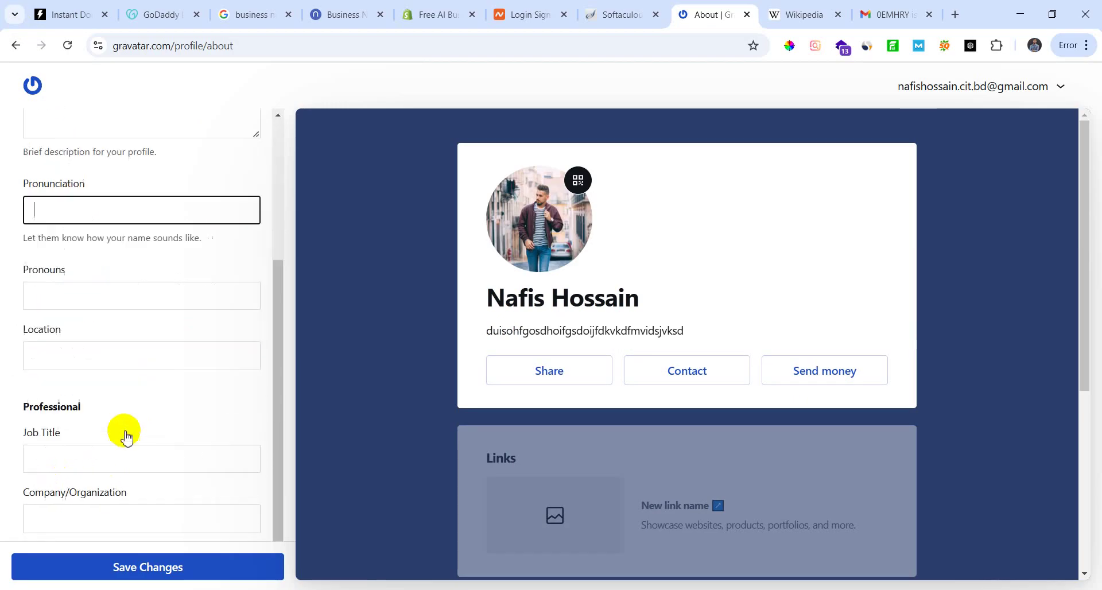
click(151, 291)
click(146, 353)
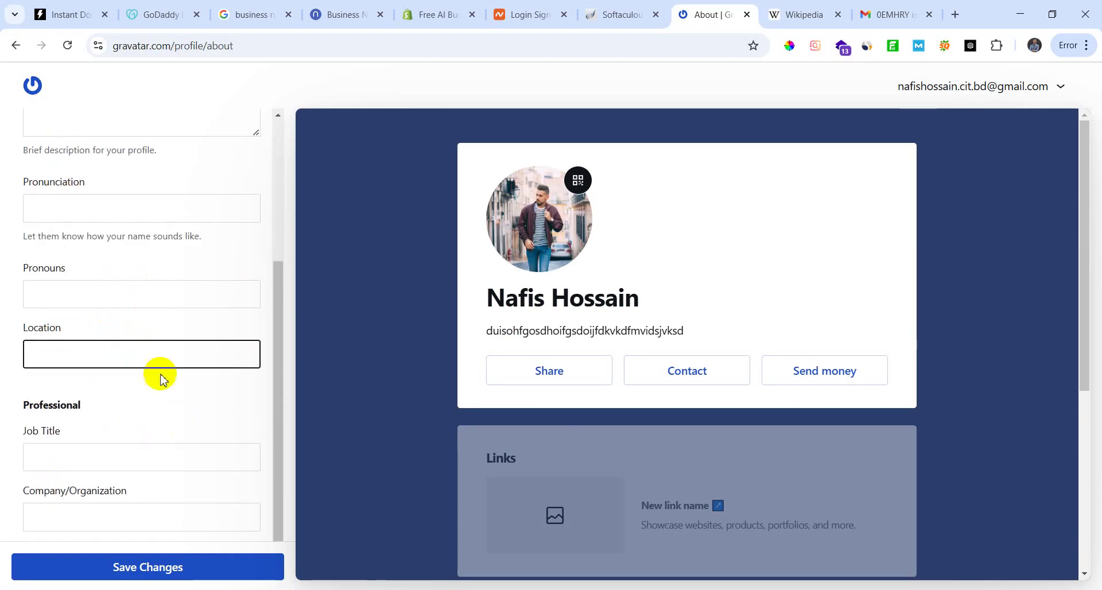
click(129, 466)
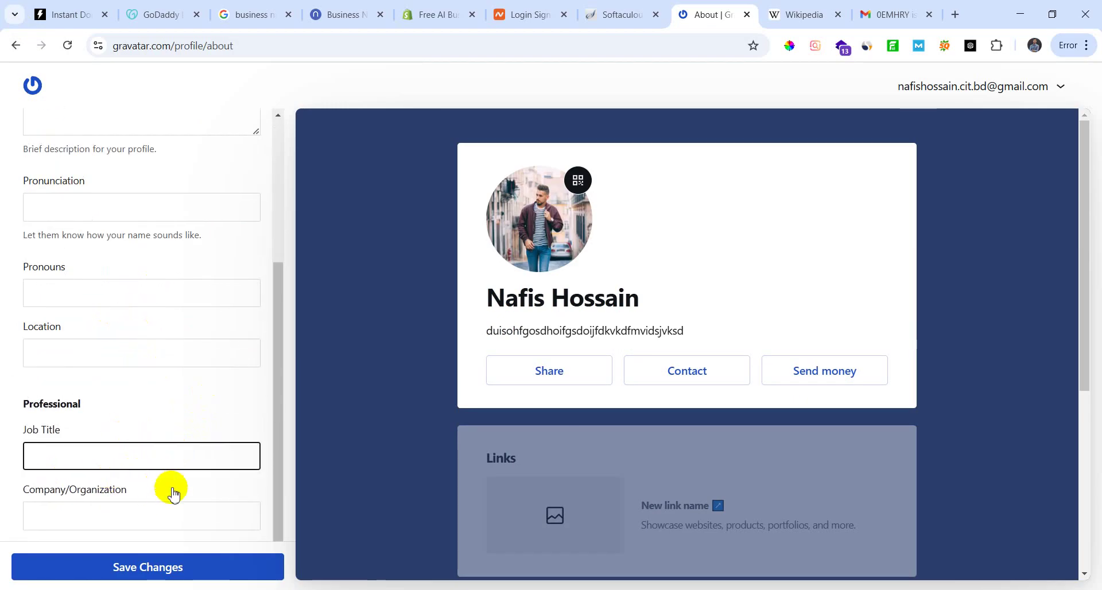
click(177, 523)
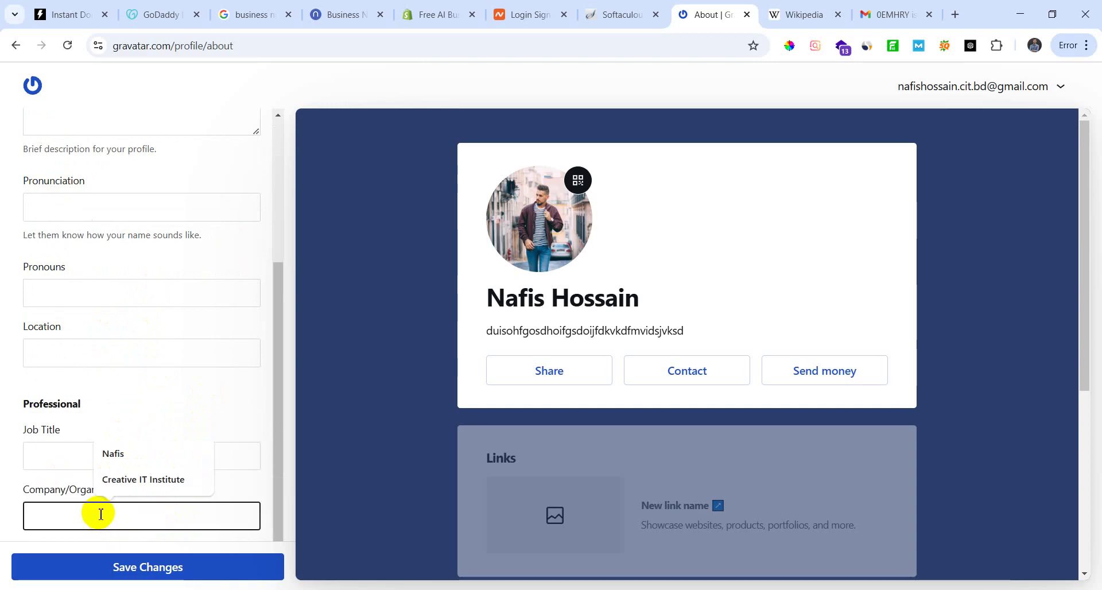
click(167, 477)
click(131, 454)
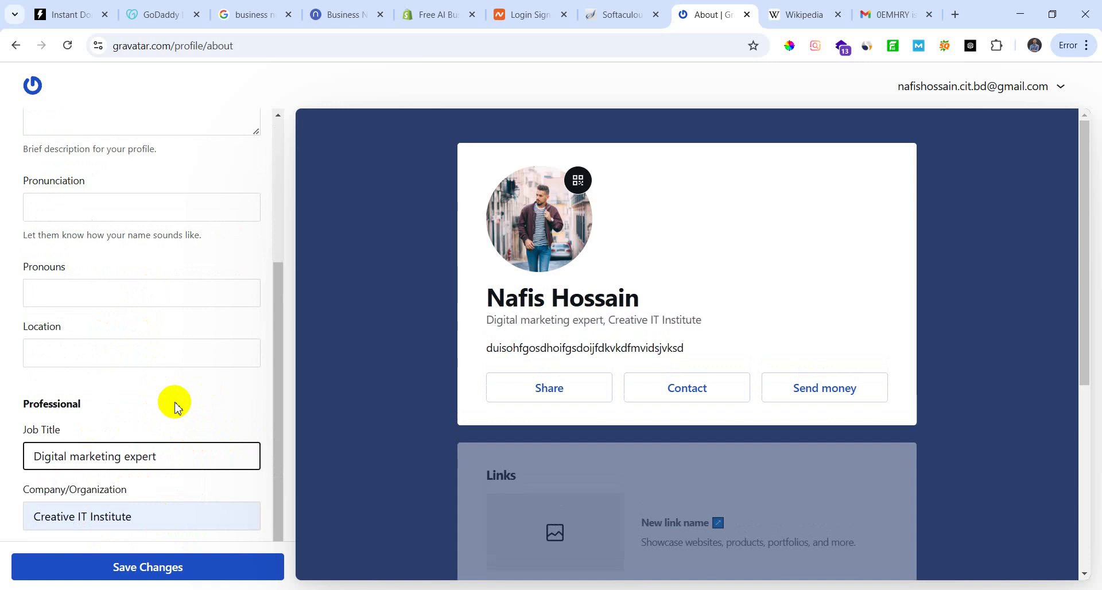
scroll(202, 436, up, 4)
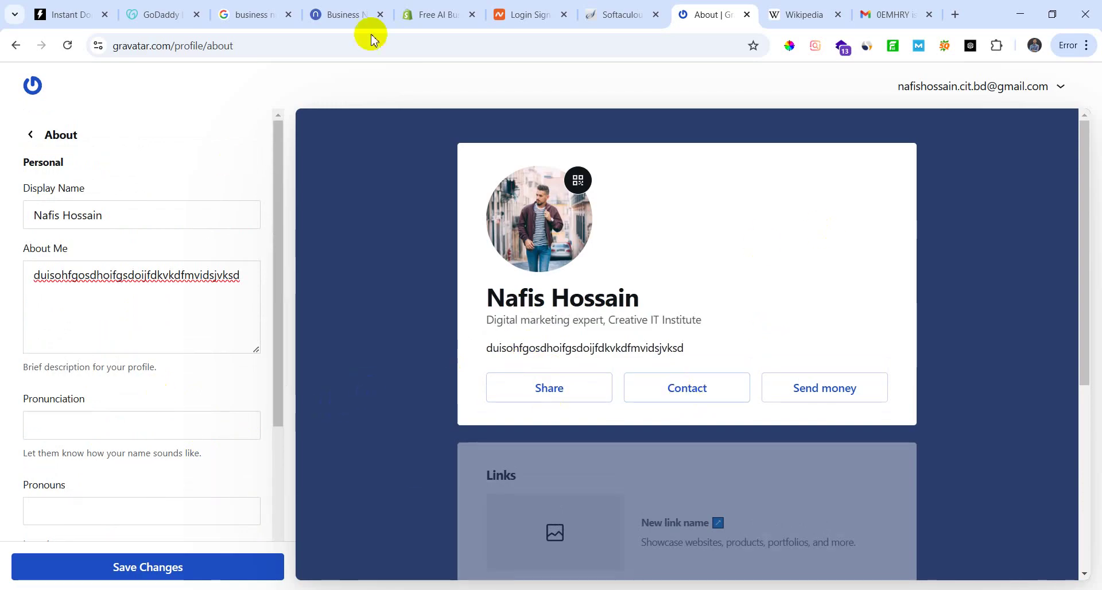
Step: Switch between the Softaculous, Wikipedia and Gravatar tabs, ending on Softaculous's installations list
click(631, 13)
click(710, 11)
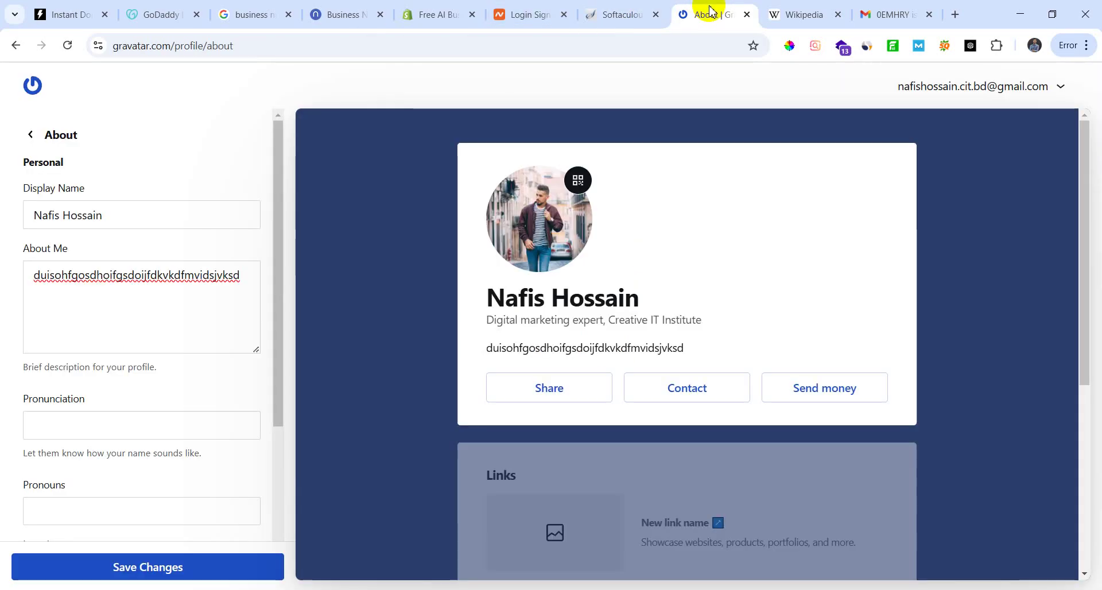
click(772, 15)
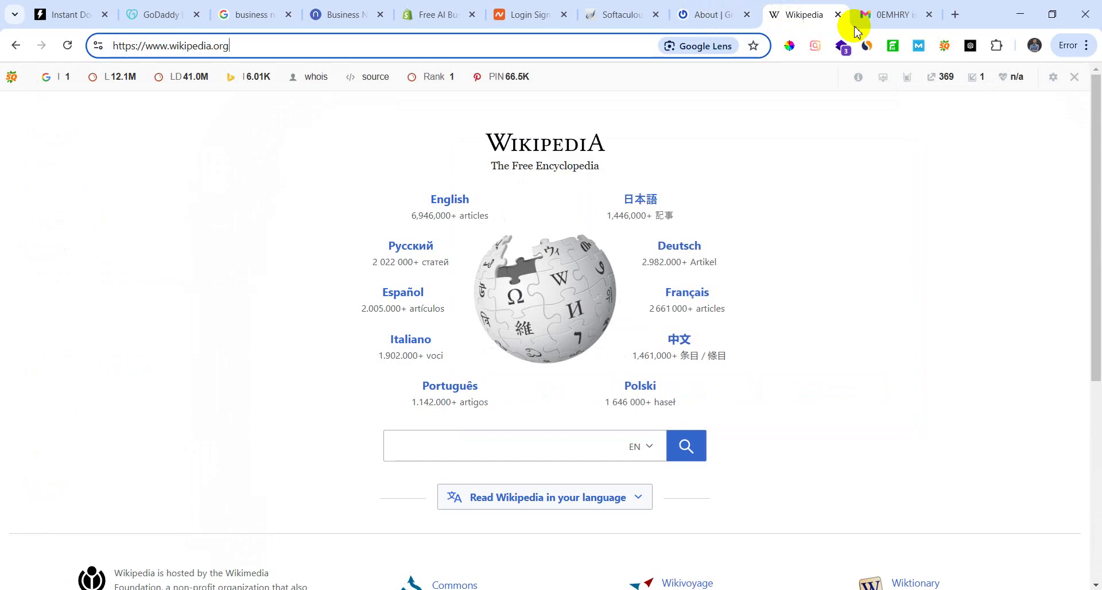
click(710, 14)
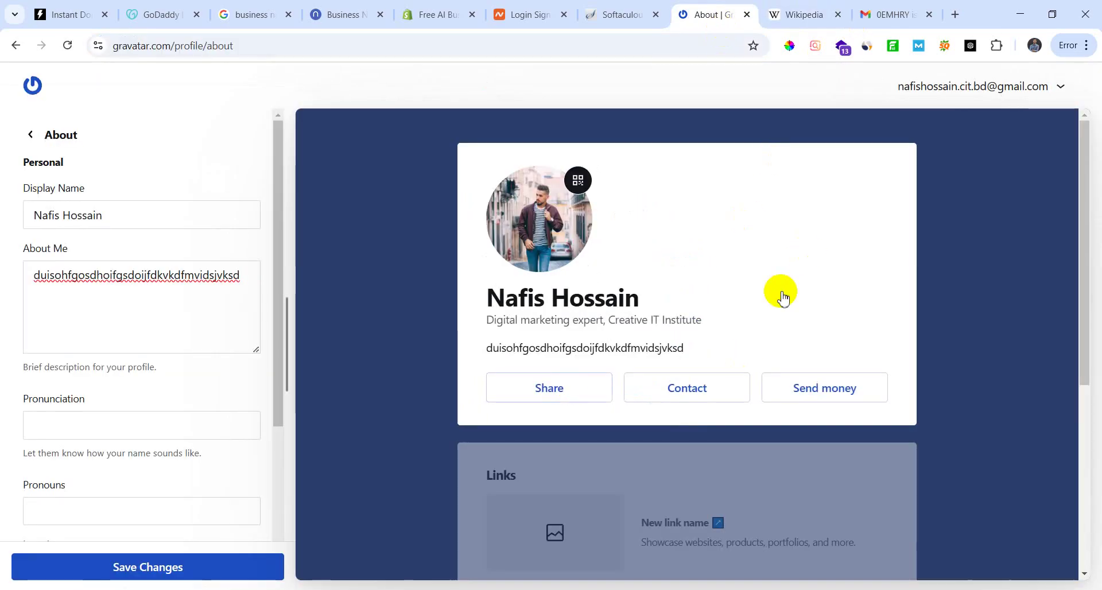
scroll(217, 502, down, 3)
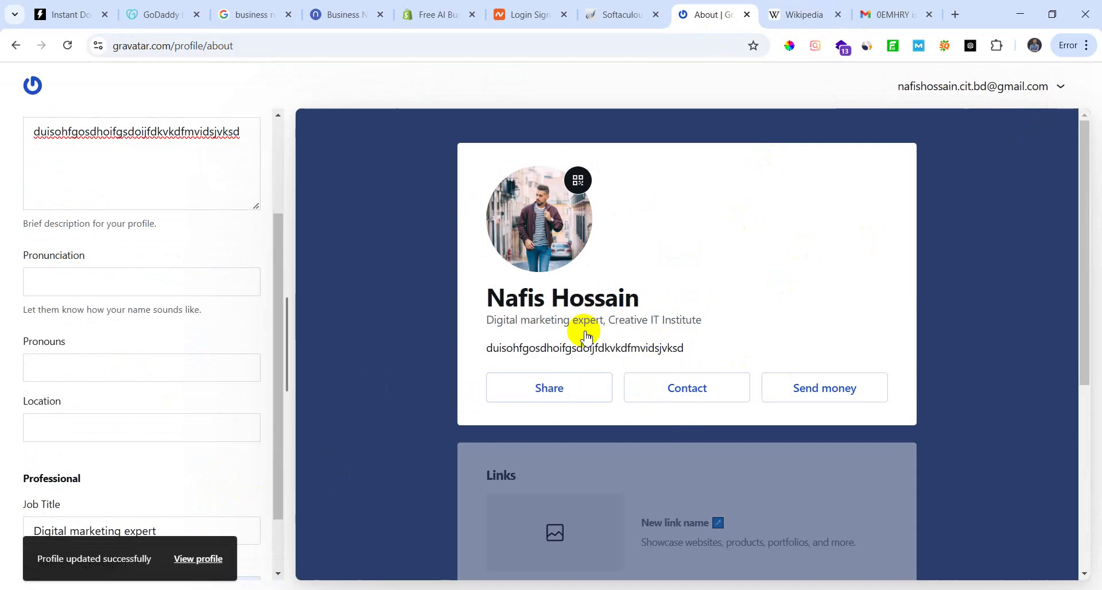
click(620, 15)
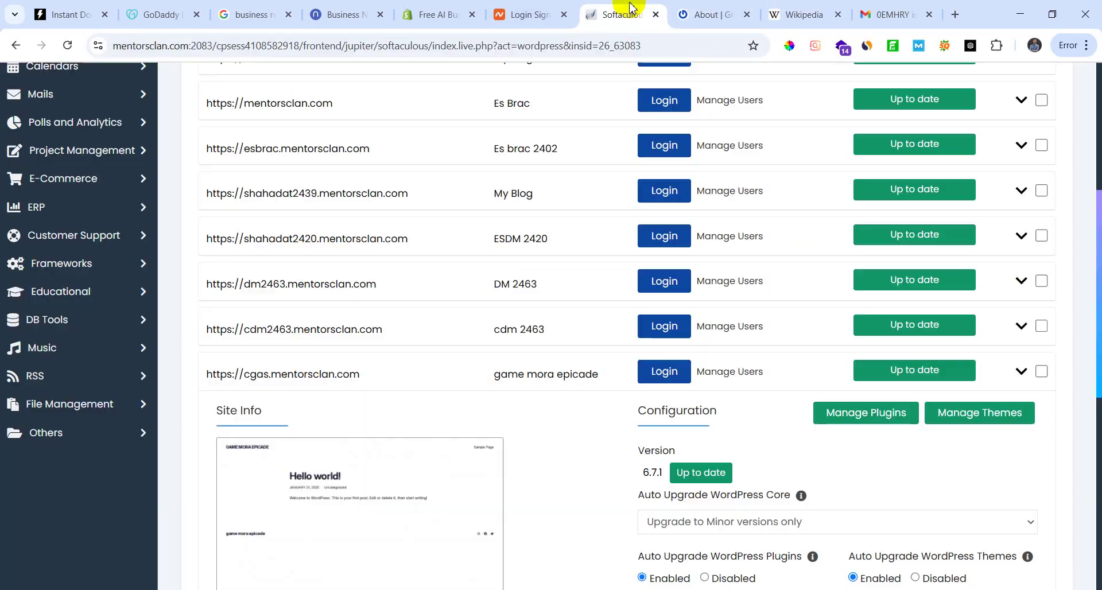
Step: Go back through the browser history from Gravatar to the WordPress user profile page
click(687, 8)
click(12, 46)
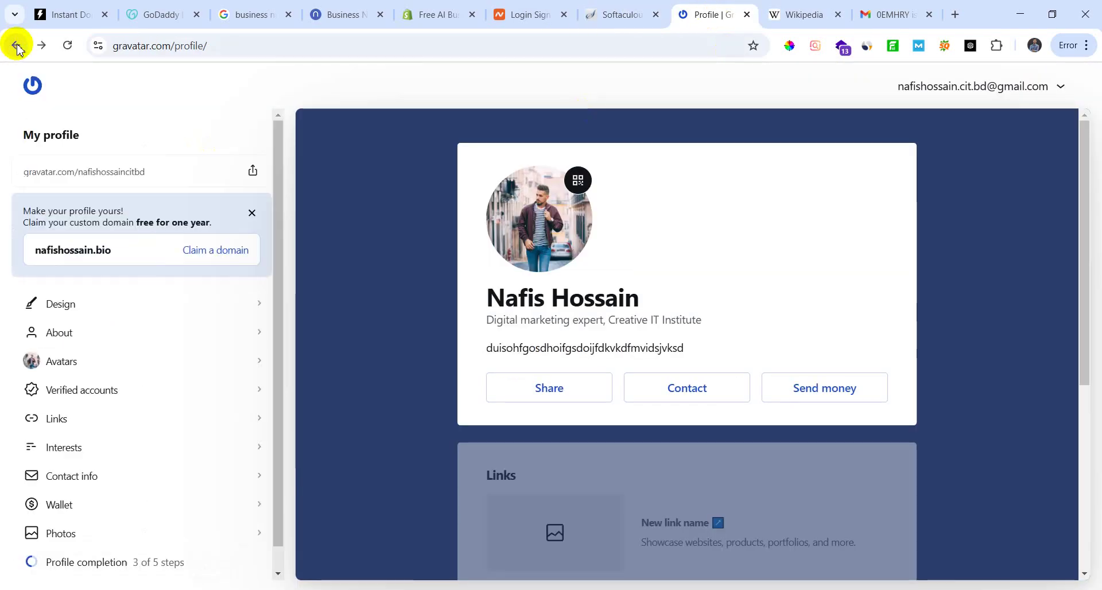
click(13, 45)
click(16, 46)
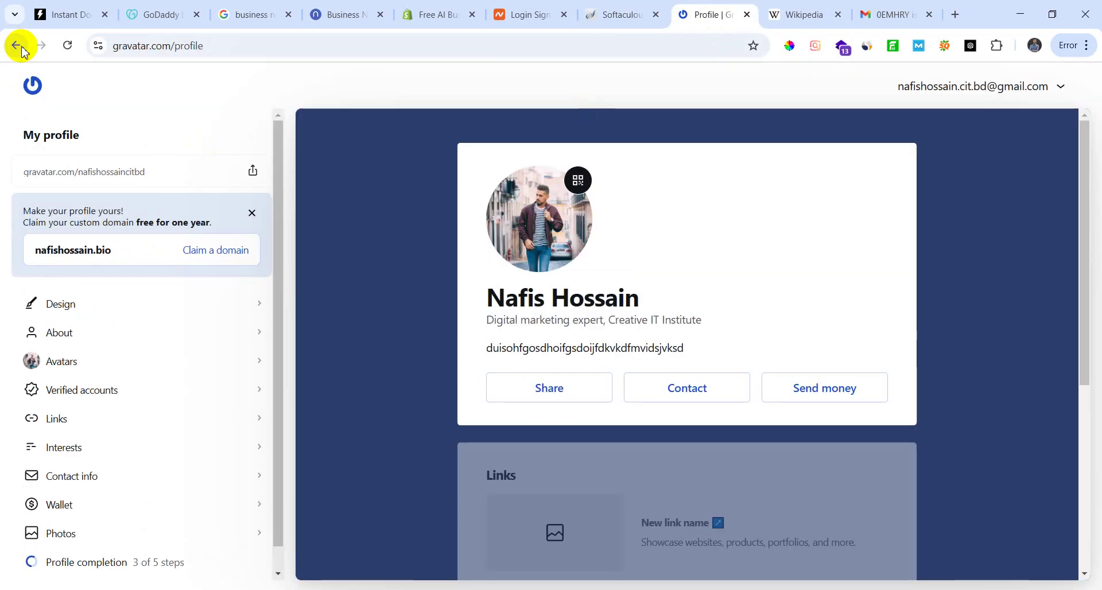
click(22, 51)
click(18, 50)
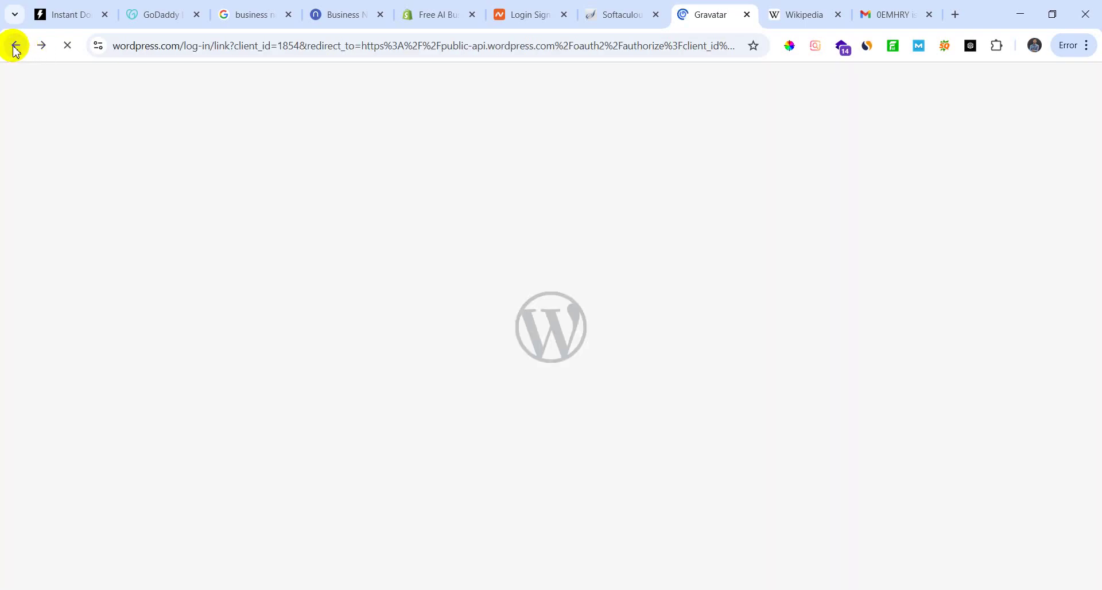
click(13, 48)
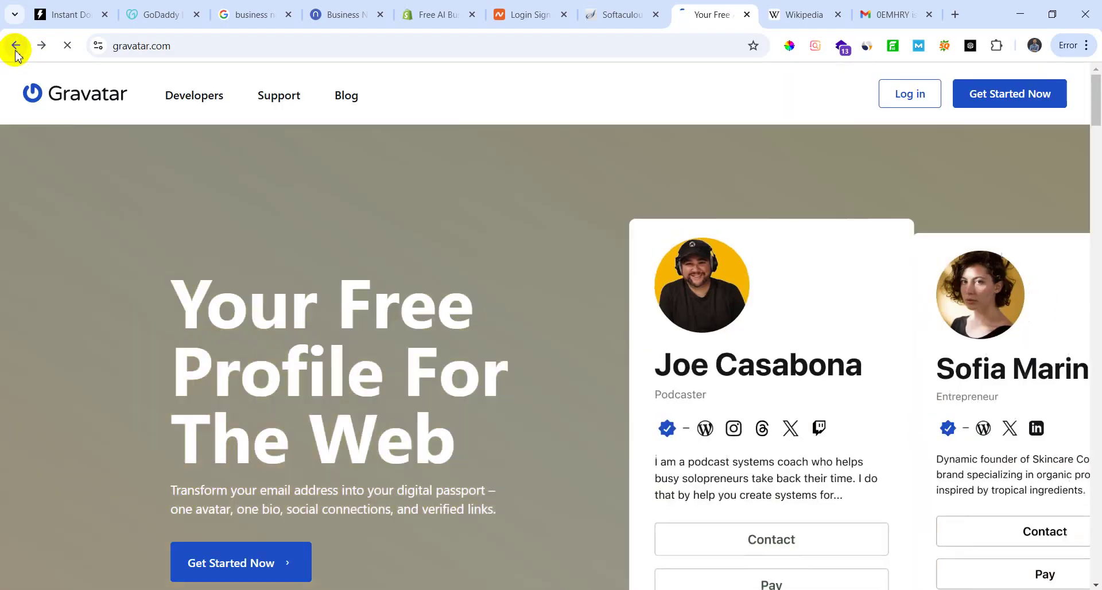
click(16, 49)
Step: Cancel the Gravatar link's leave prompt, staying on the profile, and submit Update Profile
scroll(315, 374, up, 4)
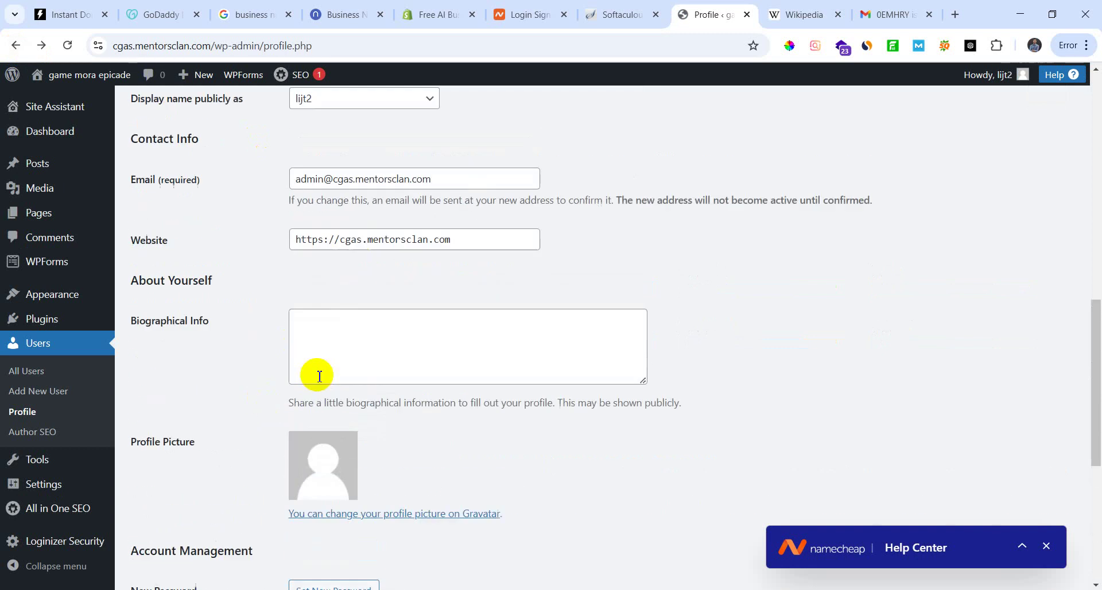
scroll(366, 479, down, 6)
scroll(206, 435, up, 3)
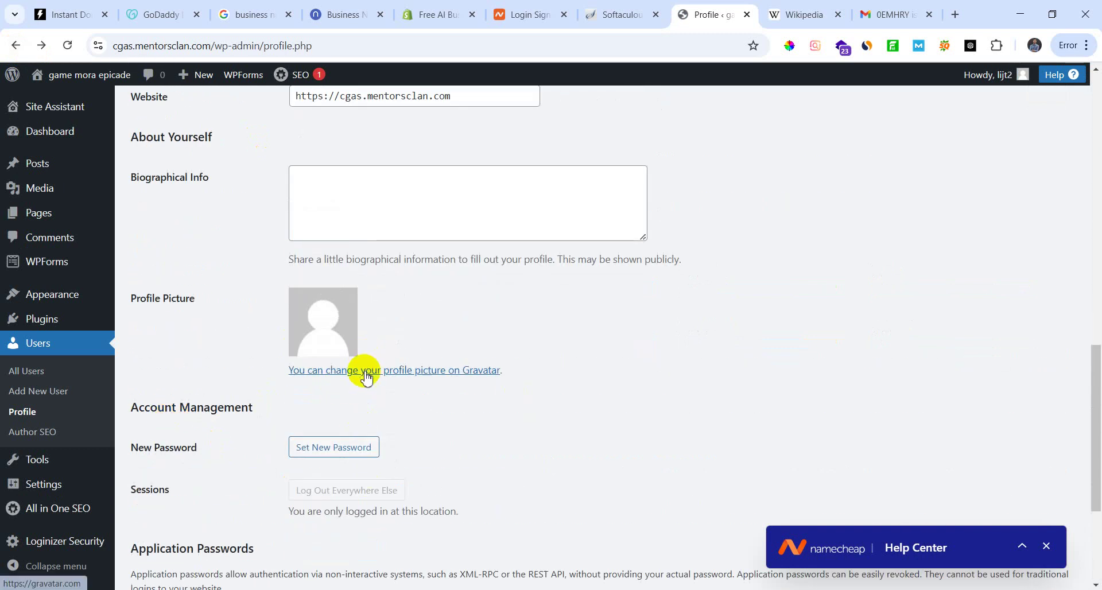
click(440, 372)
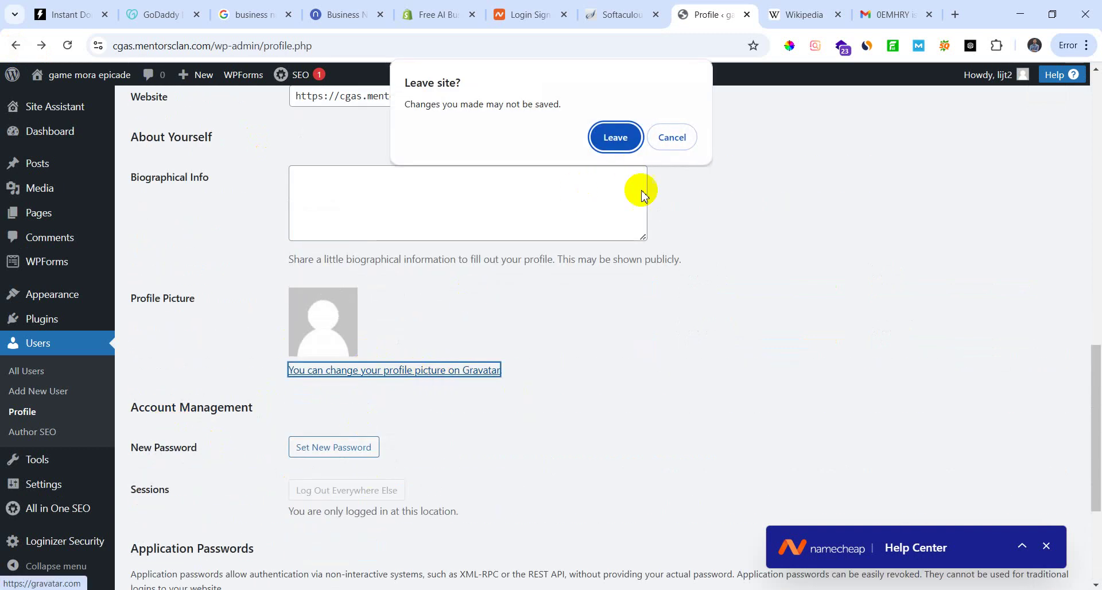
click(668, 142)
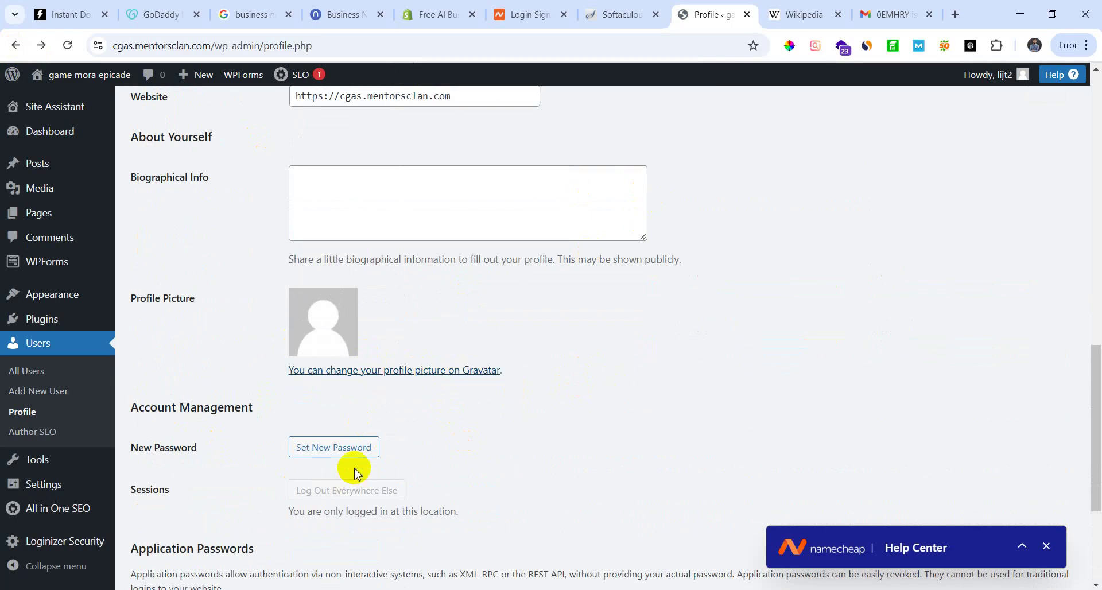
scroll(362, 479, down, 4)
click(175, 518)
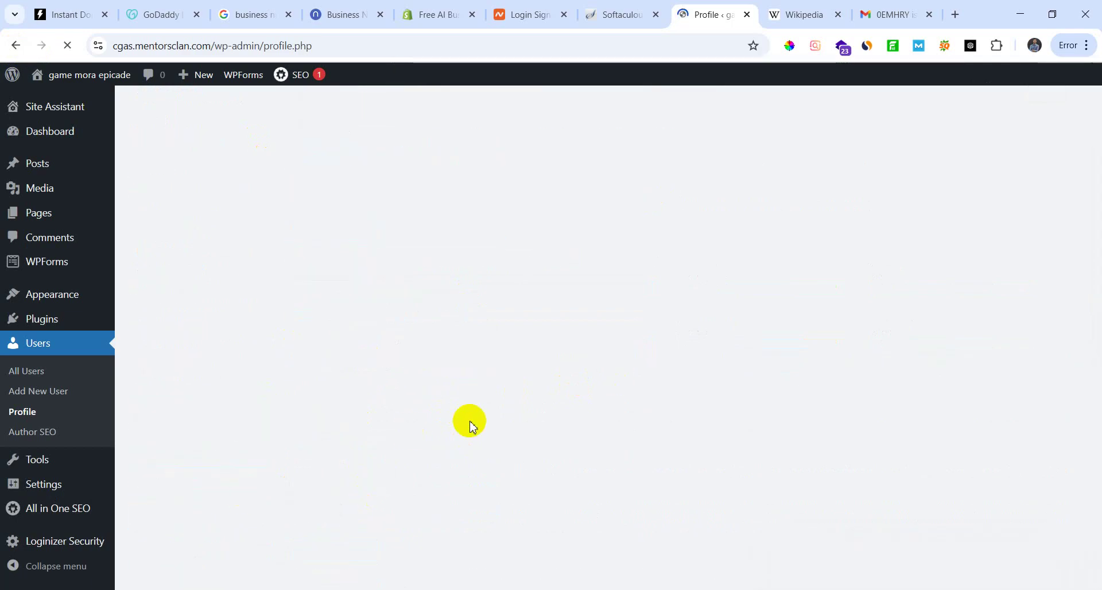
Step: Reload the user profile page, discarding the unsaved edits
scroll(402, 437, down, 1)
scroll(373, 459, down, 15)
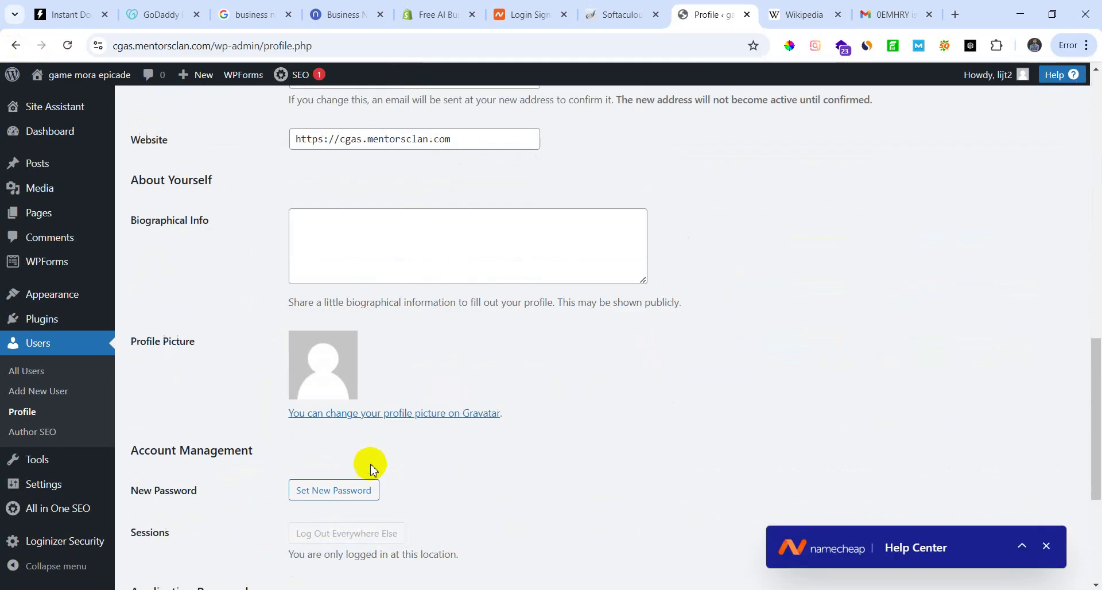
scroll(345, 468, up, 6)
scroll(336, 477, down, 3)
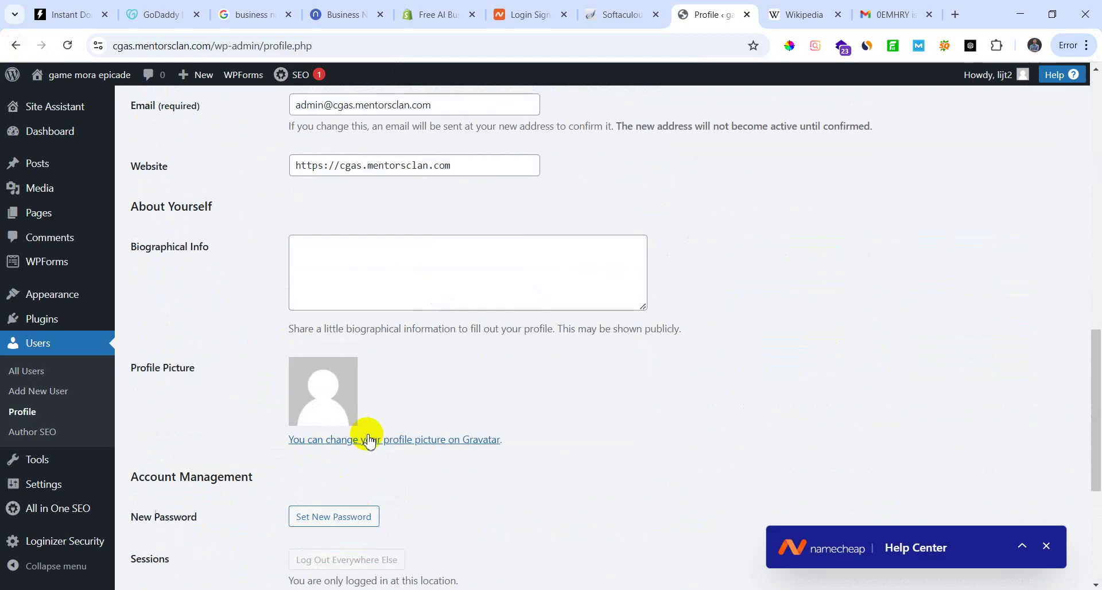
scroll(368, 436, up, 5)
scroll(253, 424, down, 6)
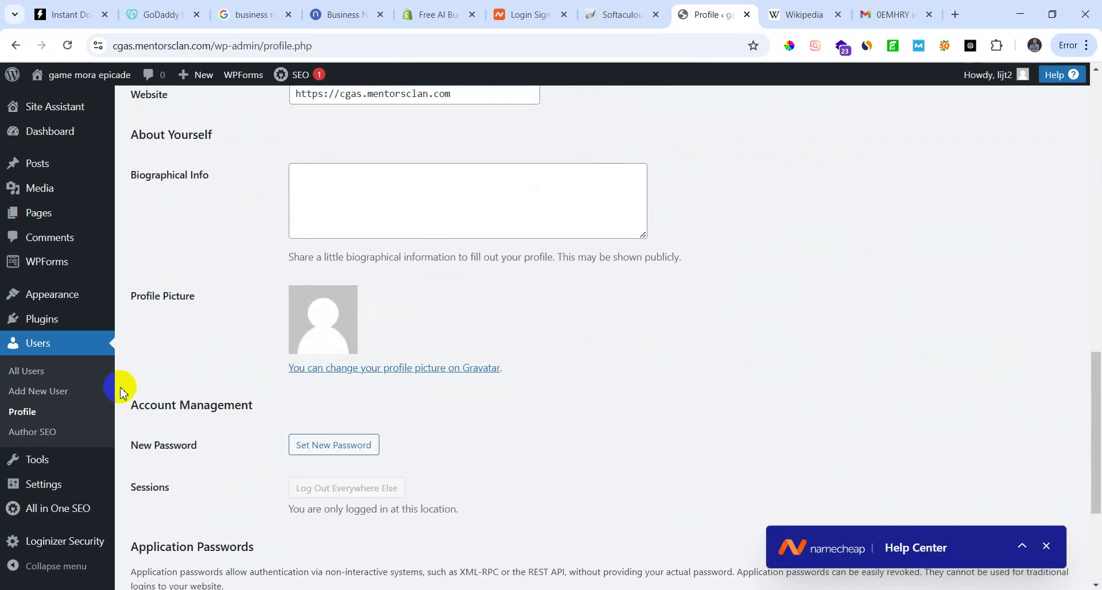
click(23, 413)
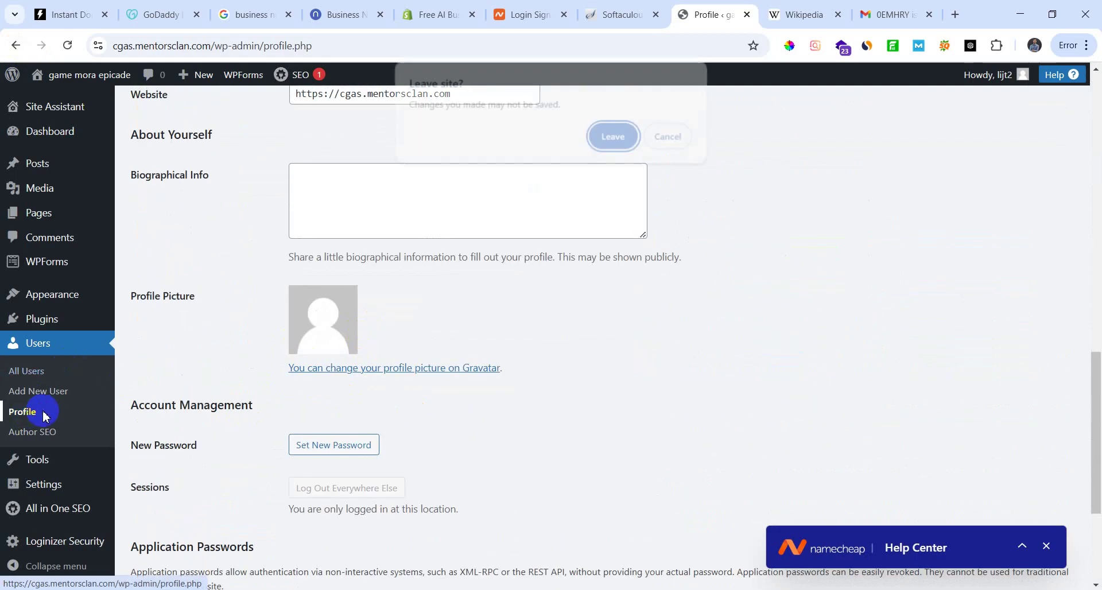
click(612, 139)
Step: Stay on the profile page when prompted, keeping the edits
scroll(423, 462, down, 10)
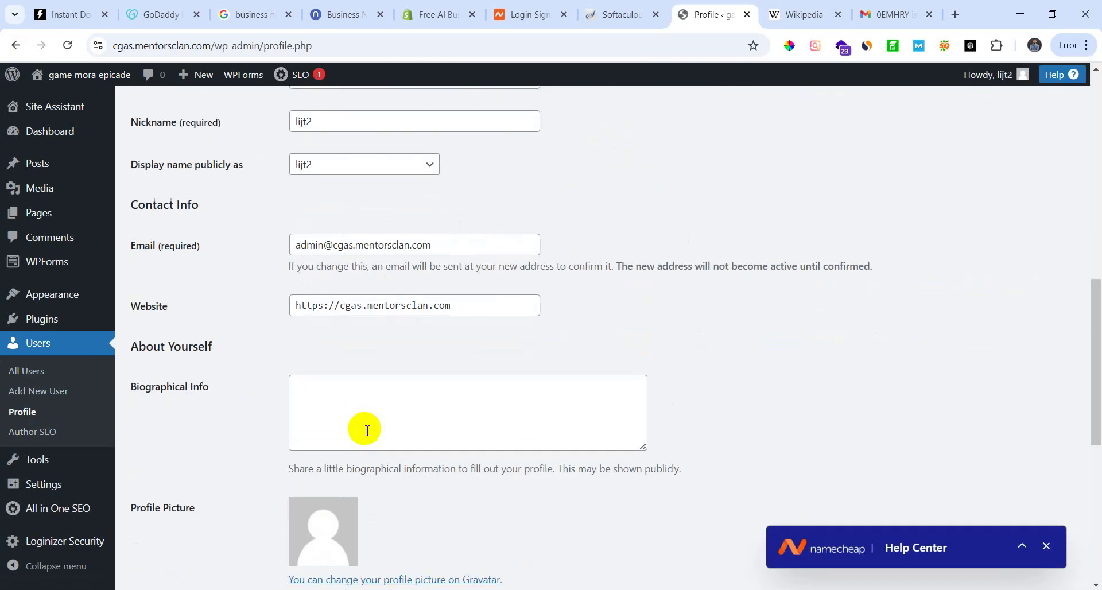
scroll(368, 429, down, 8)
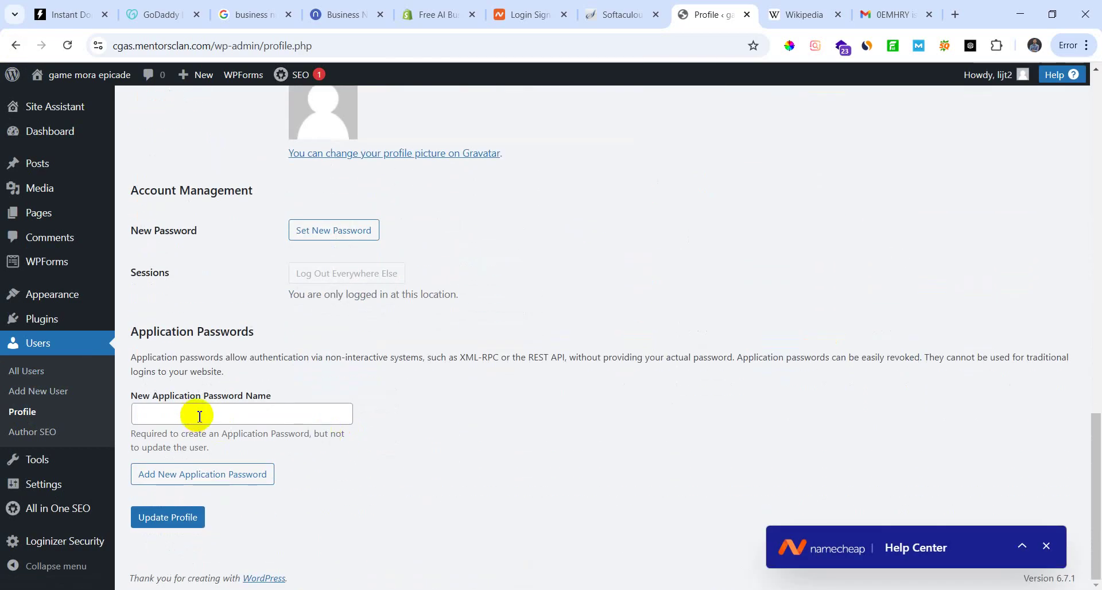
scroll(204, 483, up, 3)
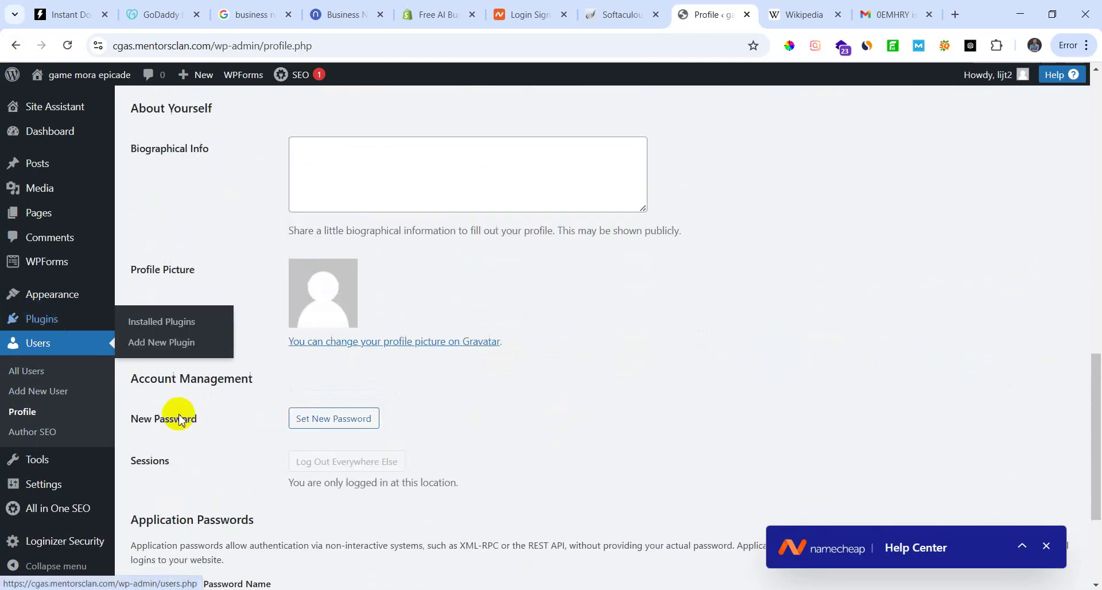
scroll(179, 421, up, 5)
click(78, 166)
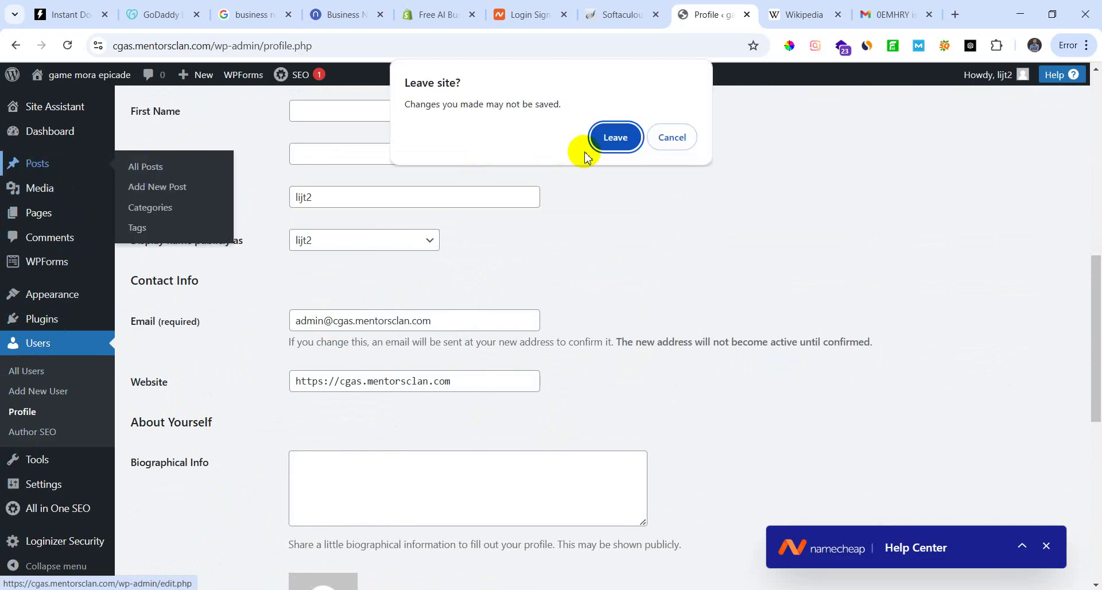
click(669, 137)
Step: Glance at the Gmail and Wikipedia tabs, then save the profile with Update Profile
click(897, 12)
click(794, 14)
click(702, 10)
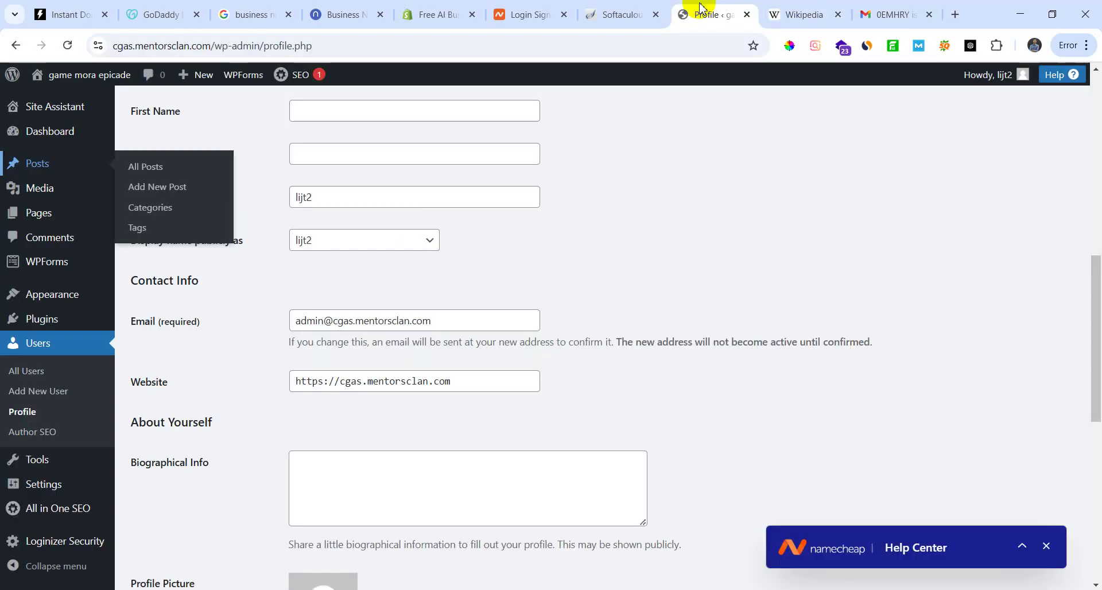
scroll(423, 414, down, 9)
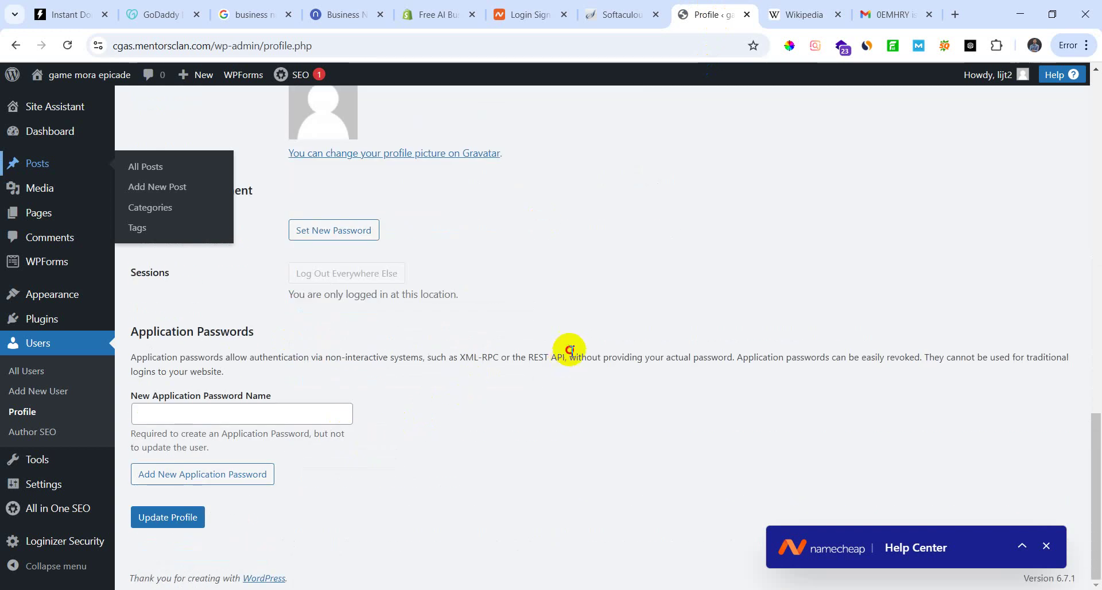
click(141, 519)
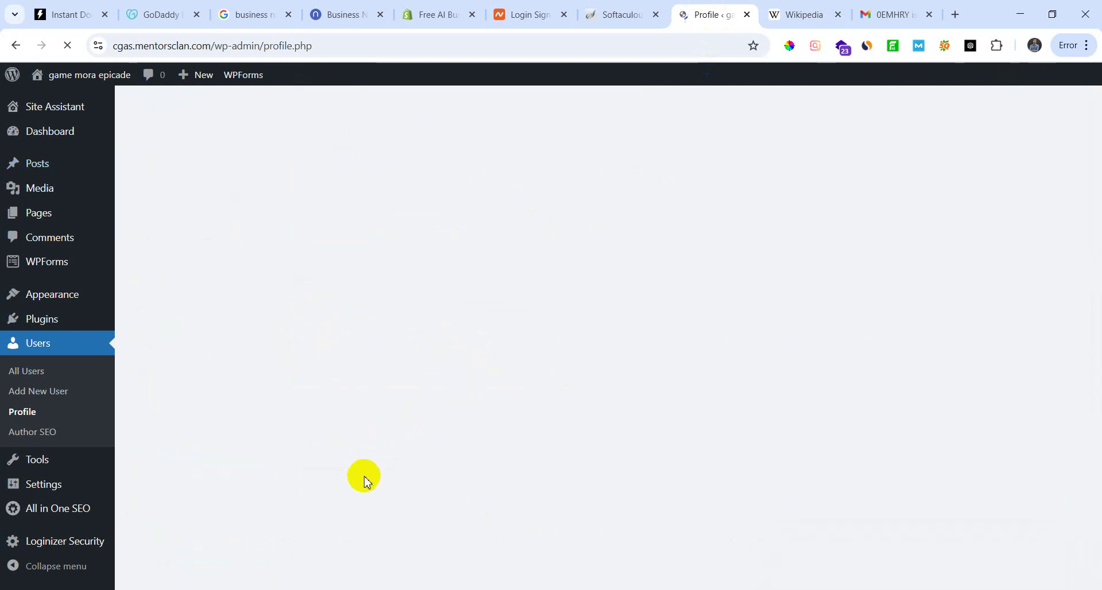
click(311, 188)
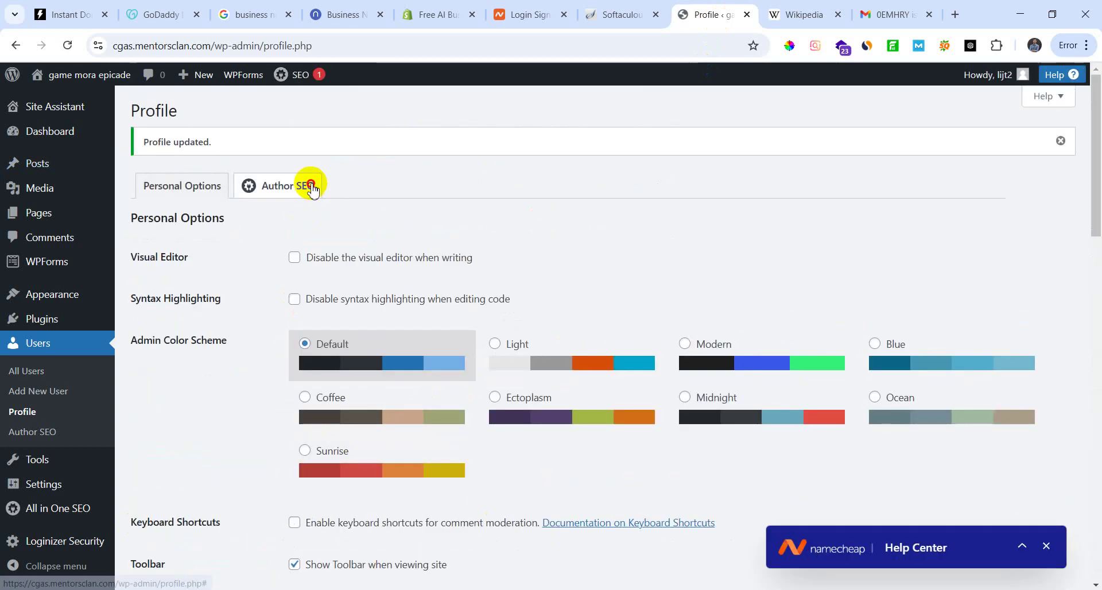
scroll(406, 388, down, 5)
scroll(406, 450, up, 5)
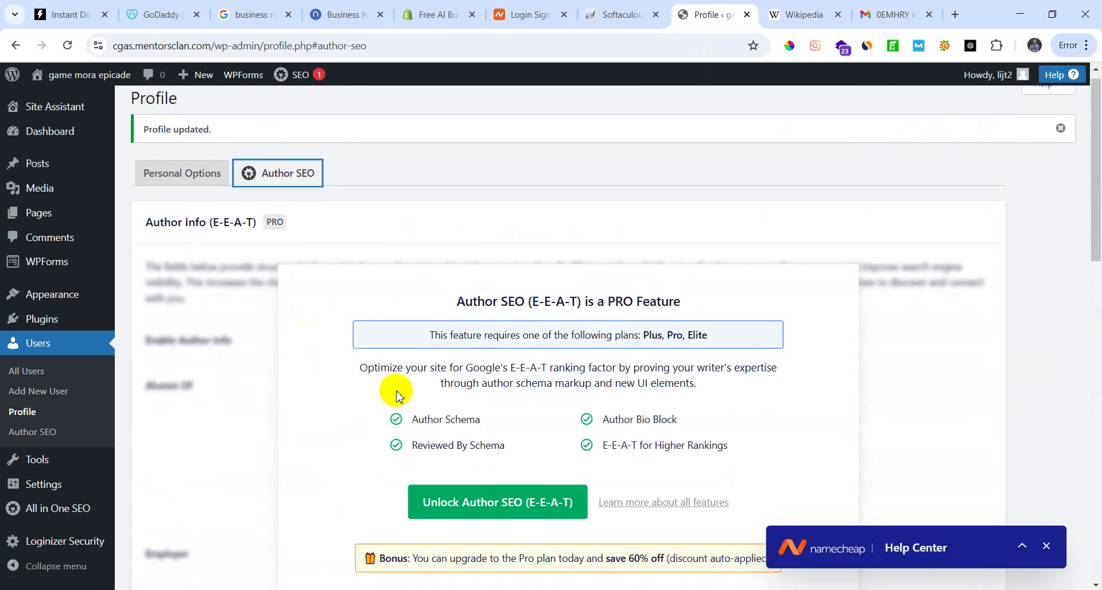
scroll(321, 379, down, 5)
scroll(379, 442, down, 5)
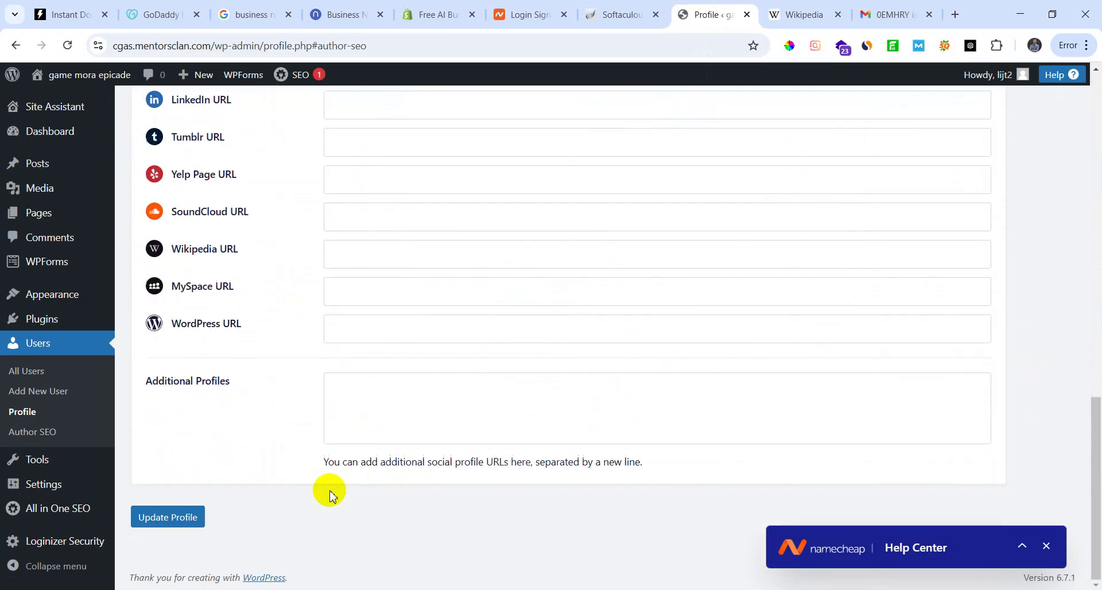
scroll(330, 494, up, 10)
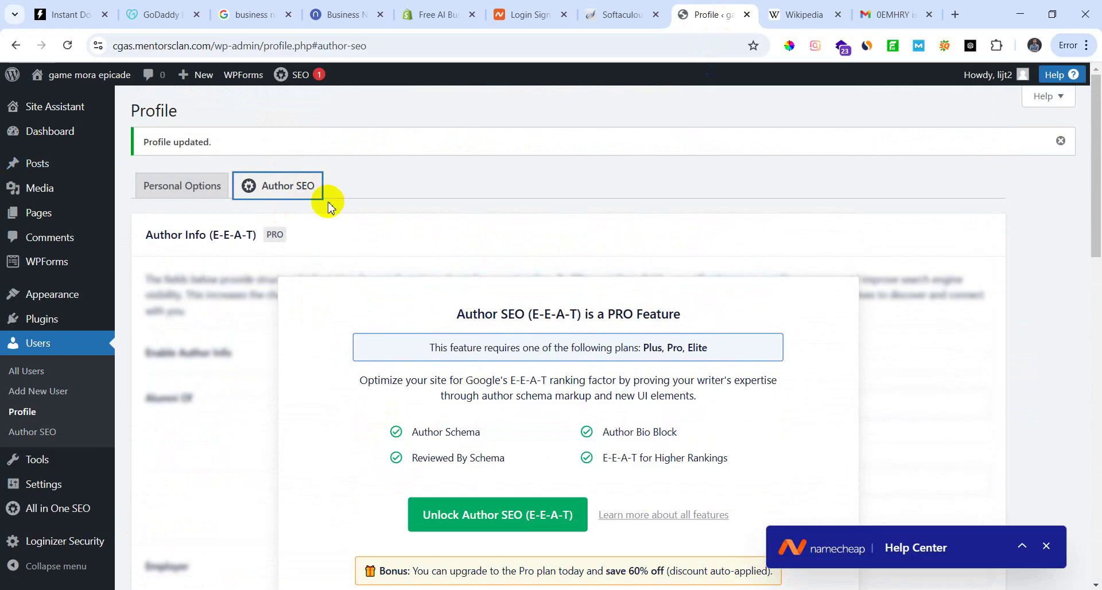
scroll(373, 430, down, 10)
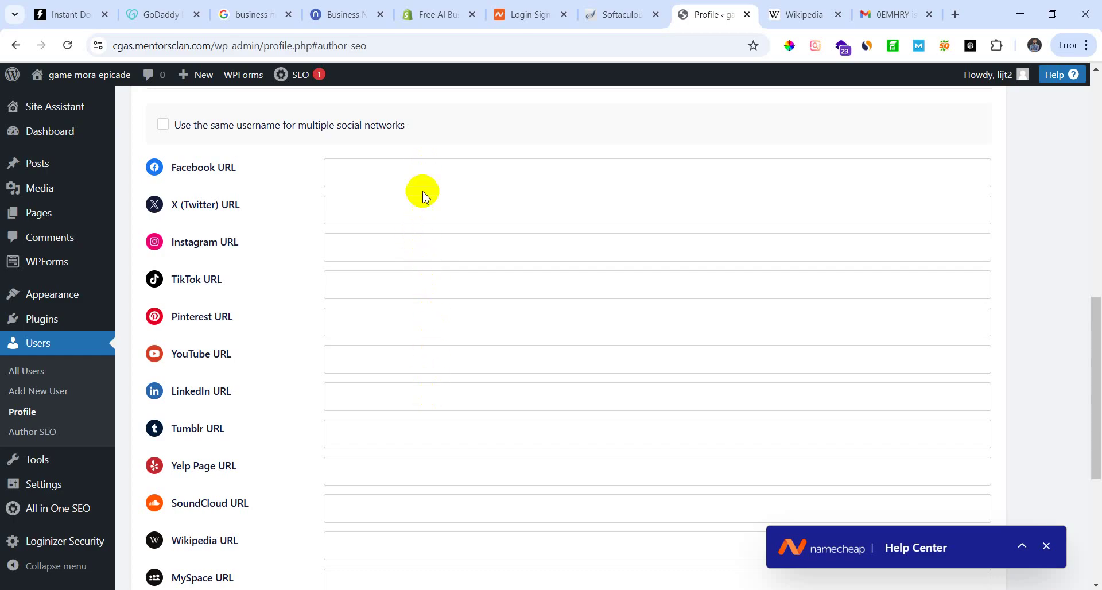
scroll(443, 345, down, 4)
scroll(441, 370, down, 2)
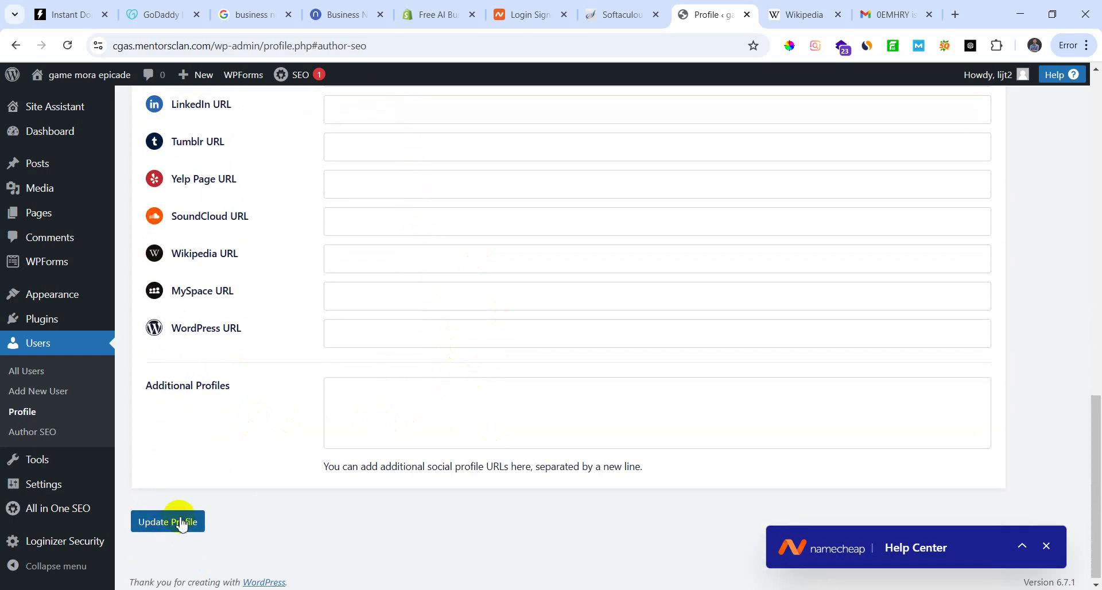
scroll(402, 464, up, 11)
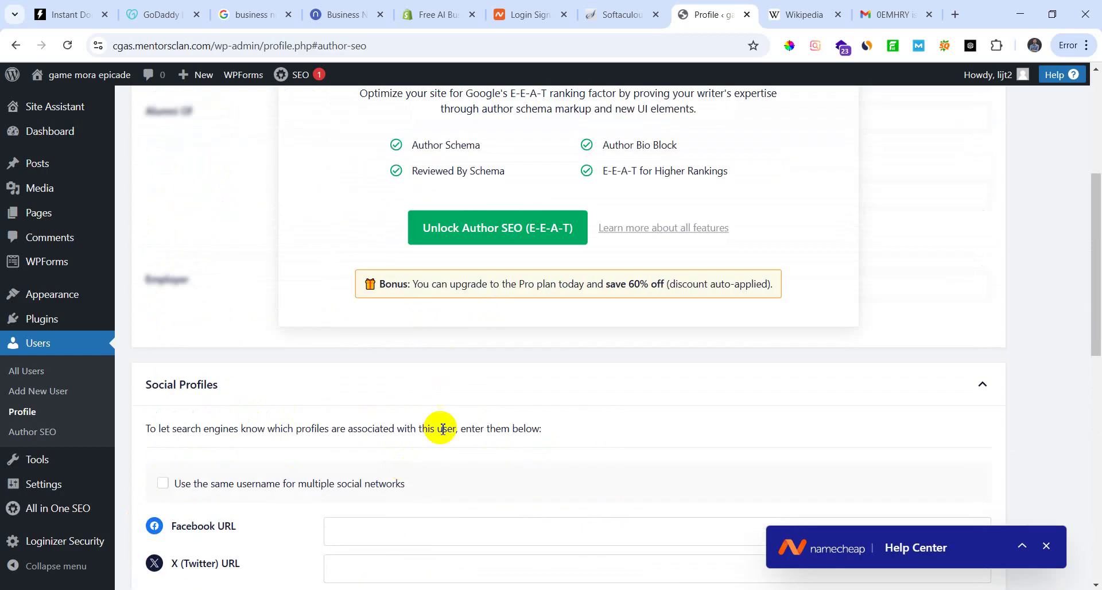
scroll(470, 460, up, 5)
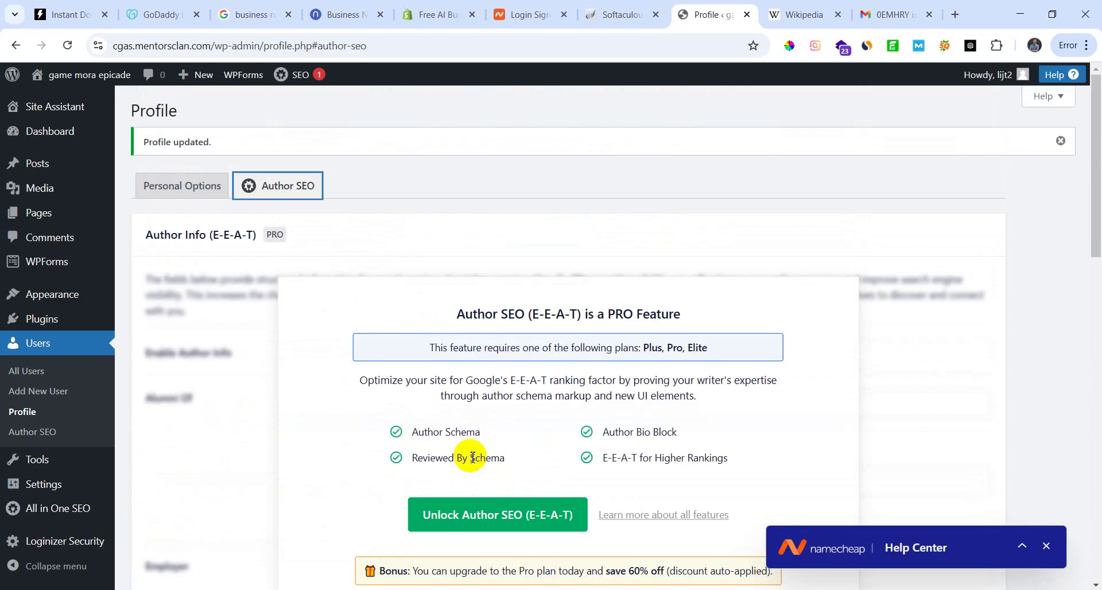
click(202, 194)
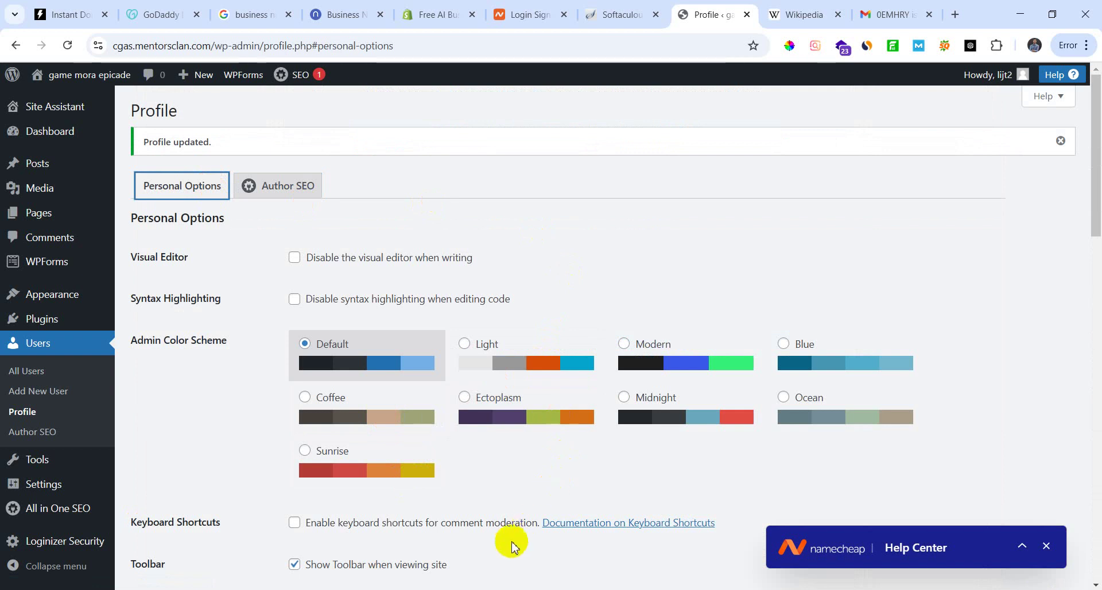
scroll(517, 536, down, 12)
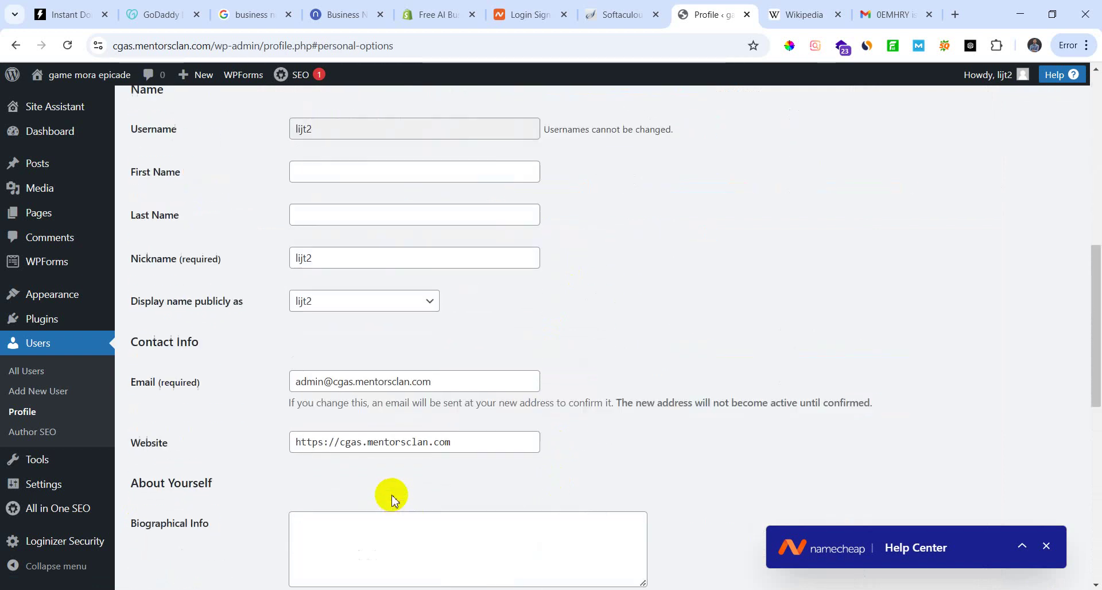
scroll(392, 501, down, 1)
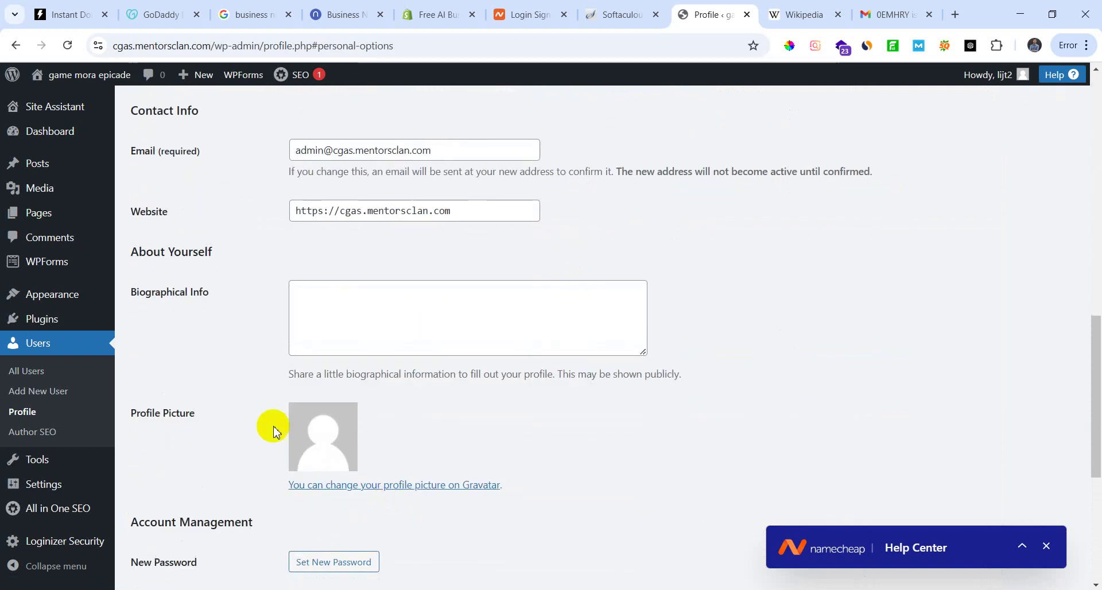
click(347, 489)
click(615, 136)
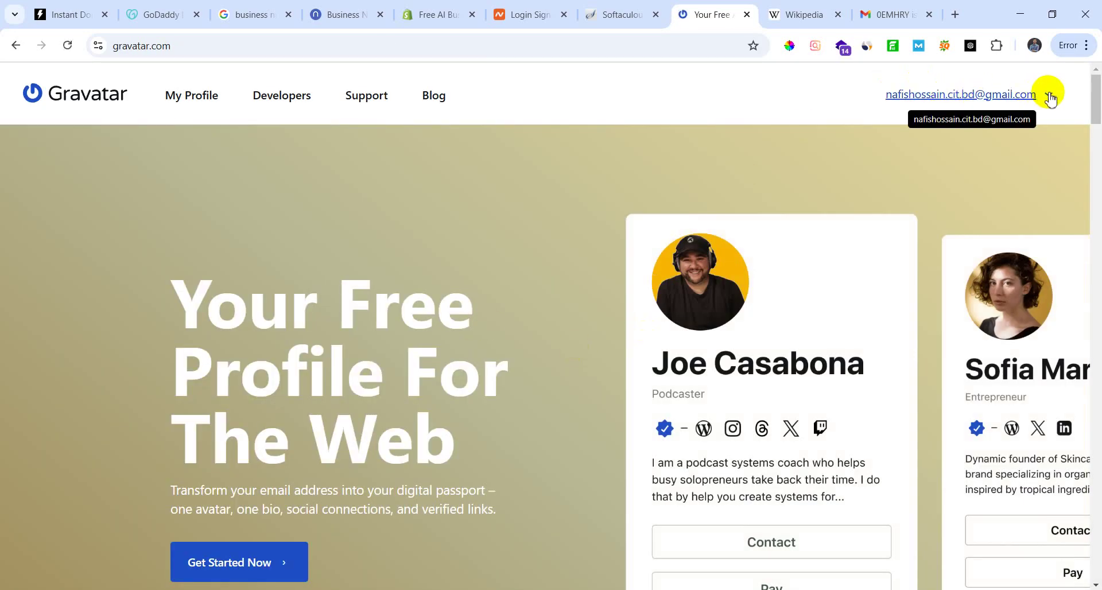
click(1047, 95)
click(983, 135)
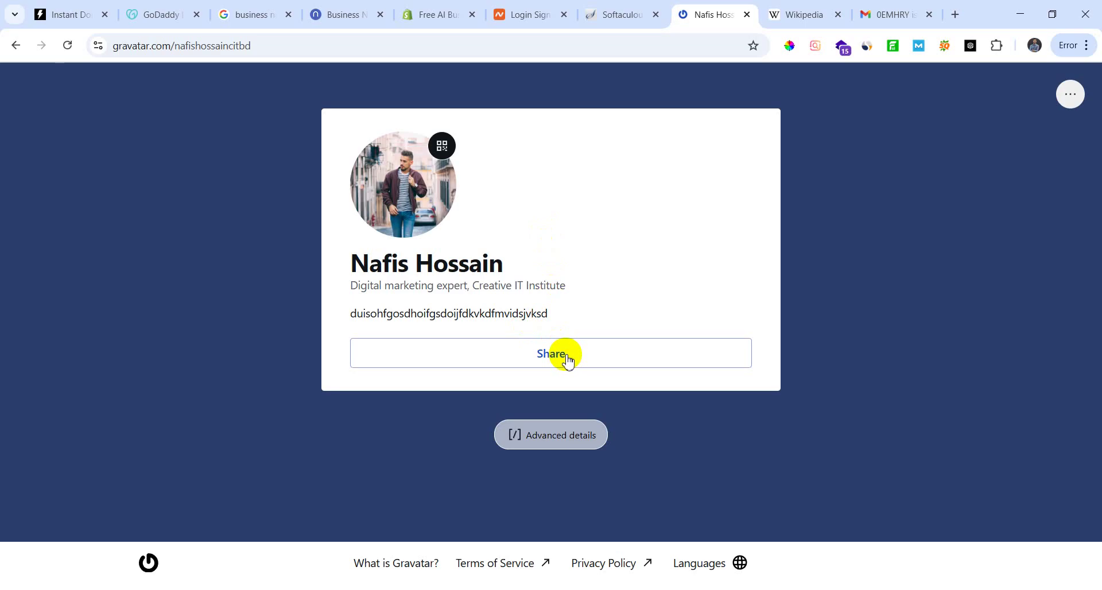
click(565, 353)
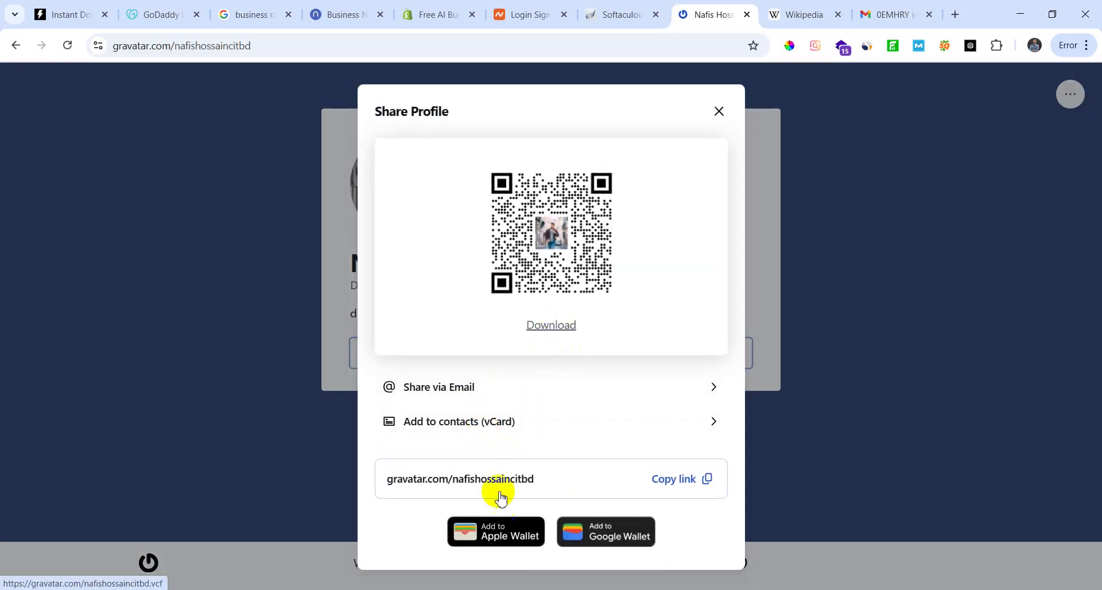
click(708, 481)
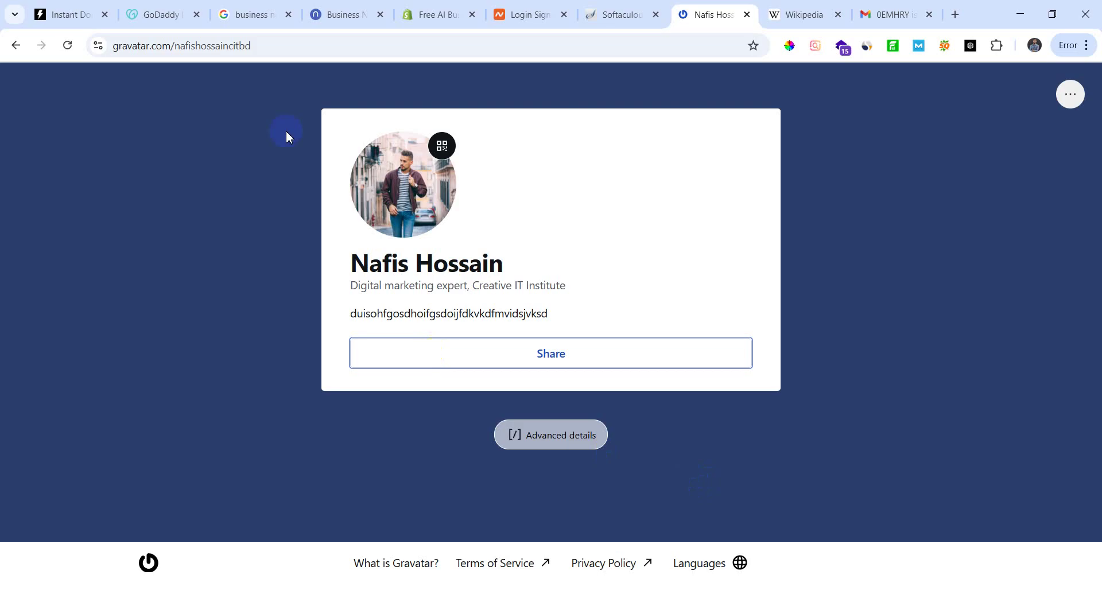
click(639, 15)
click(712, 14)
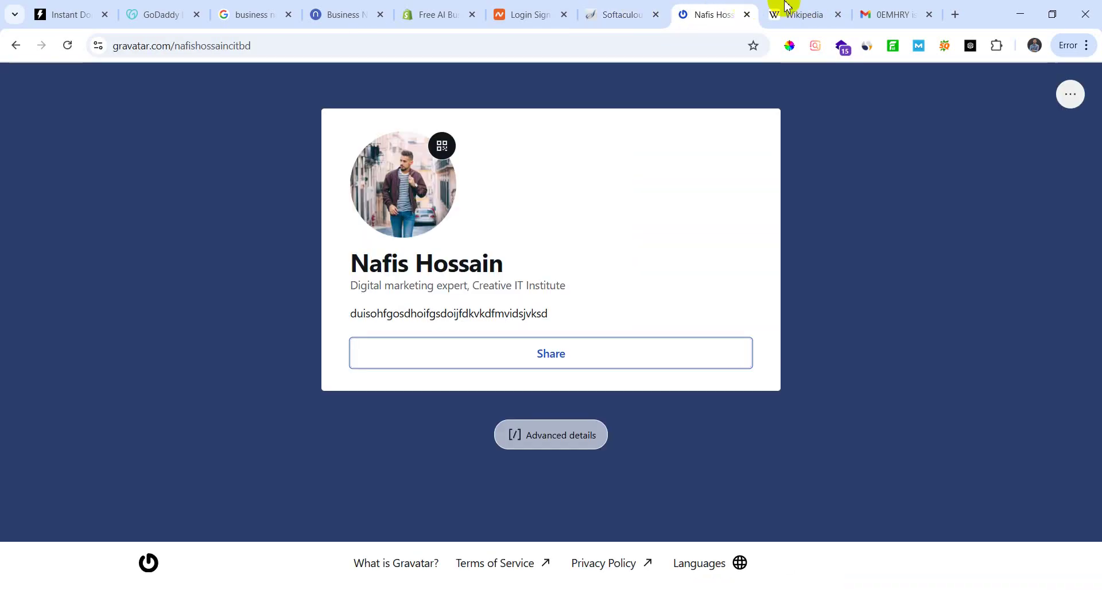
click(801, 14)
click(712, 14)
click(22, 47)
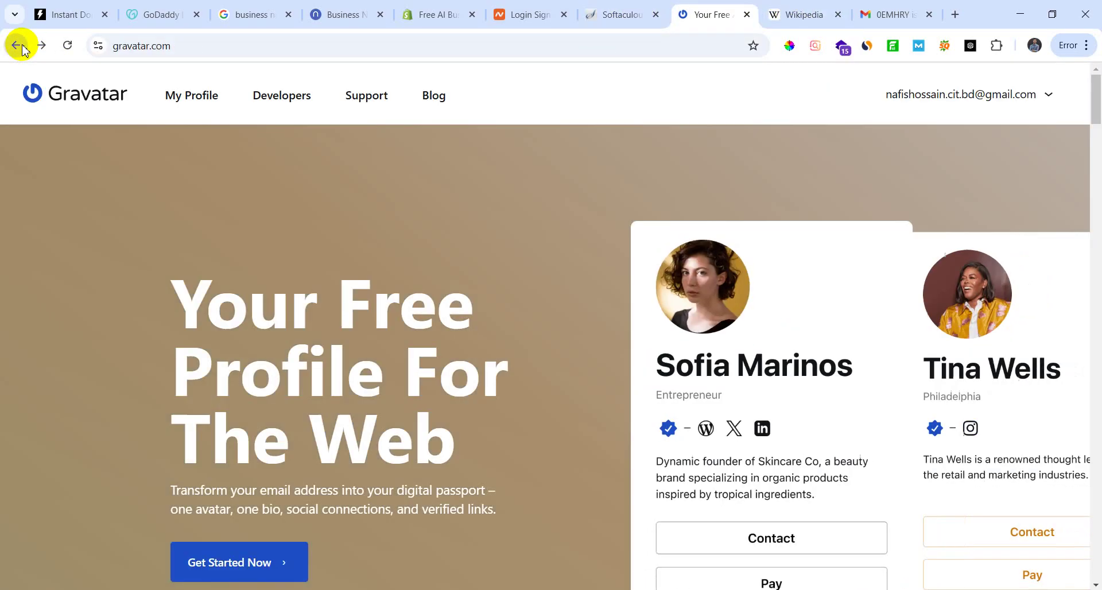
click(14, 45)
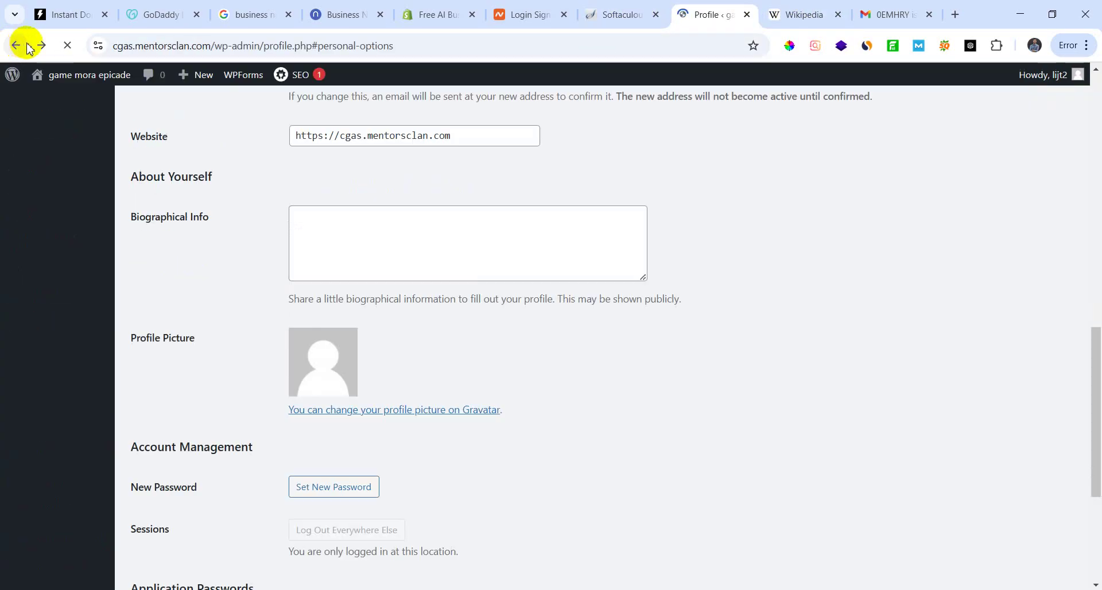
Step: Review the Biographical Info and keep the public display name unchanged
scroll(356, 369, up, 3)
scroll(352, 399, down, 1)
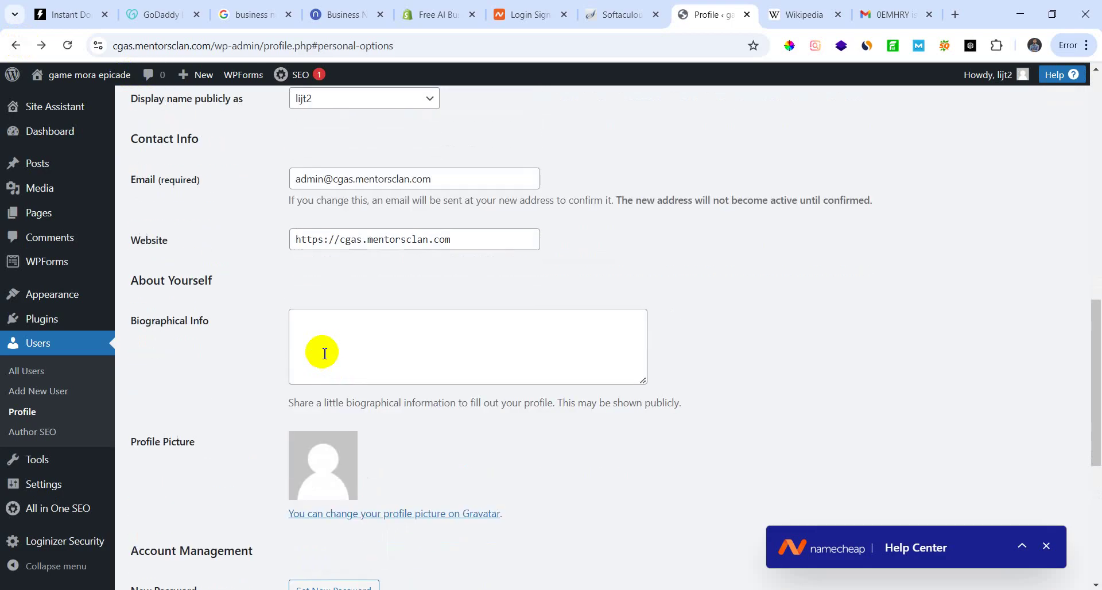
click(340, 350)
scroll(360, 408, down, 3)
scroll(364, 458, down, 3)
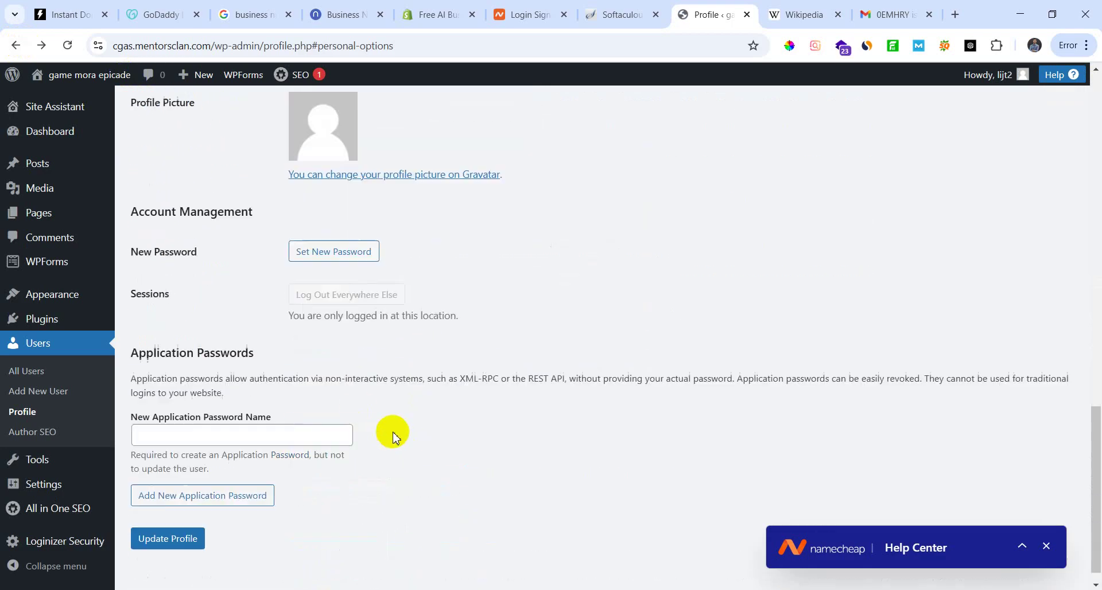
click(263, 424)
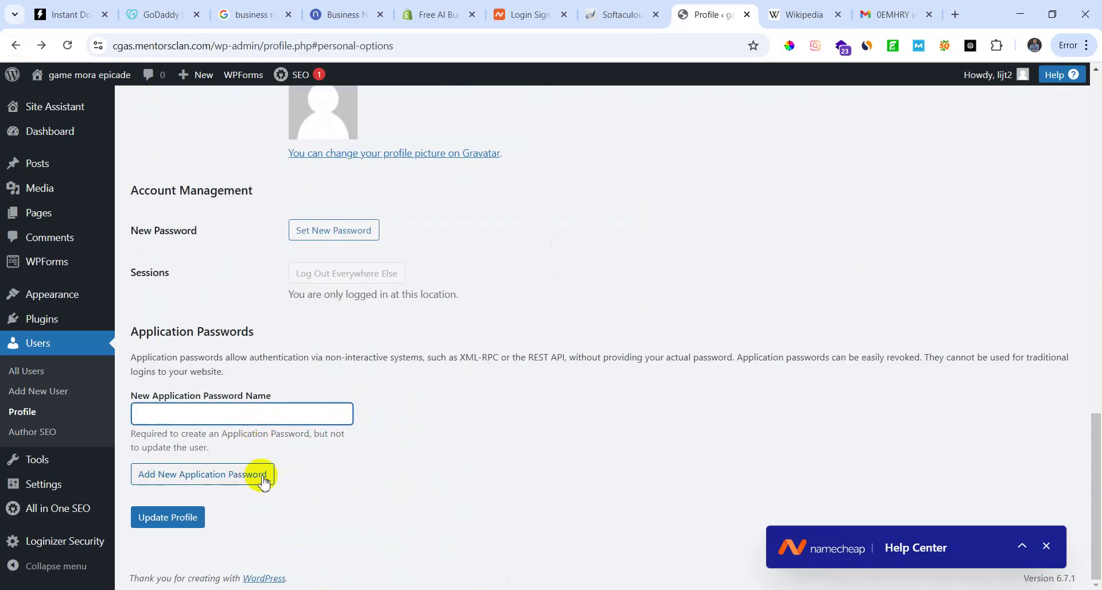
scroll(414, 454, up, 7)
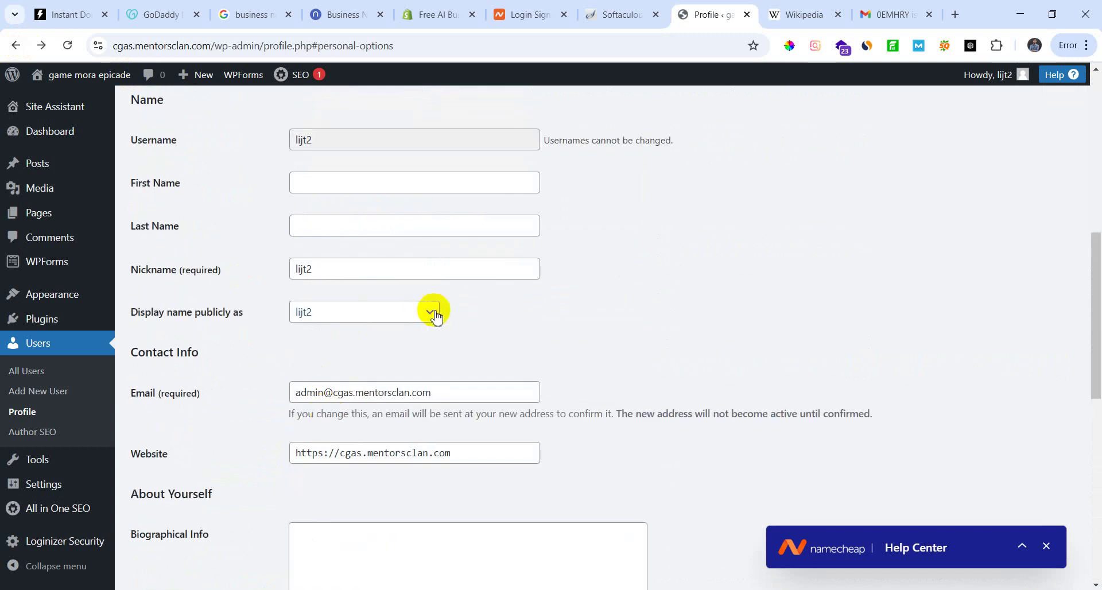
click(429, 240)
click(367, 259)
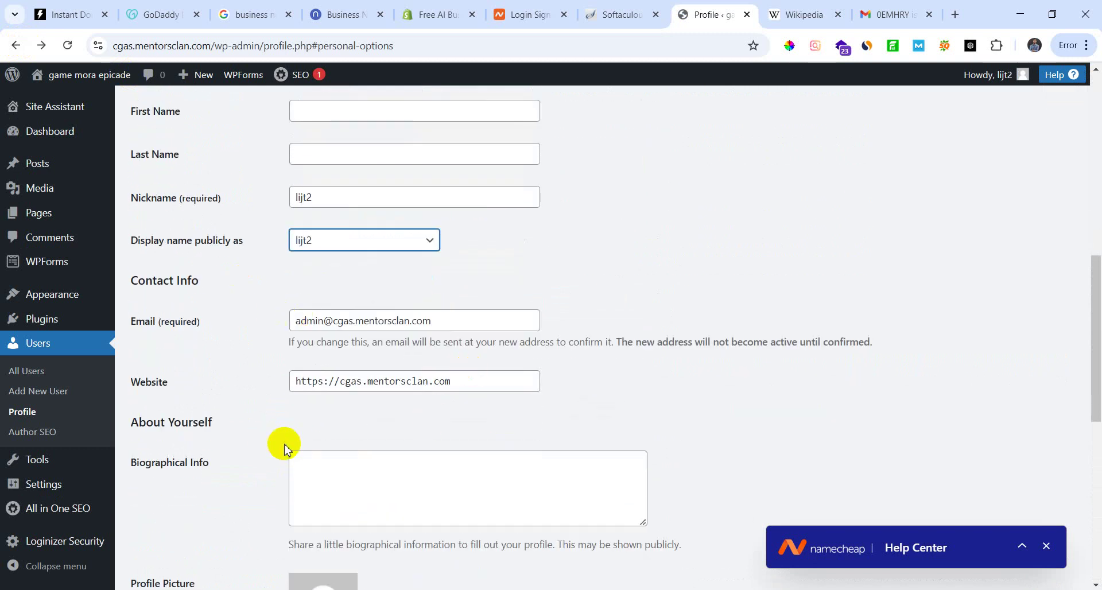
Step: Save the profile with Update Profile, getting the 'Profile updated.' confirmation
scroll(285, 447, down, 3)
scroll(272, 399, down, 1)
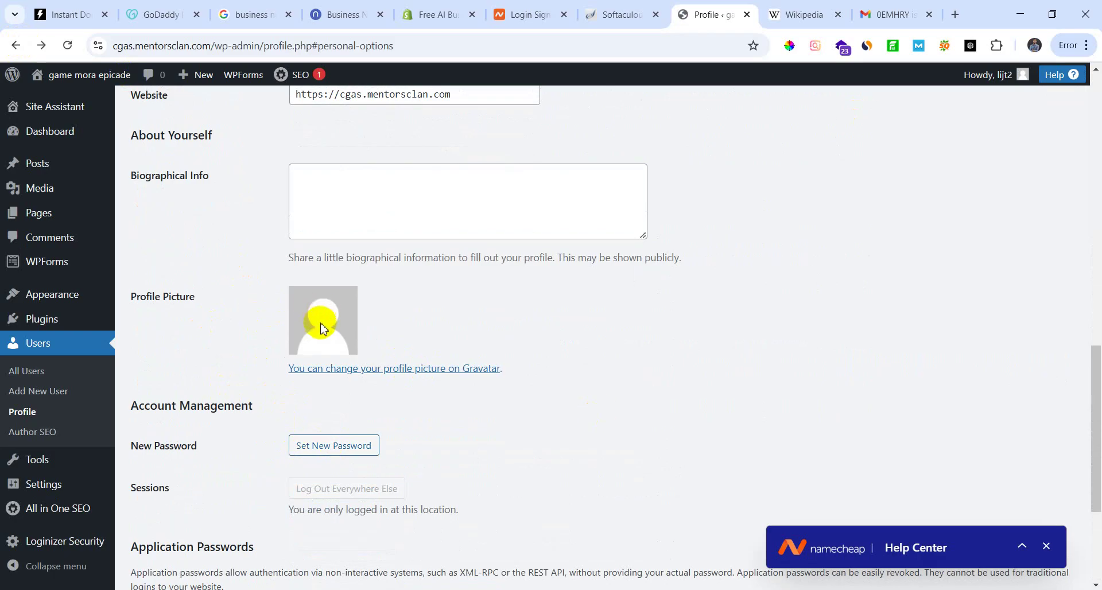
scroll(299, 339, down, 3)
click(149, 519)
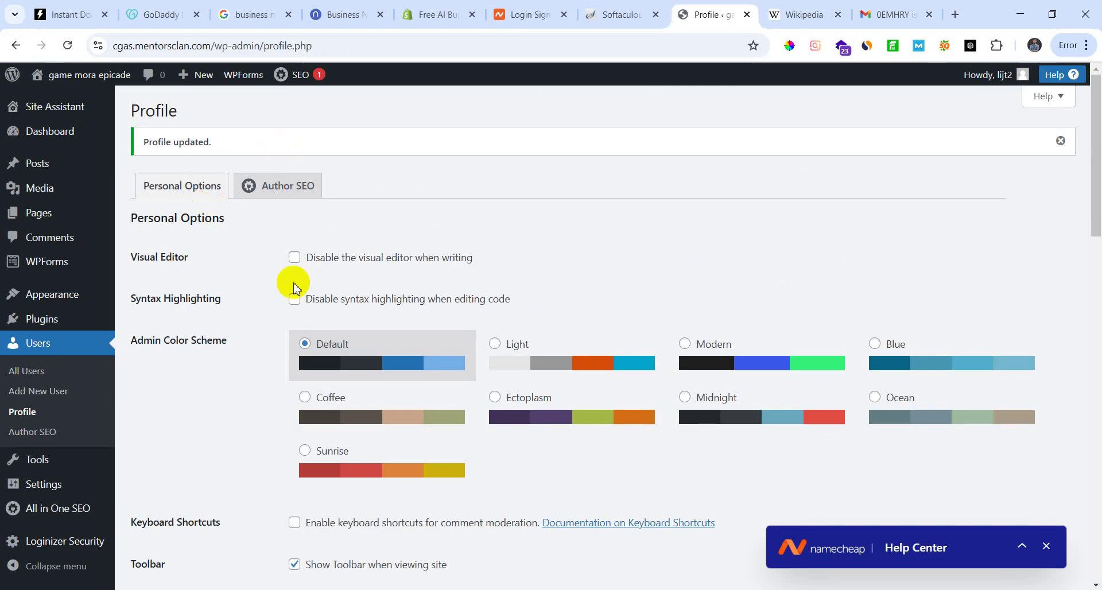
Step: Choose Add New Post from the Posts menu
scroll(290, 275, down, 1)
scroll(306, 328, up, 1)
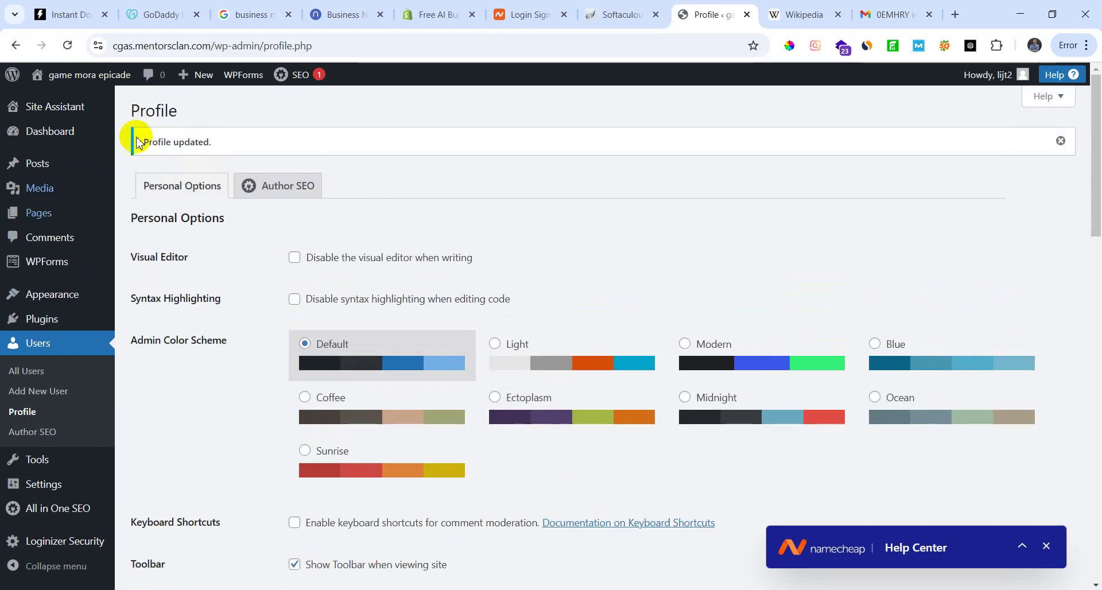
mouse_move(40, 161)
click(150, 193)
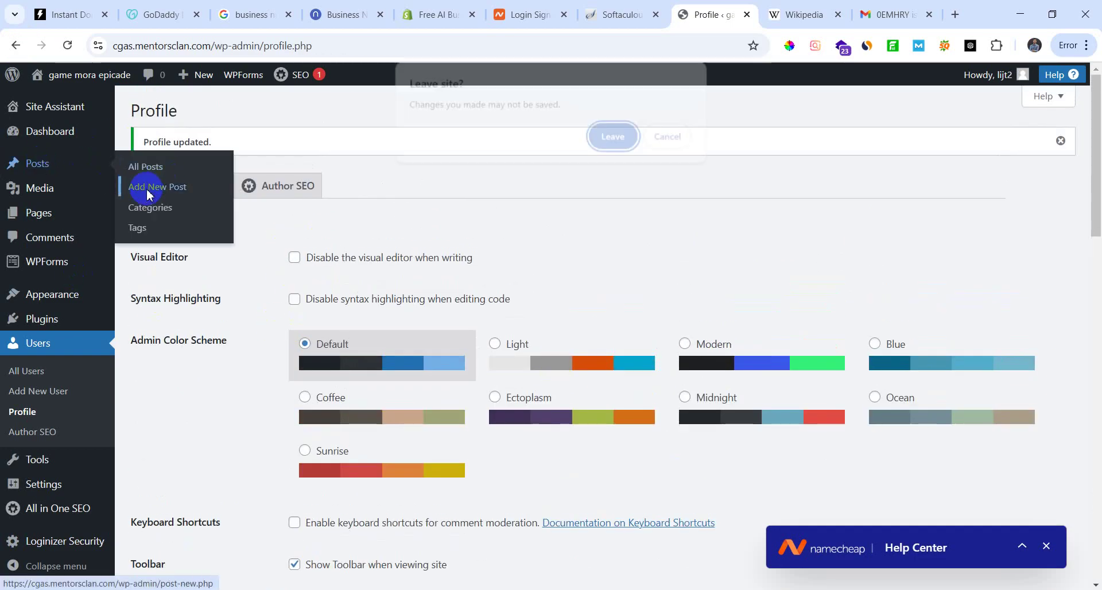
Step: Leave the profile, close the Design Library, and enter the SEO title and short body text
click(612, 136)
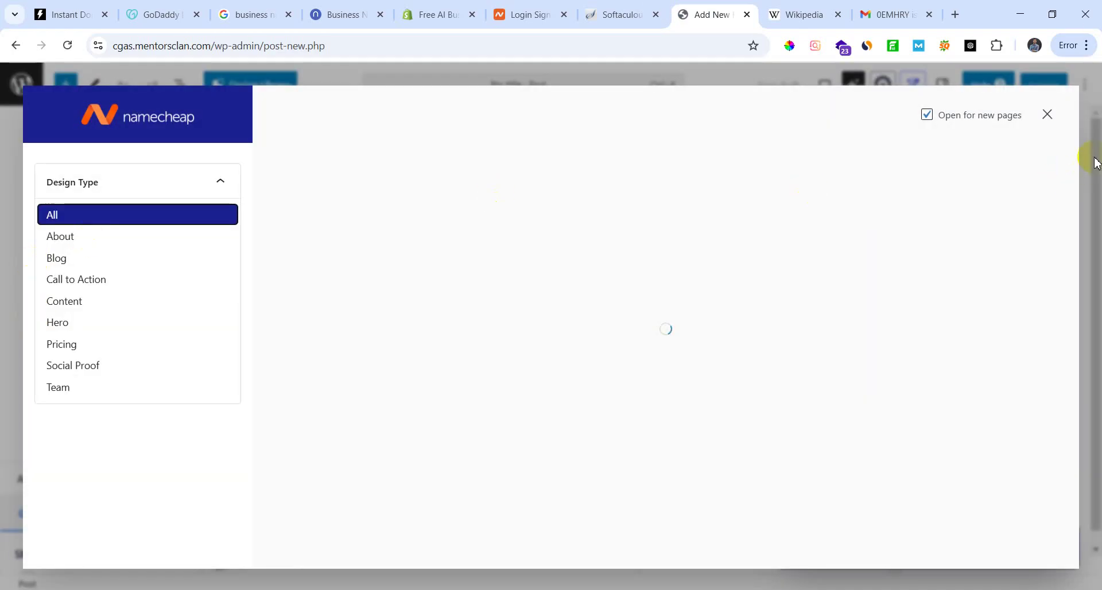
click(1048, 114)
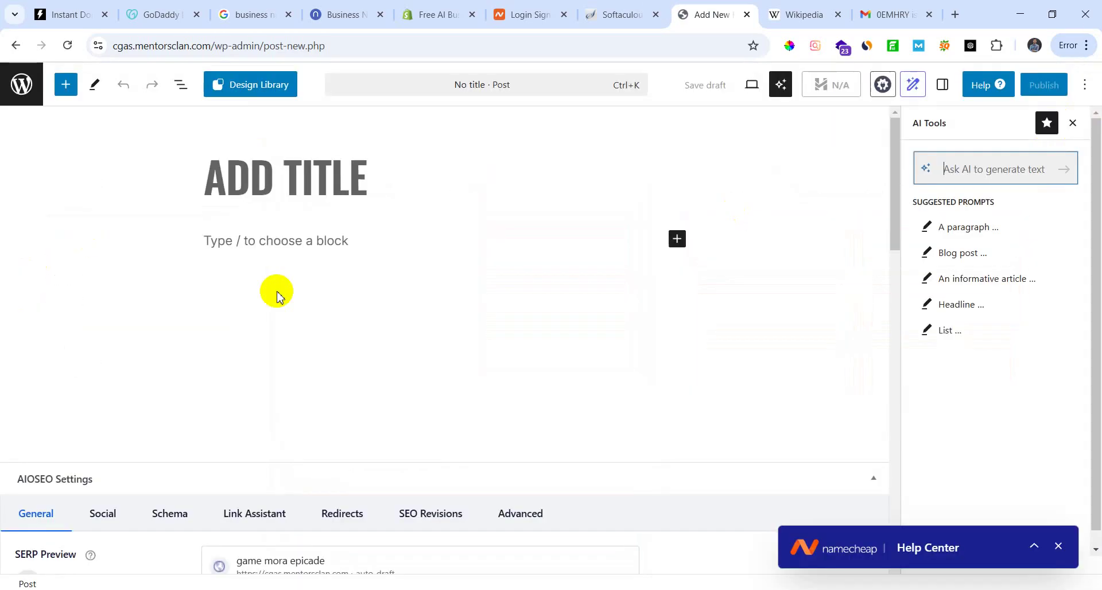
text(SERO)
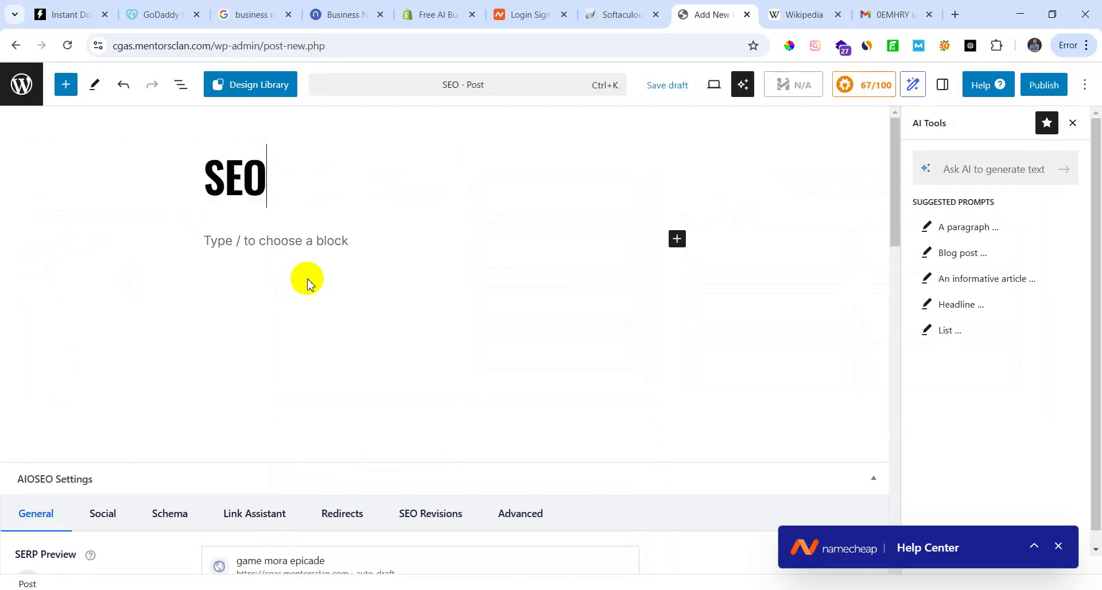
click(326, 242)
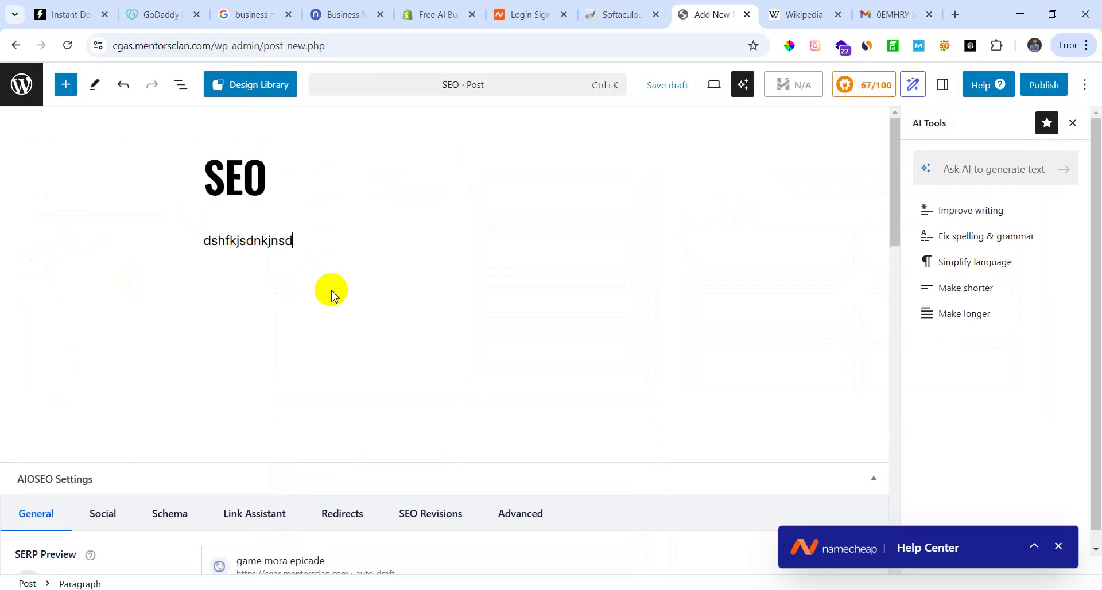
text(gv)
Step: Publish the post and view it on the live site
click(1044, 86)
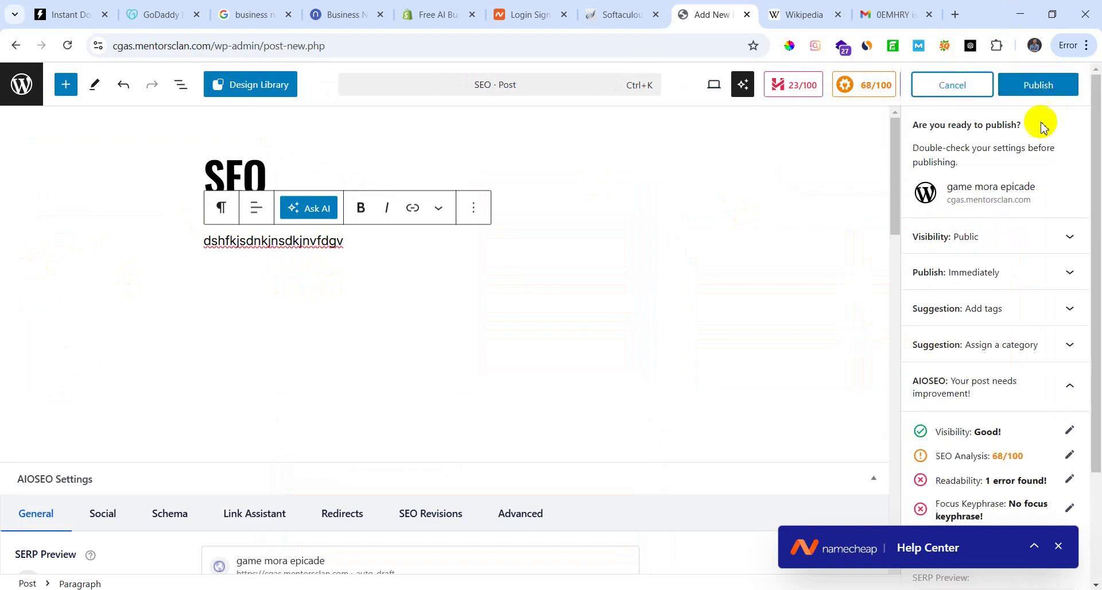
click(1062, 92)
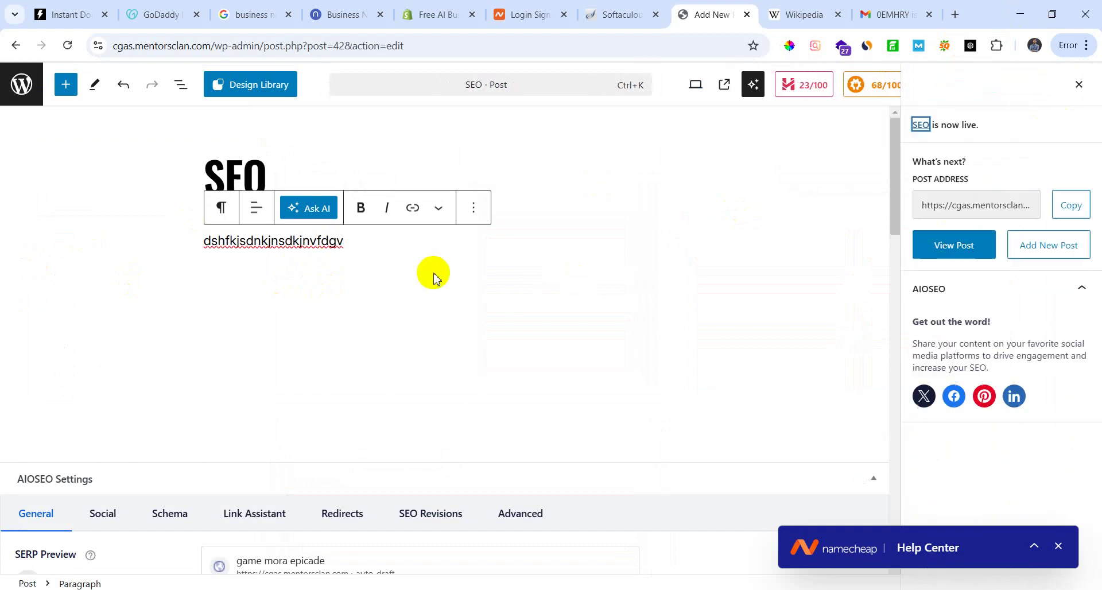
click(942, 246)
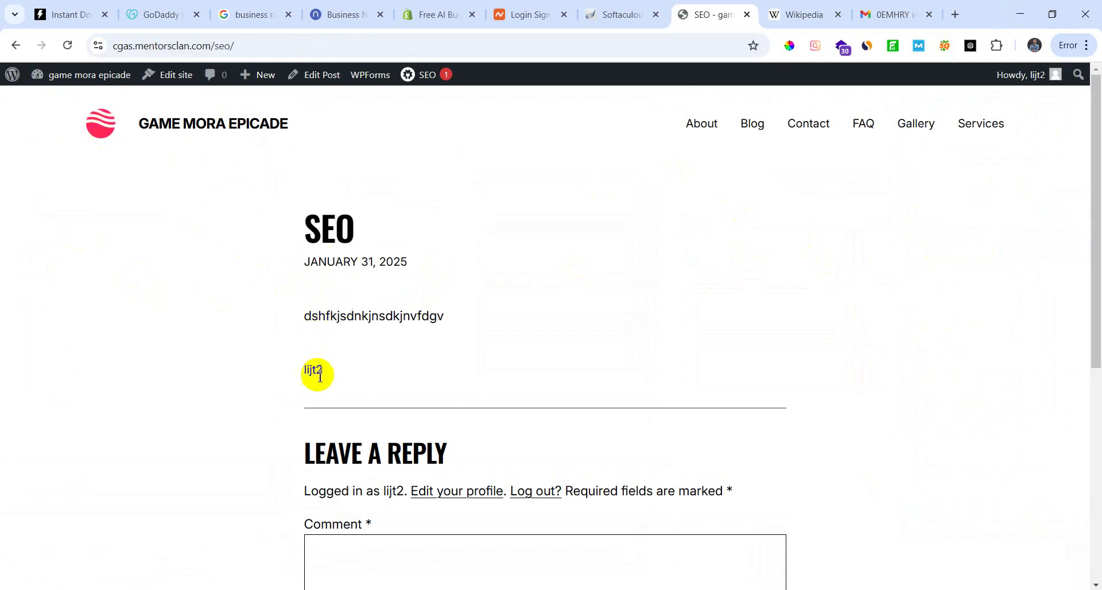
scroll(345, 364, down, 3)
scroll(345, 416, up, 2)
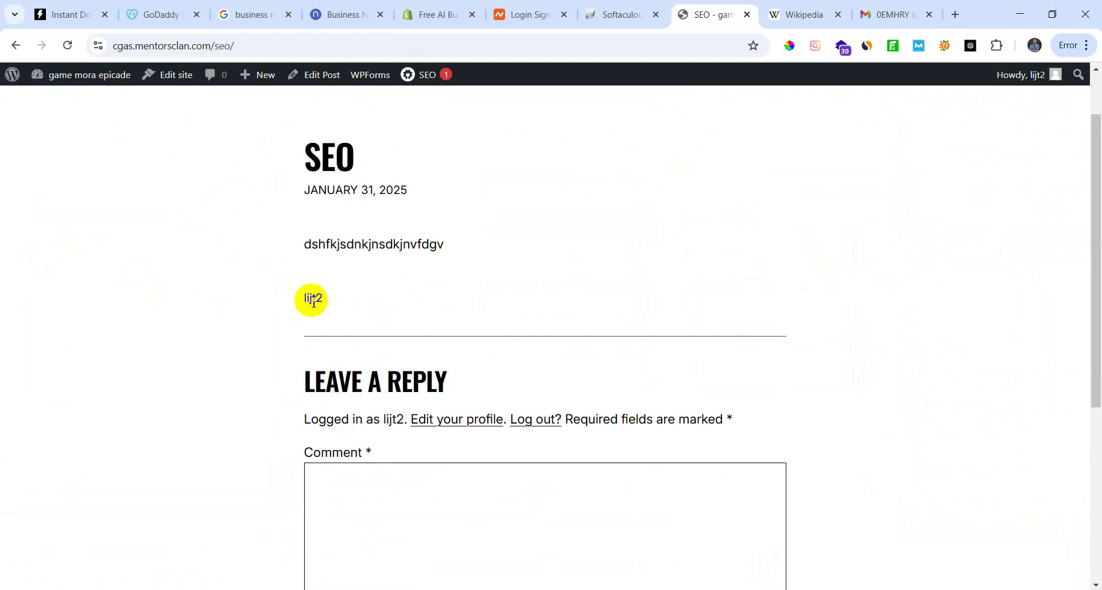
drag(308, 300, 14, 254)
click(361, 308)
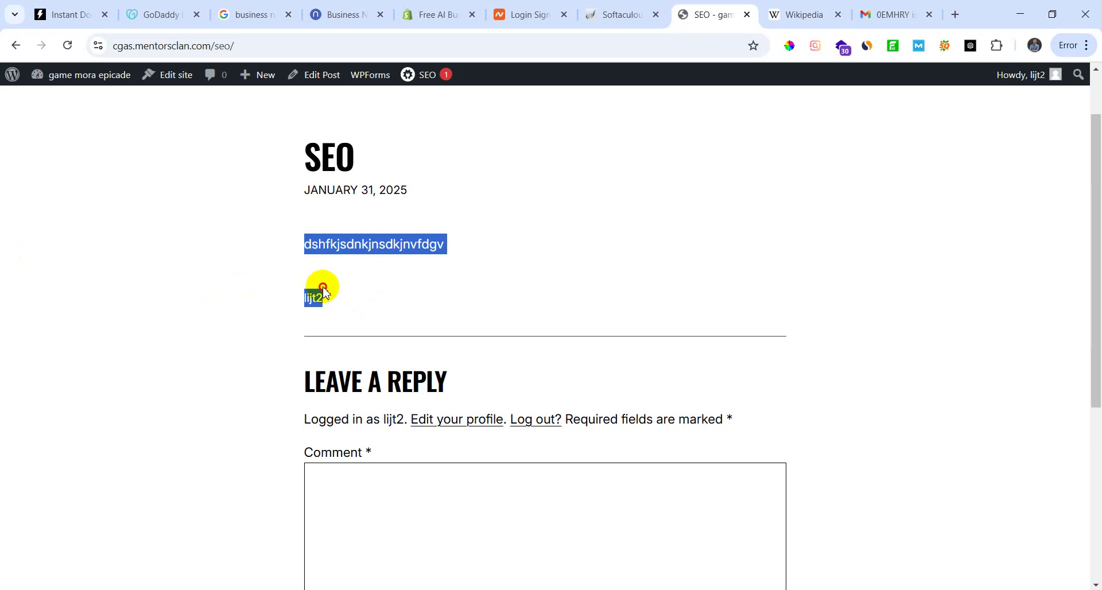
drag(324, 290, 244, 299)
click(305, 297)
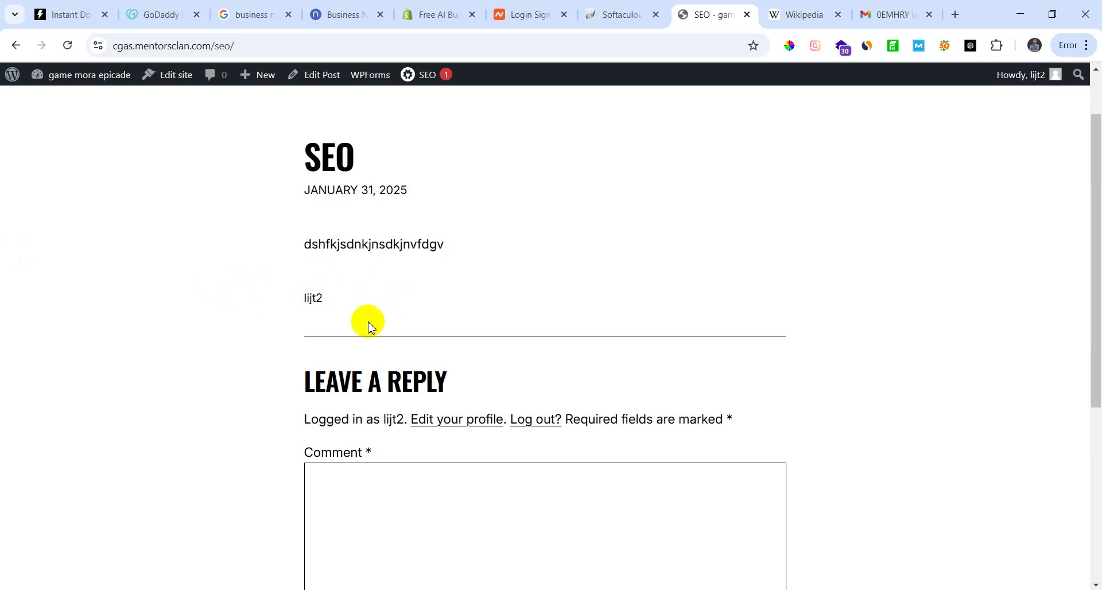
drag(219, 295, 353, 306)
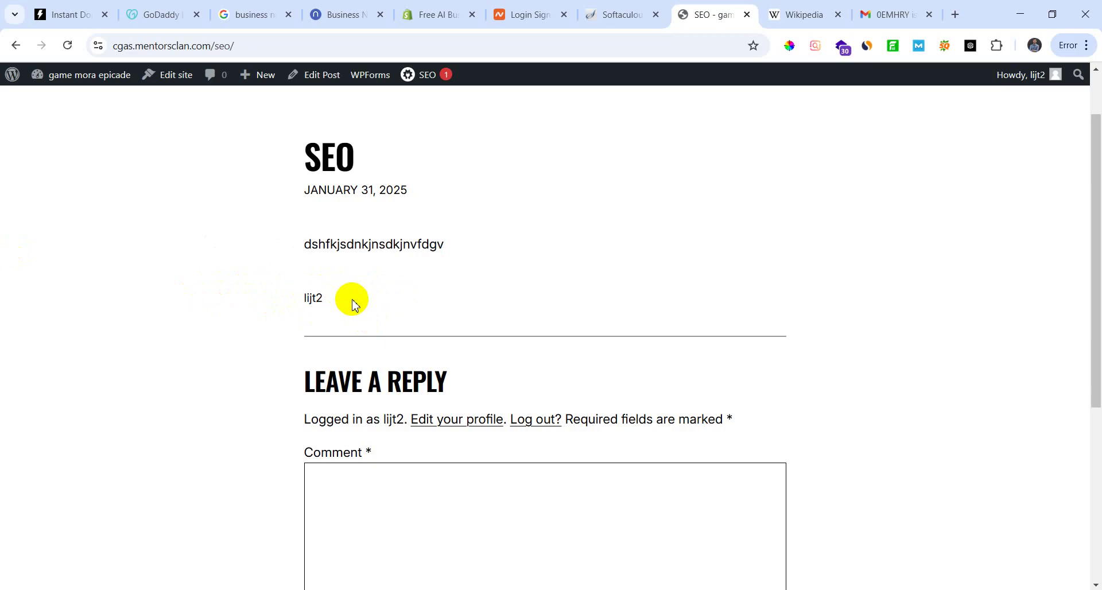
click(336, 14)
click(706, 16)
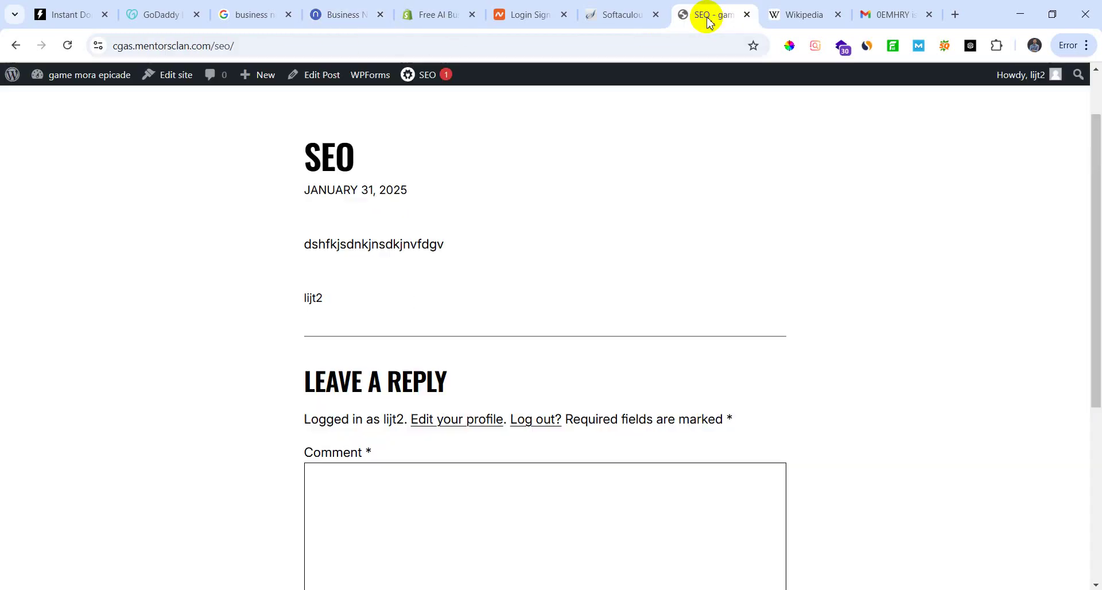
click(802, 16)
click(703, 15)
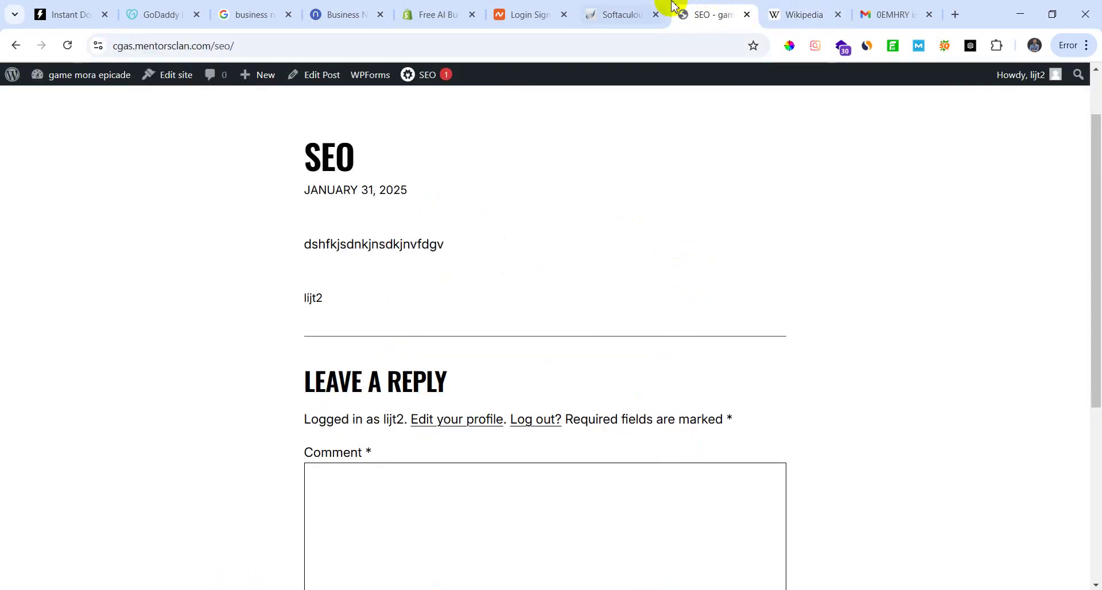
click(623, 15)
scroll(332, 374, up, 5)
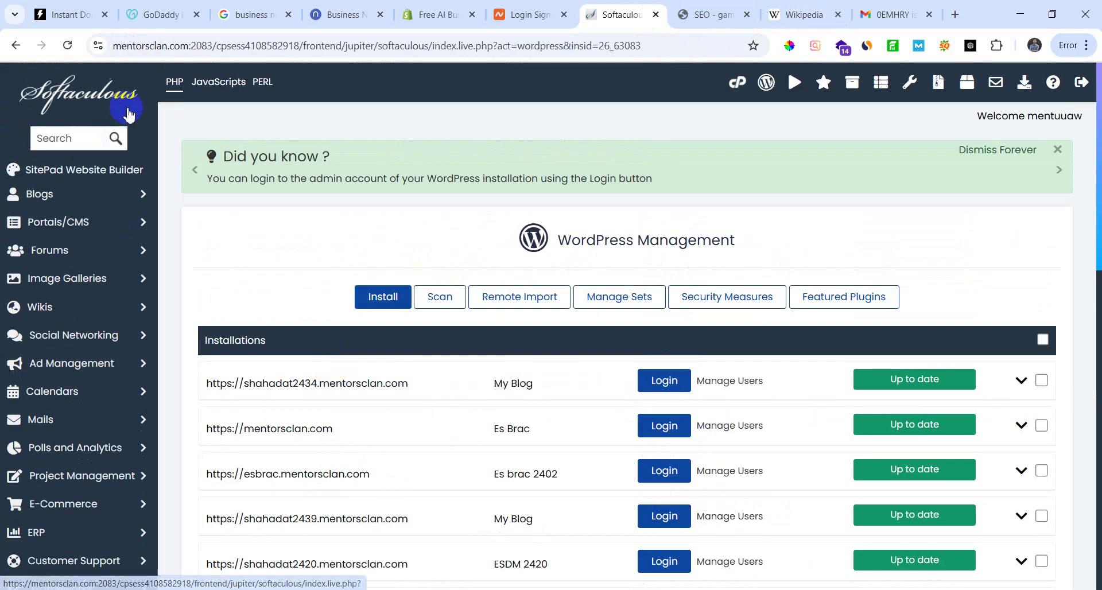
click(686, 15)
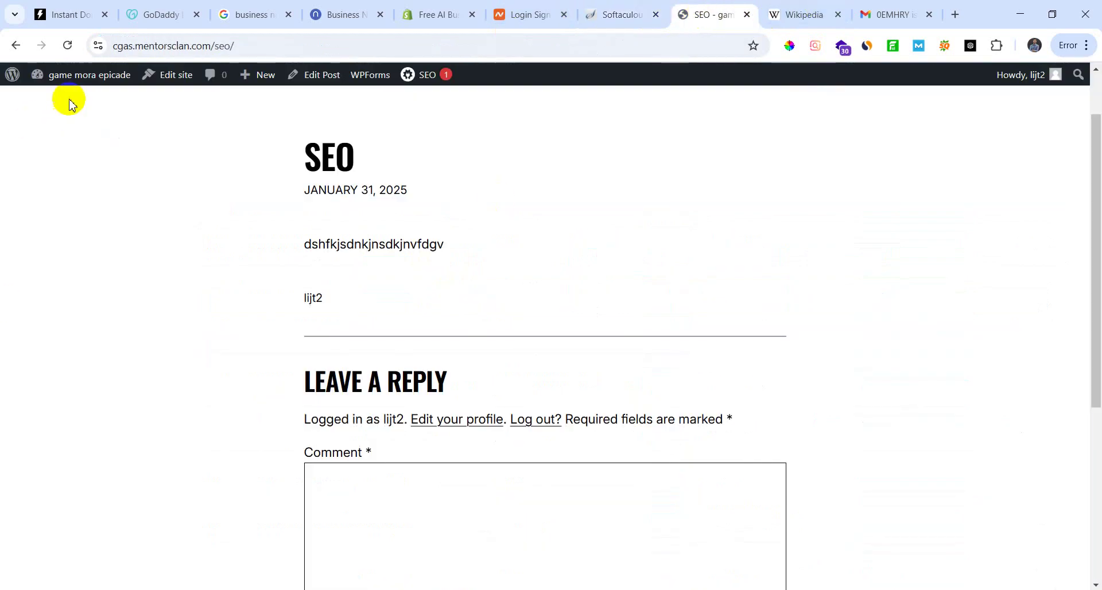
mouse_move(14, 77)
click(98, 96)
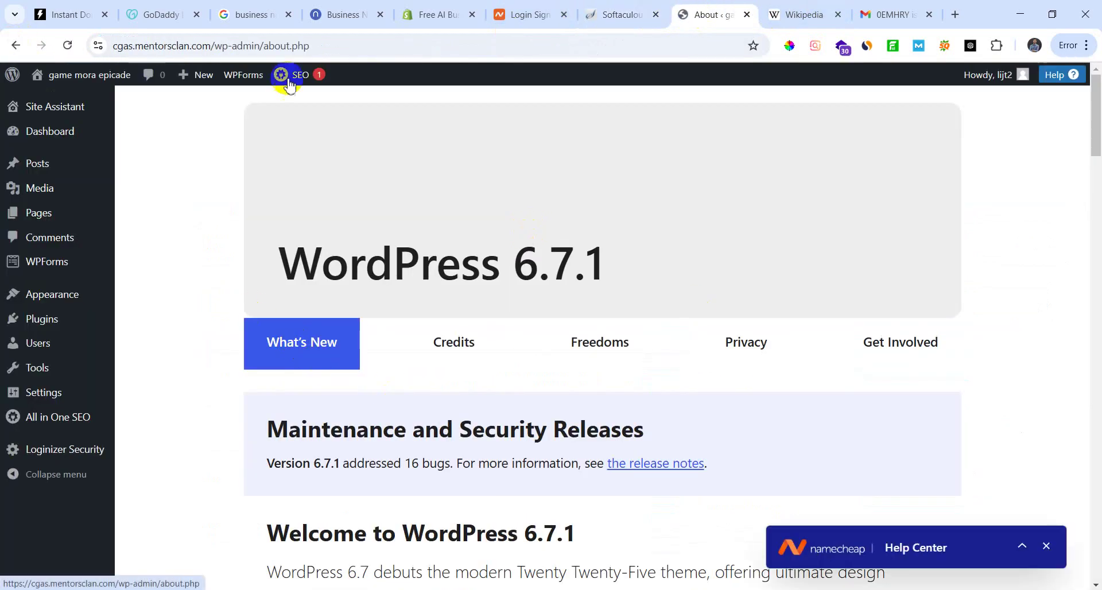
Step: Scroll through the profile page to locate the Website field
scroll(345, 413, down, 7)
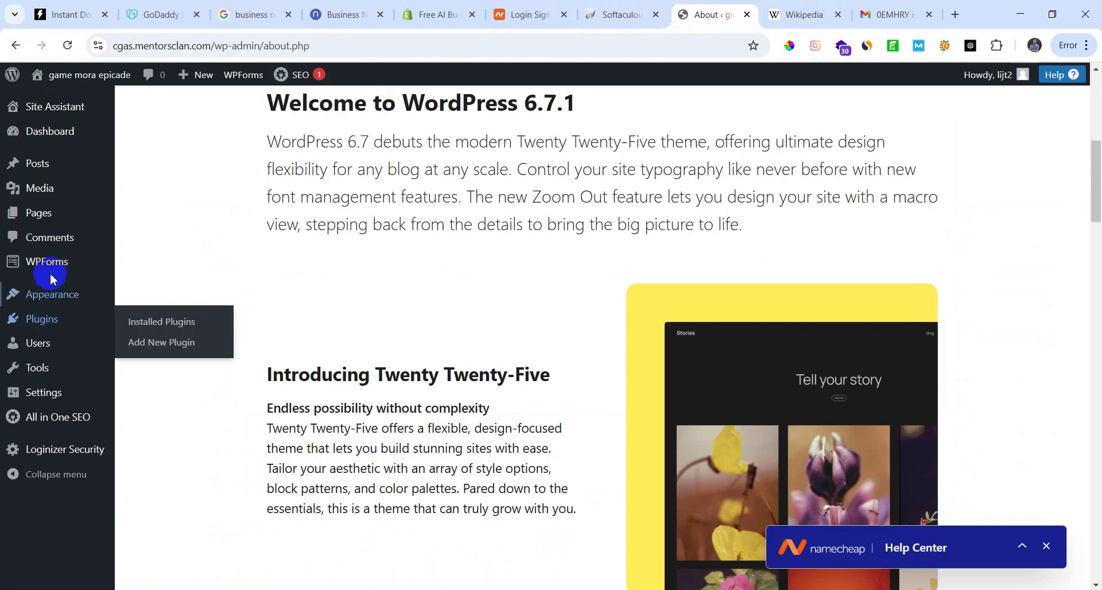
mouse_move(37, 347)
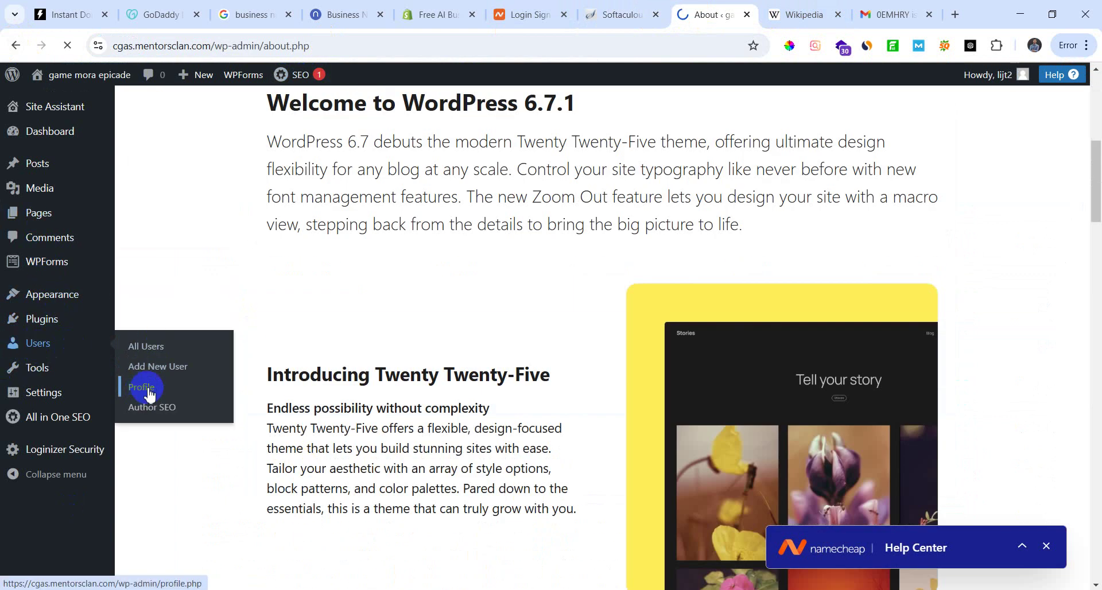
scroll(431, 442, down, 5)
scroll(295, 345, up, 1)
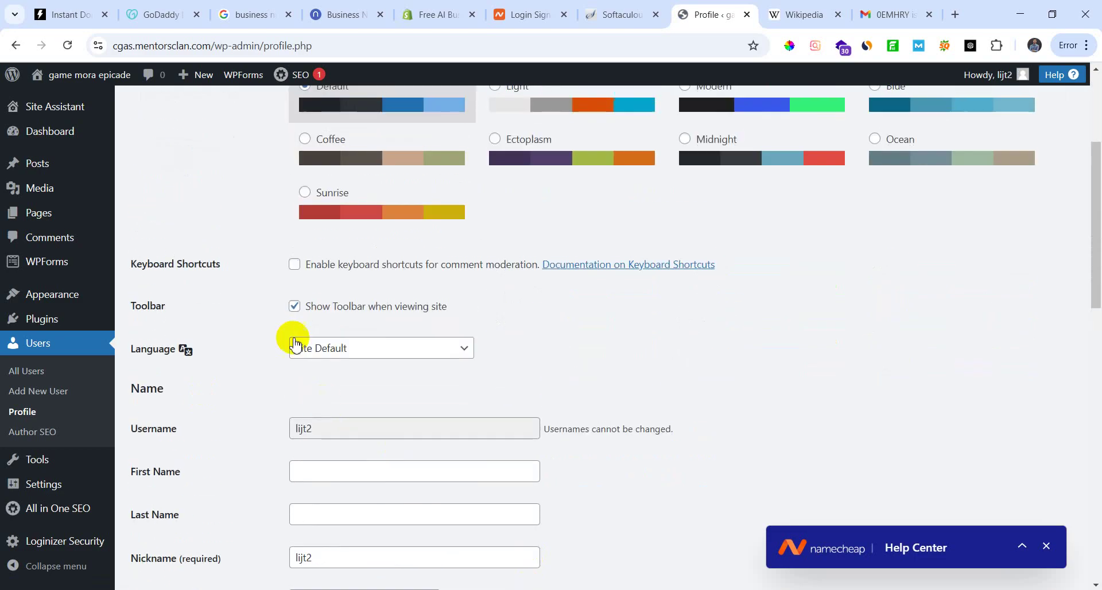
scroll(264, 313, down, 4)
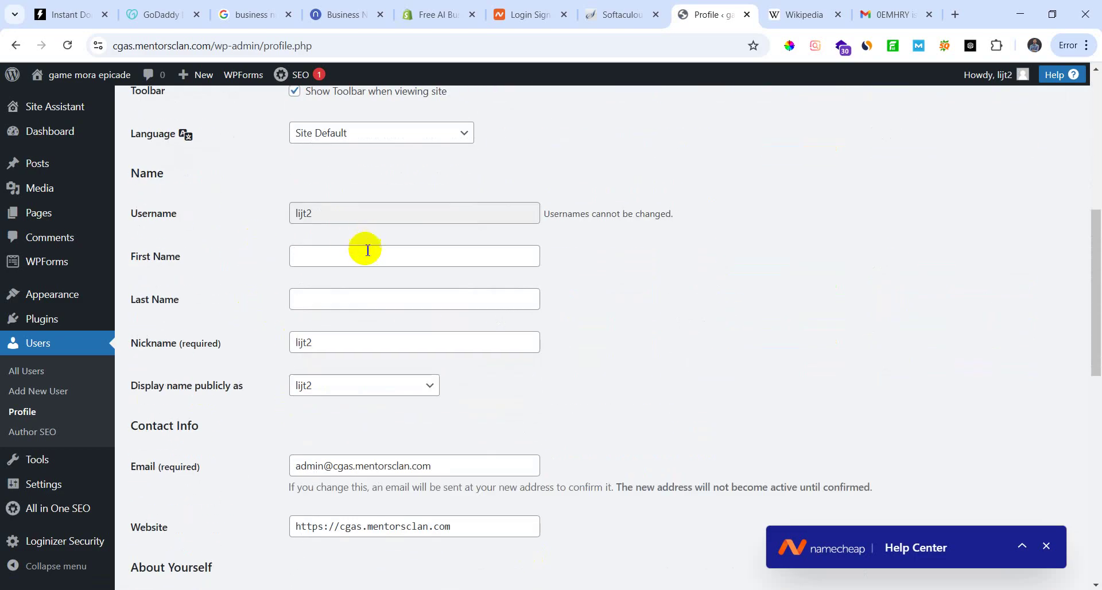
scroll(389, 359, down, 5)
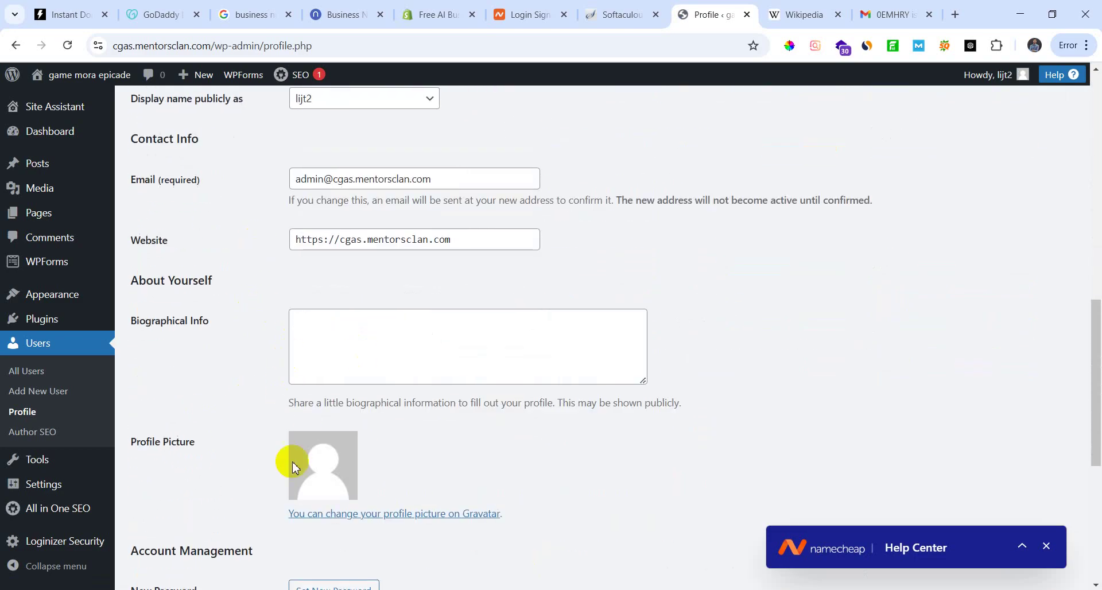
scroll(296, 466, down, 1)
scroll(379, 511, down, 2)
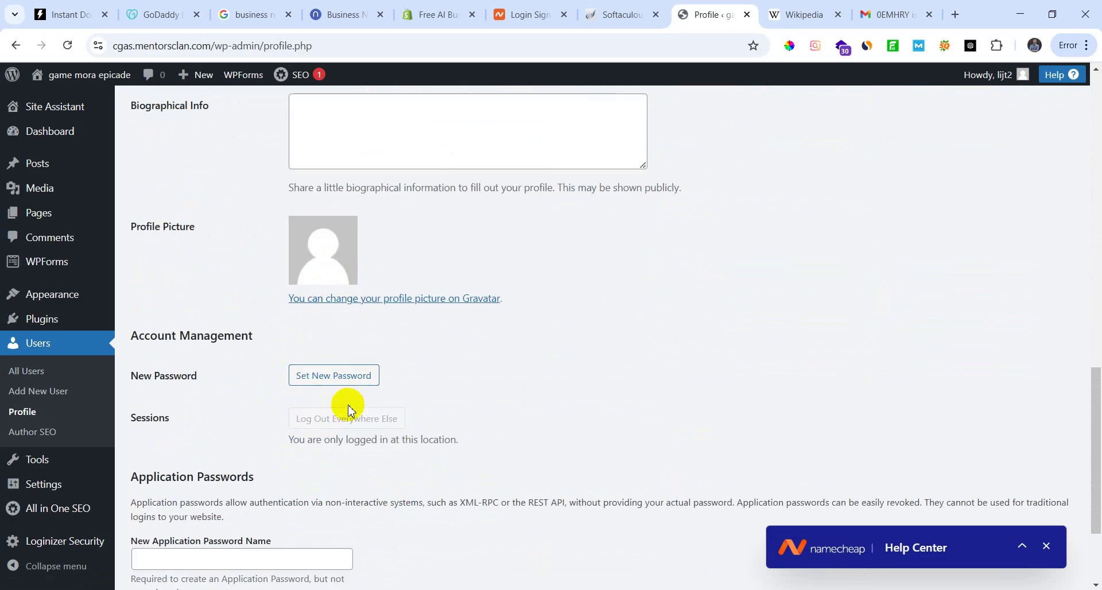
scroll(395, 322, up, 5)
scroll(385, 435, down, 1)
scroll(328, 394, up, 2)
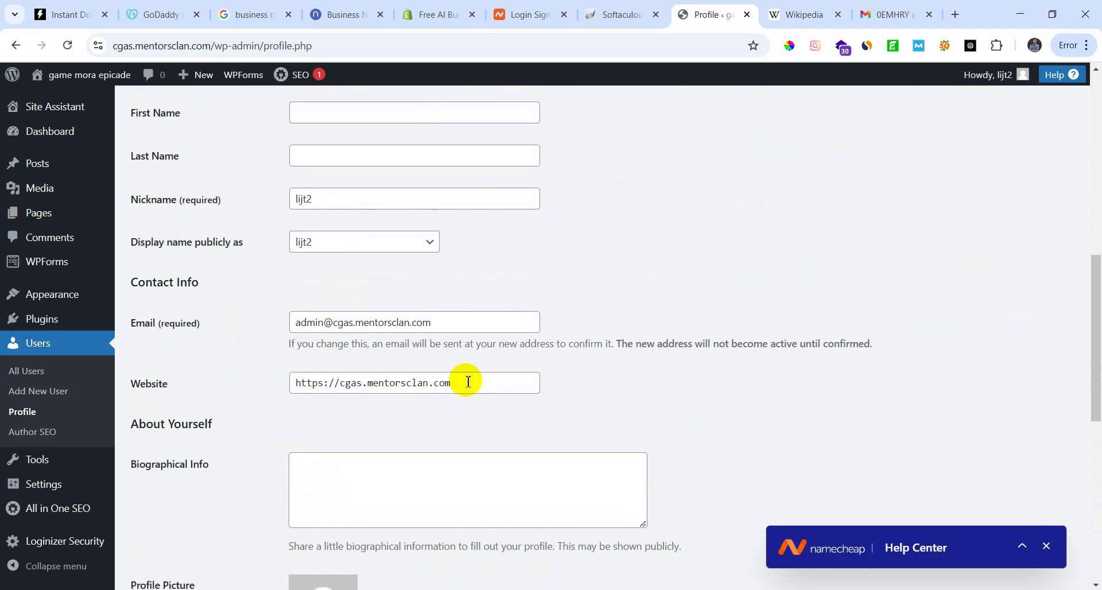
Step: Replace the Website field's site address with the pasted Gravatar profile link
drag(468, 382, 213, 389)
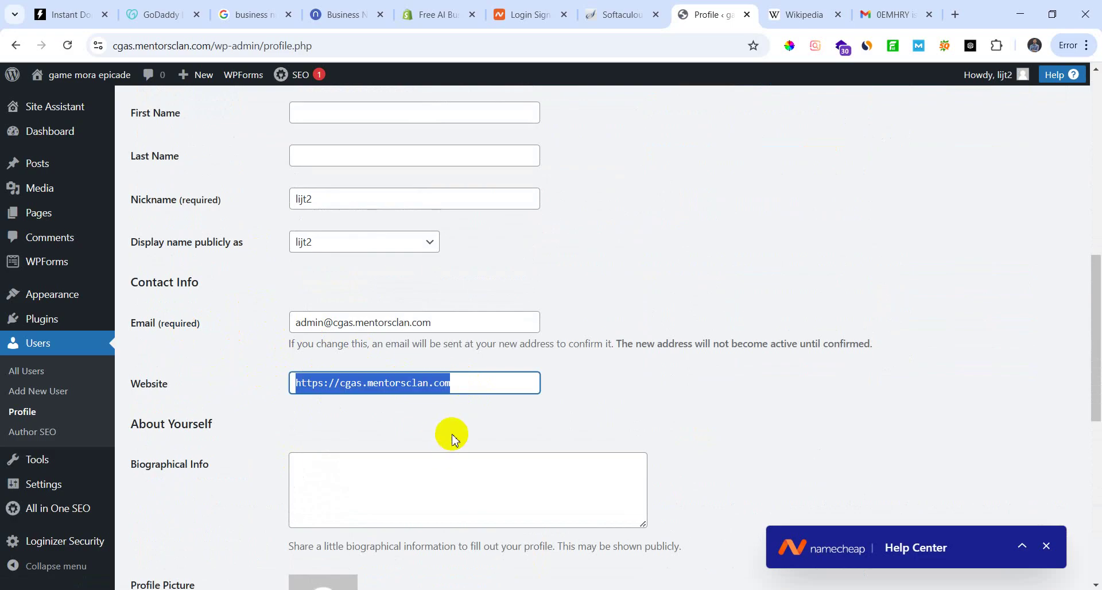
scroll(452, 437, up, 3)
scroll(451, 436, down, 2)
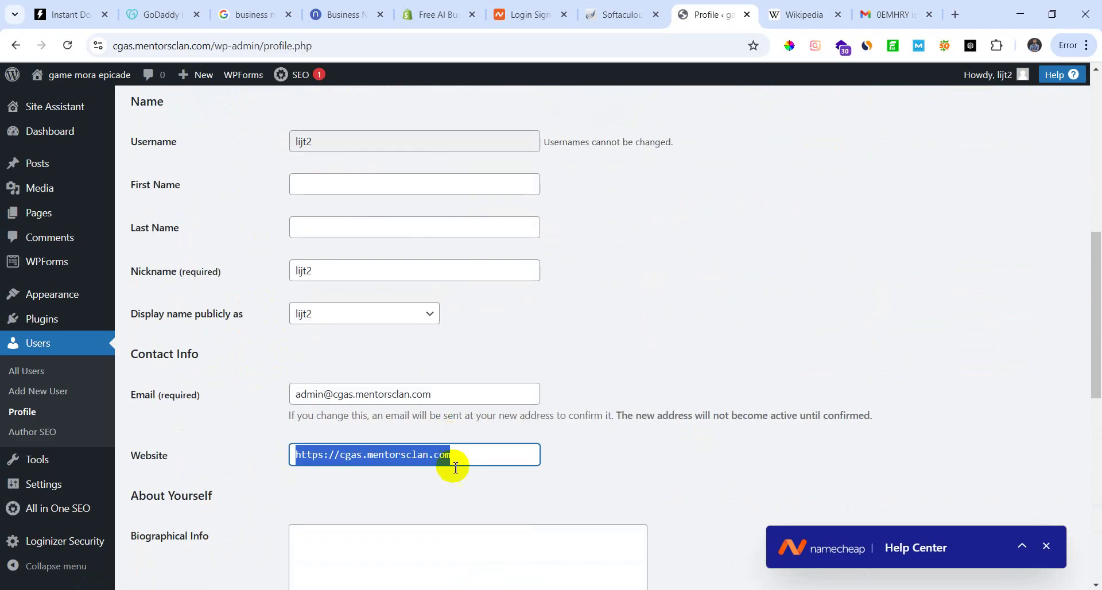
scroll(453, 481, down, 1)
text(https://gravatar.com/nafishossaincitbd)
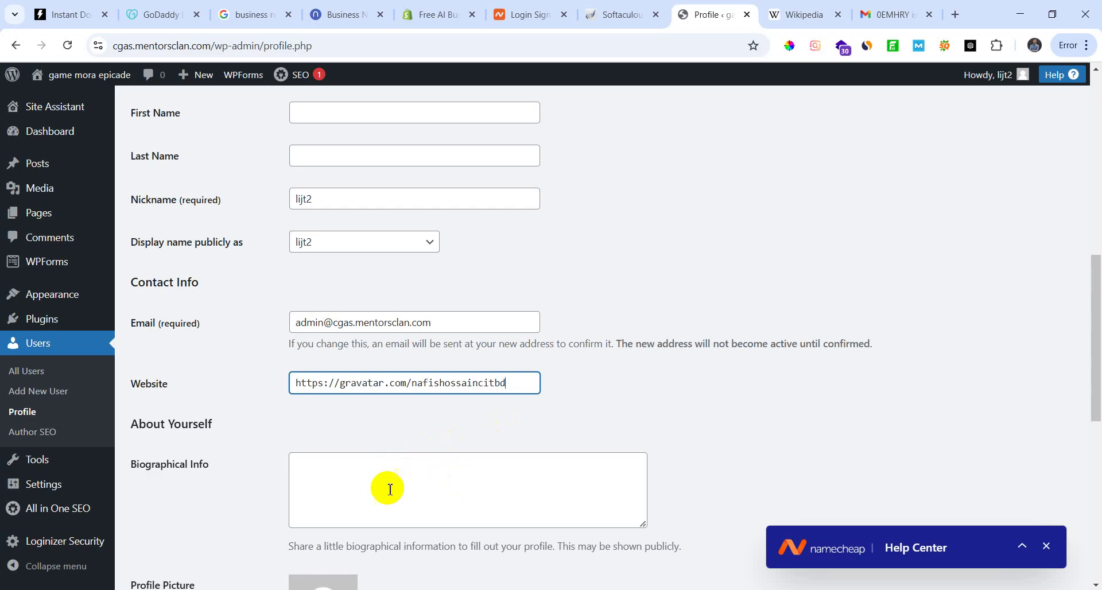
scroll(405, 476, down, 1)
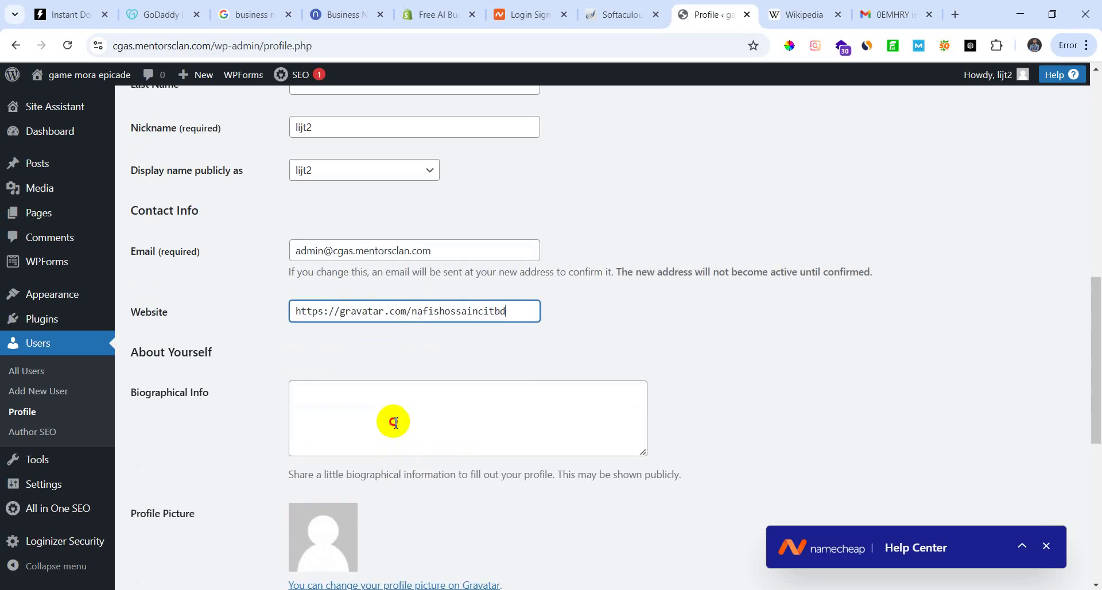
click(391, 425)
Step: Save the profile with Update Profile
scroll(391, 442, down, 2)
scroll(381, 467, up, 6)
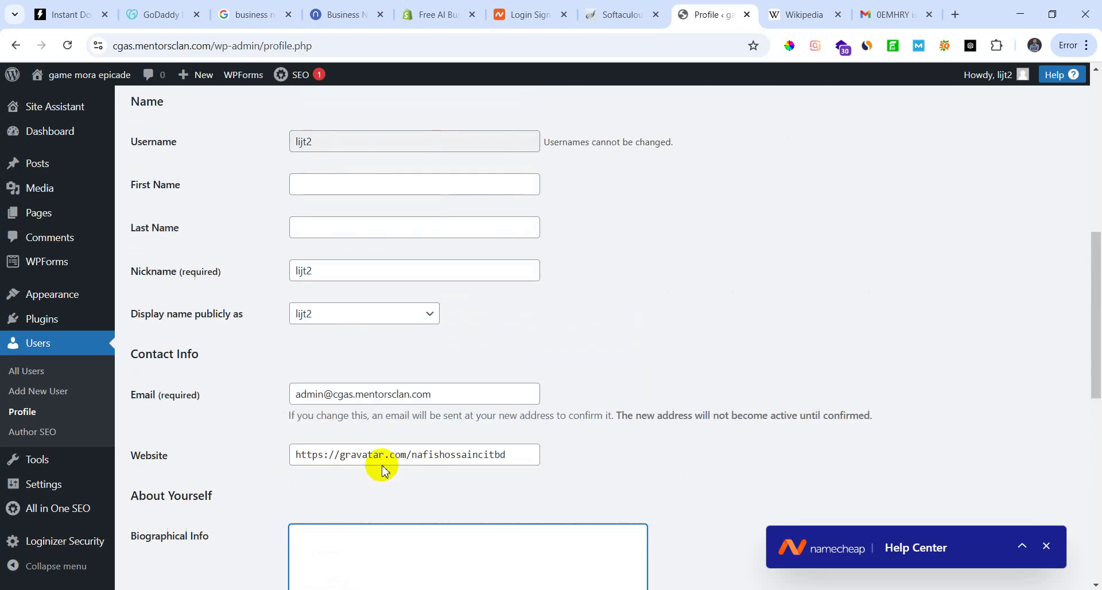
scroll(391, 475, down, 4)
scroll(419, 459, up, 4)
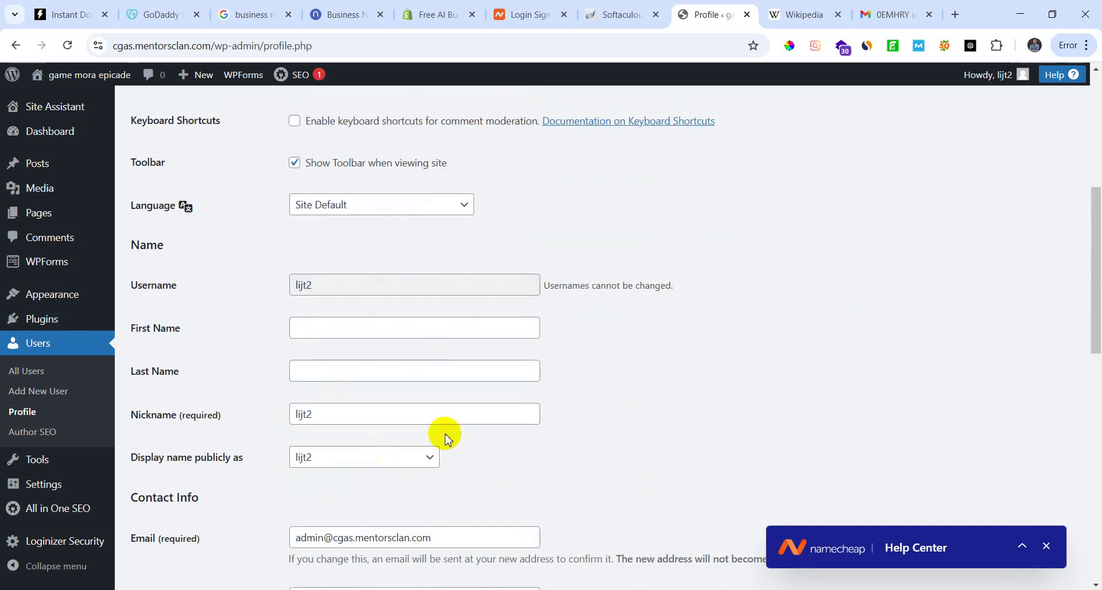
scroll(448, 448, down, 10)
click(172, 515)
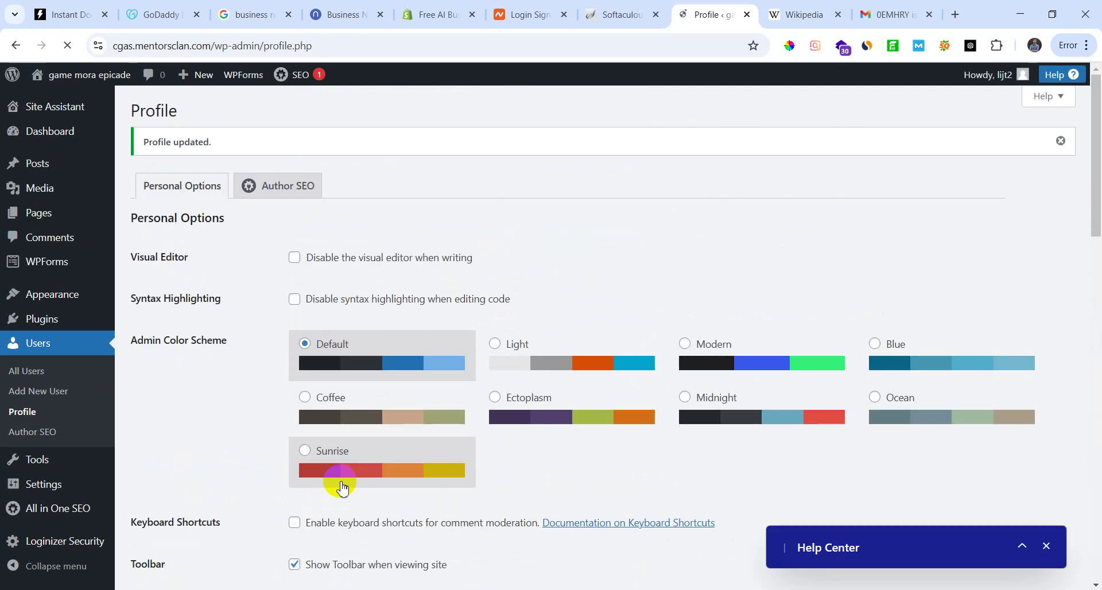
Step: Start toward All Posts but cancel the leave prompt, staying on the profile
mouse_move(19, 165)
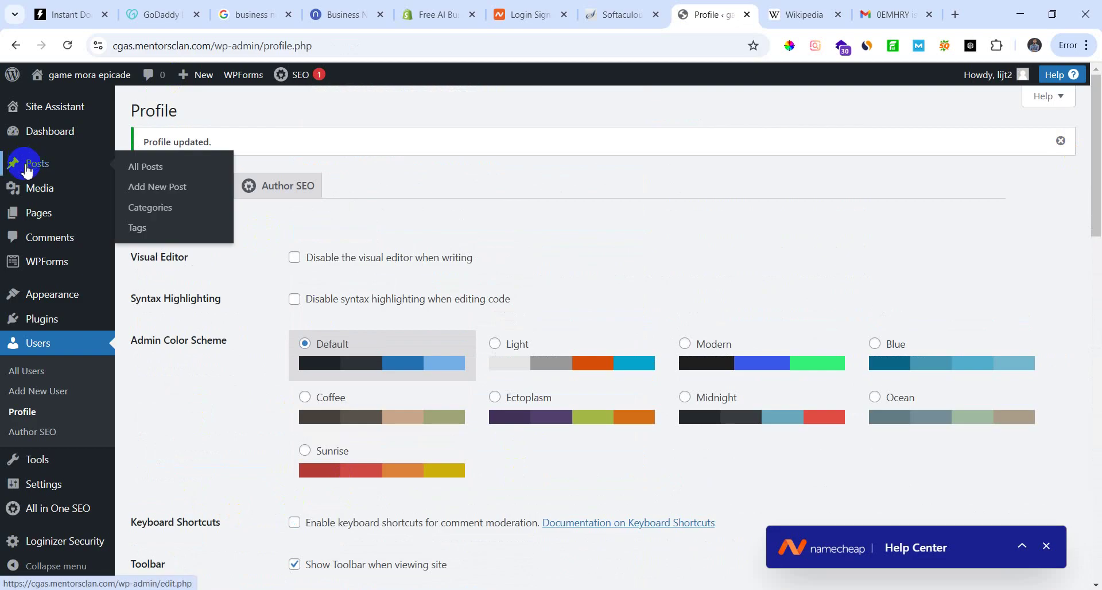
click(150, 168)
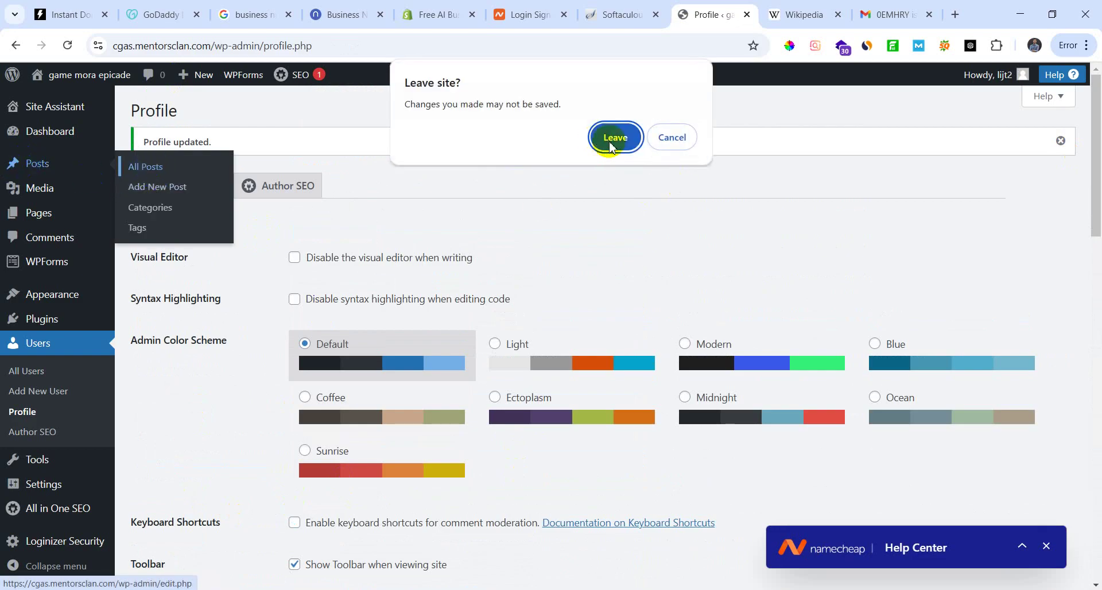
click(683, 142)
scroll(500, 310, down, 15)
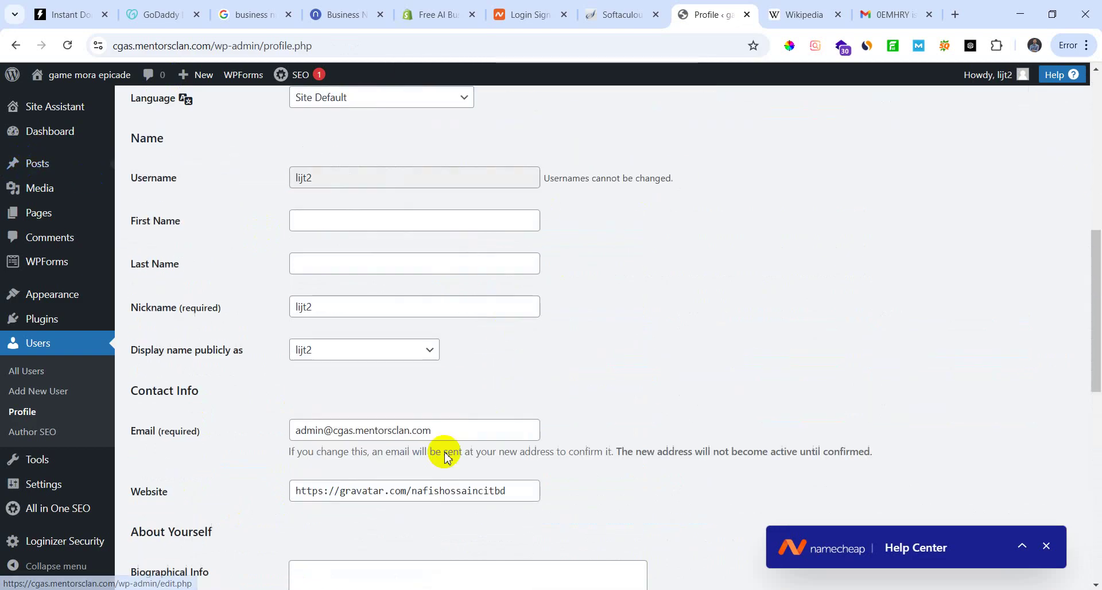
scroll(437, 494, up, 7)
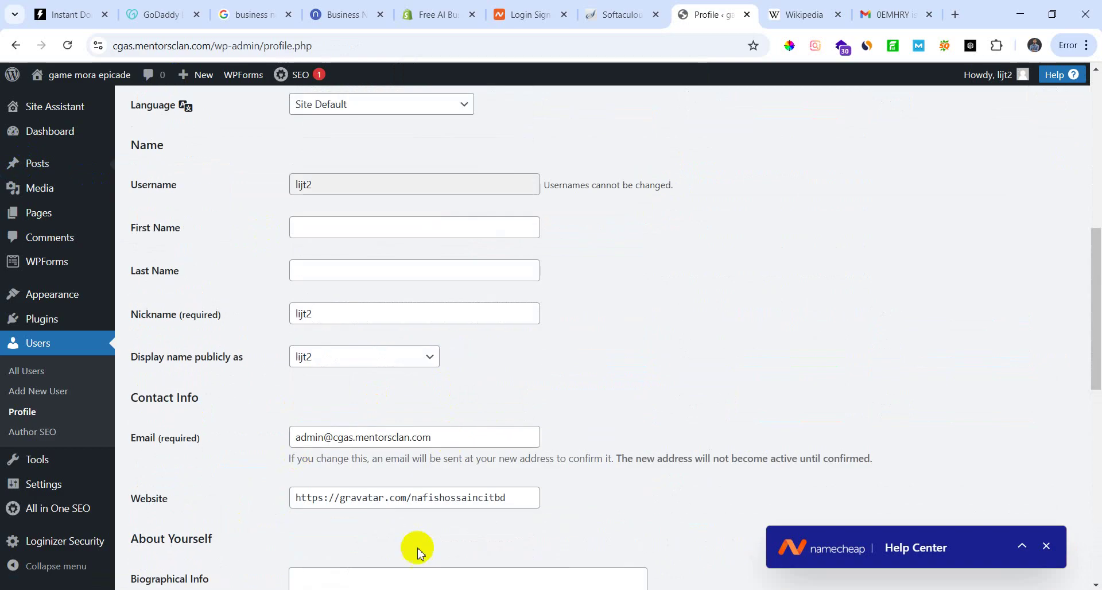
scroll(534, 511, up, 8)
scroll(525, 513, up, 1)
Step: Go to All Posts, confirming Leave, check the SEO post's author, then open About WordPress
mouse_move(15, 163)
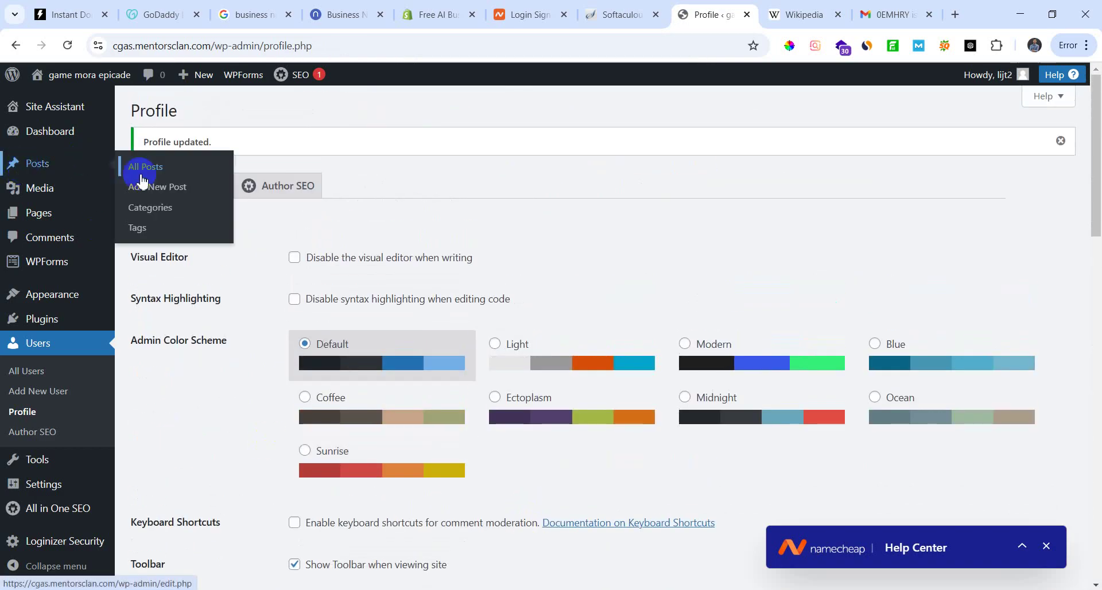
click(148, 173)
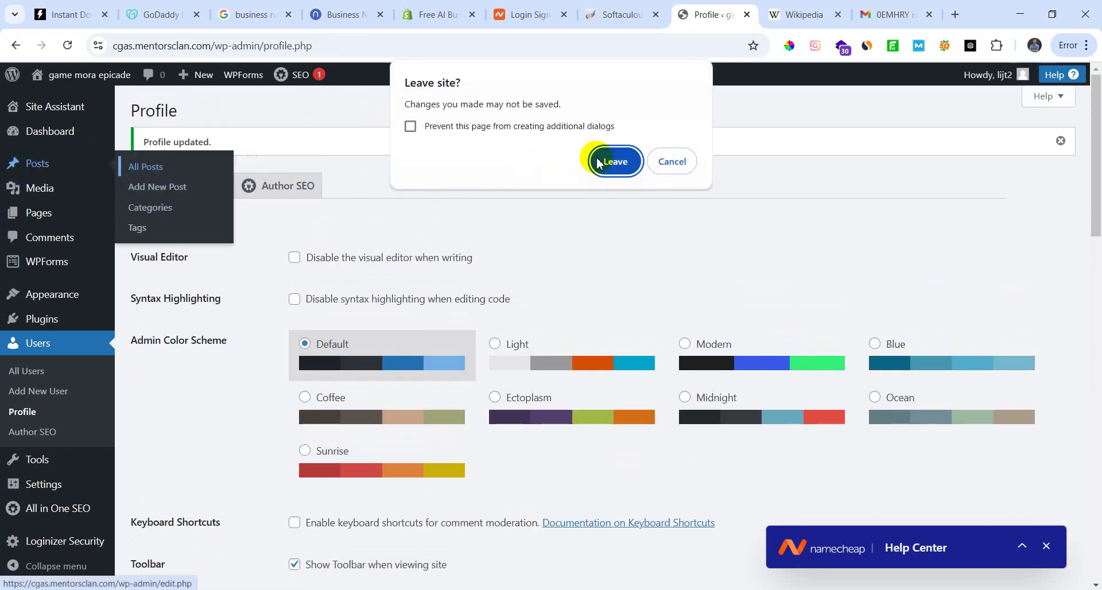
click(610, 160)
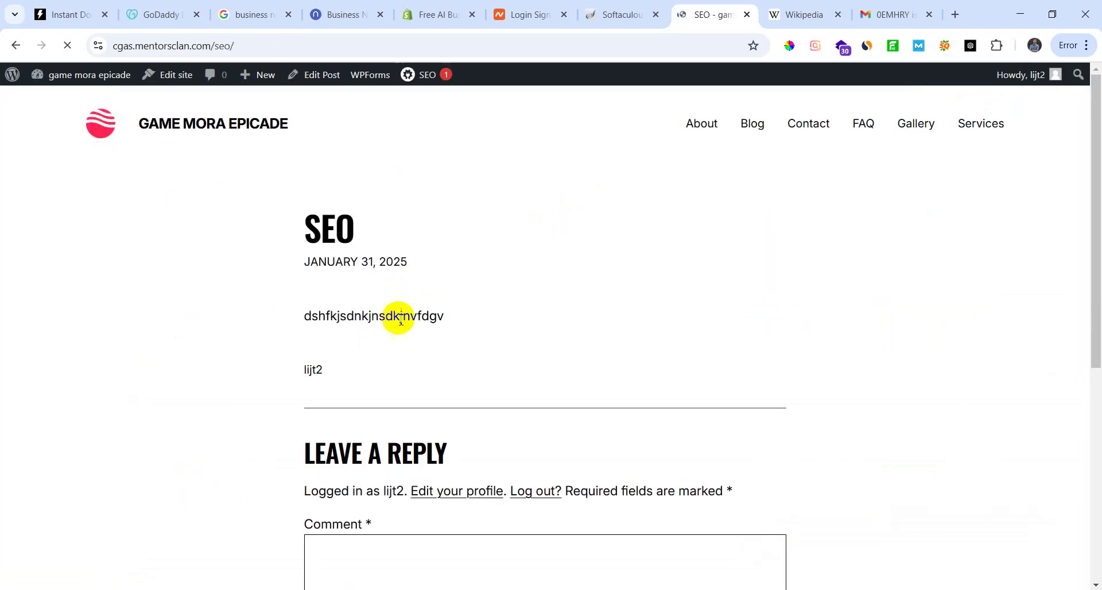
scroll(367, 402, down, 5)
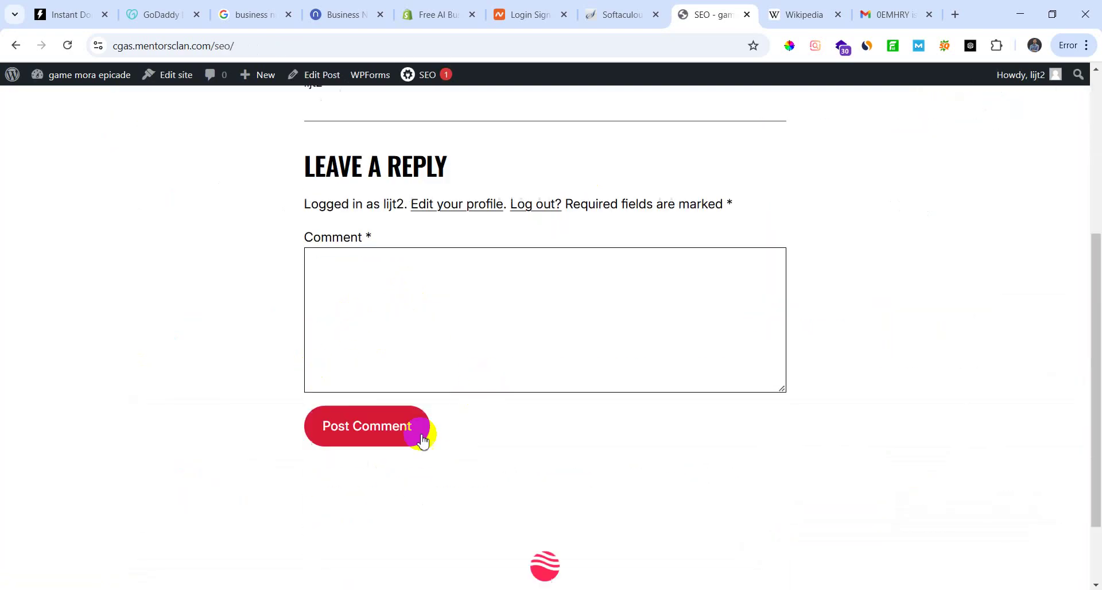
scroll(402, 425, up, 5)
drag(324, 372, 165, 371)
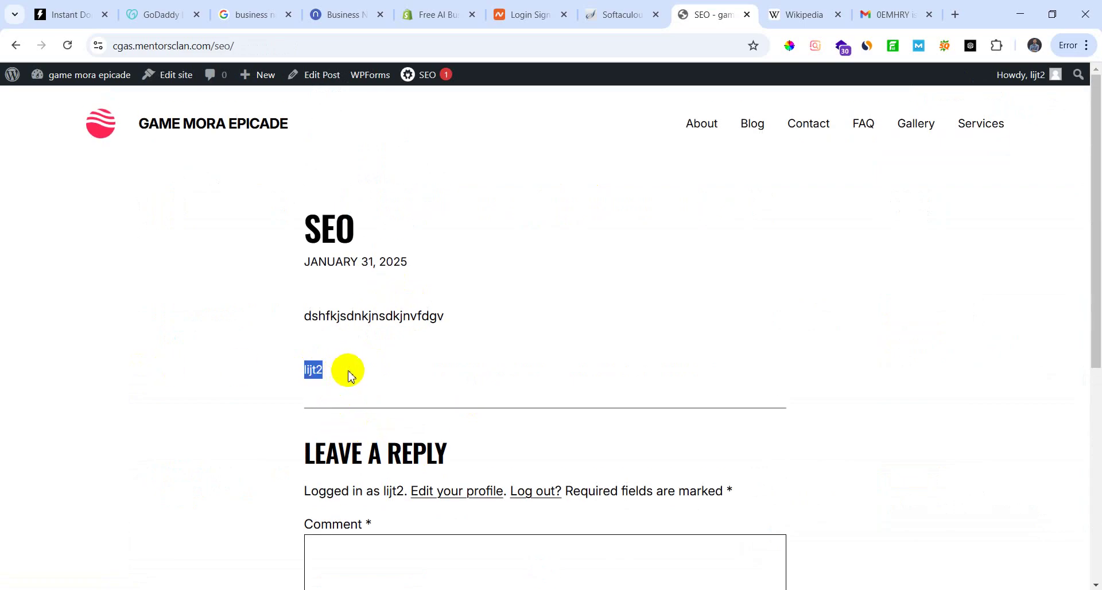
drag(346, 372, 304, 380)
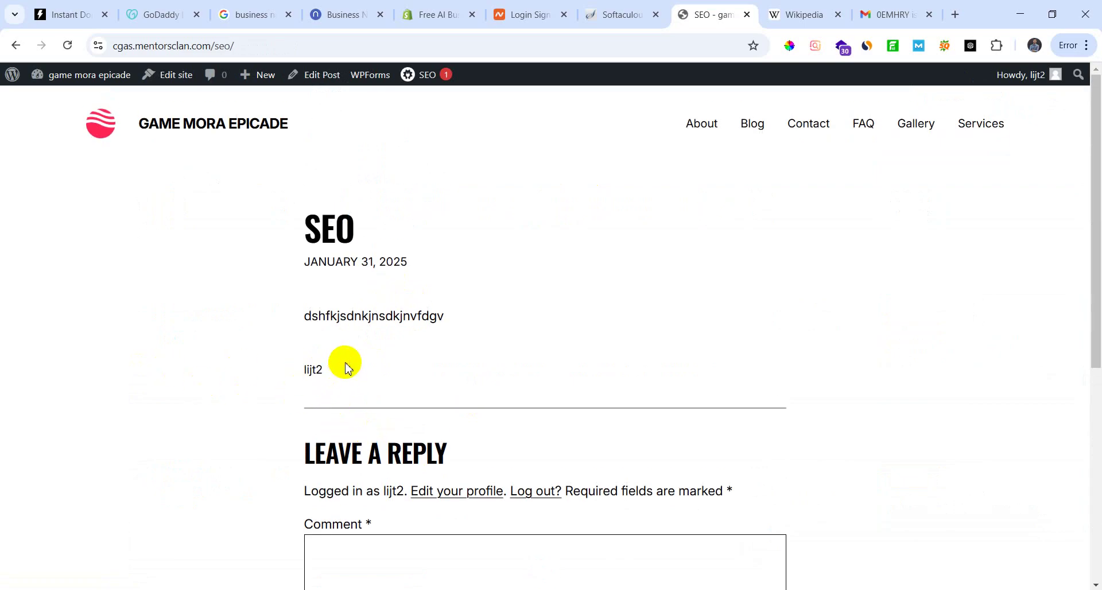
click(20, 79)
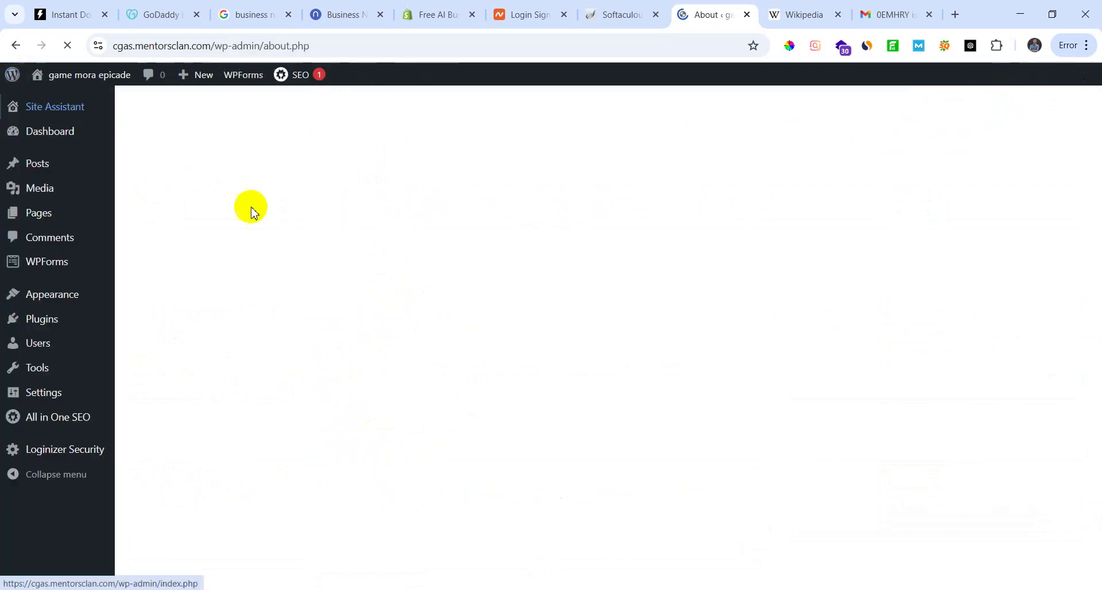
Step: Open the user's profile from Users and check that the Website field shows the Gravatar link
scroll(119, 402, down, 4)
mouse_move(41, 348)
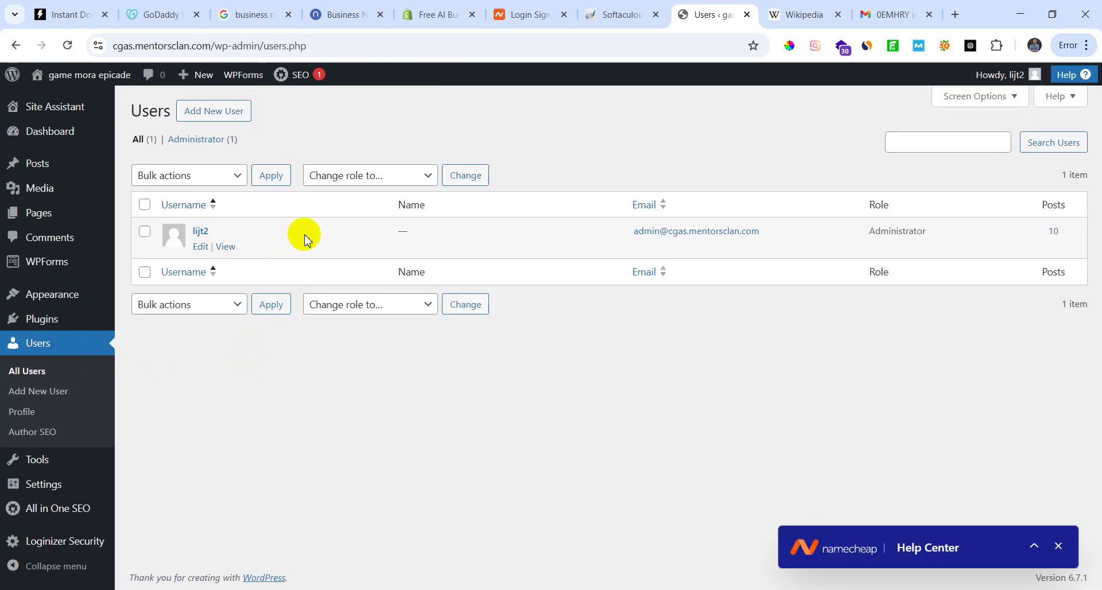
click(202, 252)
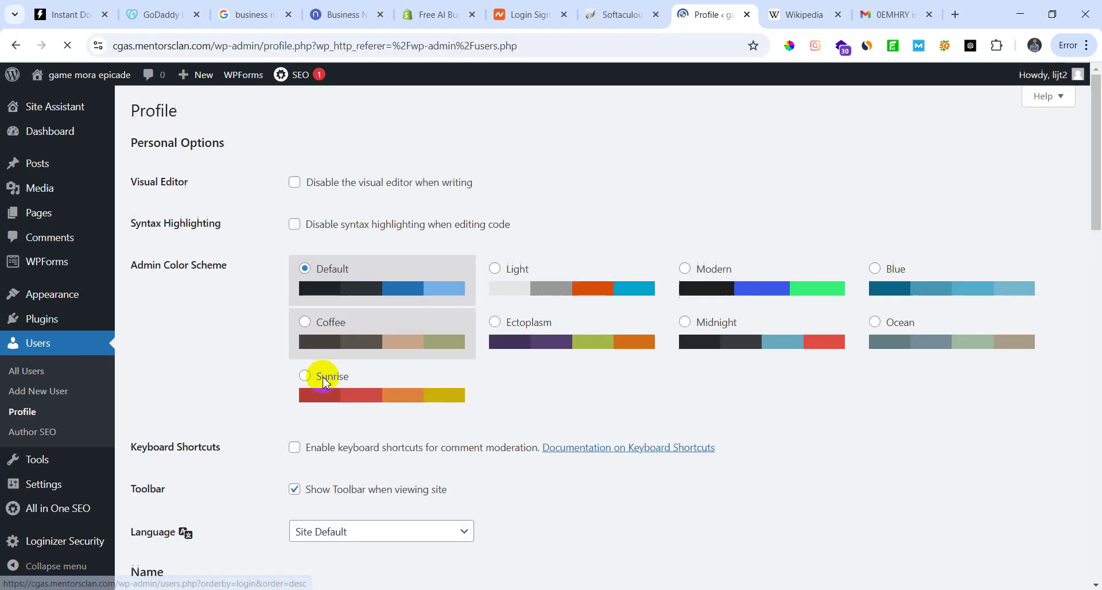
scroll(368, 362, down, 4)
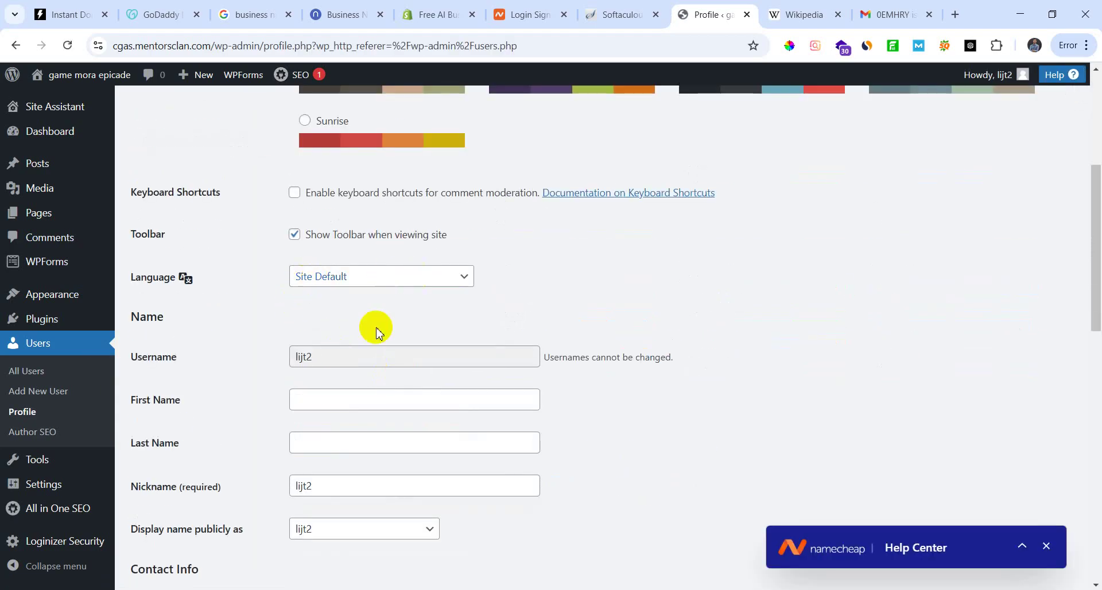
scroll(298, 338, up, 3)
scroll(322, 396, up, 1)
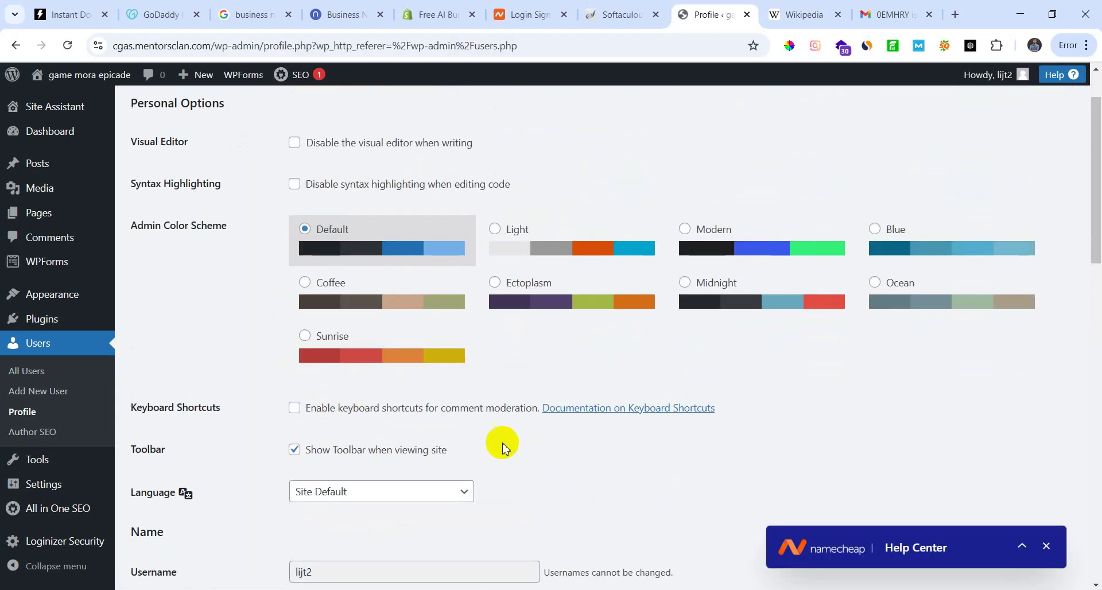
scroll(502, 448, down, 7)
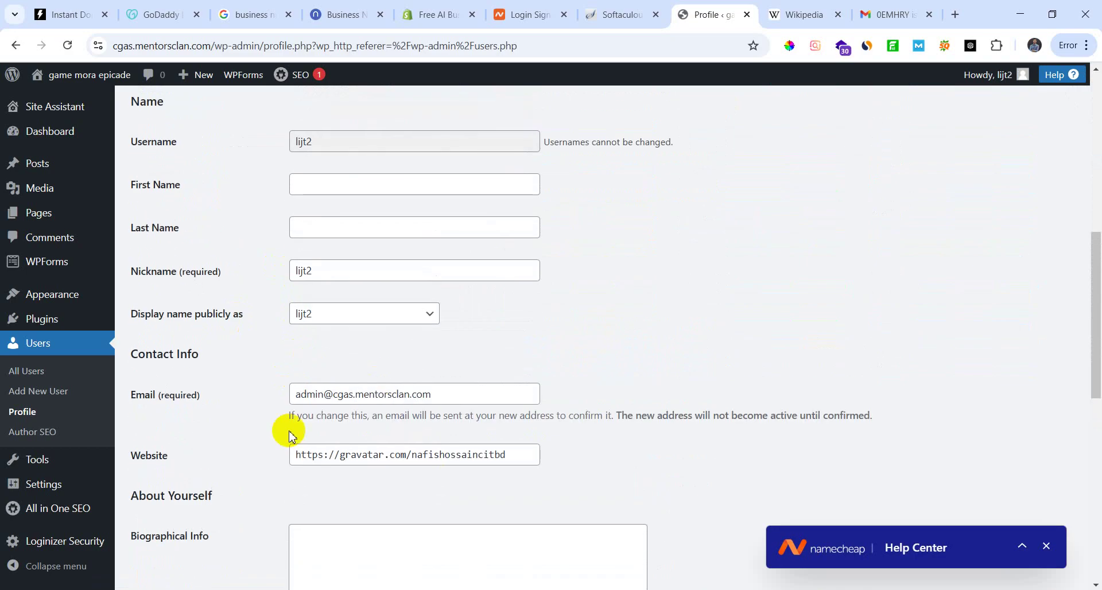
scroll(229, 397, down, 1)
scroll(339, 390, down, 2)
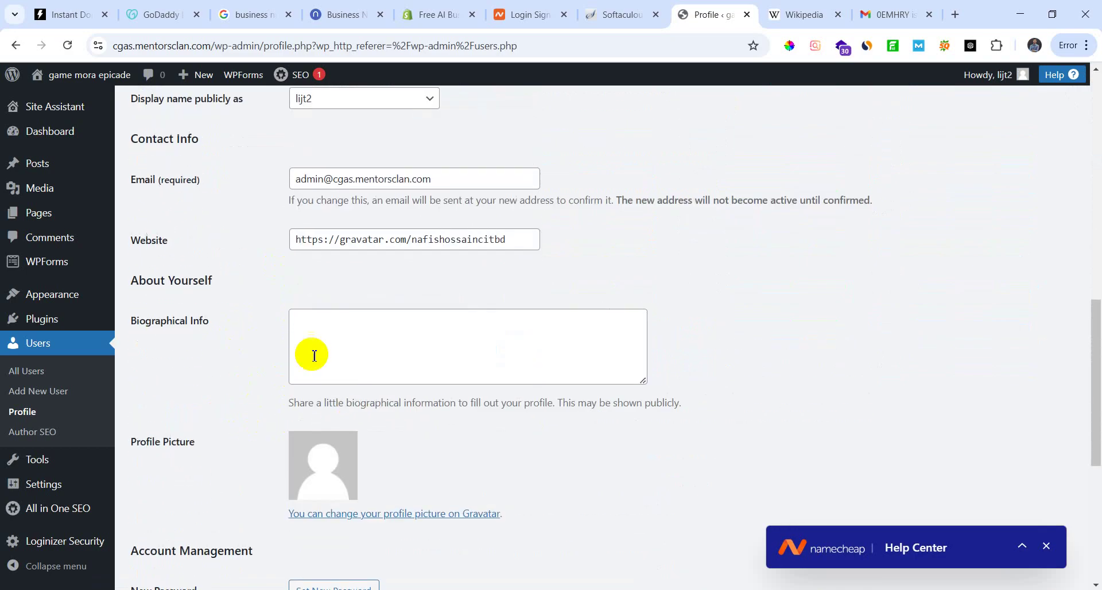
Step: Follow the profile-picture link to Gravatar, confirming Leave
click(338, 325)
scroll(236, 293, down, 1)
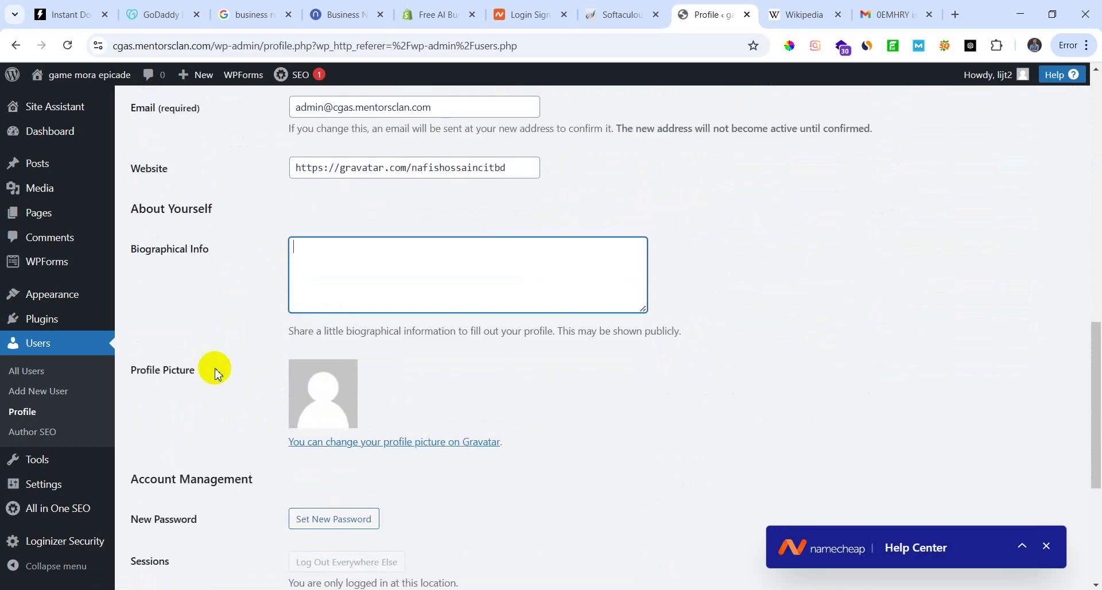
click(328, 443)
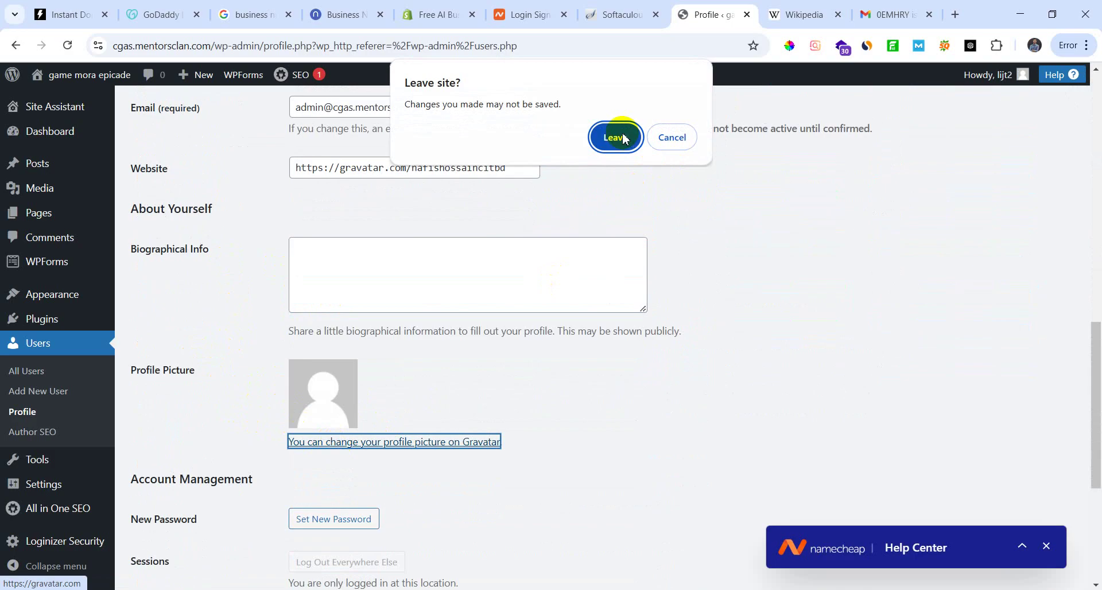
click(624, 139)
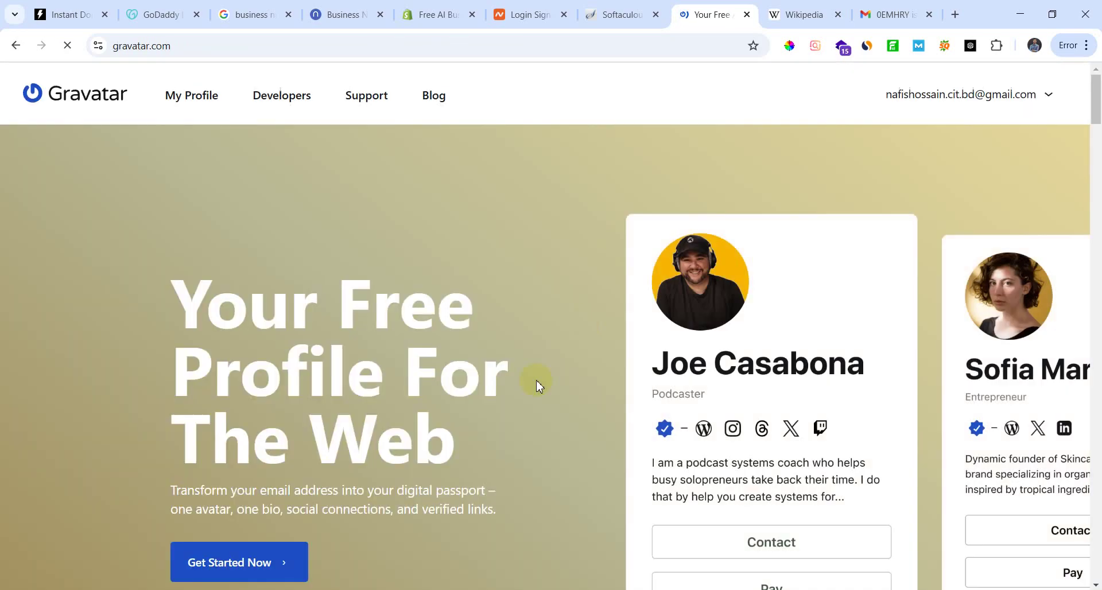
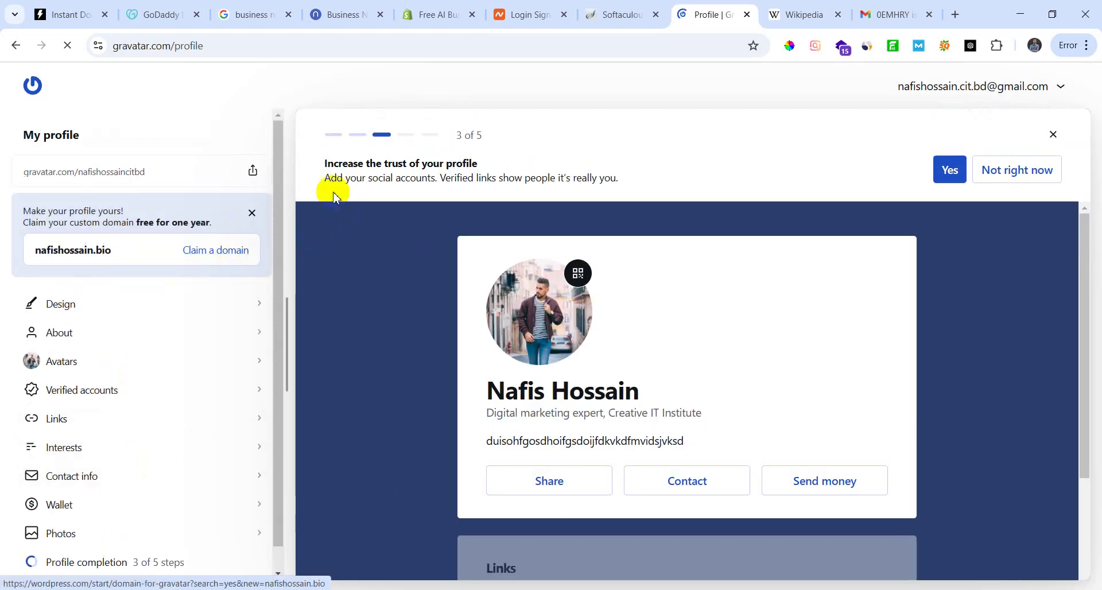
Step: Skip the social-accounts and customization prompts, finish the checklist, dismiss the survey, then open Account settings
click(1018, 173)
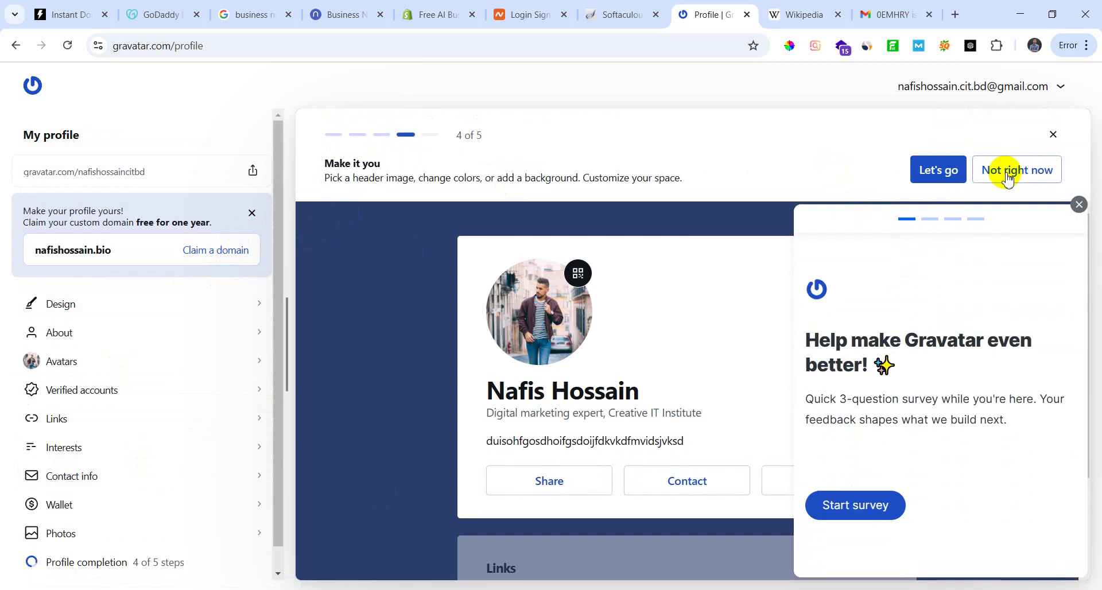
click(1008, 179)
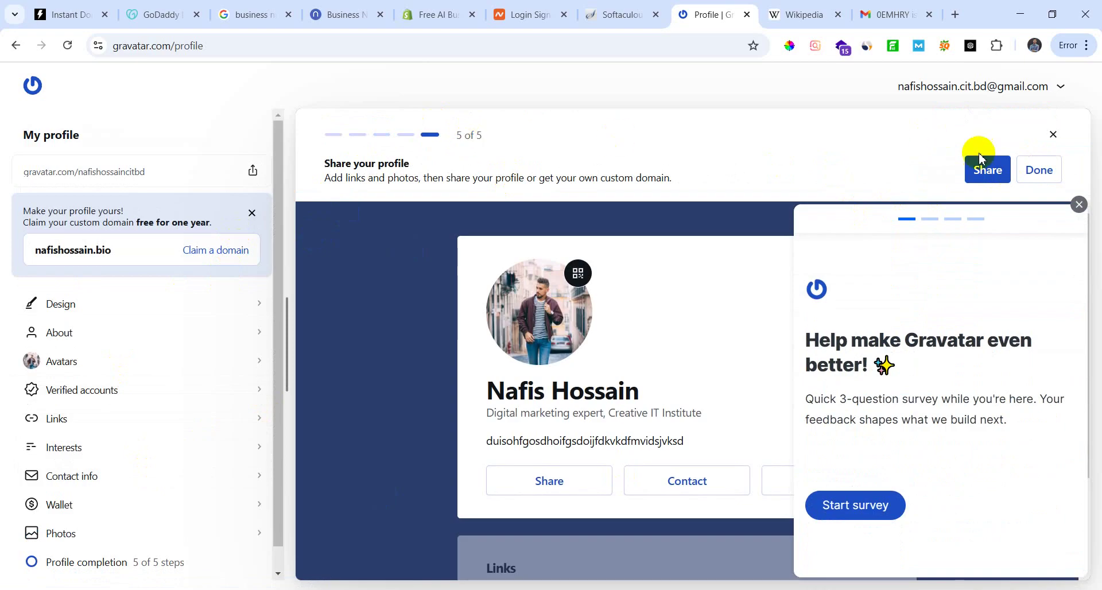
click(1037, 168)
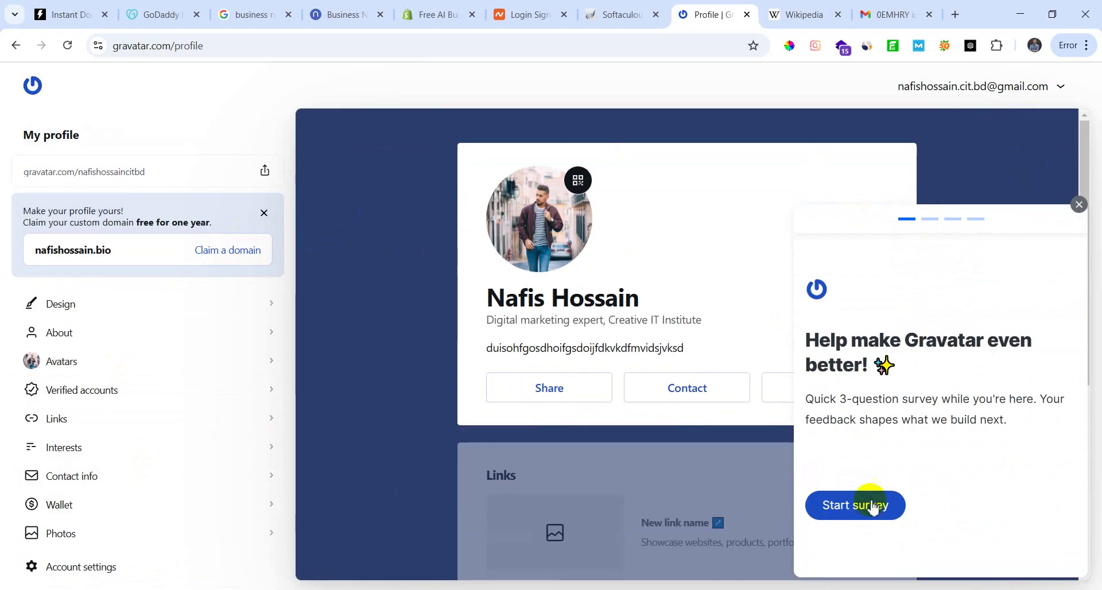
click(1079, 204)
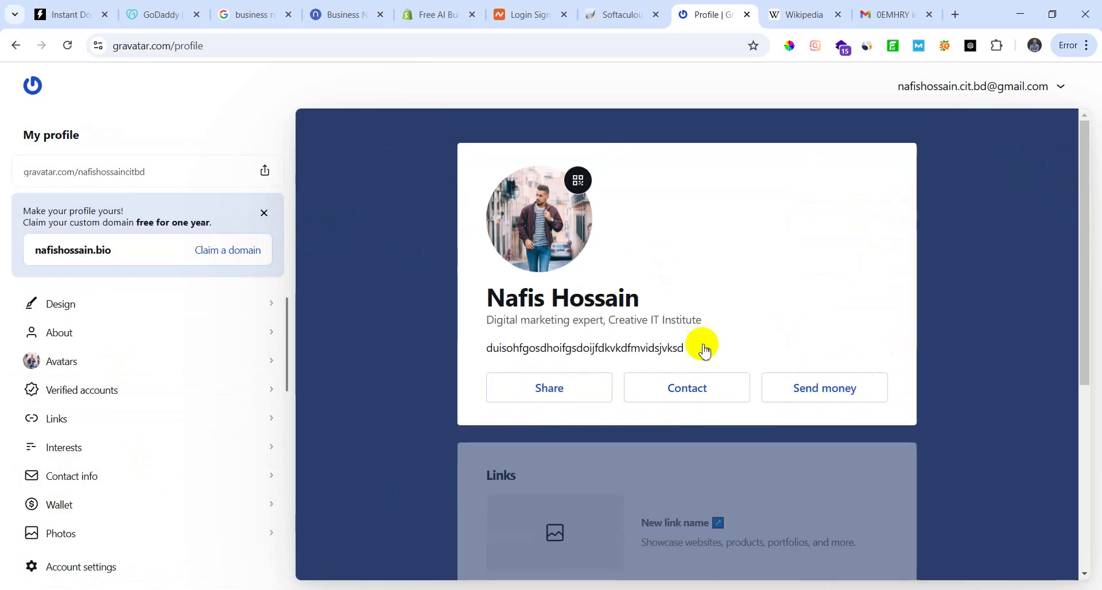
scroll(709, 356, down, 5)
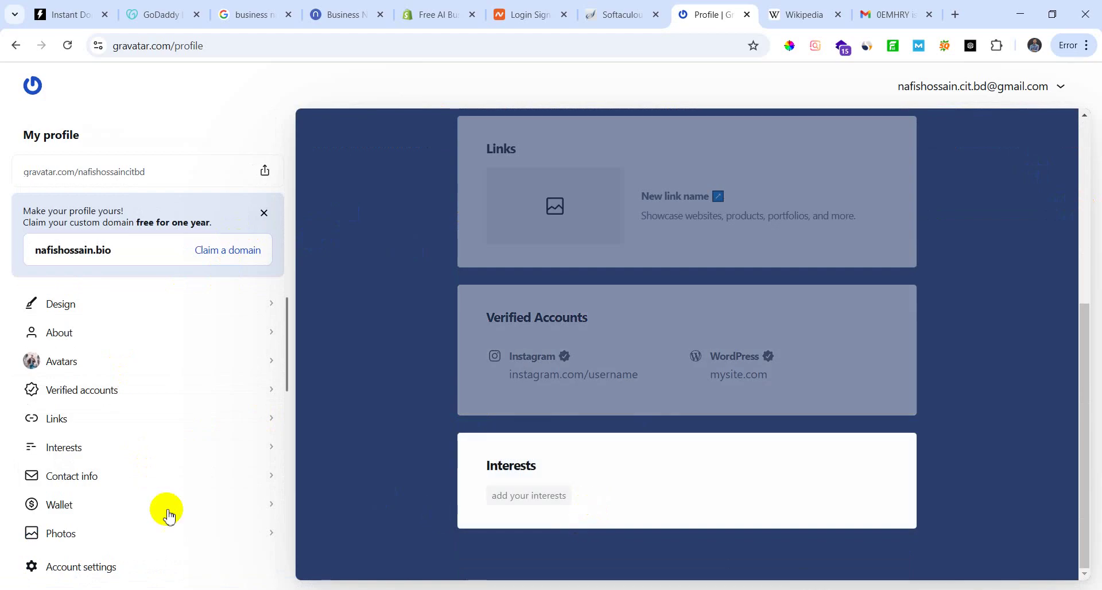
click(156, 568)
Step: Fill the first and last name from autofill, leaving the timezone as Abidjan
click(530, 271)
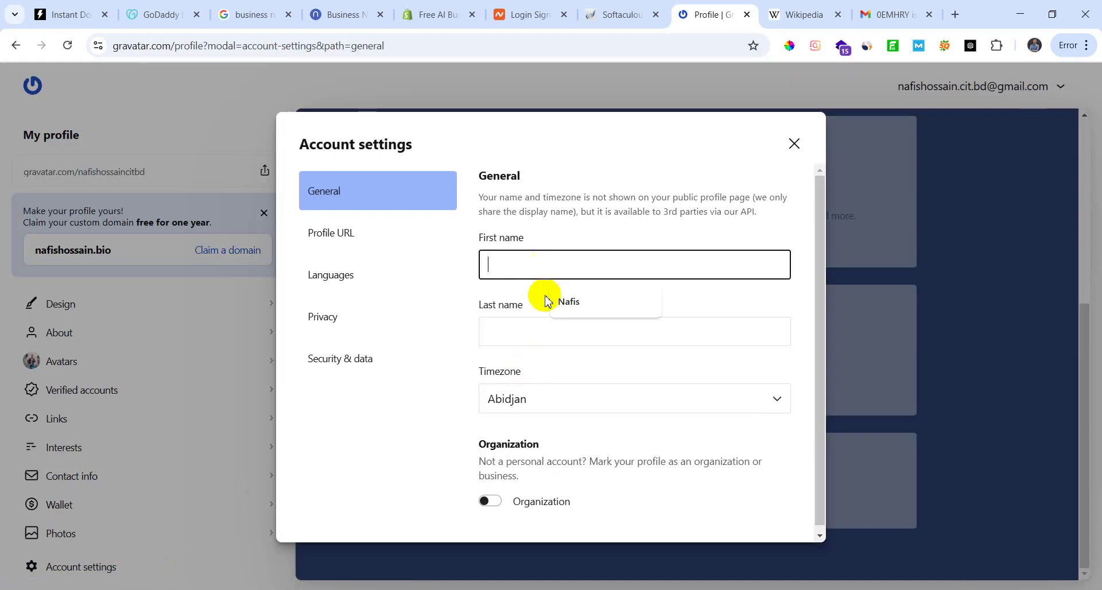
click(567, 301)
click(528, 333)
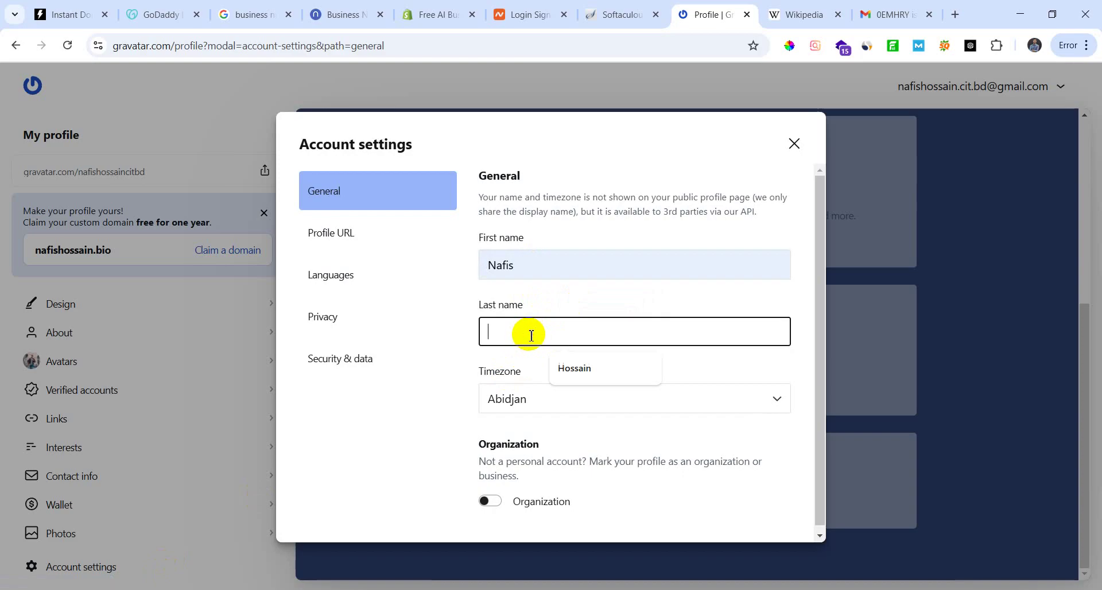
click(574, 371)
click(783, 406)
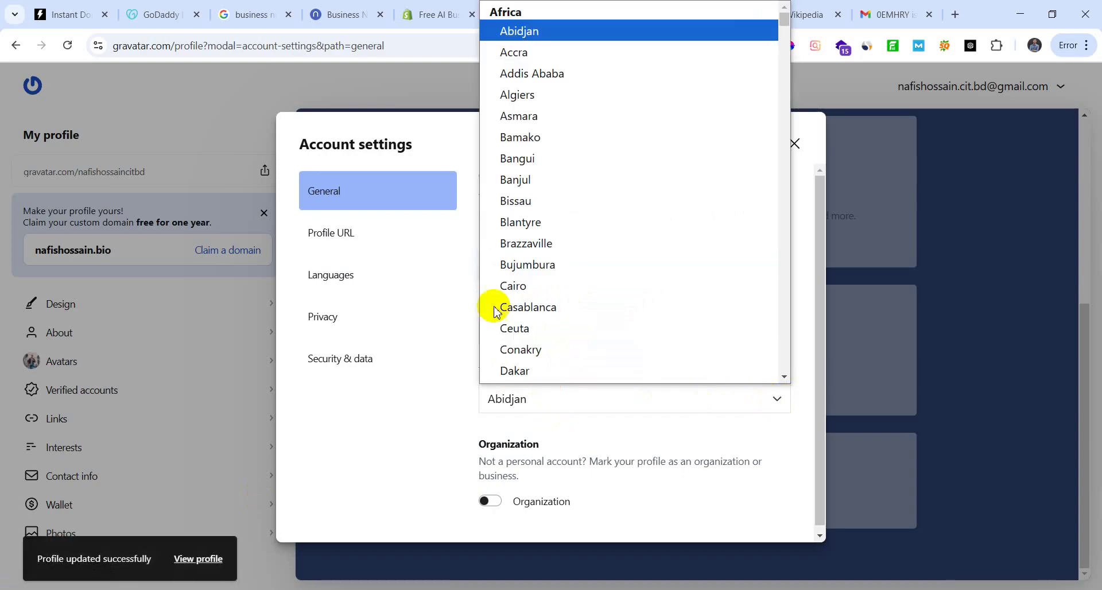
scroll(568, 320, down, 9)
scroll(583, 317, down, 20)
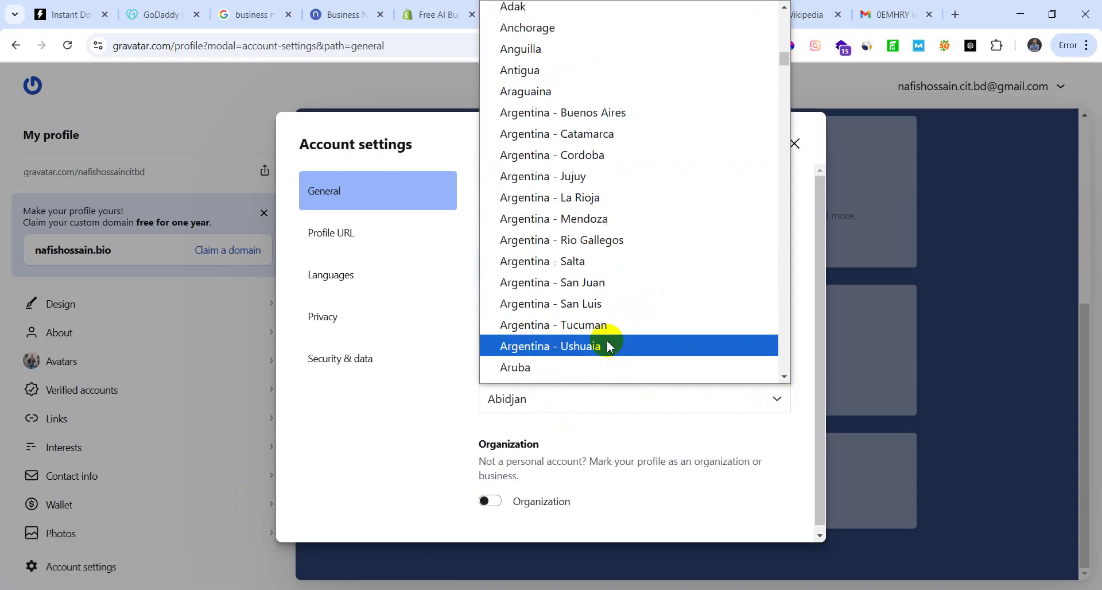
scroll(610, 332, down, 12)
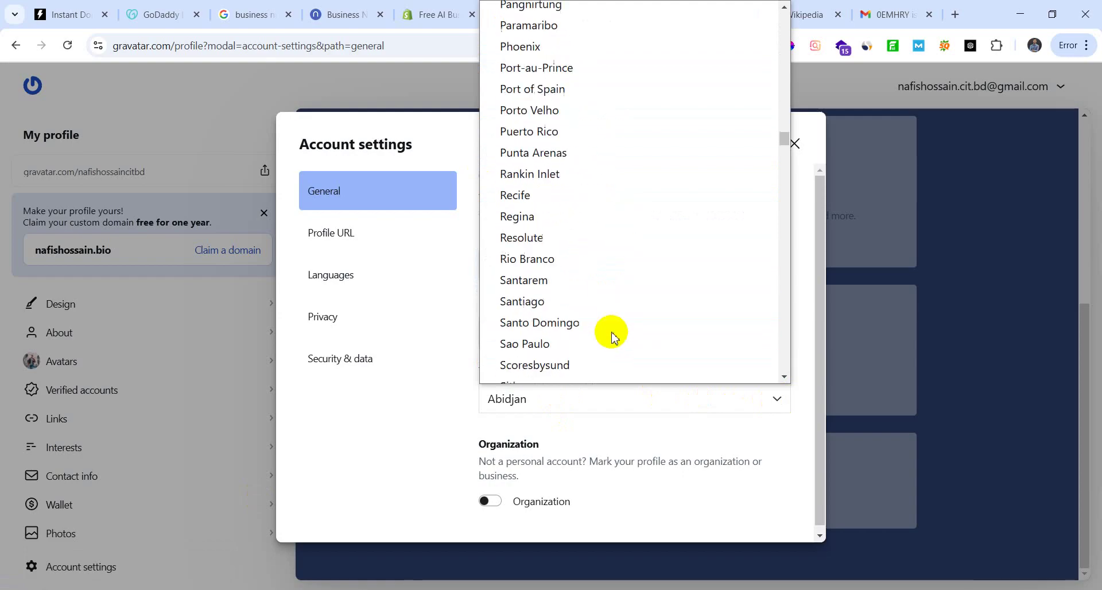
click(770, 412)
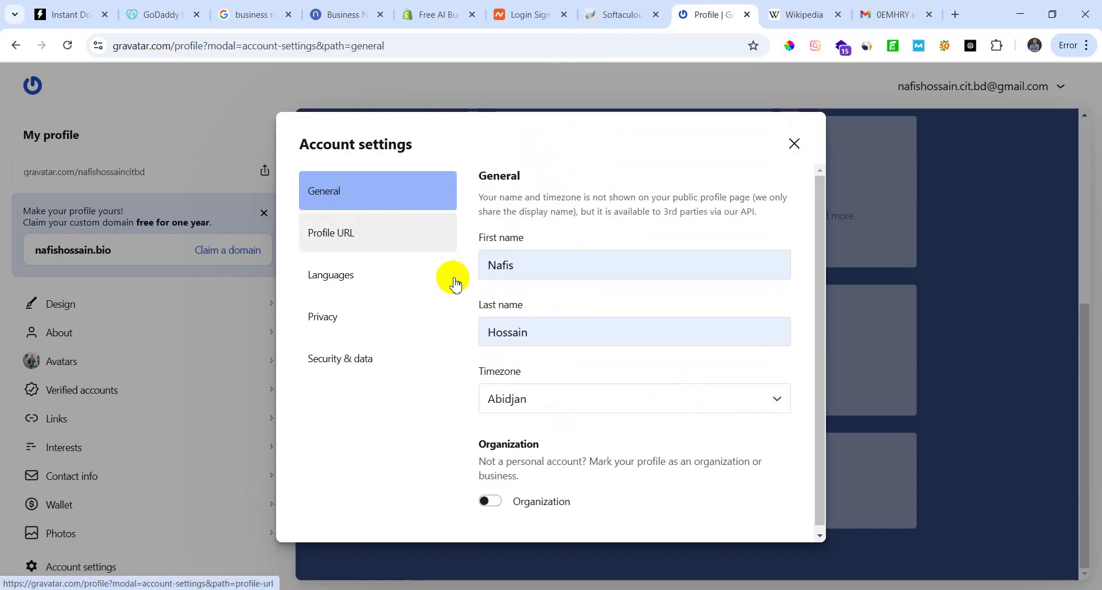
scroll(571, 448, down, 1)
Step: Review the profile address, language, privacy and security sections, then close settings and return to Gravatar's home page
click(407, 234)
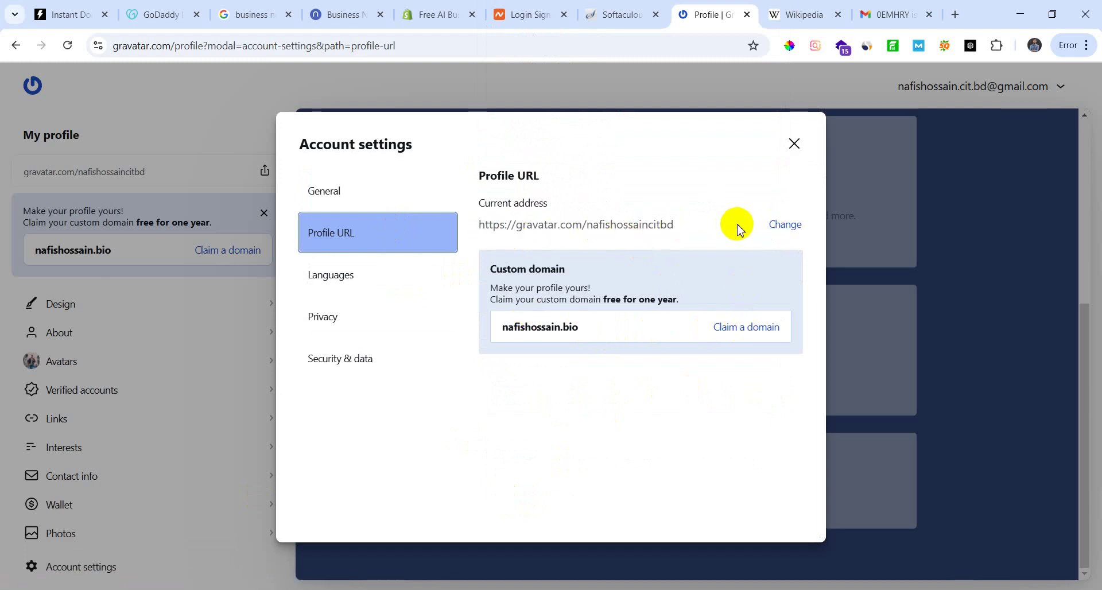
click(371, 285)
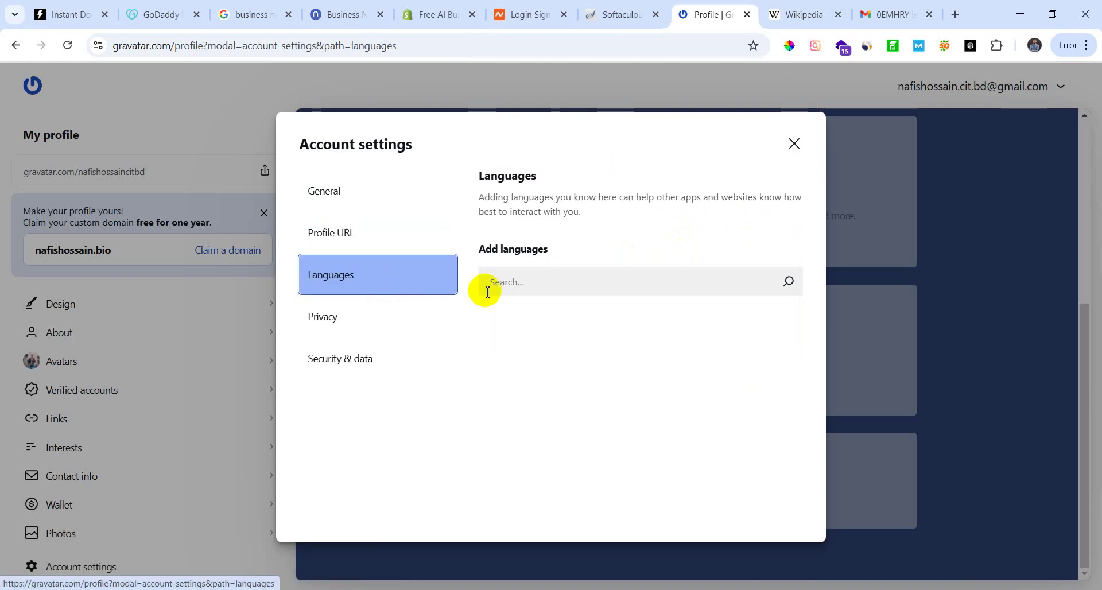
click(356, 319)
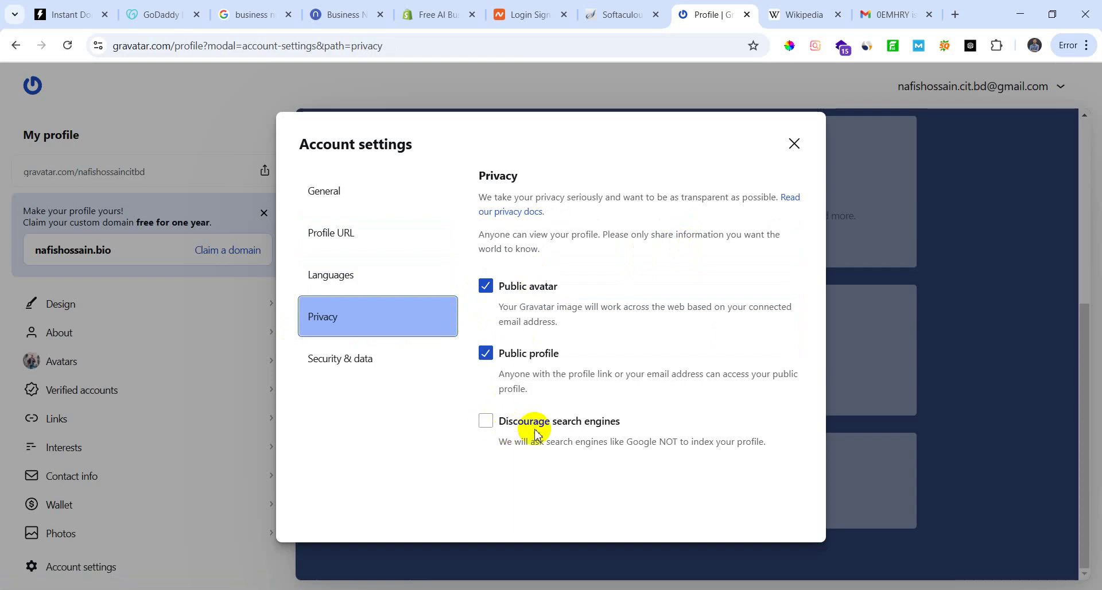
click(426, 366)
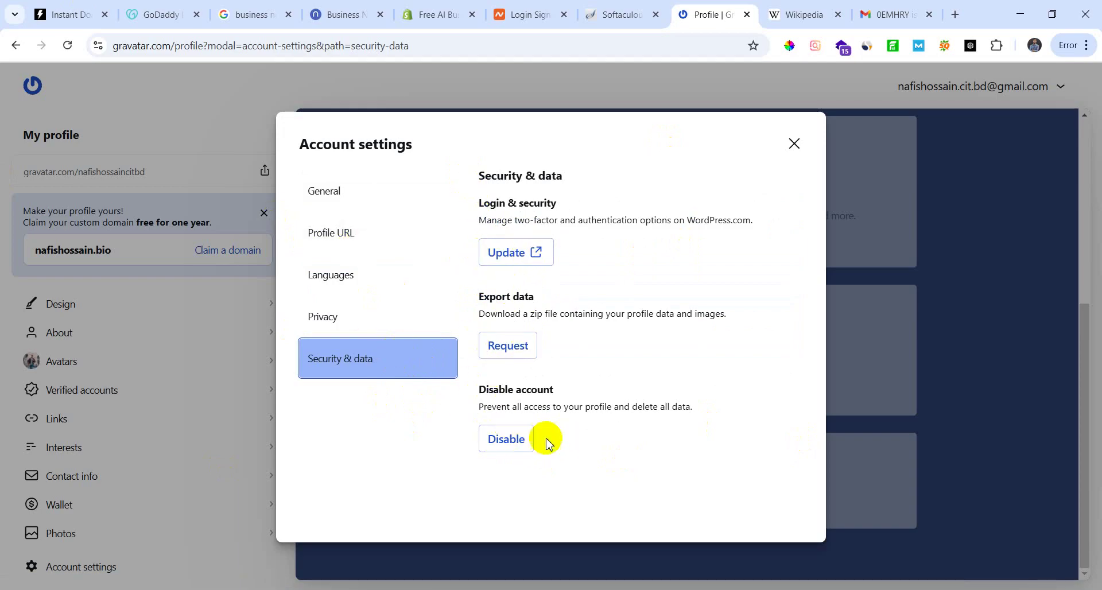
click(795, 144)
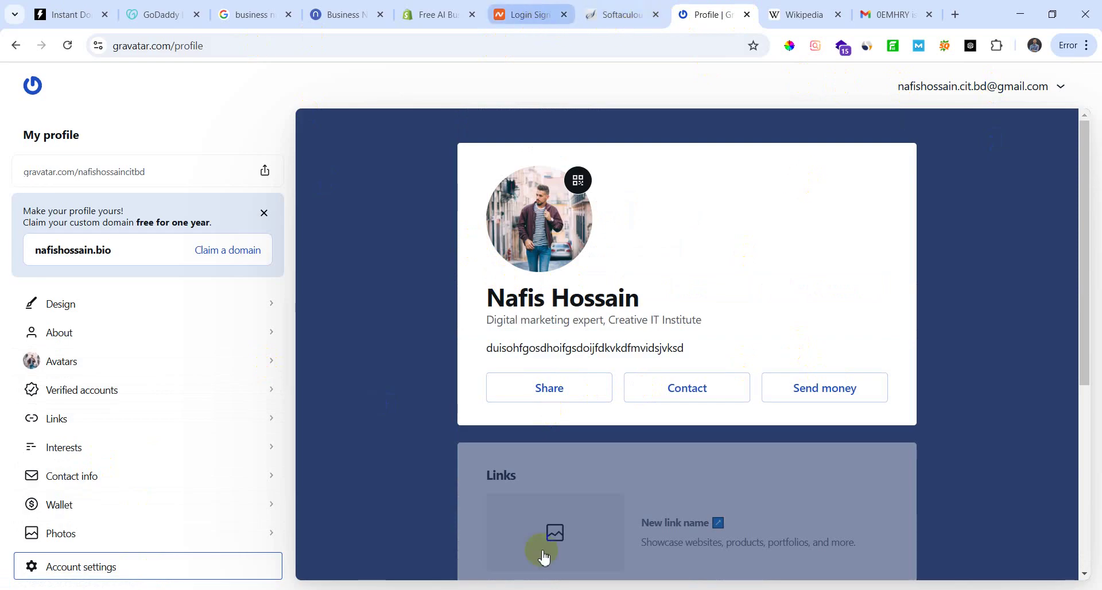
click(15, 51)
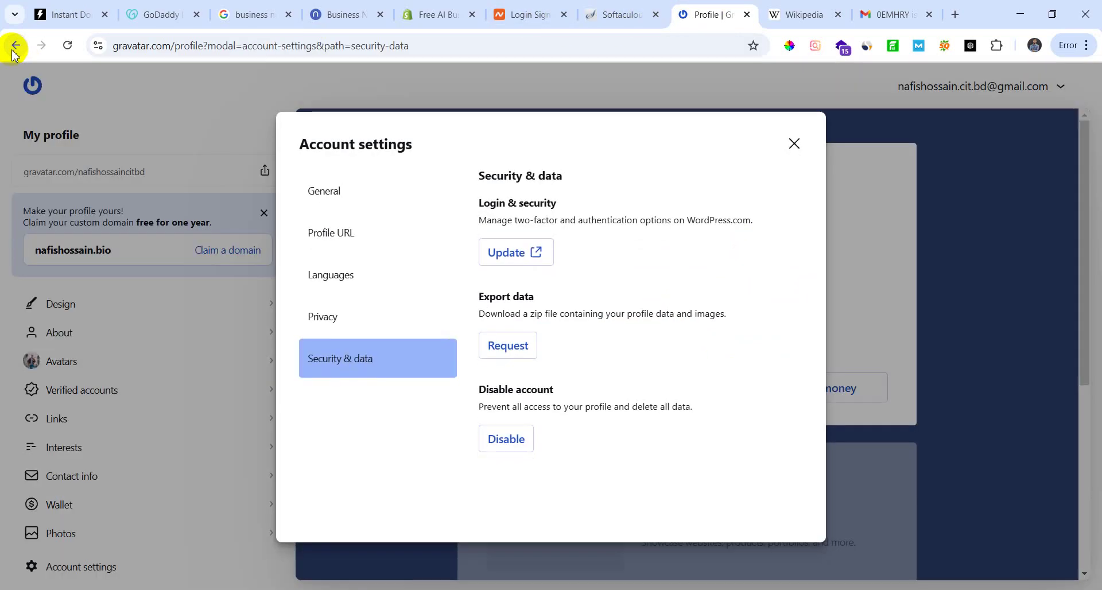
click(13, 48)
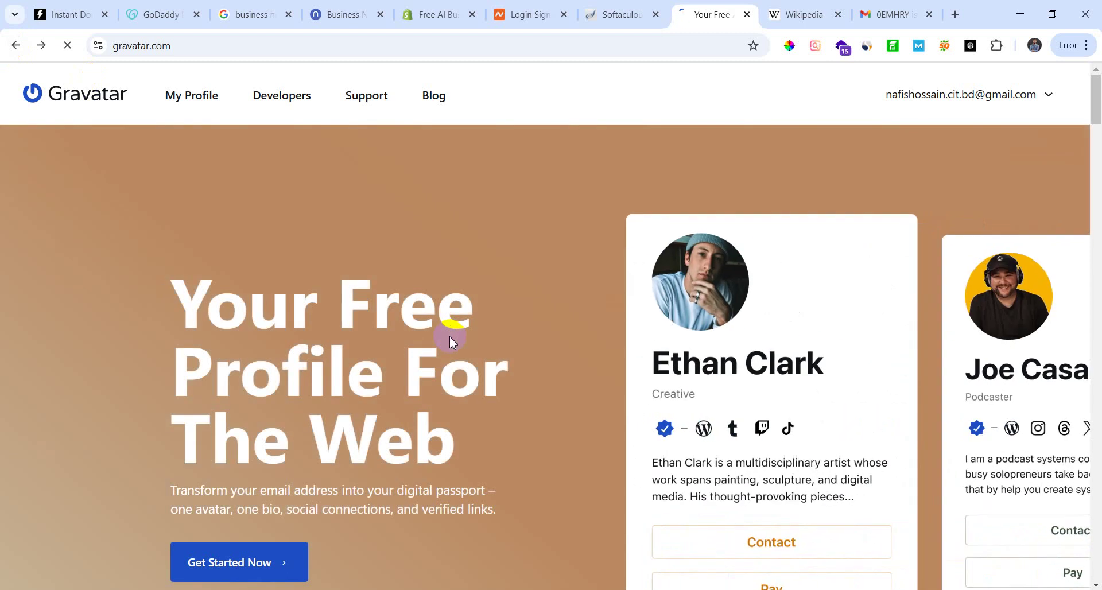
Step: Back on the WordPress profile page, save it with Update Profile
key(alt+Left)
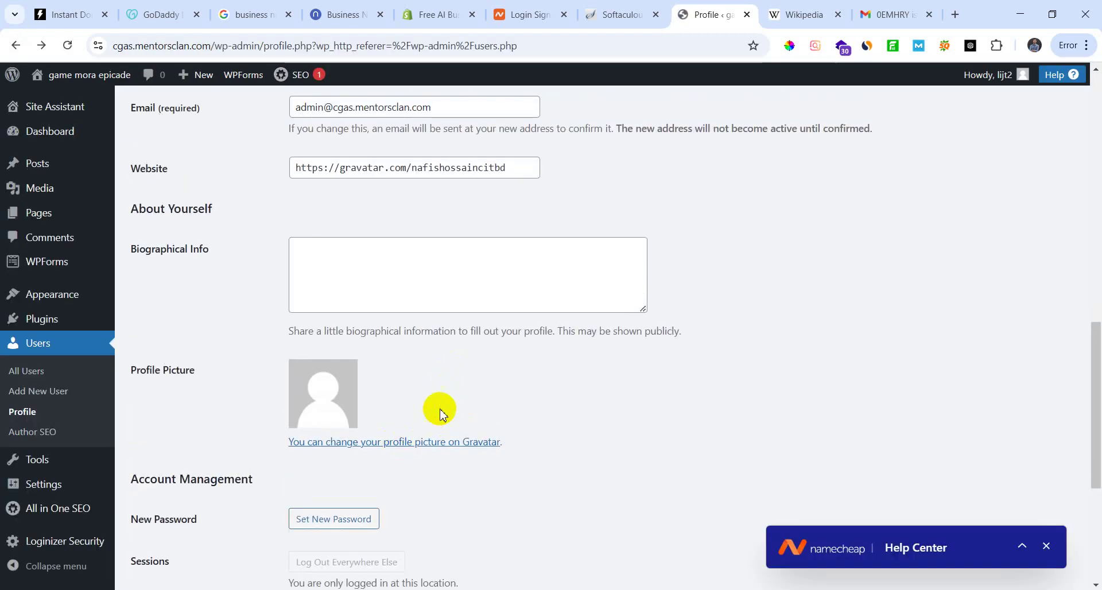
scroll(441, 414, down, 5)
click(167, 518)
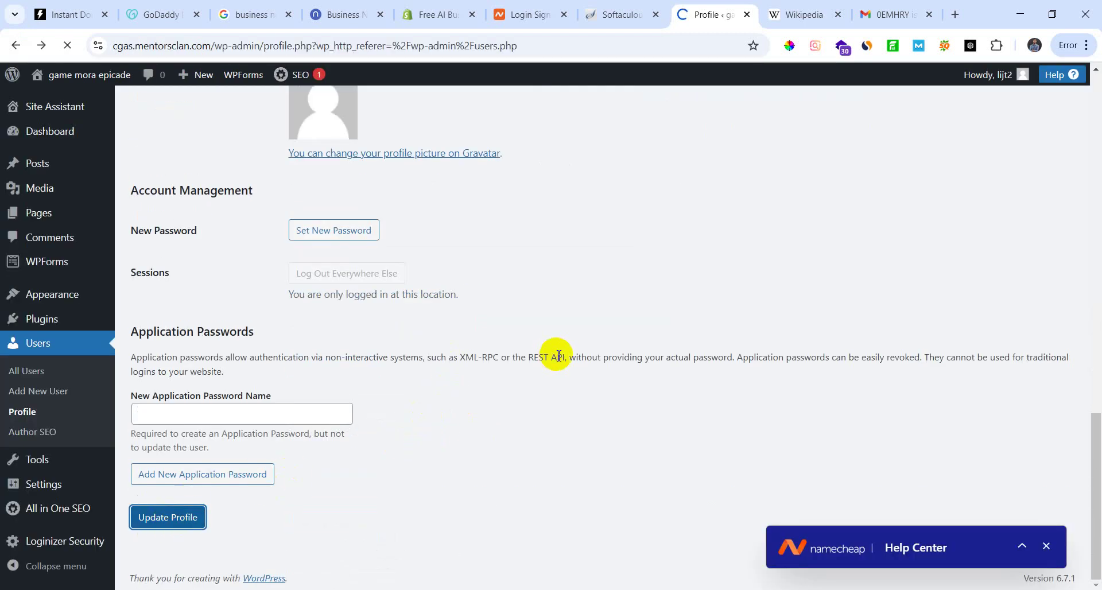
Step: On the live SEO post, select the author name shown below the post
scroll(451, 448, down, 15)
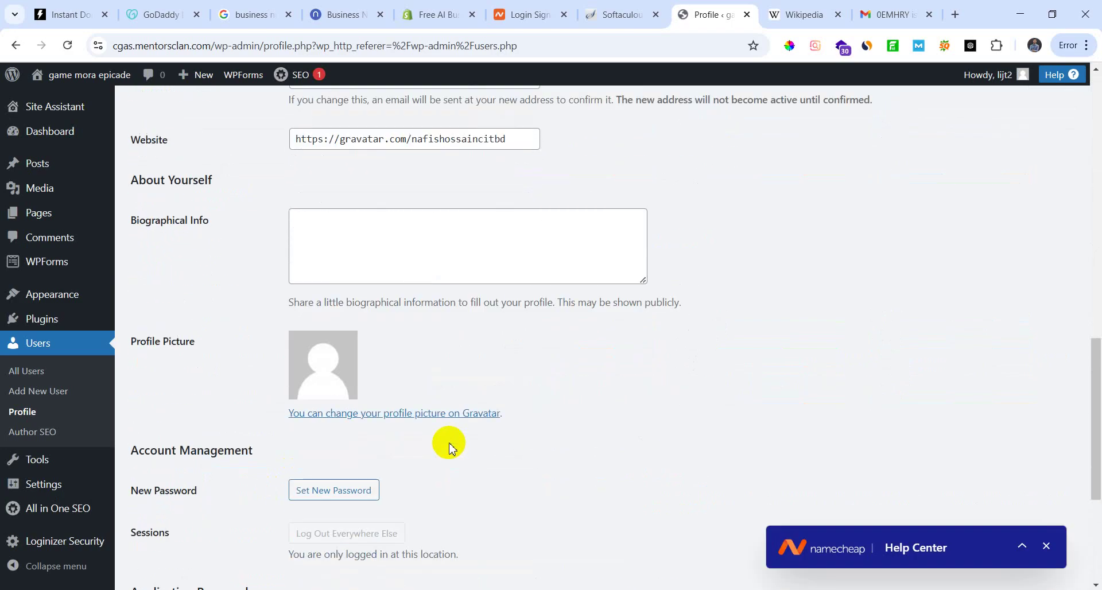
scroll(216, 331, up, 3)
mouse_move(112, 176)
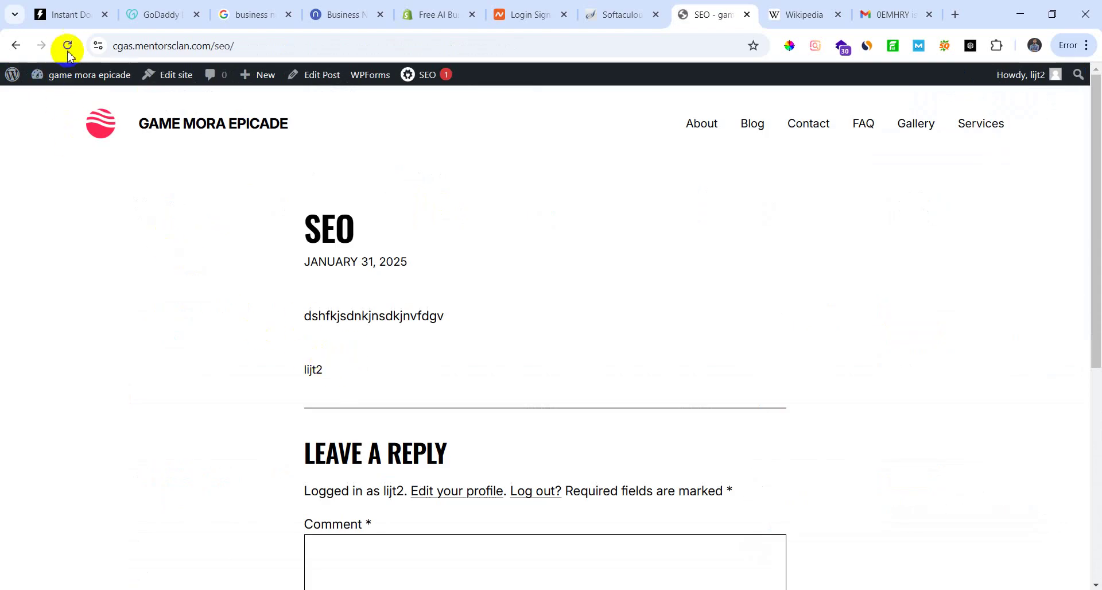
drag(270, 367, 357, 357)
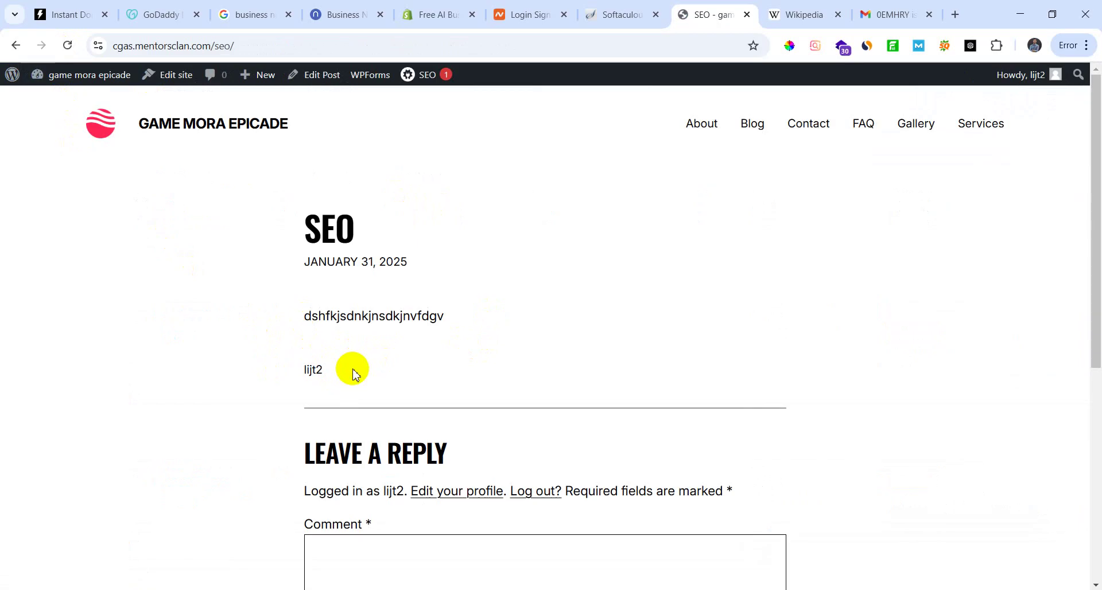
drag(353, 375, 263, 374)
mouse_move(320, 369)
mouse_down()
mouse_move(293, 374)
mouse_move(347, 372)
mouse_move(317, 371)
mouse_up()
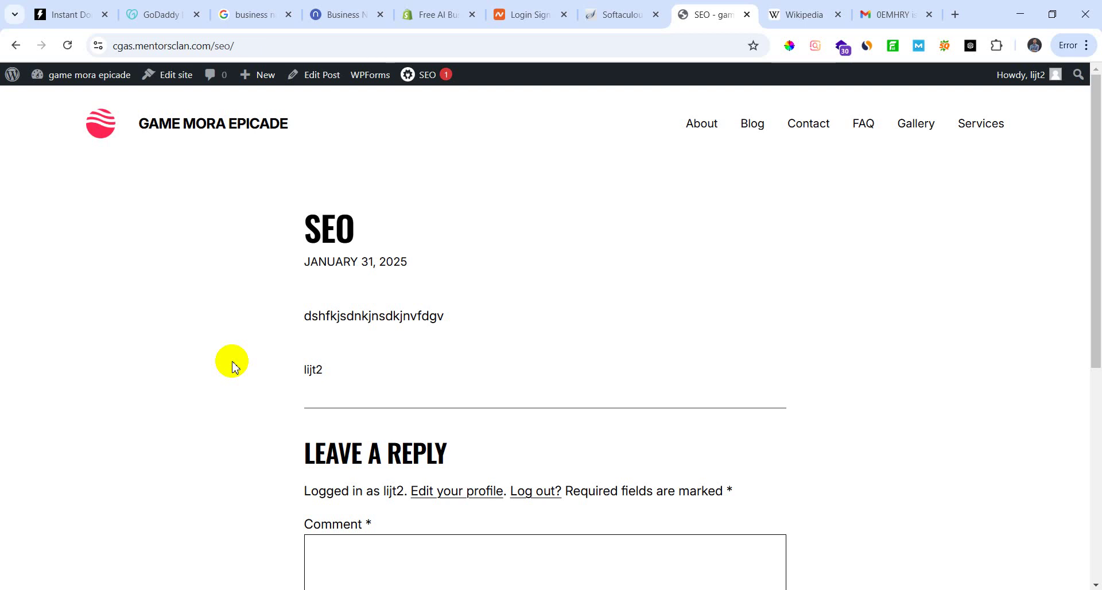
Step: In a new tab, load blog.creativeitinstitute.com and read the motion graphics design beginners guide post
key(ctrl+t)
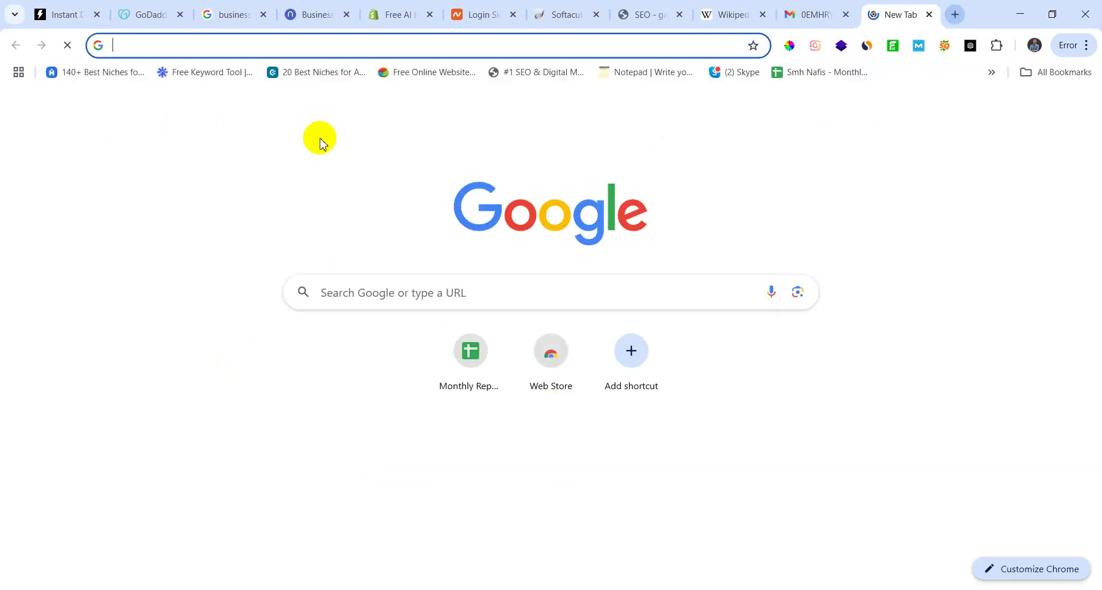
text(blog.)
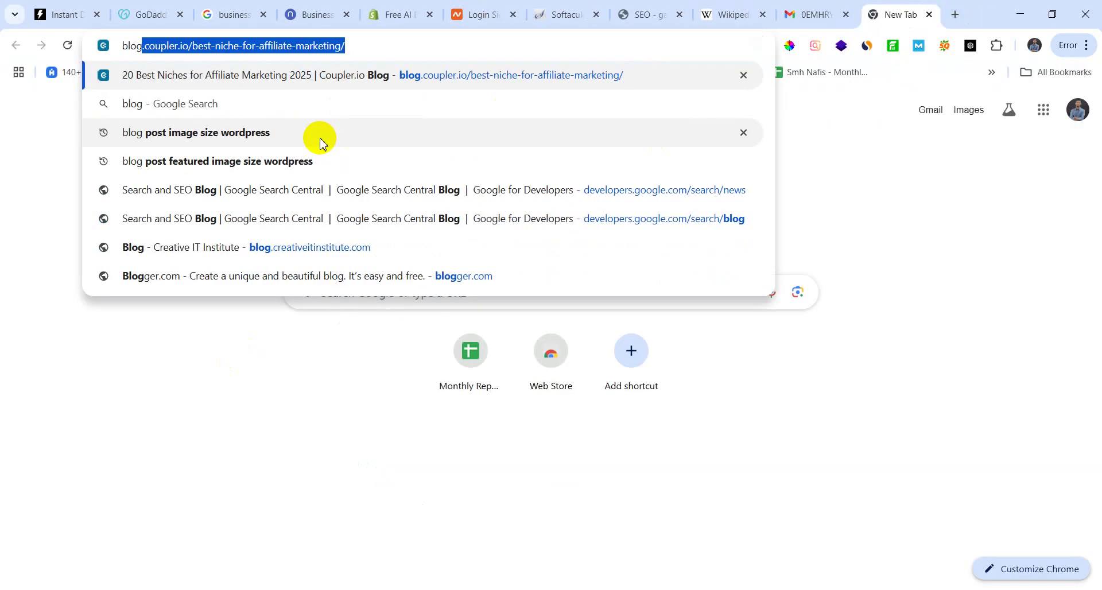
text(creat)
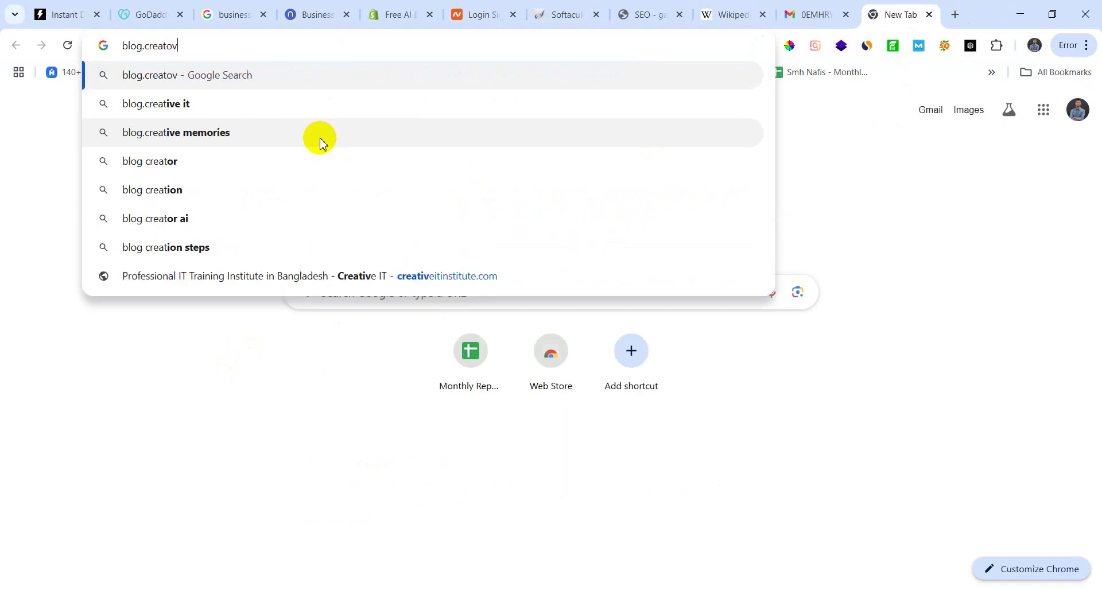
text(ive)
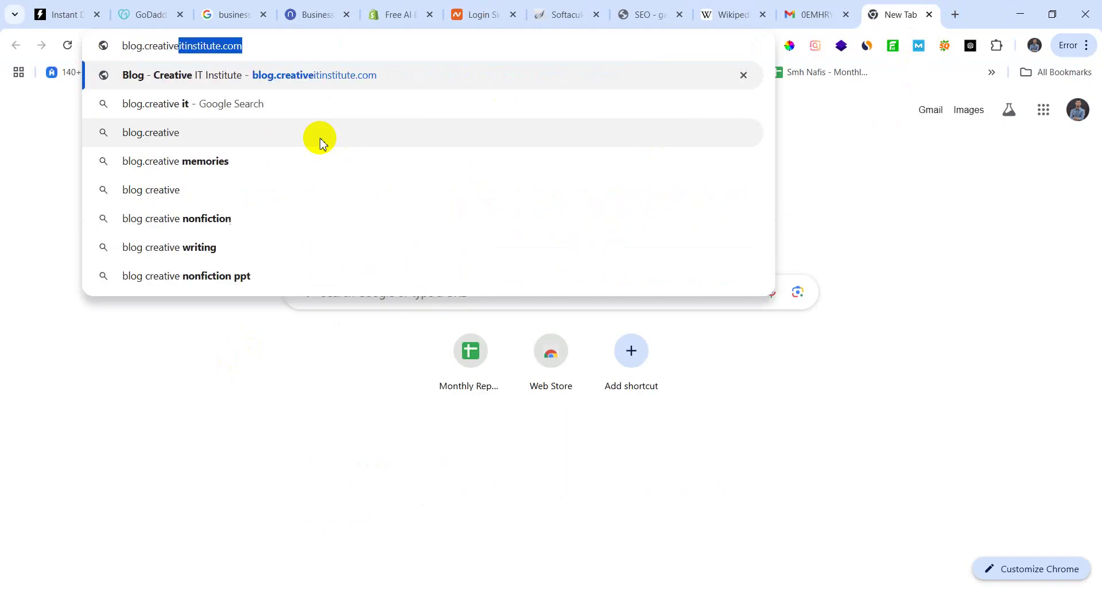
key(Return)
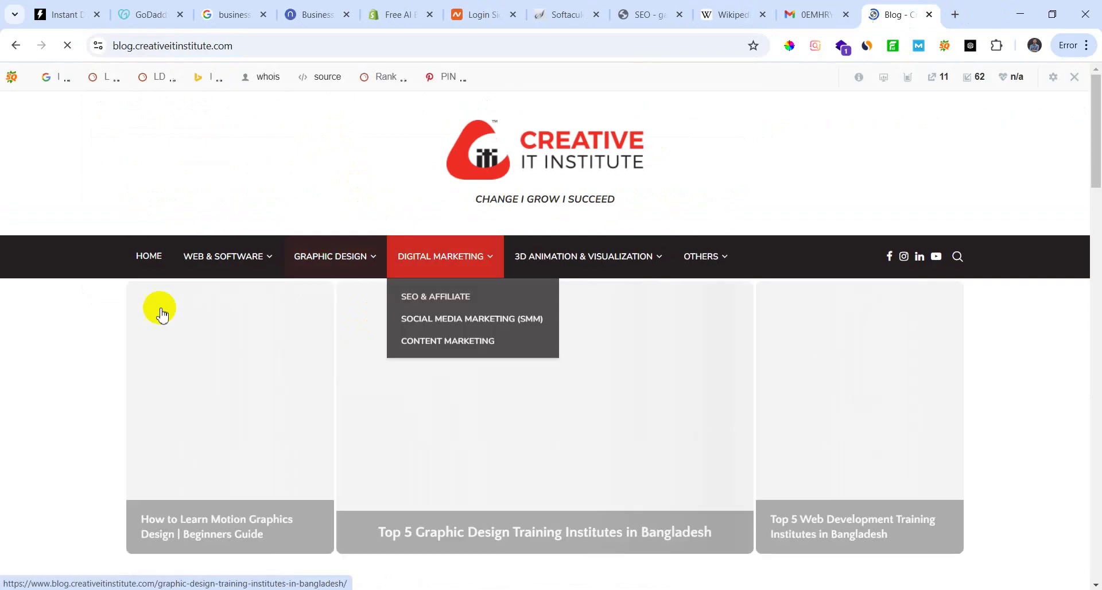
scroll(276, 374, down, 3)
scroll(276, 373, down, 7)
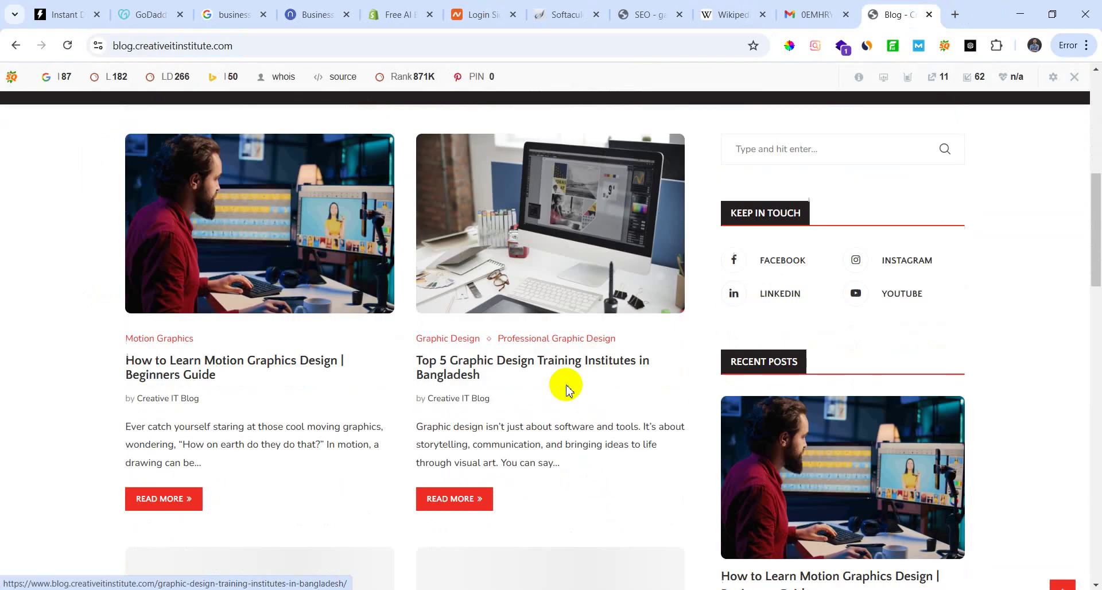
scroll(189, 327, up, 3)
scroll(189, 327, up, 2)
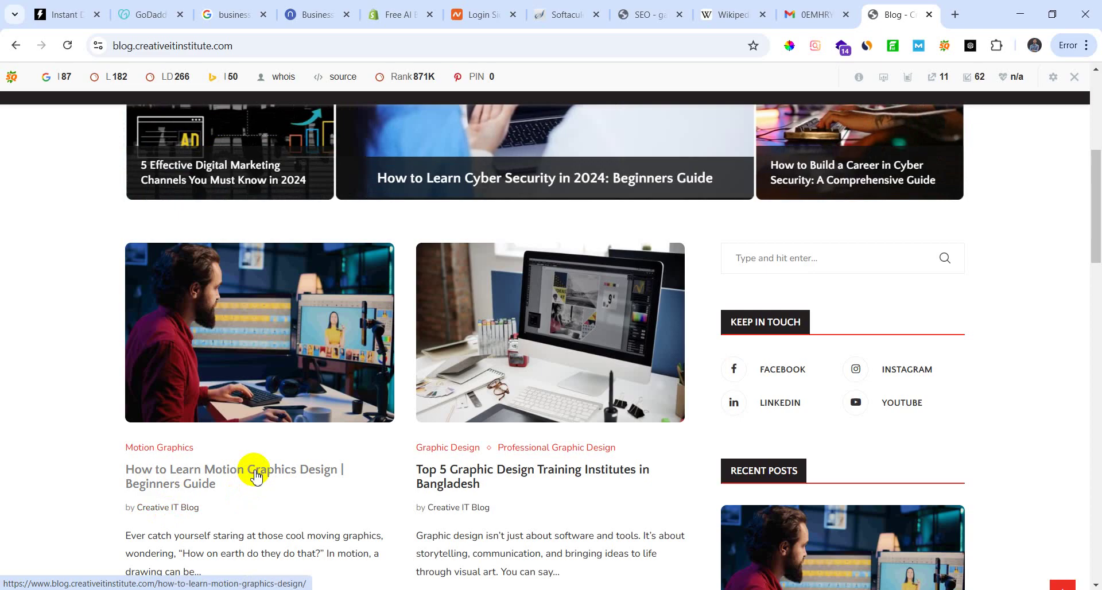
click(258, 474)
scroll(373, 358, down, 9)
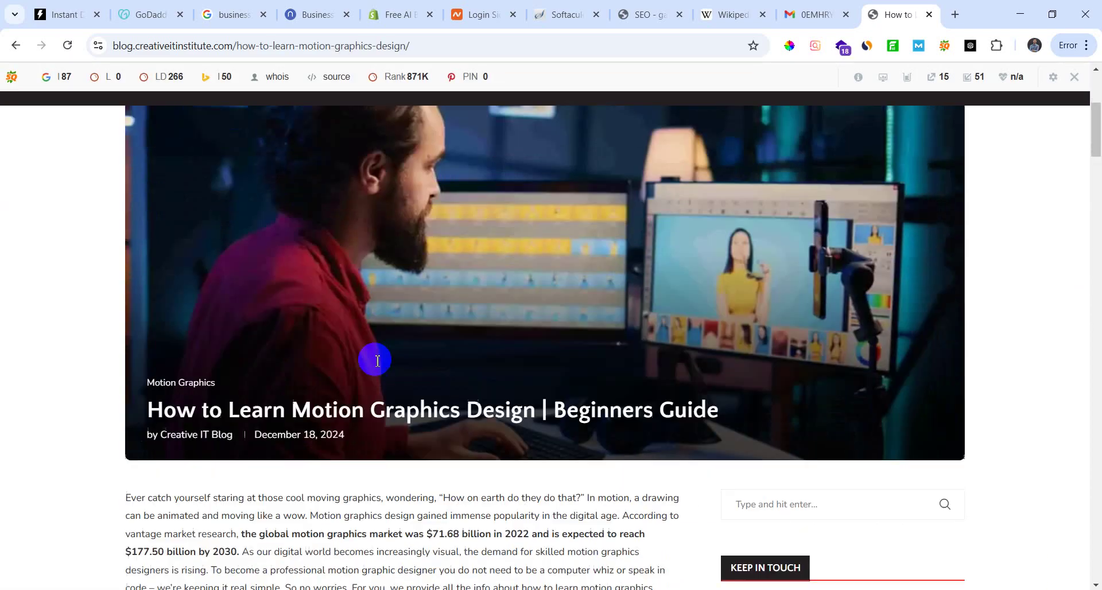
scroll(320, 376, up, 3)
scroll(356, 425, up, 4)
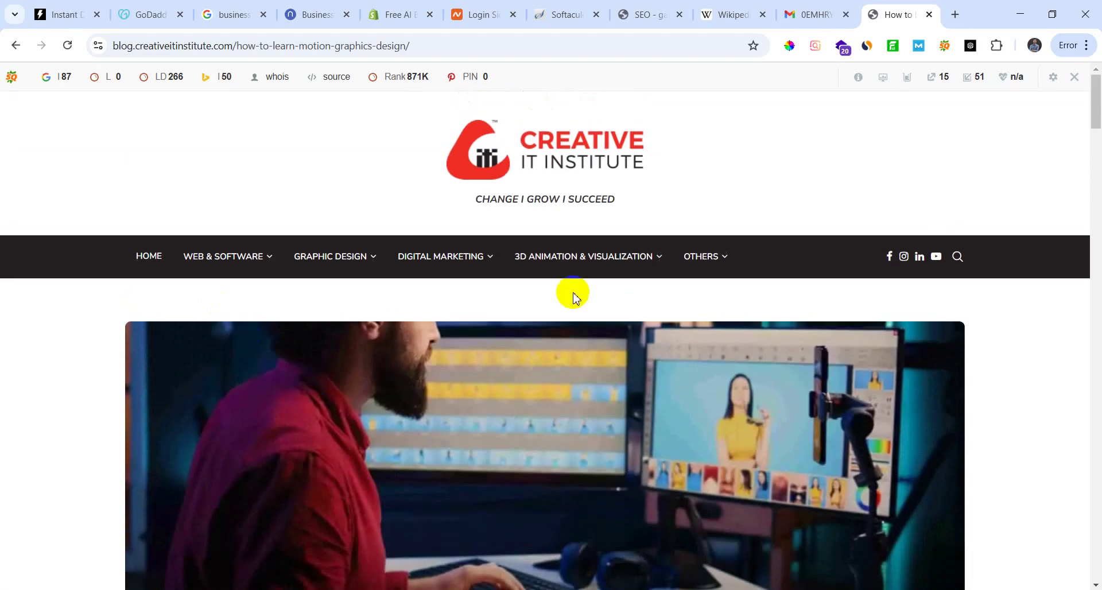
scroll(614, 275, down, 10)
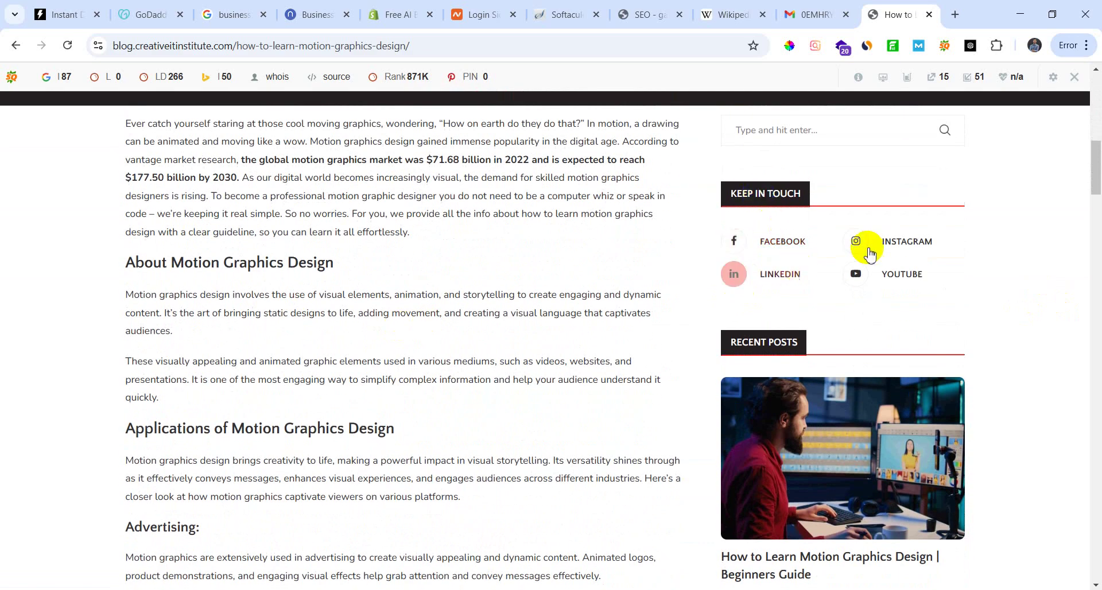
scroll(647, 327, up, 1)
scroll(647, 328, up, 4)
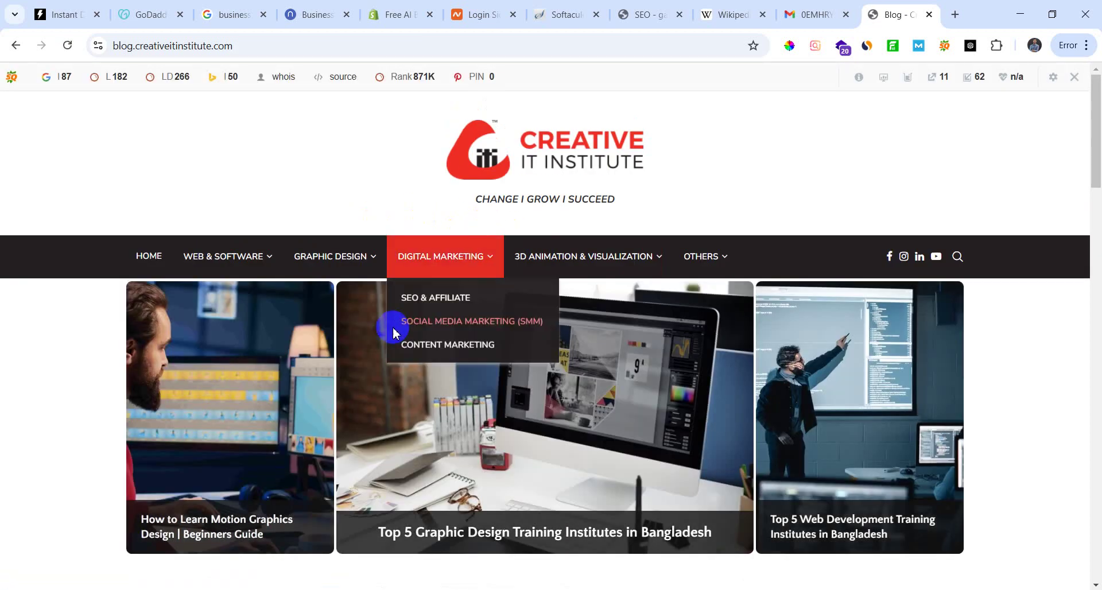
scroll(408, 423, down, 7)
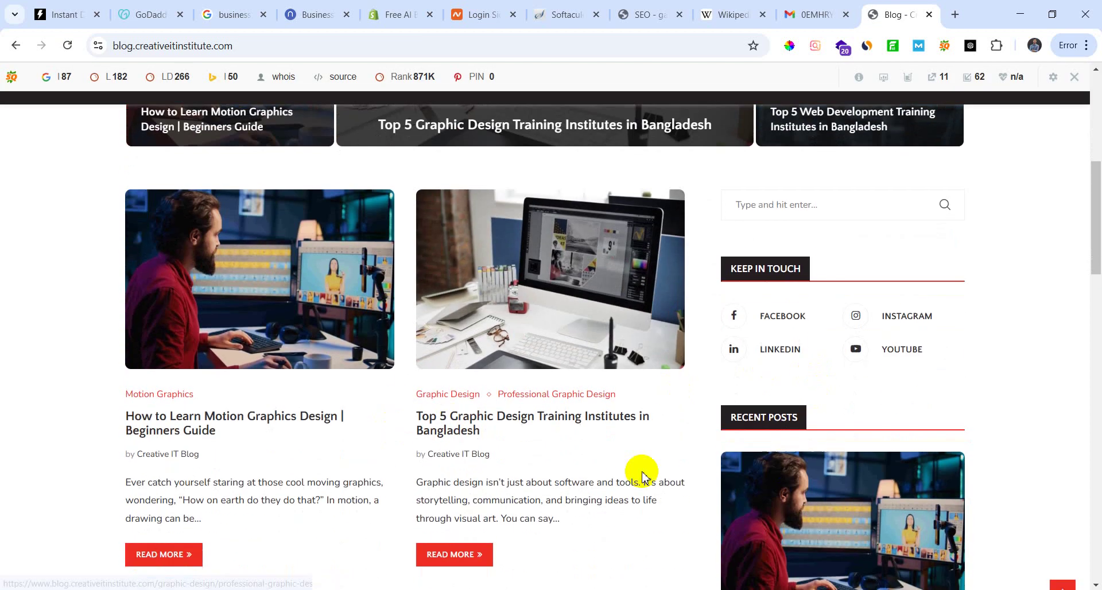
scroll(418, 423, down, 12)
scroll(534, 461, down, 13)
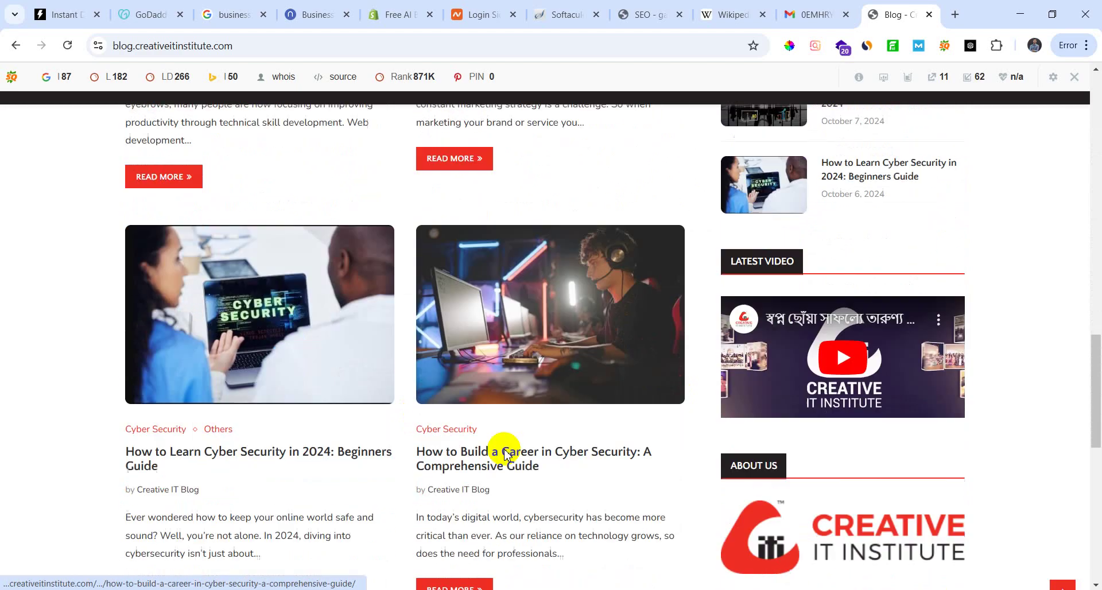
scroll(453, 461, up, 20)
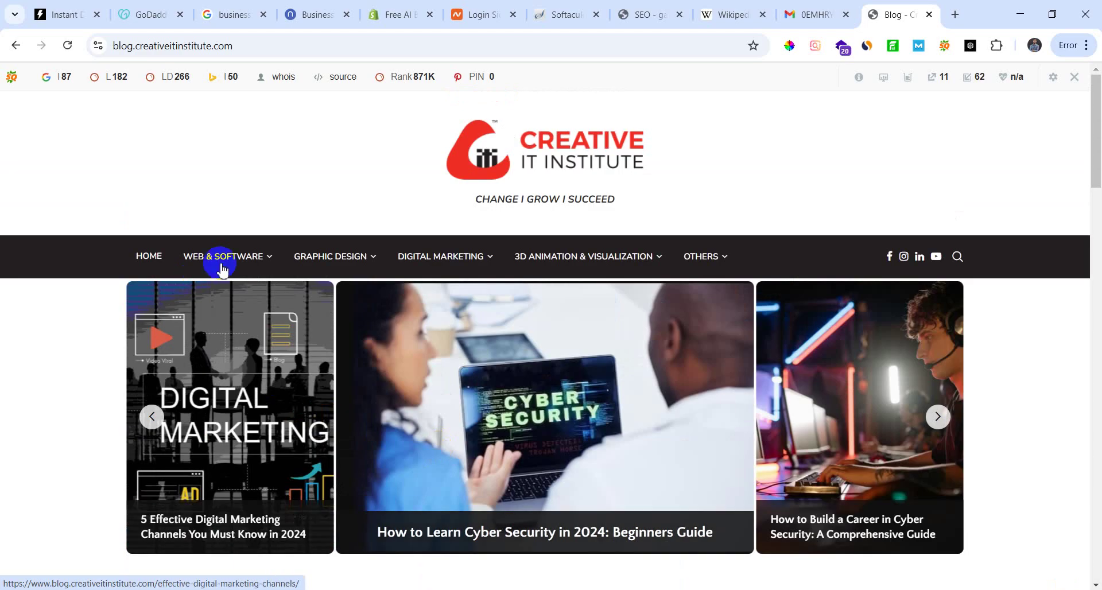
Step: Visit the main site's About us page, try blog.creativeitinstitute.com/about-us, then return home
click(154, 252)
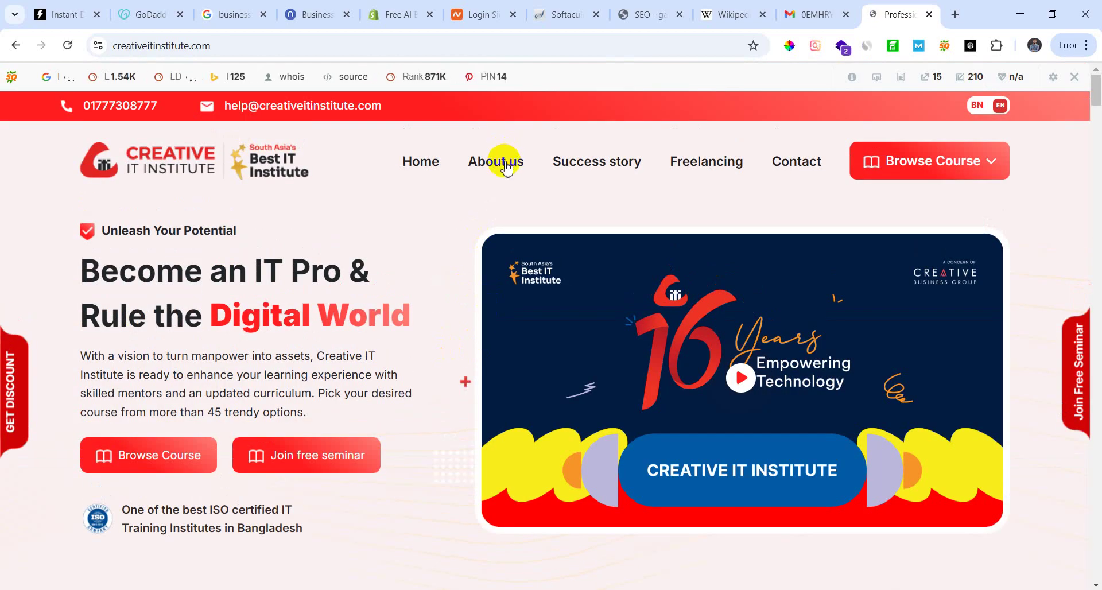
click(507, 166)
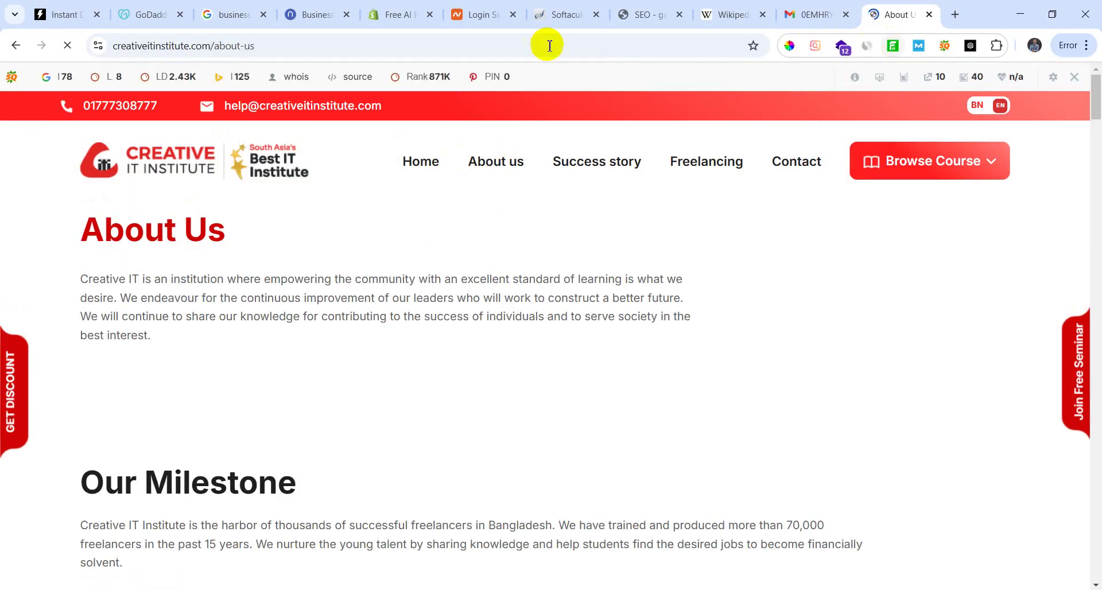
click(291, 45)
double_click(306, 45)
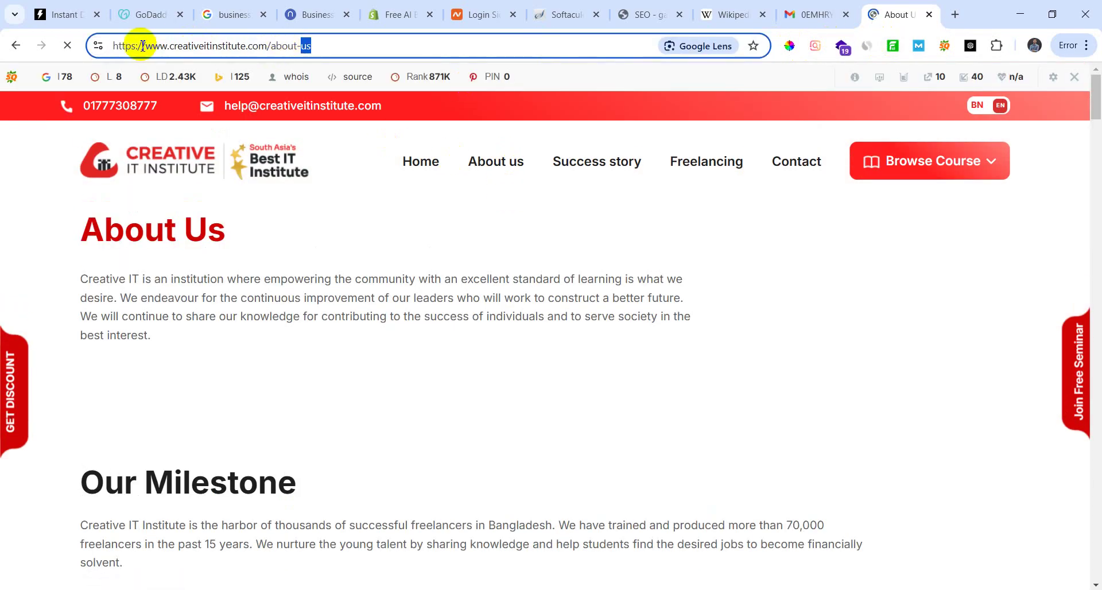
click(172, 45)
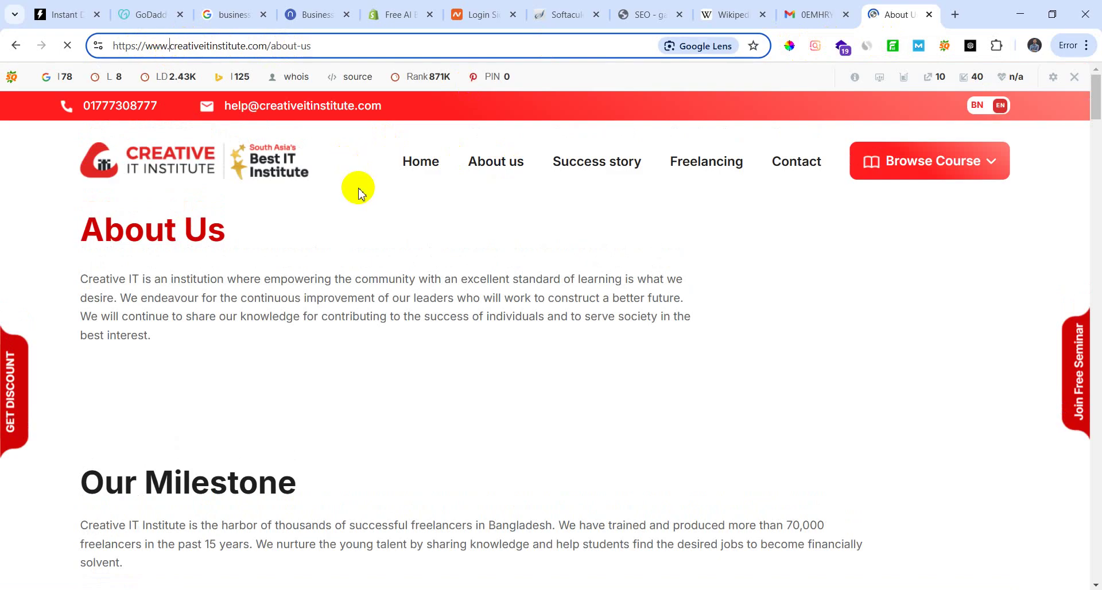
text(blog)
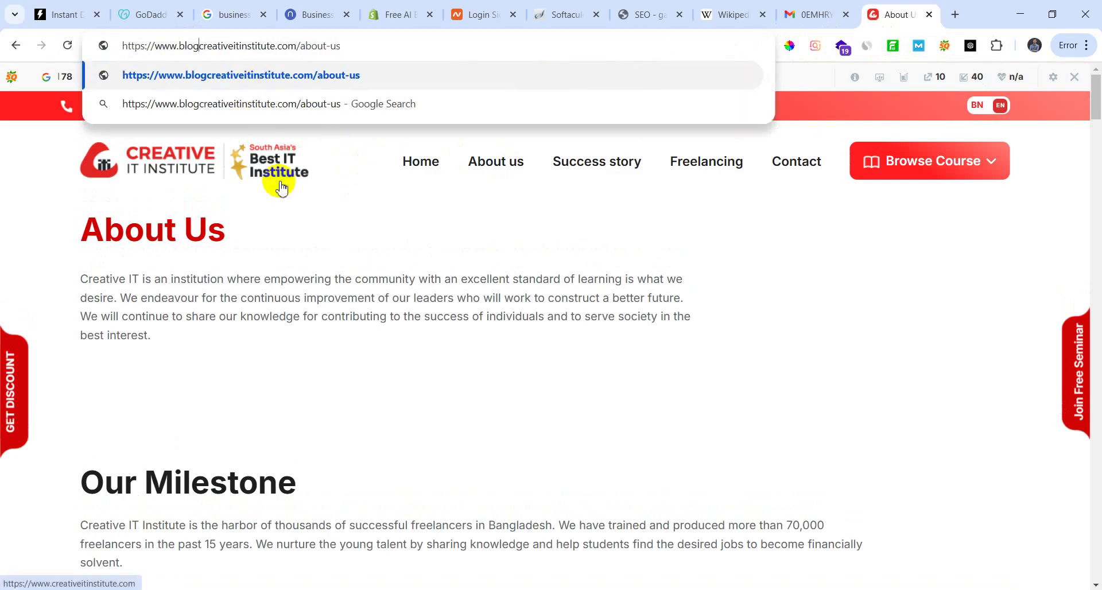
text(.)
key(Return)
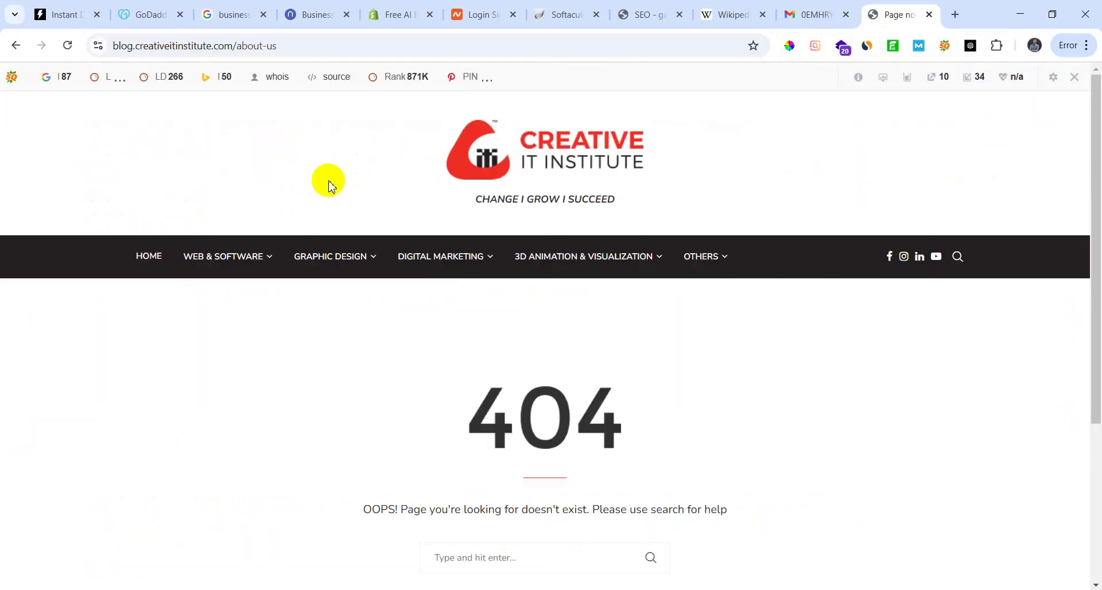
scroll(312, 351, down, 4)
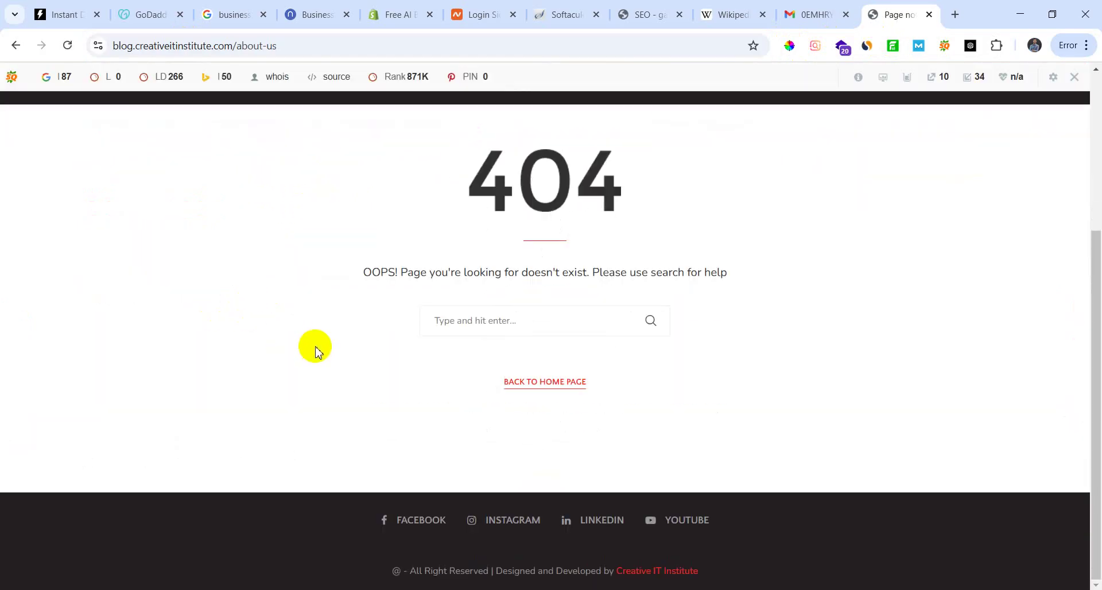
scroll(313, 345, up, 4)
click(151, 258)
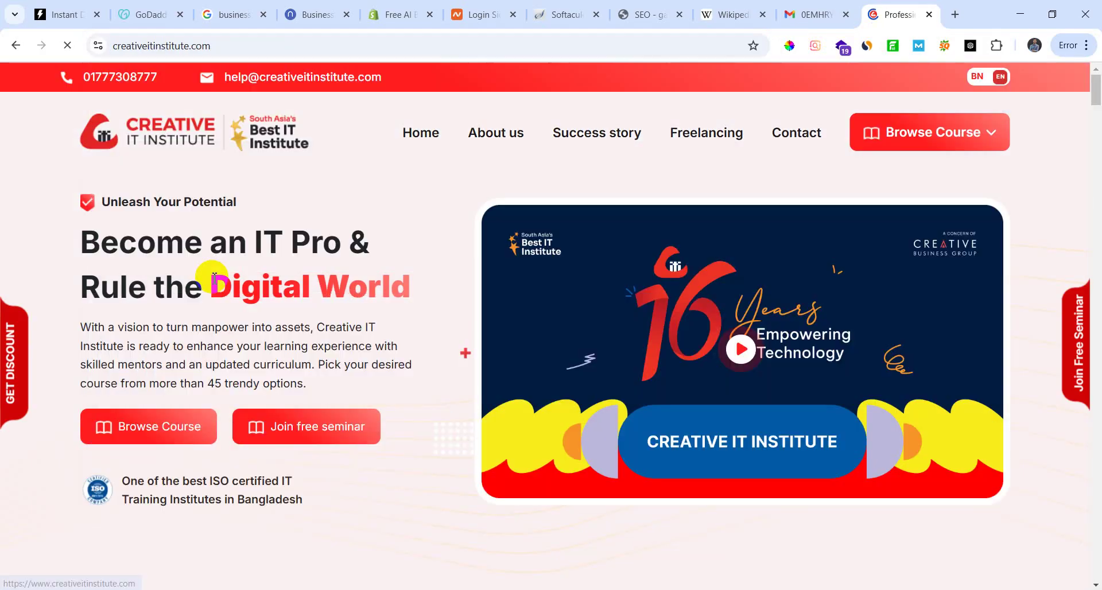
Step: Open the blog homepage in a fresh tab and read the Top 5 Graphic Design Training Institutes article
click(298, 45)
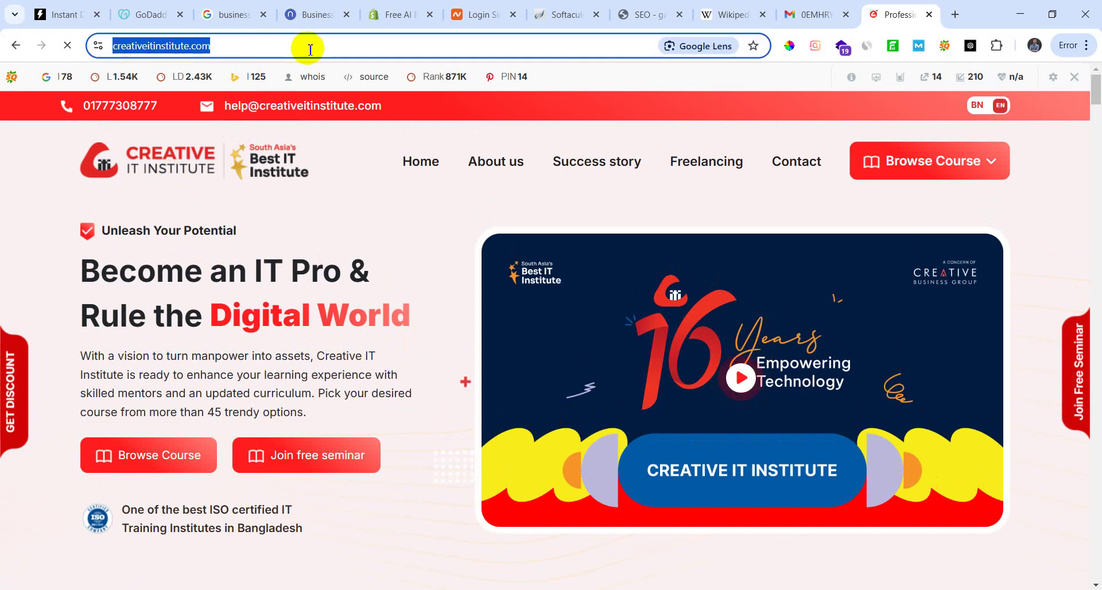
click(334, 49)
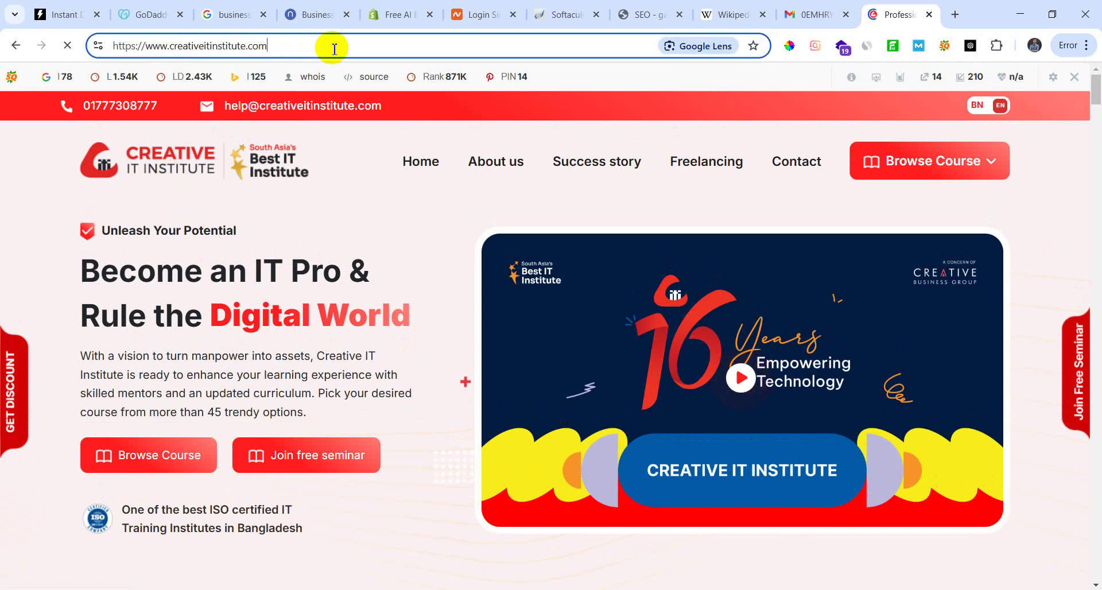
click(954, 15)
text(blog.crea)
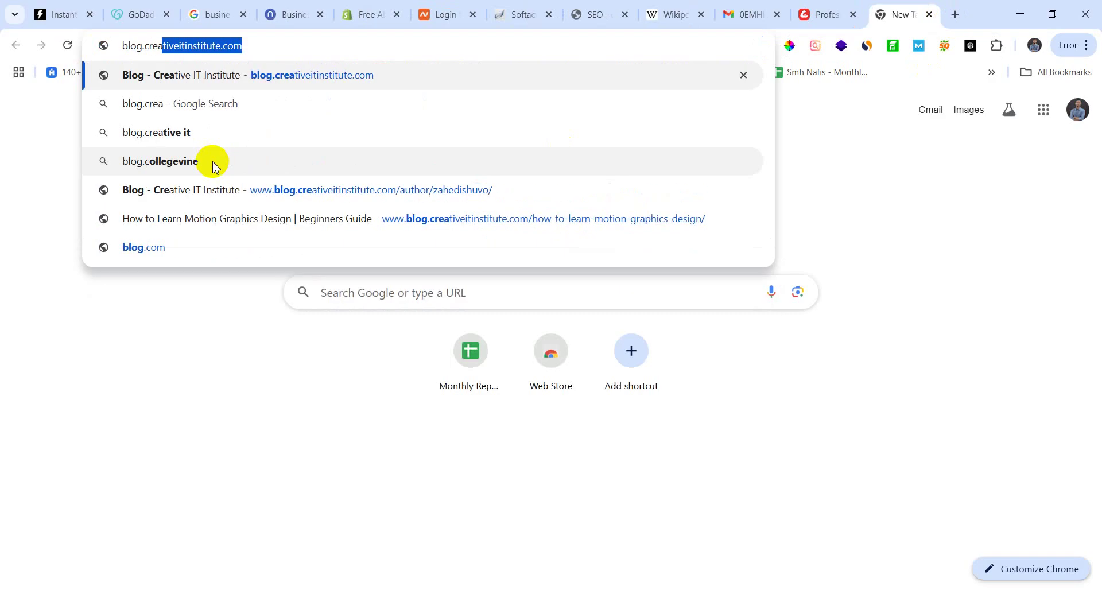
key(Return)
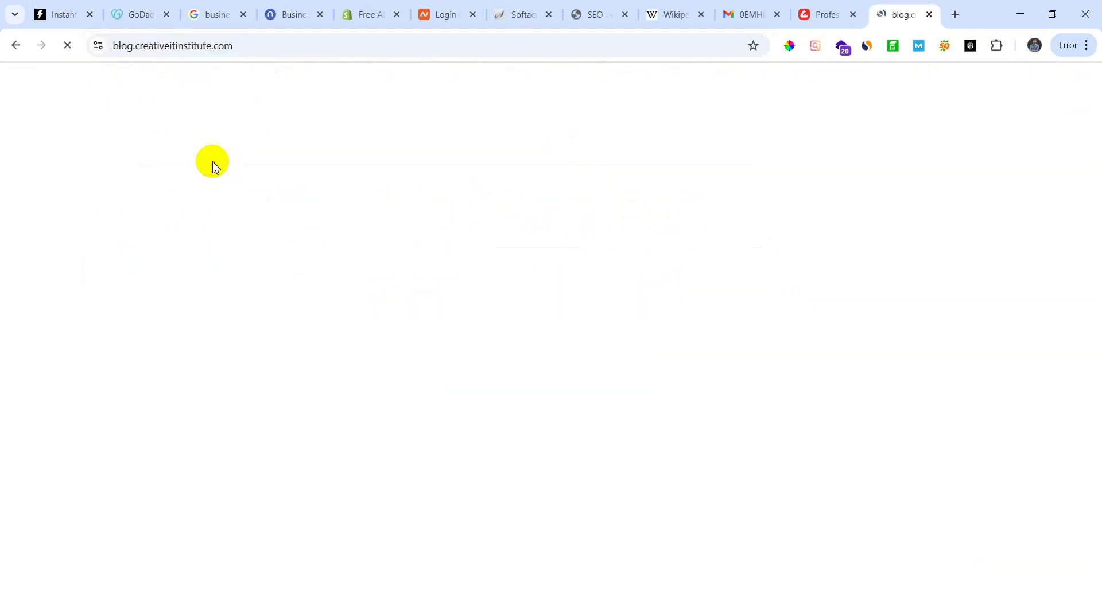
scroll(292, 379, down, 8)
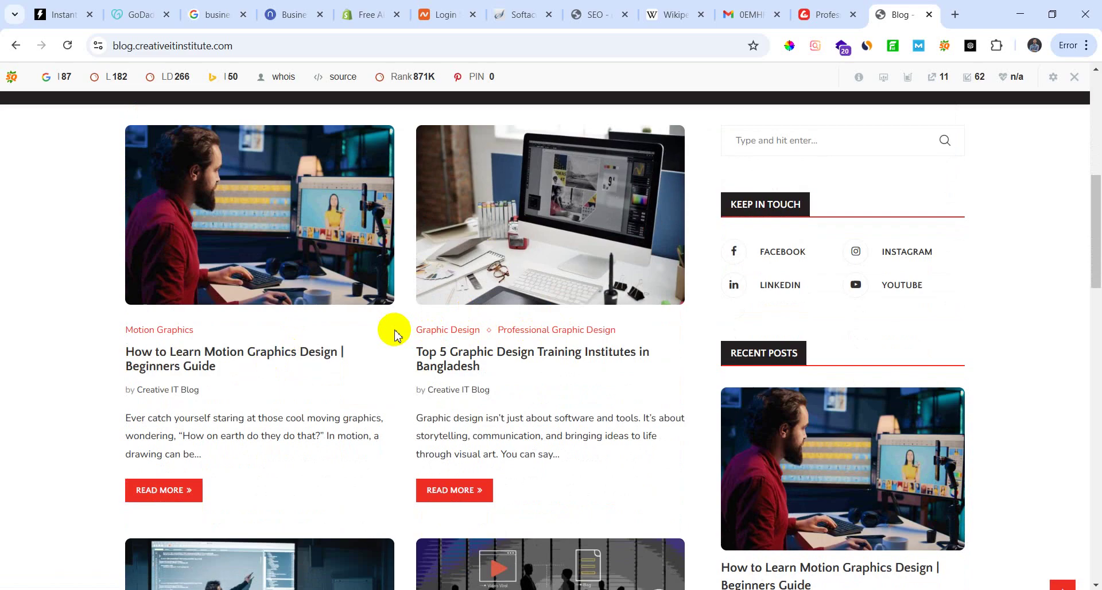
click(456, 490)
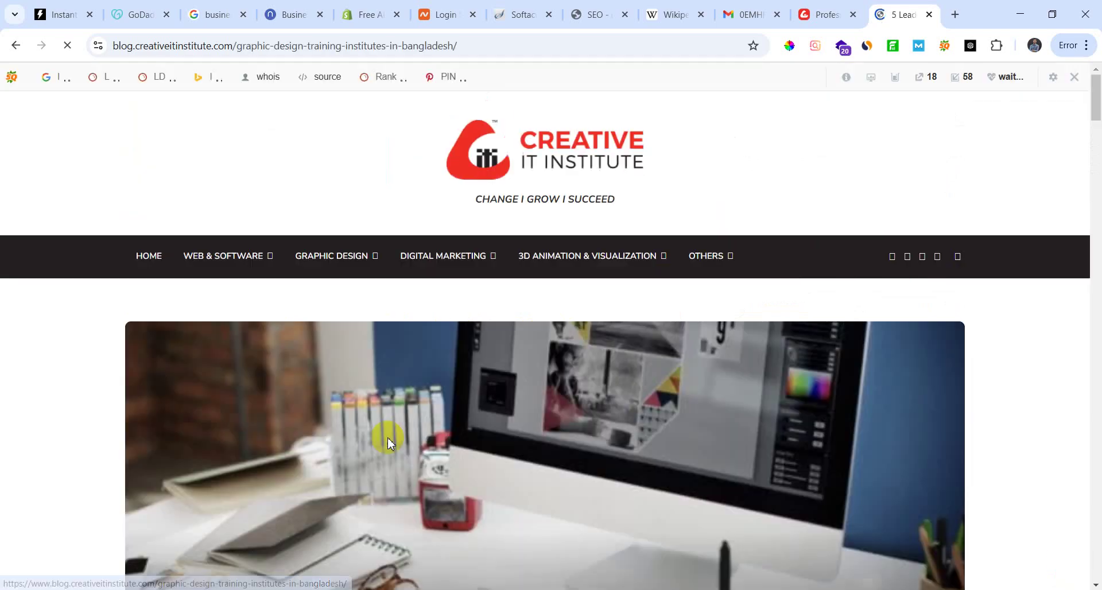
scroll(524, 311, down, 10)
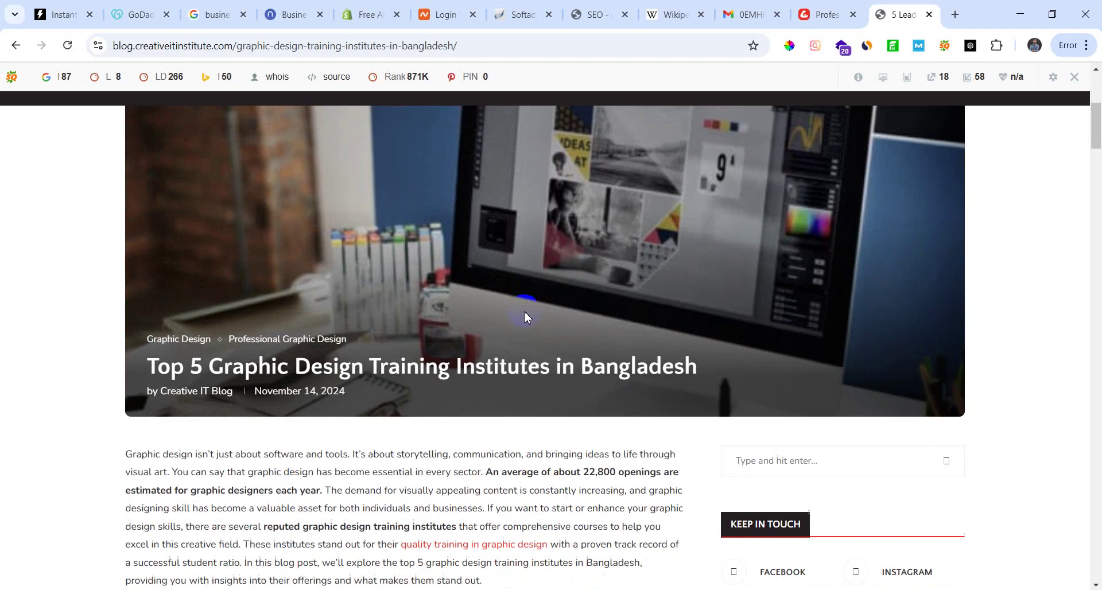
scroll(343, 251, up, 5)
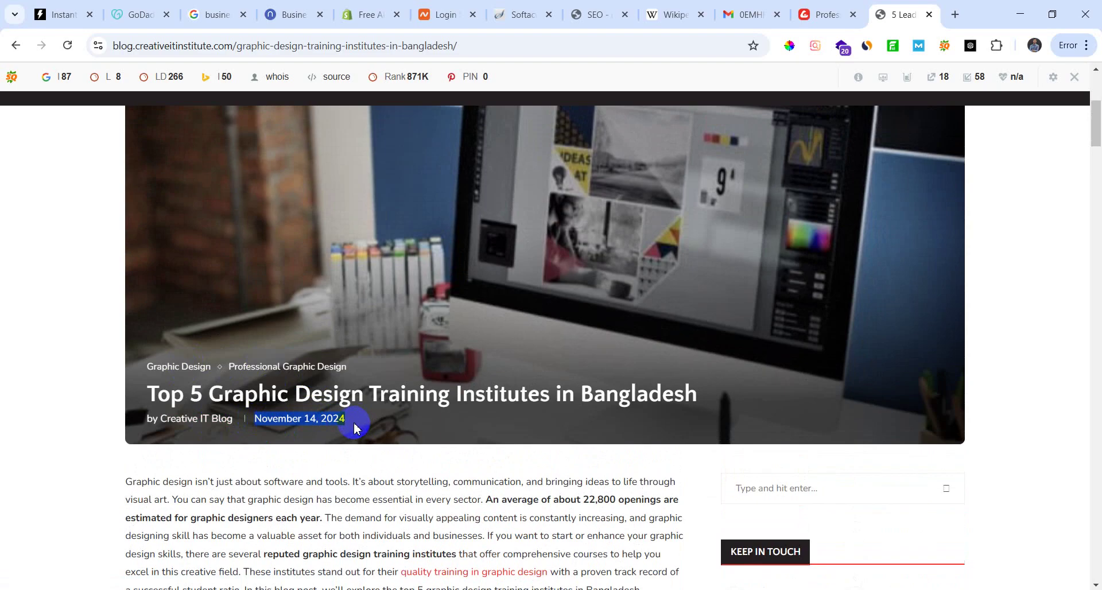
click(300, 467)
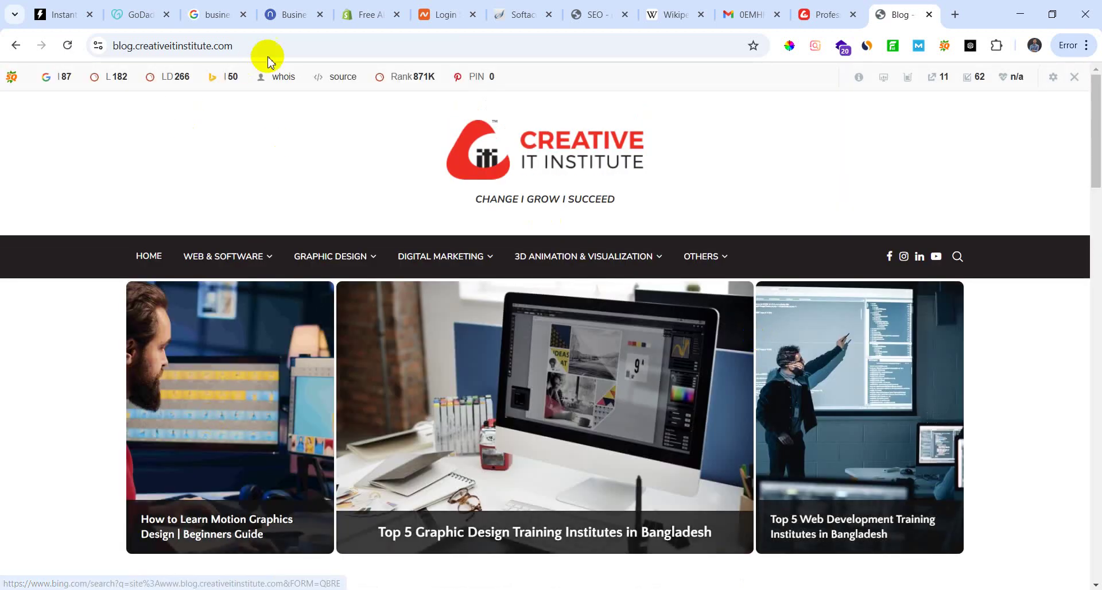
Step: Reveal the full www blog address, then switch to the Notepad class outline
click(330, 46)
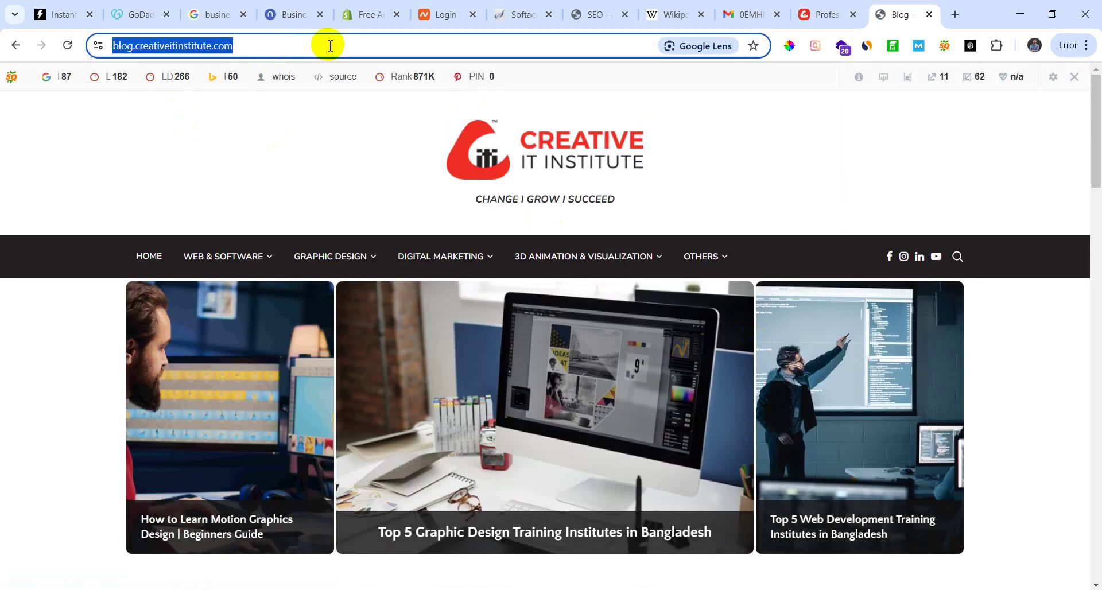
click(331, 46)
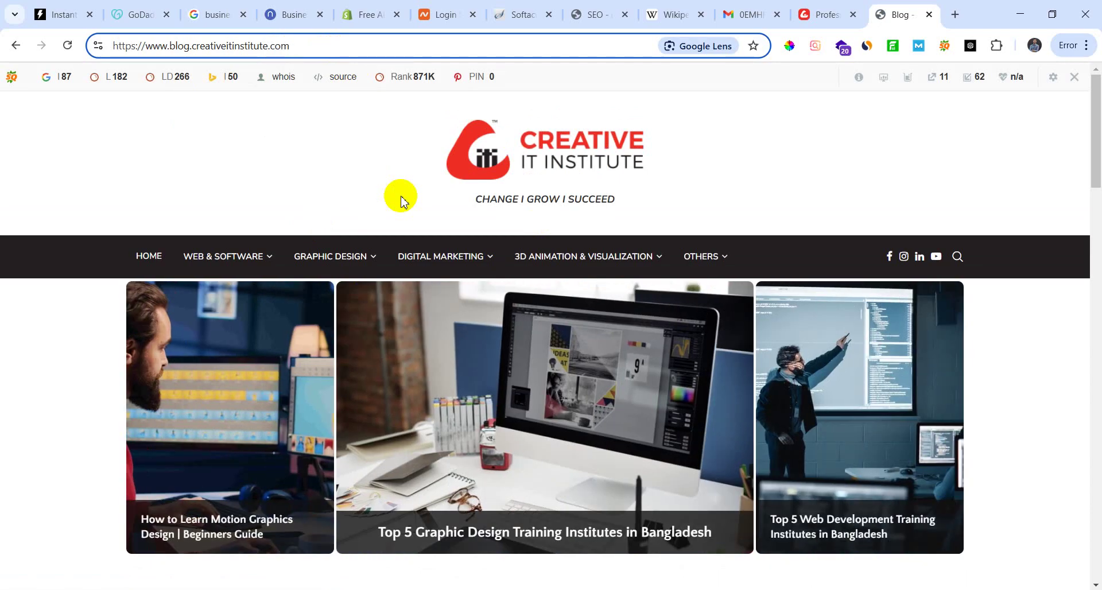
key(alt+Tab)
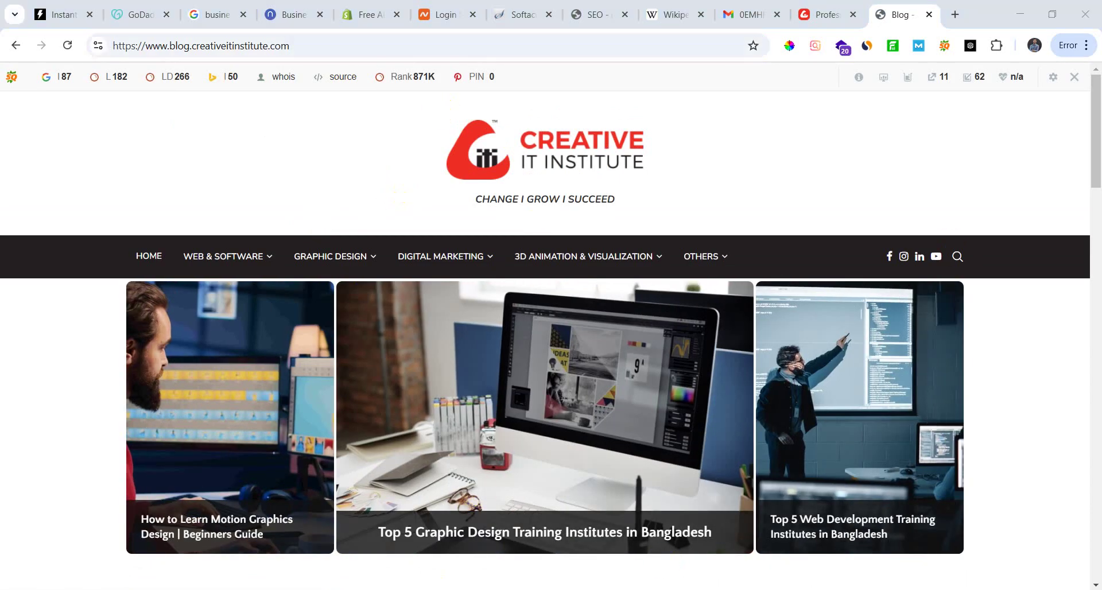
click(276, 360)
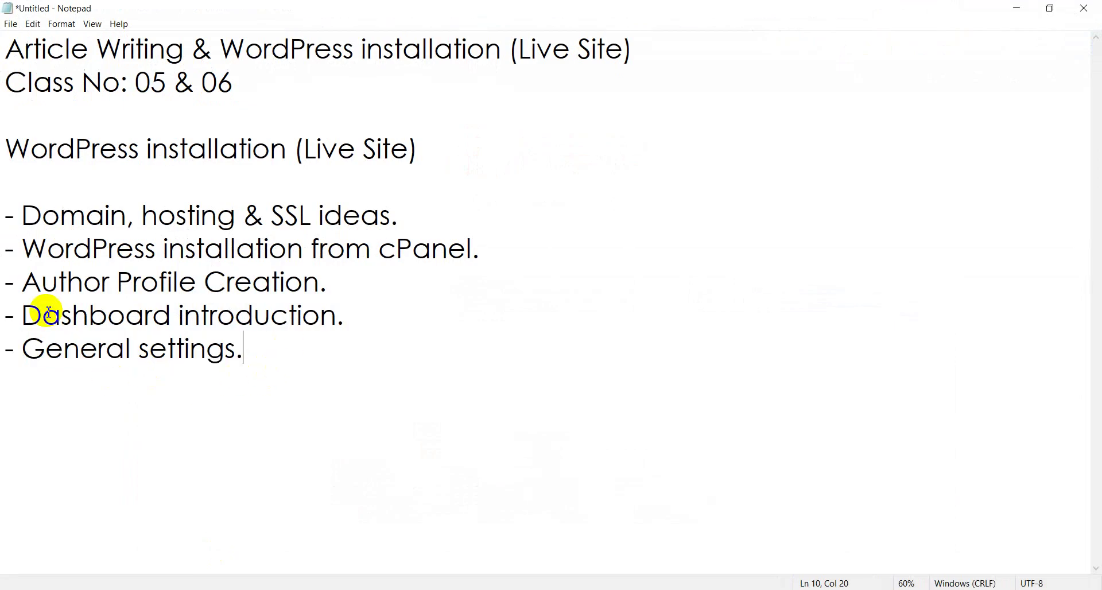
Step: Highlight 'Dashboard introduction.' after Author Profile Creation in the outline, then switch to Chrome
click(23, 280)
drag(98, 282, 346, 285)
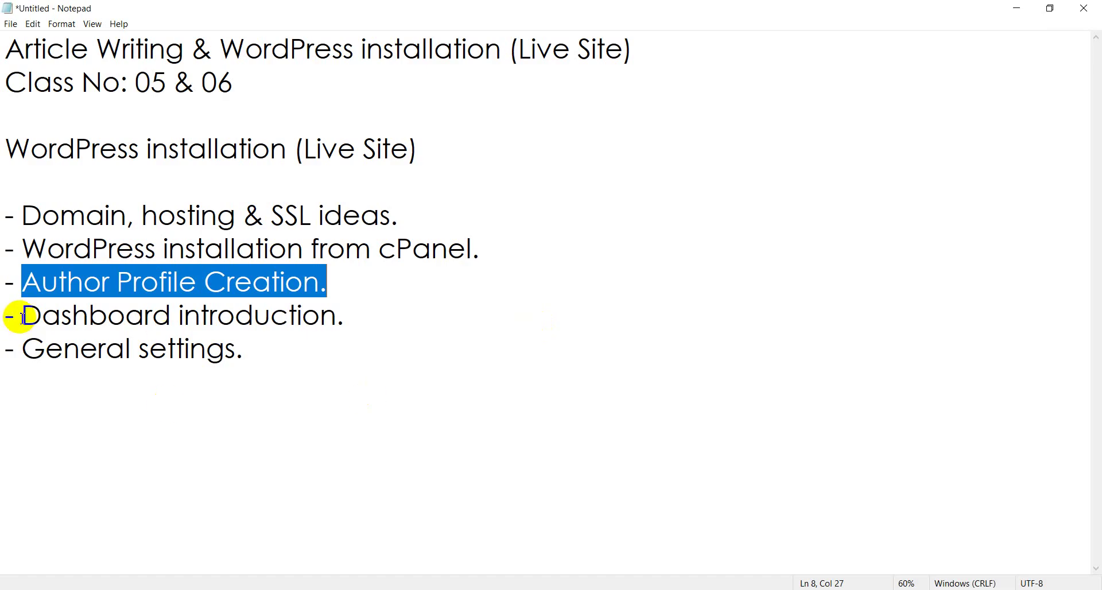
drag(21, 317, 412, 314)
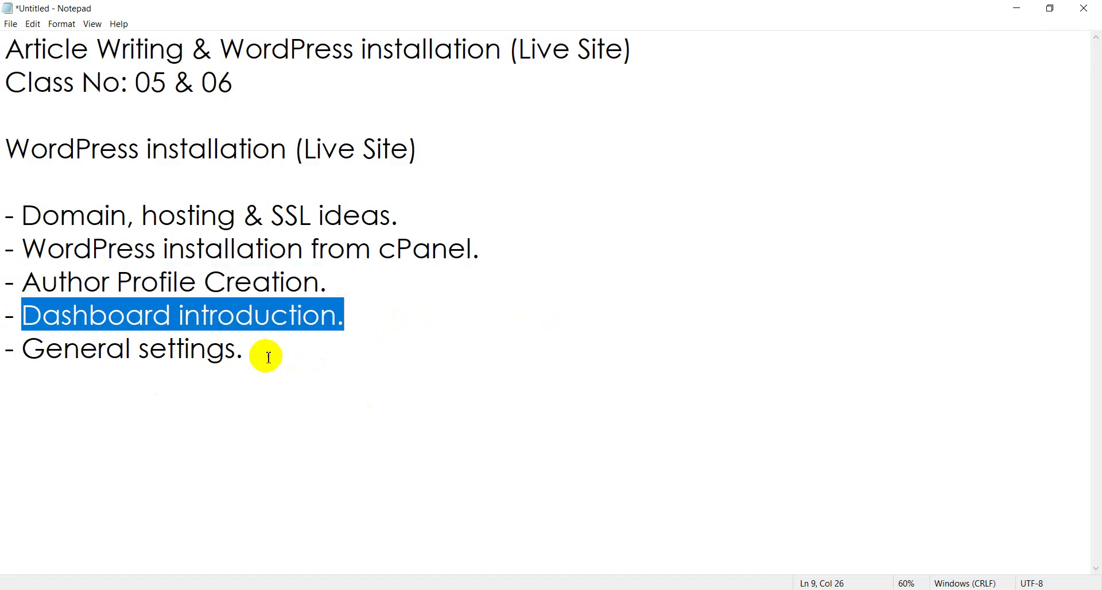
click(303, 586)
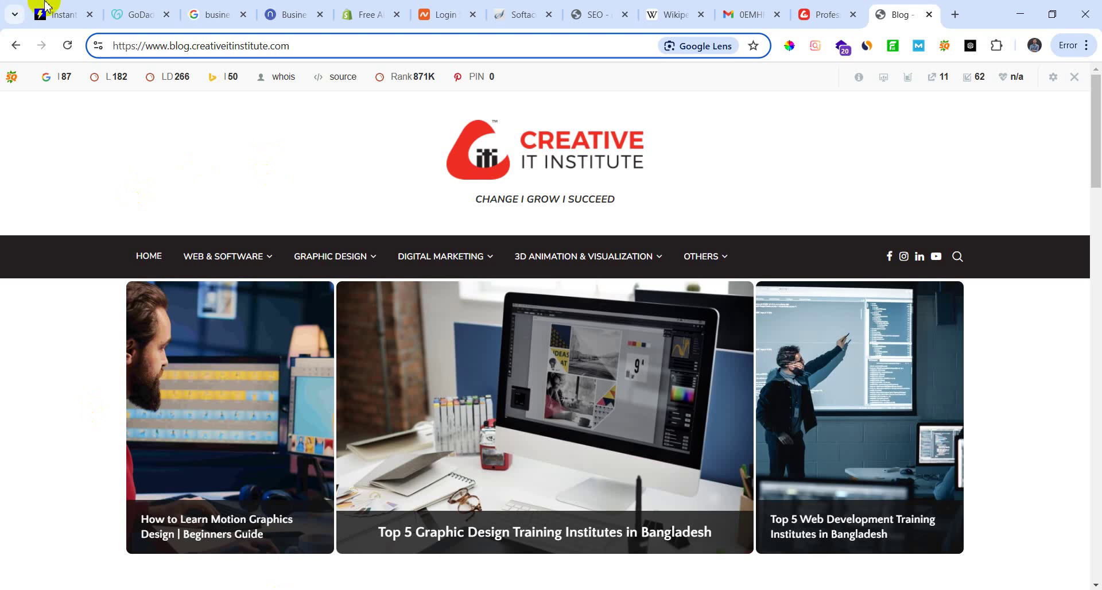
Step: Find the tab with the site's SEO post, enter the WordPress admin and open the Dashboard
click(32, 12)
click(673, 12)
click(592, 12)
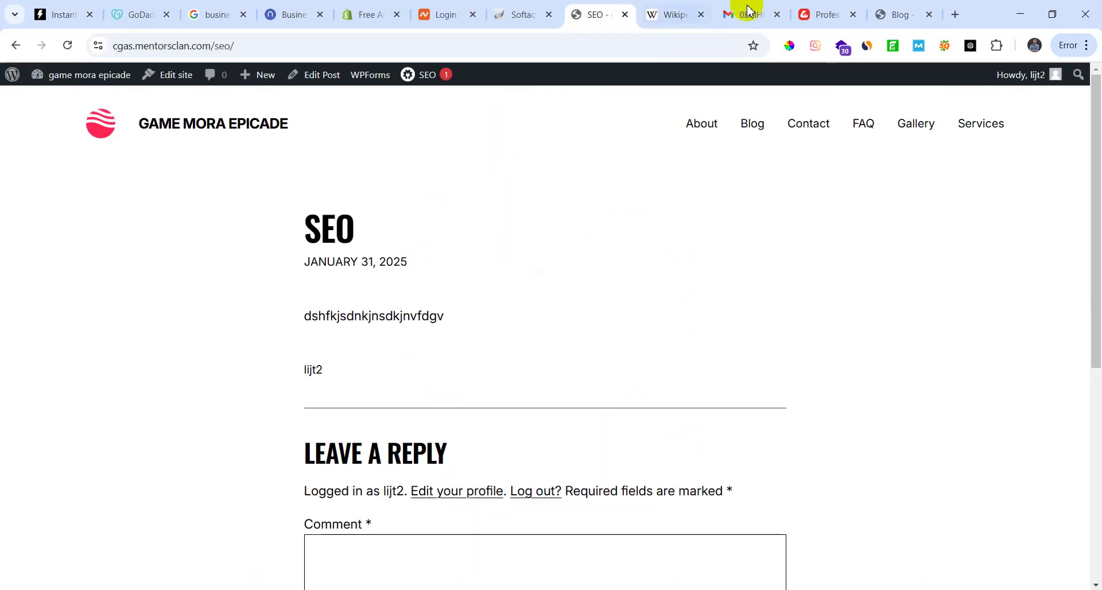
click(836, 14)
click(893, 14)
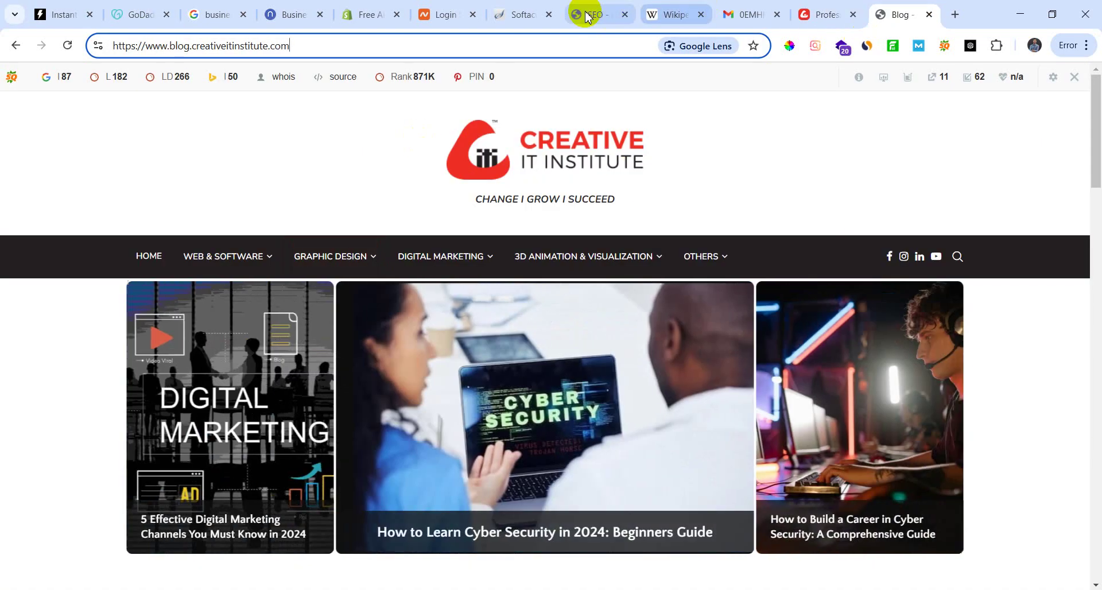
click(586, 13)
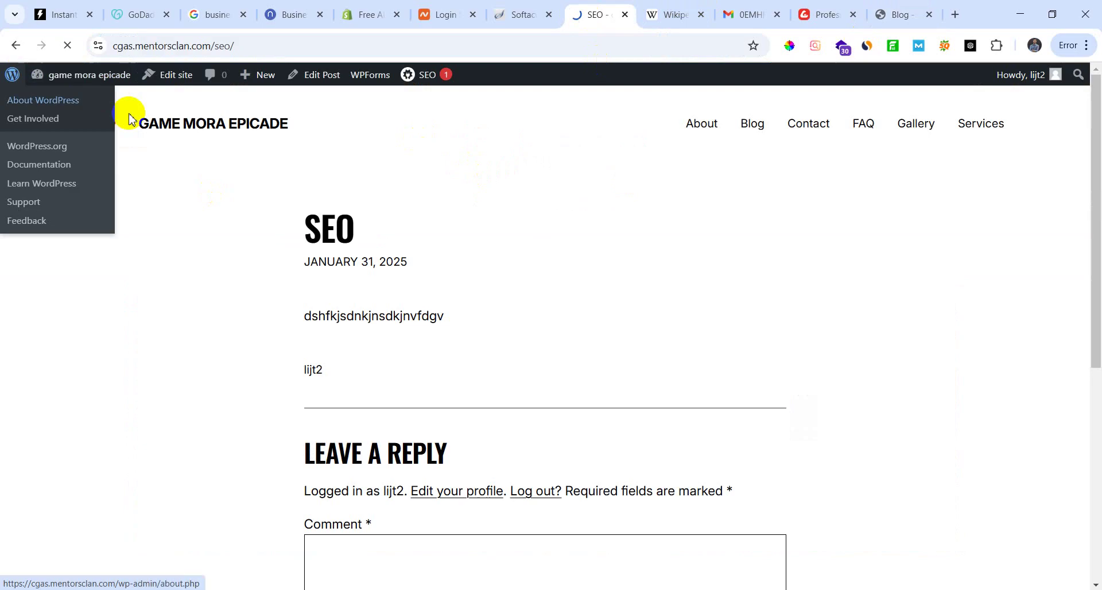
click(109, 95)
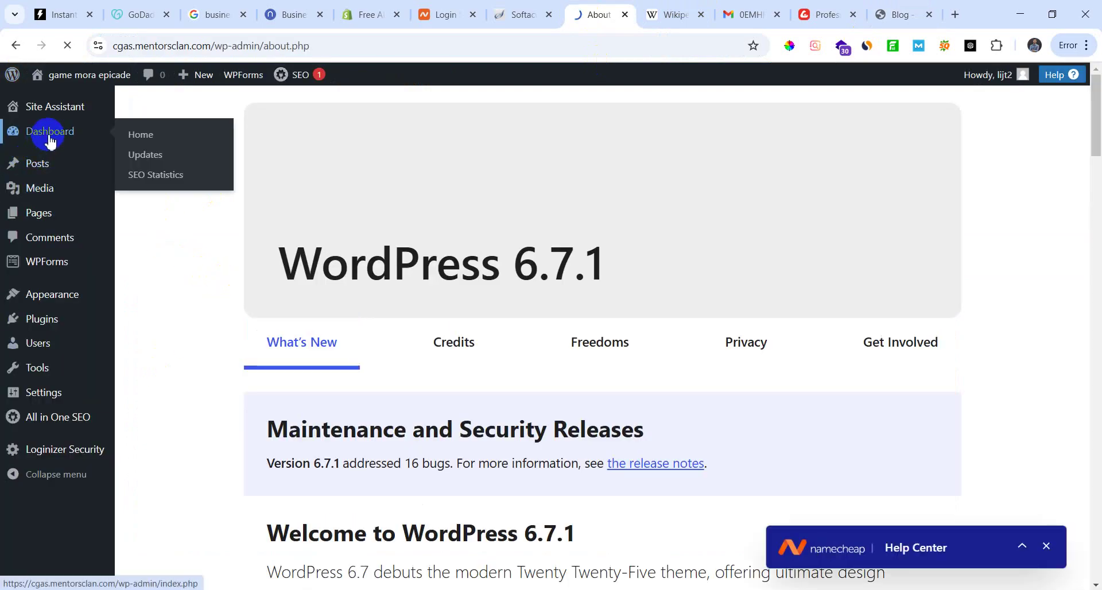
click(50, 141)
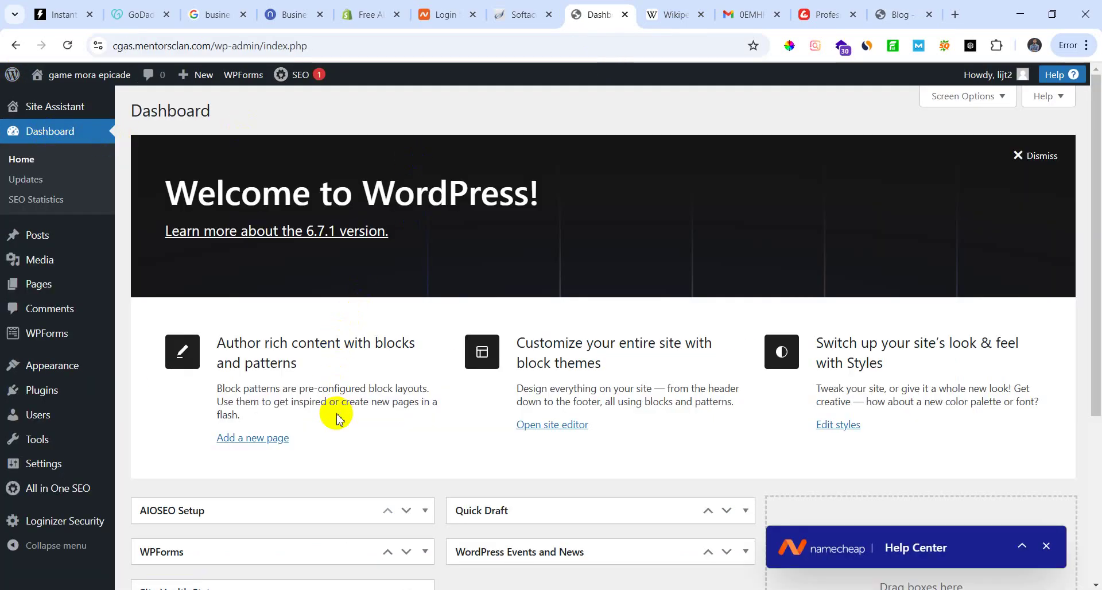
Step: Move At a Glance above WPForms, keep Site Health Status below it, and expand WPForms
scroll(322, 451, down, 4)
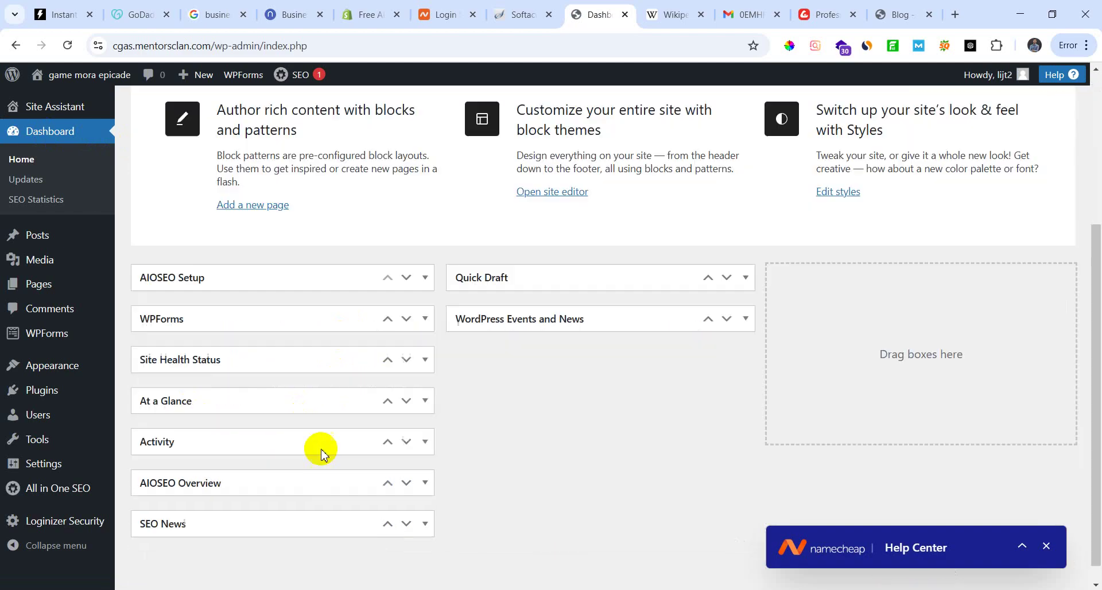
scroll(246, 458, up, 5)
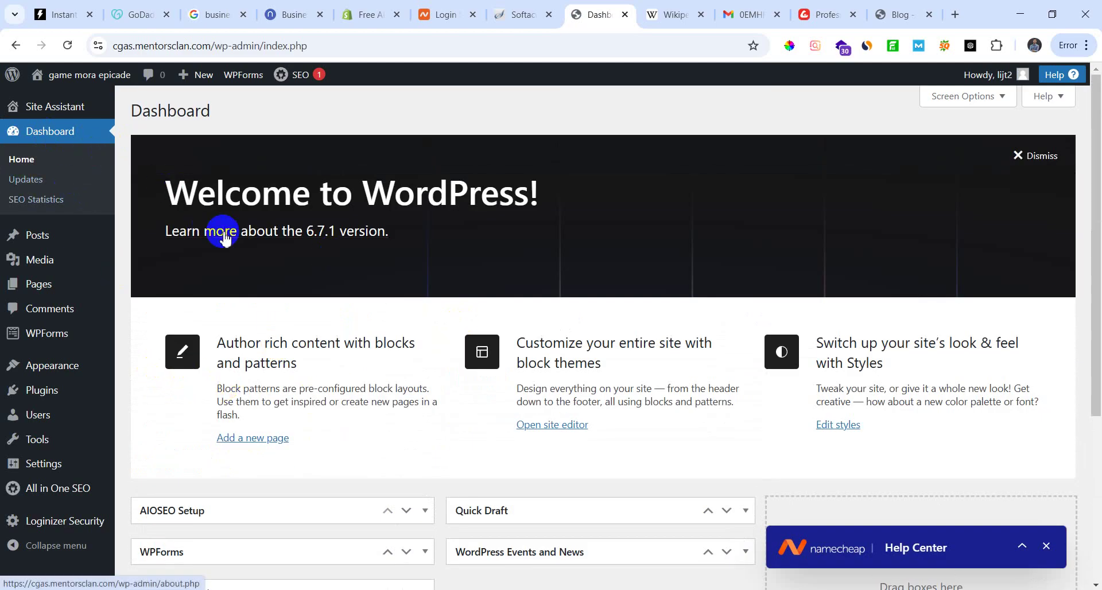
scroll(356, 406, down, 2)
scroll(357, 406, up, 3)
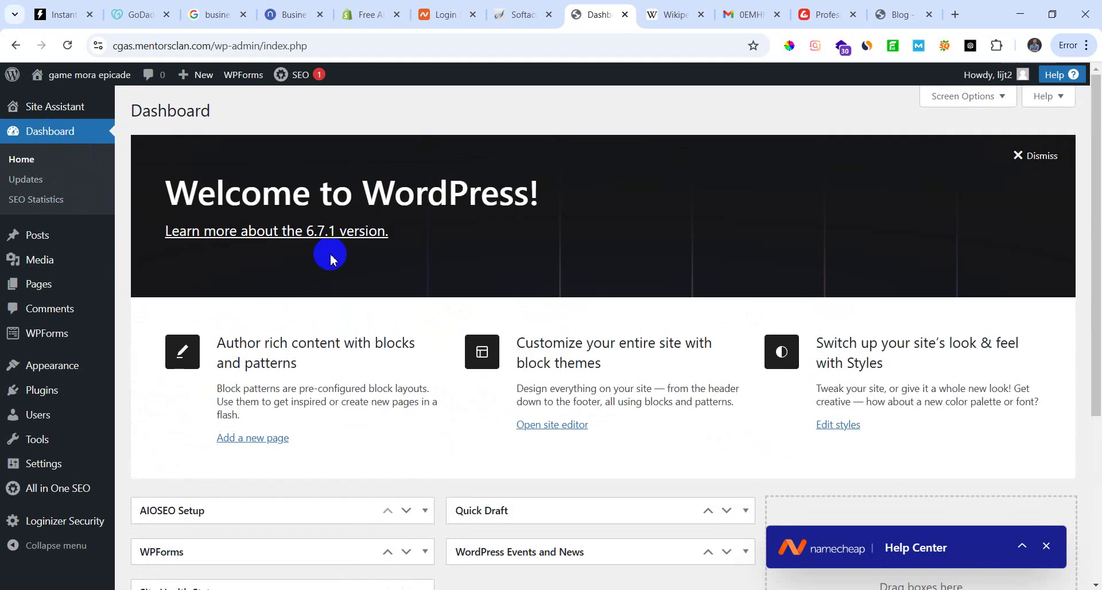
scroll(290, 433, down, 2)
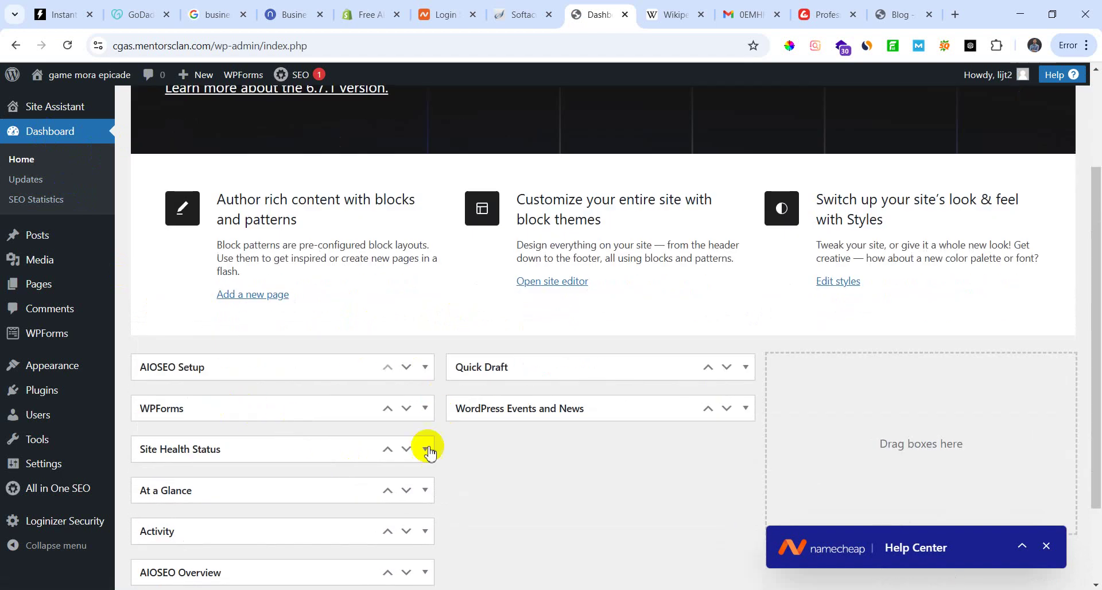
scroll(310, 402, down, 1)
scroll(246, 370, down, 1)
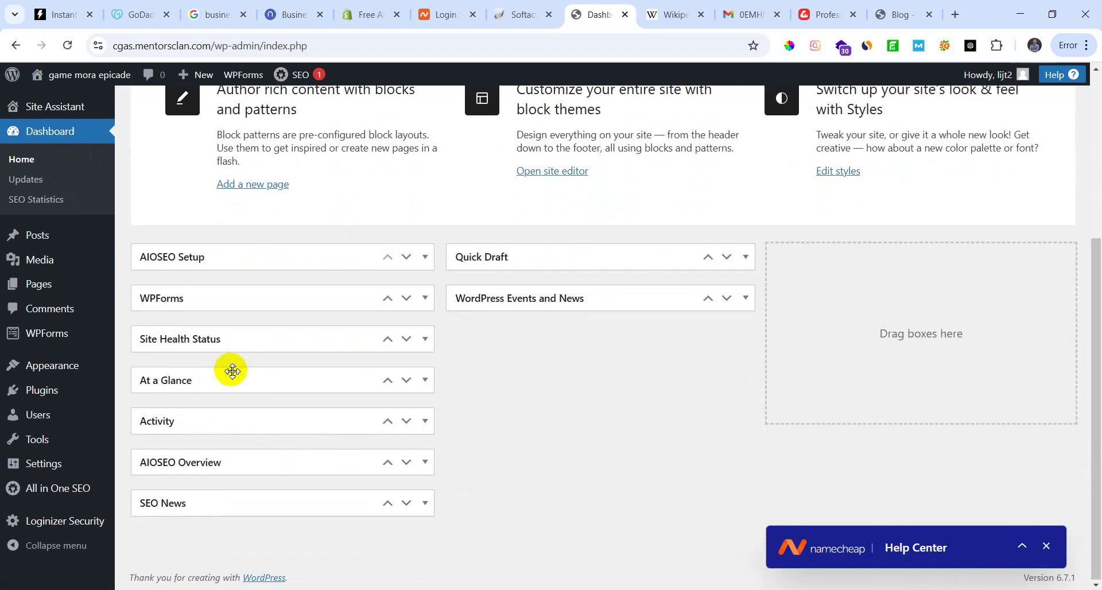
click(406, 339)
click(388, 338)
click(425, 338)
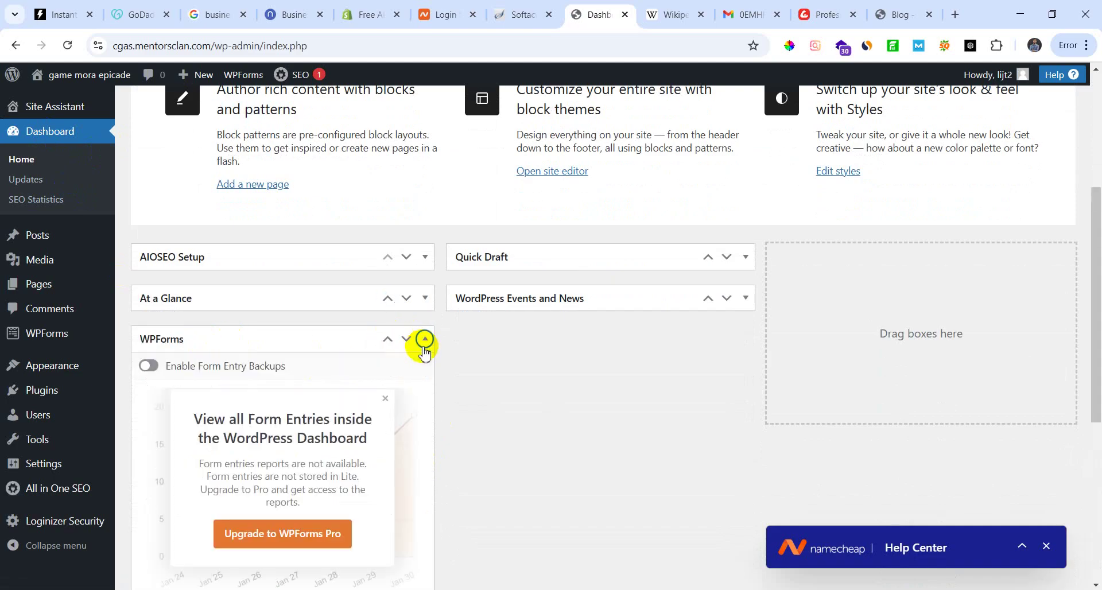
Step: Expand Site Health Status and Activity, then open 'What Makes Game Mora Epicade Stand Out?' for editing
scroll(304, 450, down, 1)
scroll(304, 447, down, 5)
scroll(247, 425, up, 4)
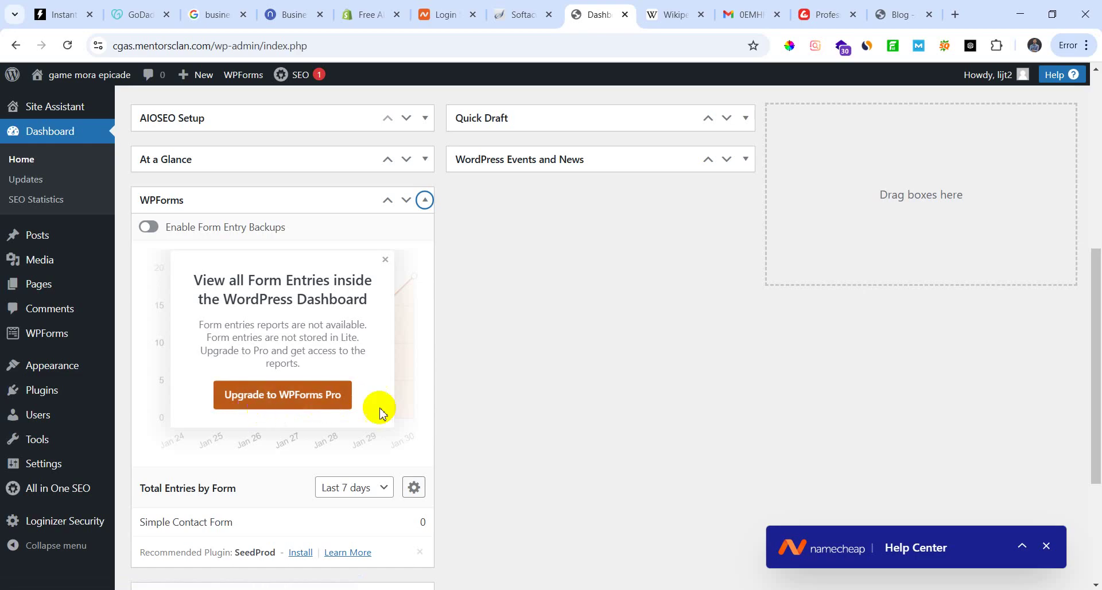
scroll(299, 343, up, 2)
scroll(259, 394, down, 5)
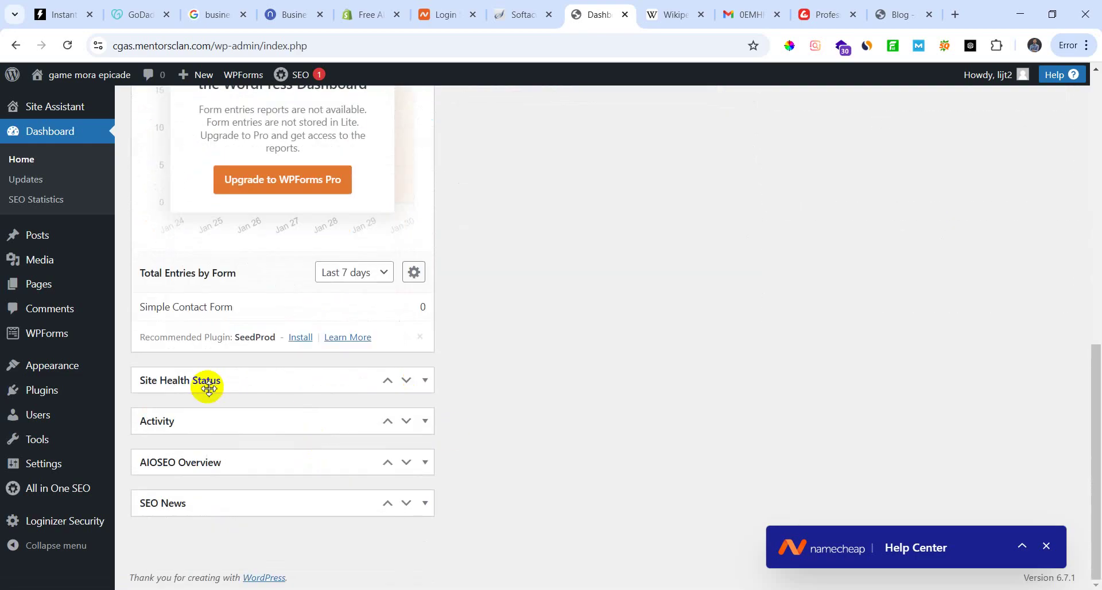
click(425, 380)
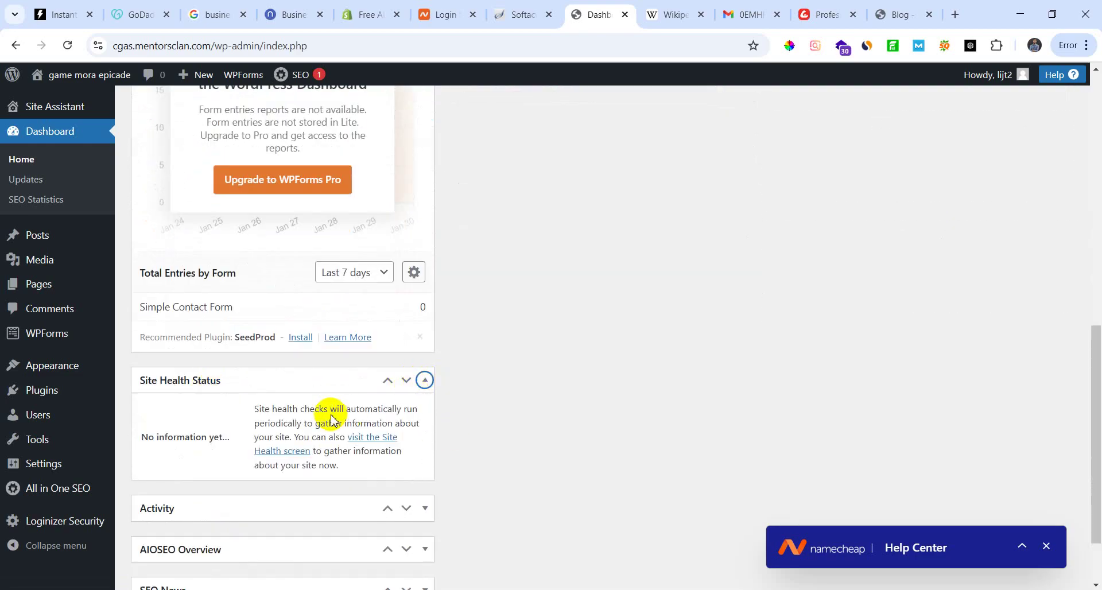
scroll(178, 379, down, 2)
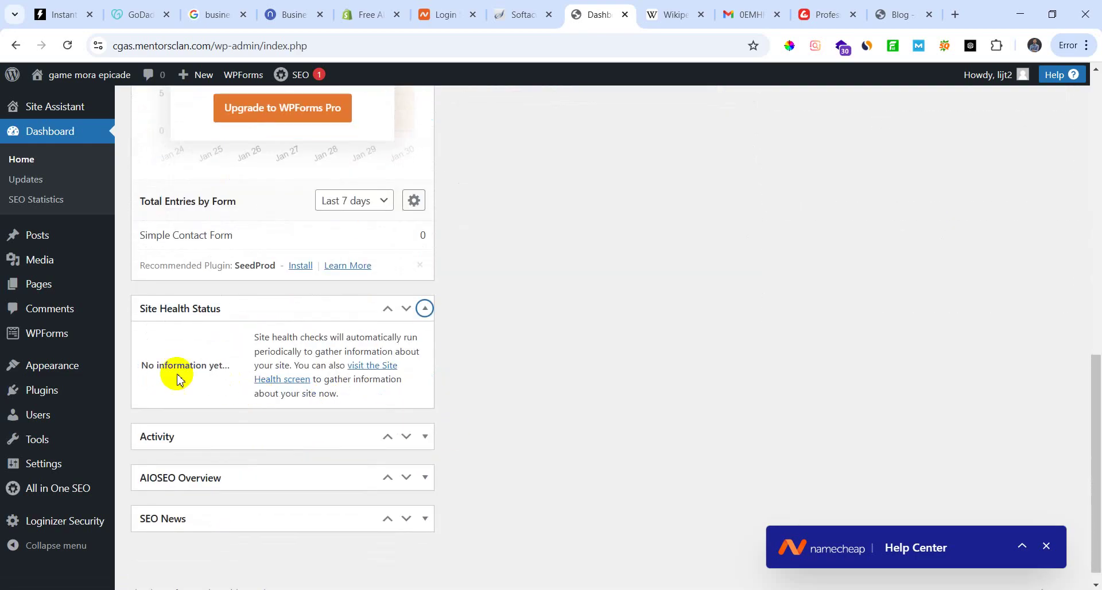
click(425, 438)
scroll(278, 413, down, 5)
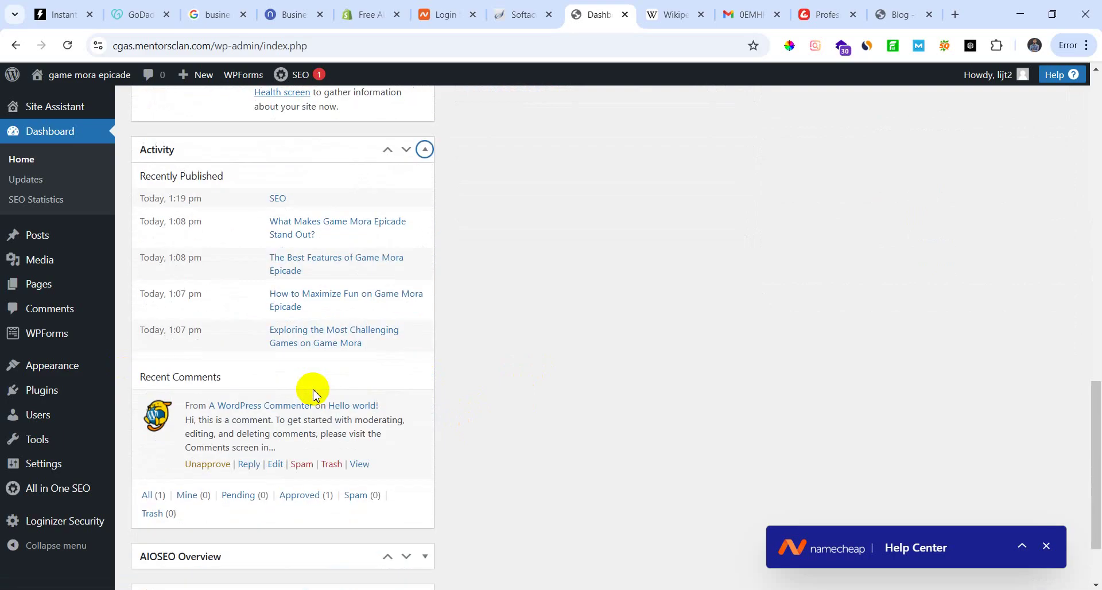
scroll(288, 373, up, 1)
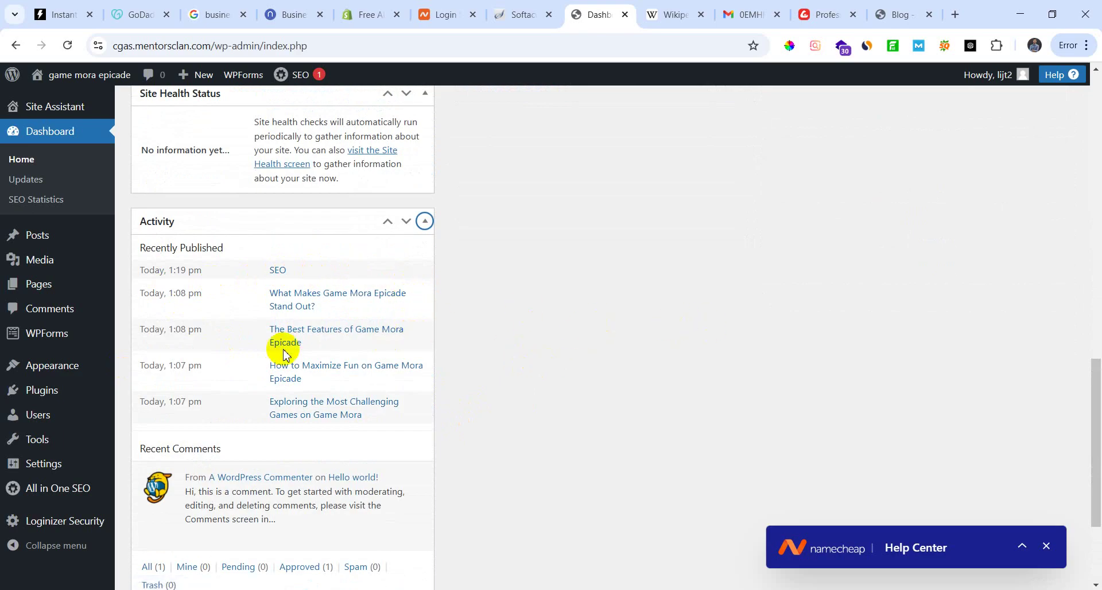
scroll(259, 322, down, 1)
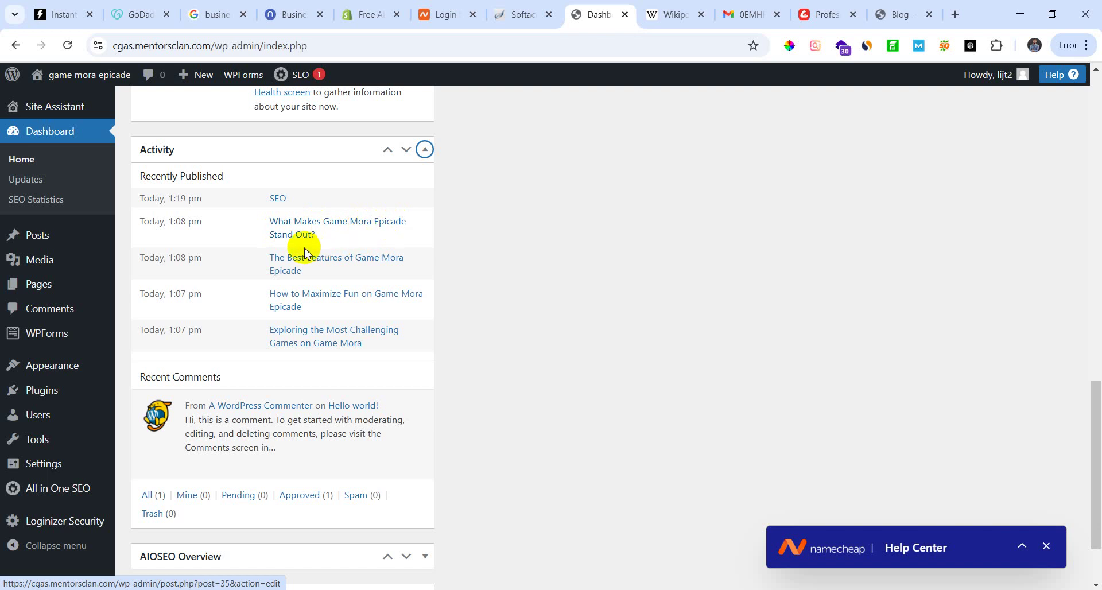
click(329, 229)
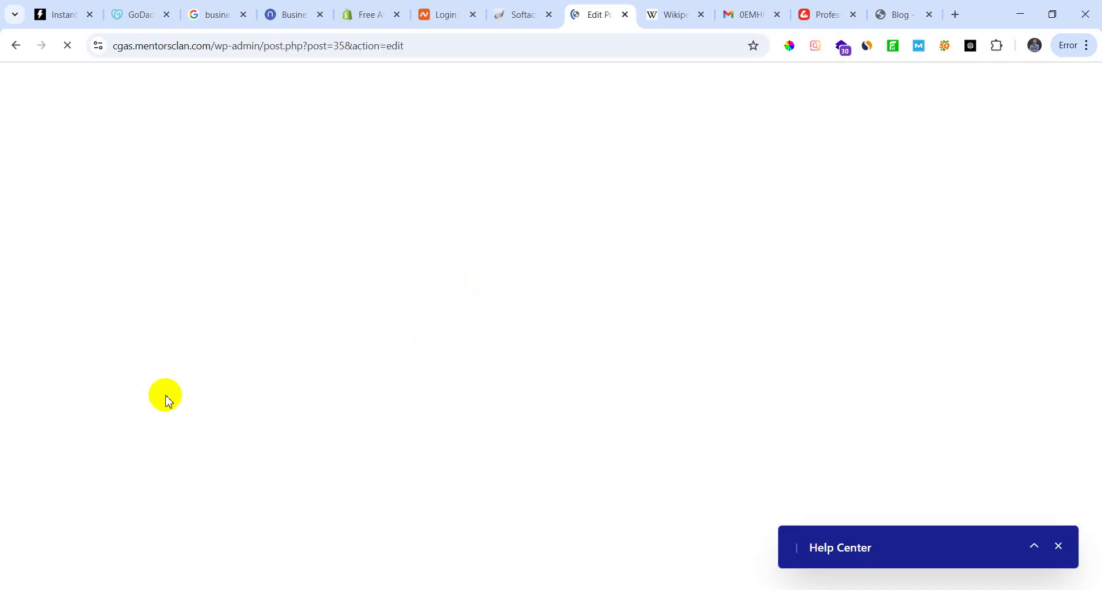
Step: Scroll through the post's intro, quote and AIOSEO panel showing an 84/100 score
scroll(367, 448, down, 5)
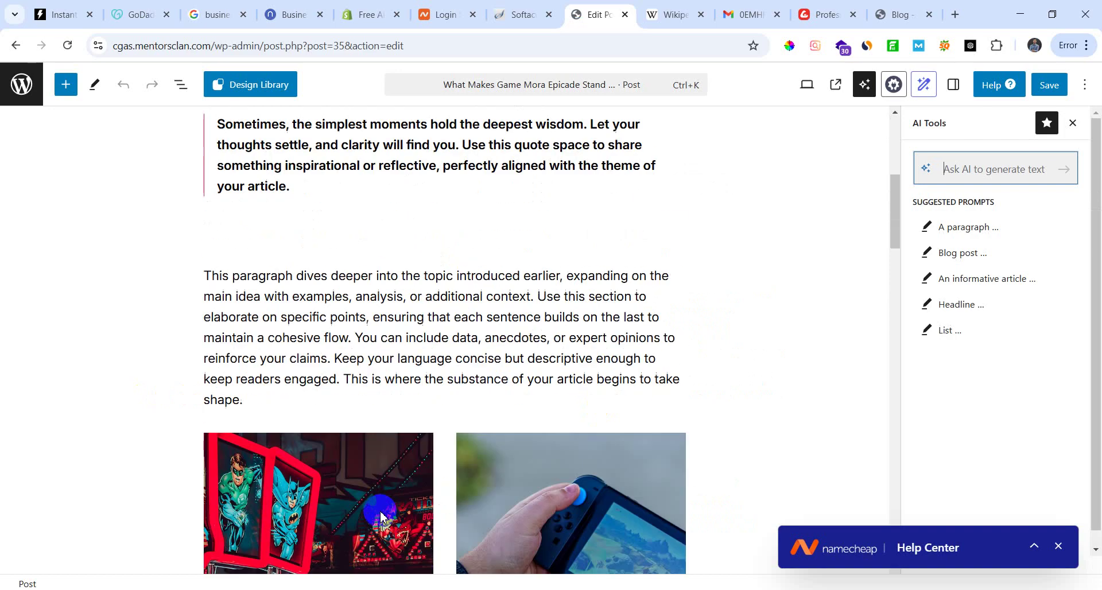
scroll(381, 517, down, 10)
scroll(366, 502, up, 15)
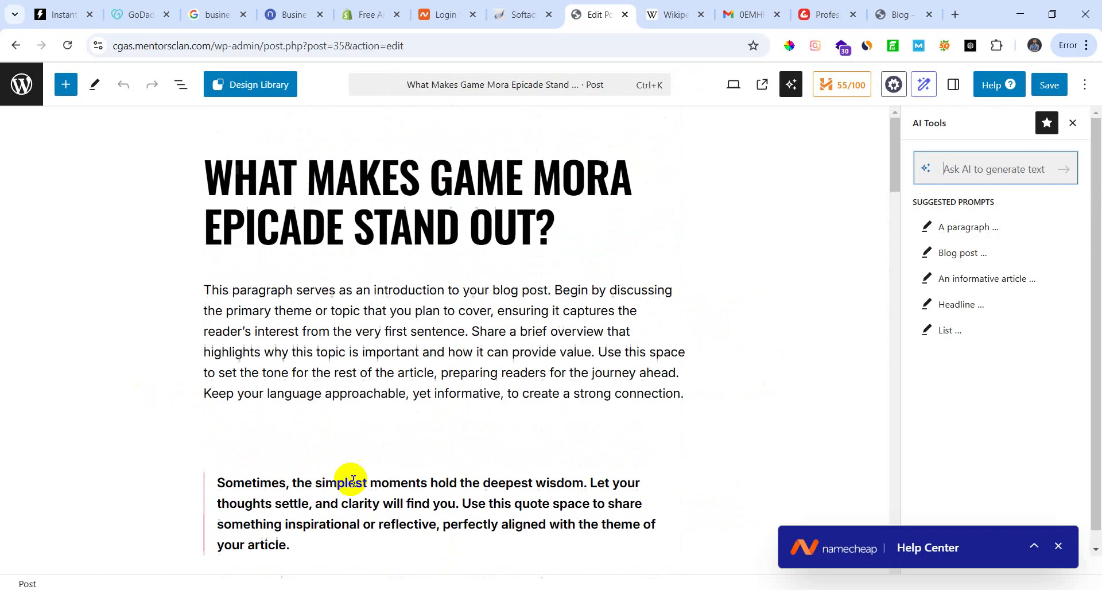
scroll(359, 480, down, 20)
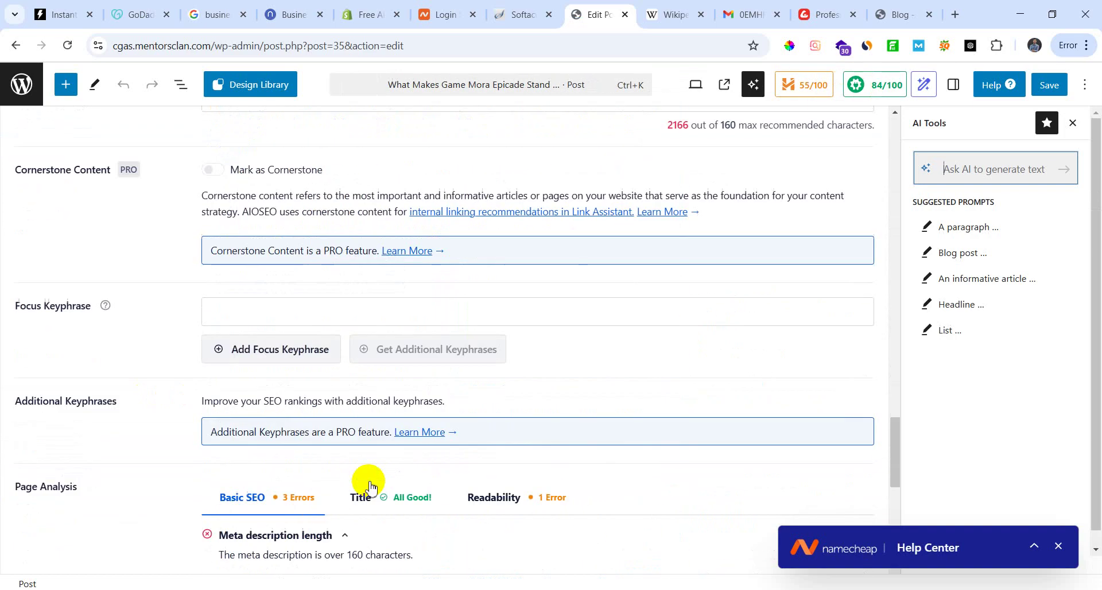
scroll(367, 482, down, 8)
scroll(364, 480, up, 15)
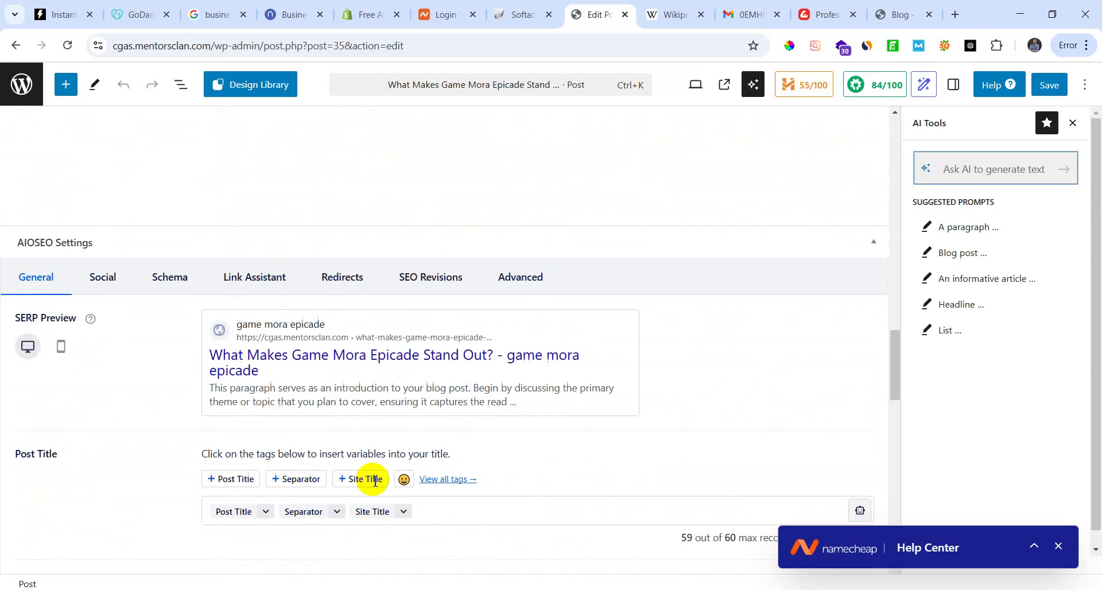
scroll(376, 481, up, 20)
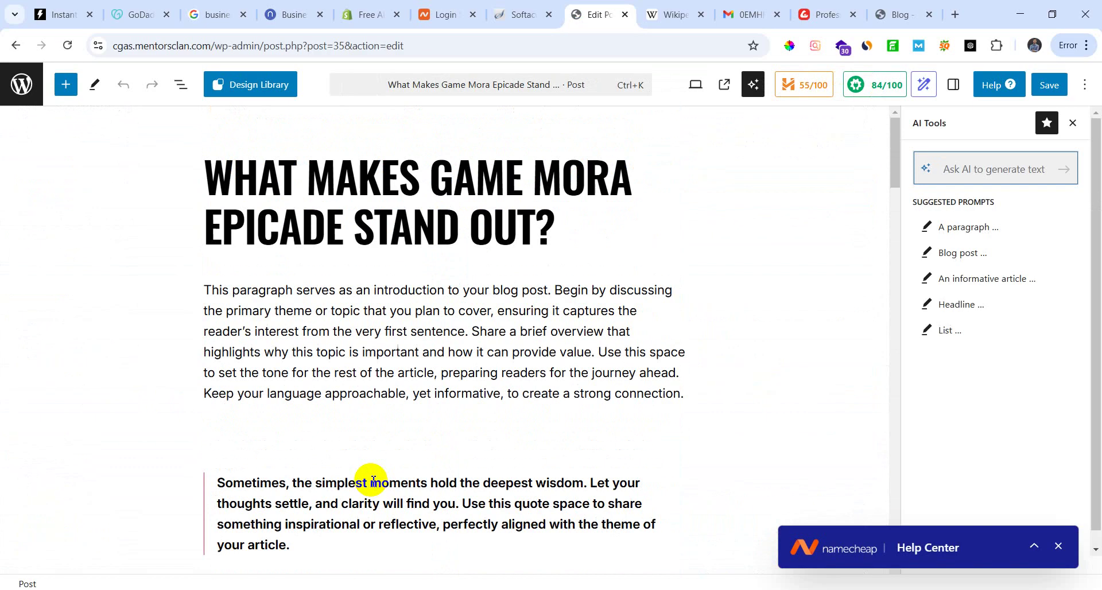
Step: Go back to the Dashboard and scroll to the Activity list of recently published posts
click(17, 45)
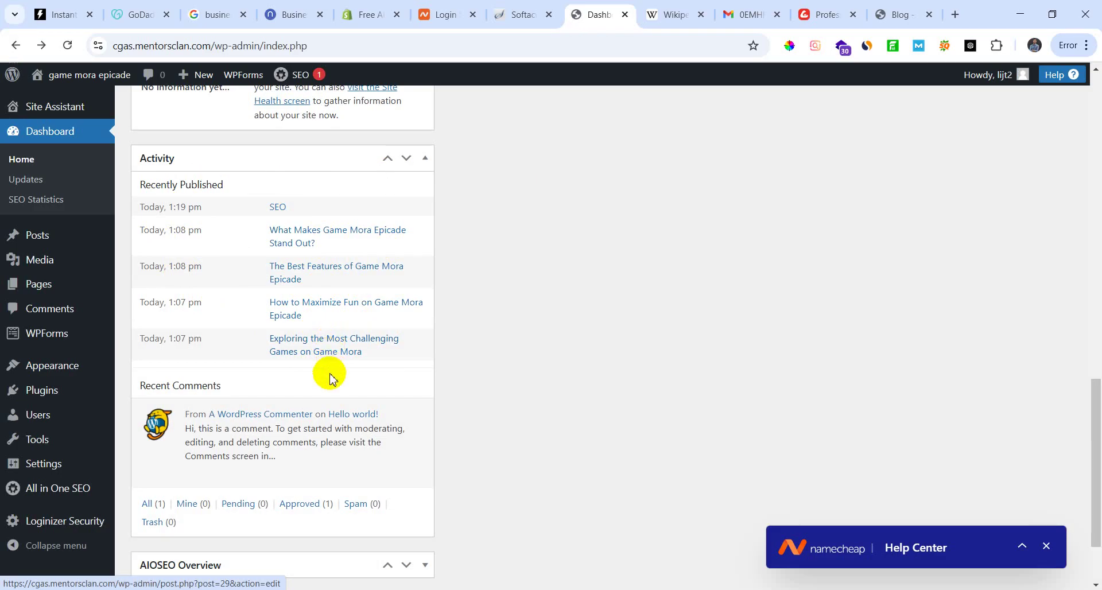
scroll(327, 374, down, 2)
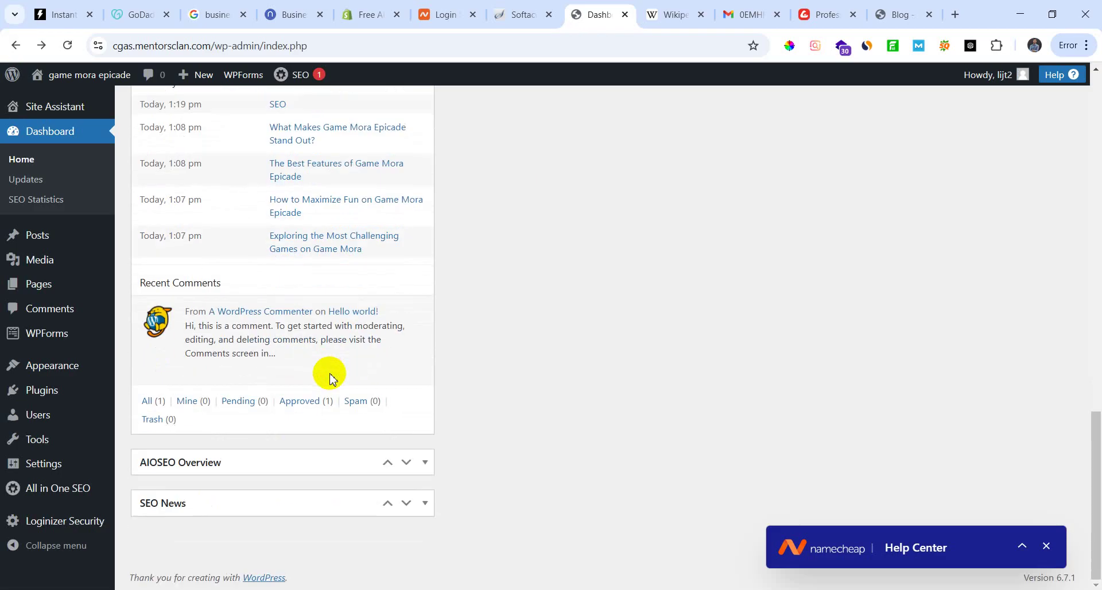
Step: Expand the AIOSEO Overview and SEO News boxes, then open 'Smarter Keyword Rank Tracking & WooCommerce SEO Made Easy!'
click(425, 462)
scroll(352, 382, down, 4)
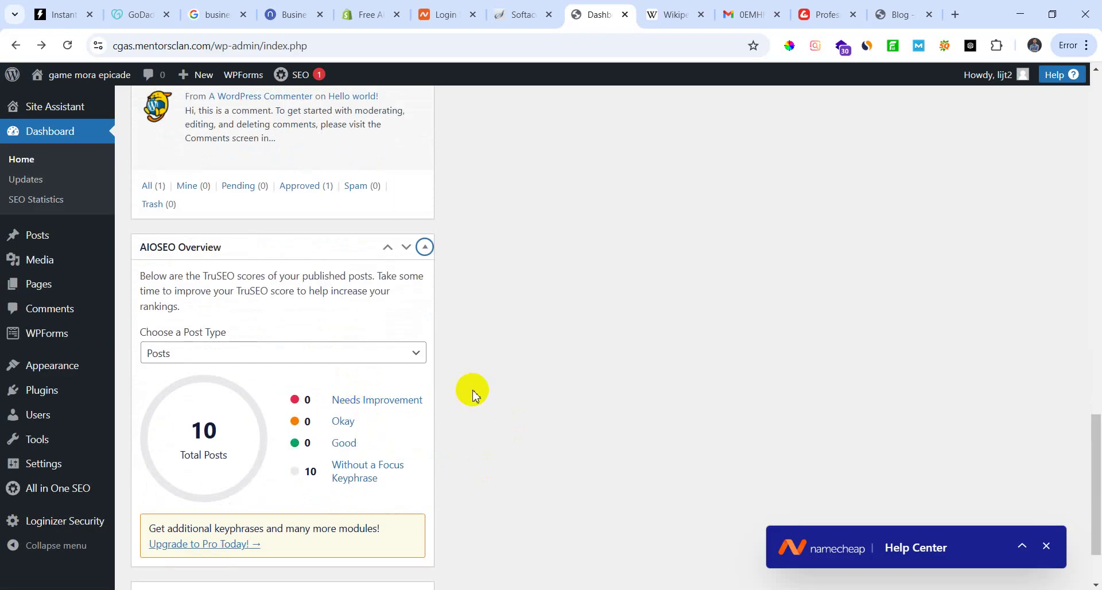
scroll(472, 396, down, 2)
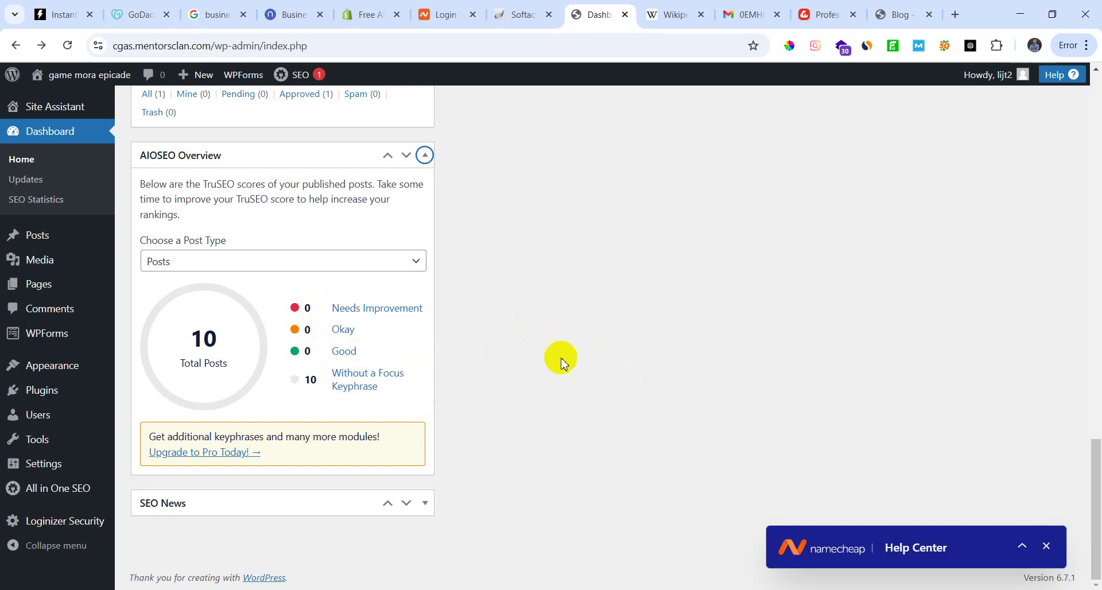
click(425, 503)
scroll(342, 484, down, 1)
scroll(342, 484, down, 3)
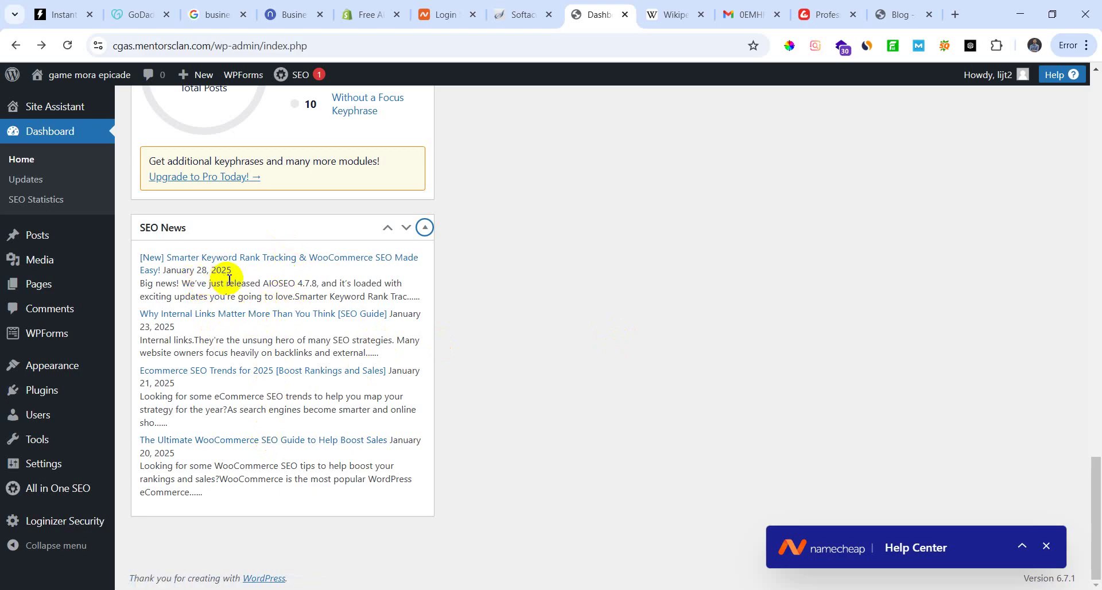
click(304, 259)
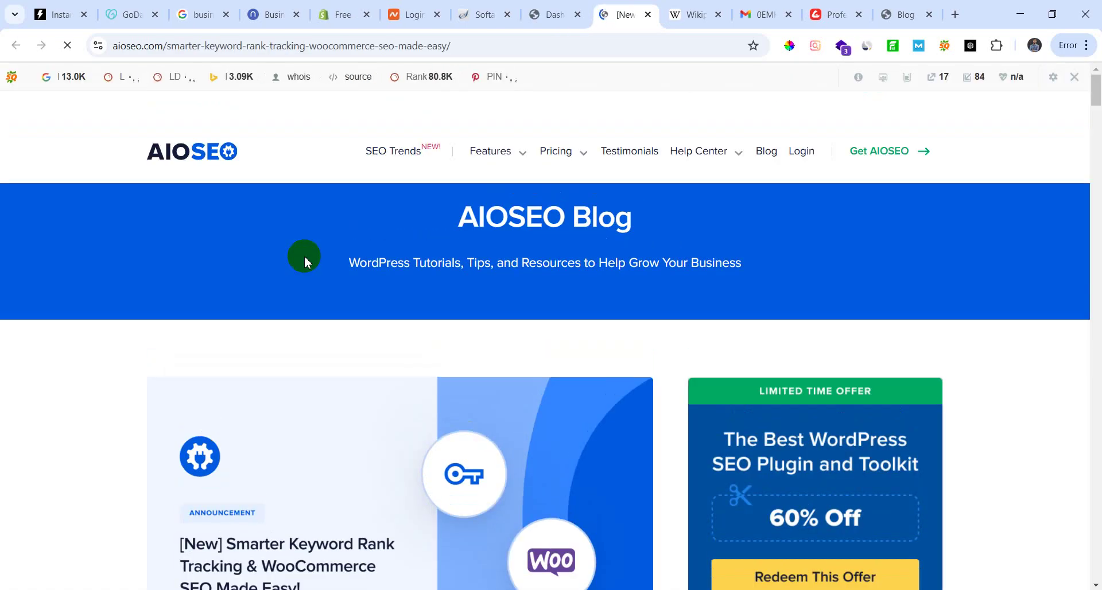
Step: Scroll into the Smarter Keyword Rank Tracking article and close the AIOSEO extension promo popup
scroll(444, 511, down, 4)
scroll(443, 511, down, 18)
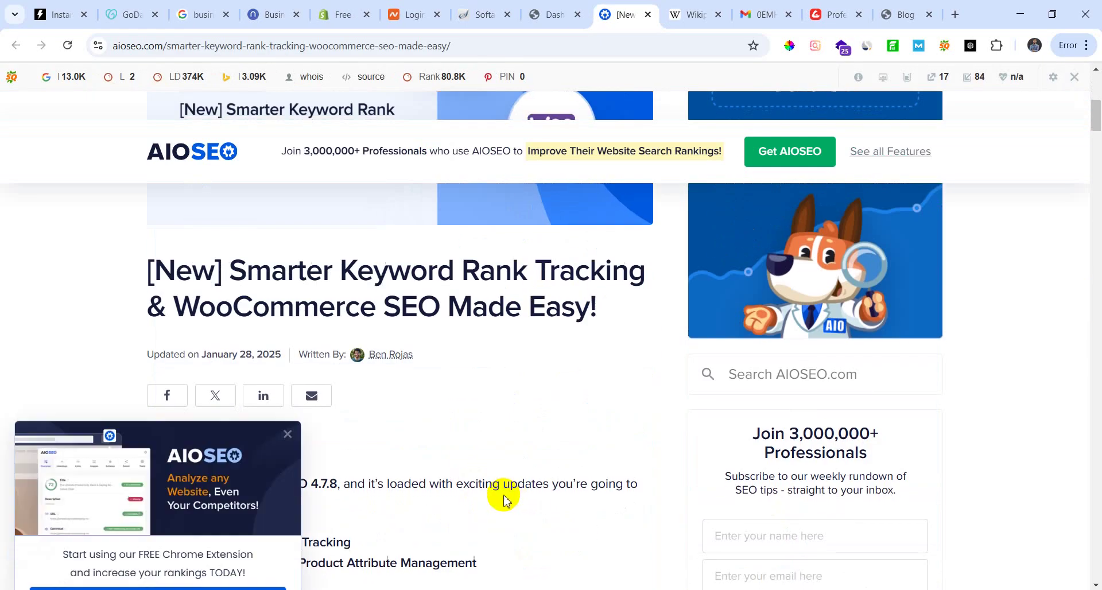
scroll(471, 497, down, 15)
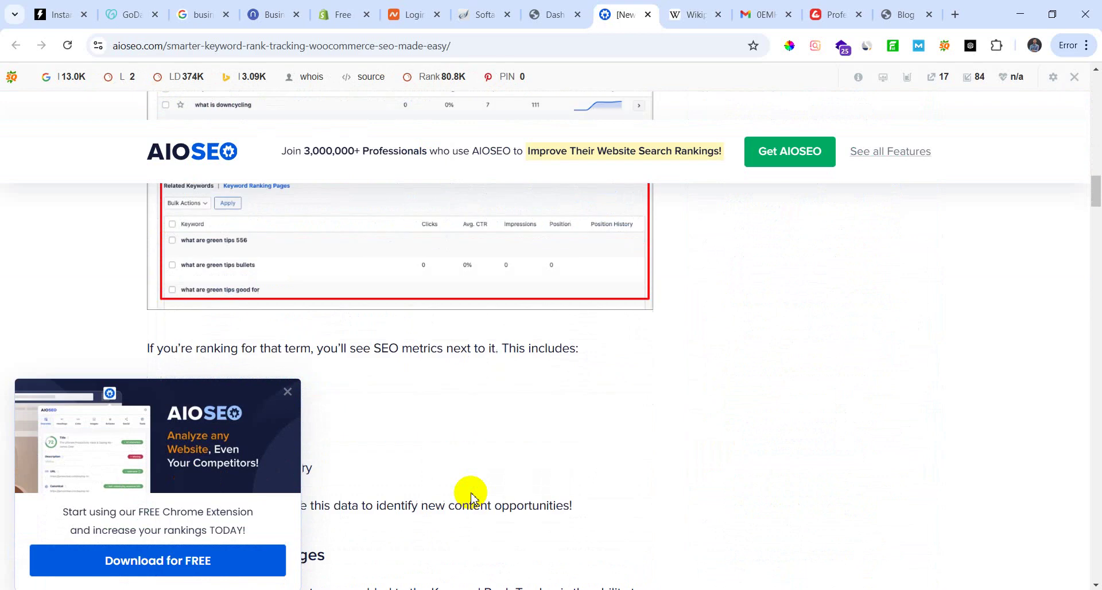
click(287, 392)
Step: Read further down the article, then close SEObar and disable it for this domain
scroll(395, 469, down, 10)
scroll(396, 472, down, 10)
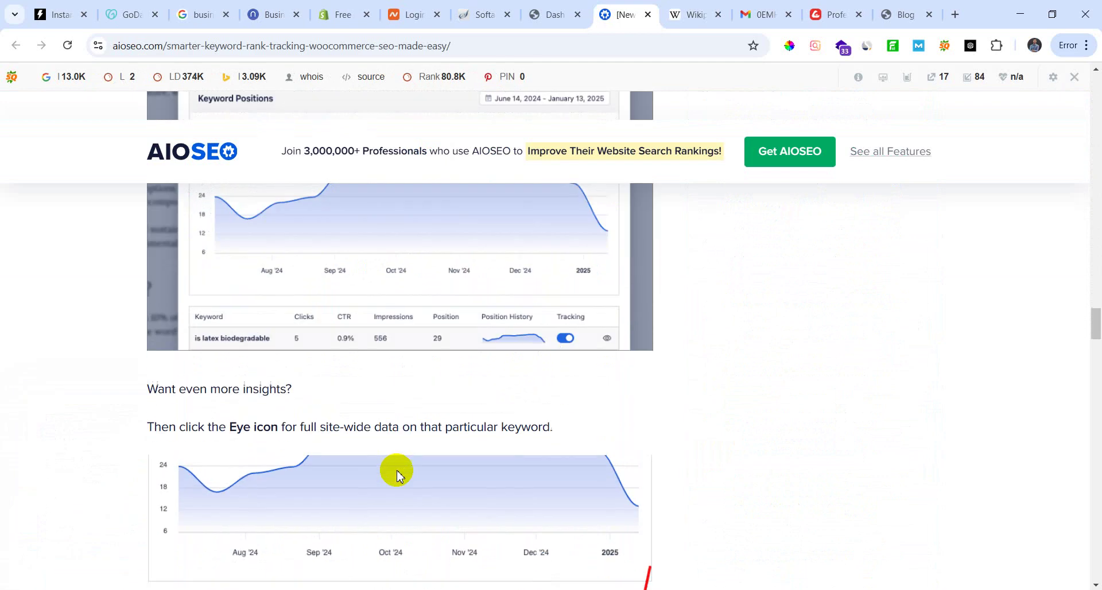
scroll(397, 472, up, 10)
scroll(398, 473, down, 10)
scroll(400, 476, down, 5)
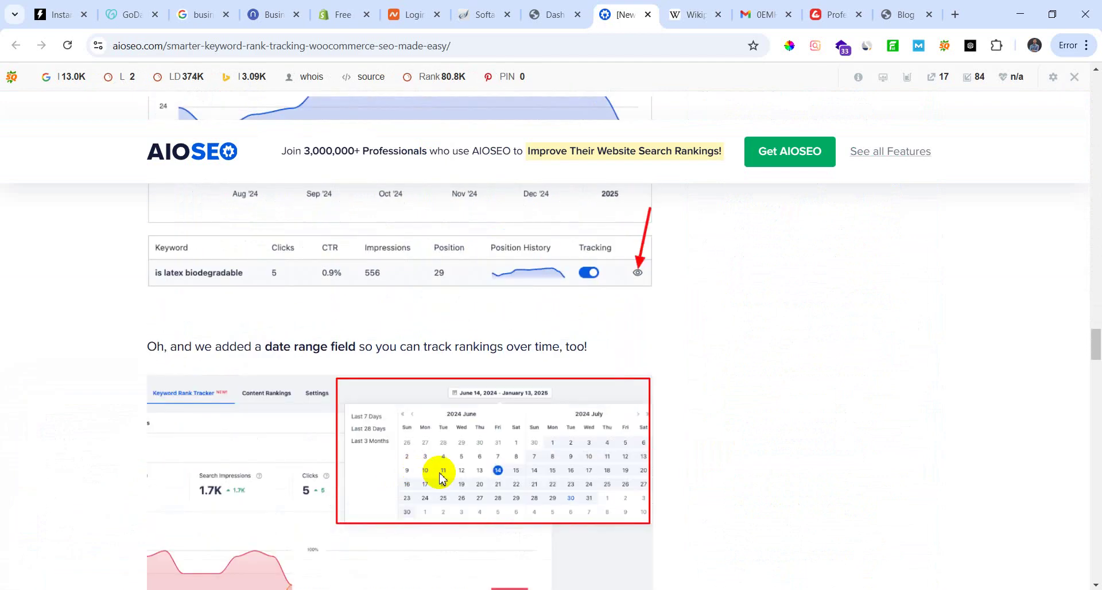
scroll(438, 472, down, 5)
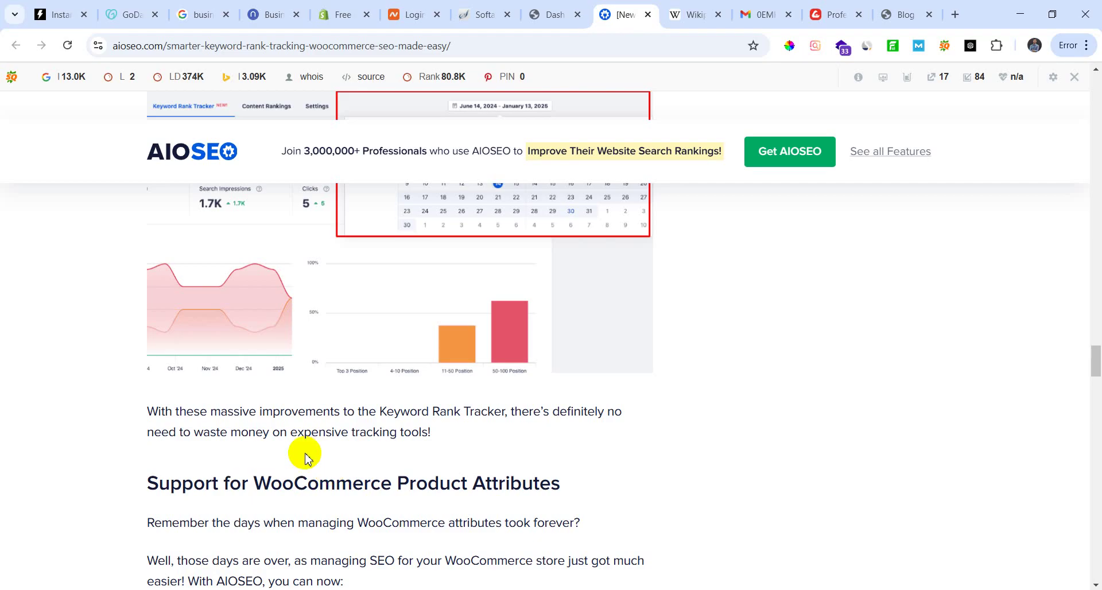
click(1075, 77)
click(871, 146)
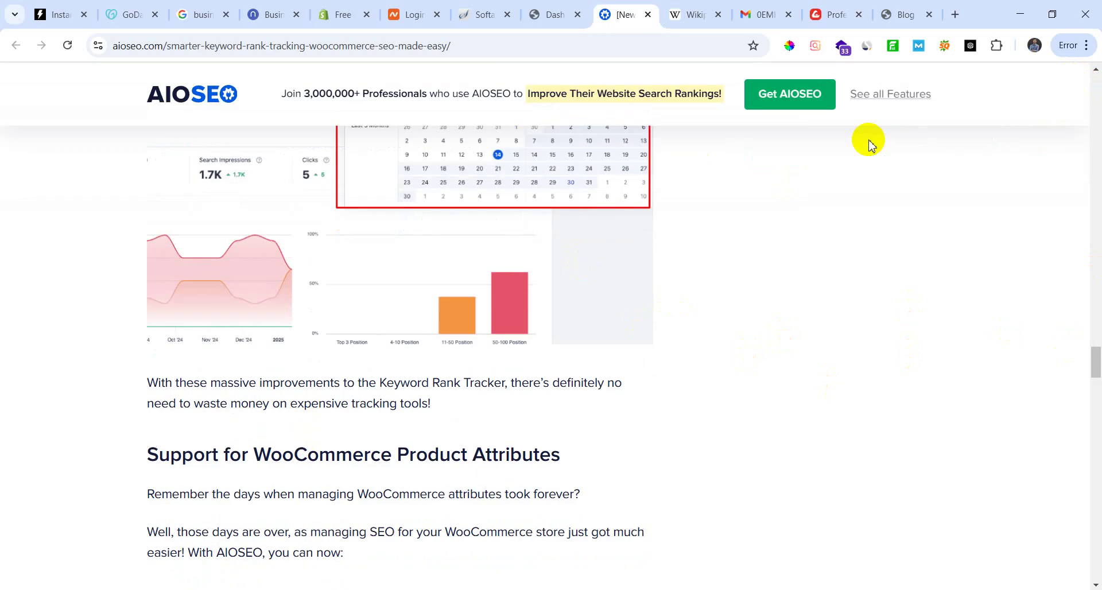
Step: Return to the WordPress Dashboard tab and look over its SEO News box
click(553, 12)
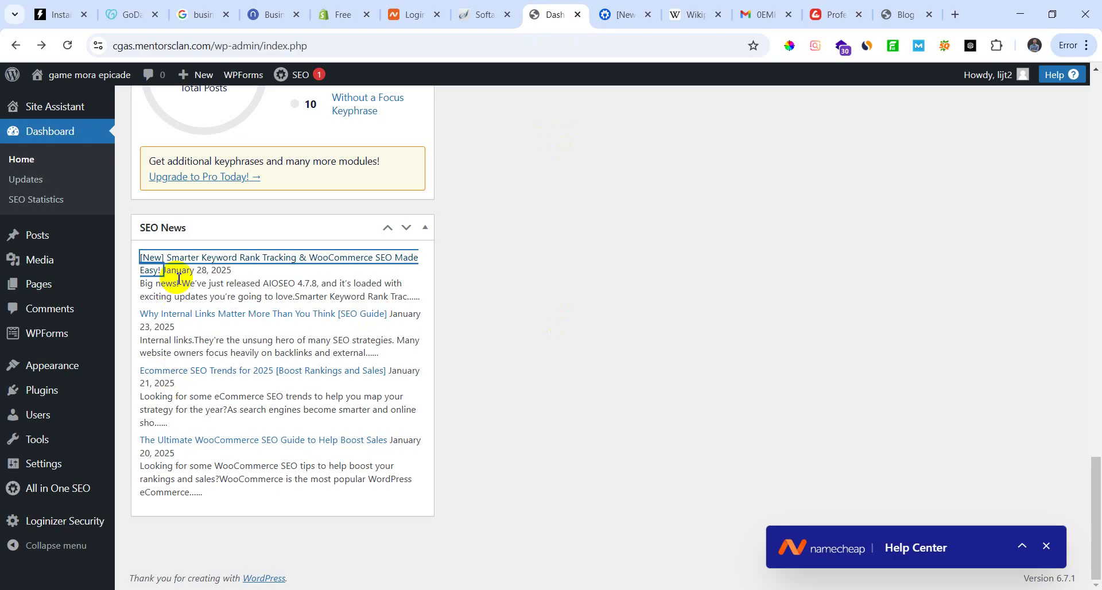
click(500, 244)
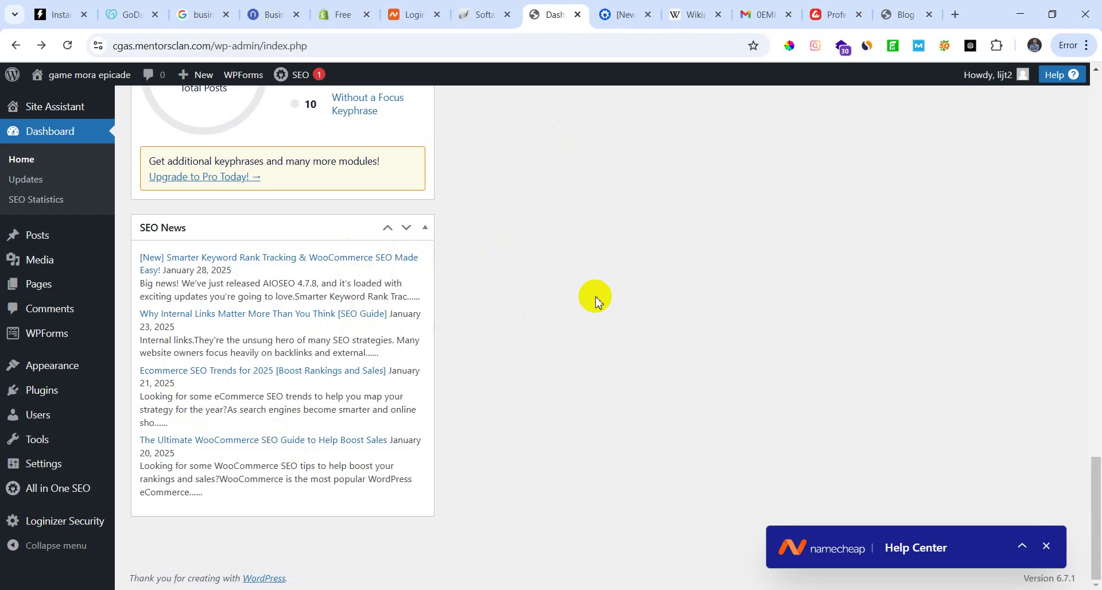
scroll(367, 438, up, 2)
scroll(542, 428, down, 2)
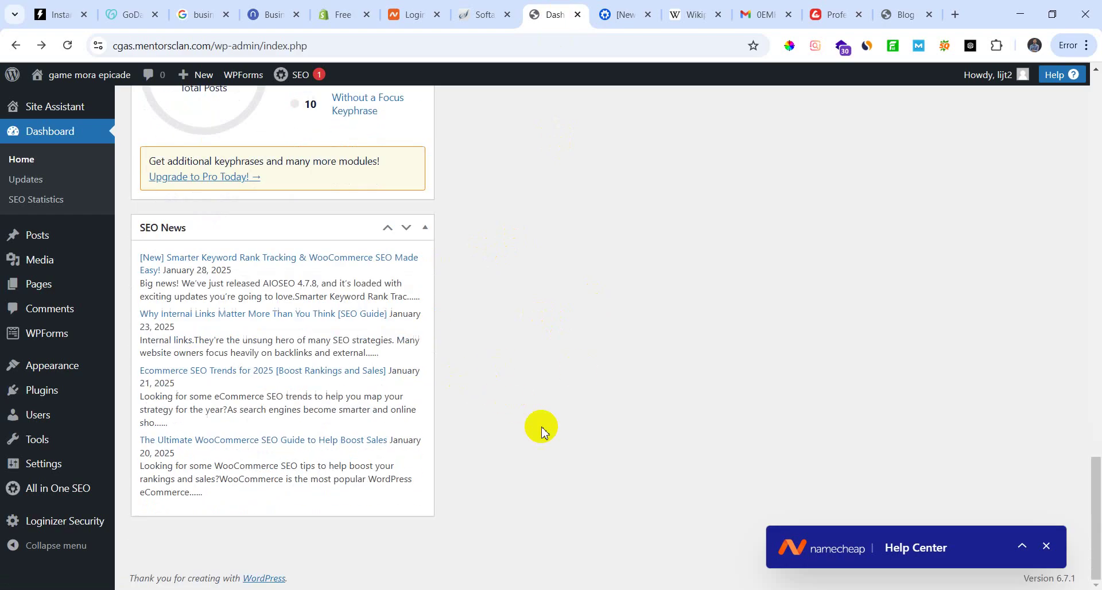
Step: Bring up the Notepad class outline, highlight the General settings line, then minimize Notepad
click(350, 589)
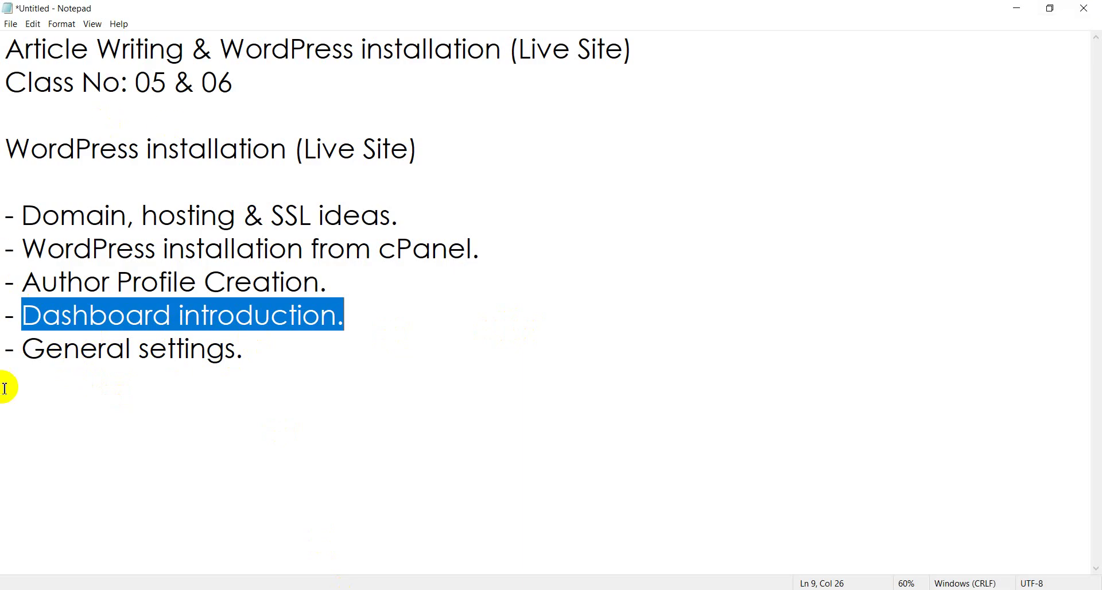
drag(32, 349, 276, 366)
click(313, 350)
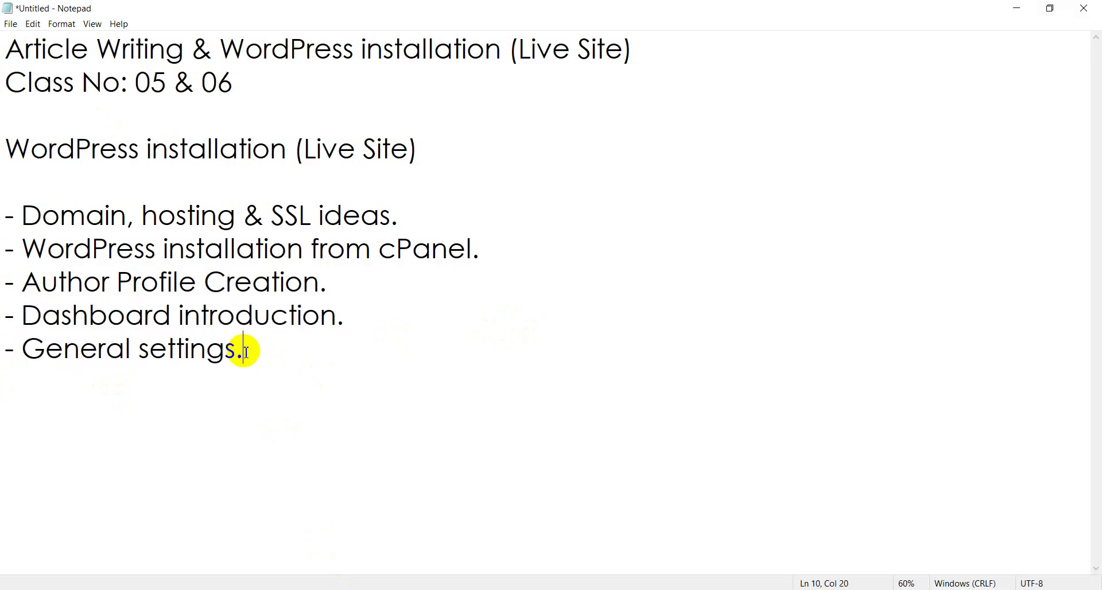
click(1023, 9)
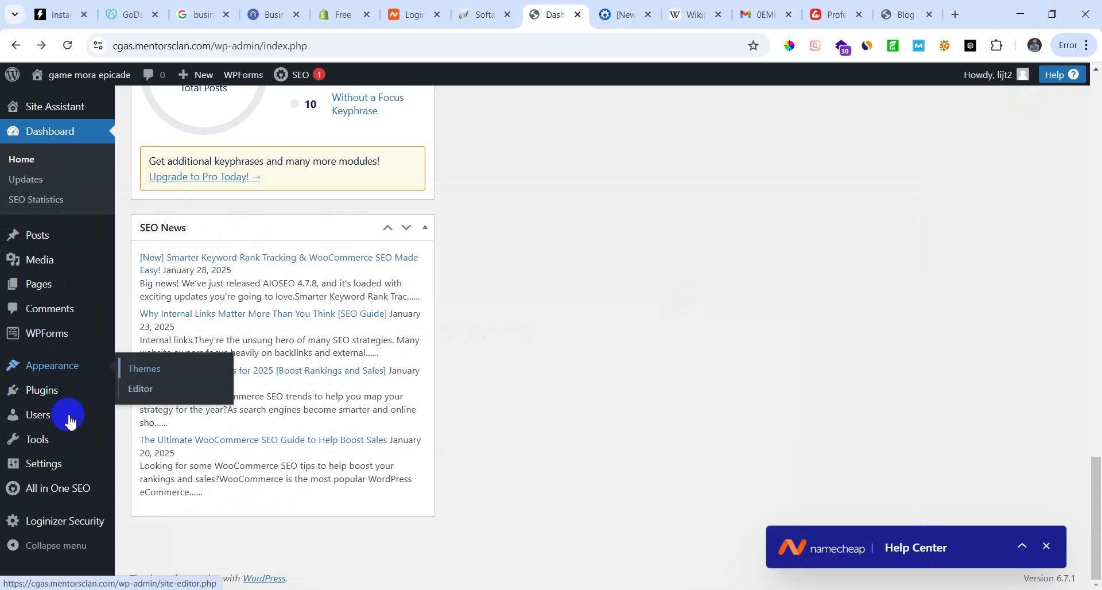
Step: In Appearance > Themes, delete the Twenty Twenty-Three theme
click(158, 372)
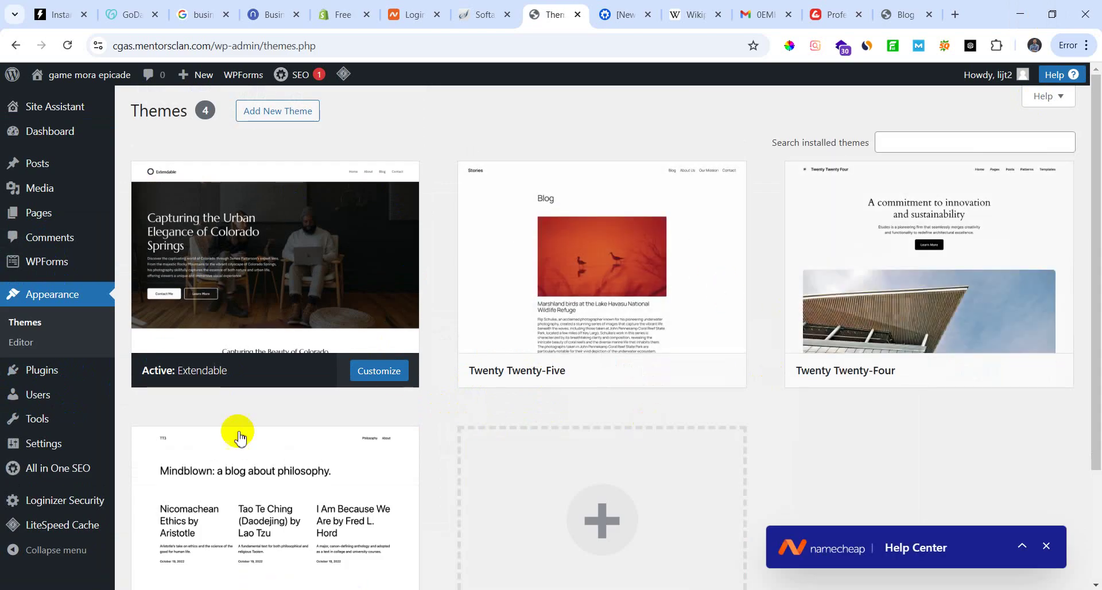
scroll(247, 434, down, 3)
right_click(307, 380)
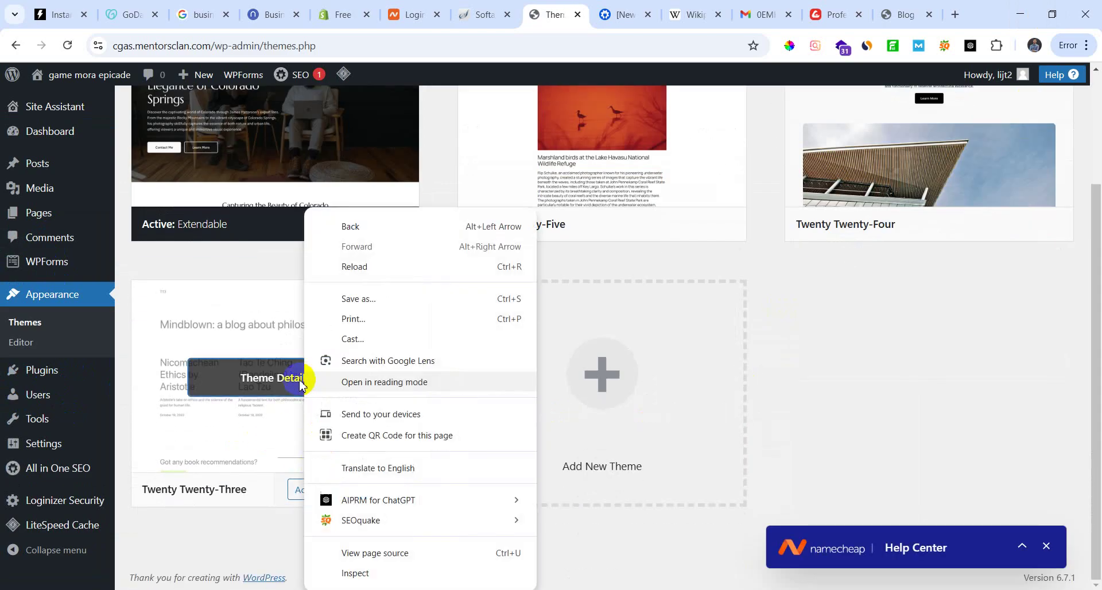
click(277, 389)
click(634, 557)
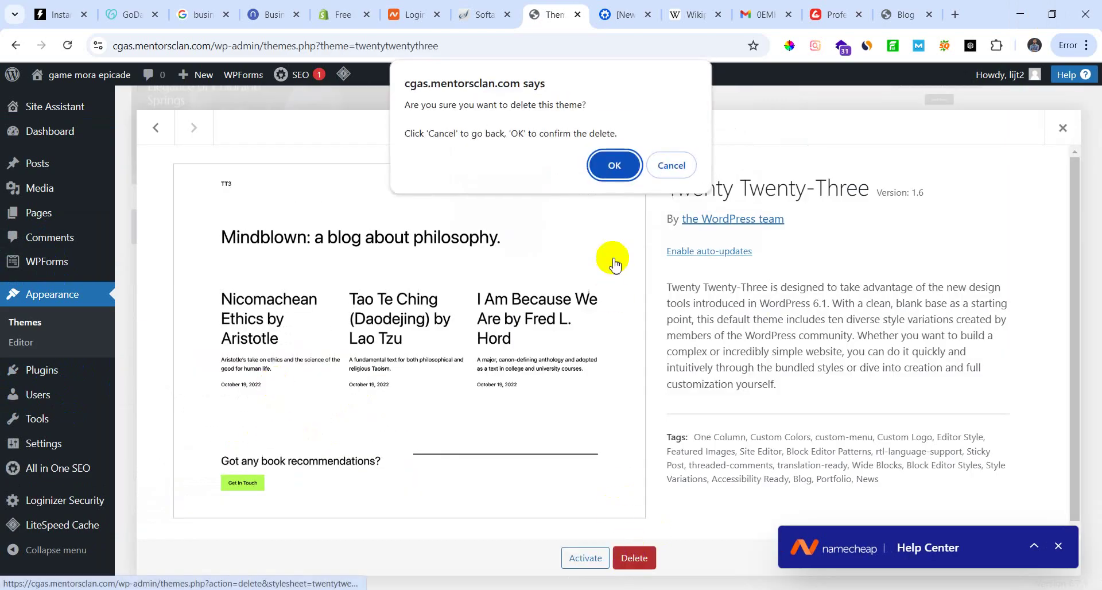
click(618, 165)
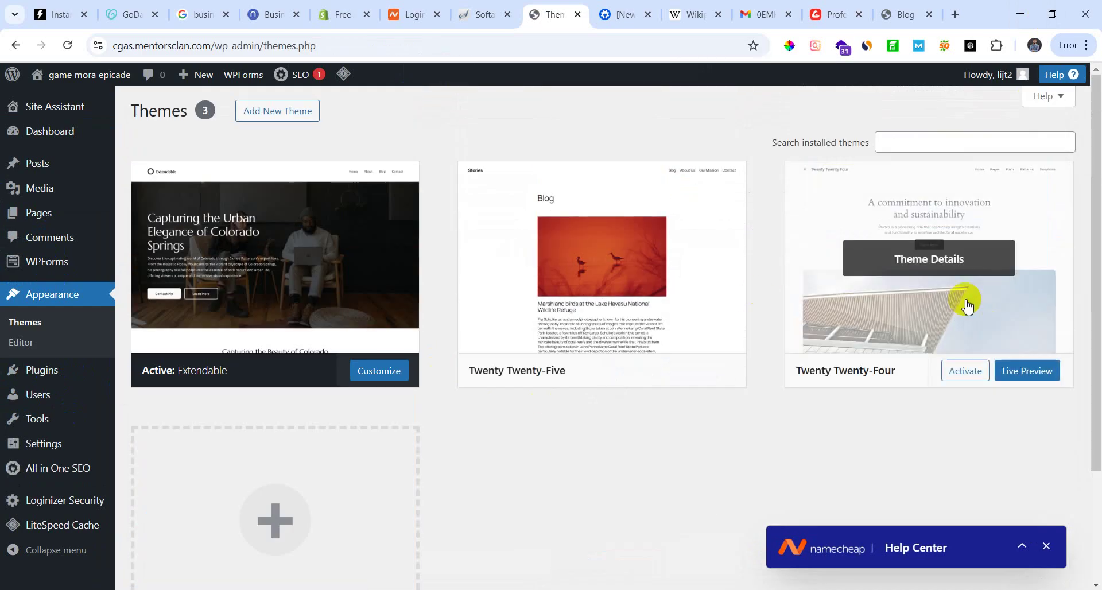
Step: Delete the Twenty Twenty-Four and Twenty Twenty-Five themes, leaving only Extendable installed
click(968, 306)
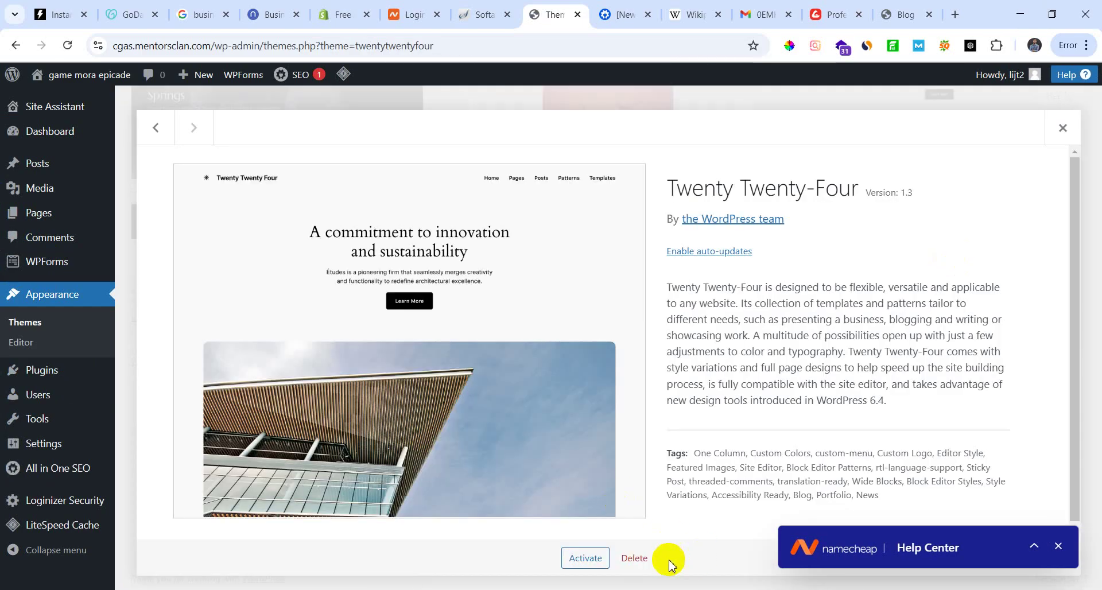
click(629, 558)
click(612, 166)
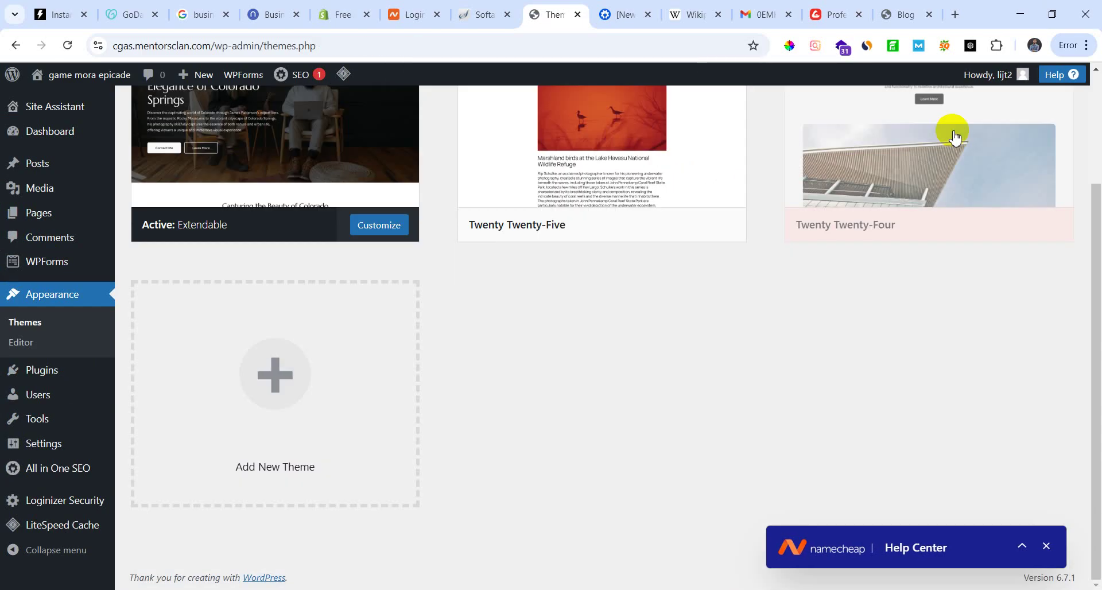
click(627, 281)
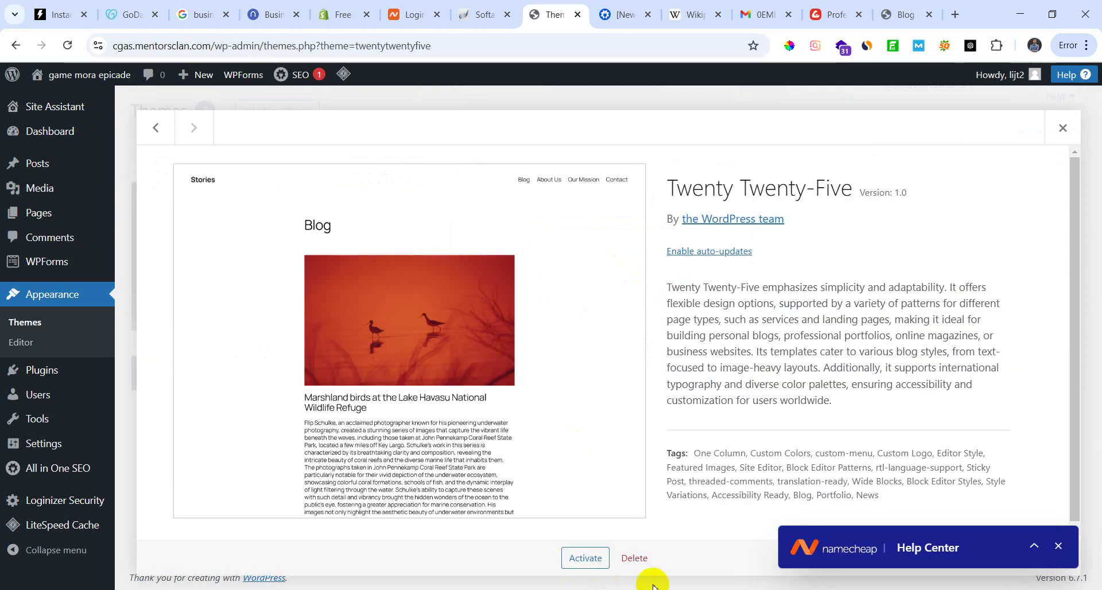
click(627, 560)
click(617, 172)
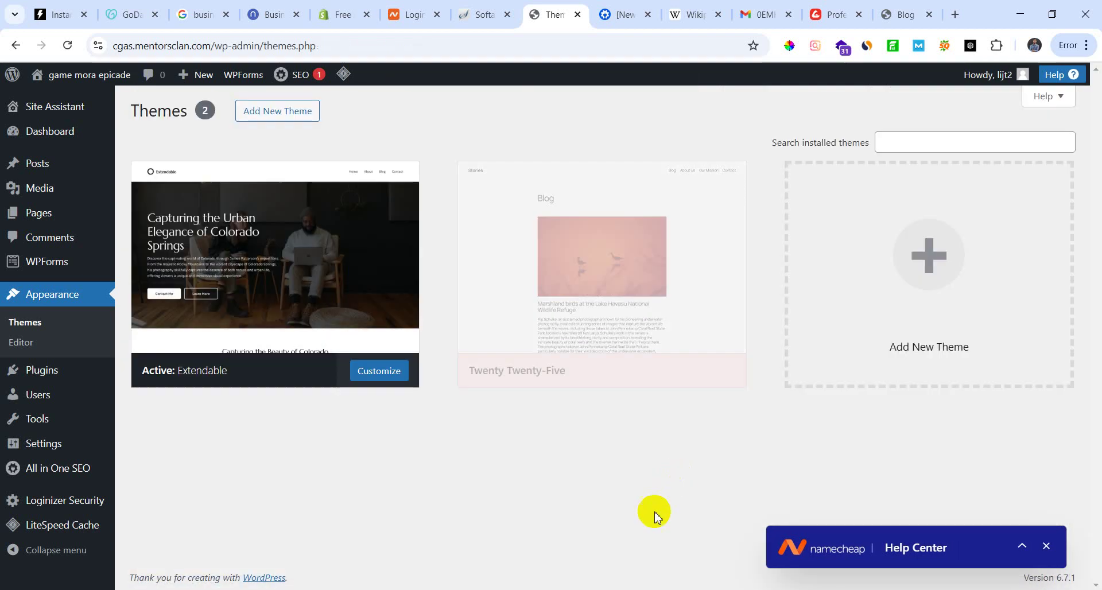
scroll(553, 468, down, 2)
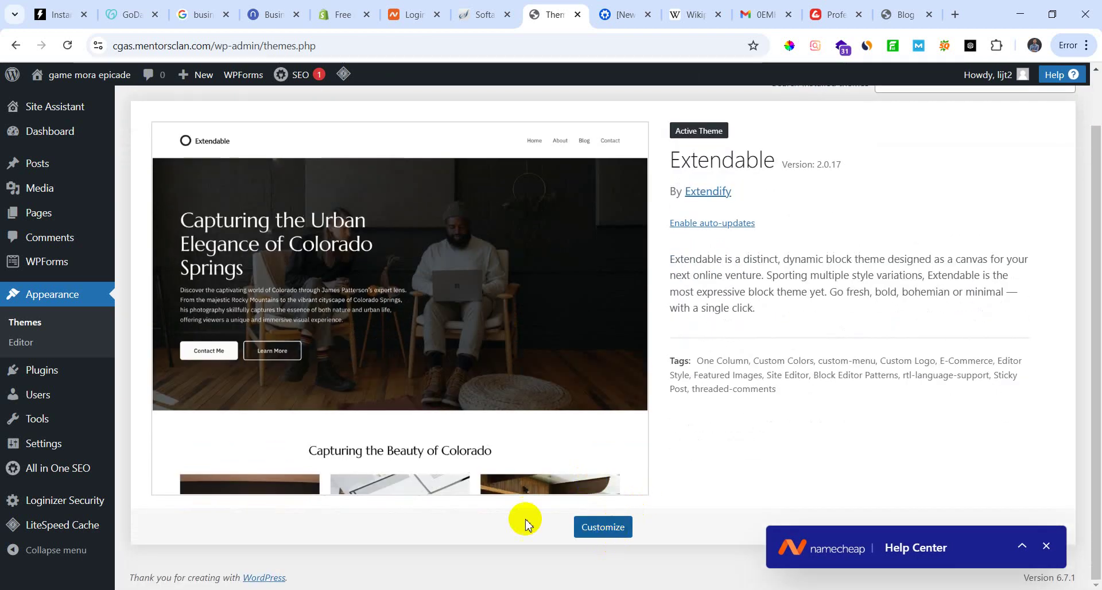
scroll(281, 284, up, 2)
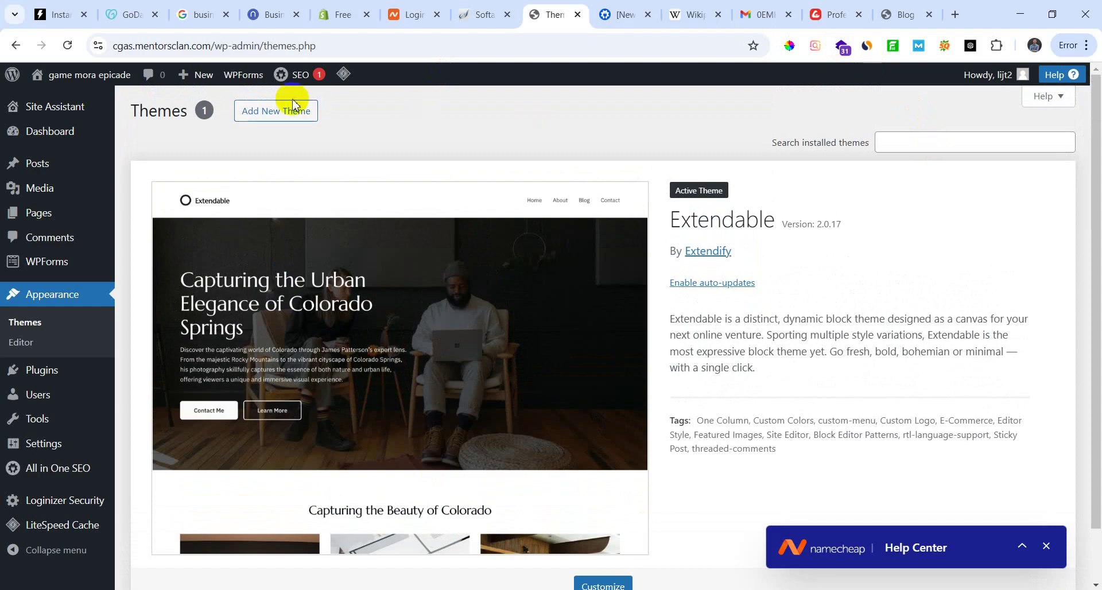
click(315, 112)
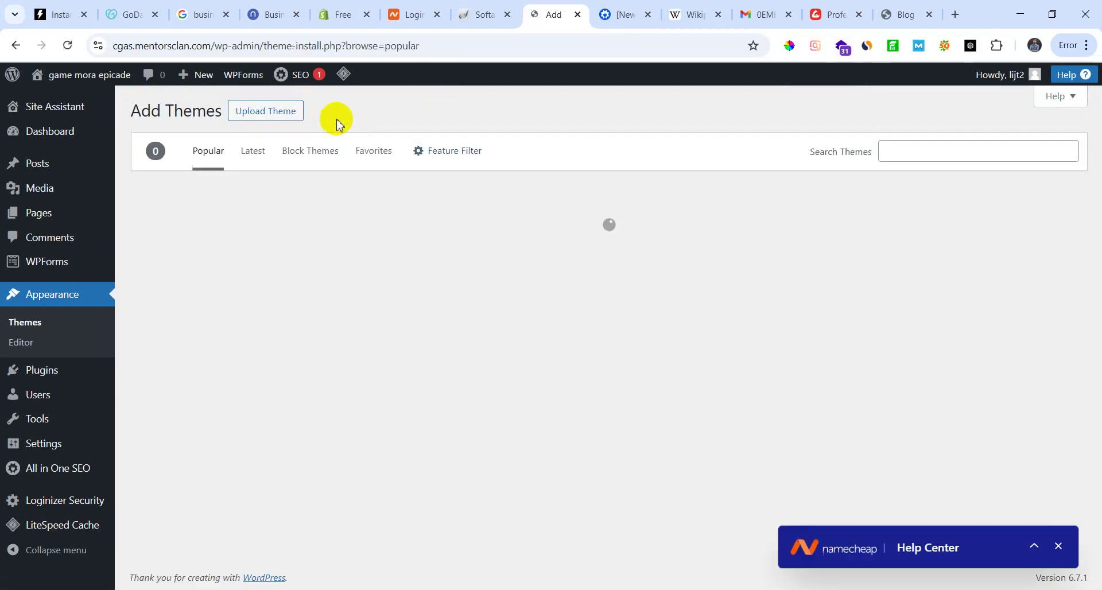
Step: Search the theme directory for 'Generatepress', install it and activate it
click(912, 154)
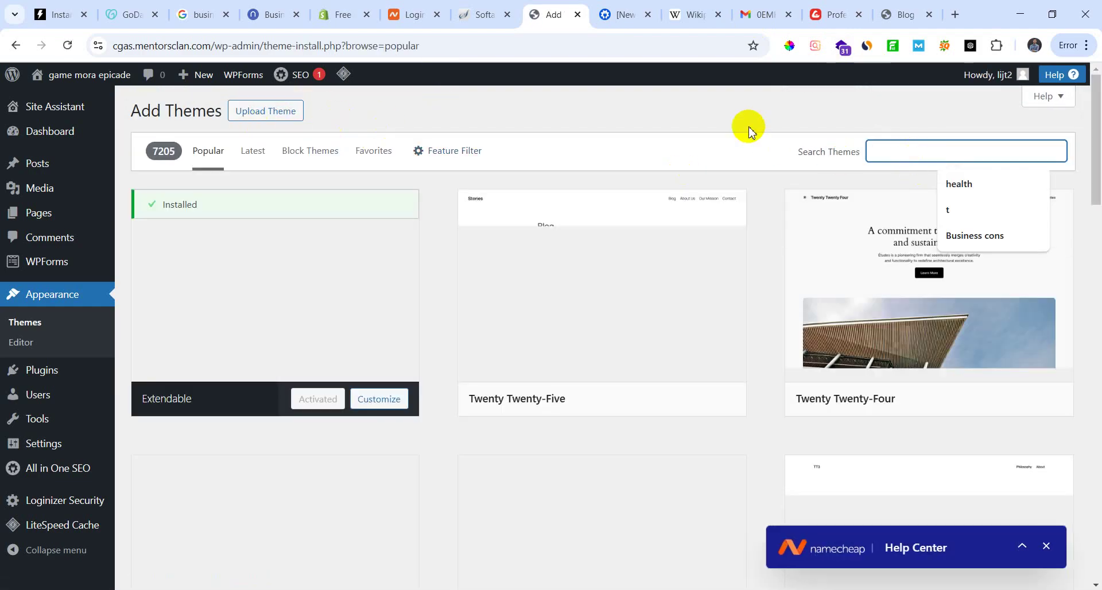
text(Genera)
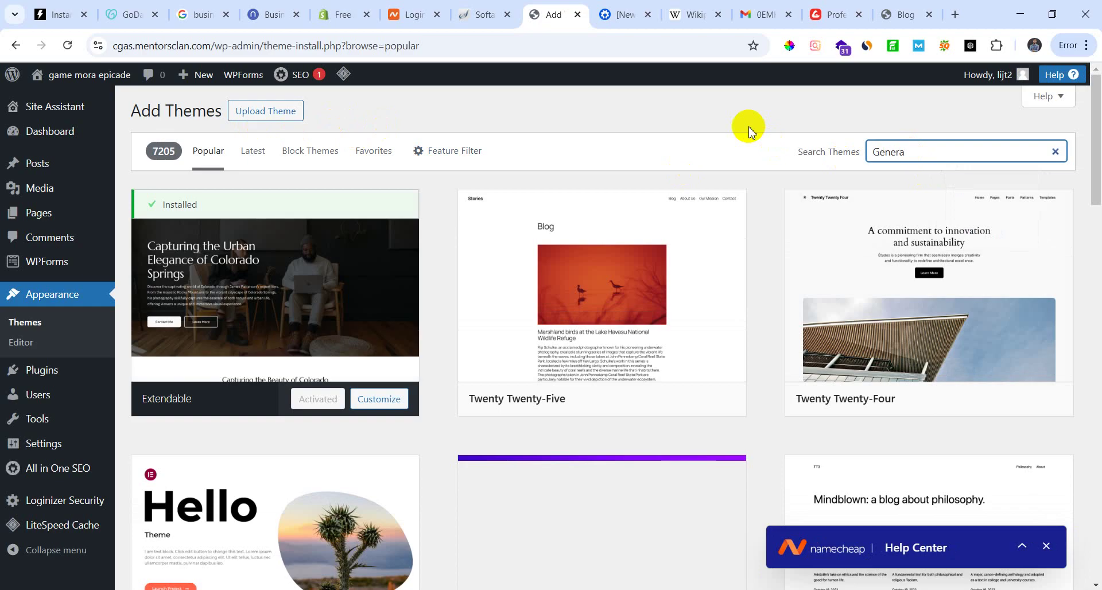
text(tep)
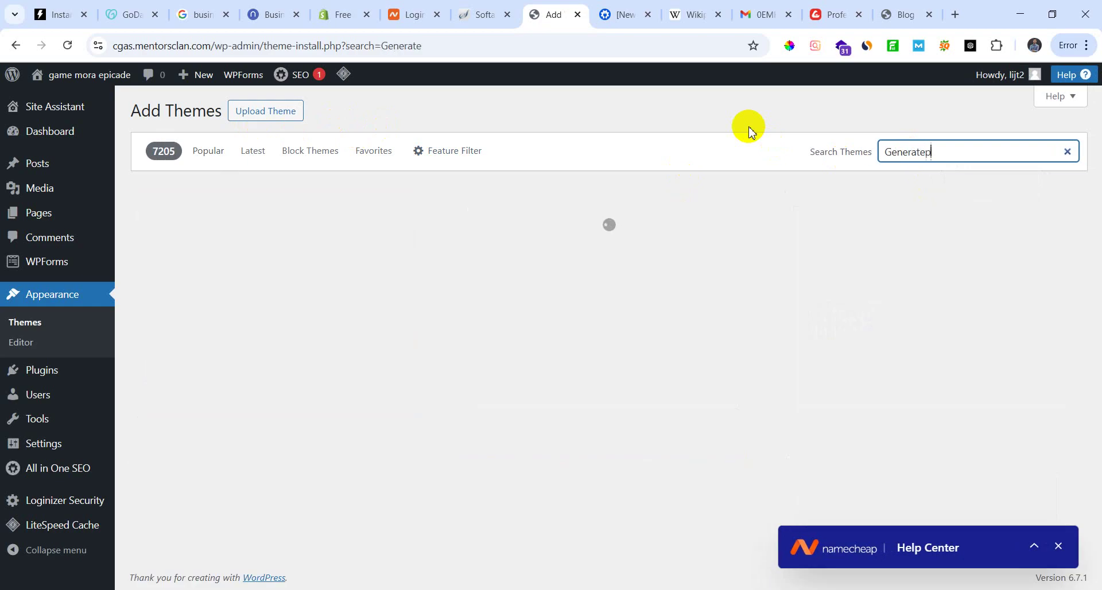
text(ress)
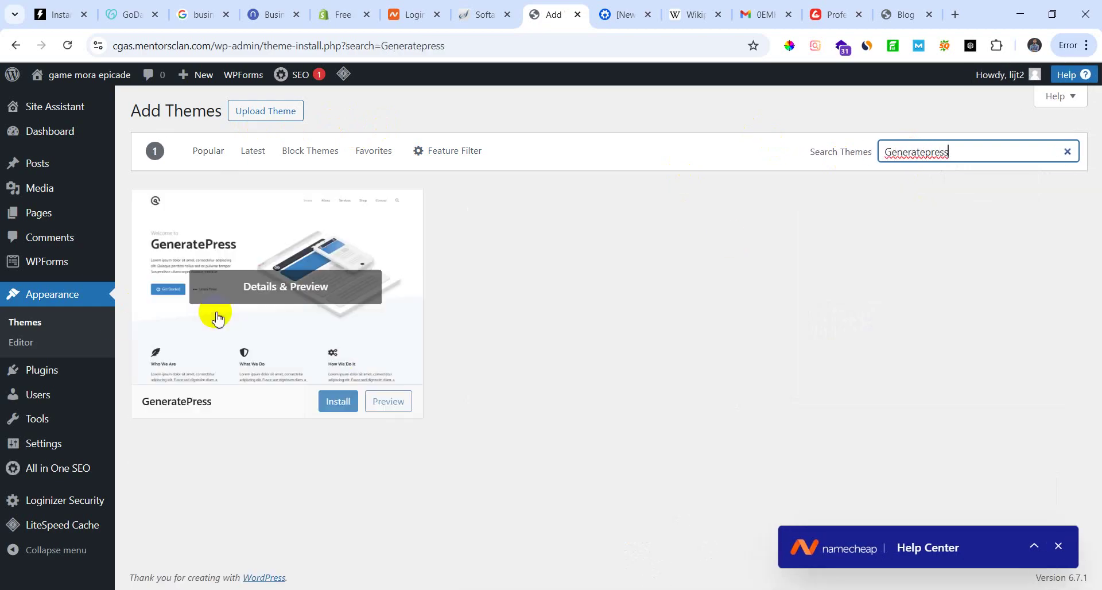
click(342, 402)
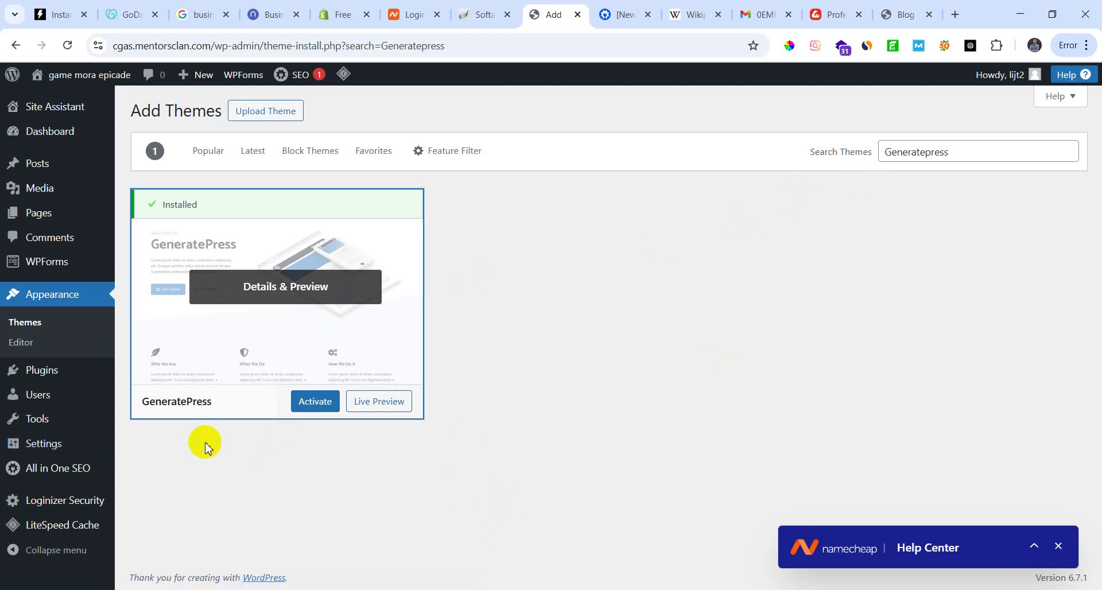
click(322, 403)
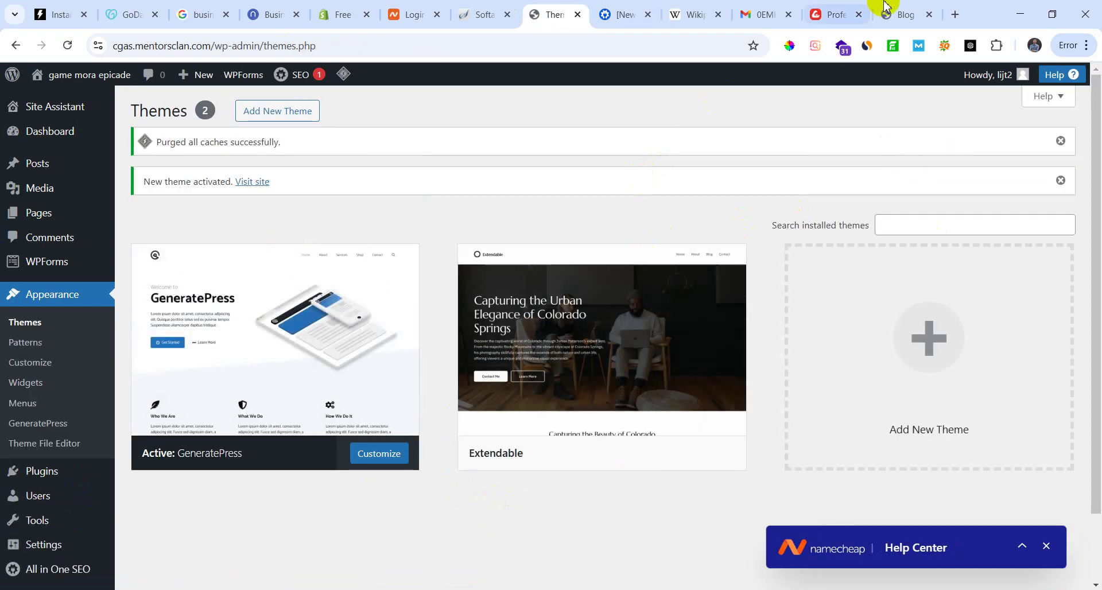
Step: Paste a profile address into a new tab by mistake, load the Gravatar profile, then close it
click(428, 52)
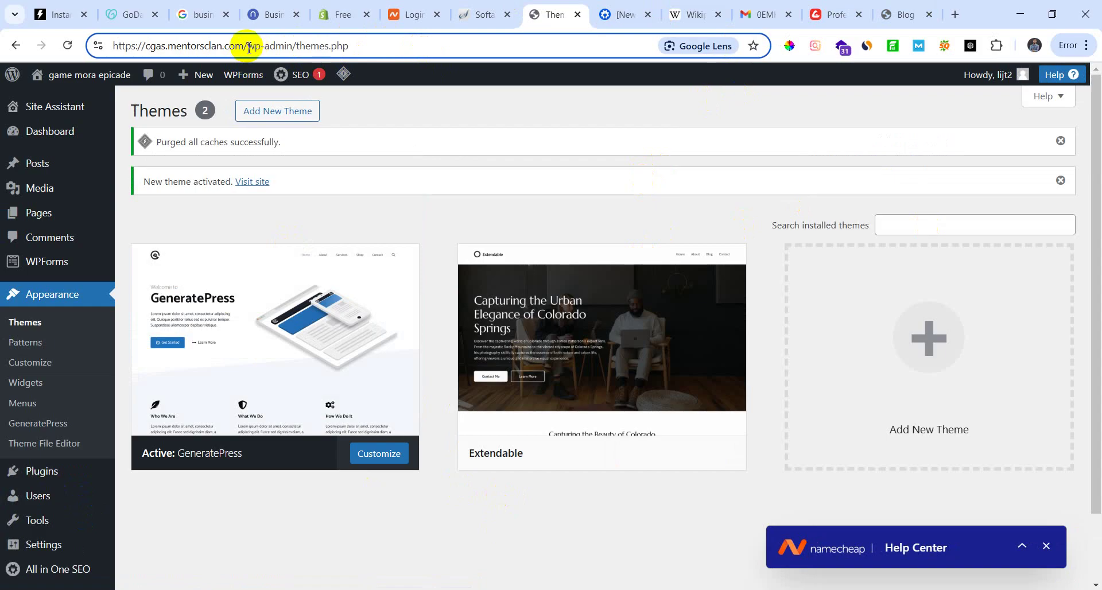
drag(246, 45, 69, 37)
text(https://gravatar.com/nafishossaincitbd)
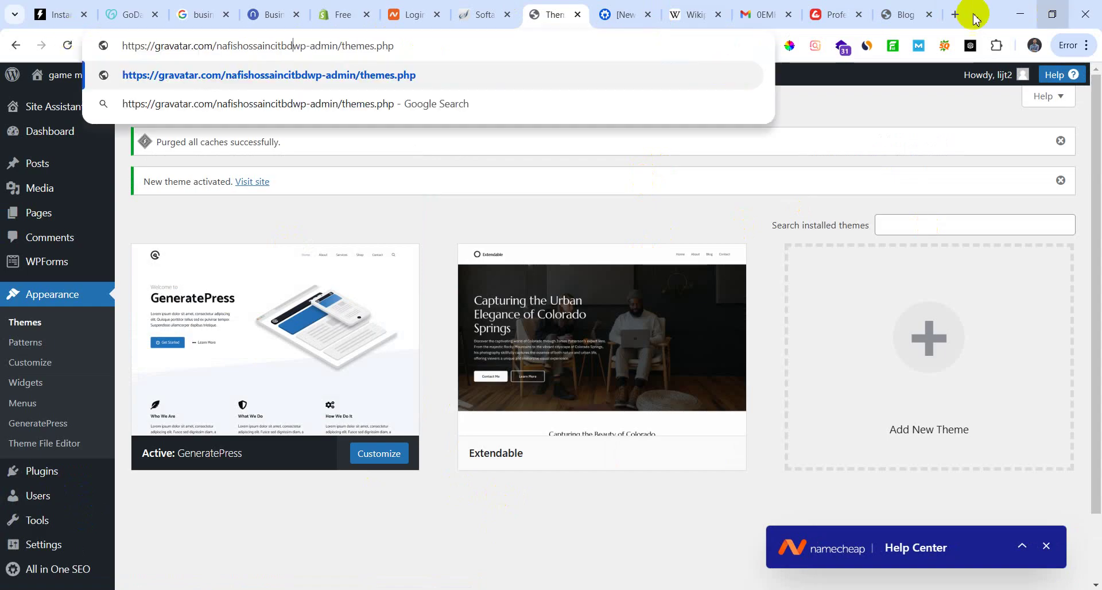
click(956, 15)
text(https://gravatar.com/nafishossaincitbd)
key(Return)
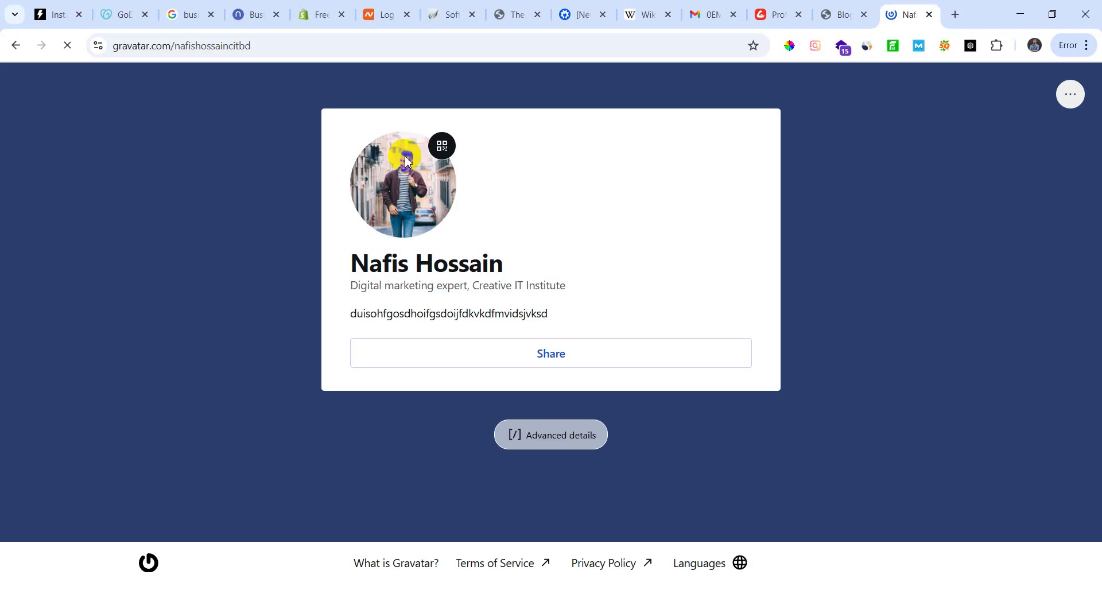
click(929, 14)
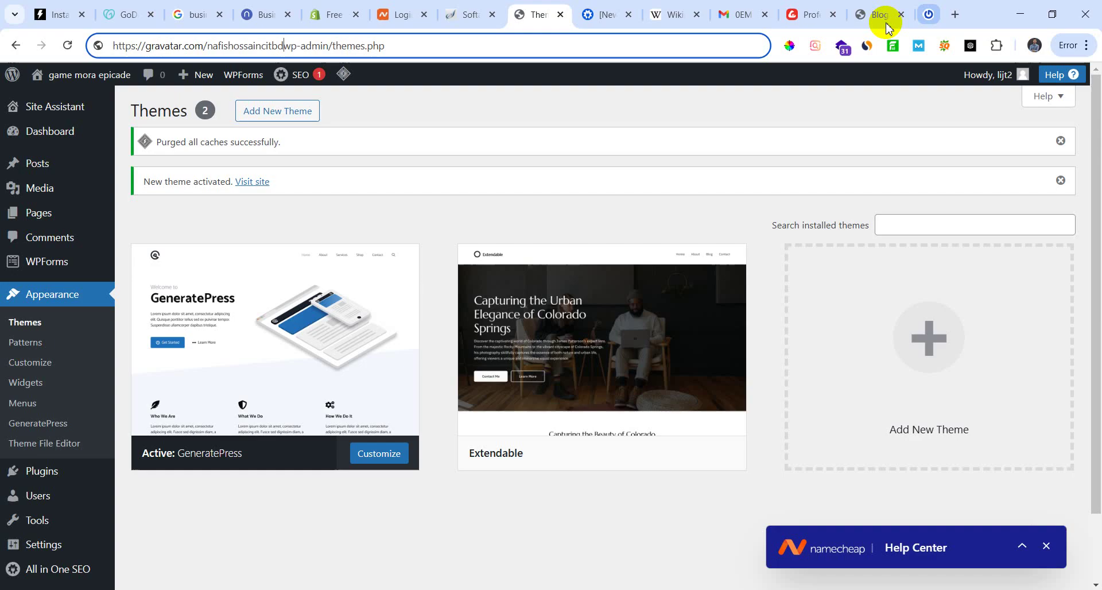
Step: From the admin dashboard, copy the site's base address and open it in a new tab
click(427, 44)
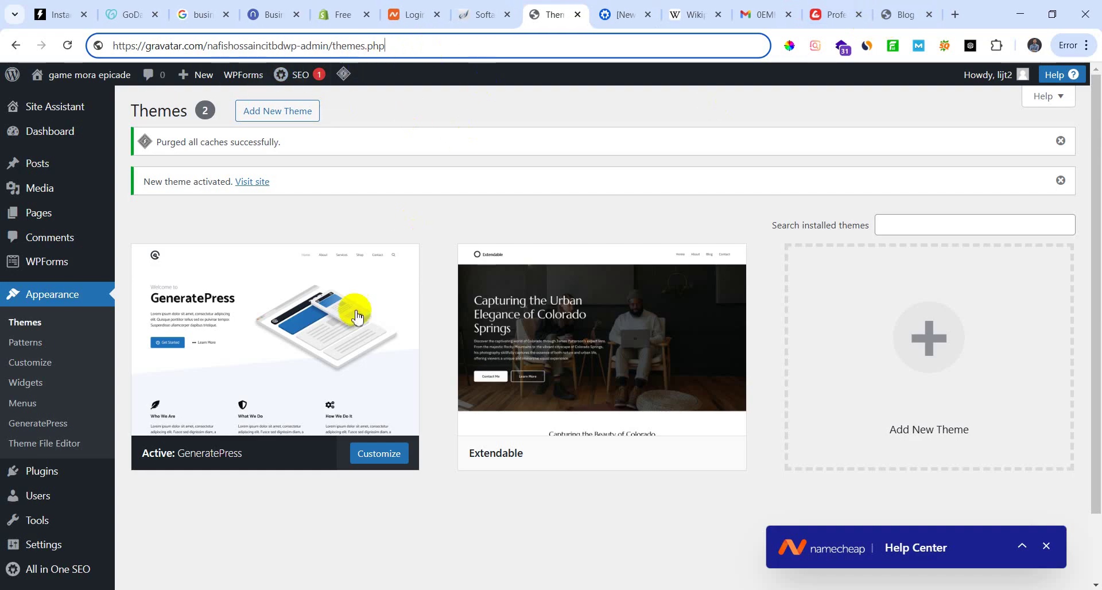
click(59, 136)
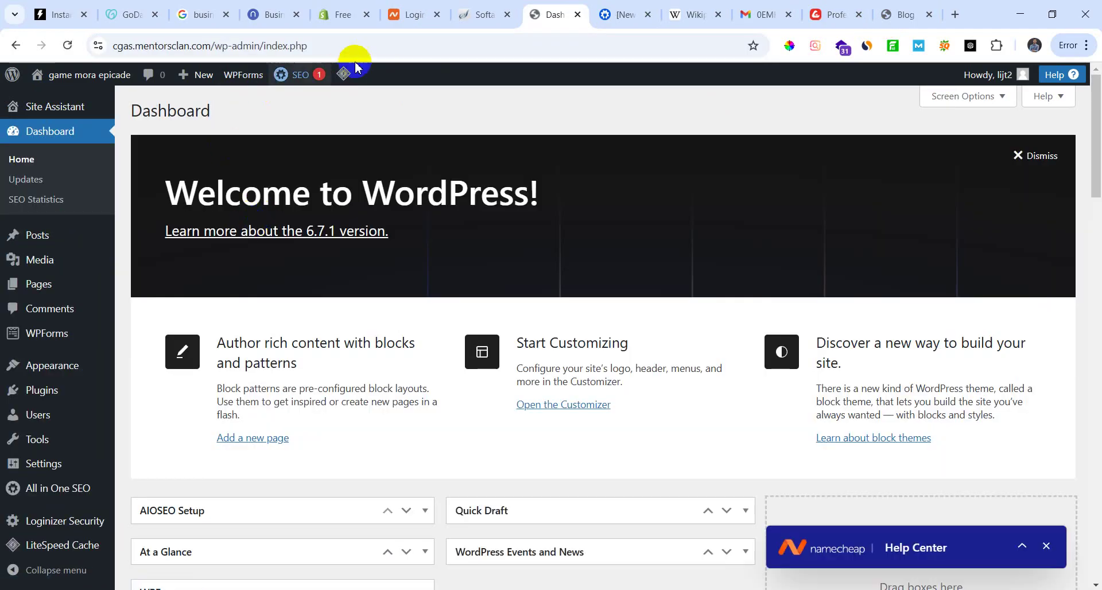
click(378, 49)
click(379, 49)
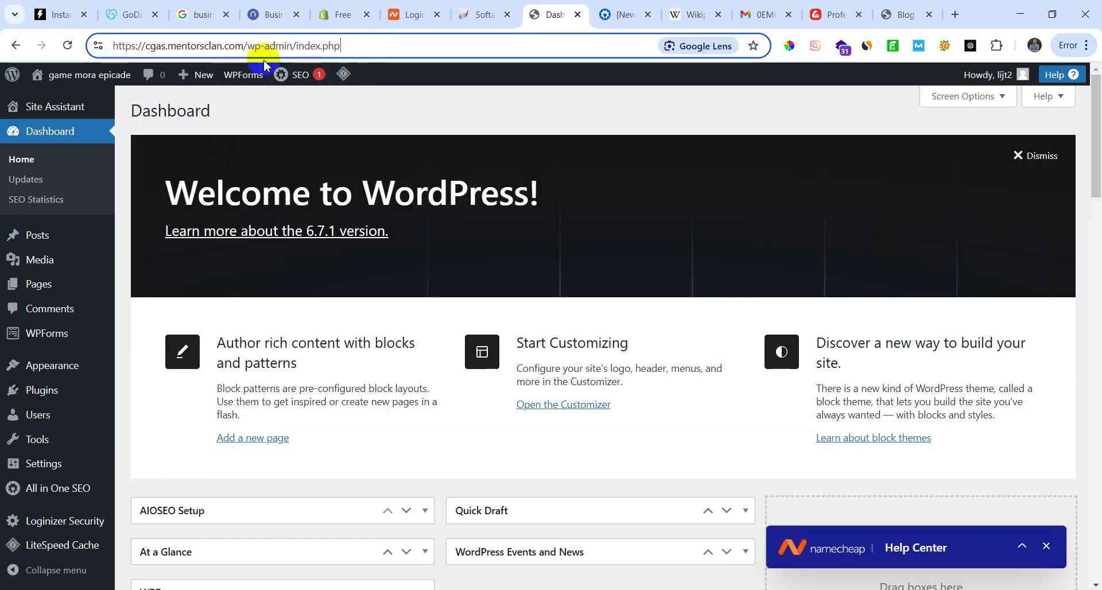
drag(249, 49, 113, 46)
key(ctrl+c)
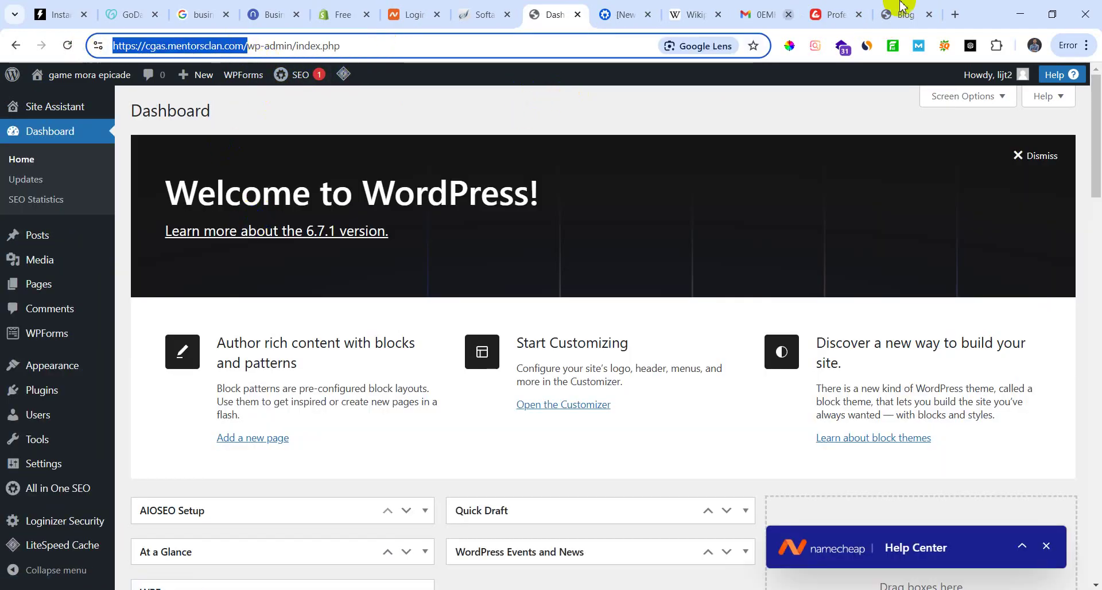
click(955, 15)
key(ctrl+v)
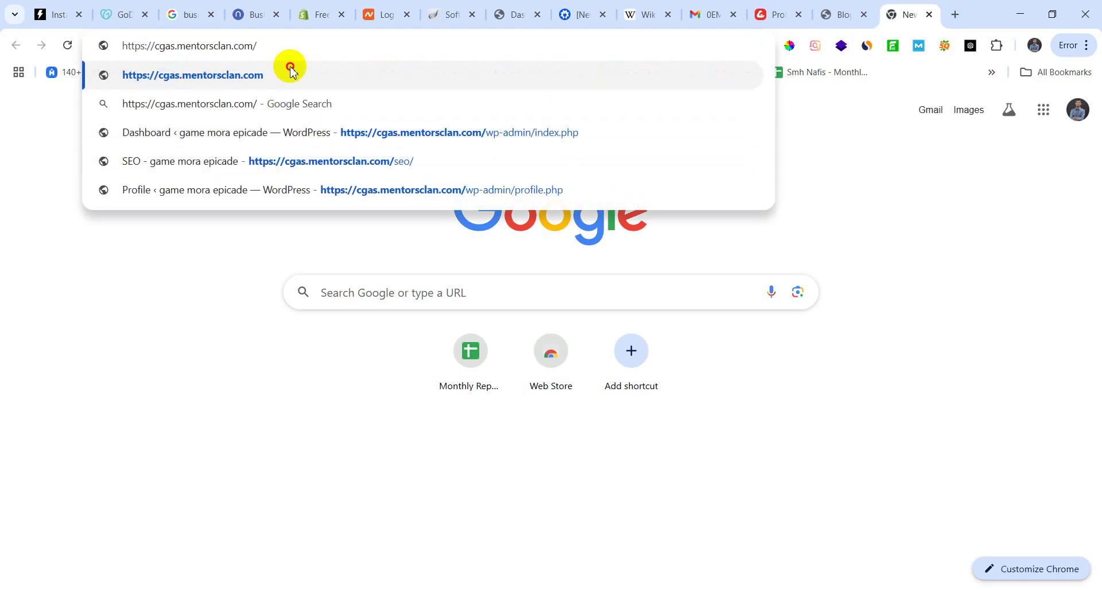
click(290, 73)
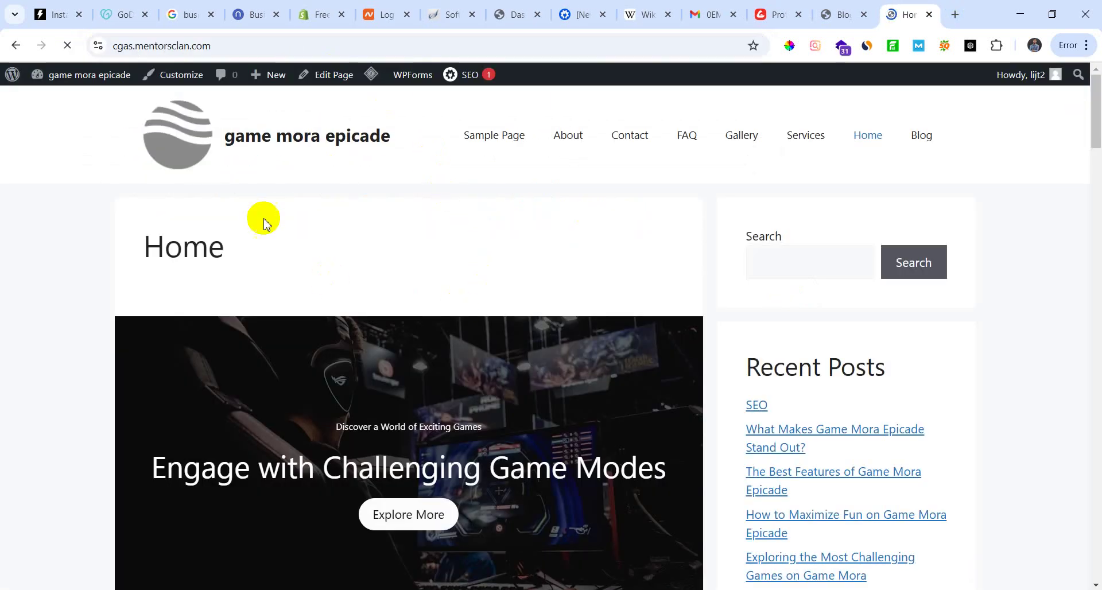
Step: Scroll the live GeneratePress homepage, flip through the other open tabs, and come back to it
scroll(305, 423, down, 6)
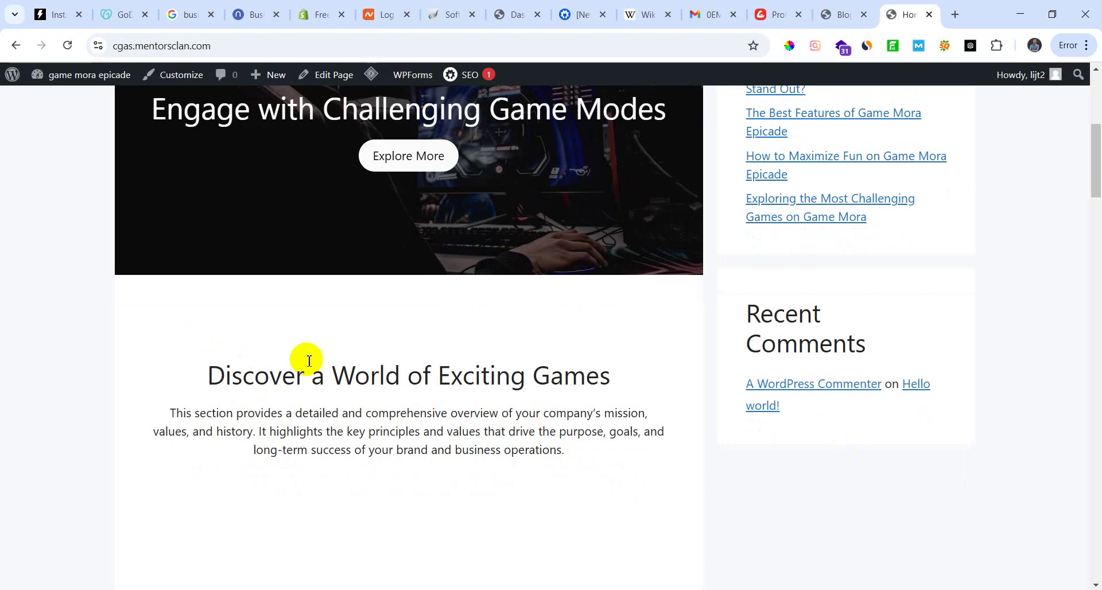
scroll(309, 361, down, 10)
scroll(387, 448, up, 15)
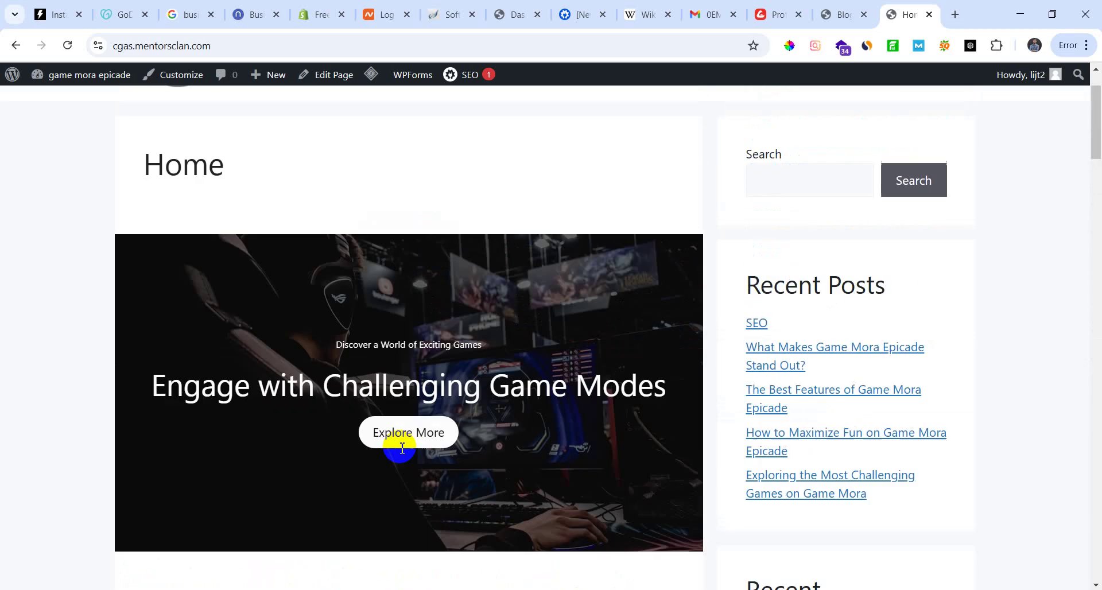
scroll(402, 448, up, 2)
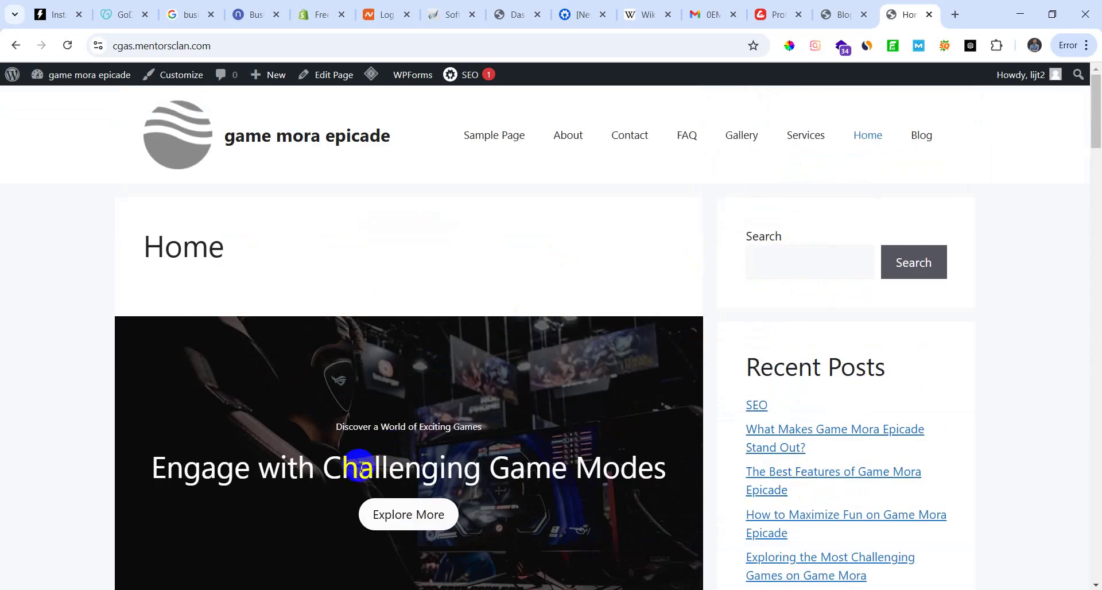
click(775, 15)
click(838, 14)
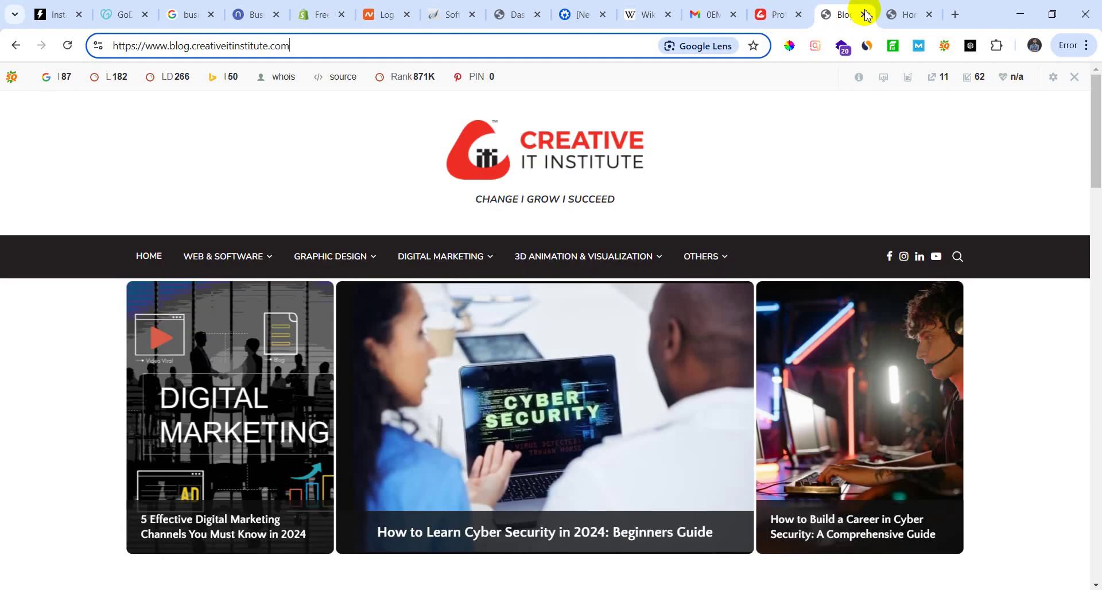
click(884, 14)
click(458, 16)
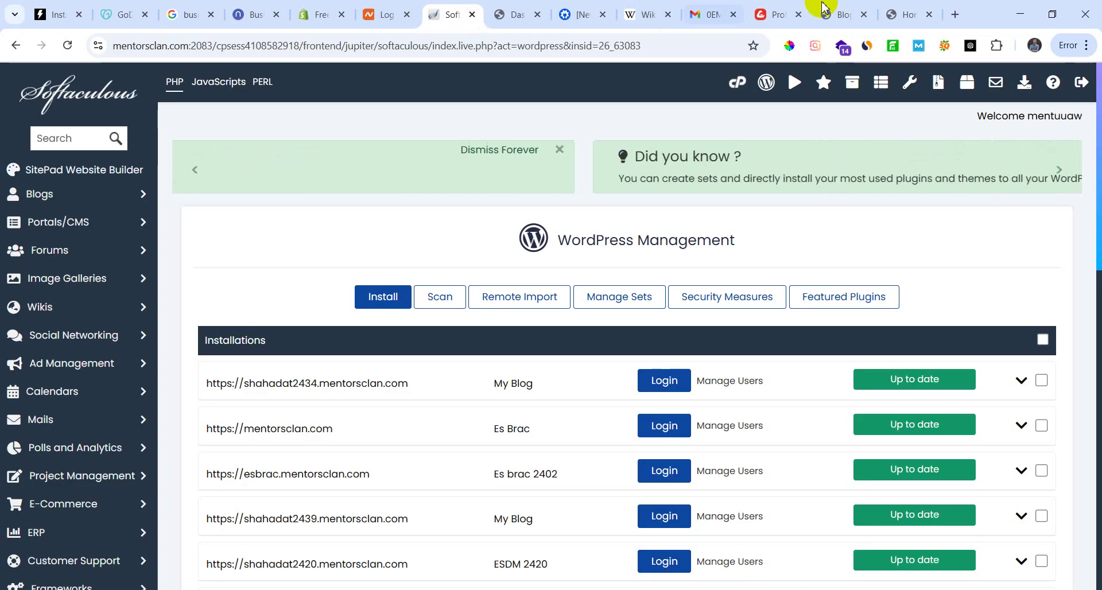
click(844, 15)
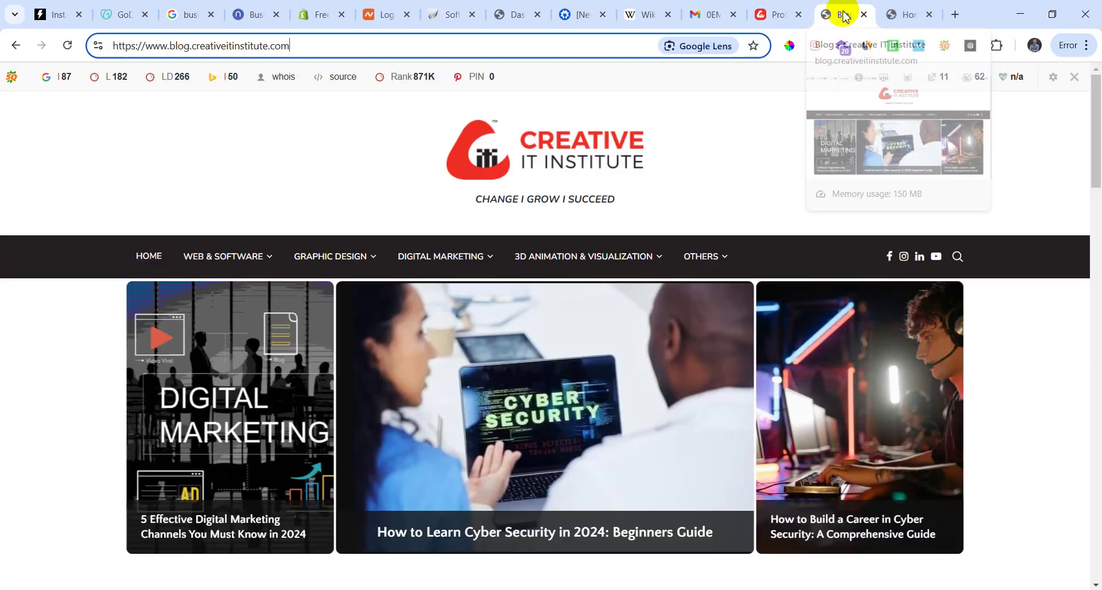
click(887, 15)
Step: Open Pages > All Pages, then select all nine pages and apply Move to Trash
mouse_move(17, 78)
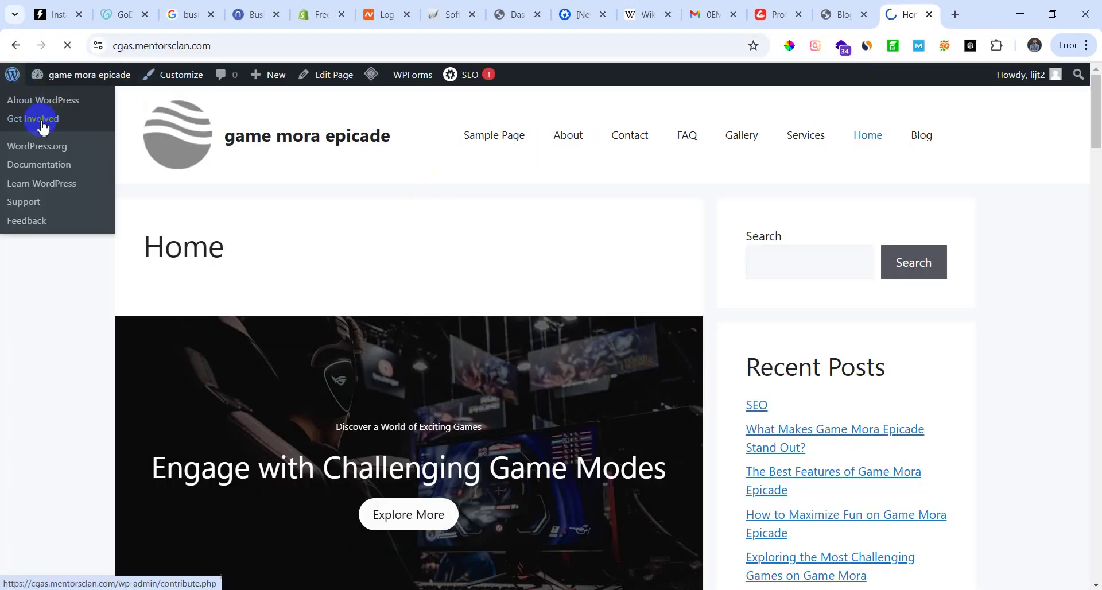
click(40, 102)
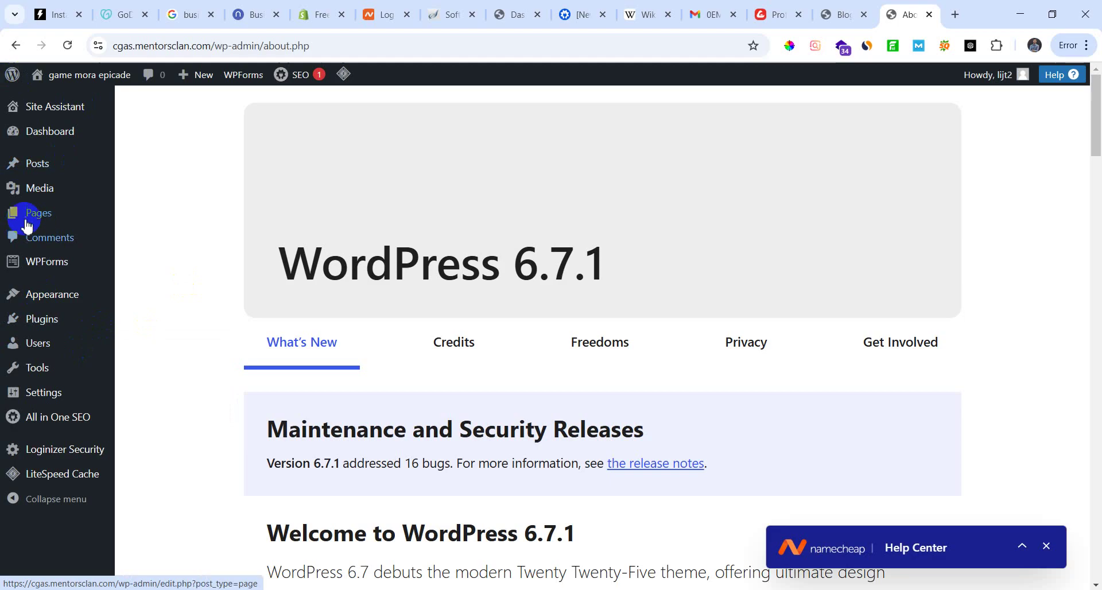
mouse_move(29, 215)
click(155, 217)
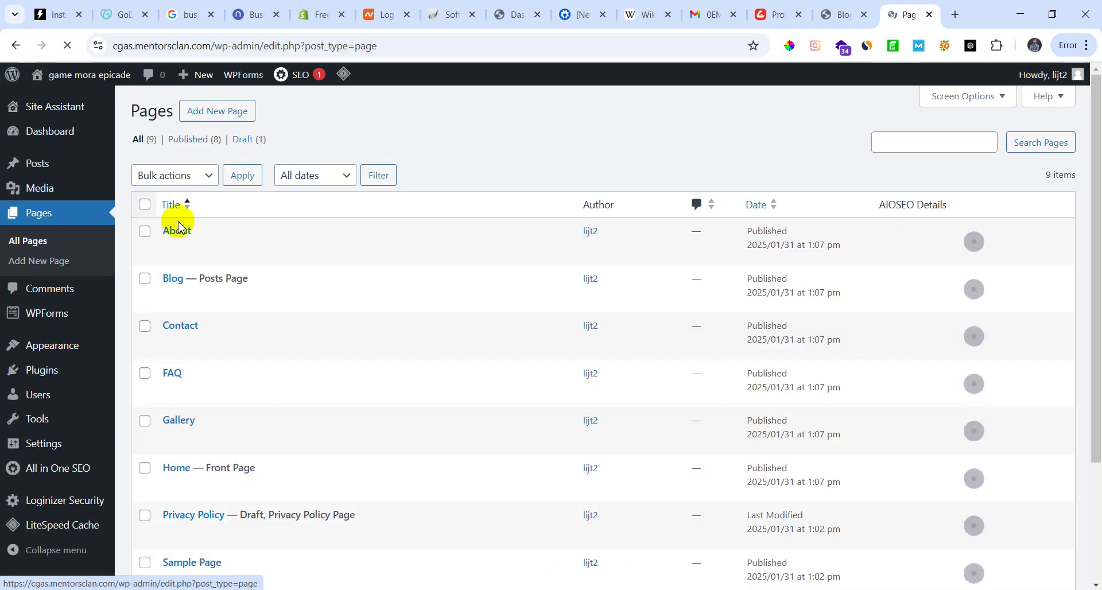
scroll(274, 385, down, 7)
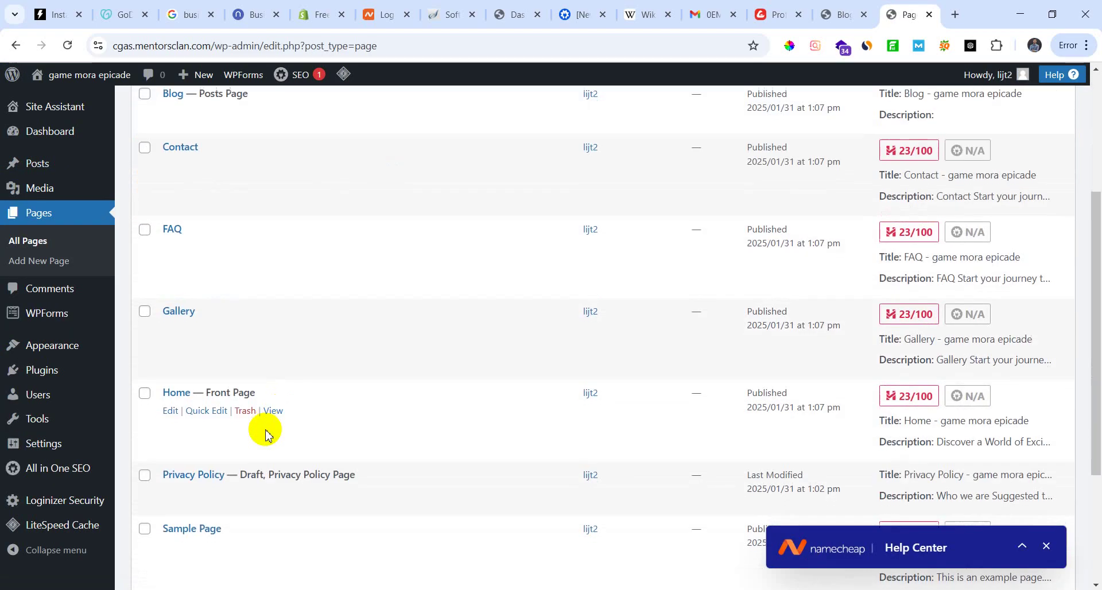
scroll(256, 226, up, 6)
scroll(232, 357, up, 1)
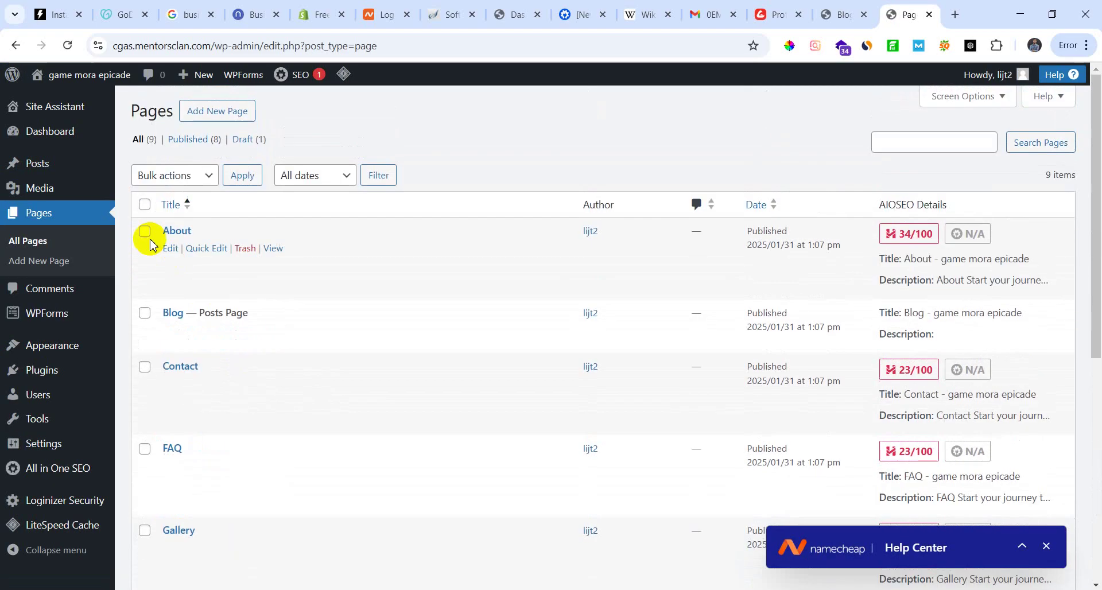
click(209, 177)
click(180, 235)
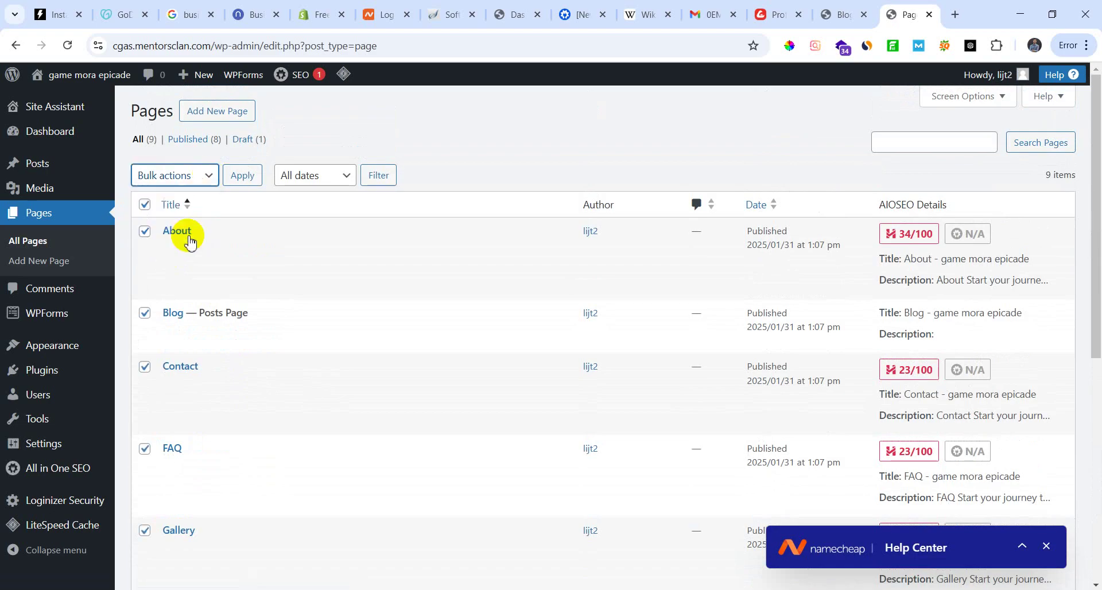
click(242, 177)
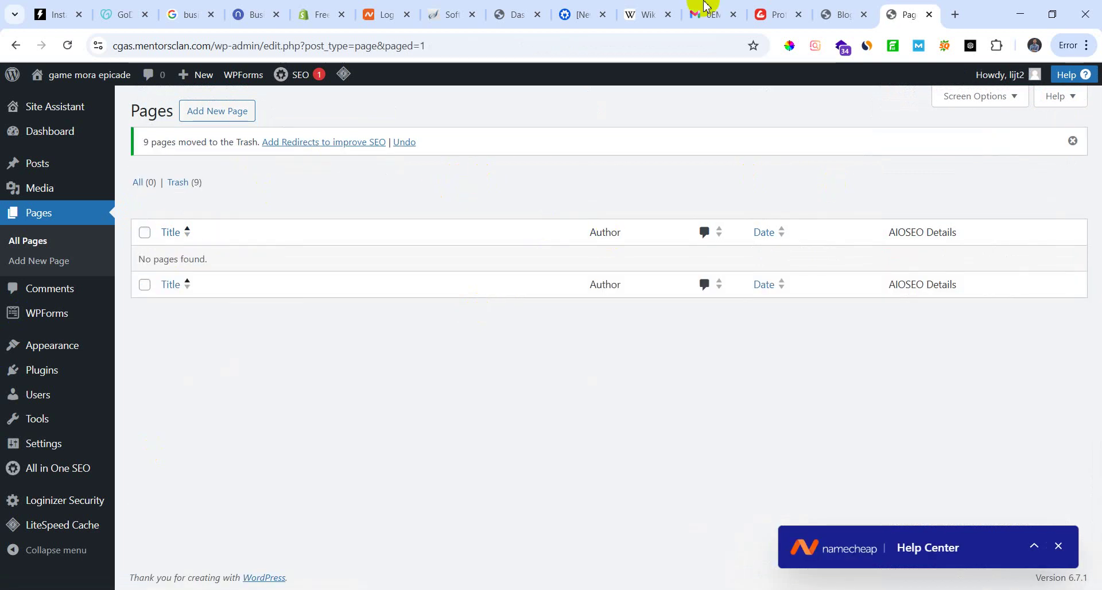
mouse_move(48, 173)
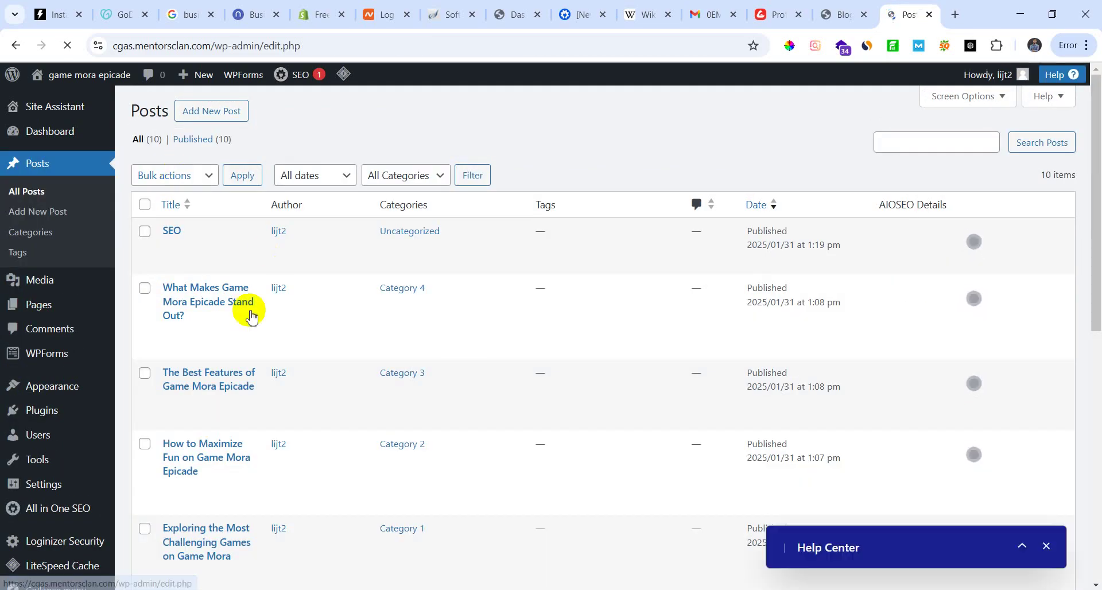
scroll(192, 423, down, 10)
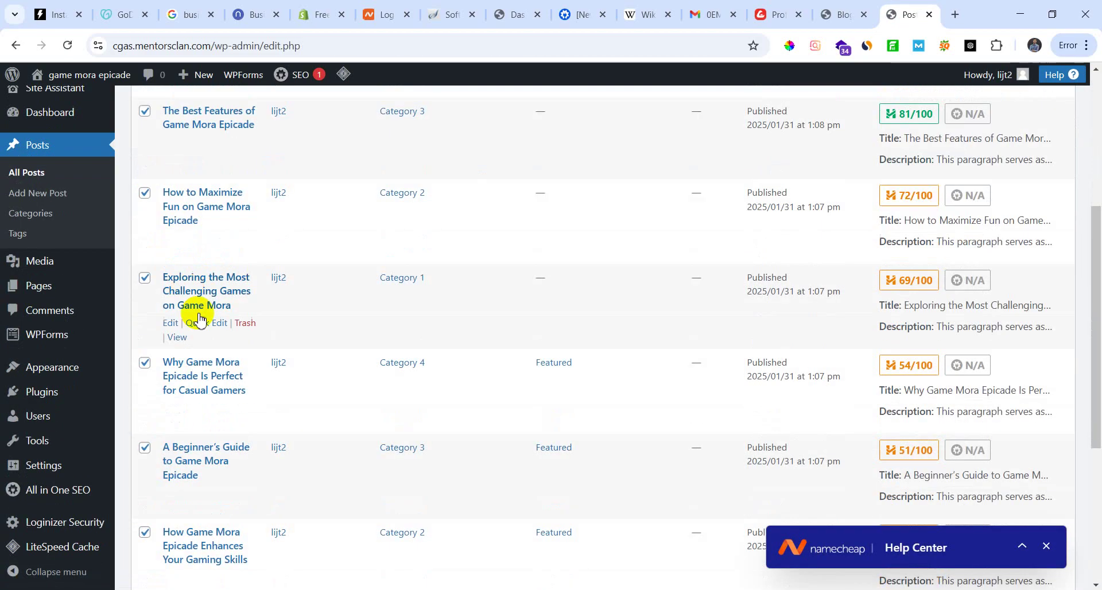
scroll(200, 468, up, 10)
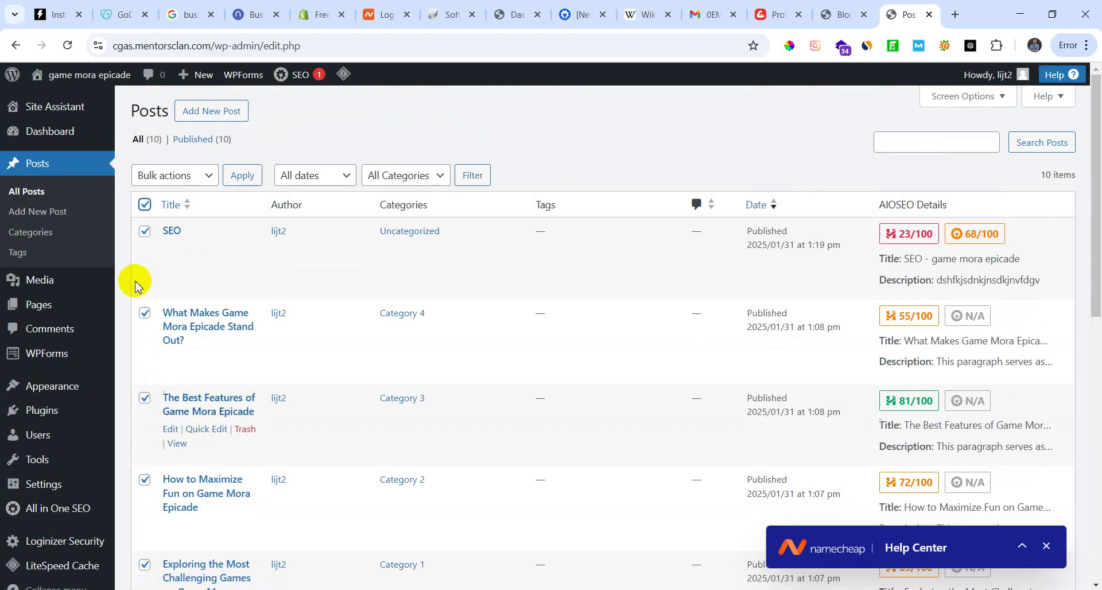
click(209, 183)
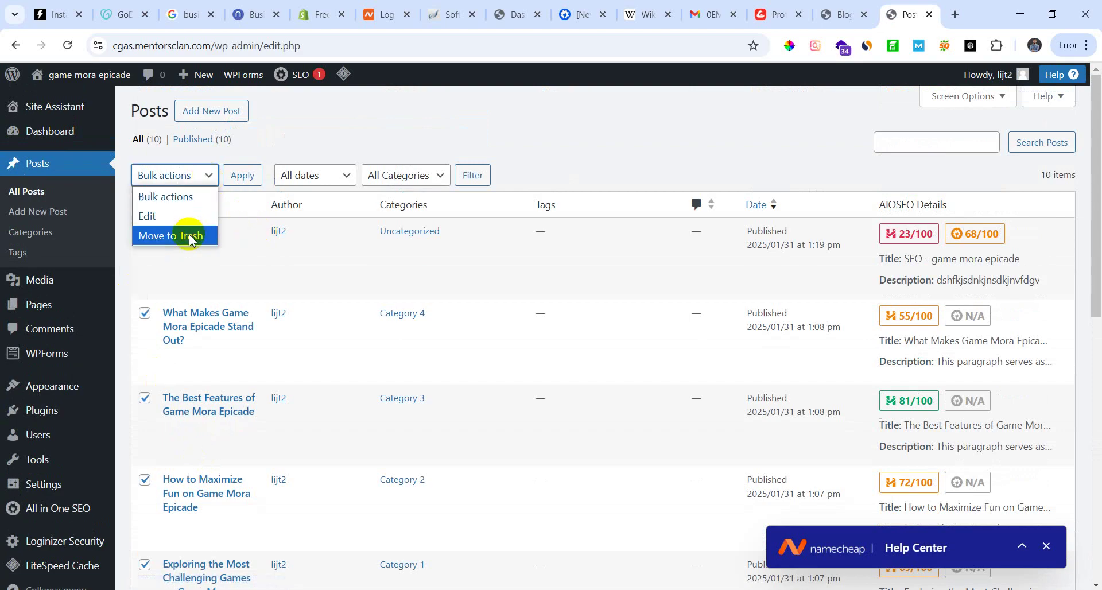
click(187, 235)
click(242, 175)
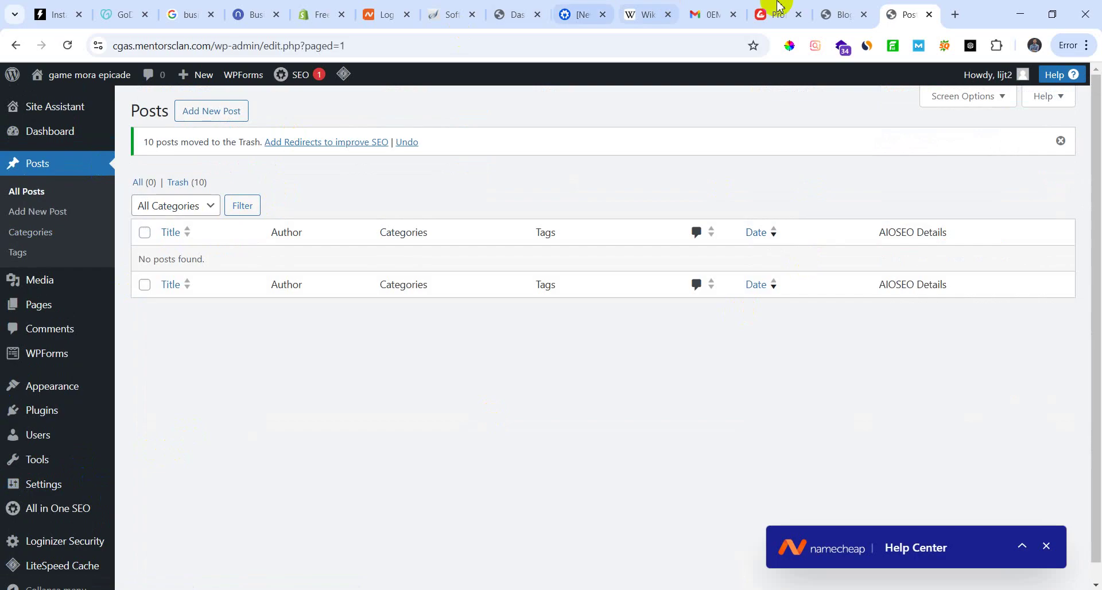
double_click(424, 45)
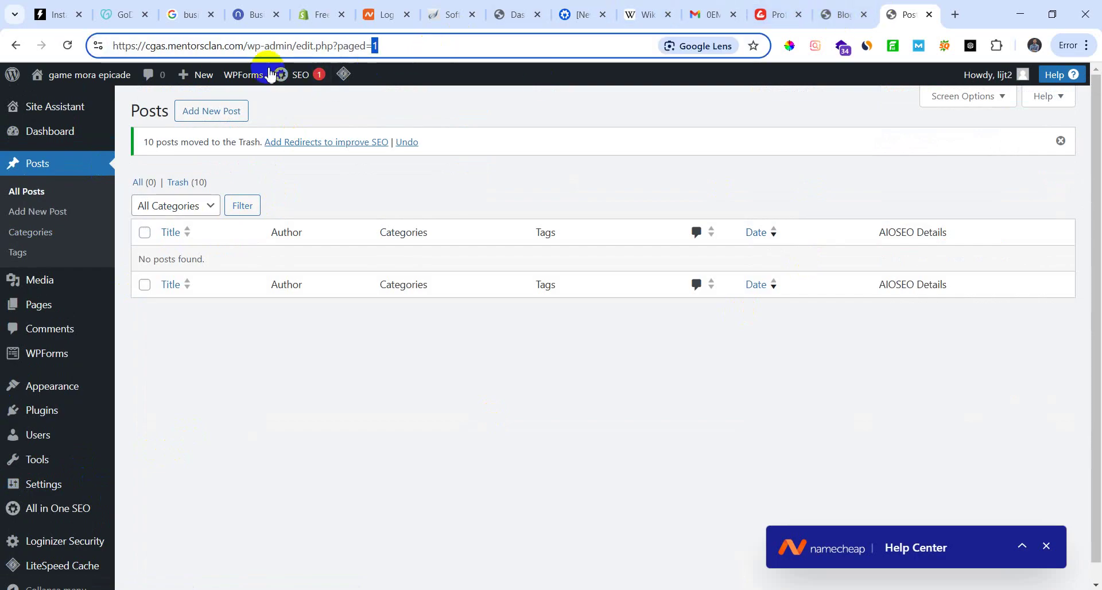
click(843, 15)
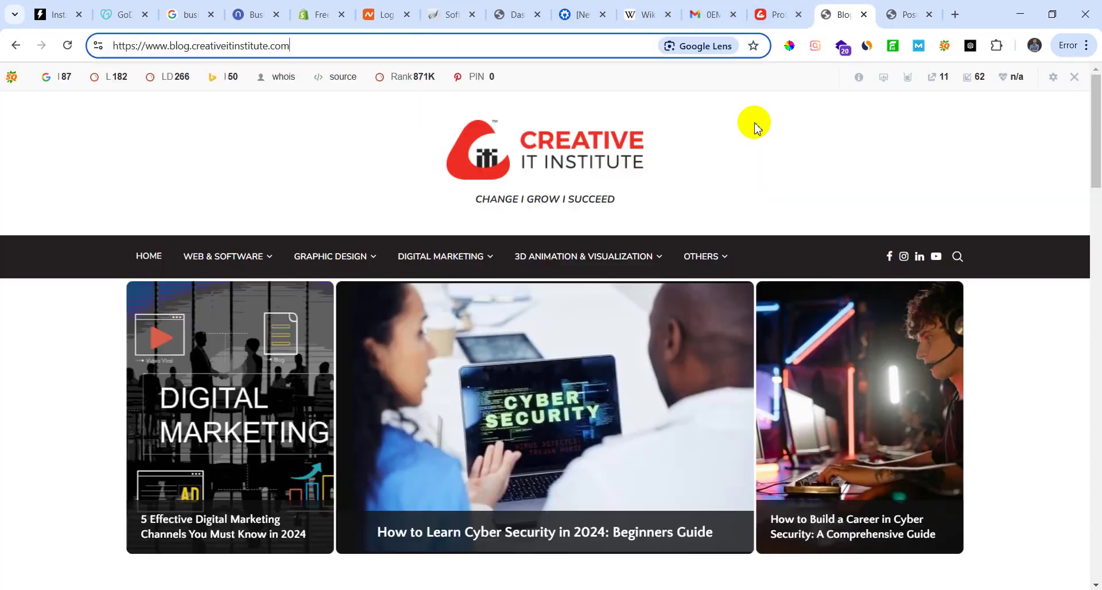
click(911, 14)
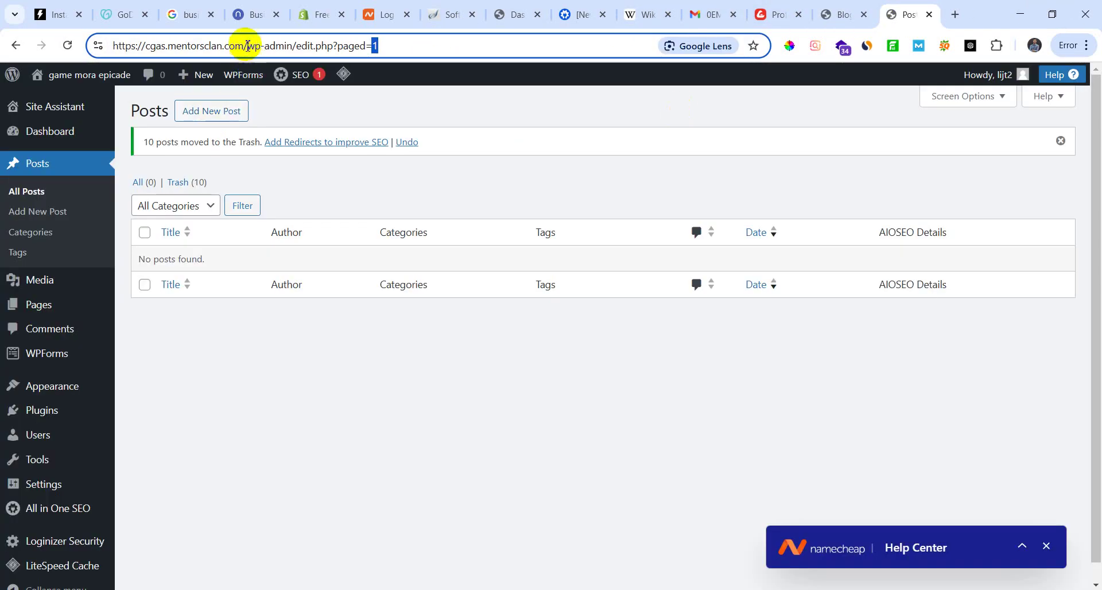
drag(246, 46, 141, 72)
key(ctrl+c)
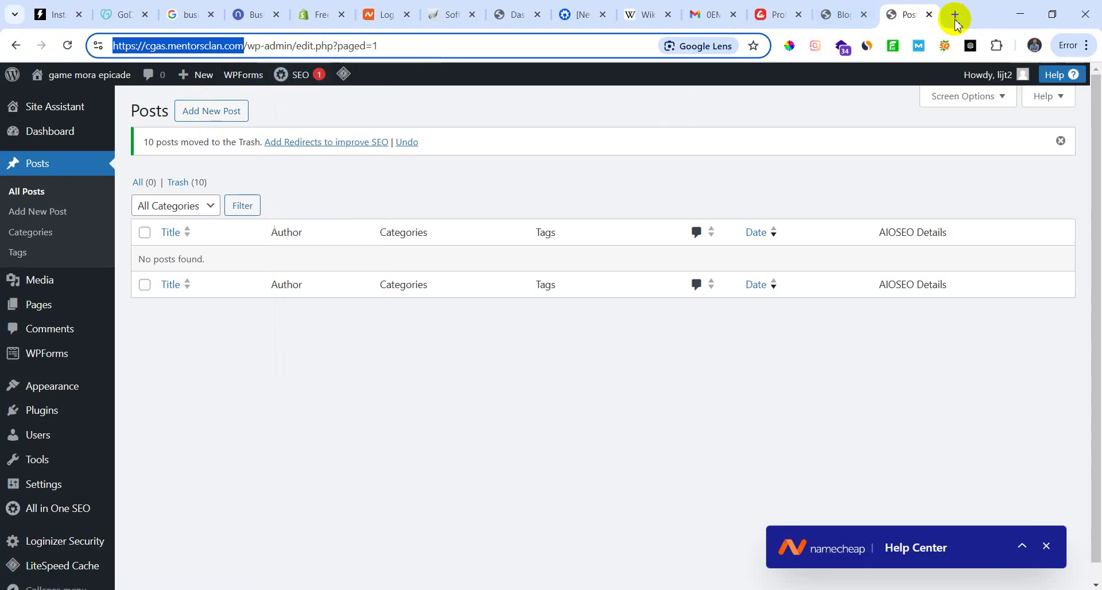
Step: Paste the site address into a new tab and load the live homepage
click(956, 14)
key(ctrl+v)
key(Return)
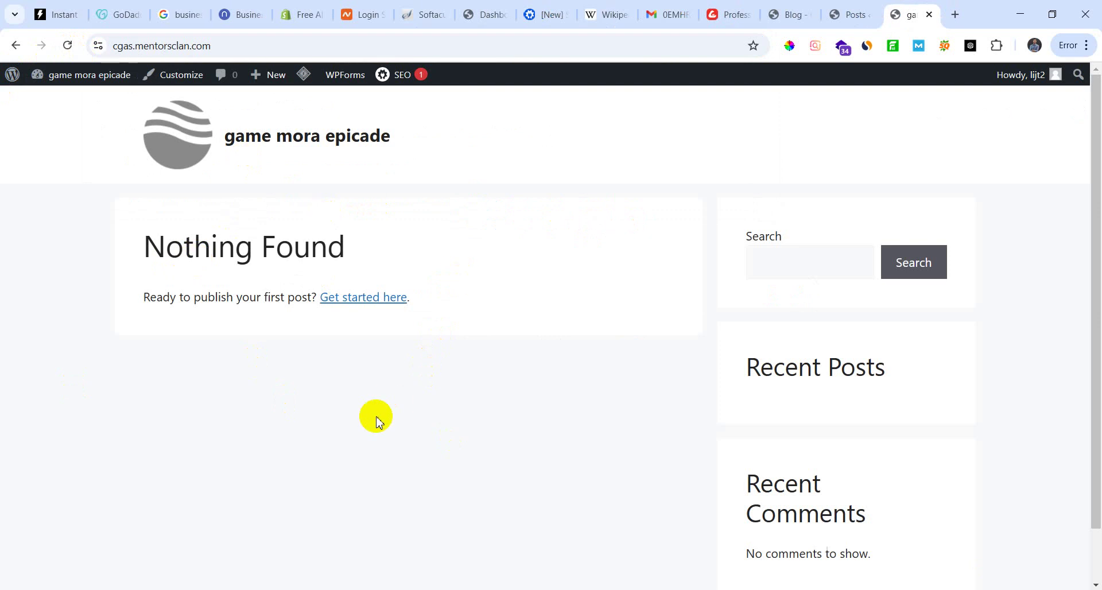
scroll(379, 428, down, 2)
scroll(382, 438, up, 2)
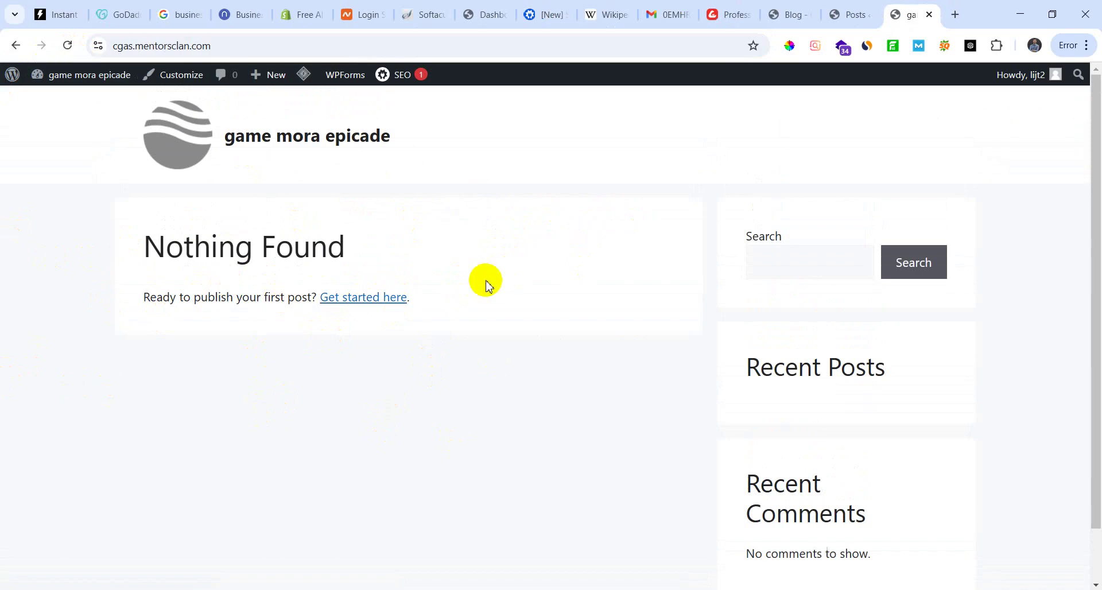
Step: Return to the admin Posts list and open the site's Pages list
click(863, 16)
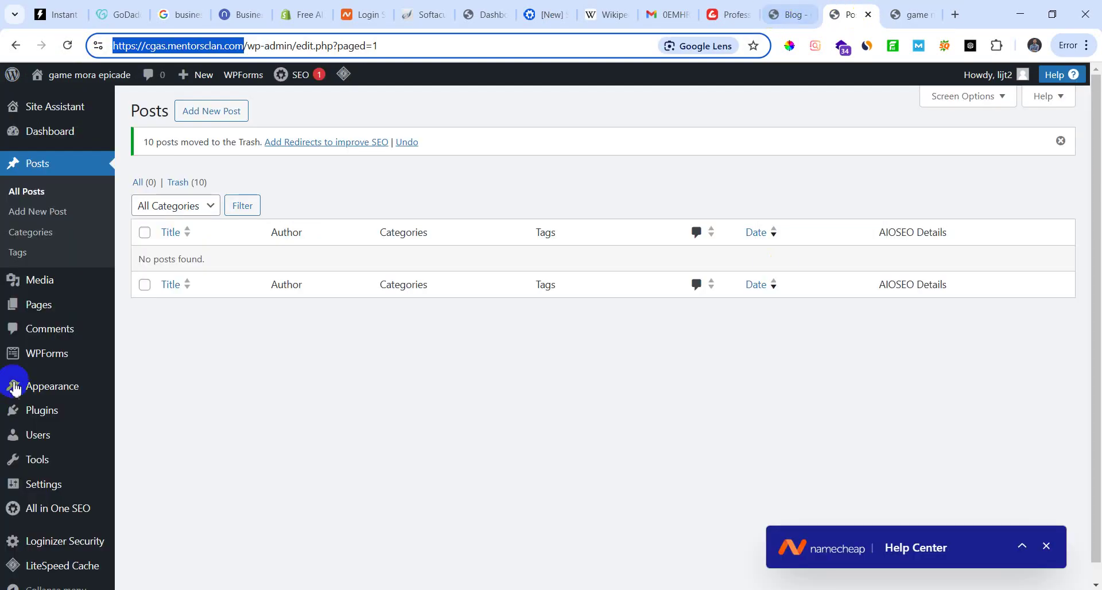
mouse_move(44, 308)
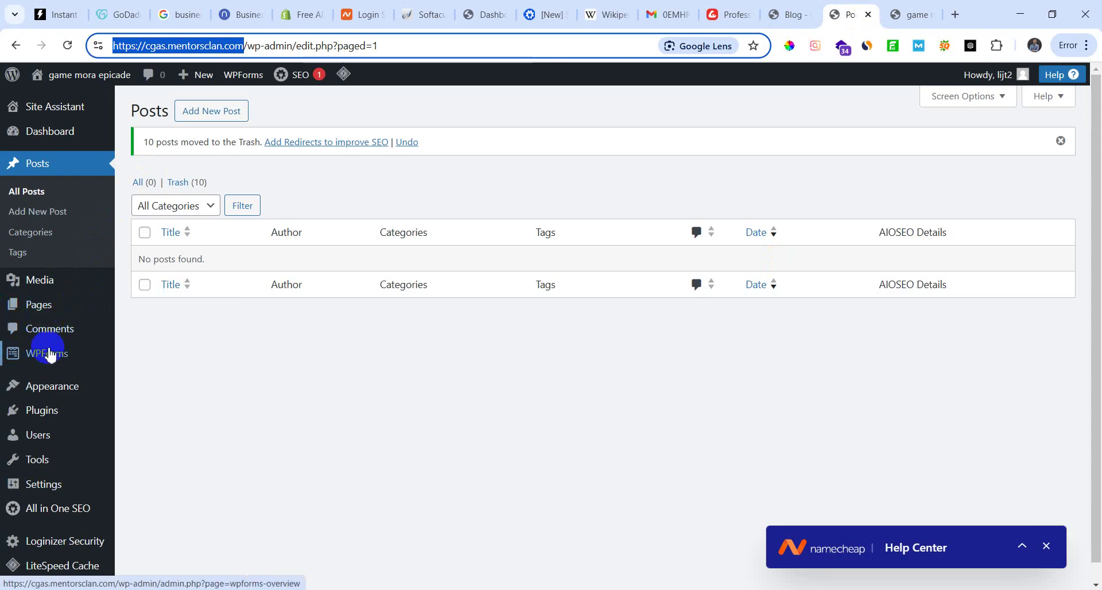
scroll(83, 491, down, 1)
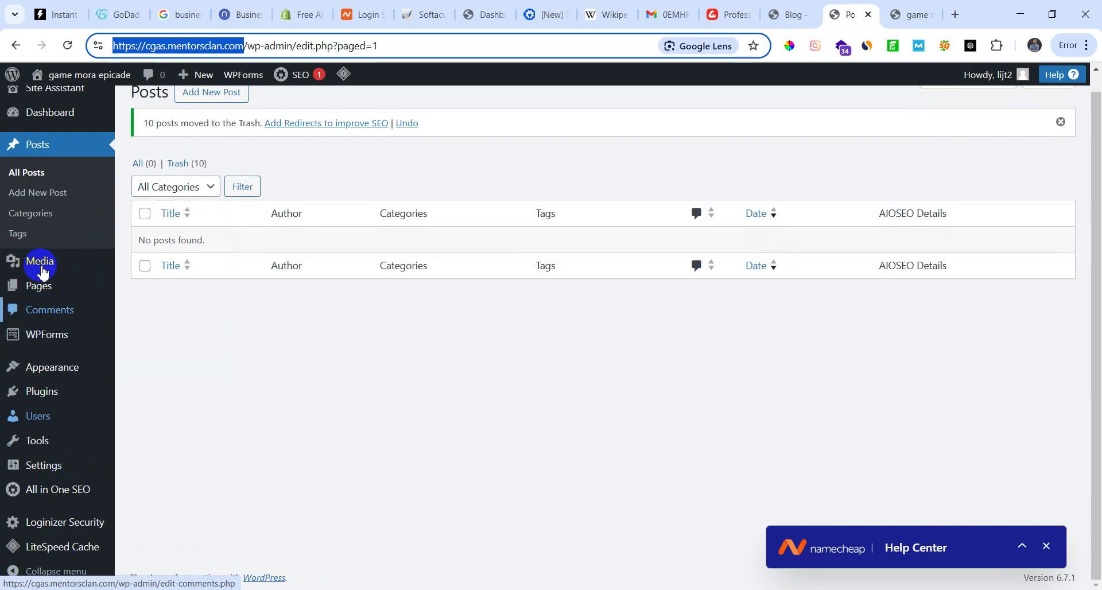
scroll(18, 278, up, 1)
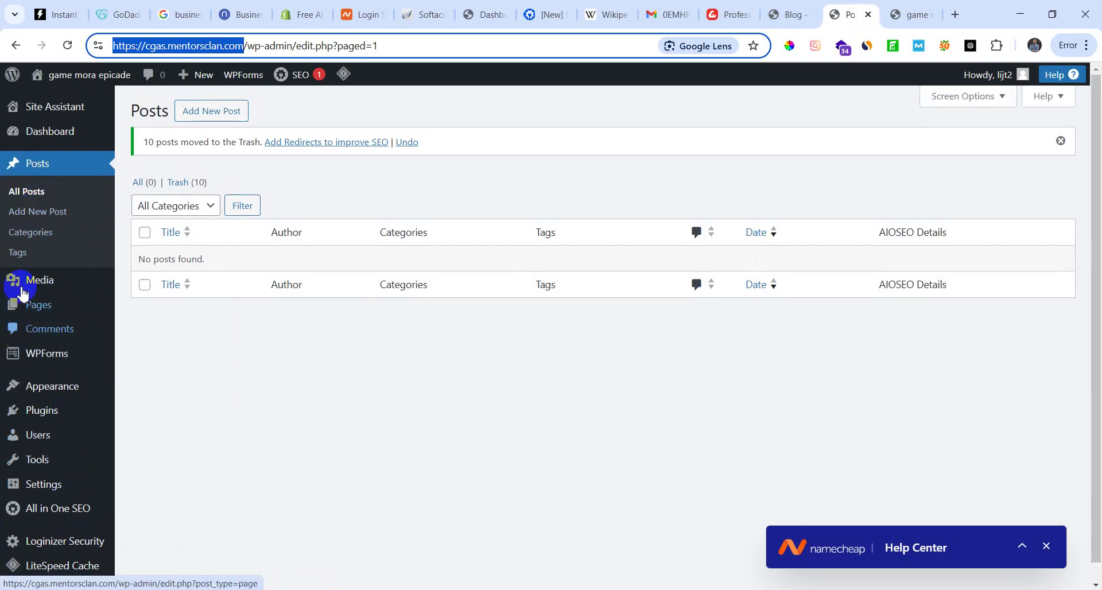
click(45, 145)
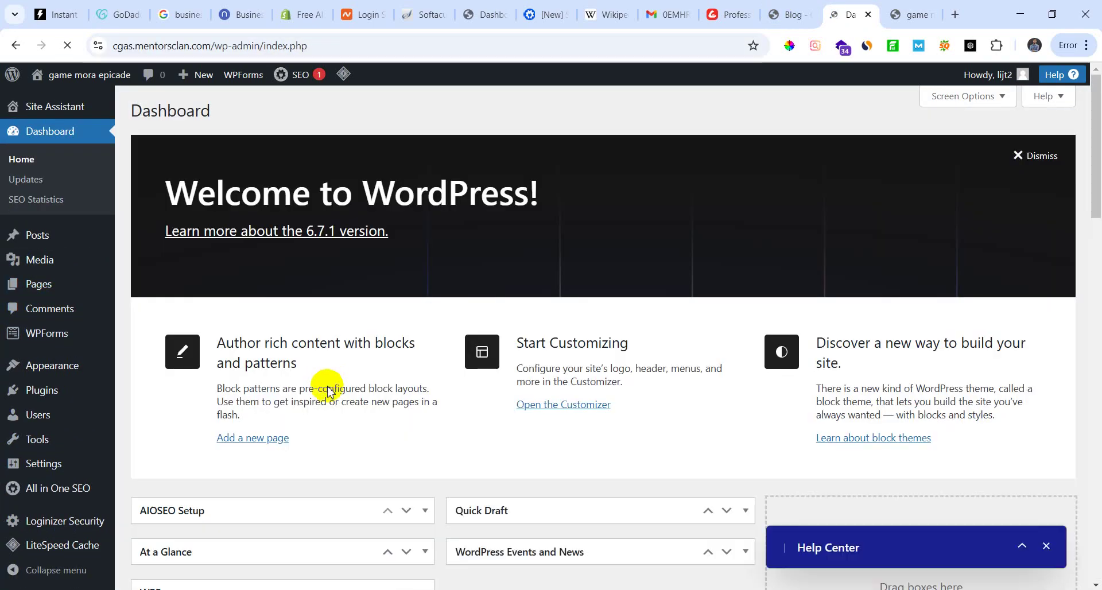
click(16, 181)
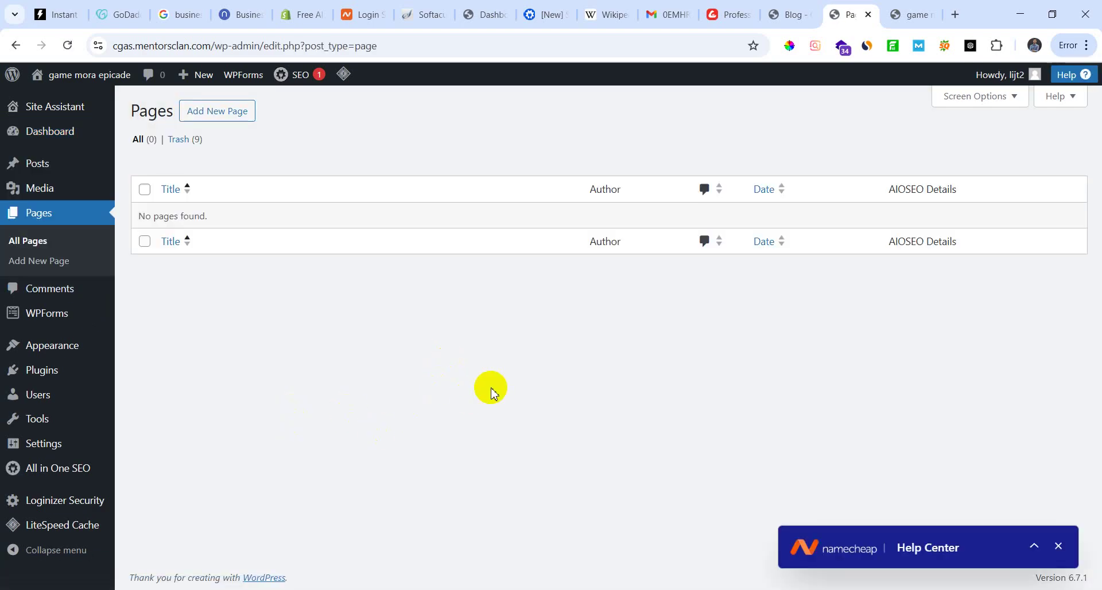
Step: Check the live homepage again, glance at other tabs, and return to the empty Pages list
click(925, 13)
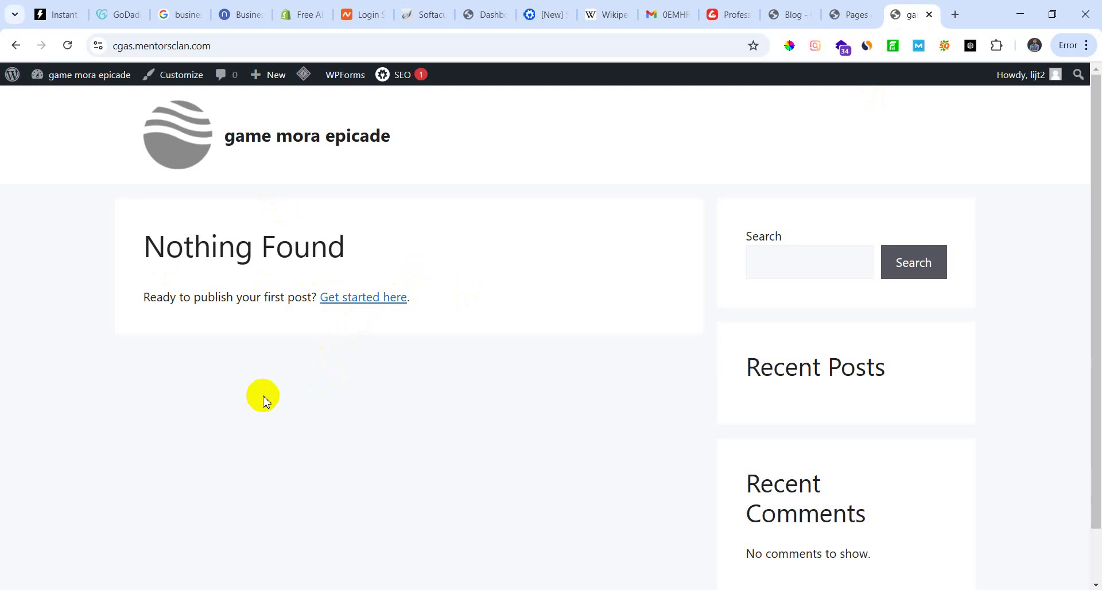
scroll(432, 416, down, 1)
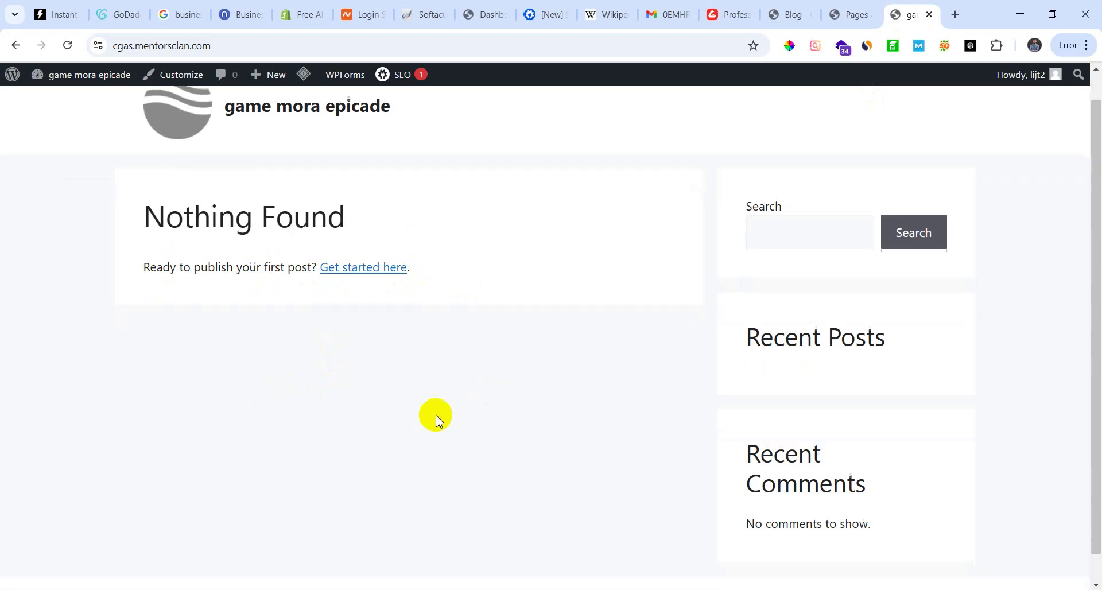
scroll(99, 320, up, 1)
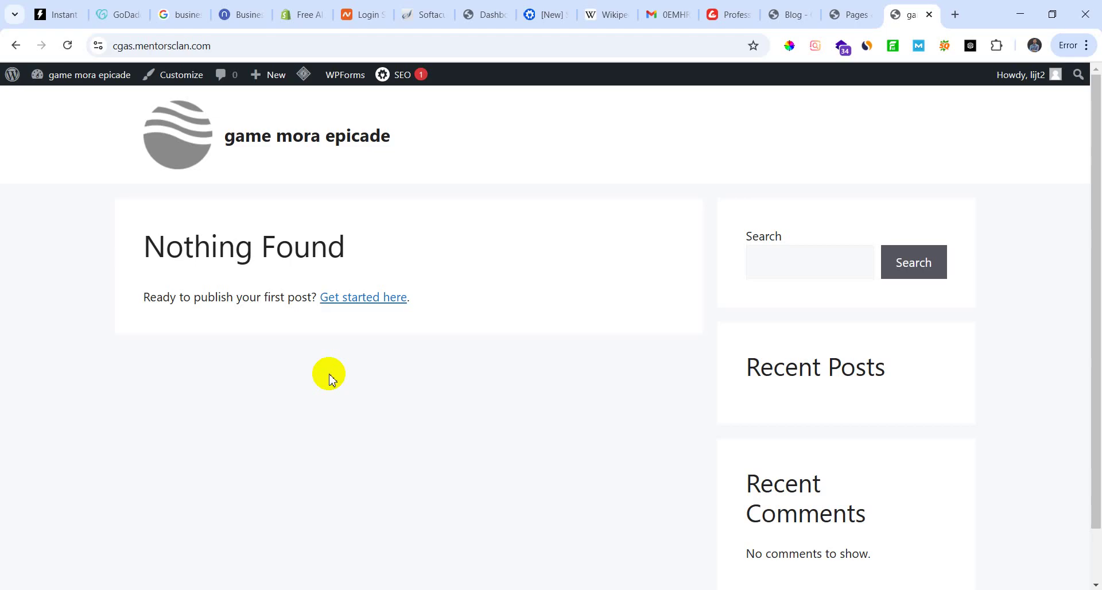
click(854, 14)
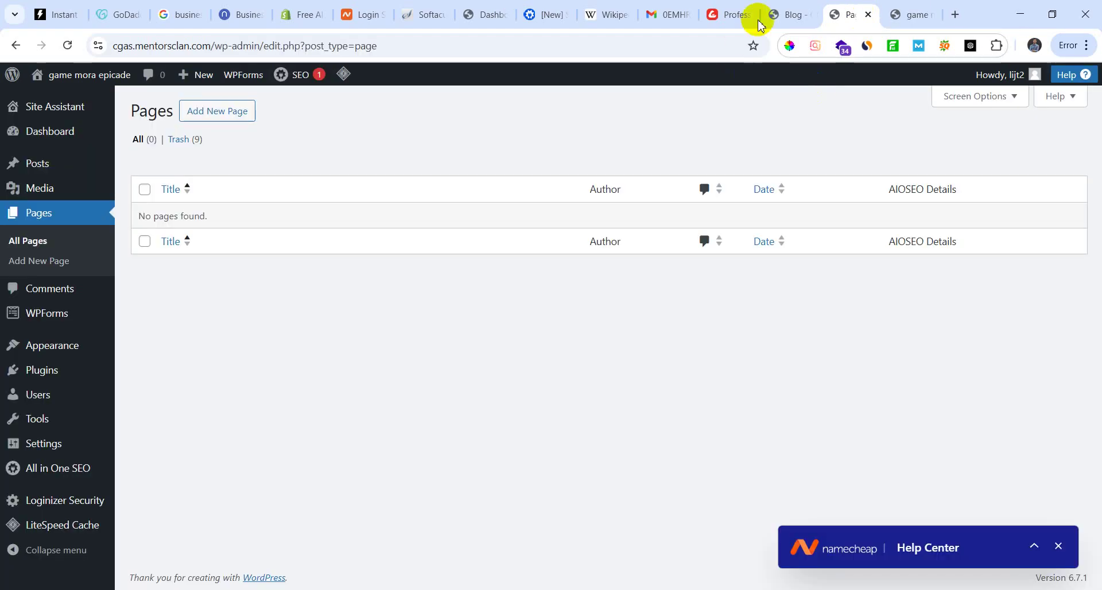
click(788, 16)
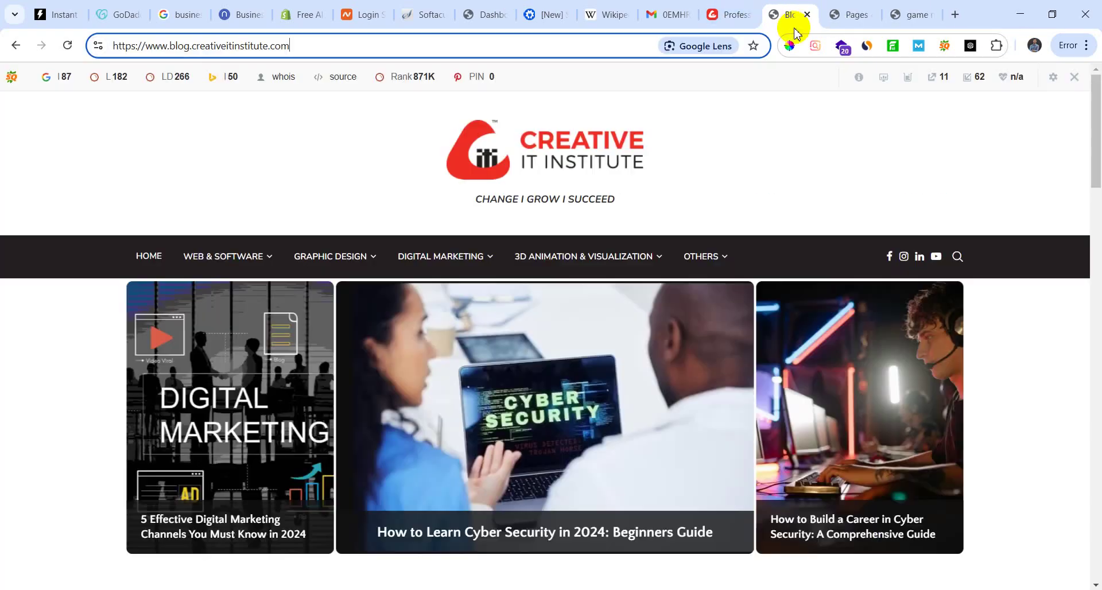
click(907, 14)
click(849, 13)
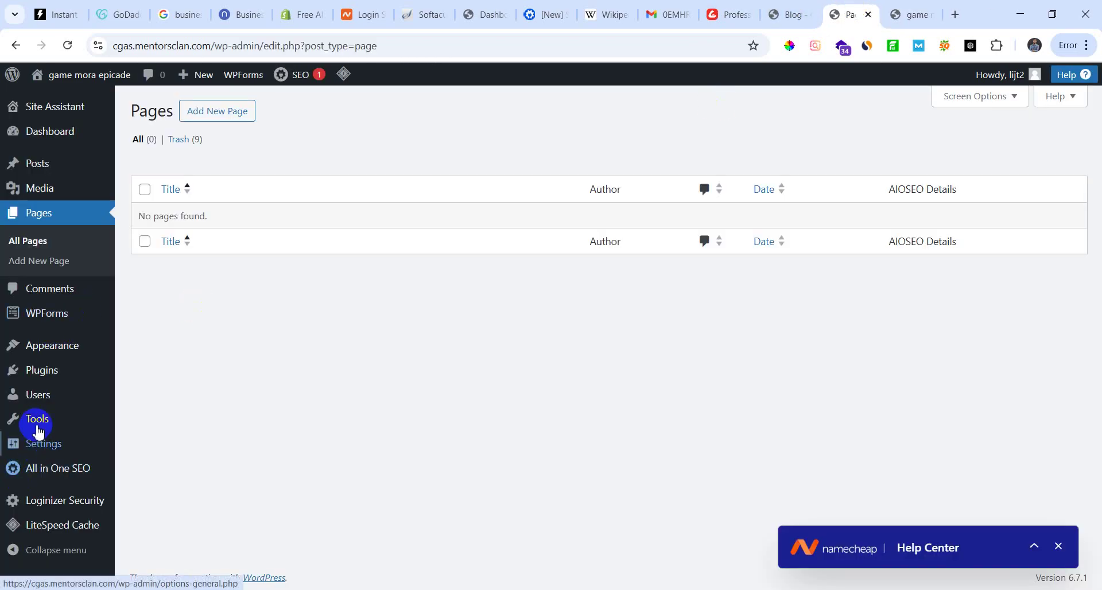
mouse_move(64, 353)
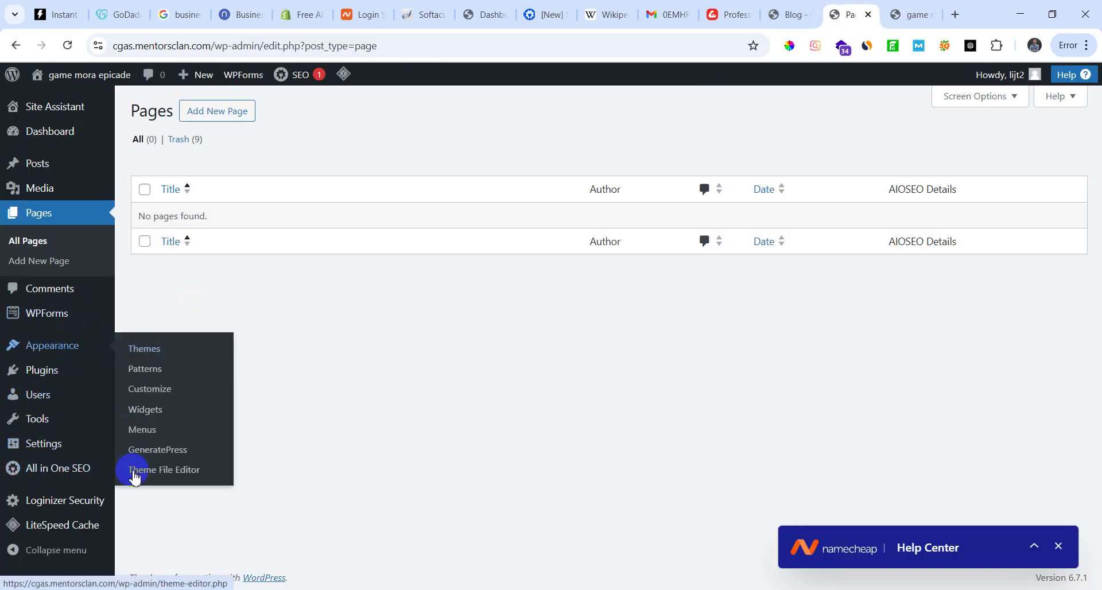
Step: Scroll through the Reading settings around the search engine visibility option
mouse_move(55, 452)
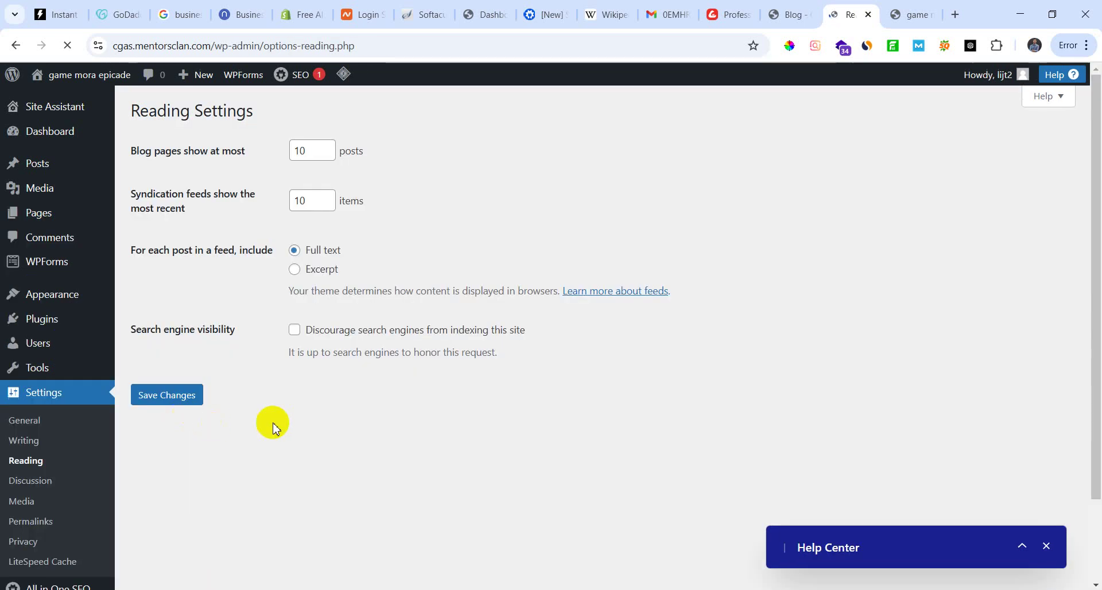
scroll(277, 431, down, 2)
scroll(245, 445, up, 2)
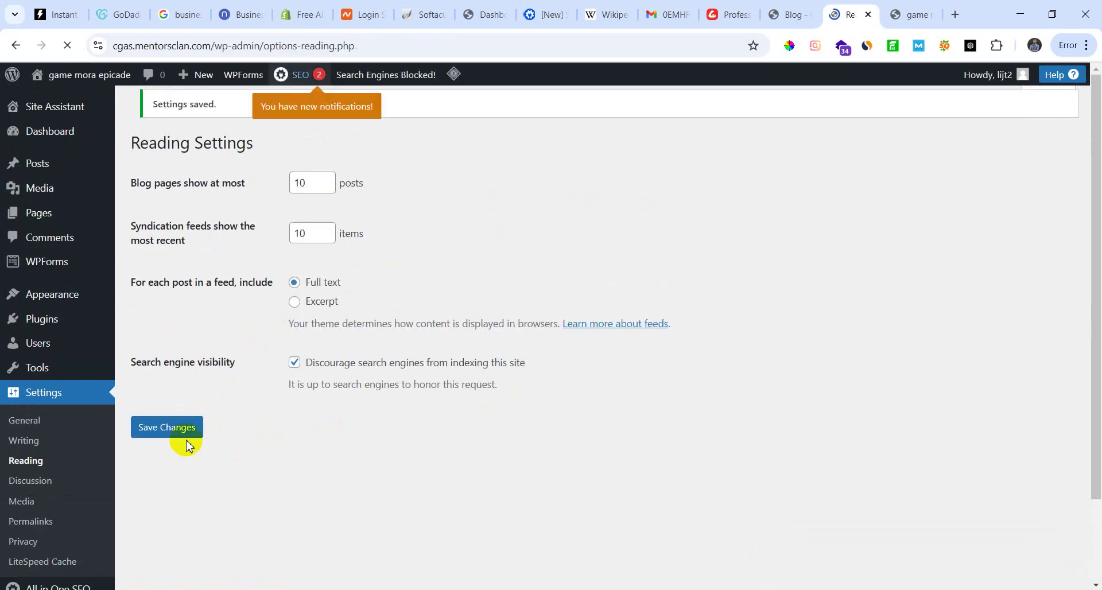
scroll(48, 497, down, 2)
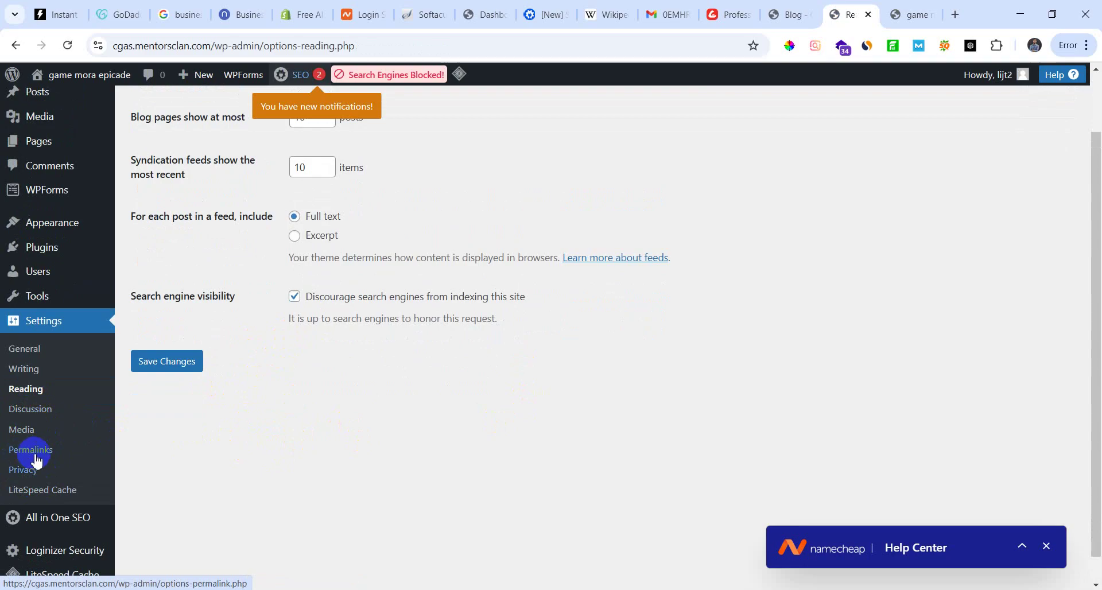
Step: Try the Month and name, Day and name and Plain formats, then save Post name as the permalink structure
scroll(381, 418, down, 3)
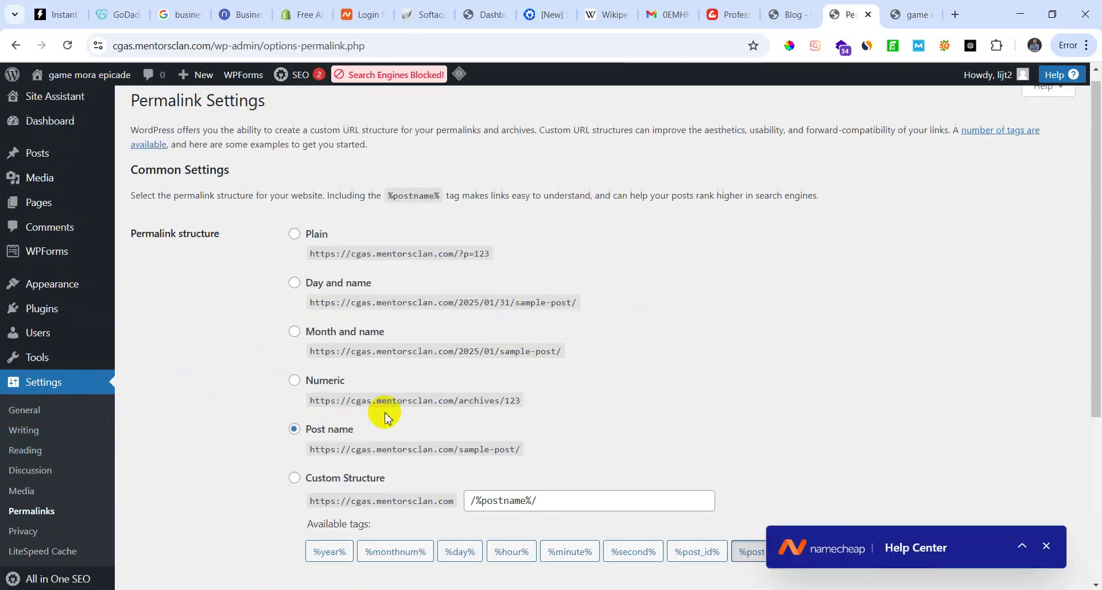
scroll(526, 458, down, 2)
scroll(322, 333, up, 5)
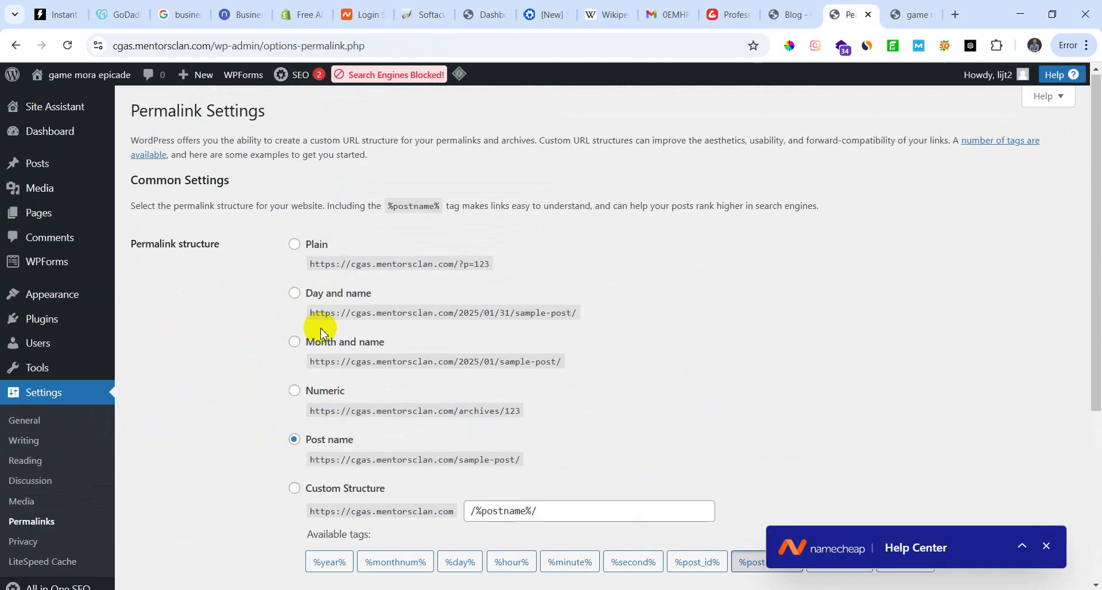
click(294, 343)
click(294, 294)
click(294, 244)
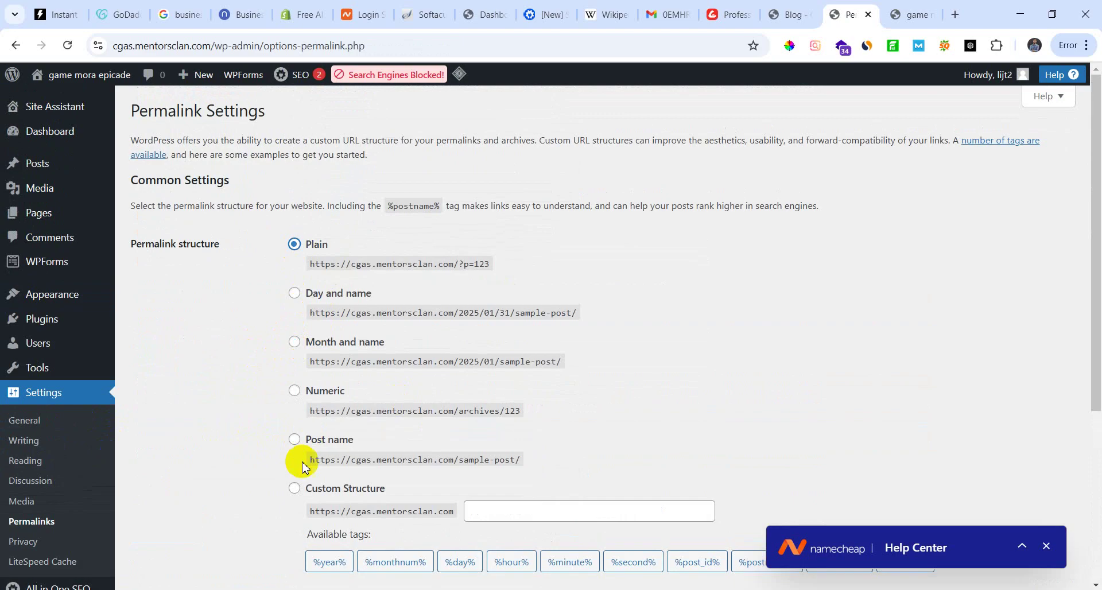
click(295, 440)
scroll(356, 399, down, 5)
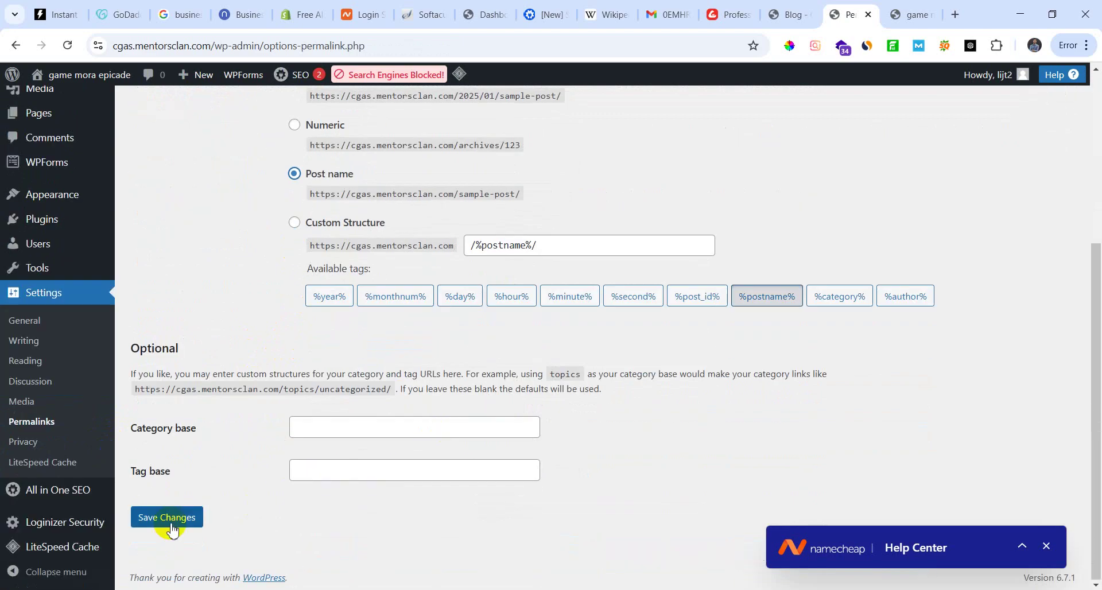
click(151, 518)
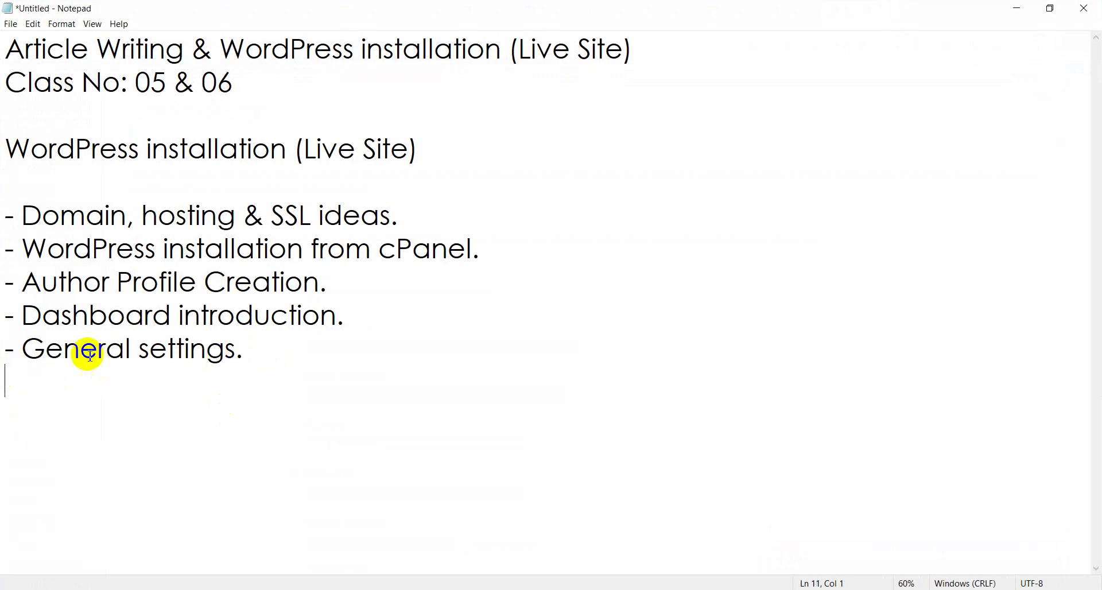
click(382, 325)
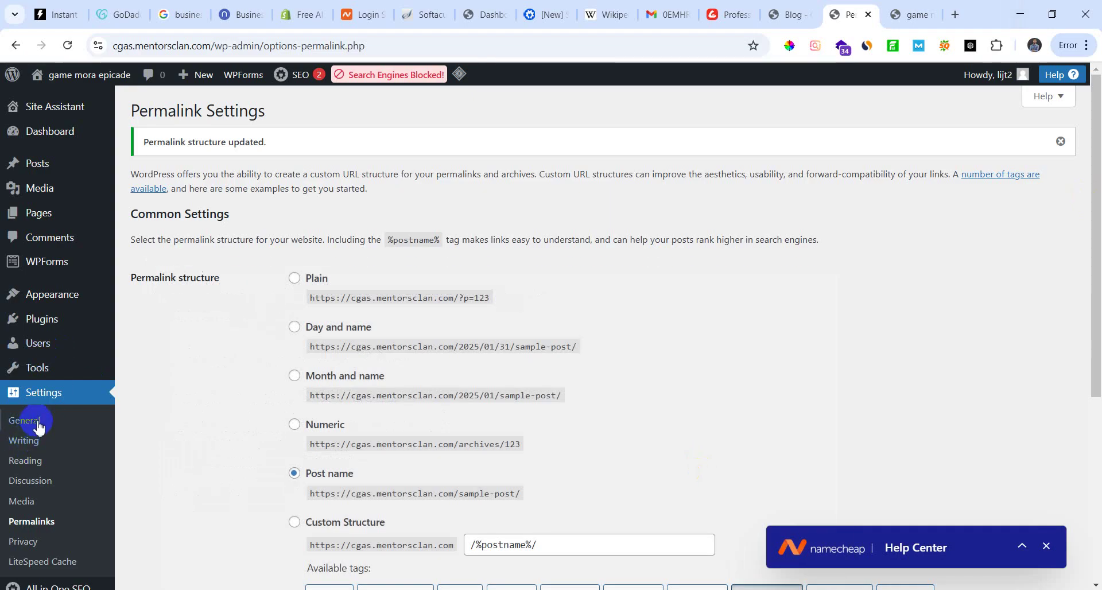
scroll(37, 424, down, 2)
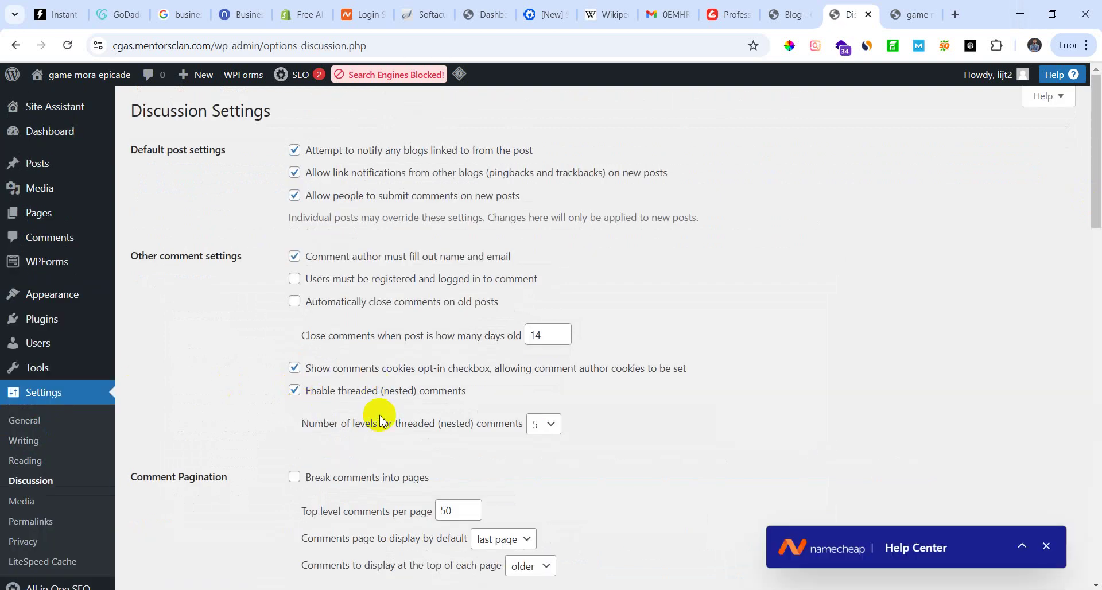
Step: Scroll the Discussion settings to the Gravatar Logo default avatar and save the changes
scroll(349, 478, down, 15)
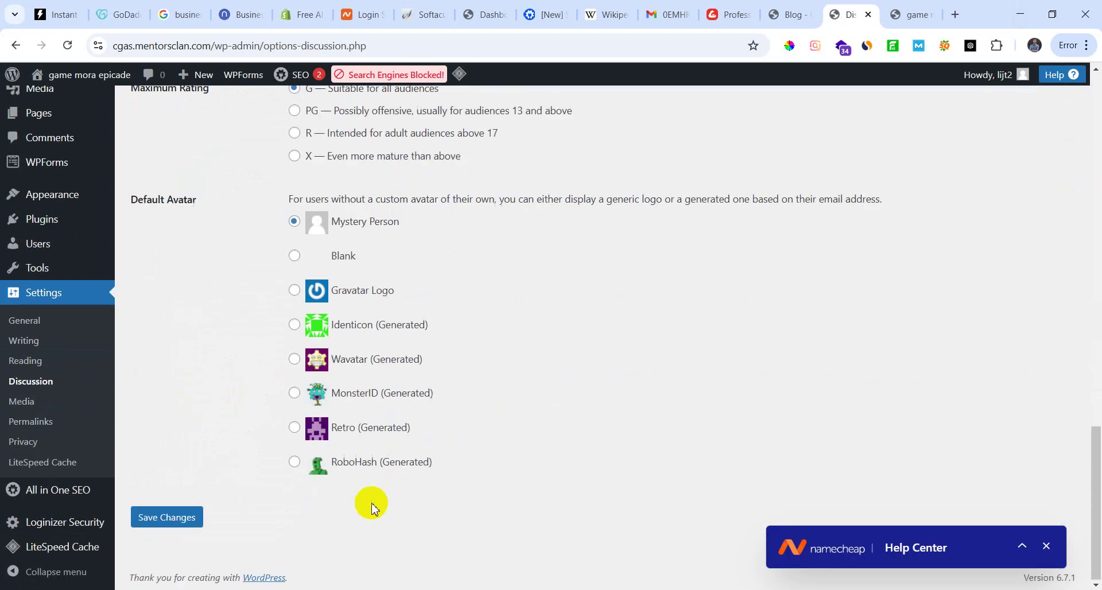
scroll(472, 415, up, 3)
scroll(396, 457, down, 3)
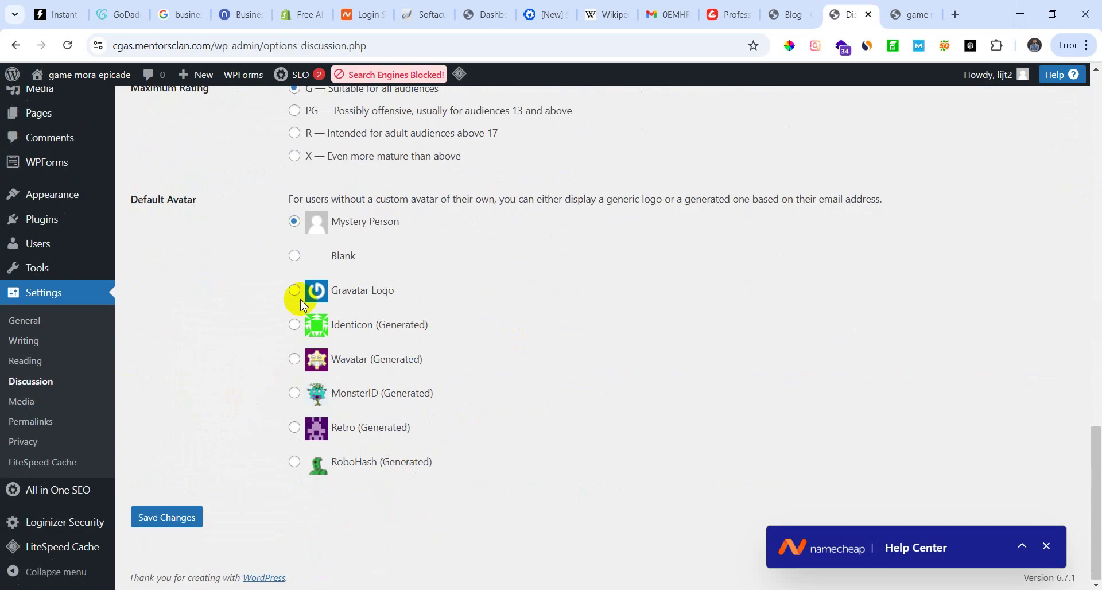
click(205, 517)
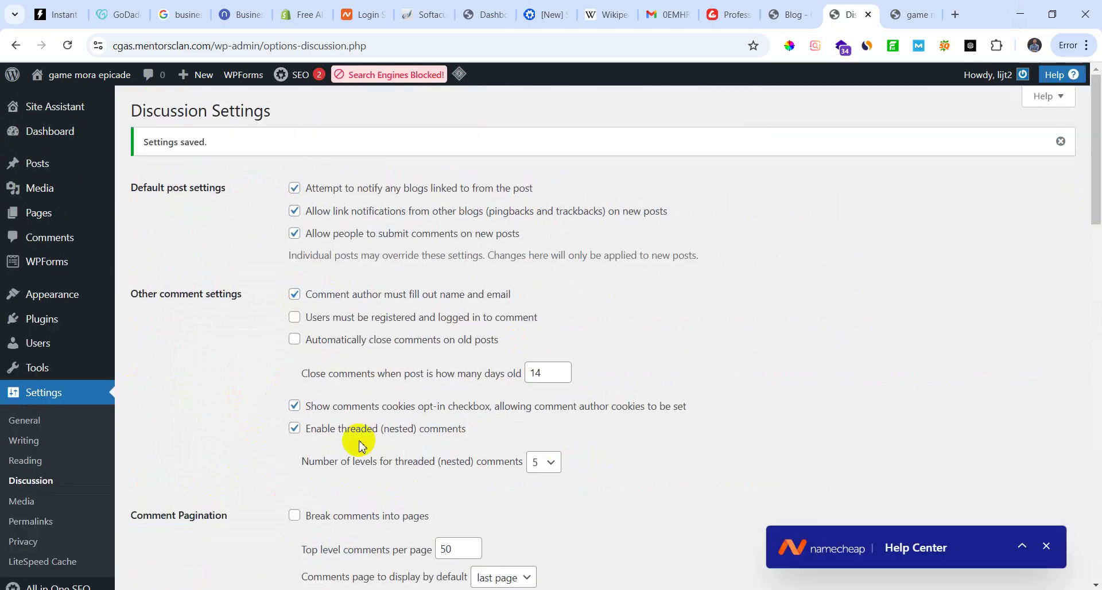
mouse_move(40, 344)
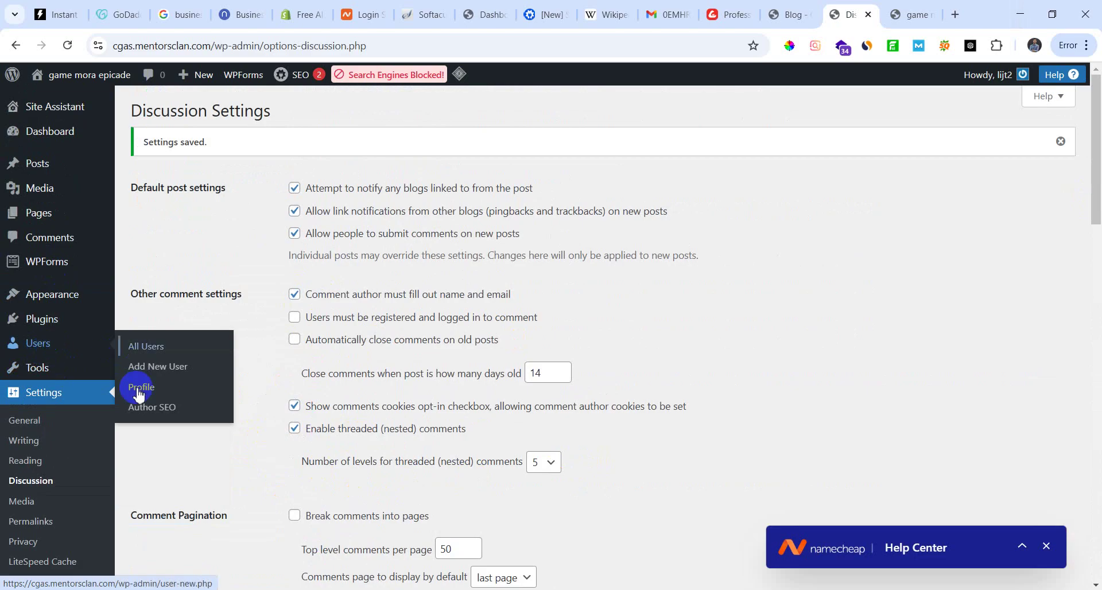
Step: Scroll through the user Profile page to review its settings
scroll(377, 425, down, 10)
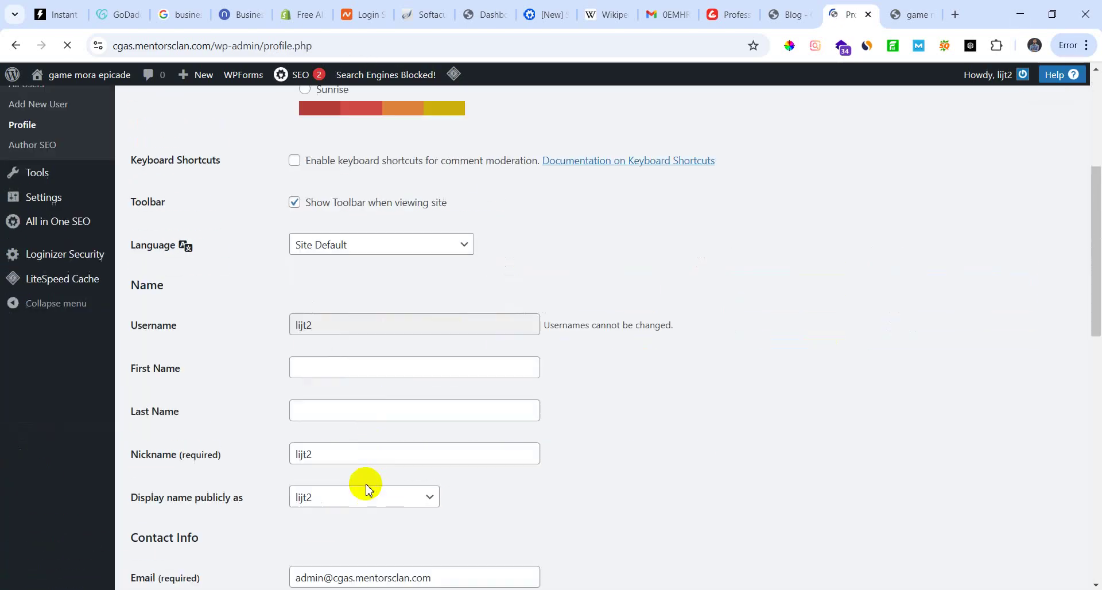
scroll(386, 457, up, 1)
scroll(322, 442, down, 3)
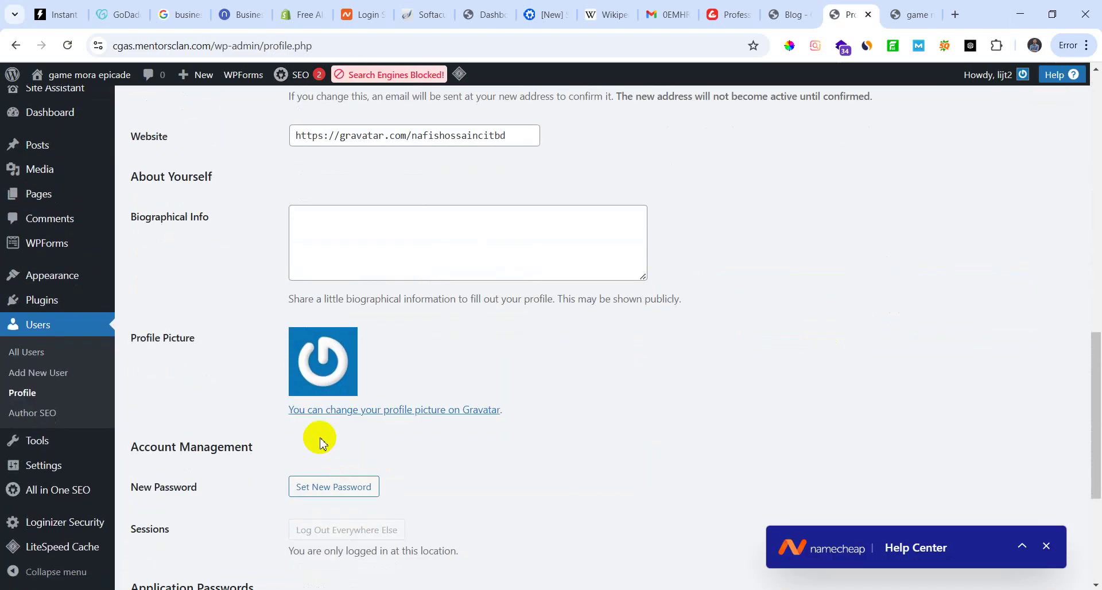
scroll(281, 460, down, 3)
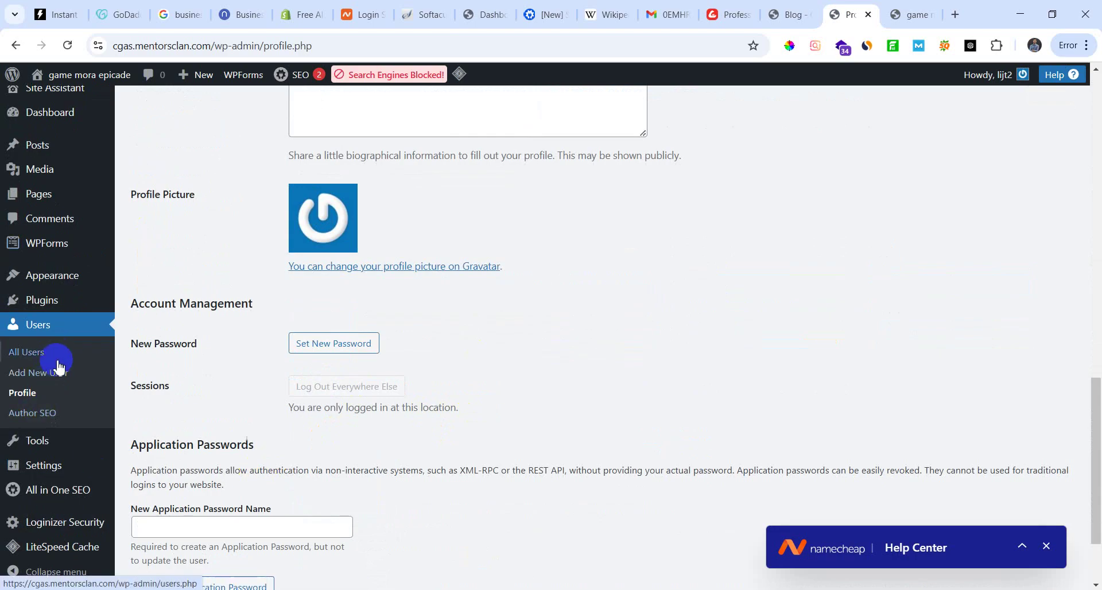
scroll(60, 498, down, 2)
mouse_move(60, 498)
mouse_move(69, 533)
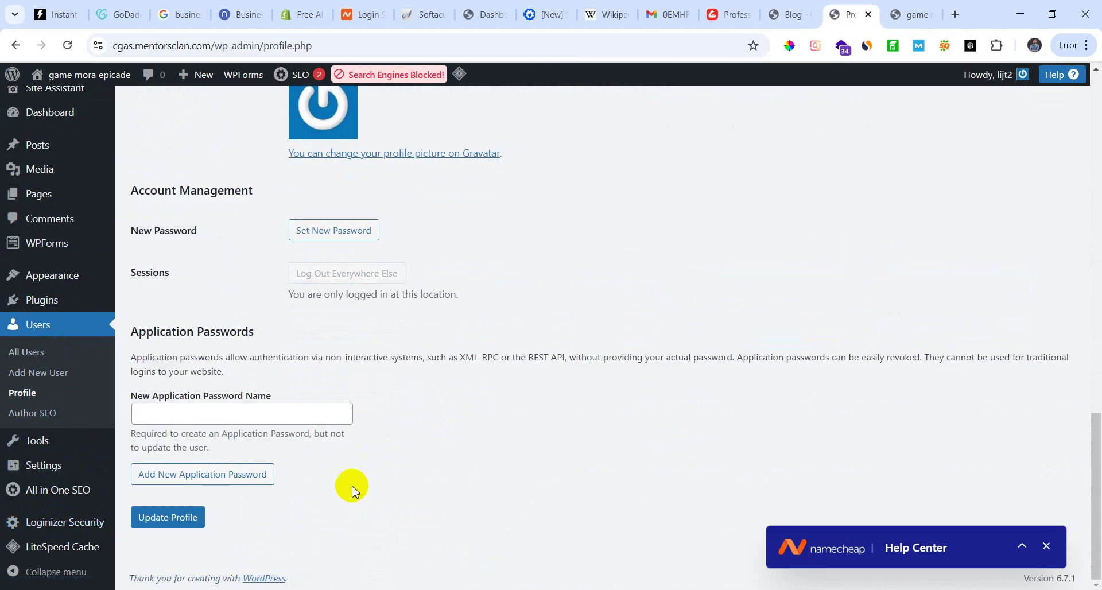
mouse_move(52, 445)
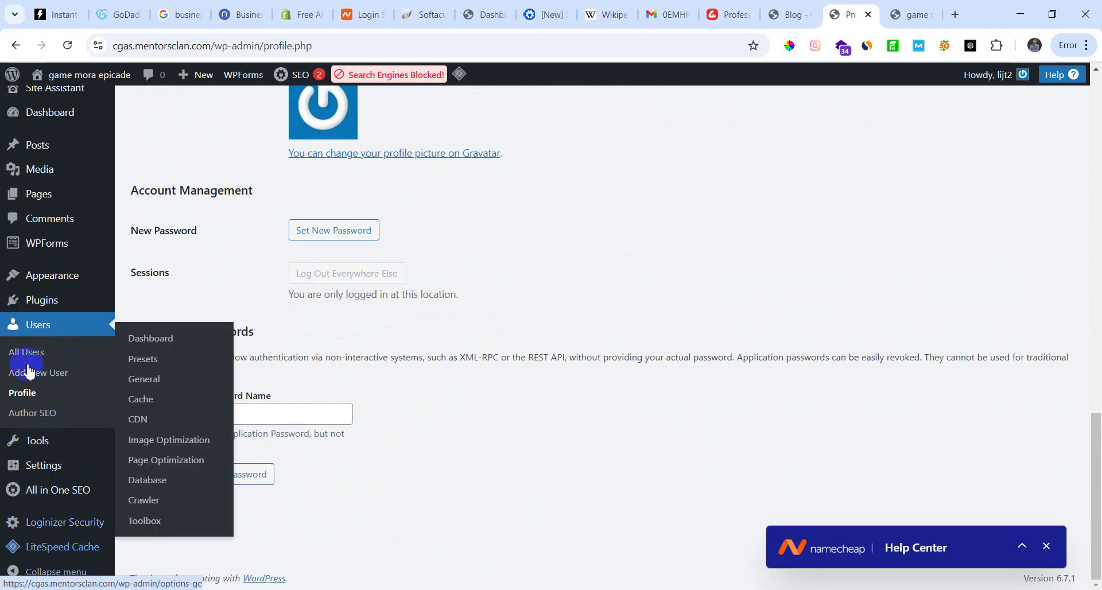
scroll(34, 362, up, 3)
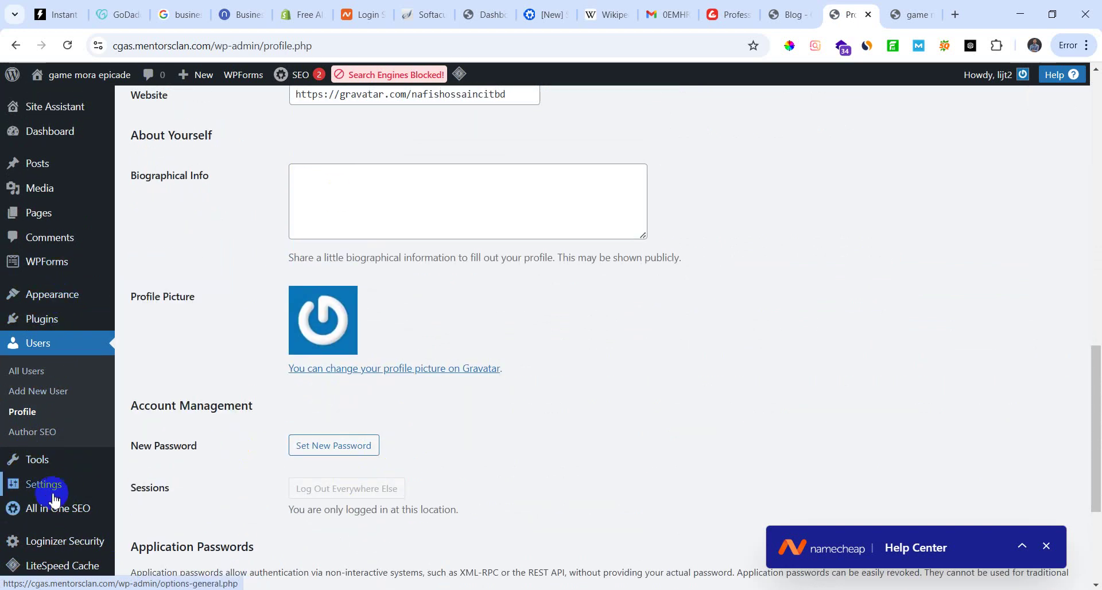
scroll(49, 361, up, 4)
mouse_move(41, 324)
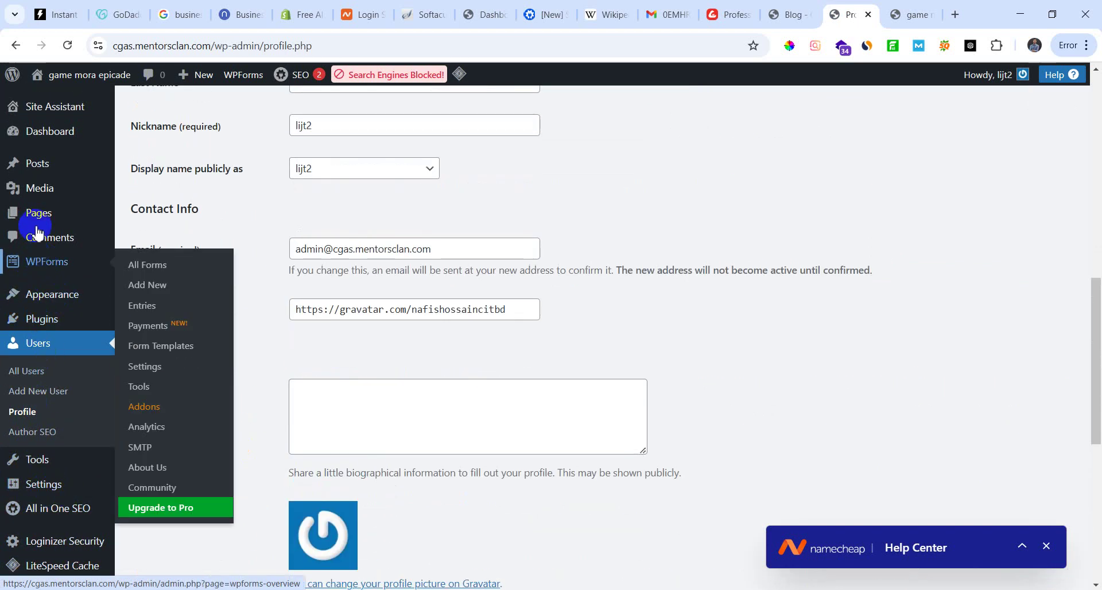
Step: Stay on the profile instead of leaving for Pages, and save it with Update Profile
mouse_move(42, 213)
click(145, 223)
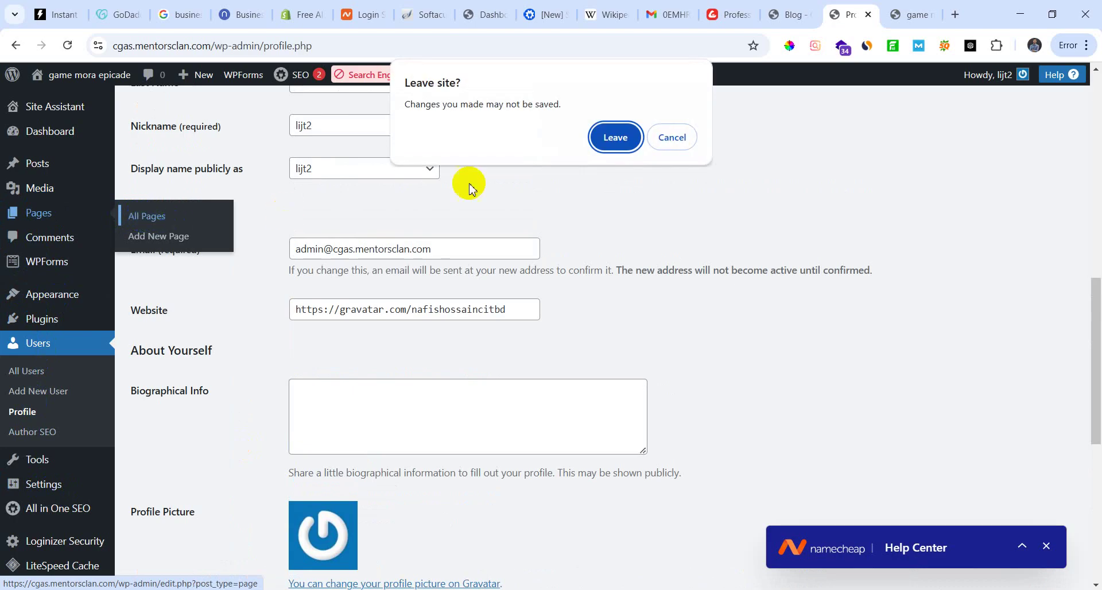
click(671, 138)
scroll(399, 460, down, 6)
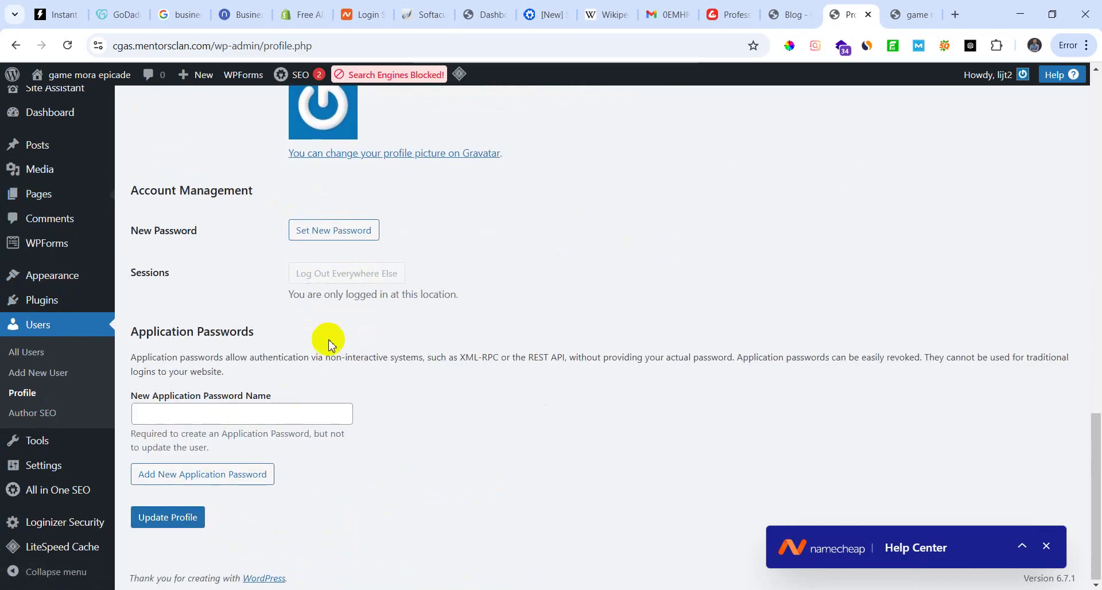
click(167, 517)
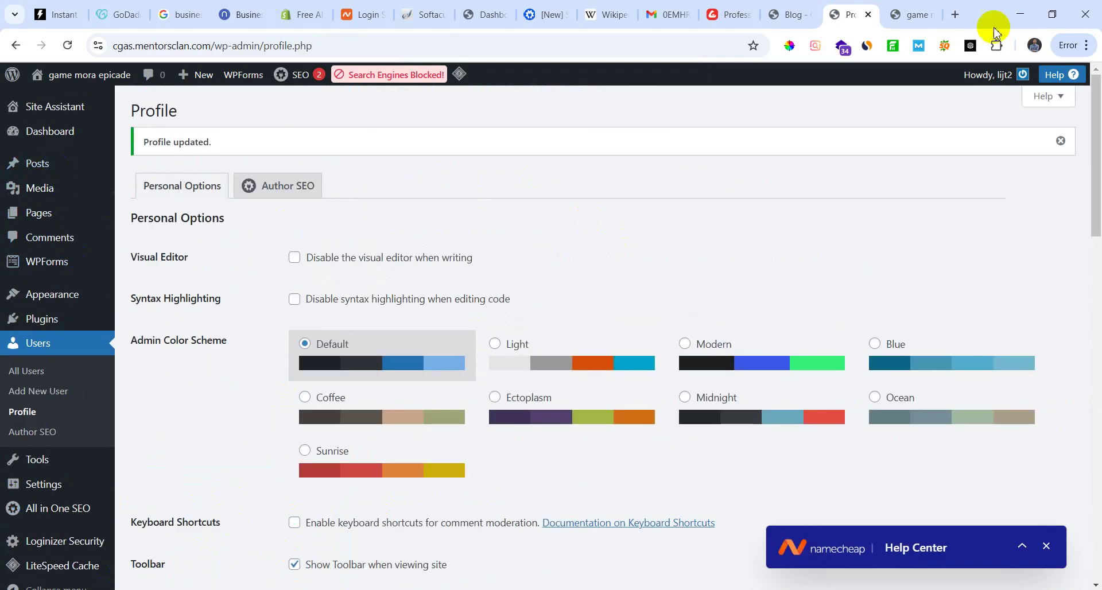
Step: Leave the profile page for Discussion Settings and scroll through them
mouse_move(58, 134)
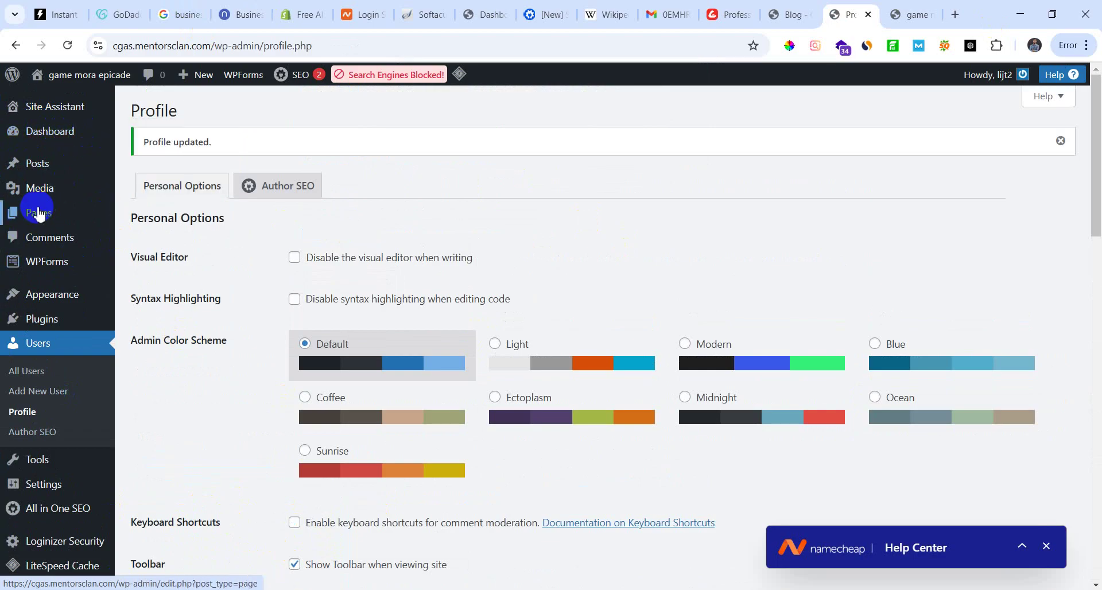
mouse_move(40, 214)
scroll(90, 455, down, 3)
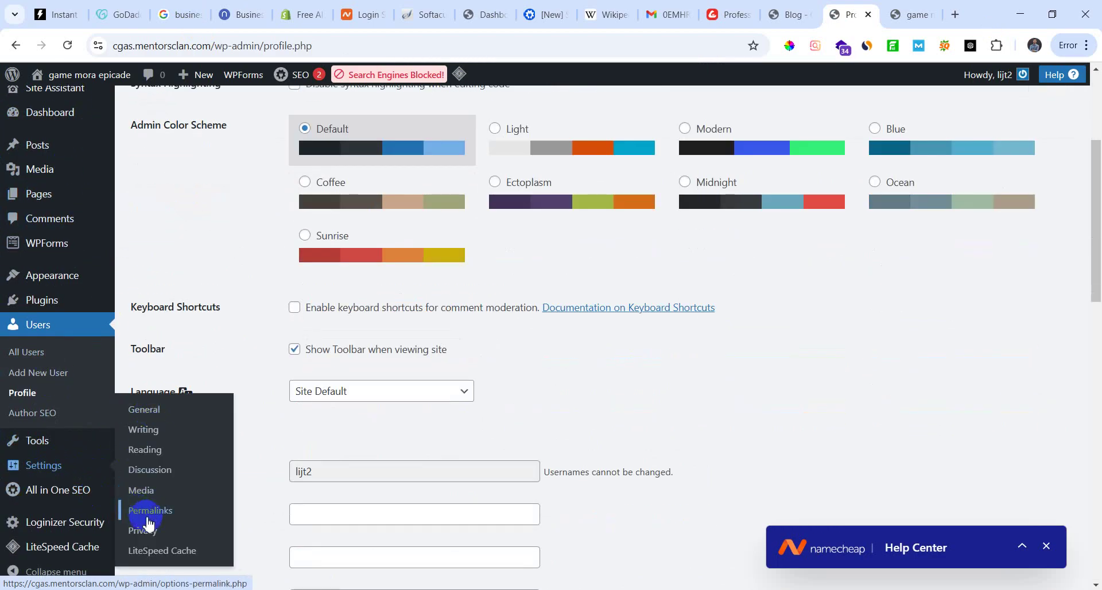
click(161, 472)
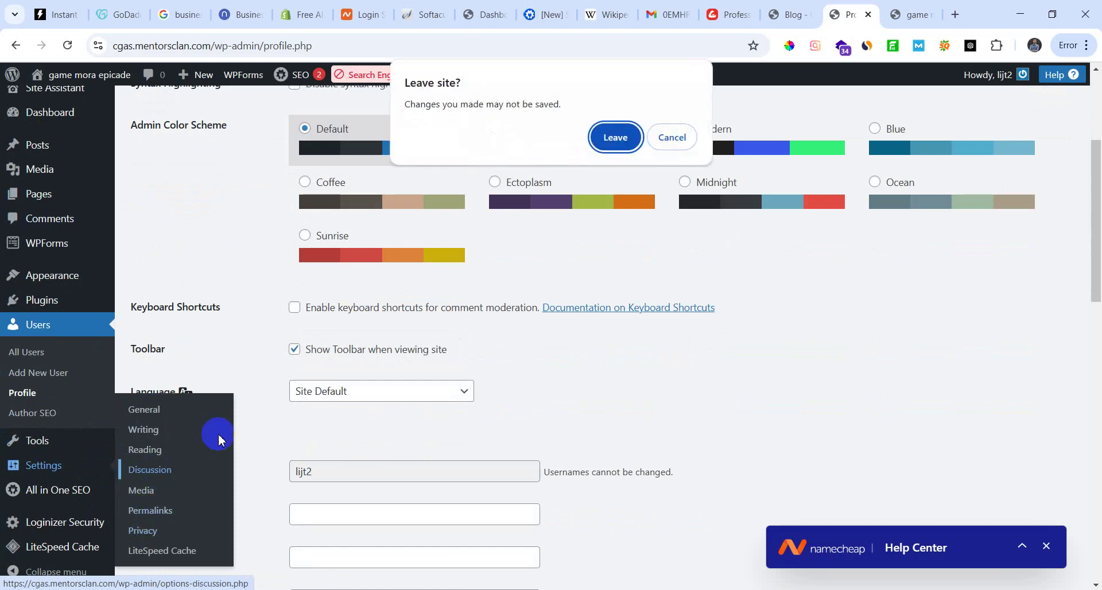
click(616, 139)
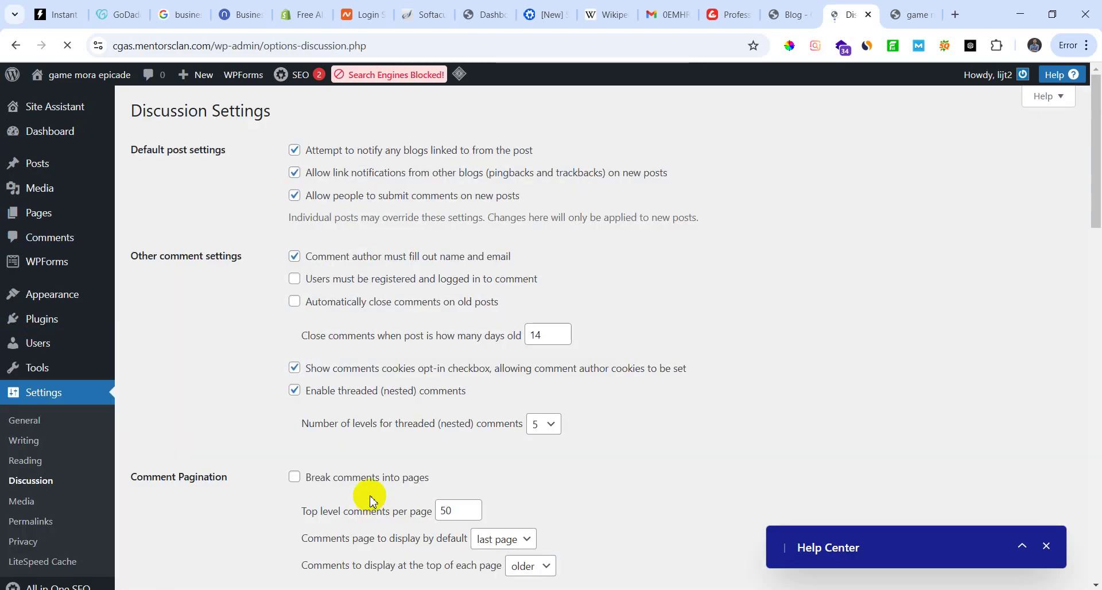
scroll(345, 482, down, 15)
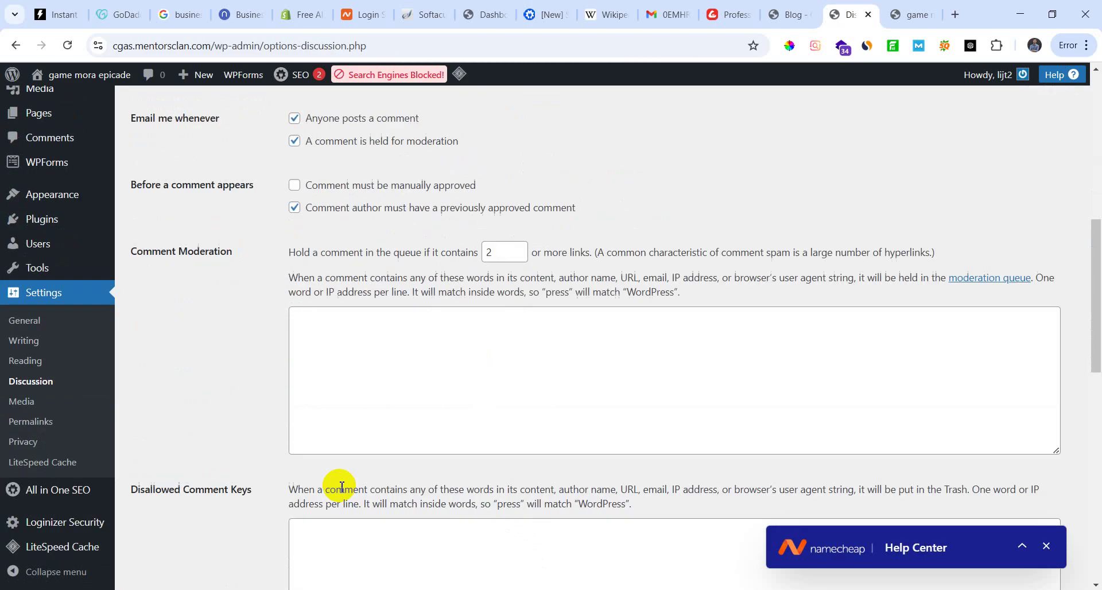
scroll(342, 487, down, 3)
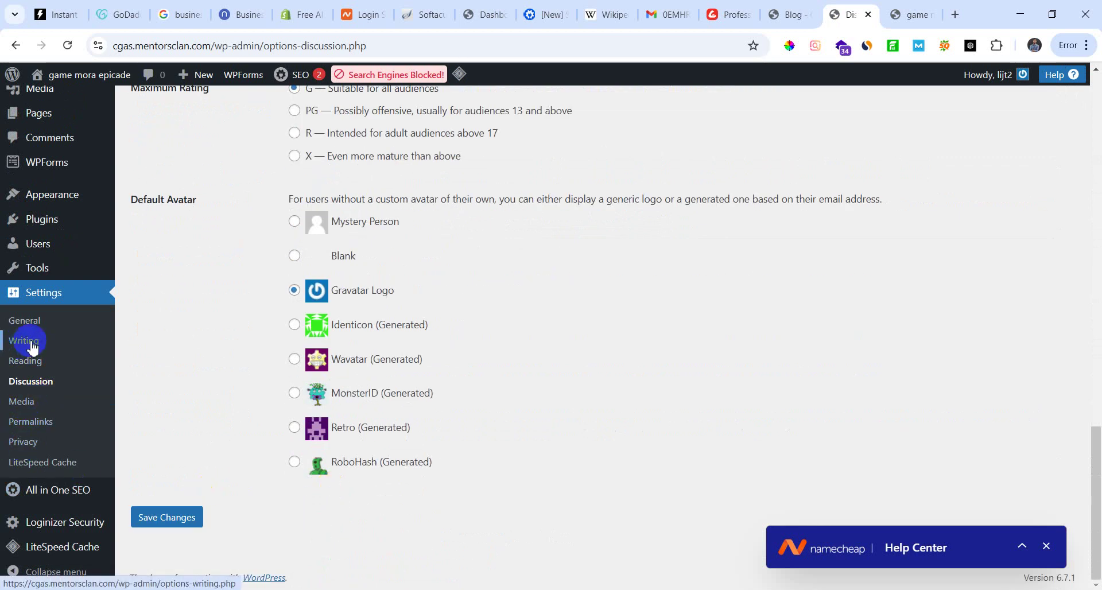
Step: Look through the General site settings
click(35, 323)
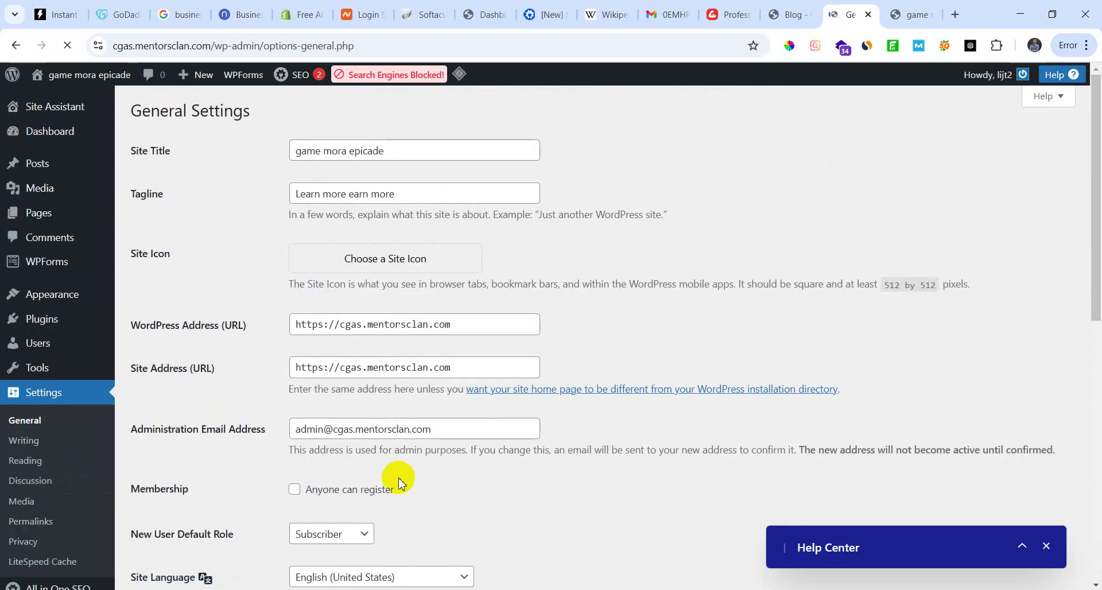
scroll(397, 485, down, 6)
scroll(400, 485, down, 4)
scroll(400, 485, up, 9)
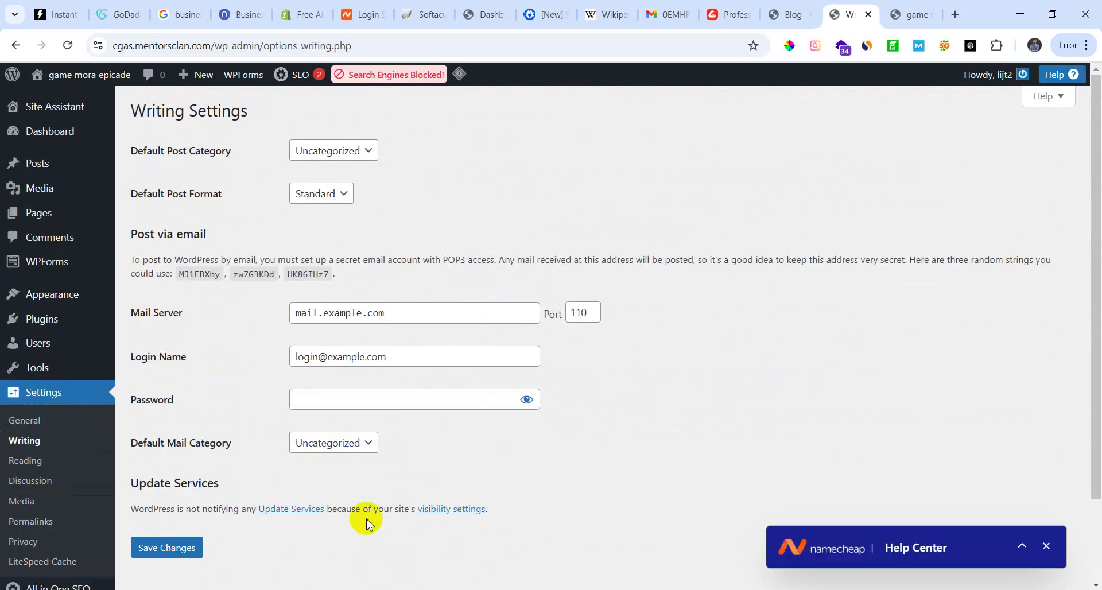
scroll(359, 527, down, 2)
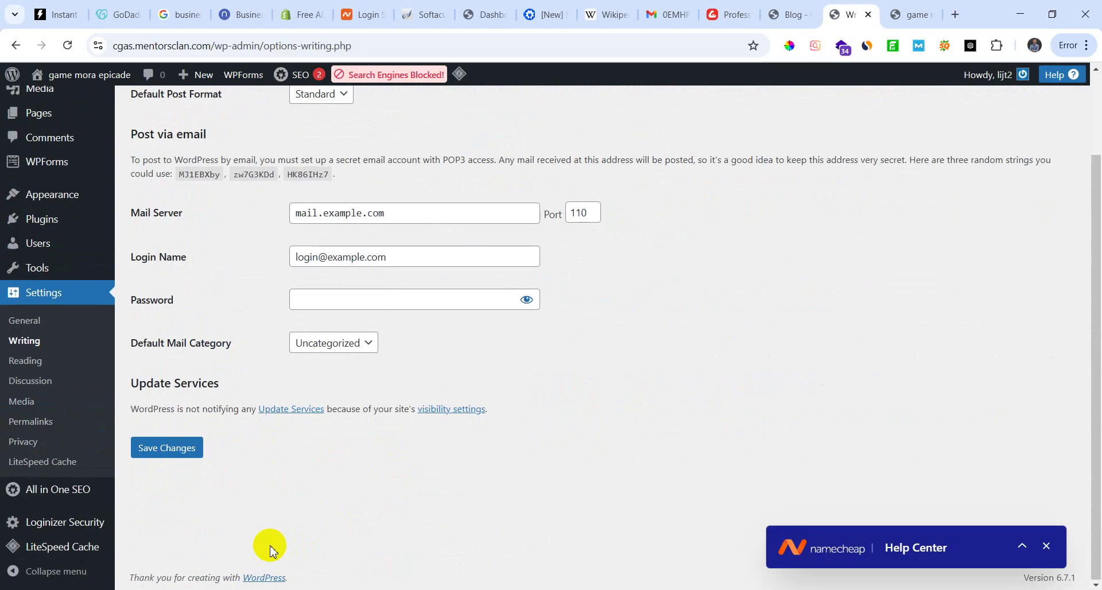
scroll(172, 556, up, 2)
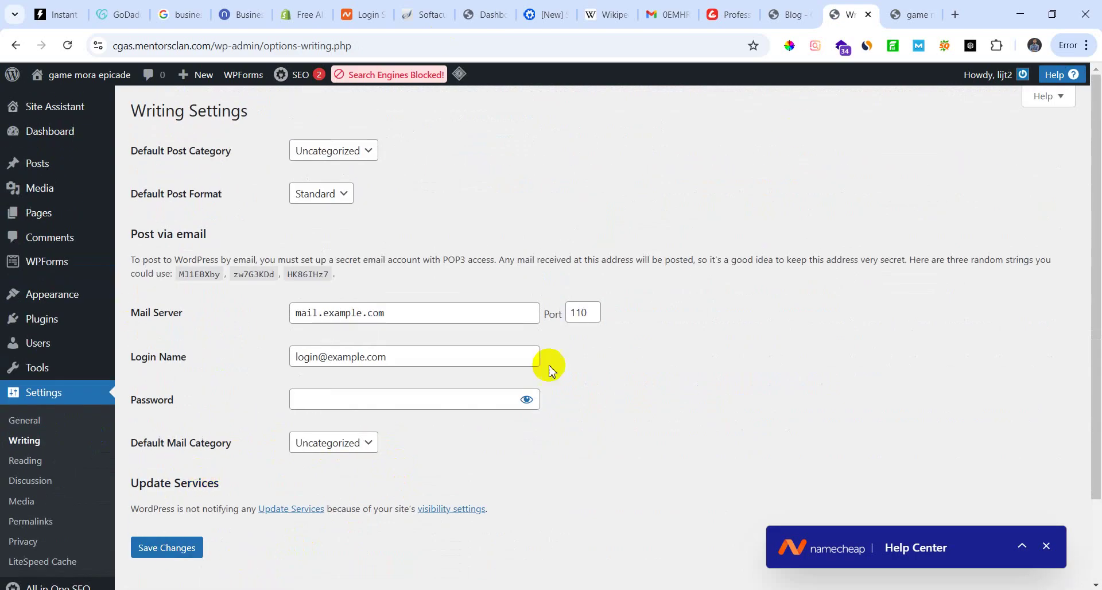
Step: Check the Reading and Discussion settings, then return to the empty Pages list
click(35, 463)
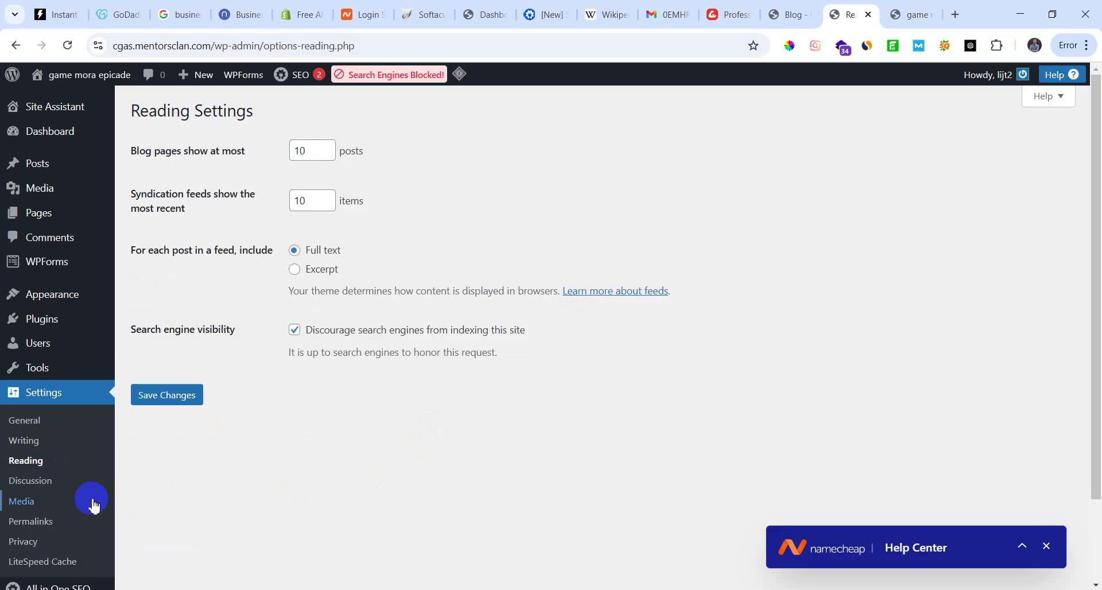
click(46, 511)
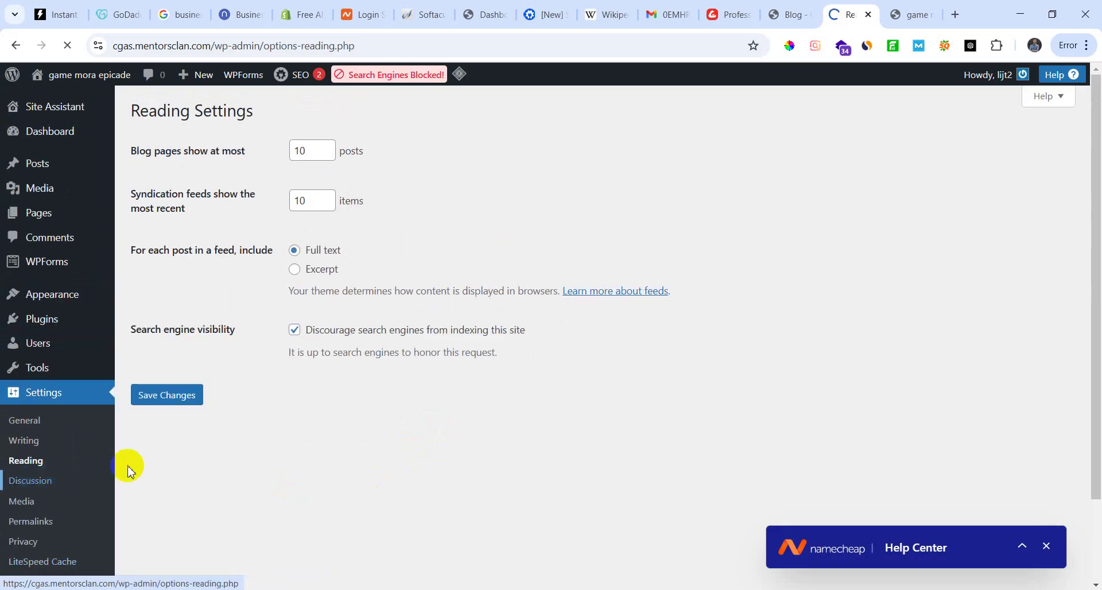
scroll(308, 517, down, 8)
scroll(310, 493, down, 12)
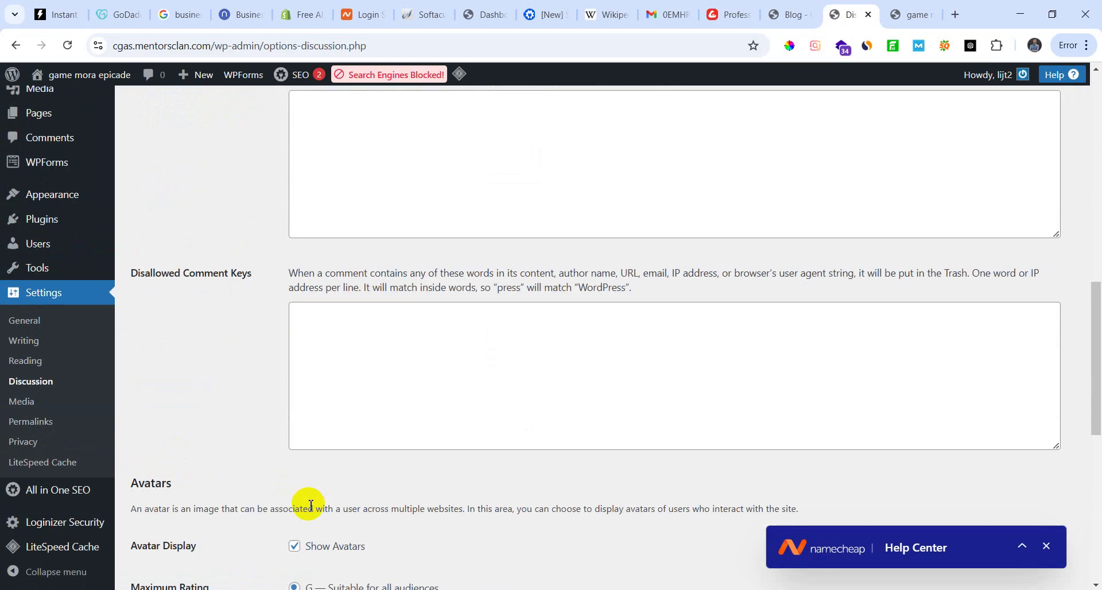
scroll(310, 506, up, 18)
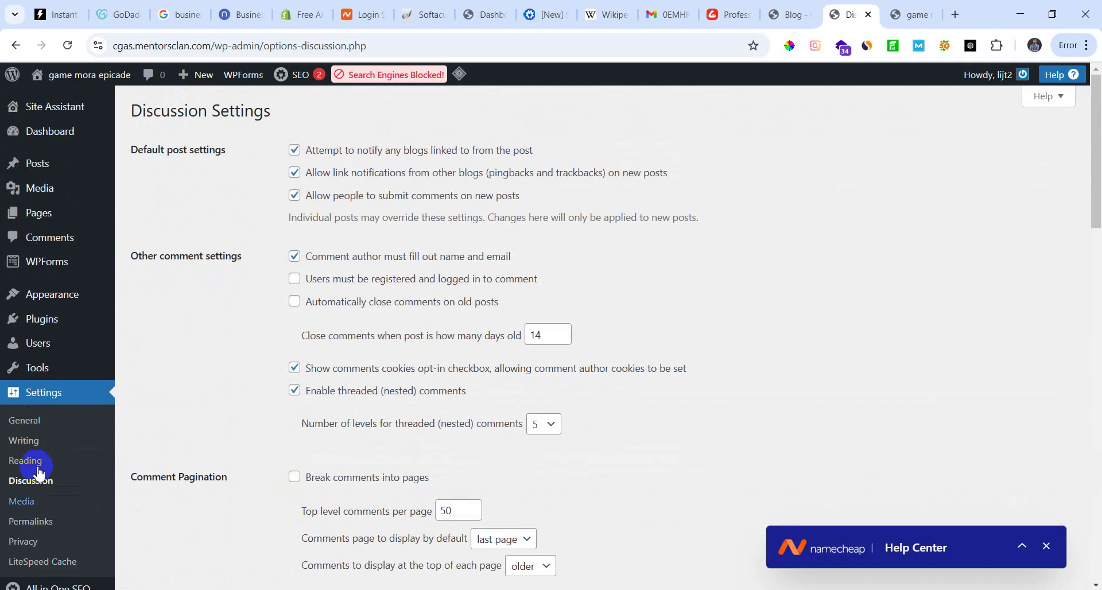
click(43, 217)
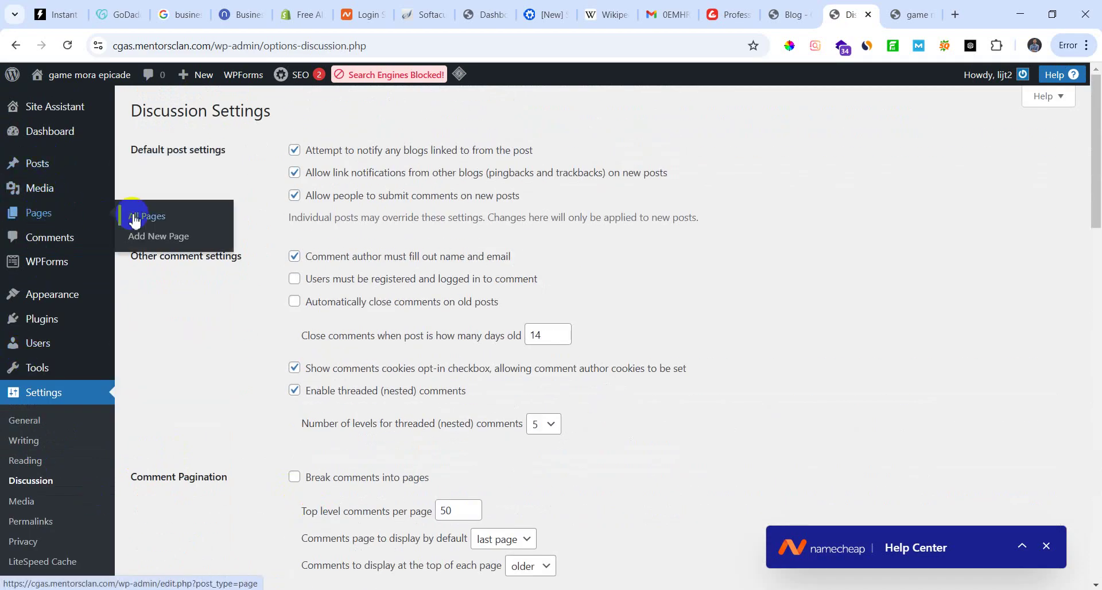
Step: Open the Posts list and check the category filter without changing it
click(38, 164)
click(148, 163)
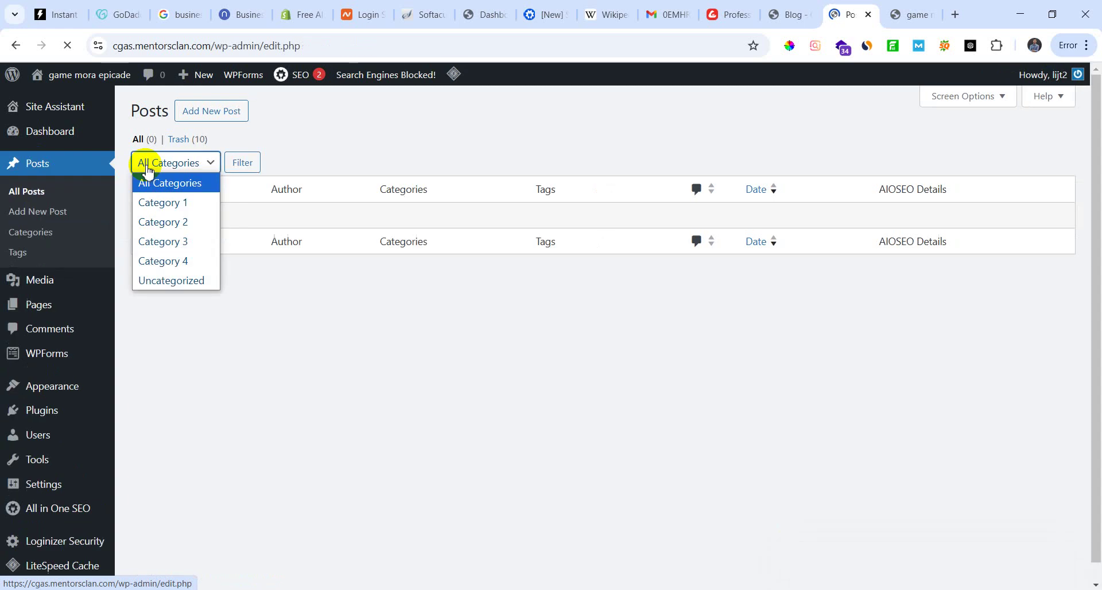
click(230, 236)
Step: Create and publish a post titled 'Home', then return to the Posts list
click(208, 113)
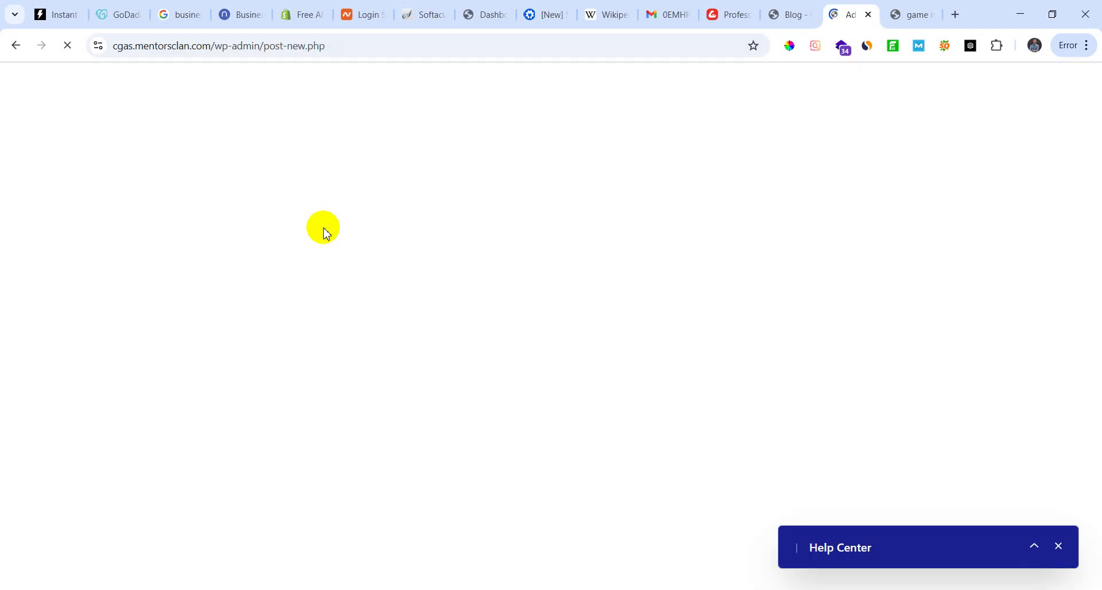
click(228, 175)
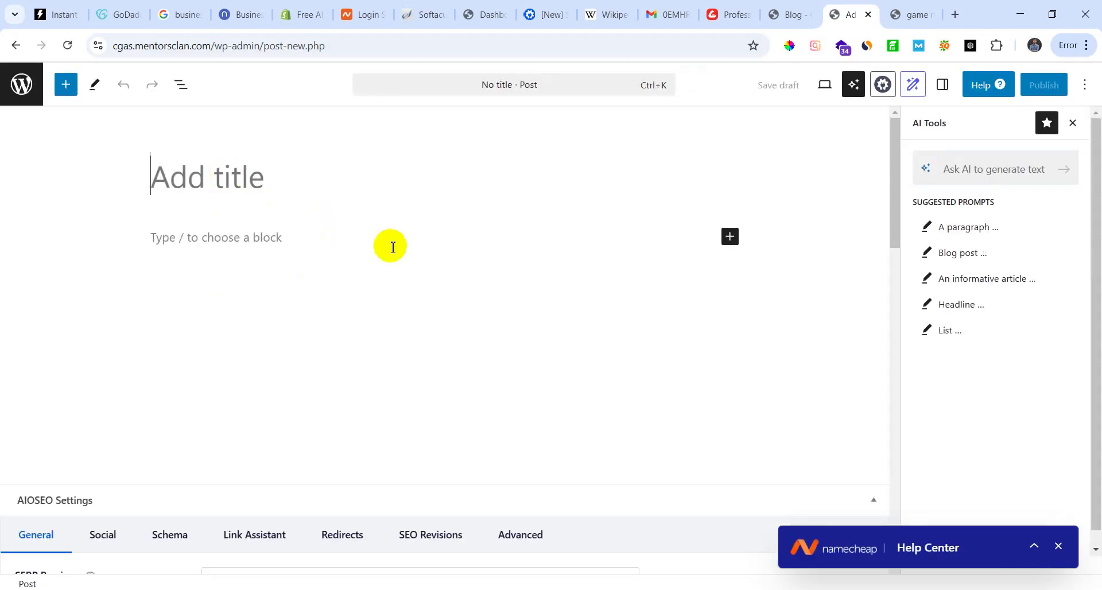
text(Home)
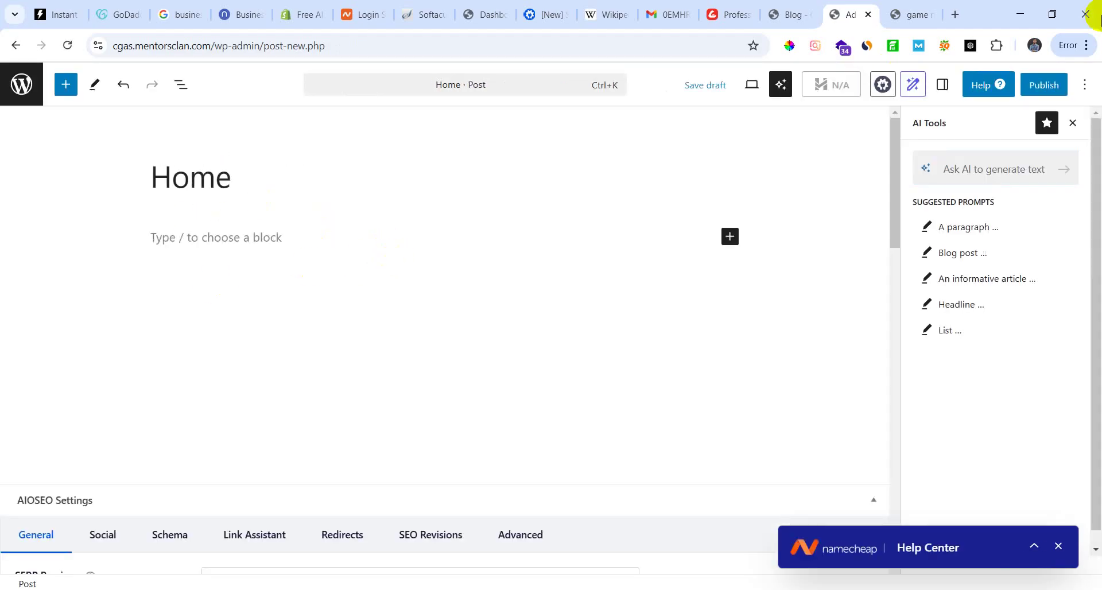
click(1044, 84)
click(1044, 86)
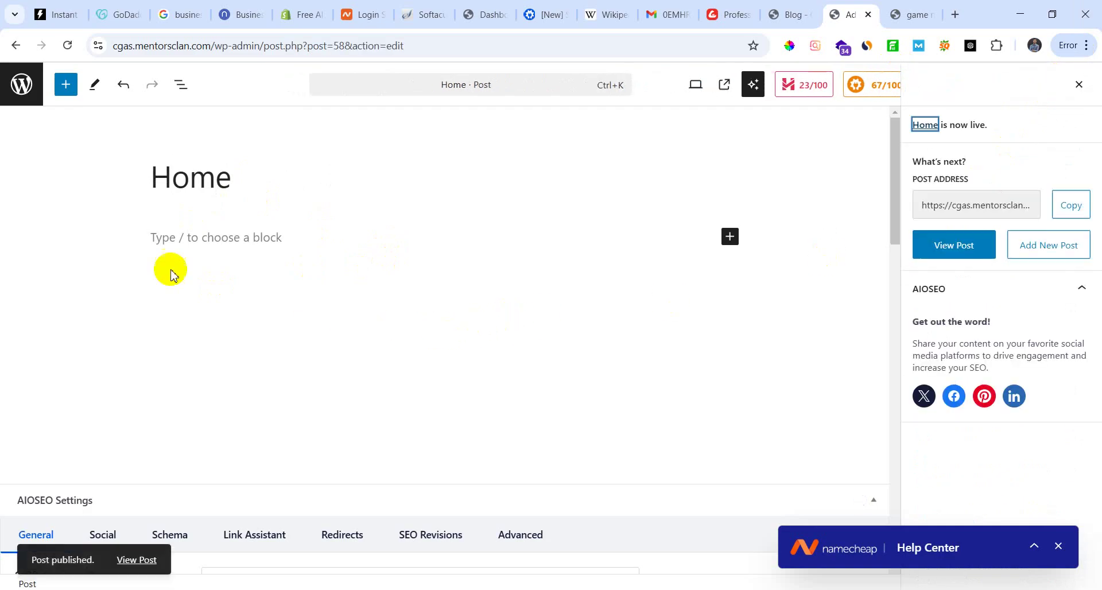
click(15, 91)
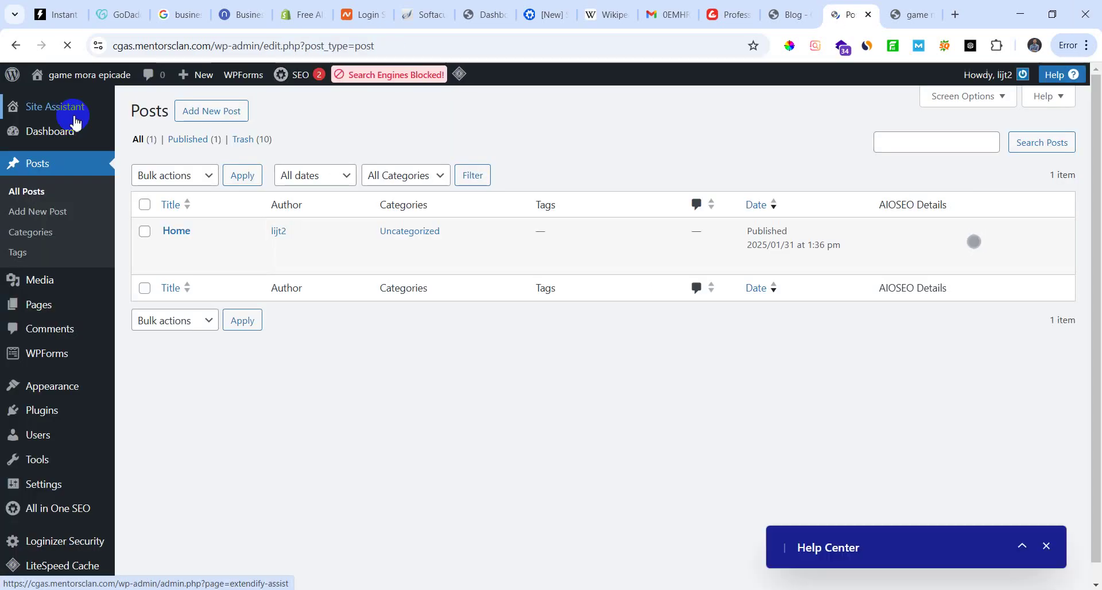
Step: Browse the Writing settings, then the Reading settings
mouse_move(34, 484)
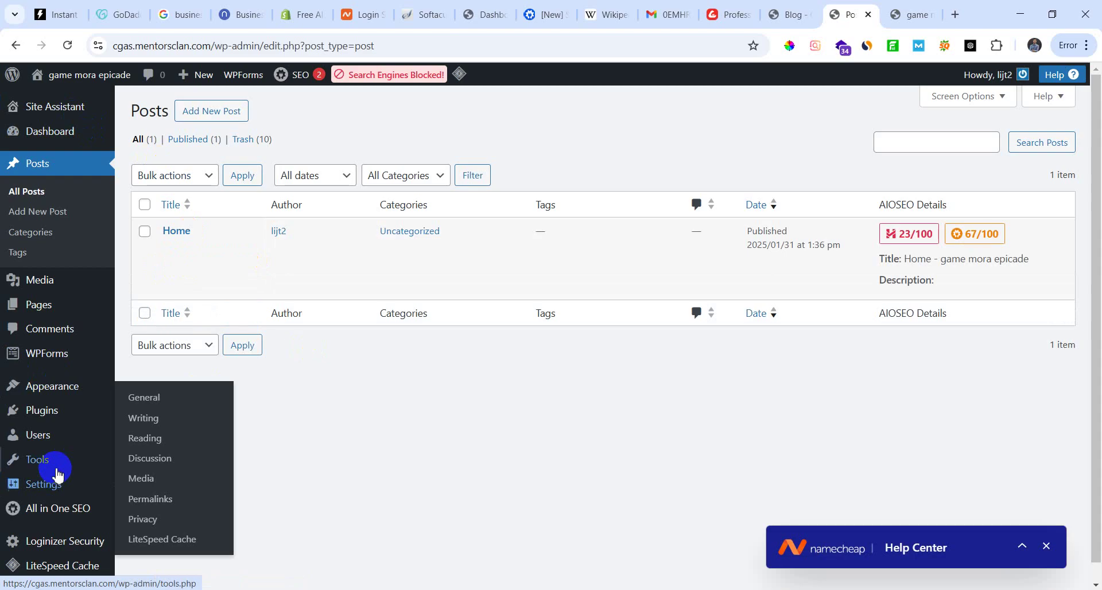
scroll(52, 477, down, 1)
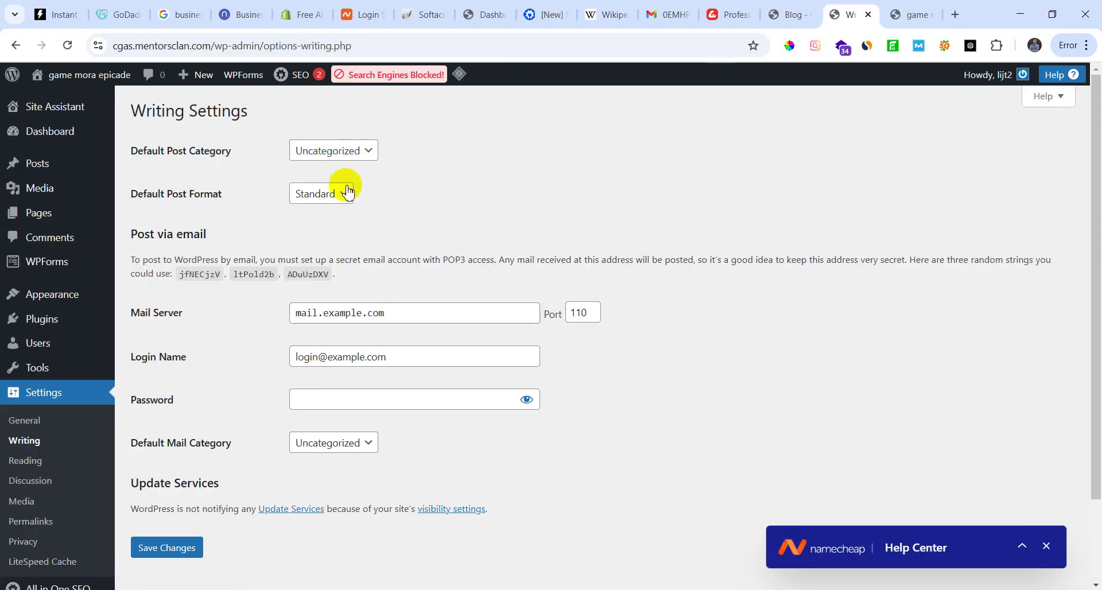
scroll(240, 399, down, 2)
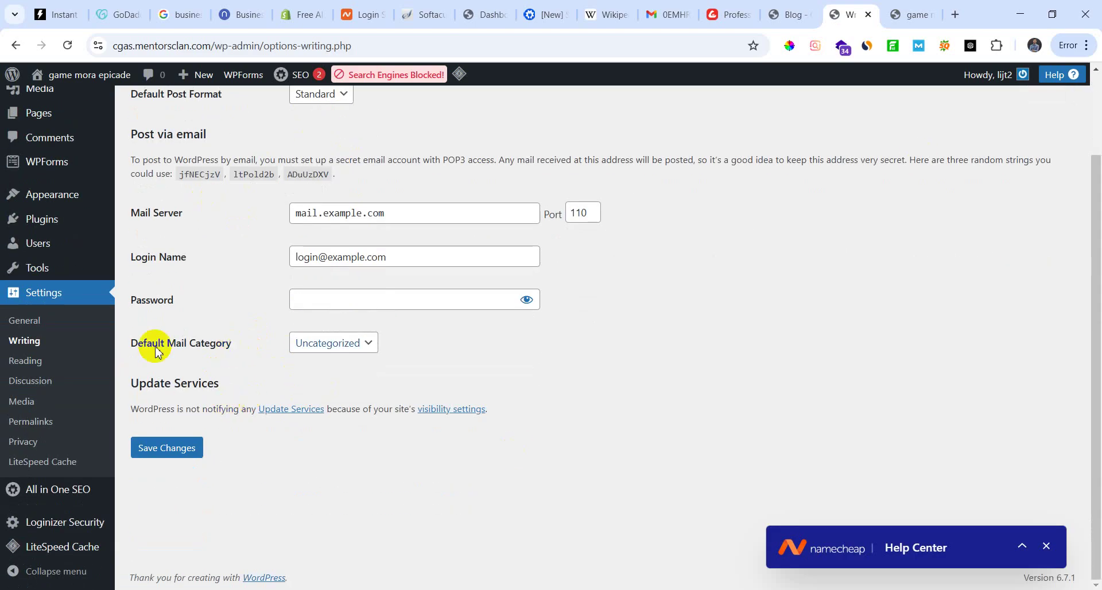
click(32, 363)
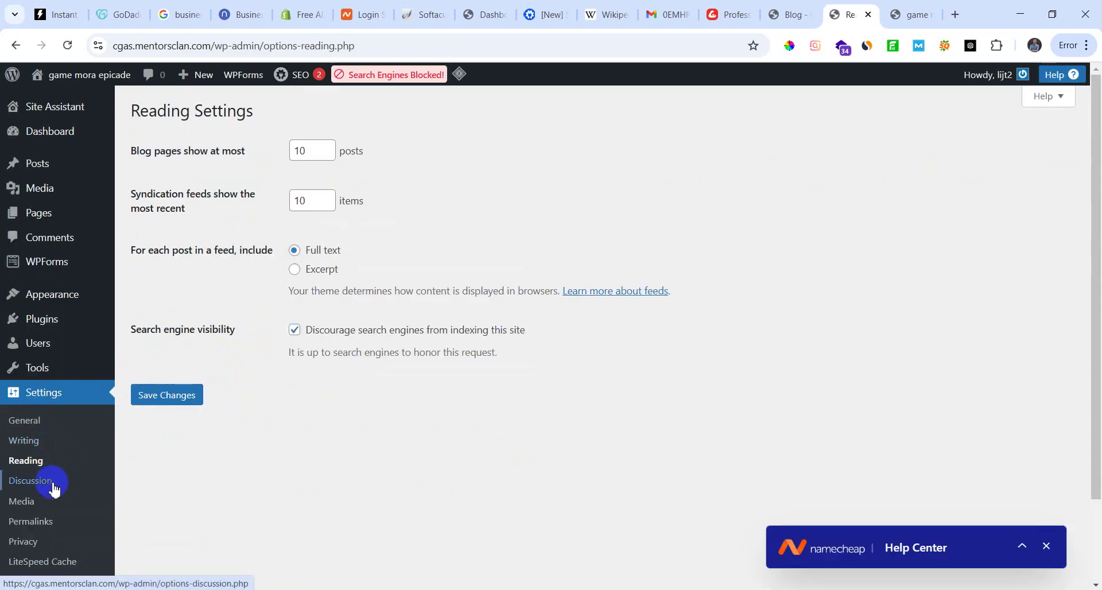
scroll(40, 563, down, 2)
scroll(50, 461, up, 1)
scroll(51, 459, up, 2)
mouse_move(54, 292)
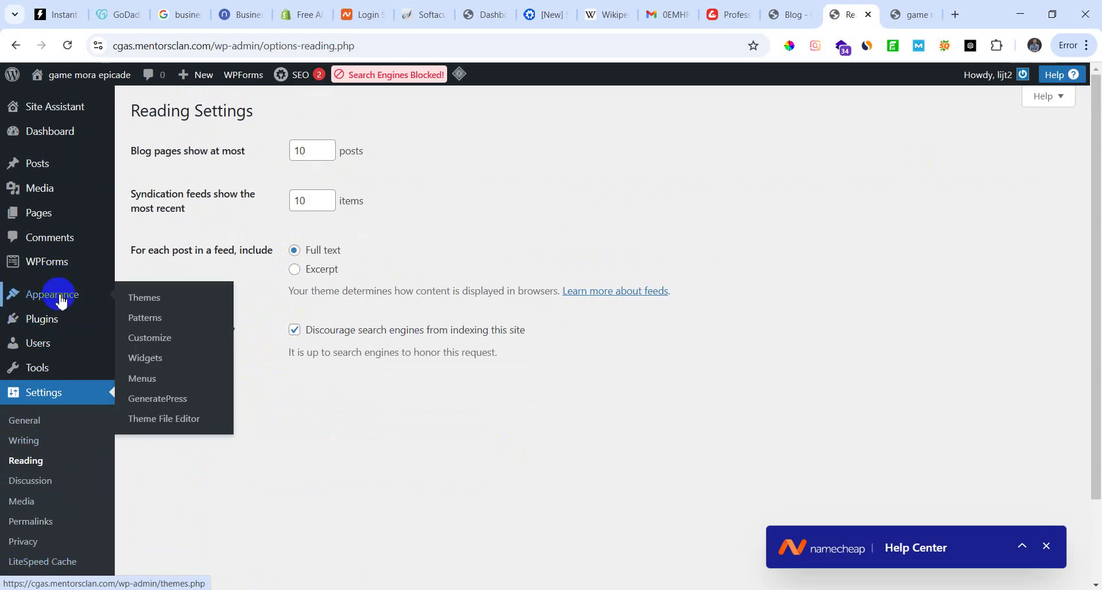
scroll(44, 484, down, 2)
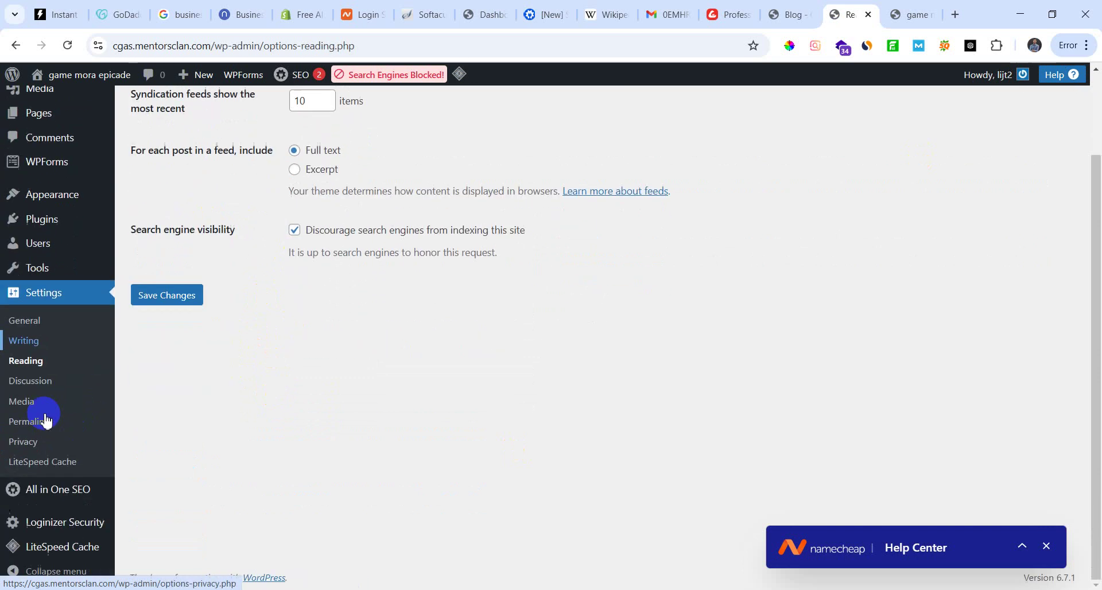
Step: Scroll through the Discussion settings
click(34, 381)
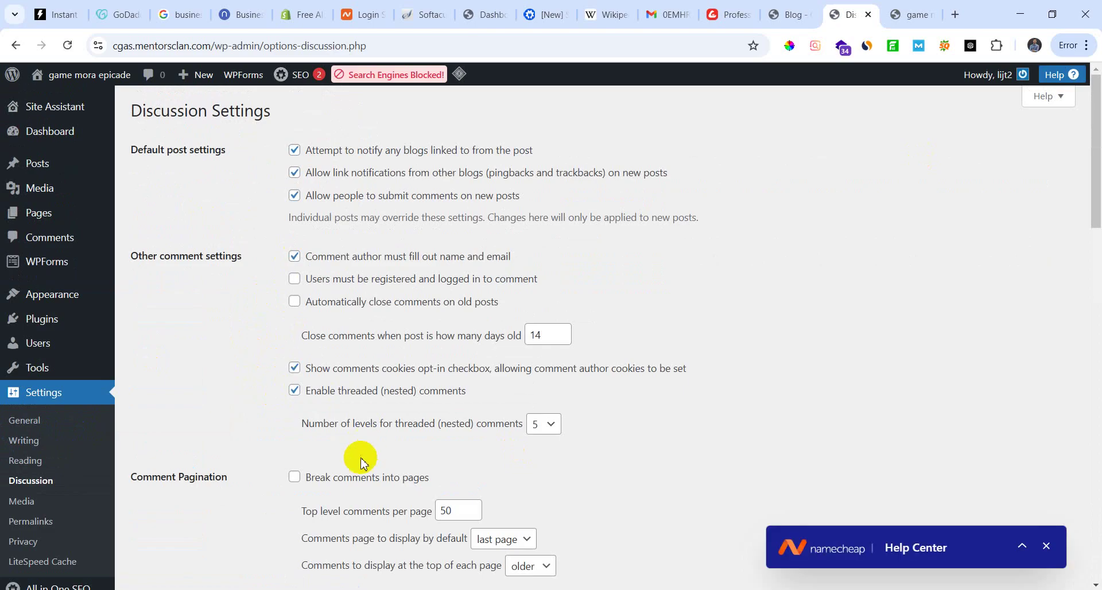
scroll(361, 460, down, 10)
scroll(349, 465, down, 8)
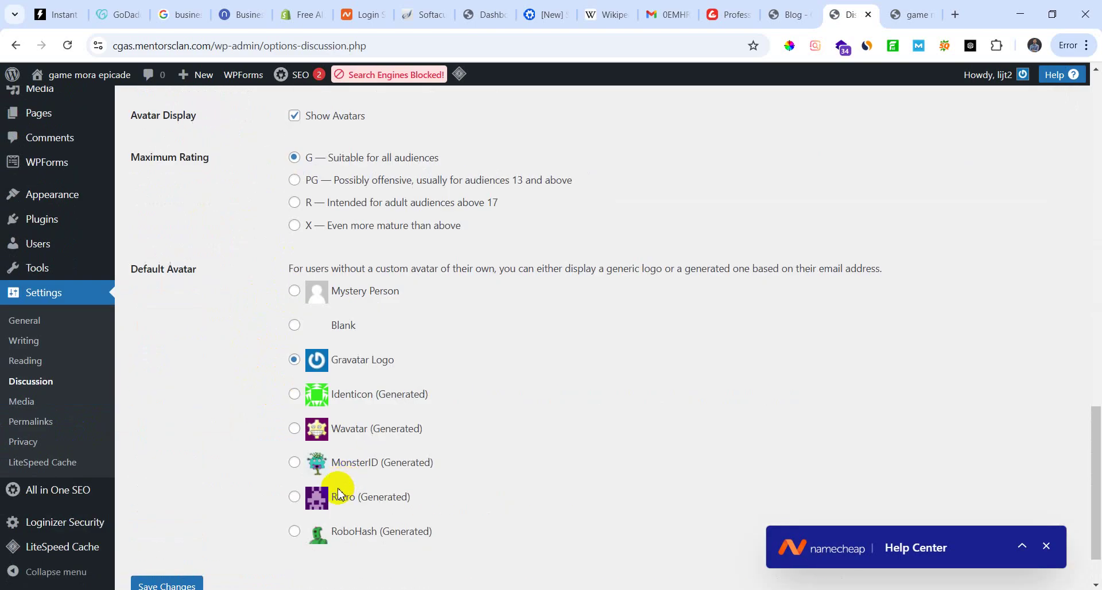
scroll(315, 492, up, 6)
scroll(316, 485, down, 8)
scroll(327, 492, up, 9)
scroll(331, 491, up, 13)
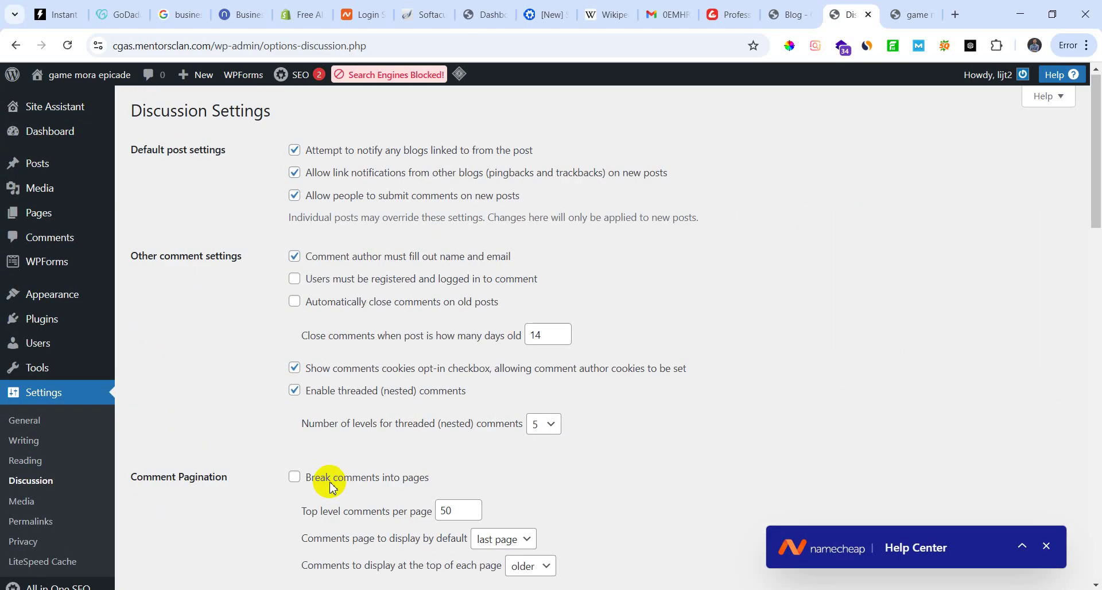
Step: Revisit the Writing settings and finish on the Reading settings page
click(26, 442)
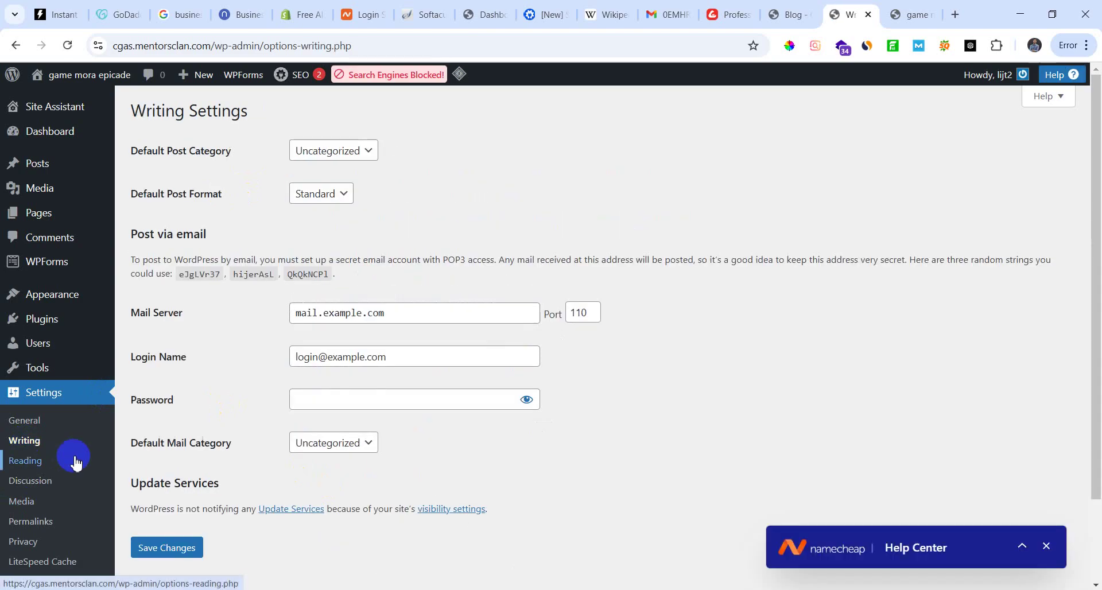
scroll(54, 470, down, 2)
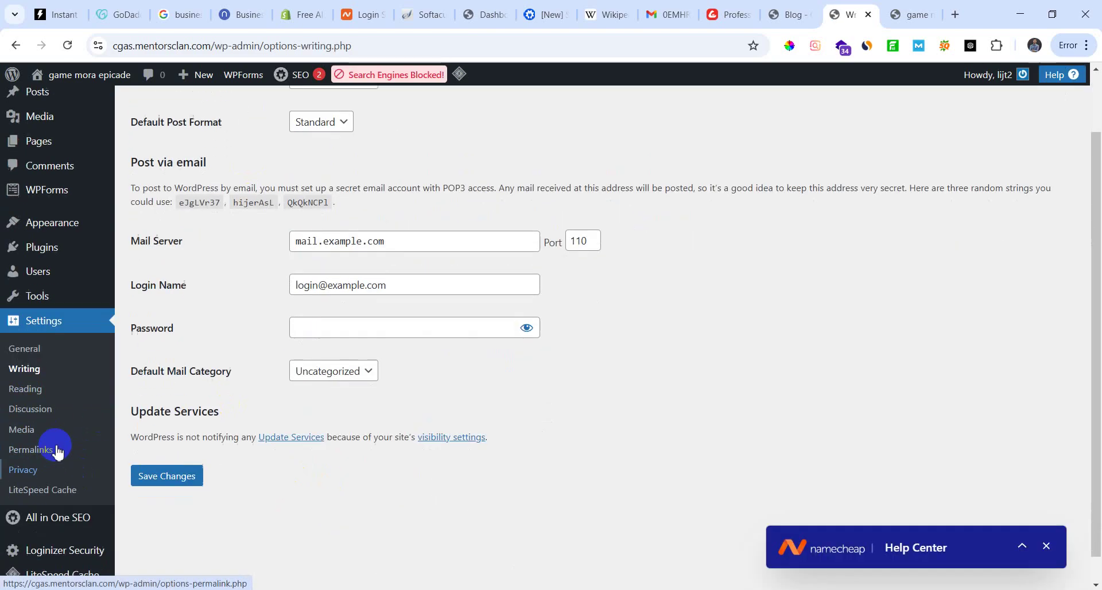
scroll(315, 500, up, 2)
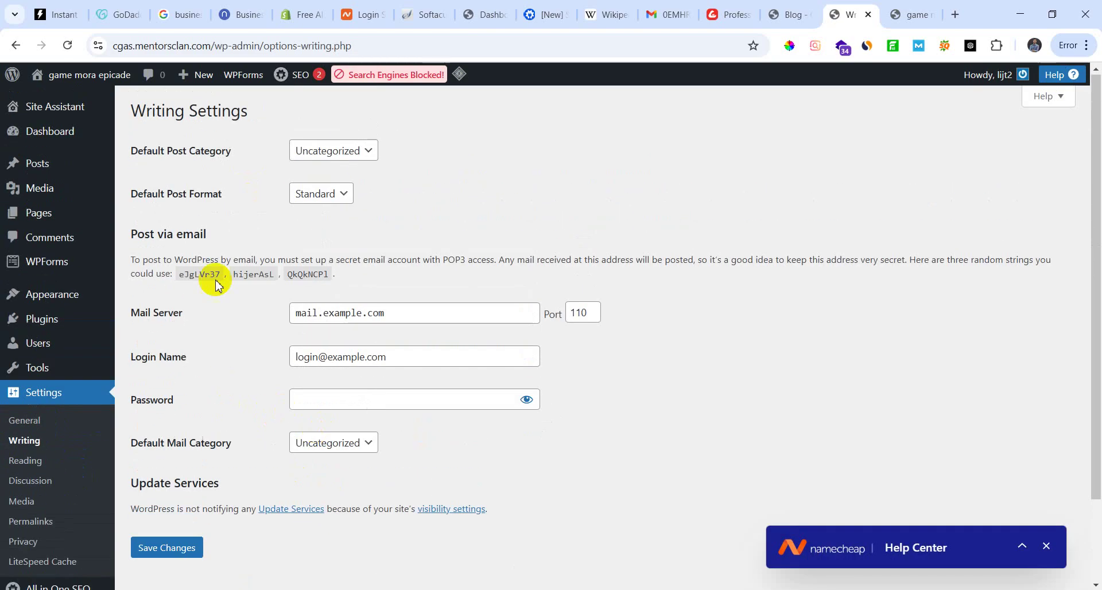
click(33, 458)
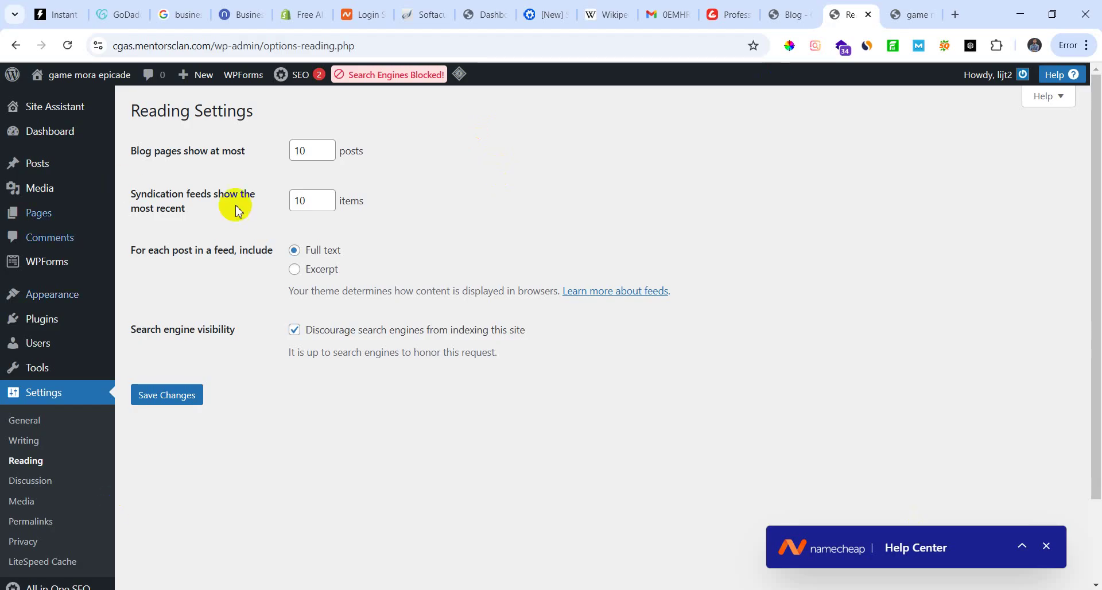
Step: Add a page titled 'Gaming', publish it, and view it on the live site
click(39, 218)
mouse_move(39, 217)
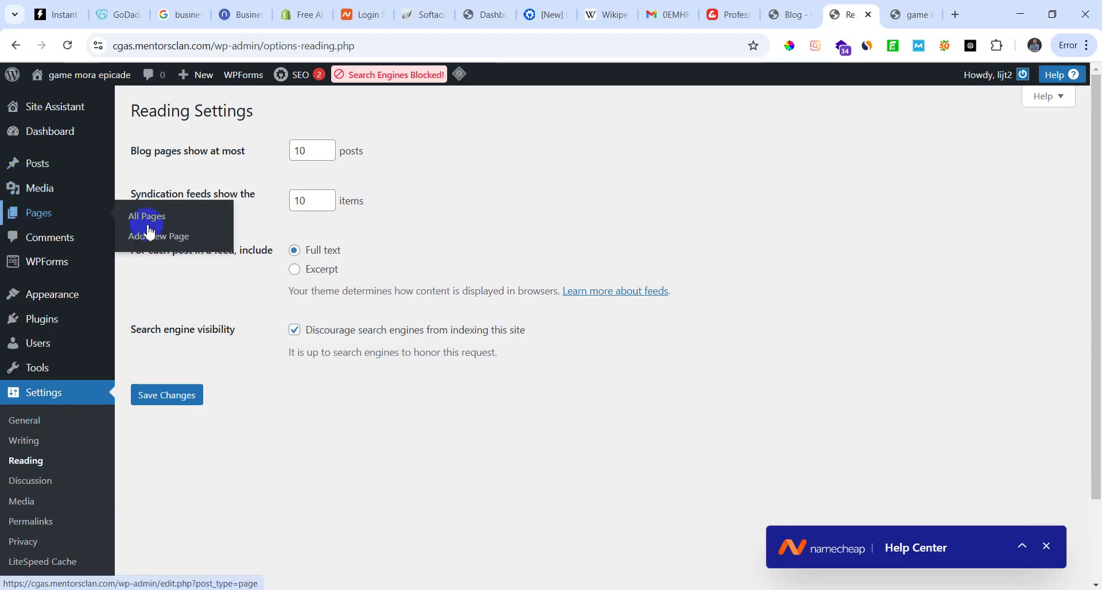
click(159, 220)
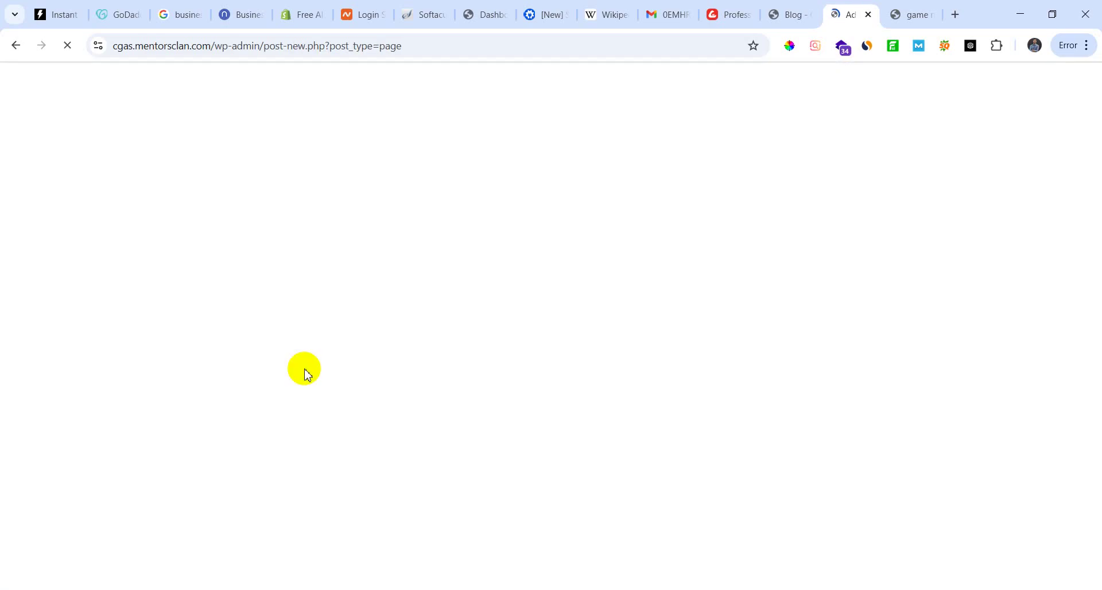
click(228, 179)
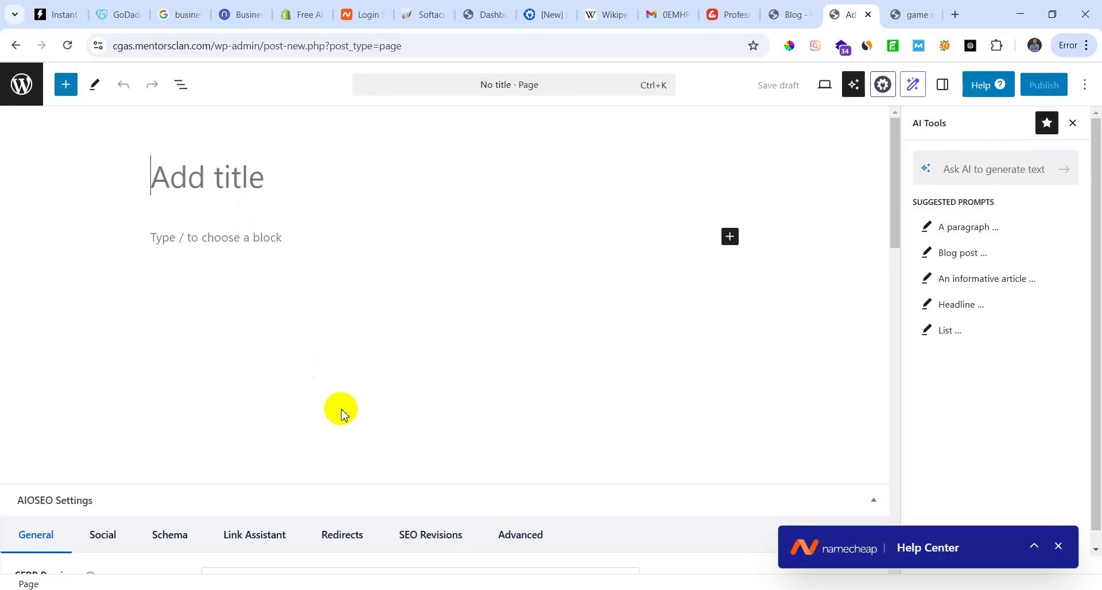
text(Gaming)
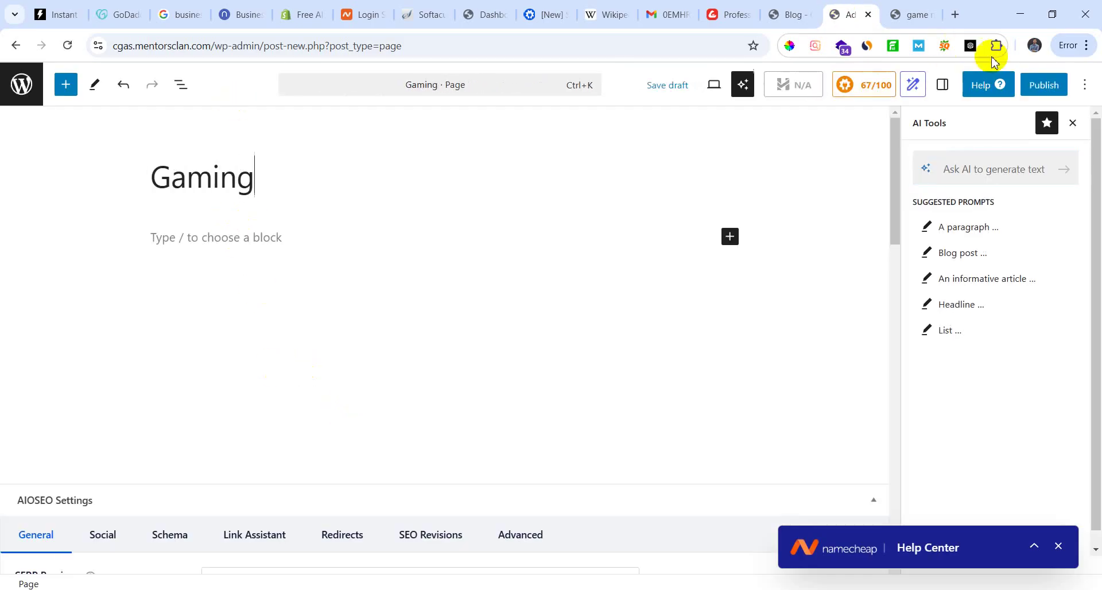
click(1044, 85)
click(1045, 89)
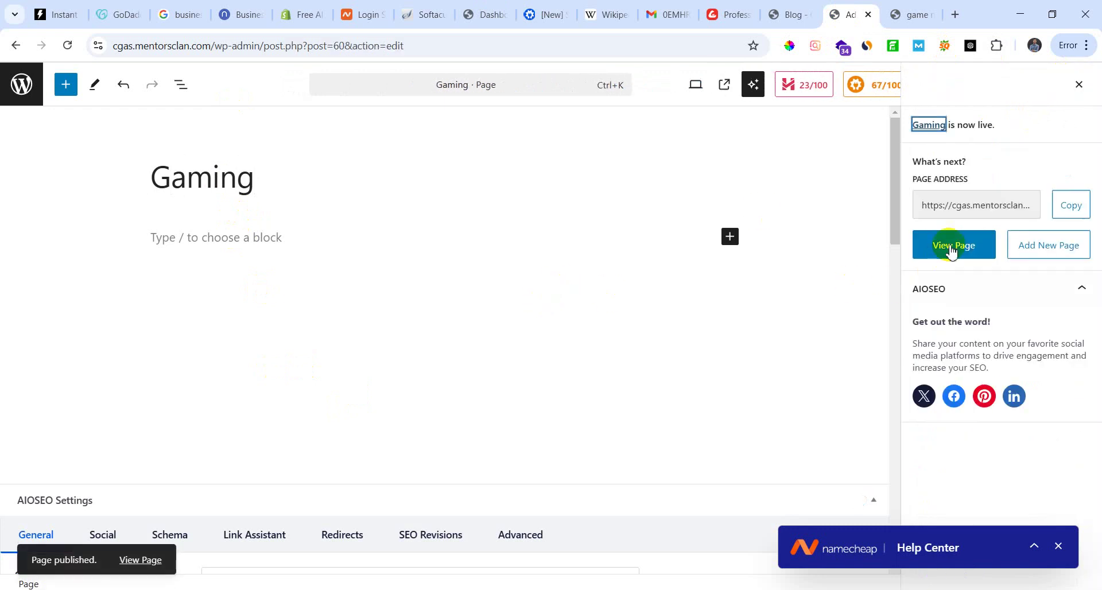
click(948, 241)
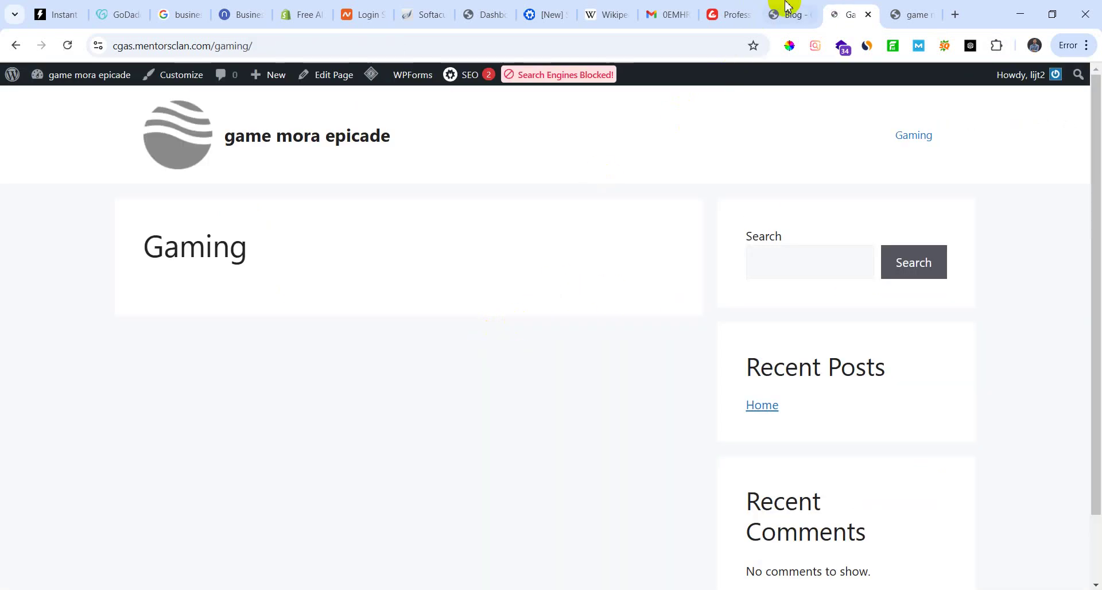
Step: Go from the live Gaming page tab back to the dashboard and Settings > Reading
click(785, 15)
click(871, 8)
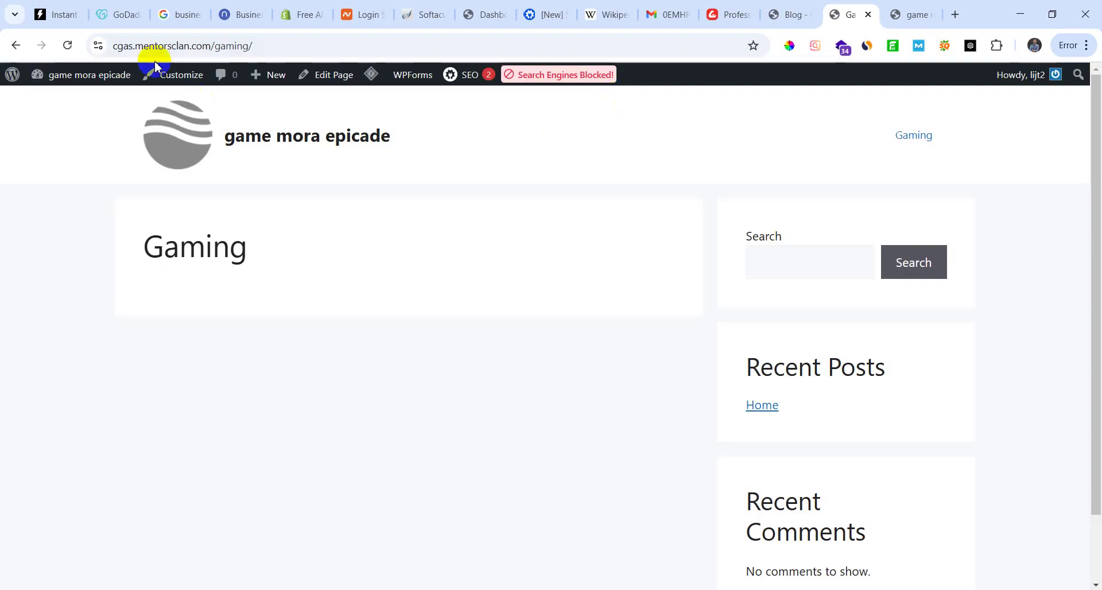
click(9, 75)
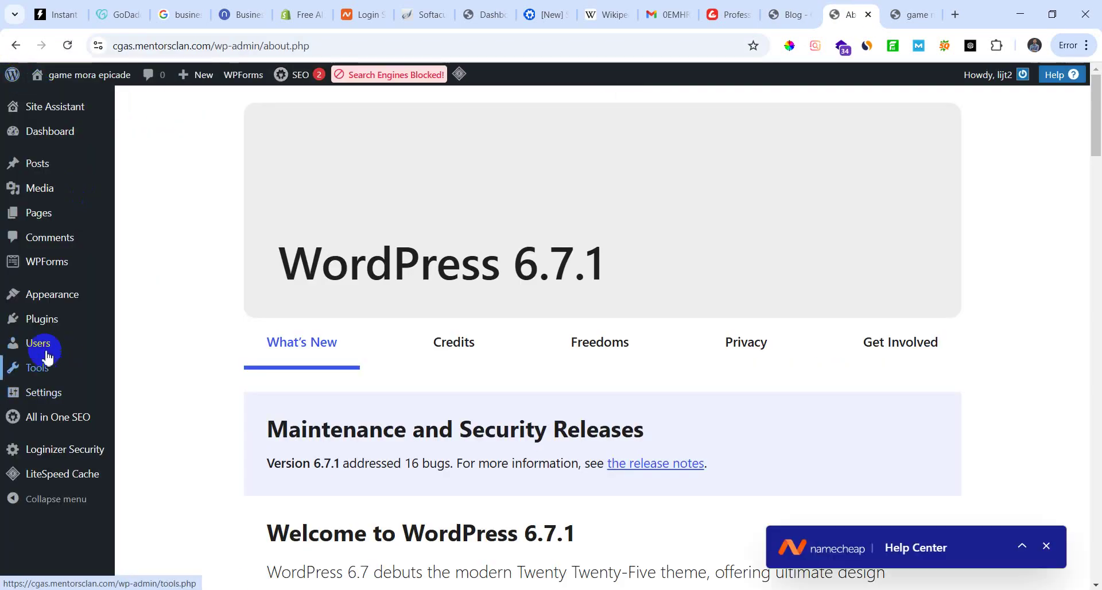
mouse_move(56, 326)
mouse_move(46, 392)
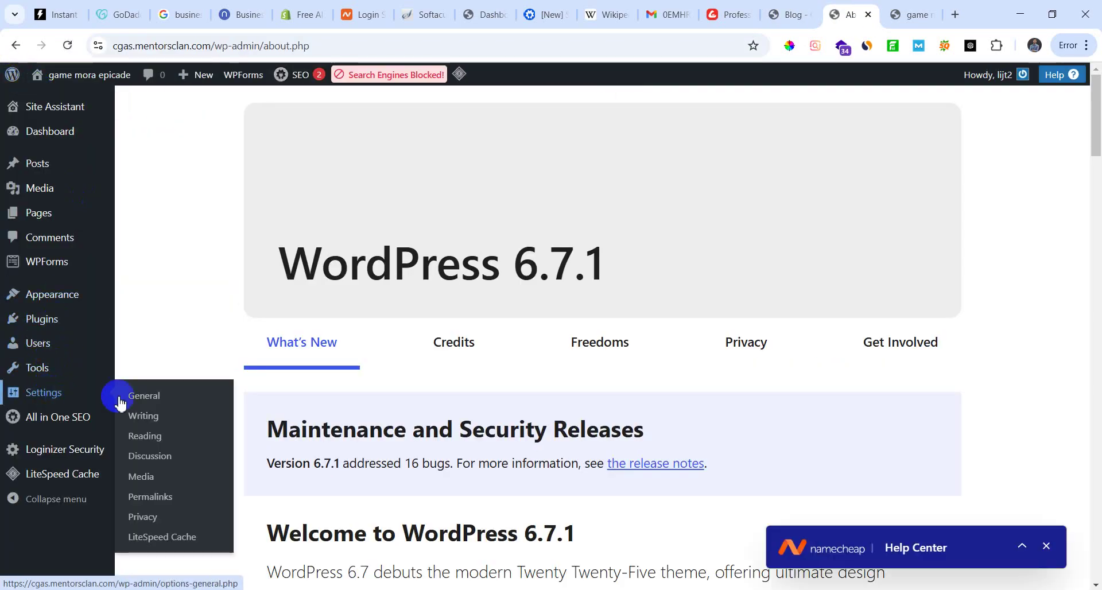
click(146, 440)
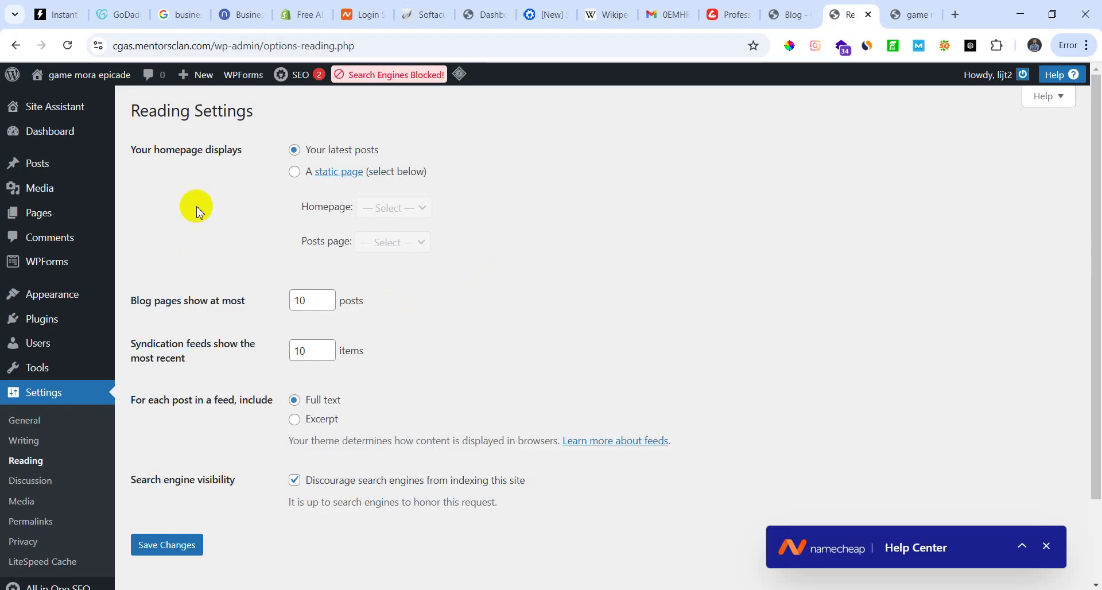
Step: Switch the homepage to a static page, pick Gaming as the posts page, and save
click(300, 173)
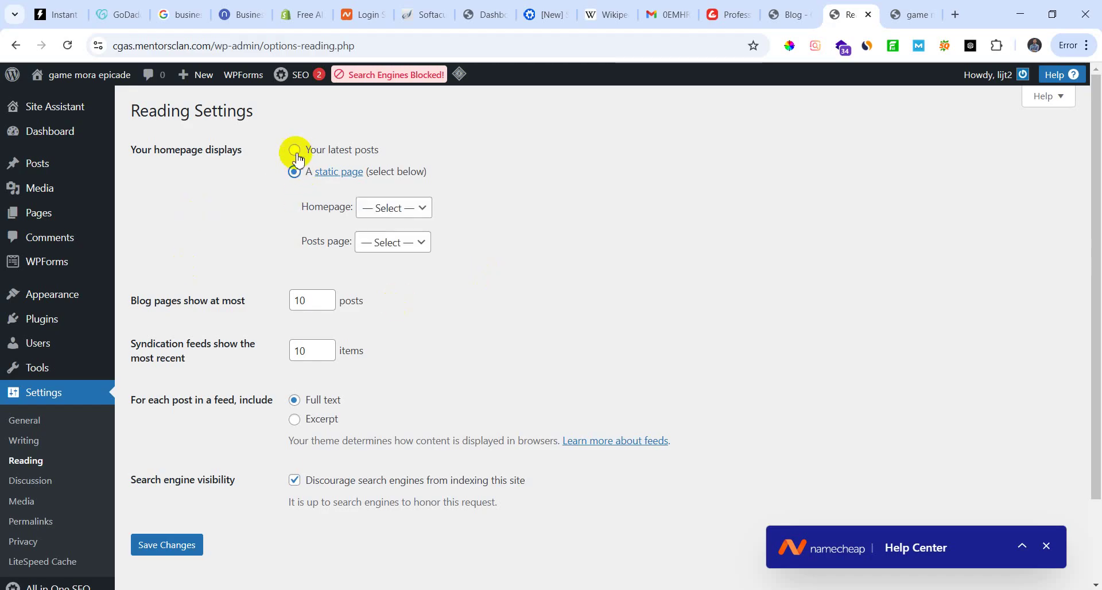
click(294, 150)
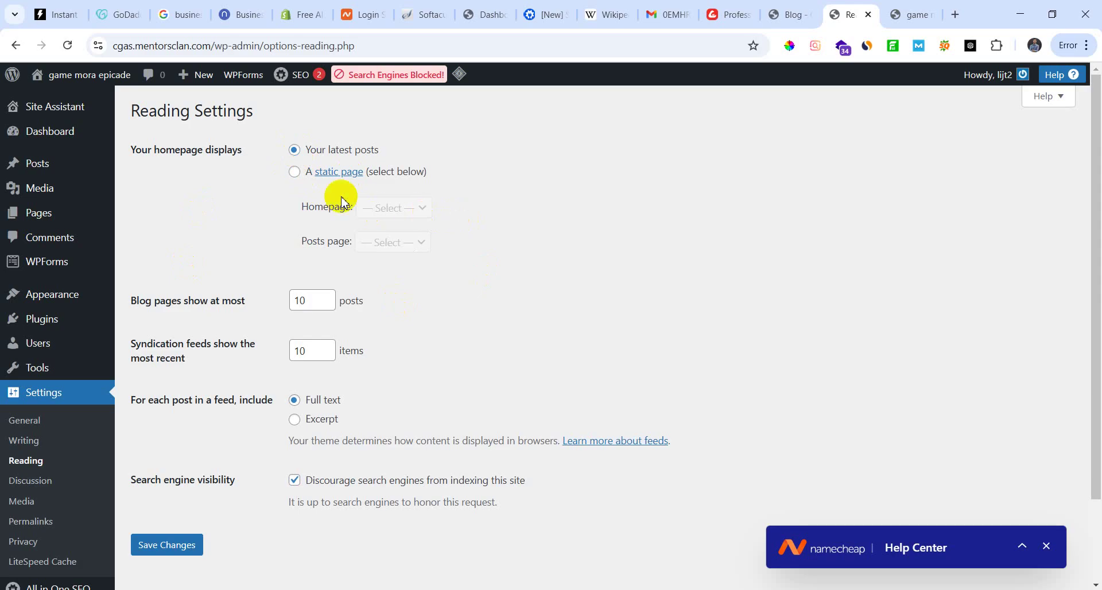
click(294, 171)
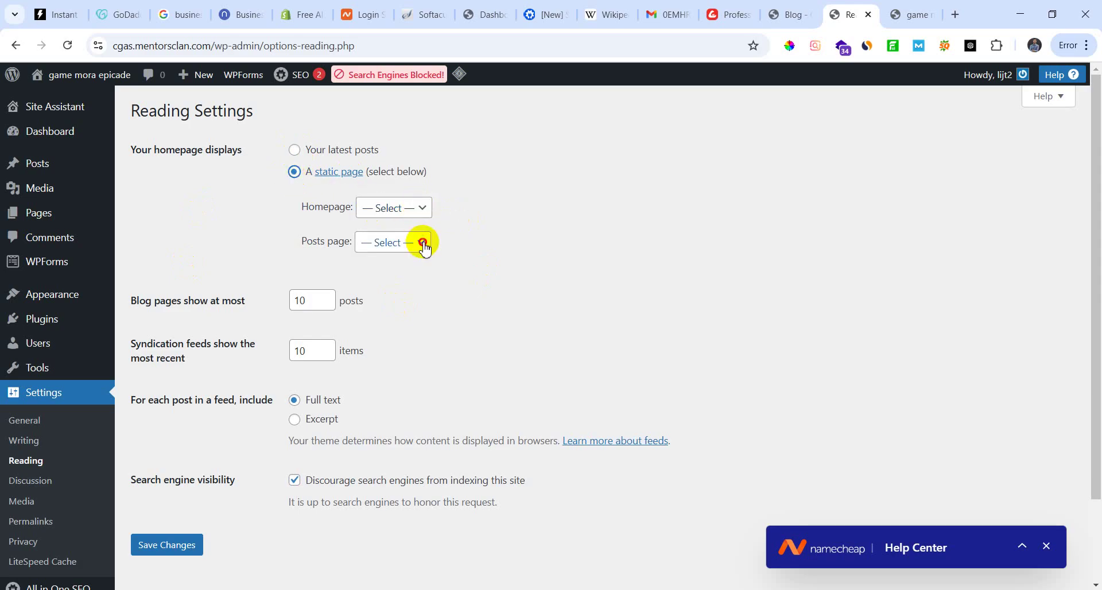
click(421, 242)
click(386, 288)
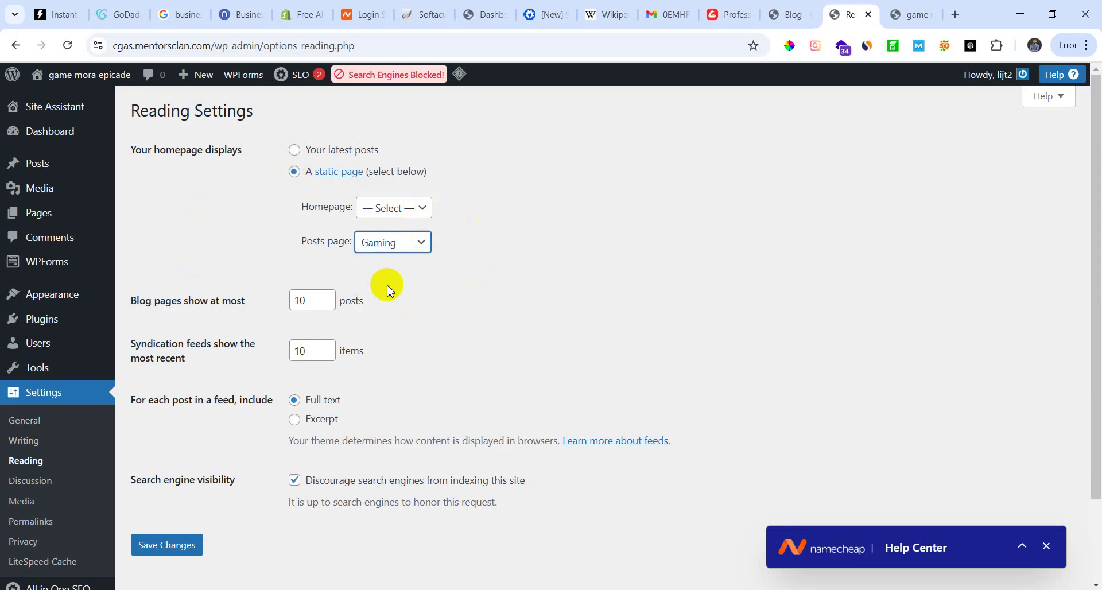
click(179, 550)
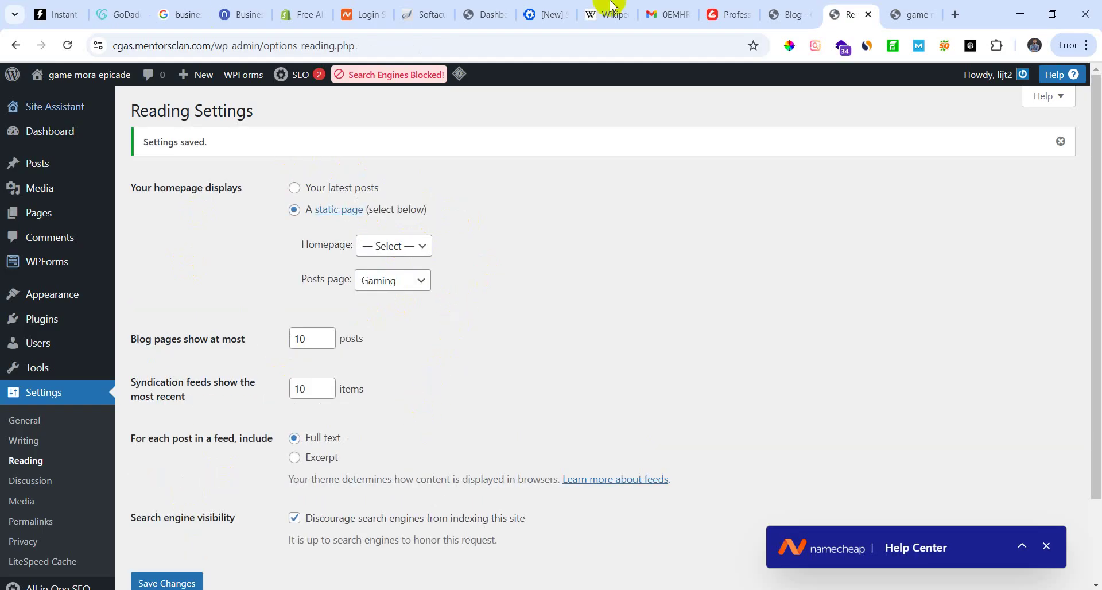
Step: Reload the live front page and open the Home post to check the change
click(903, 12)
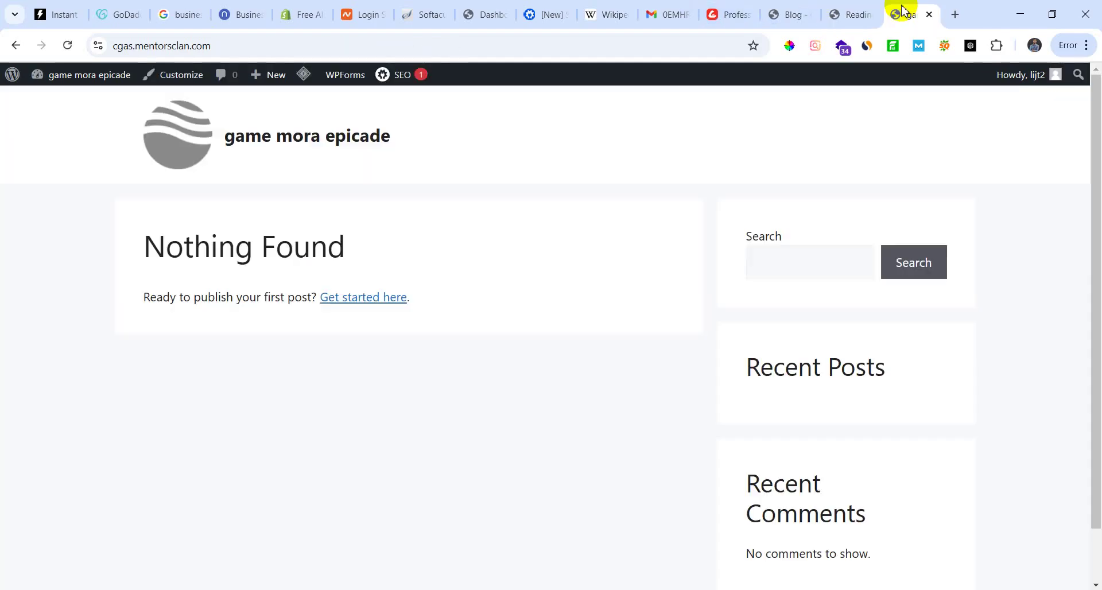
click(67, 45)
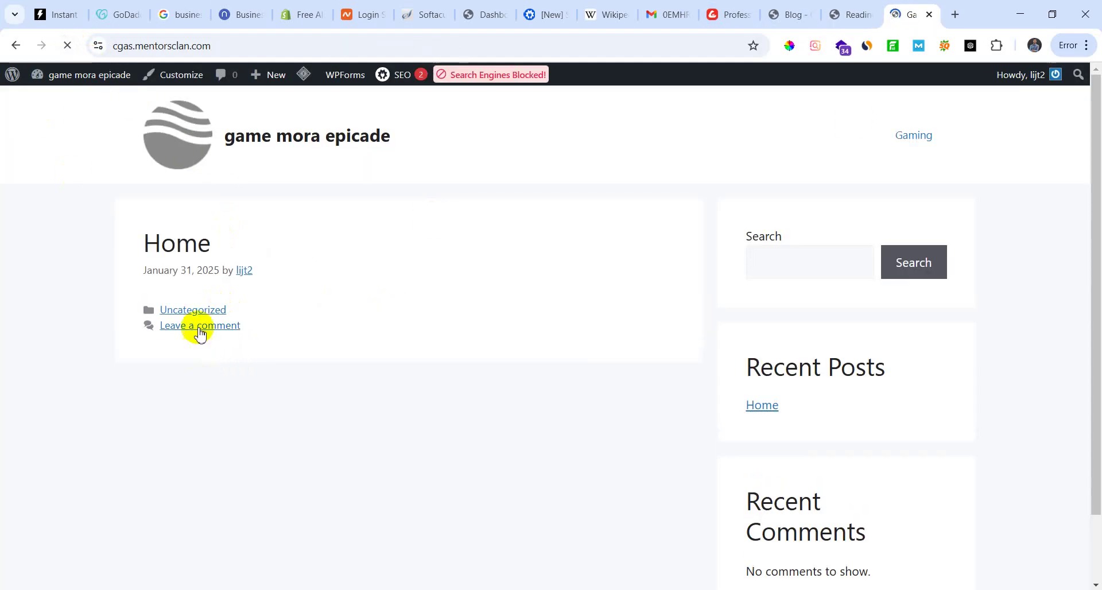
scroll(235, 397, down, 2)
scroll(240, 405, up, 2)
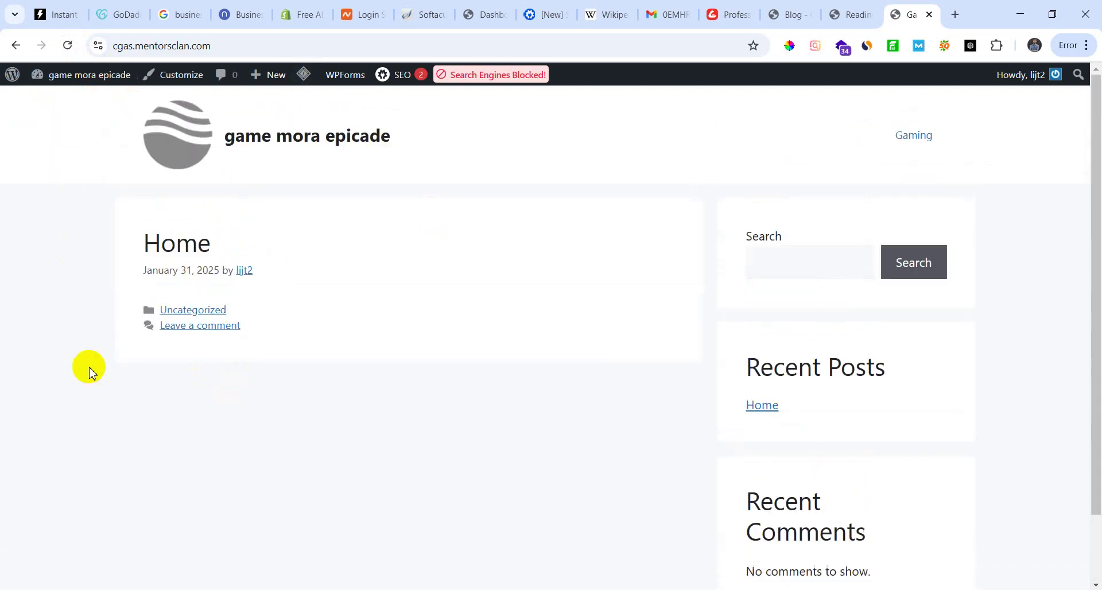
click(189, 251)
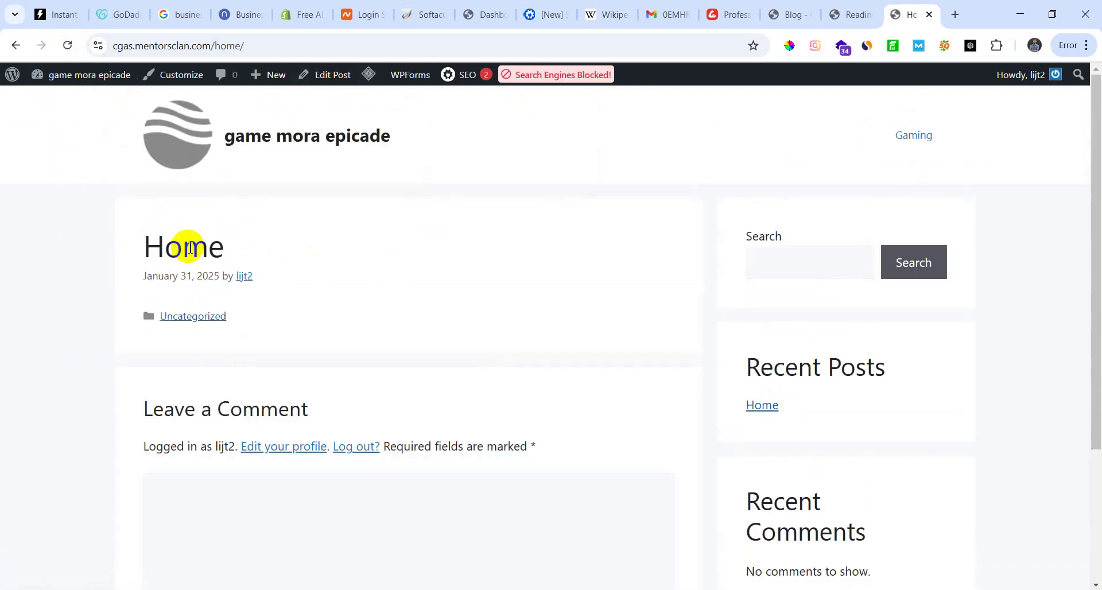
scroll(295, 381, down, 3)
scroll(191, 195, up, 3)
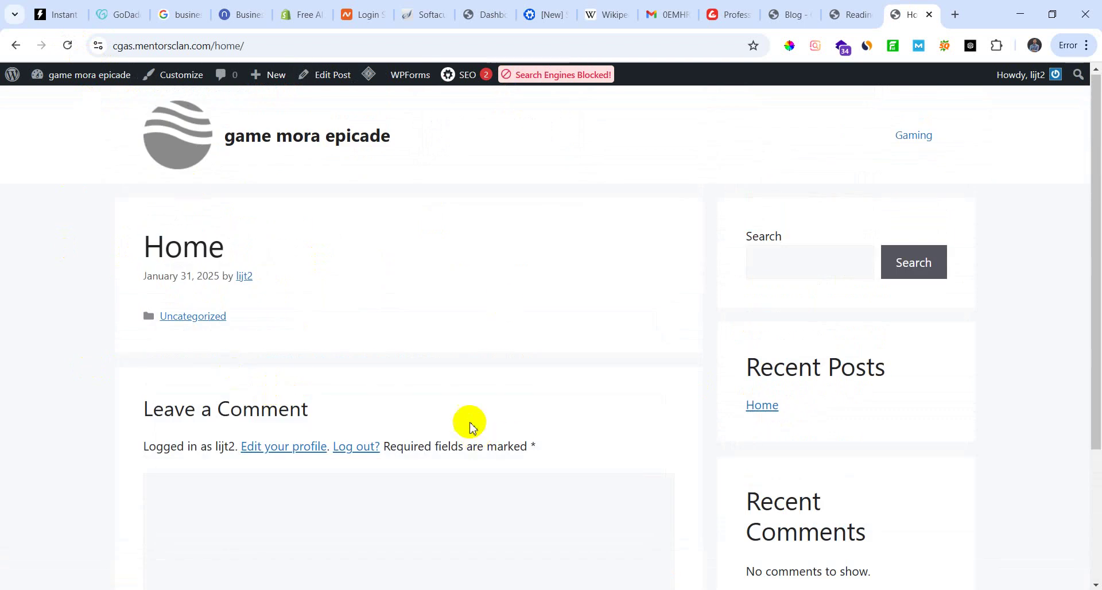
click(833, 14)
click(798, 18)
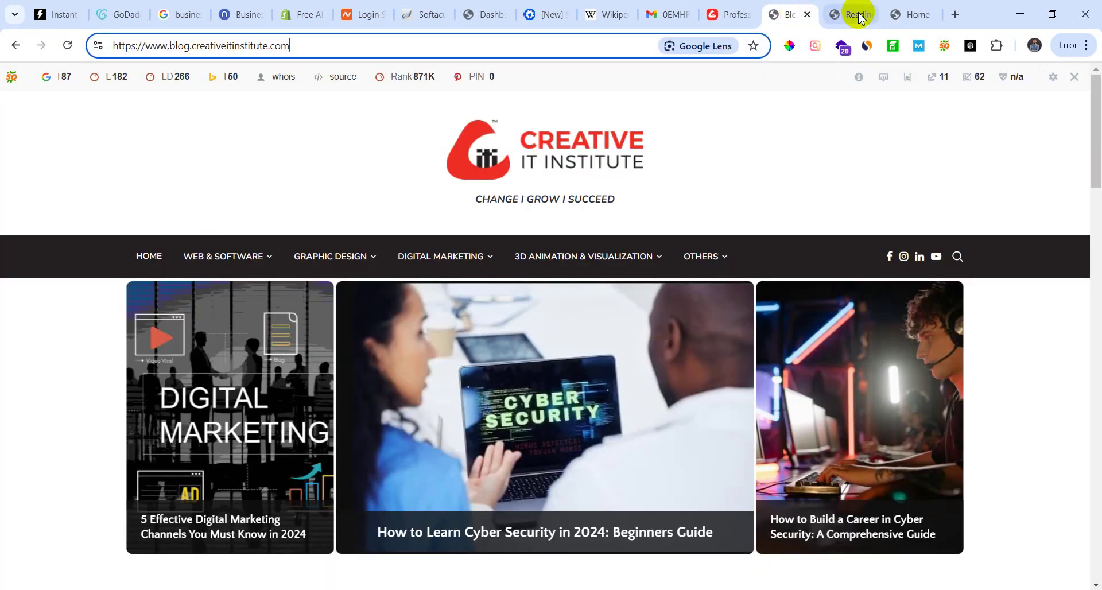
click(849, 15)
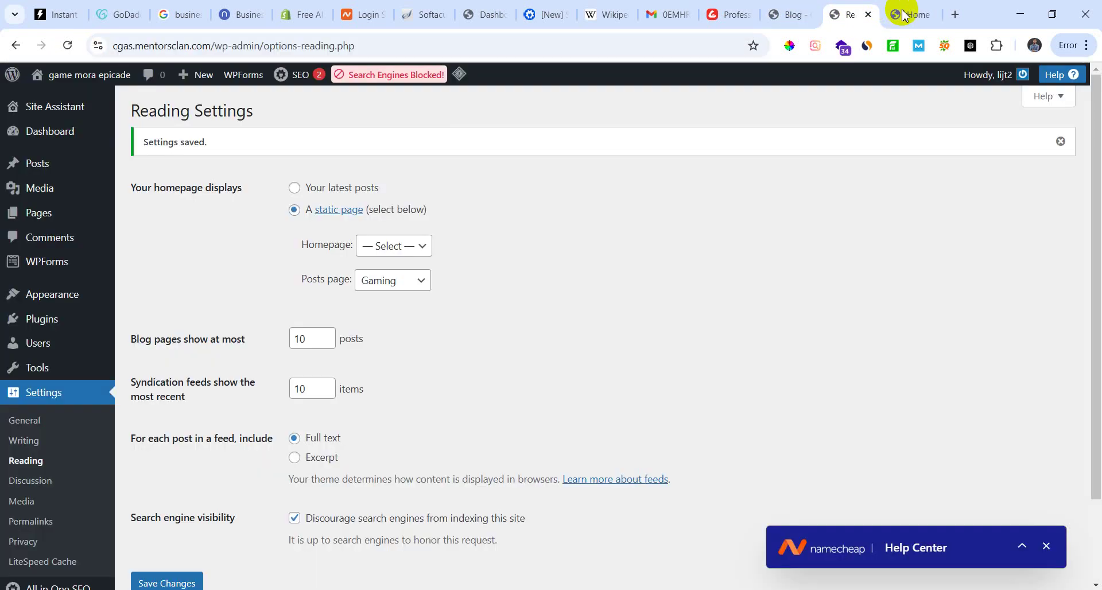
Step: Set Gaming as the homepage too and save the Reading settings
click(424, 246)
click(408, 288)
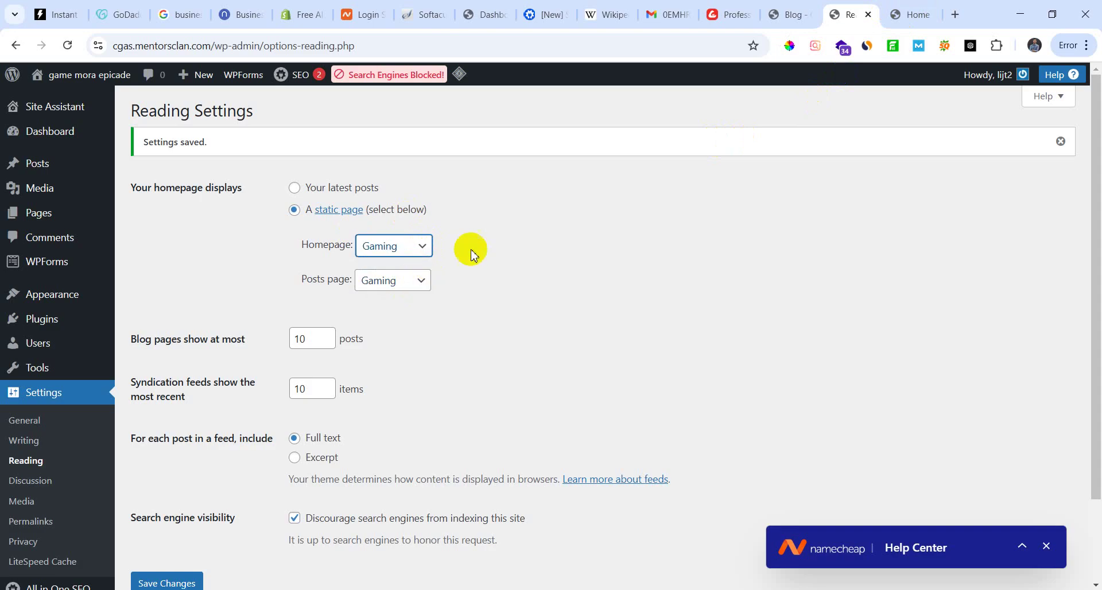
scroll(177, 522, down, 2)
click(179, 491)
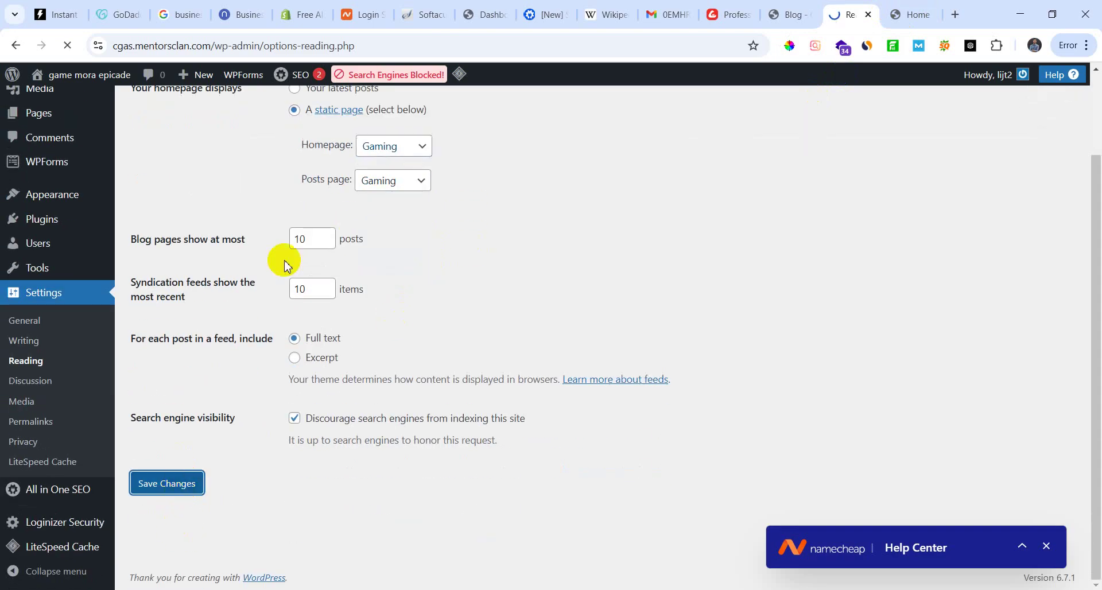
click(936, 16)
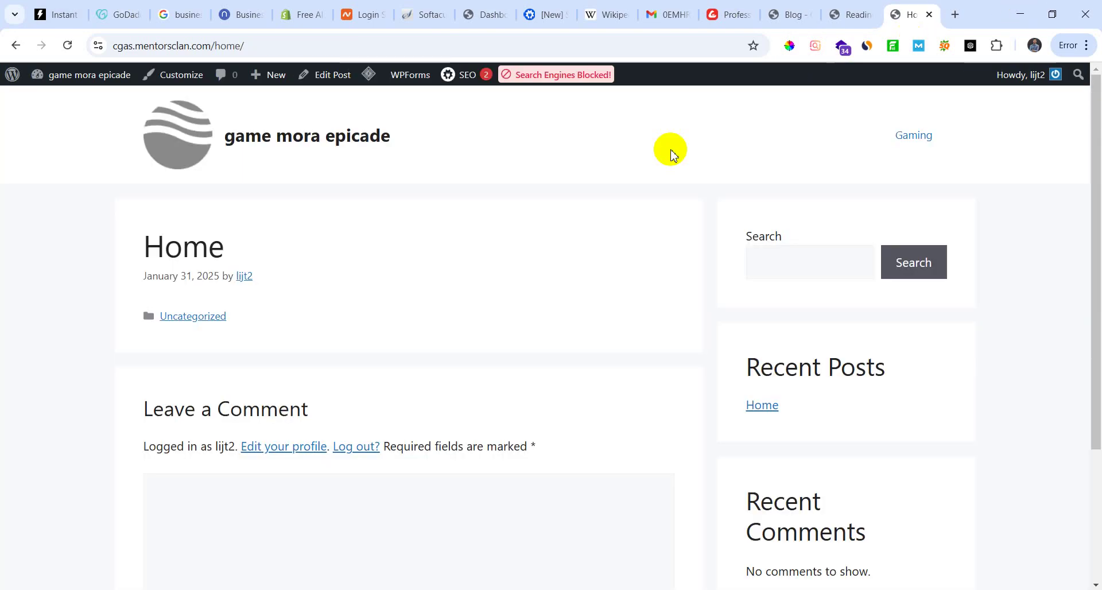
Step: Reload the site, open the Gaming page, refresh it repeatedly and scroll through it
click(67, 45)
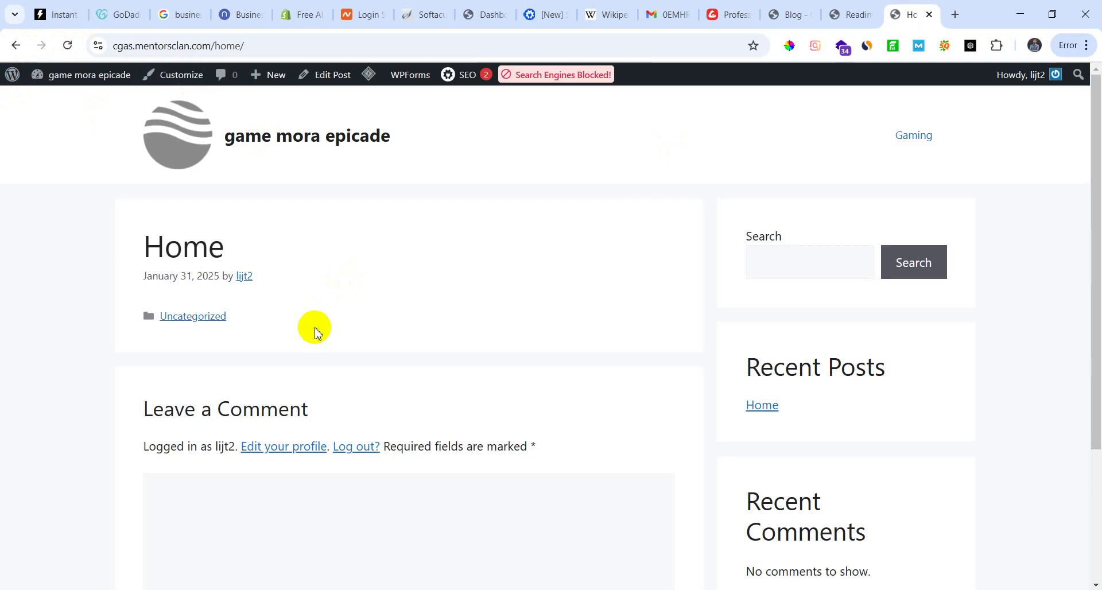
click(914, 136)
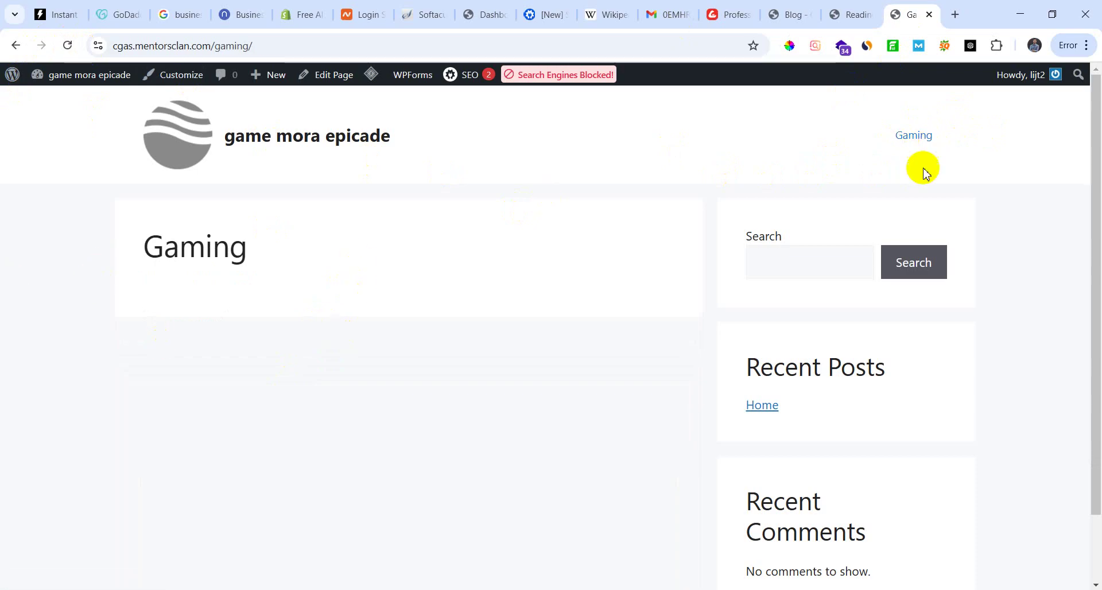
click(913, 138)
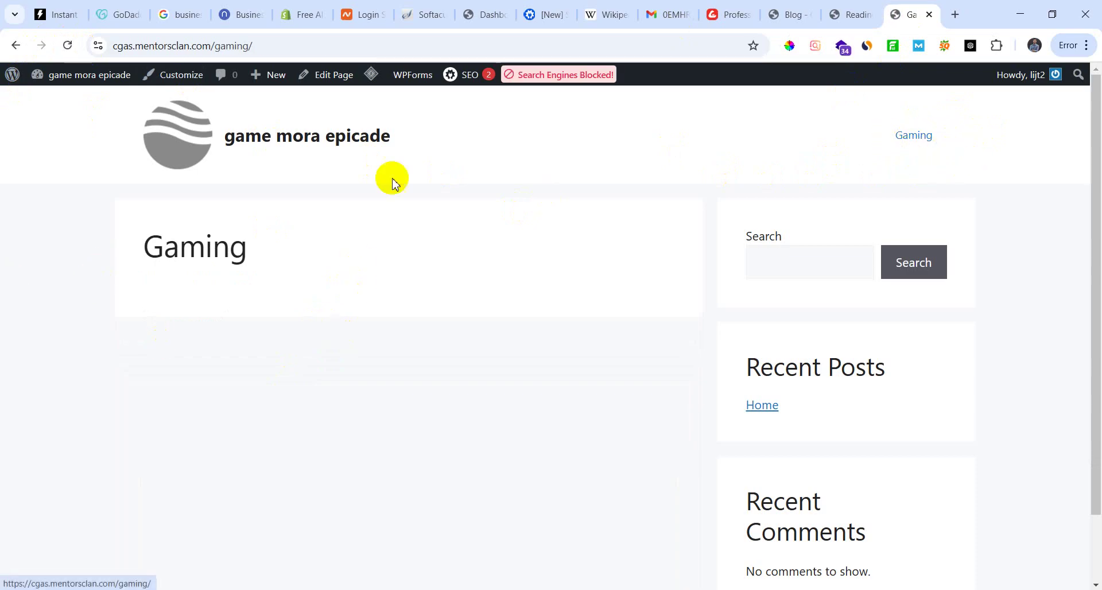
click(64, 46)
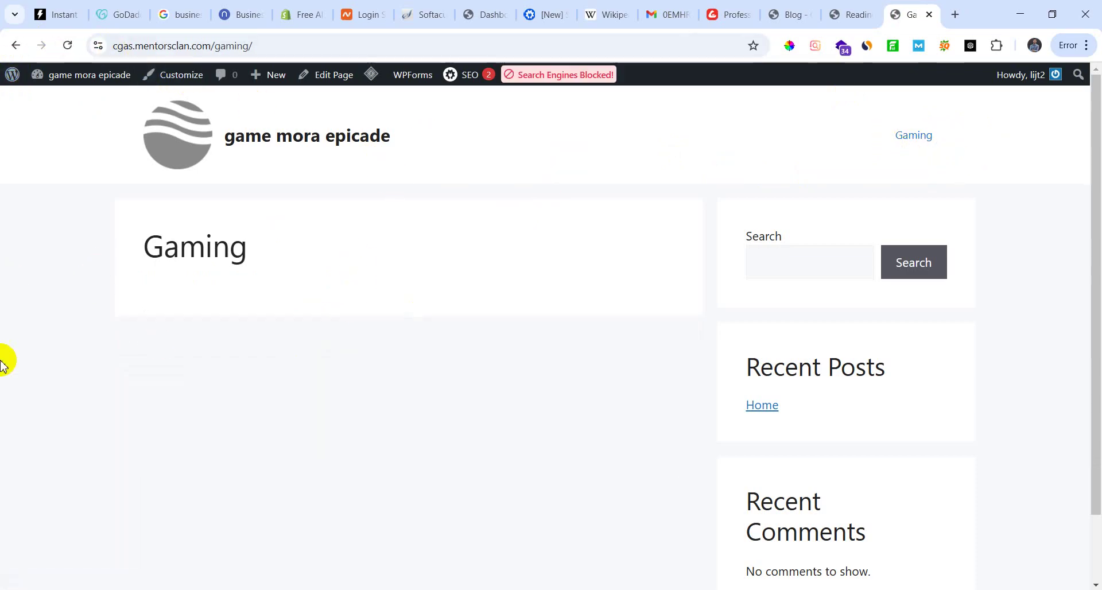
click(67, 45)
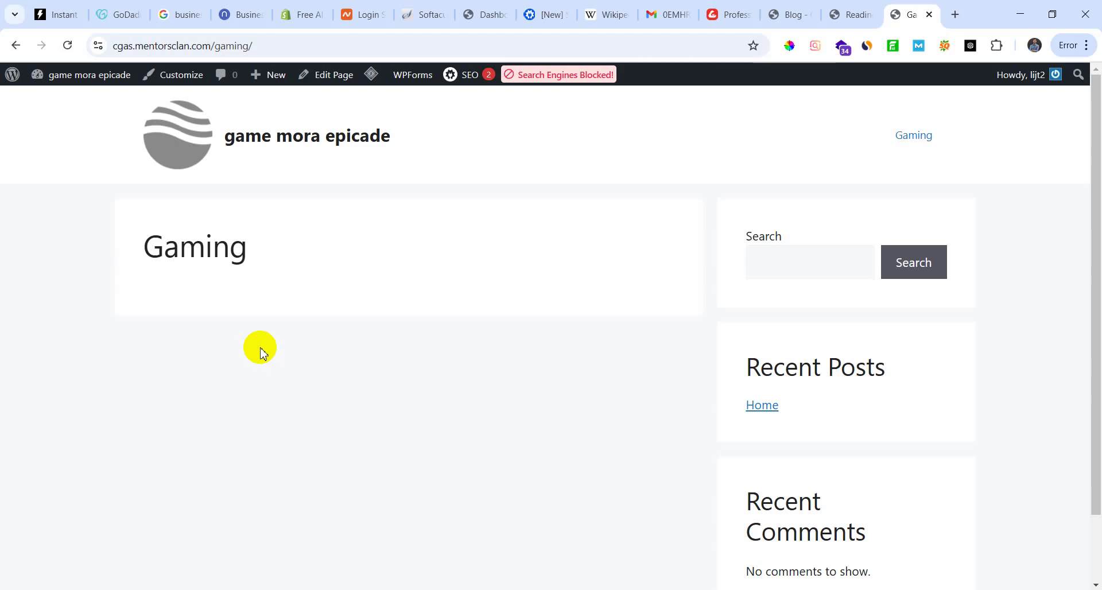
scroll(849, 304, down, 2)
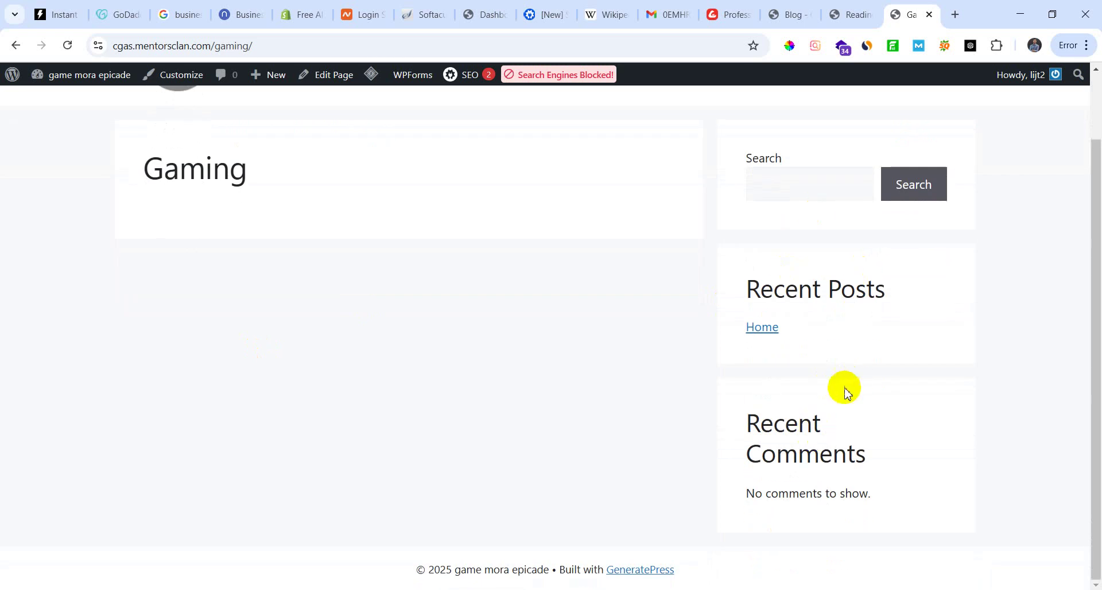
scroll(836, 391, up, 2)
scroll(862, 443, down, 2)
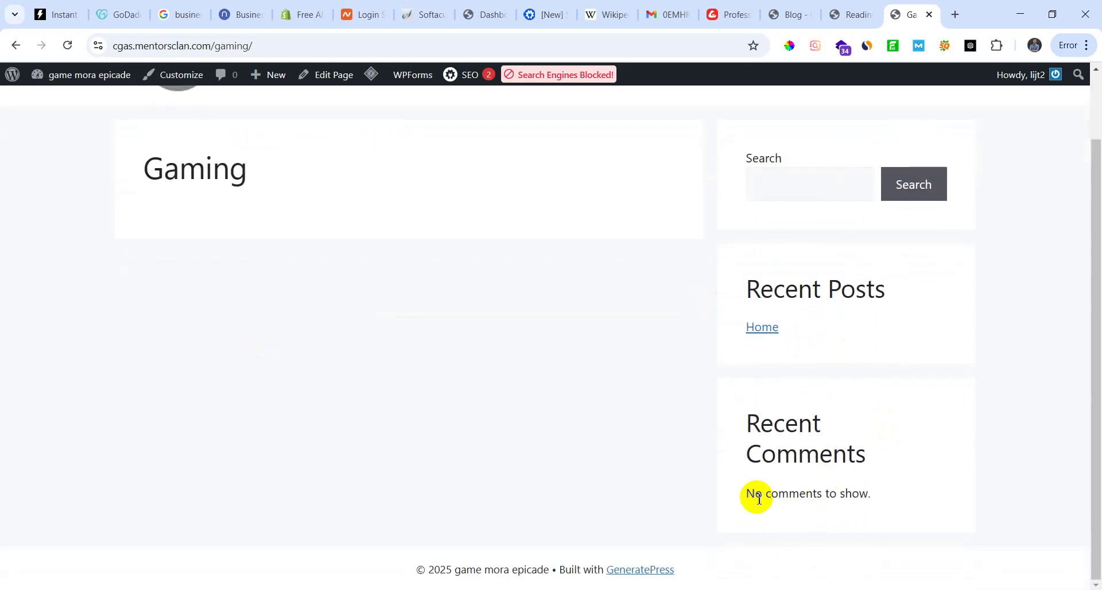
scroll(758, 448, up, 2)
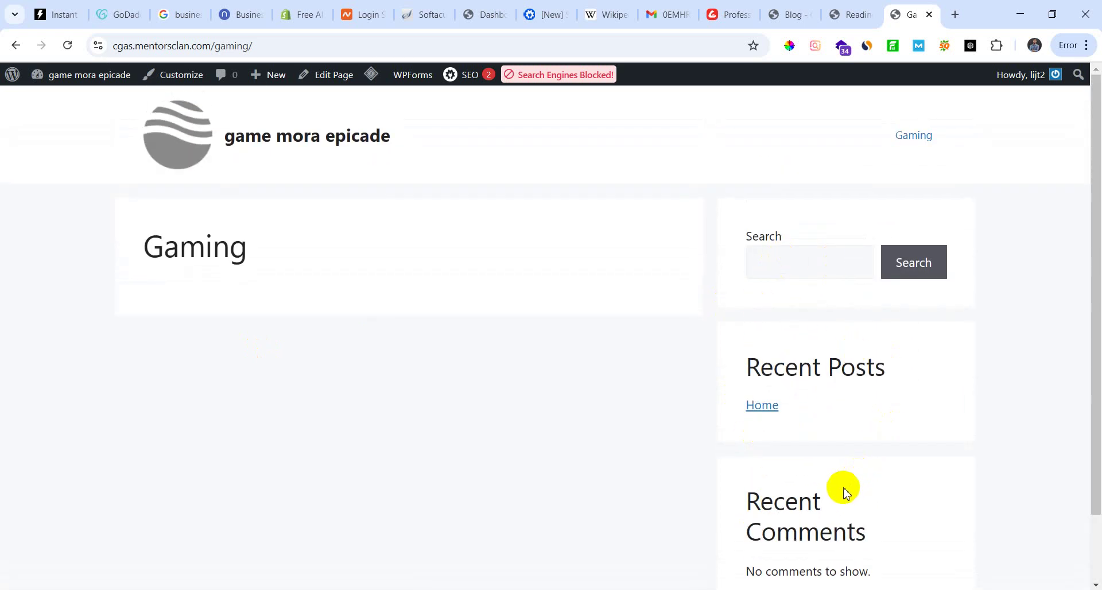
scroll(541, 470, down, 2)
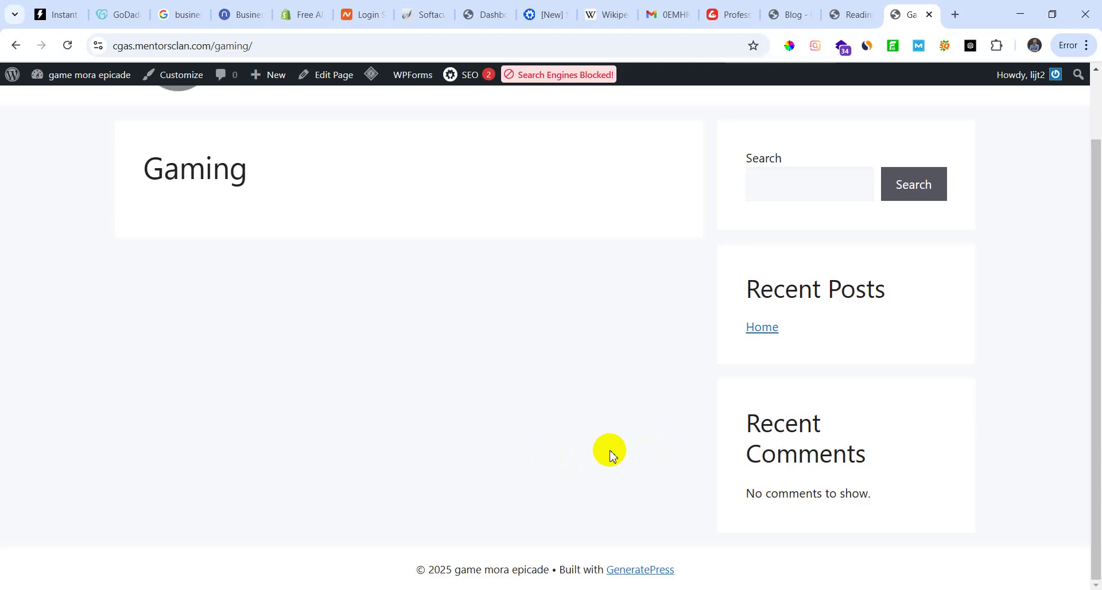
Step: Switch to the Notepad lesson notes and highlight the General settings line
click(343, 588)
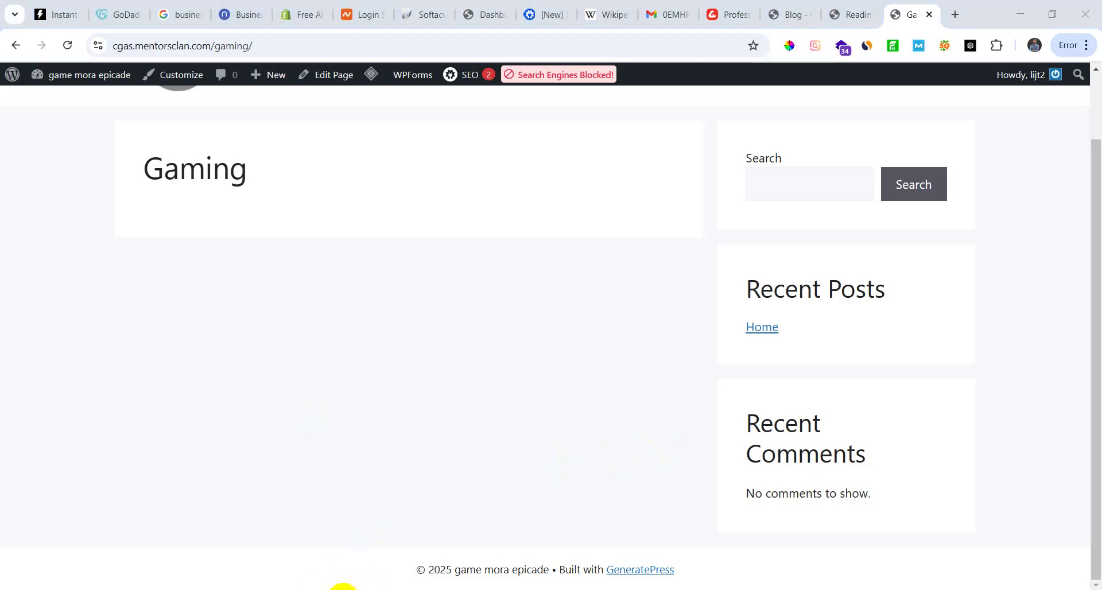
drag(273, 358, 7, 358)
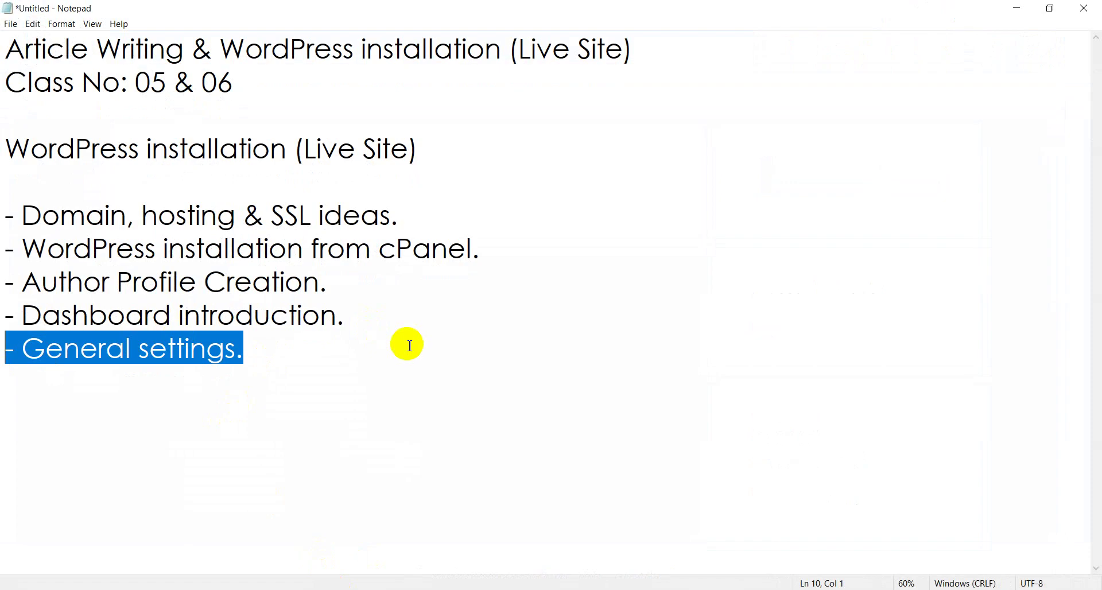
click(295, 367)
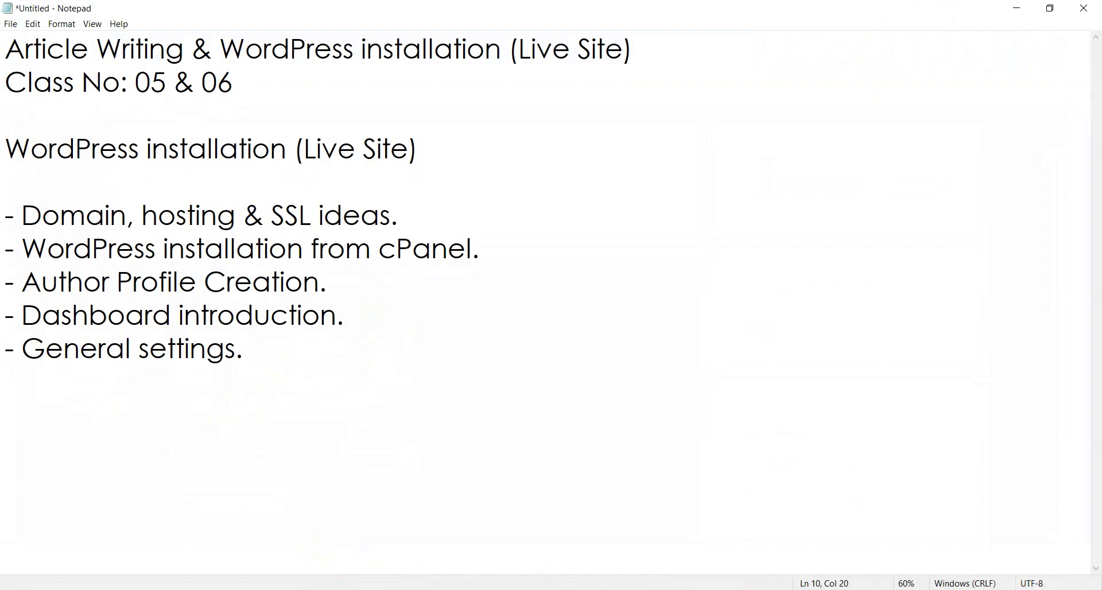